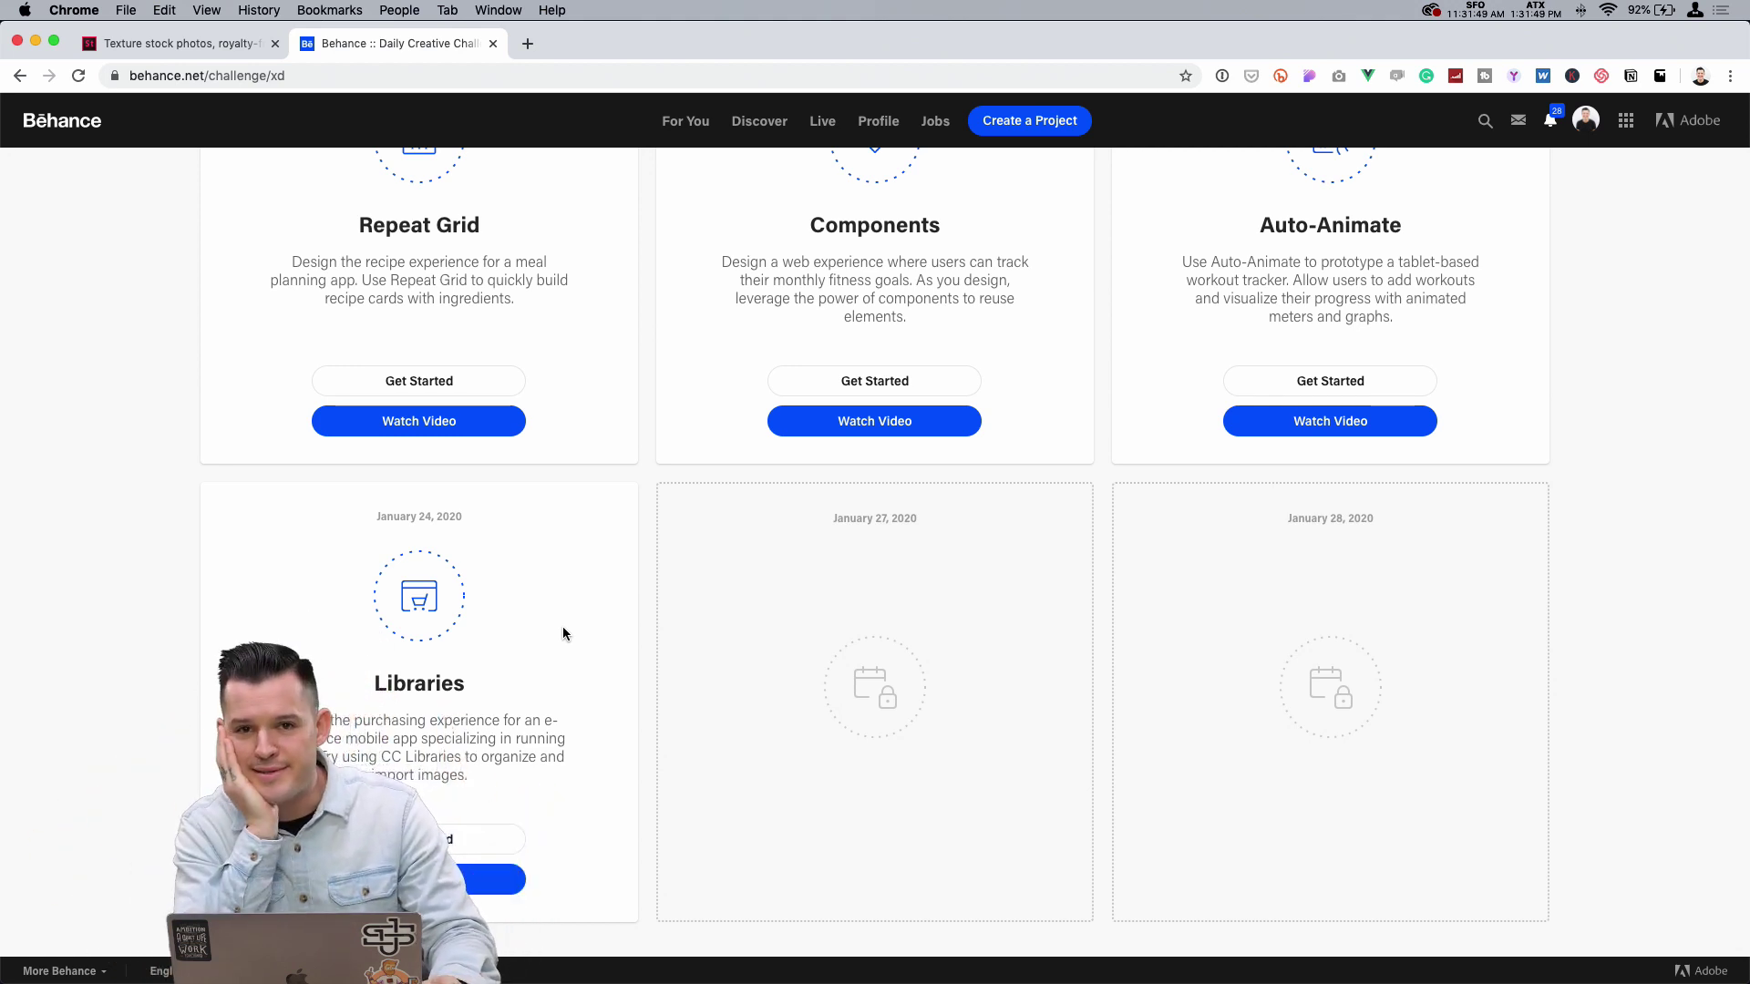
Step: Look through the daily challenge cards and the How does it work? section on the XD challenge page
scroll(736, 692, "up", 4)
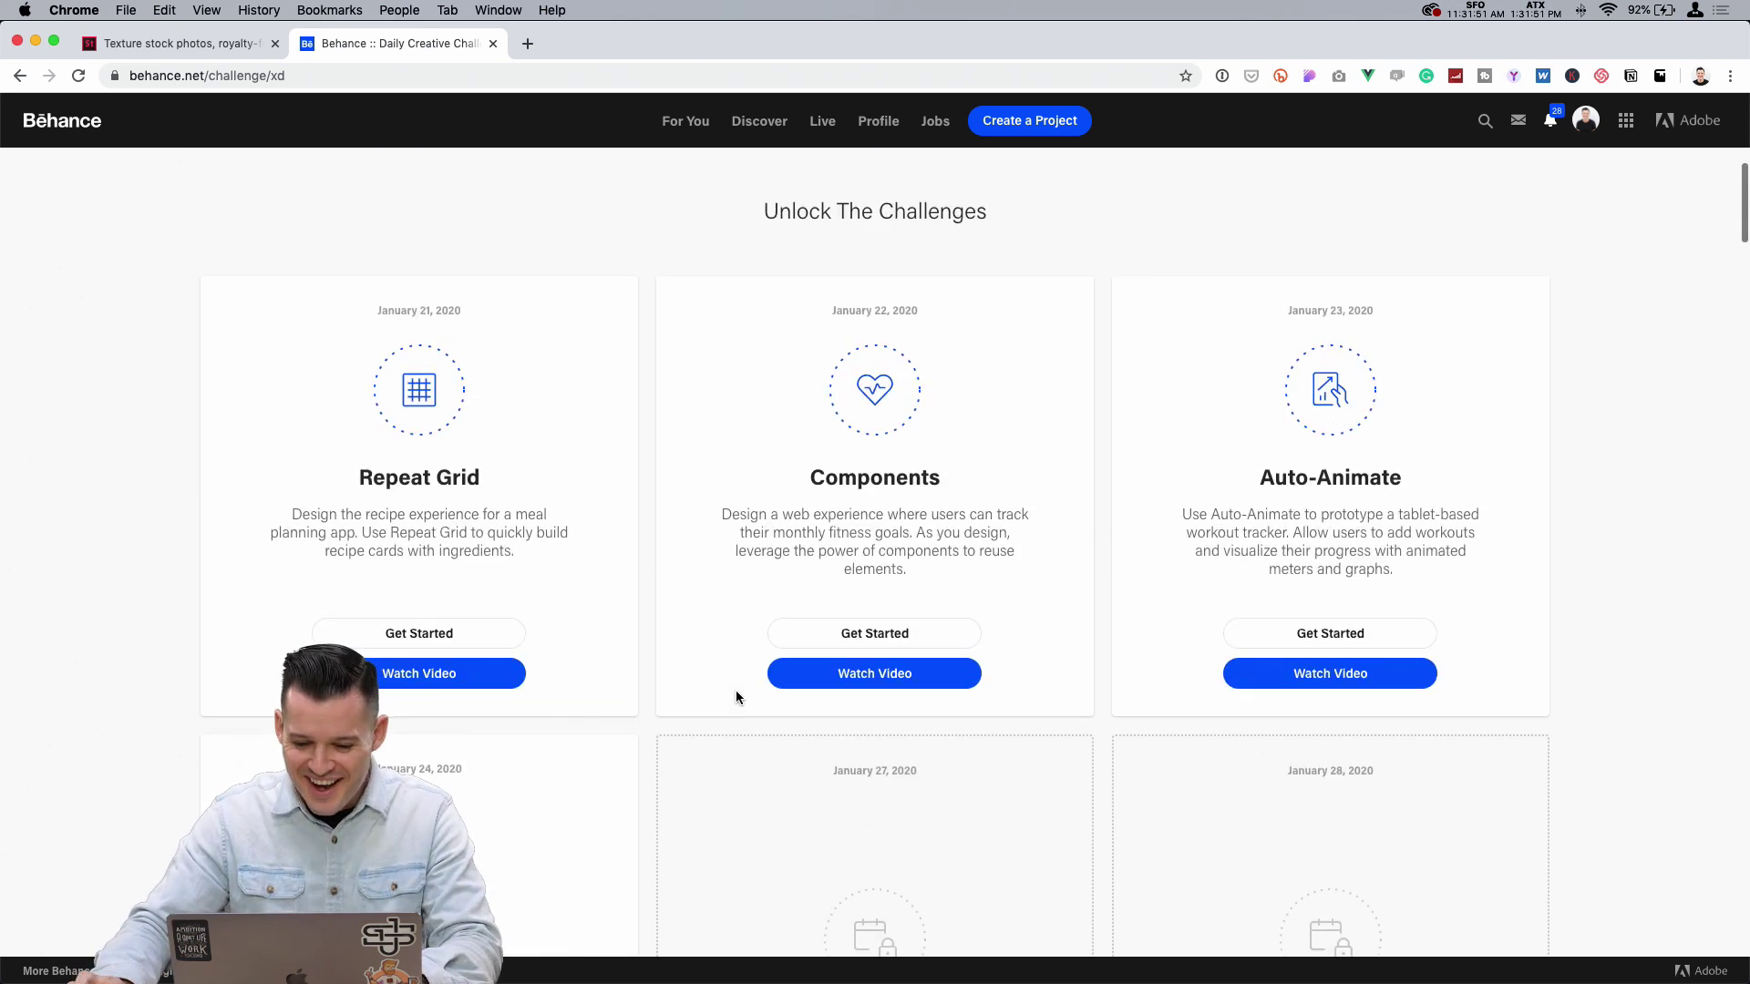
scroll(738, 588, "down", 5)
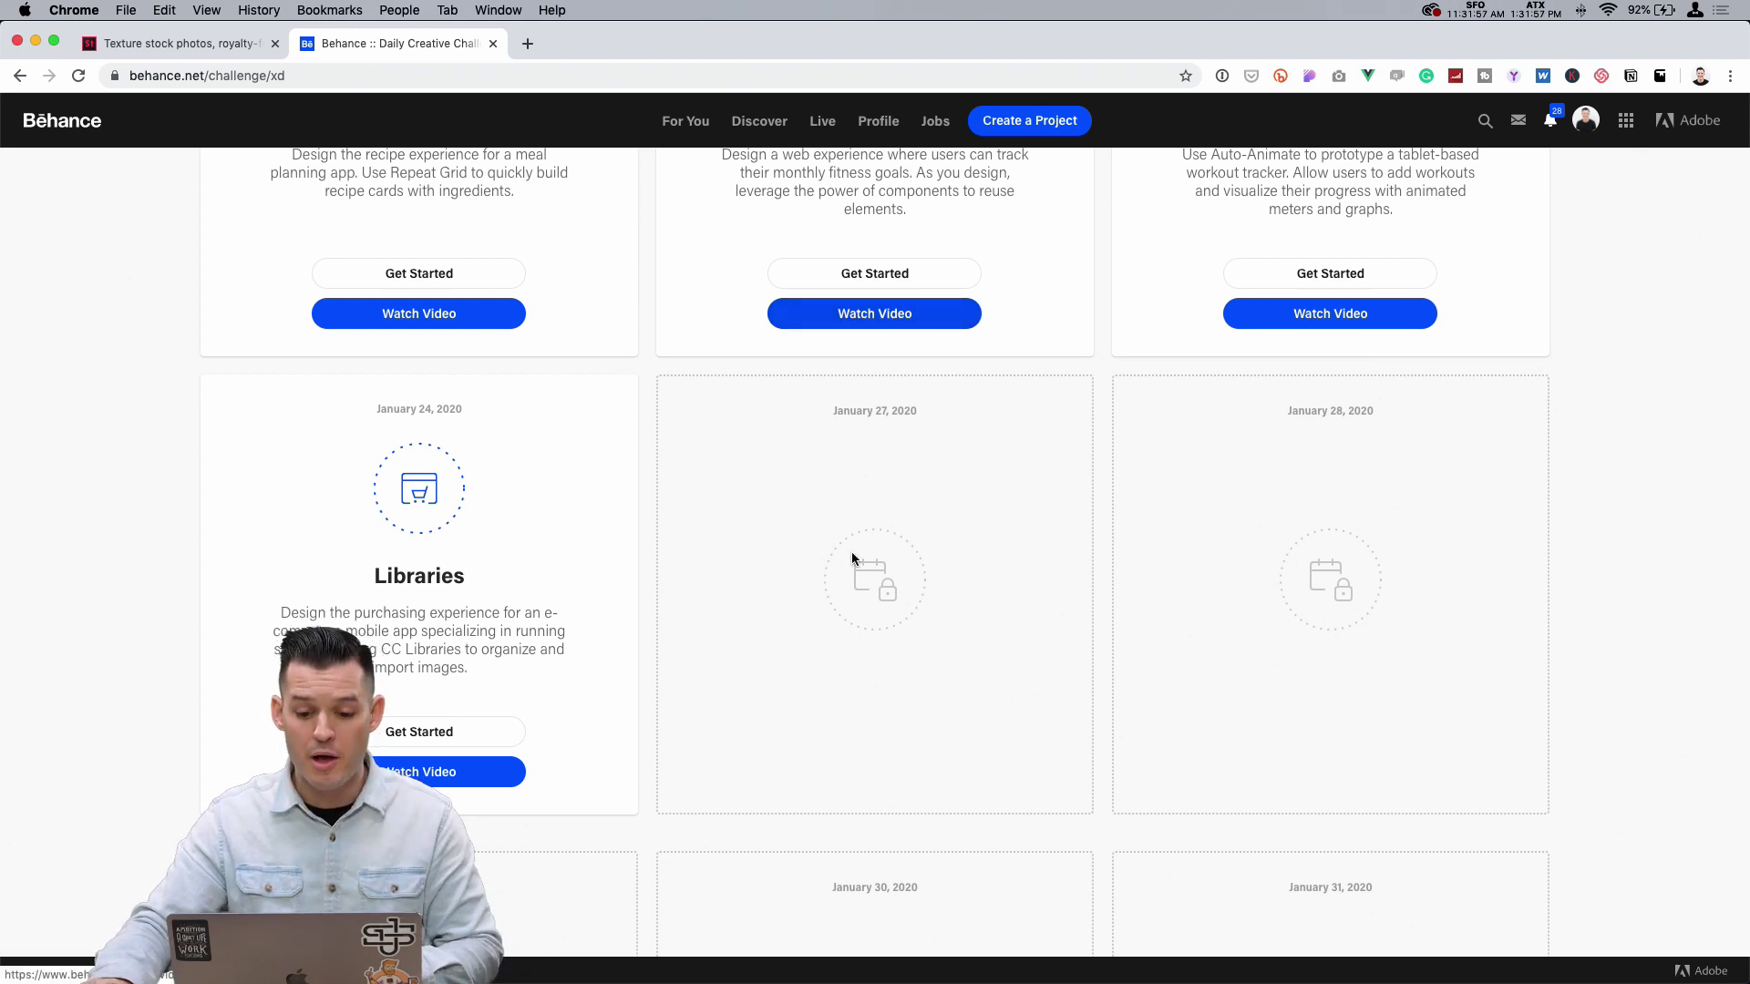
scroll(853, 565, "up", 8)
scroll(853, 592, "up", 2)
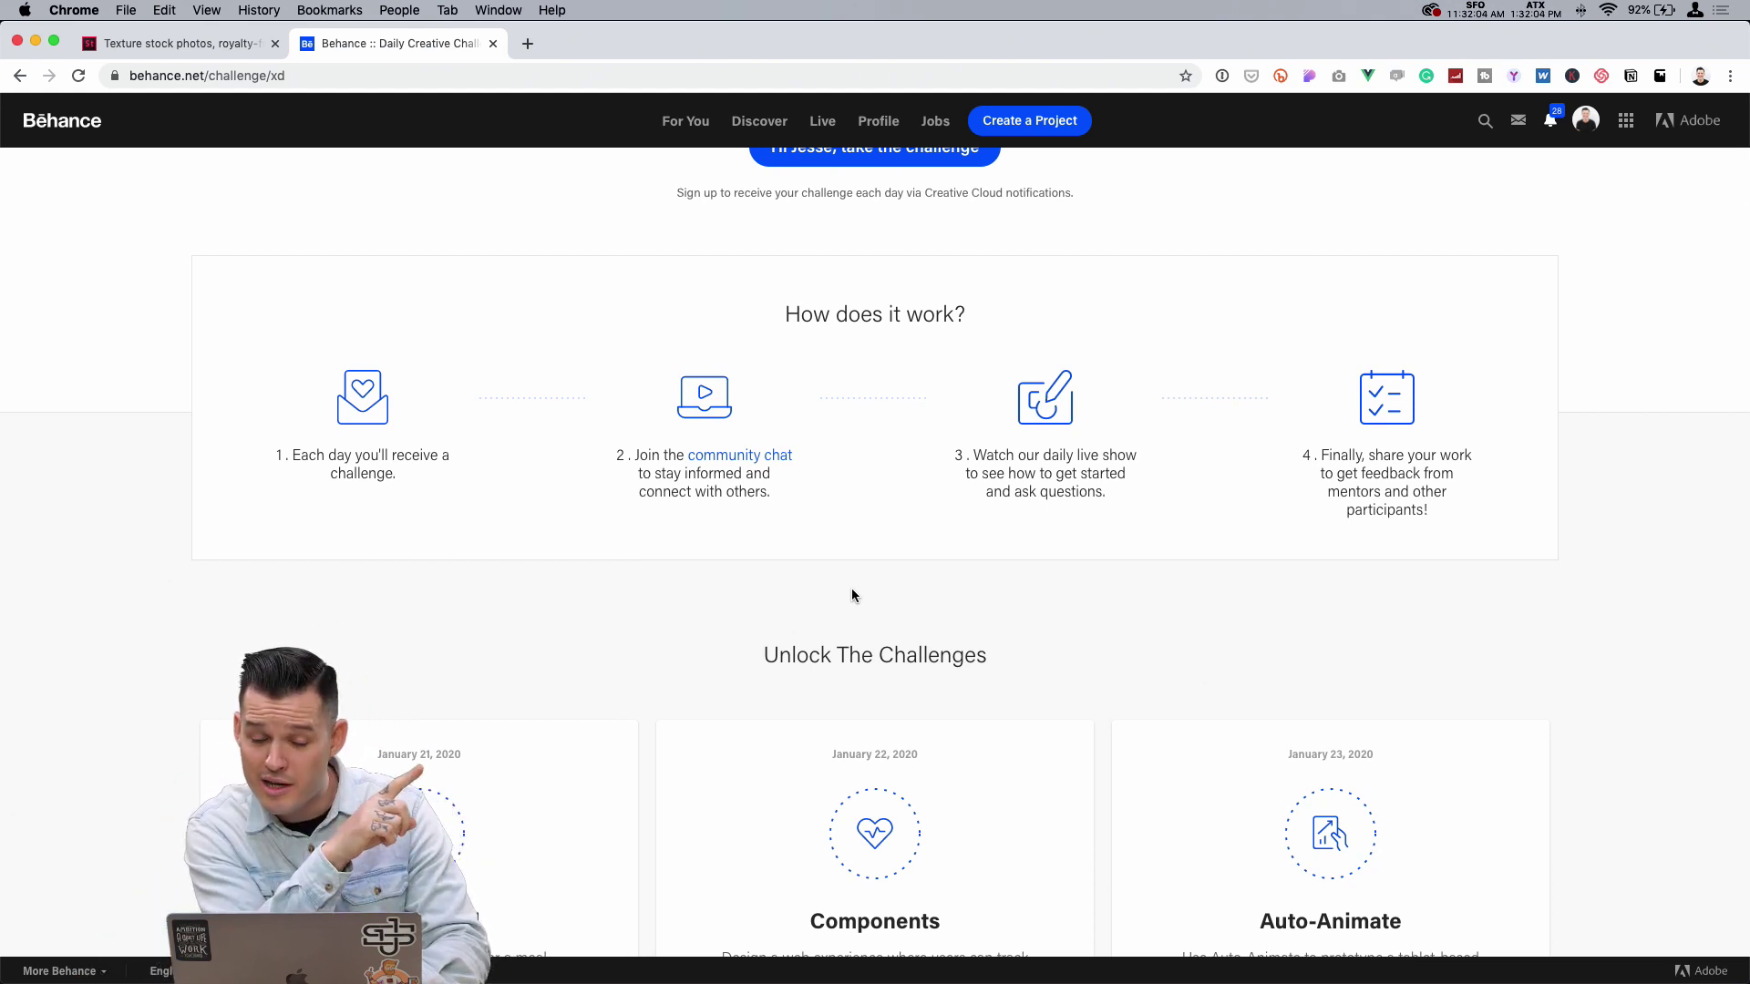
Step: Switch to Discord and read through the design feedback and submissions in the current-challenge channel
key("super+Tab")
key("super+Tab")
key("super+Tab")
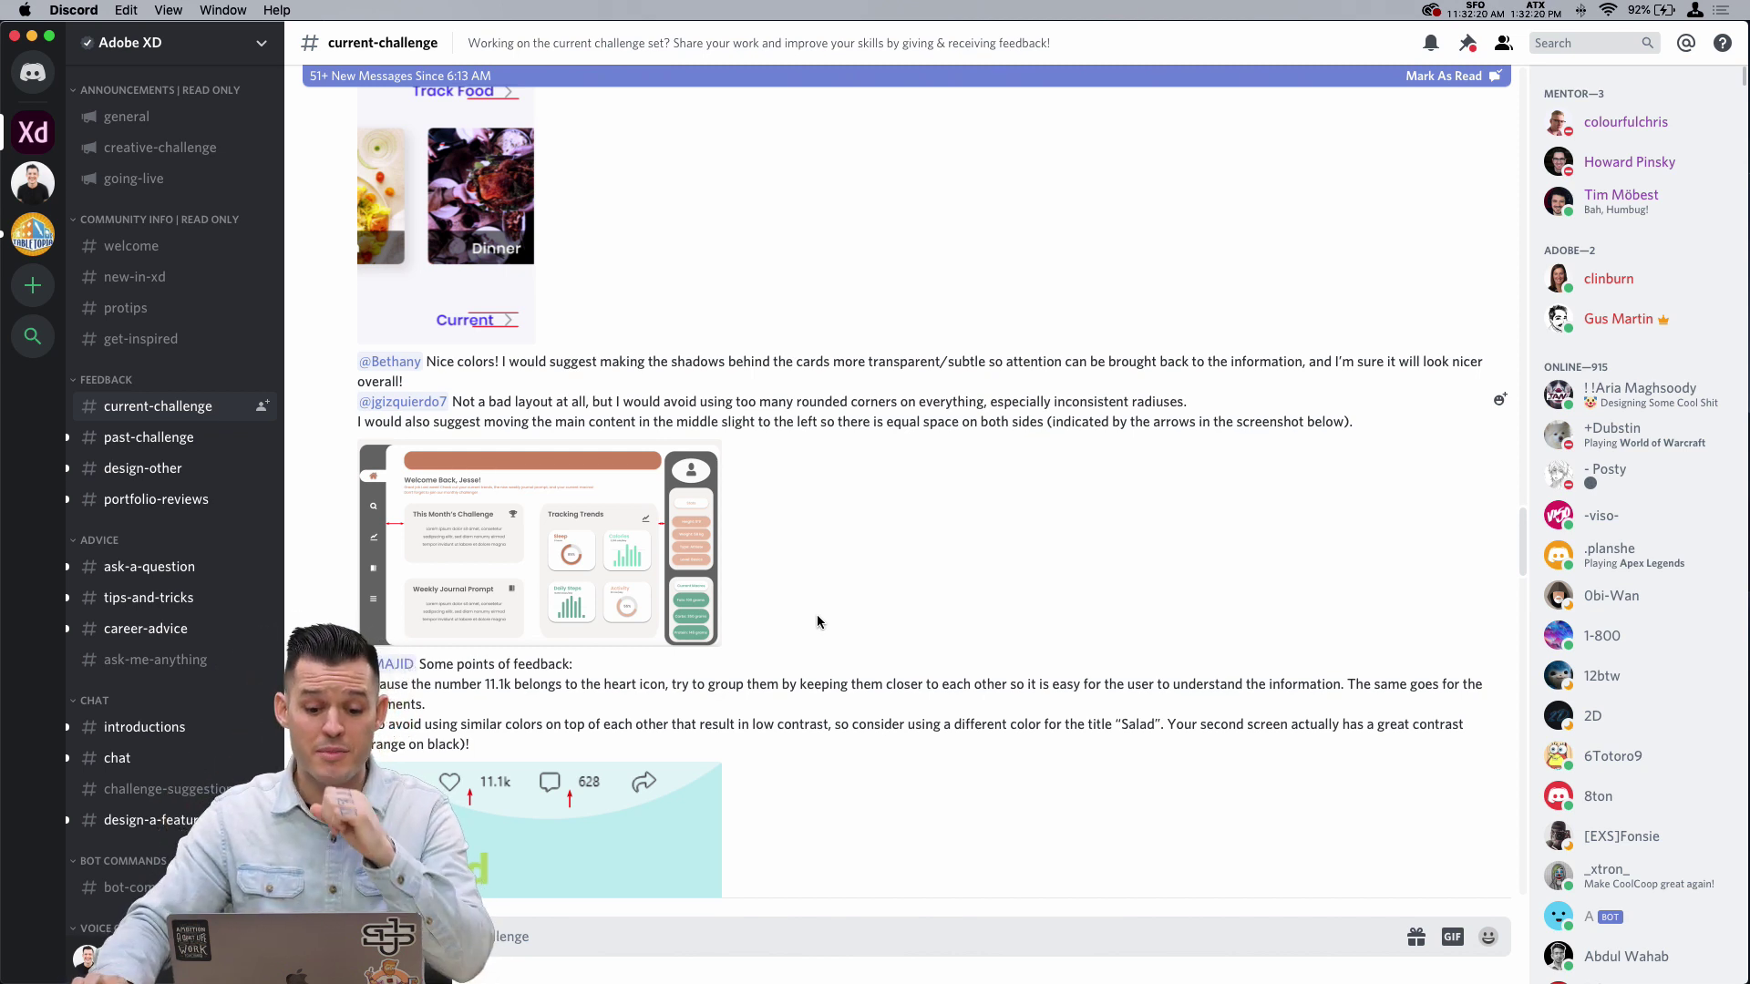
scroll(804, 614, "down", 5)
scroll(804, 614, "up", 3)
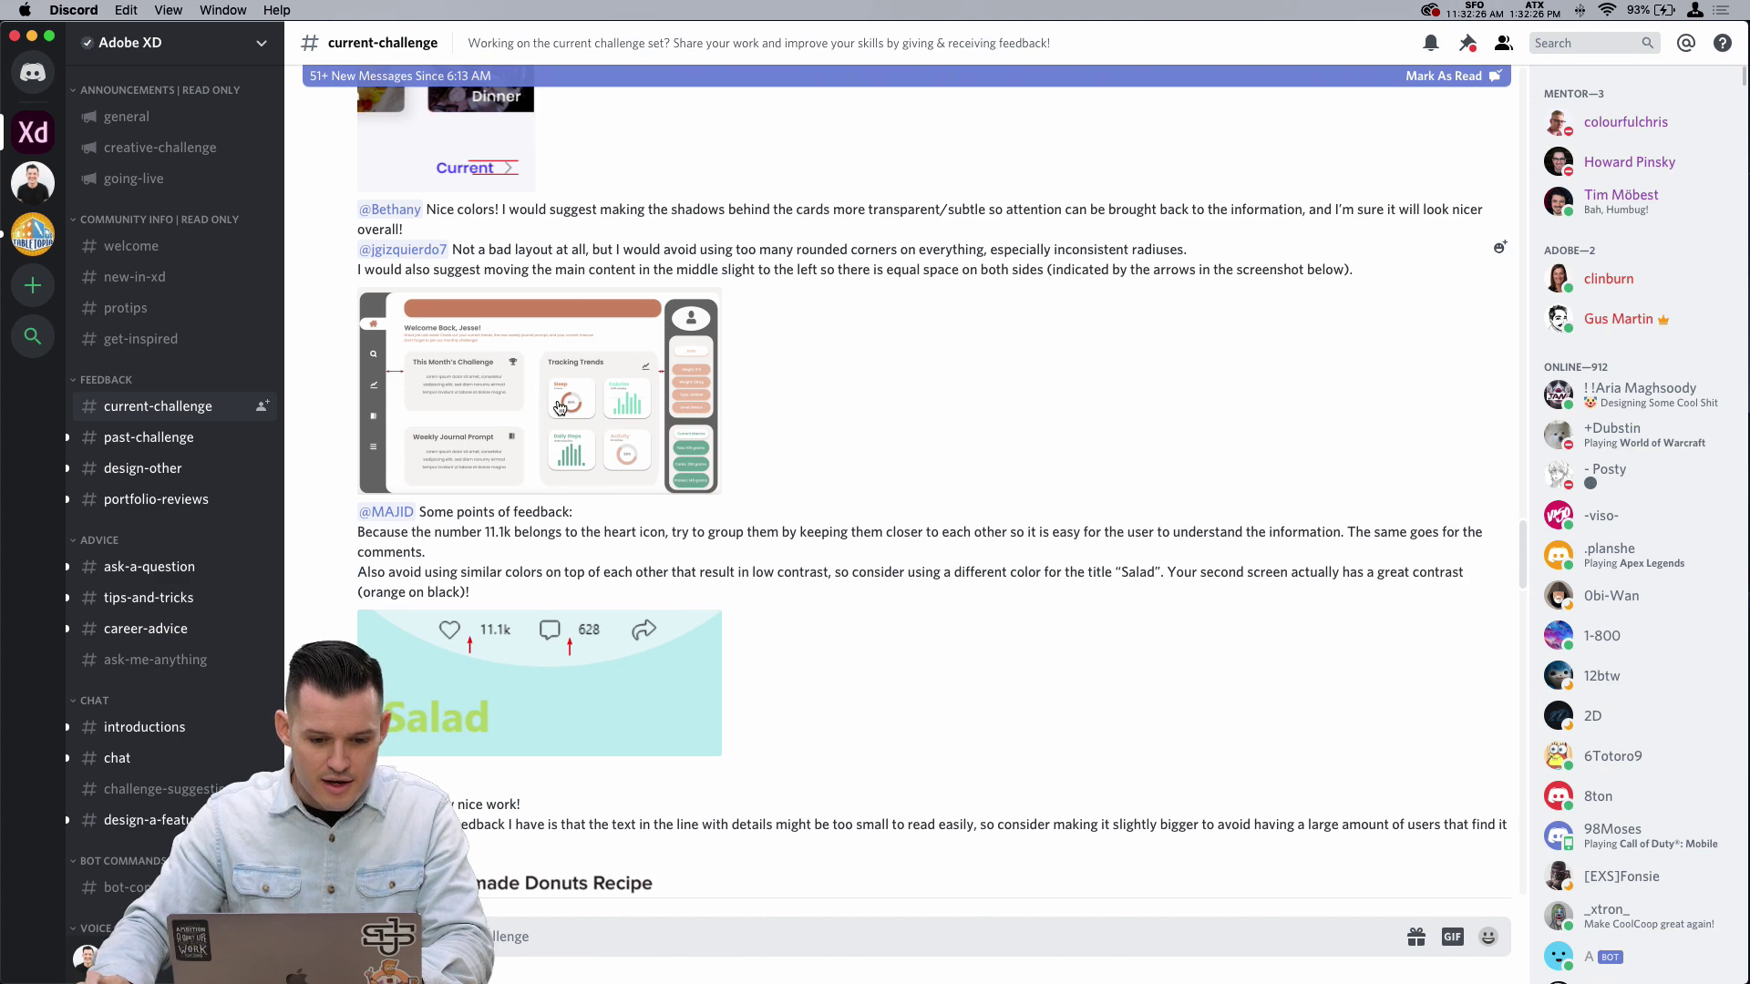
scroll(561, 410, "up", 2)
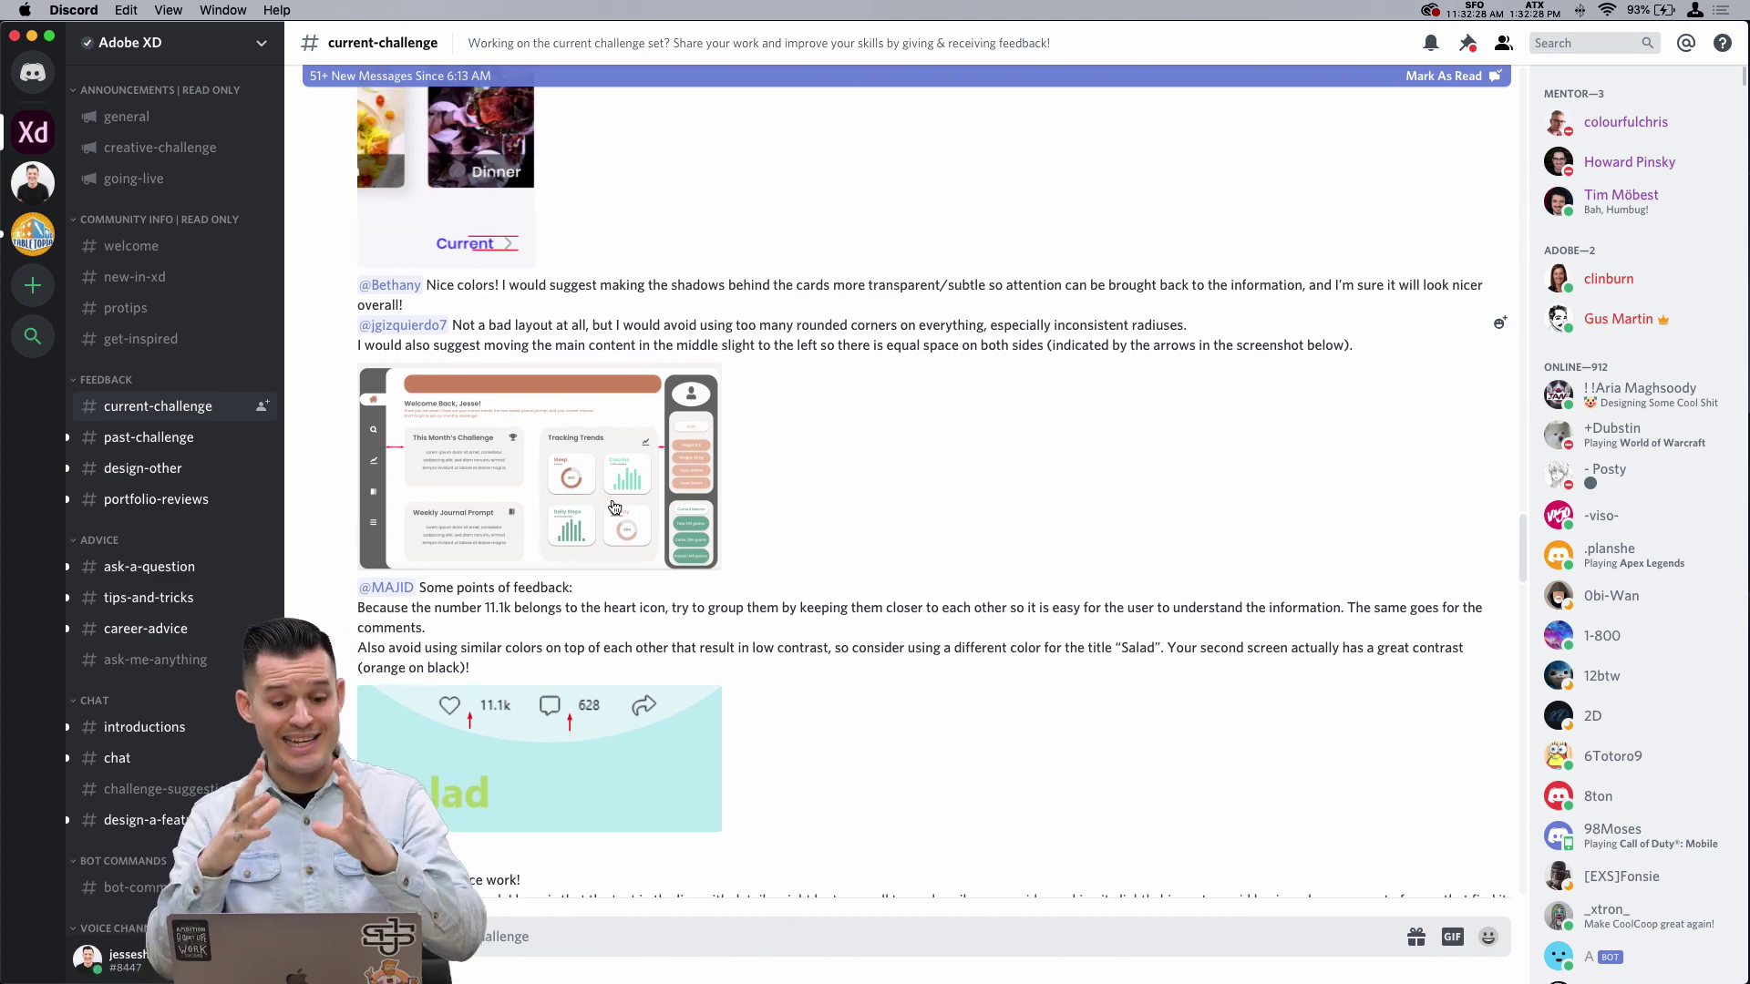
scroll(614, 508, "down", 10)
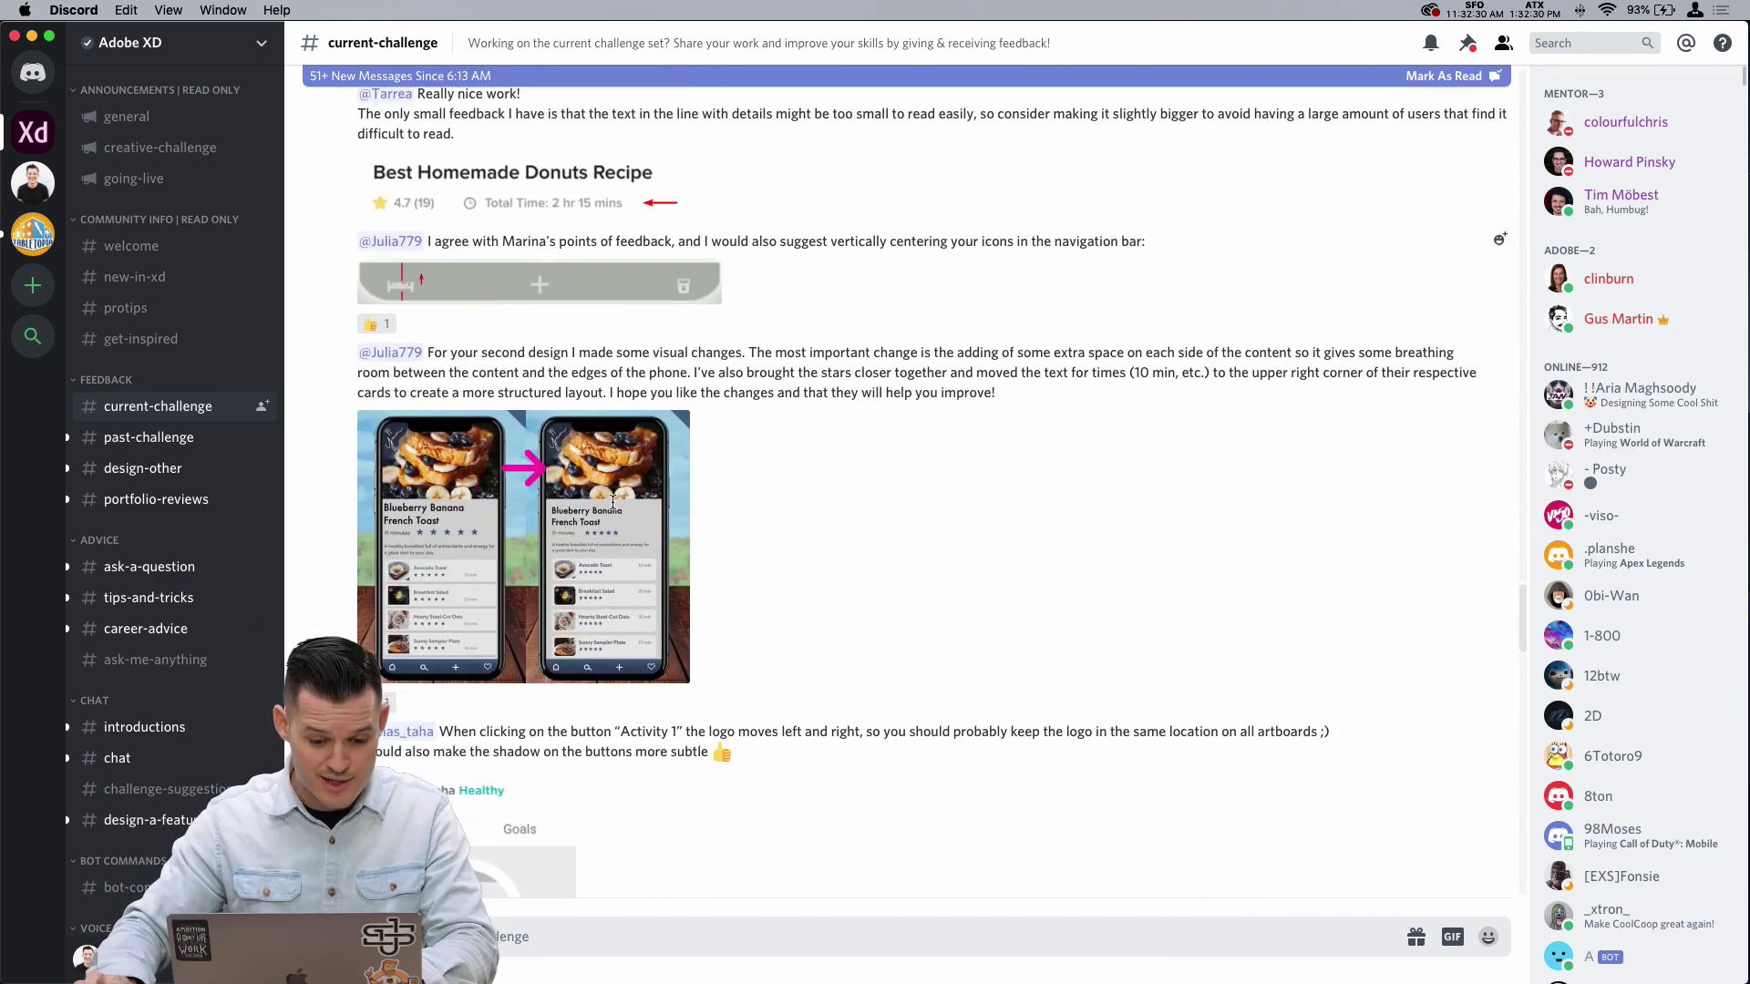
scroll(549, 583, "down", 14)
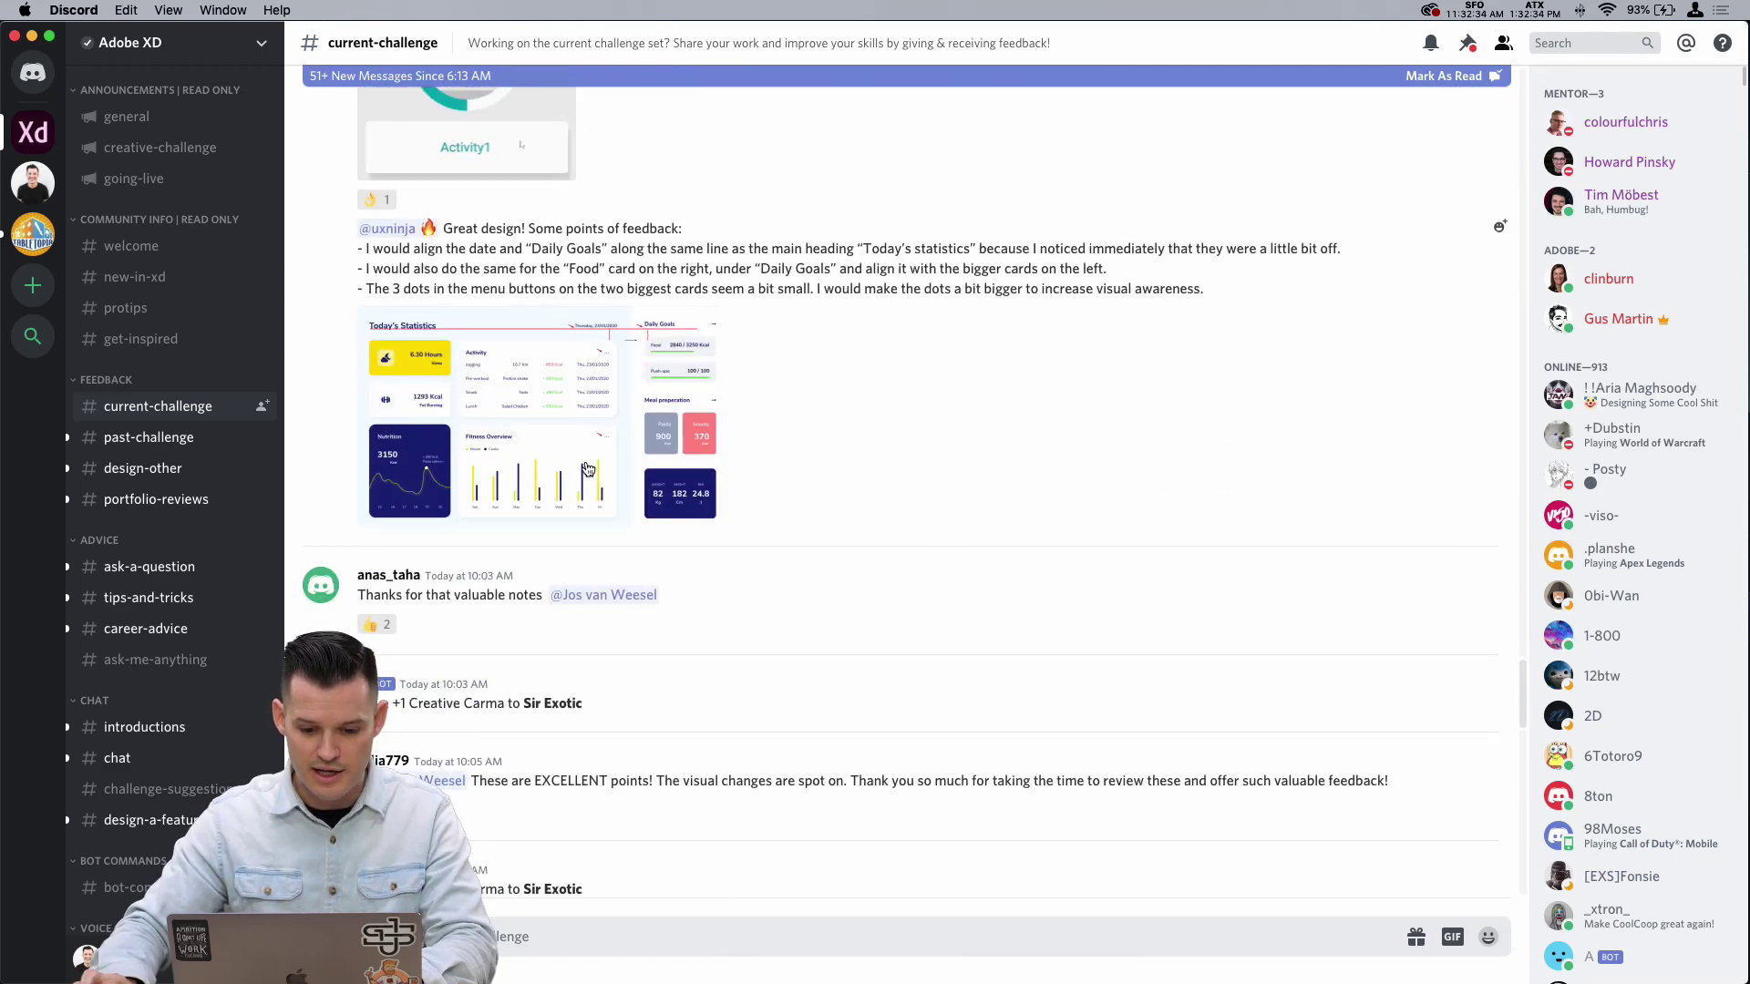
scroll(586, 467, "down", 7)
scroll(675, 489, "down", 20)
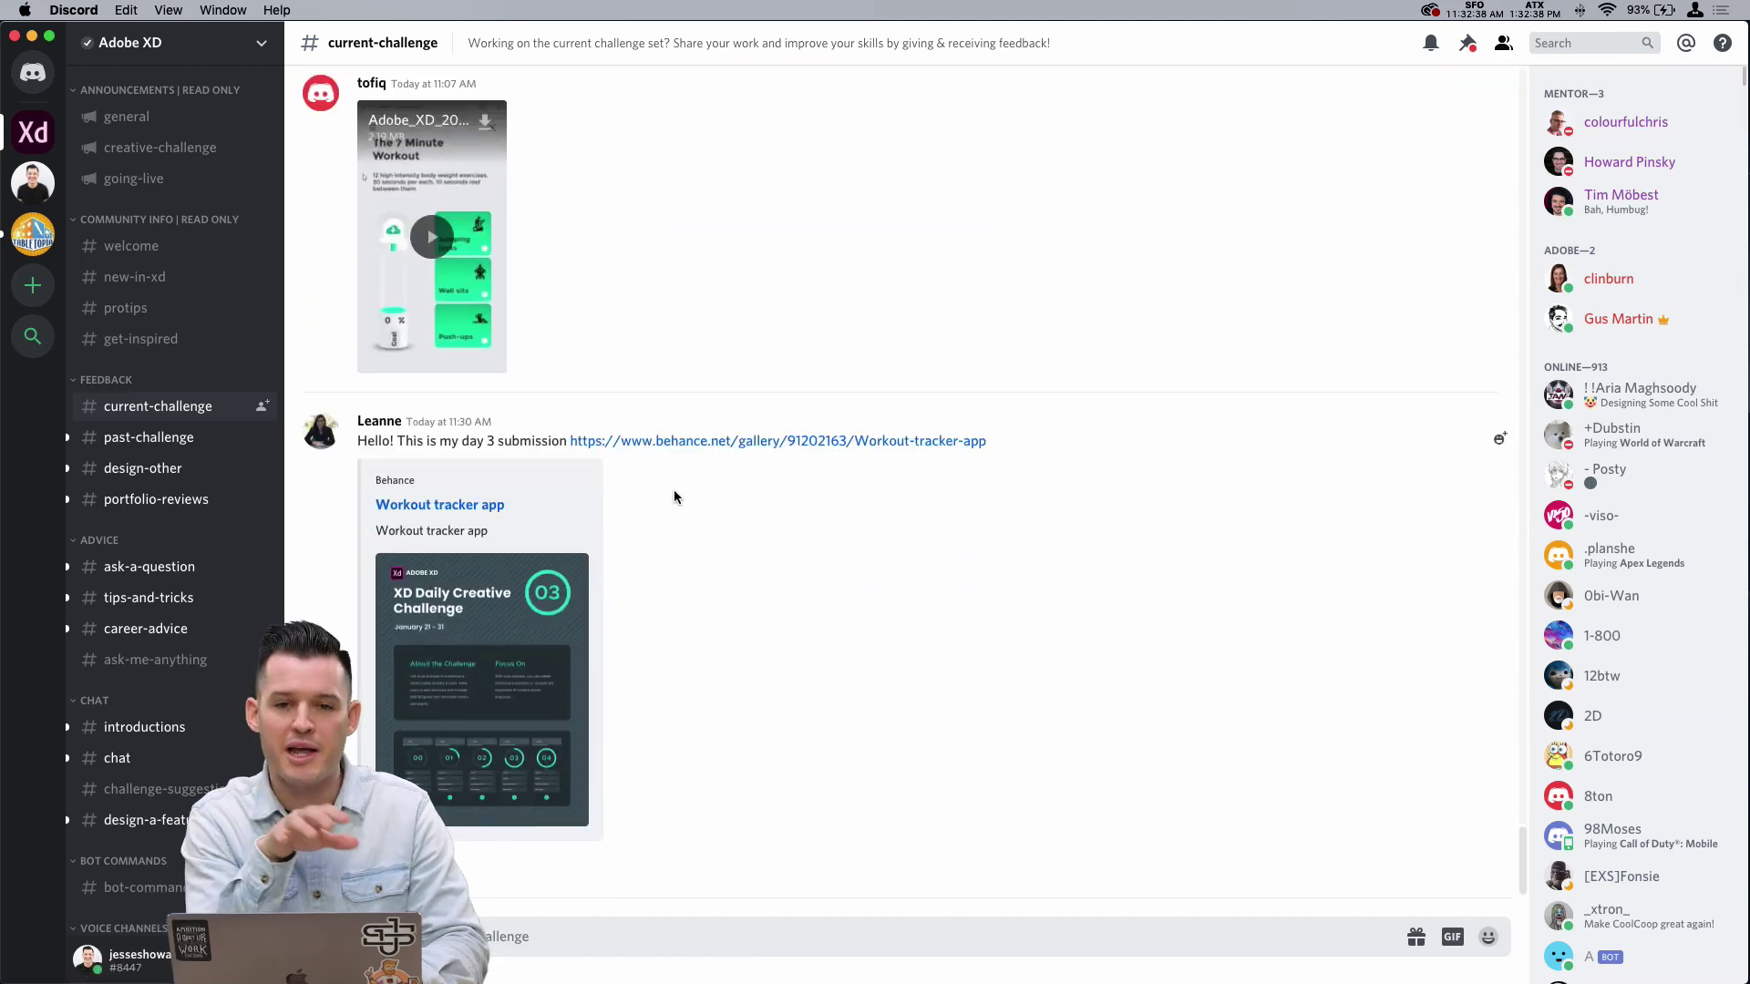
Step: Switch to Adobe XD and examine the challenge brief, the iPhone artboard, its icons and the Nike Lunarlon sample text
key("super+Tab")
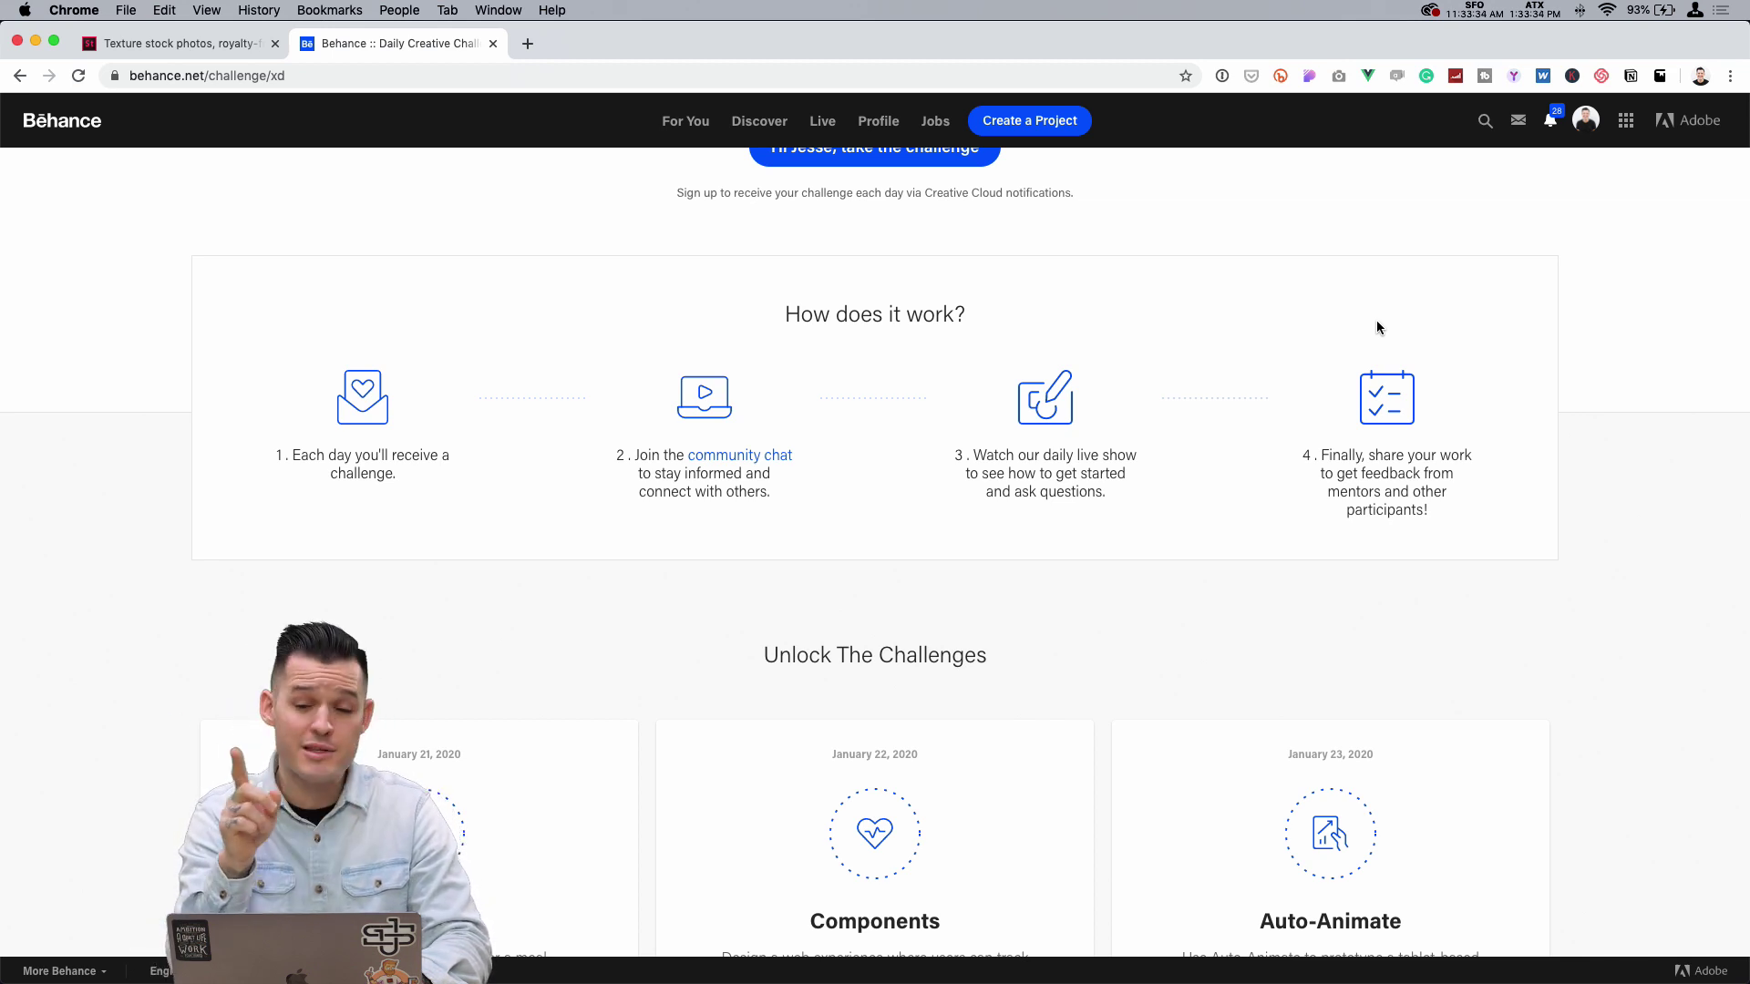
key("super+Tab")
key("super+Tab")
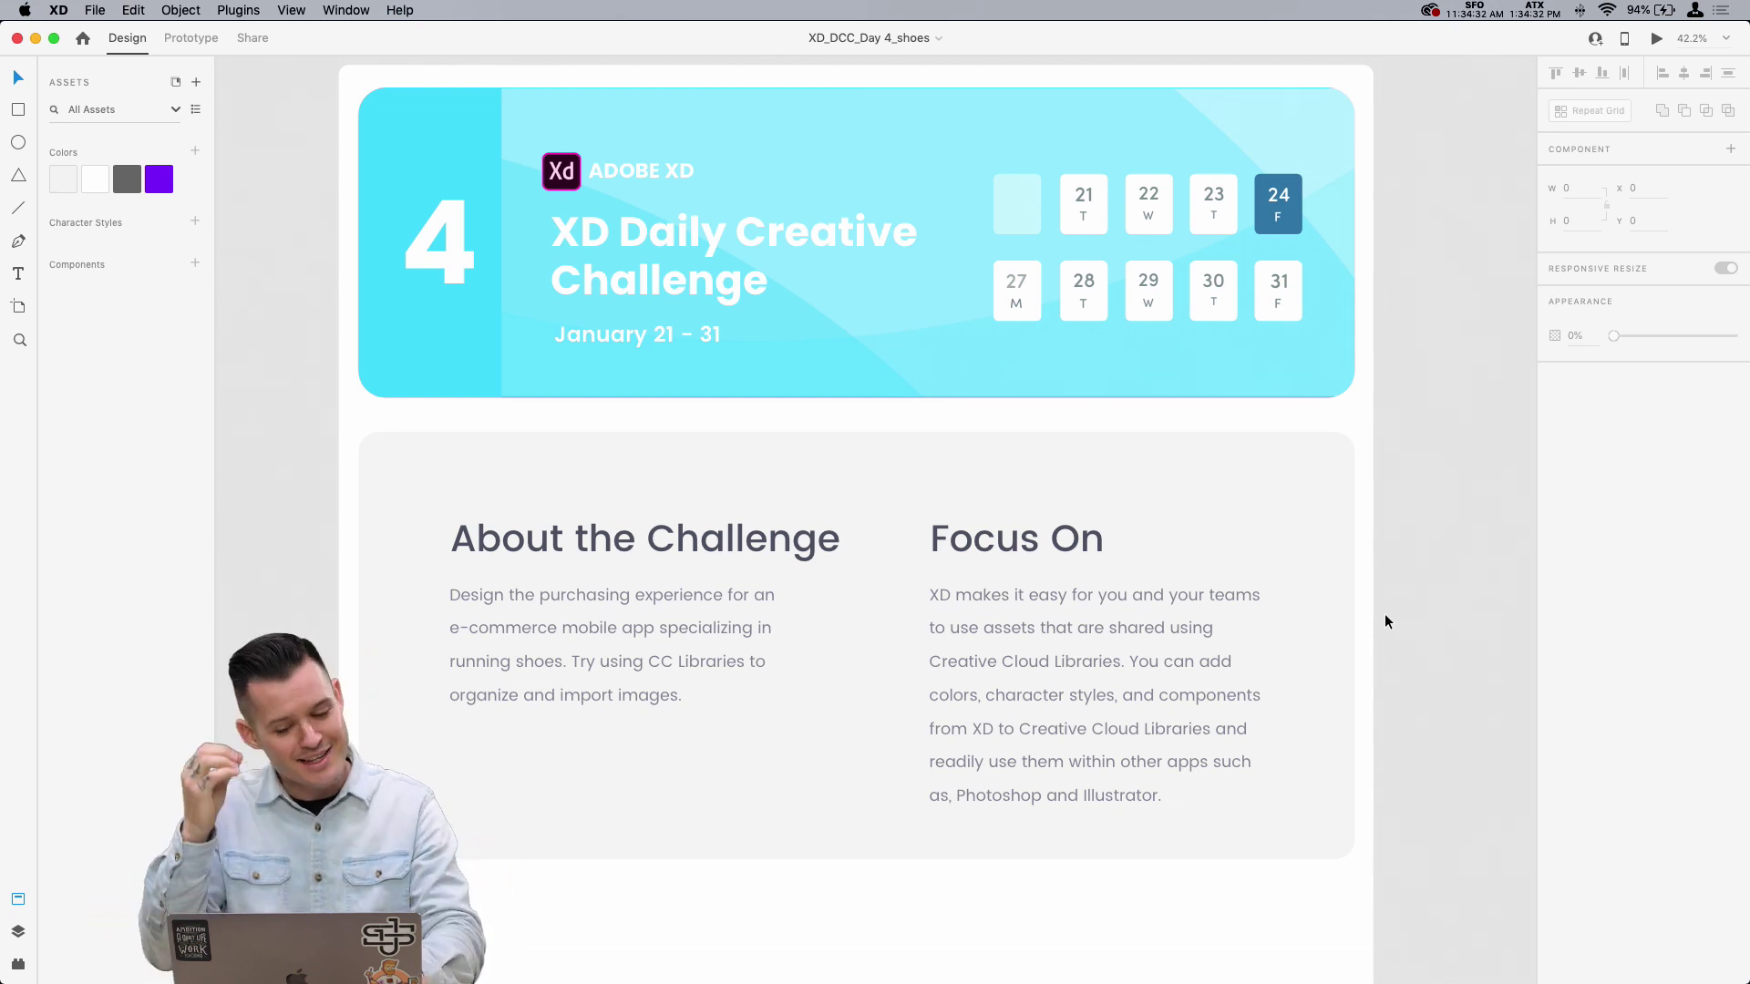
key("super+minus")
key("super+minus")
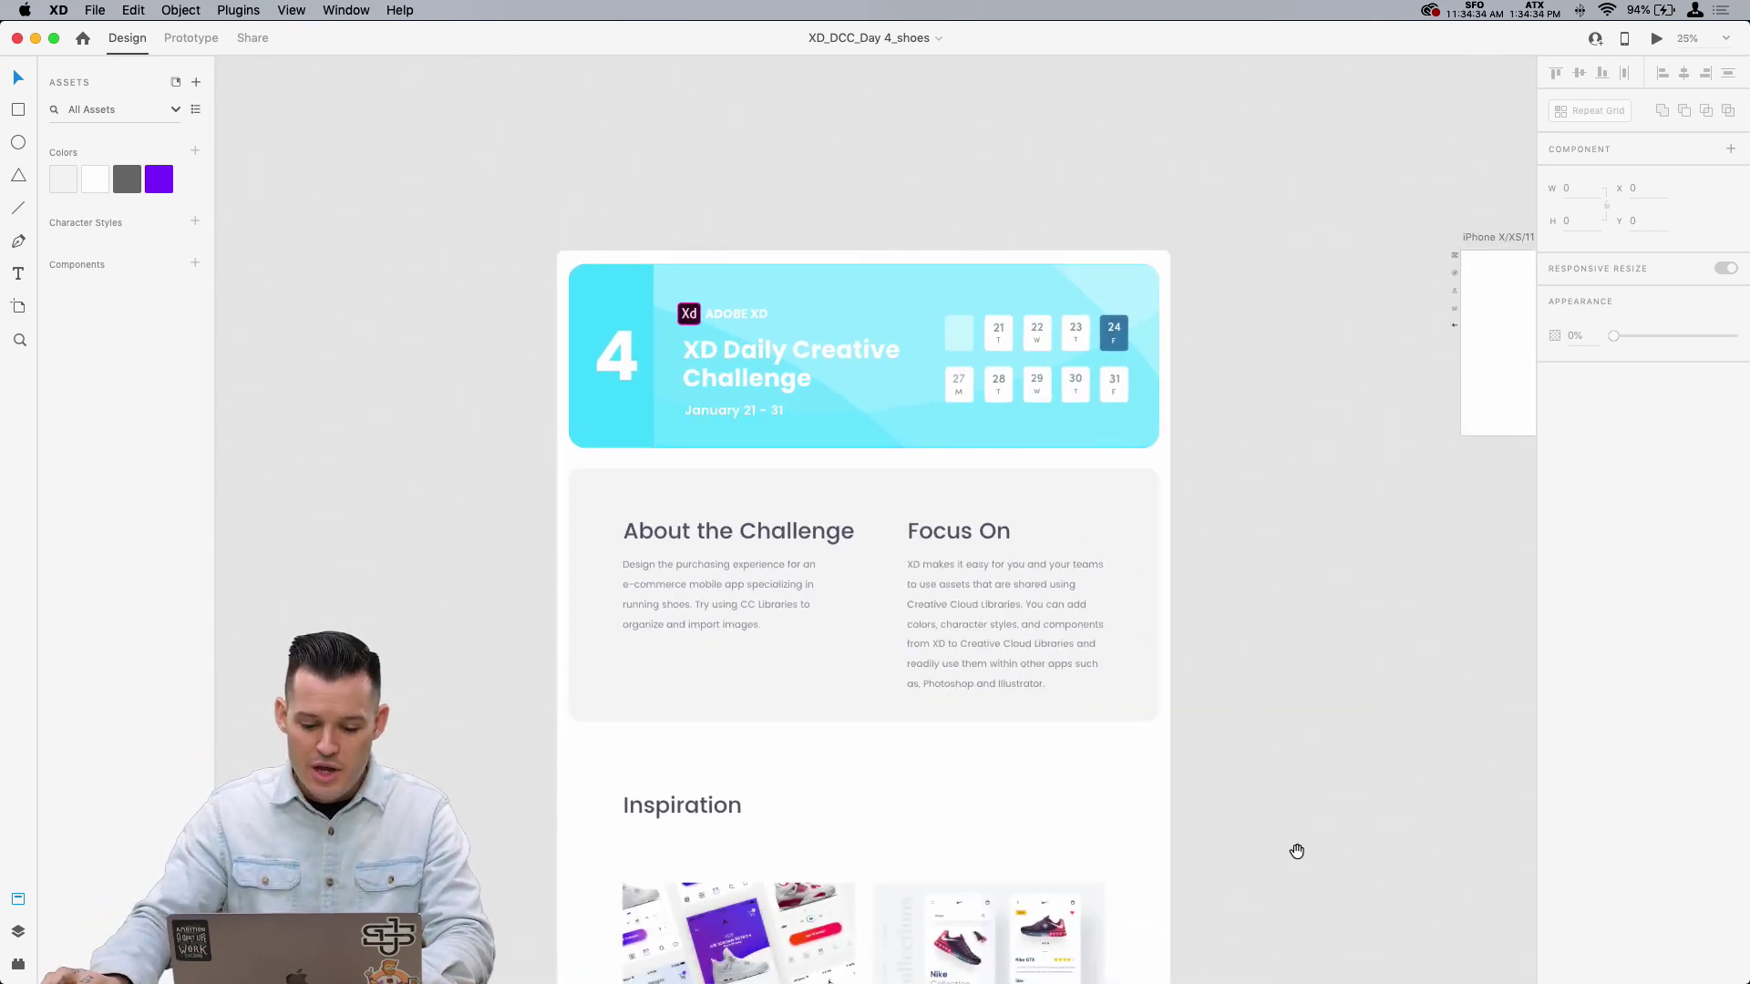
left_click_drag(1297, 848, 1180, 344)
left_click_drag(1176, 741, 841, 846)
scroll(953, 653, "up", 5)
scroll(953, 653, "right", 2)
key("z")
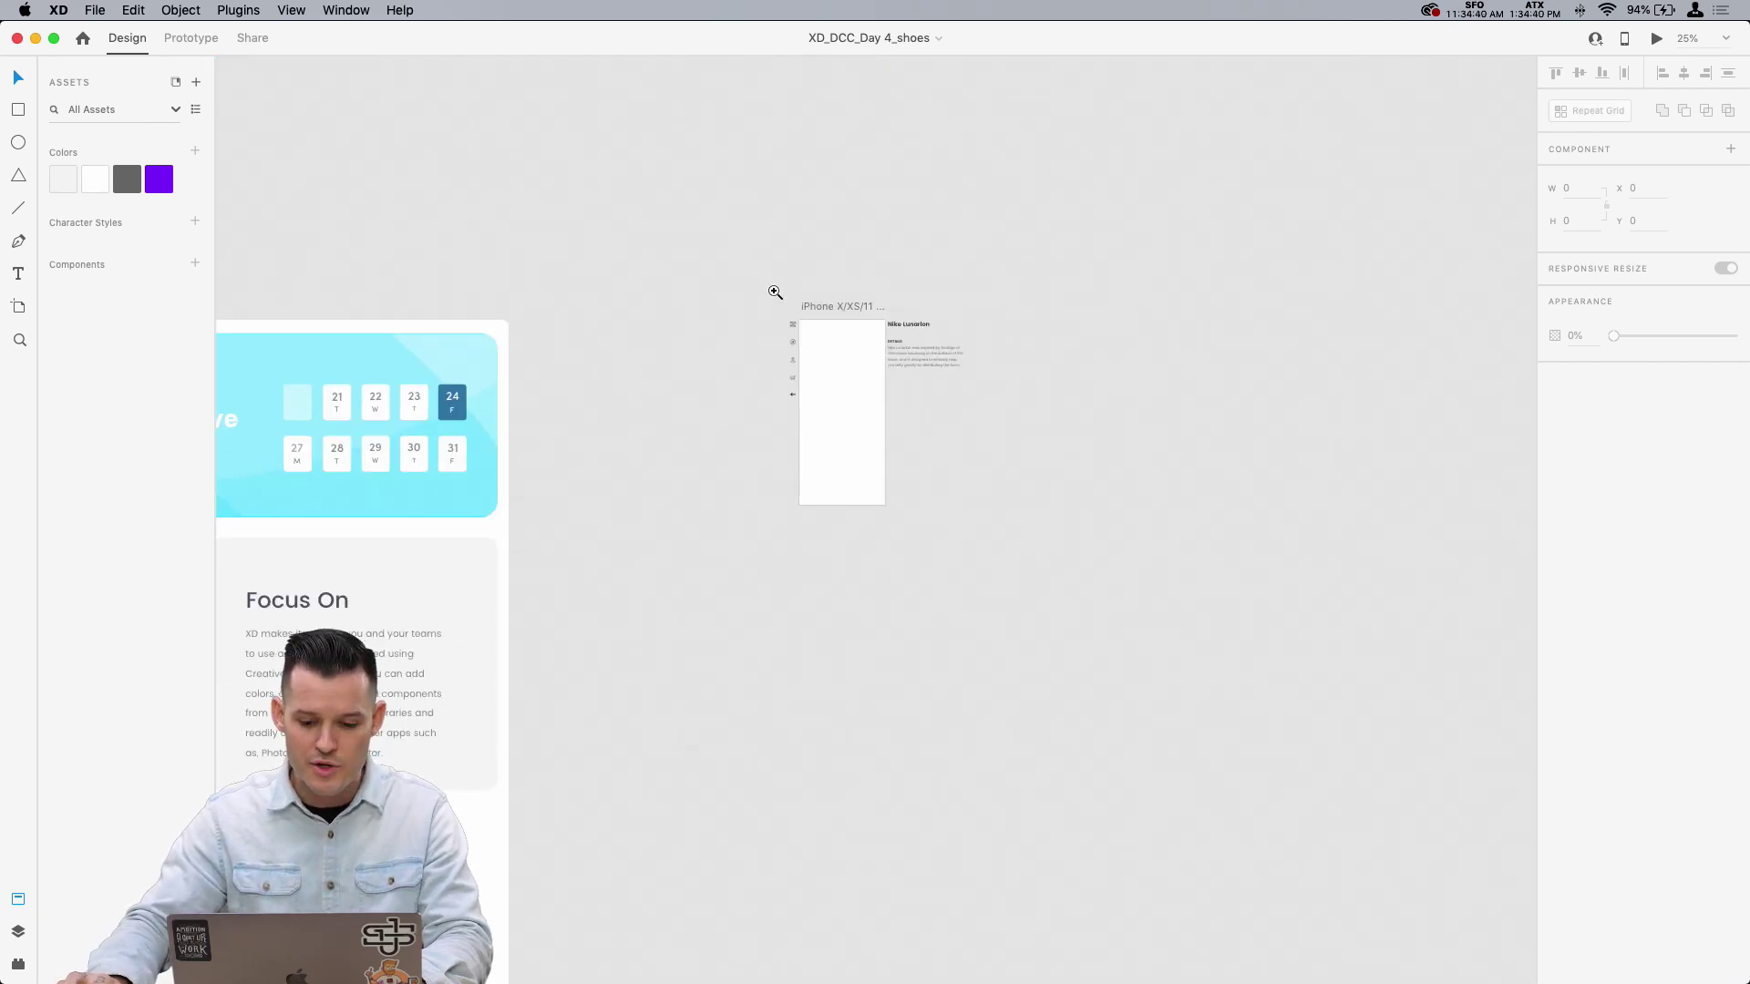
left_click_drag(770, 295, 959, 573)
scroll(1027, 511, "up", 2)
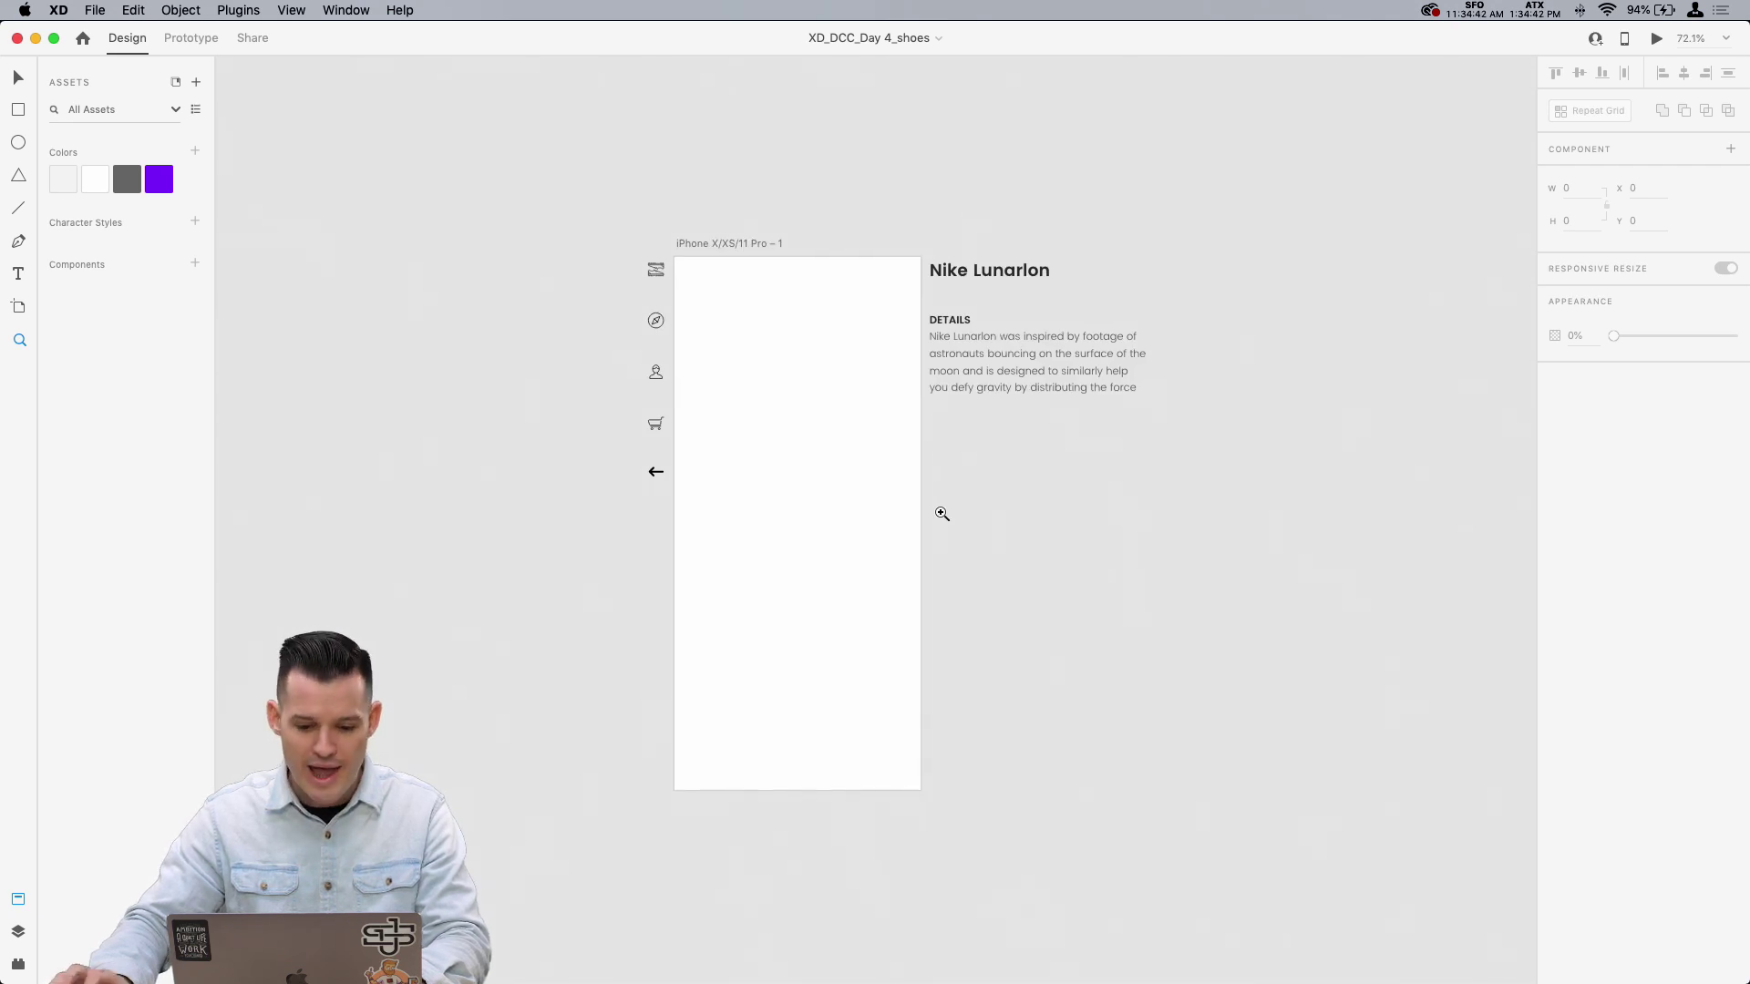
left_click_drag(593, 227, 875, 577)
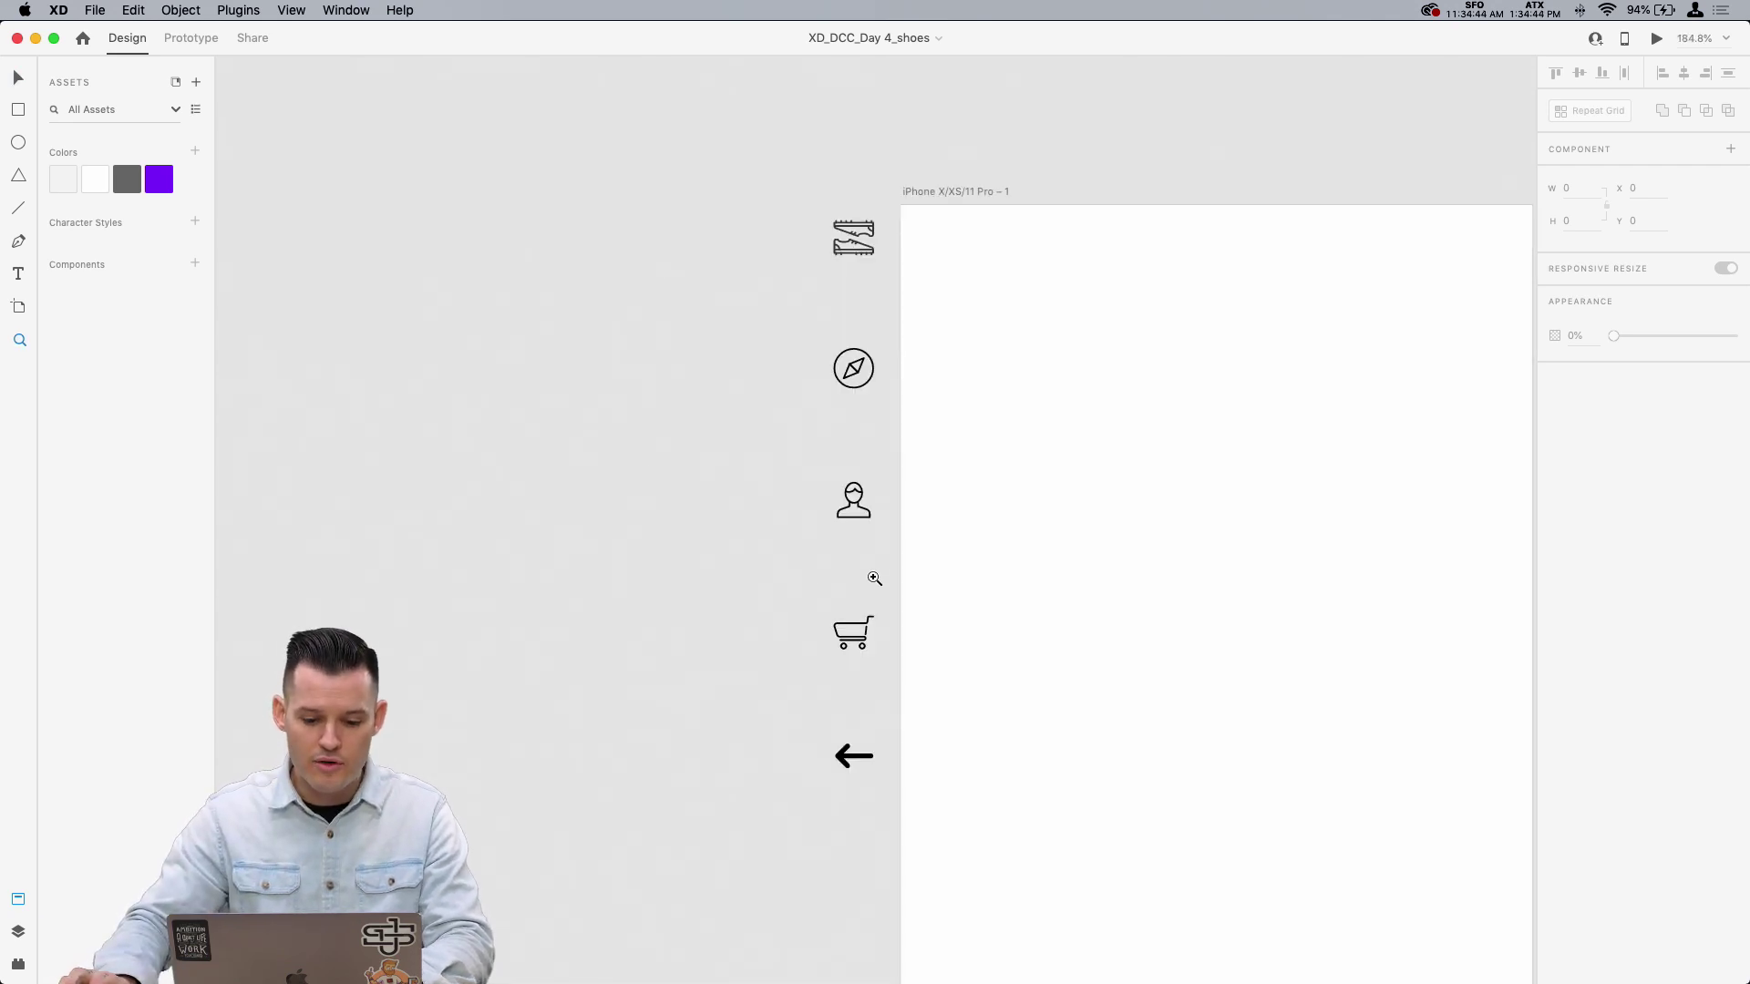
left_click_drag(1102, 499, 601, 492)
scroll(863, 547, "right", 5)
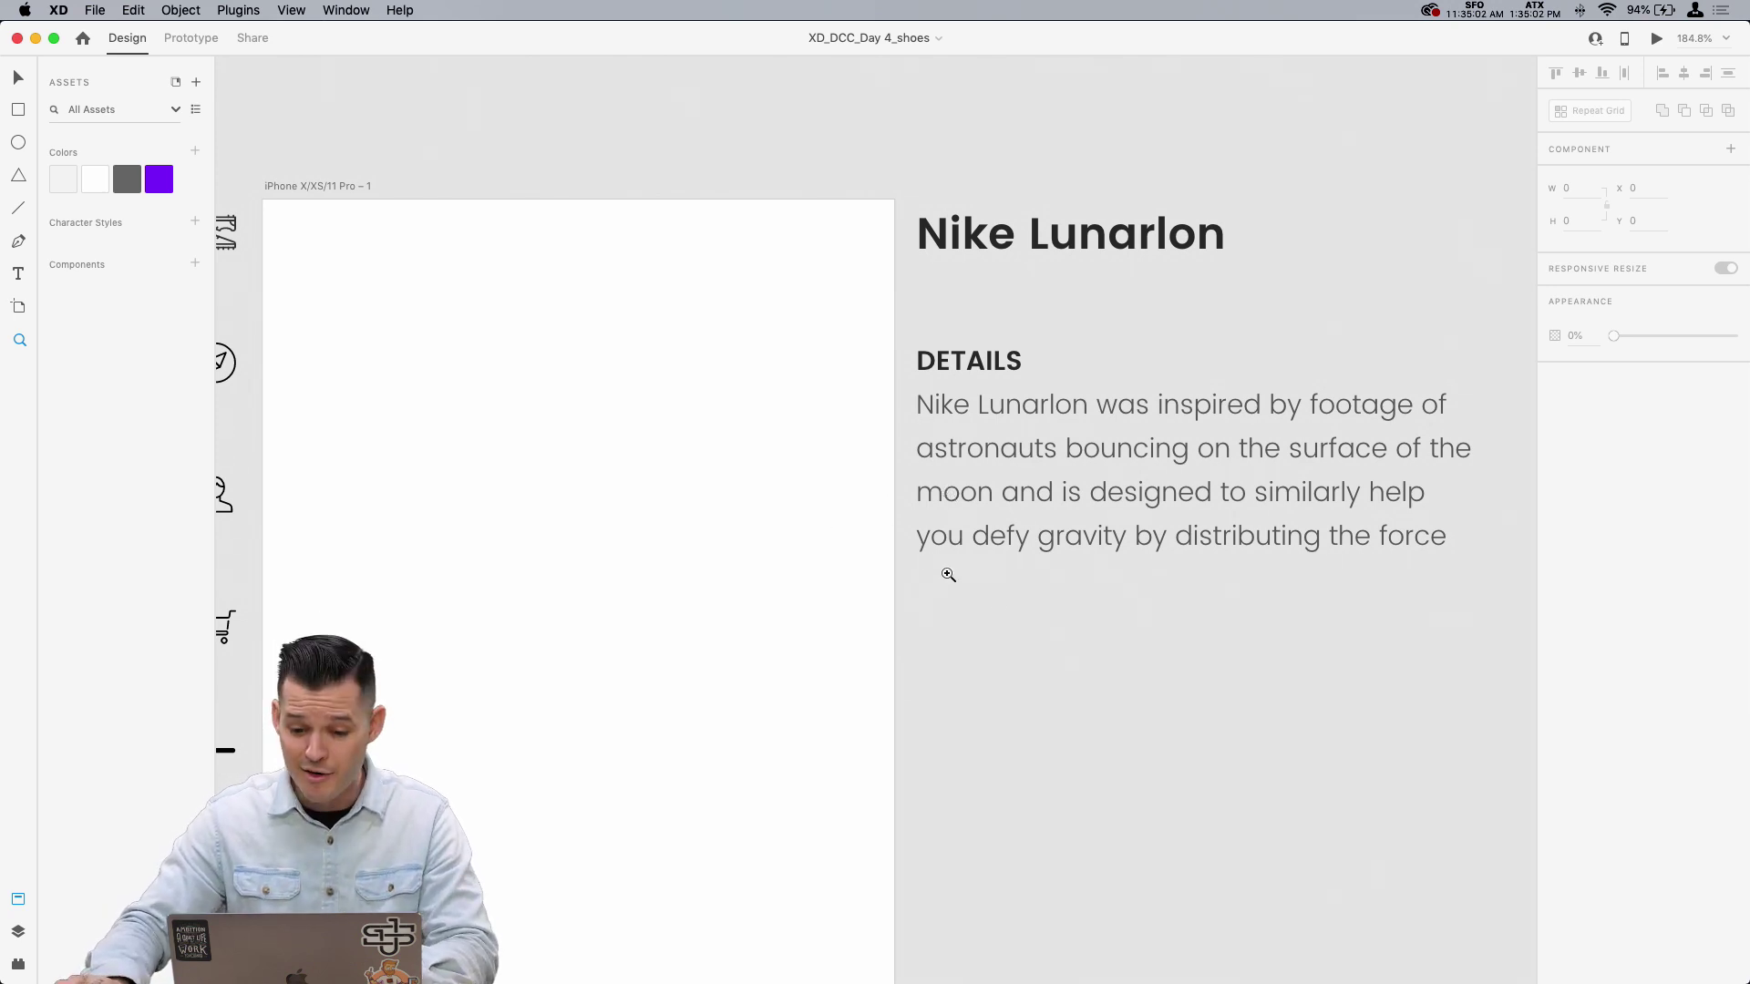
left_click(1001, 615)
key("super+minus")
key("super+v")
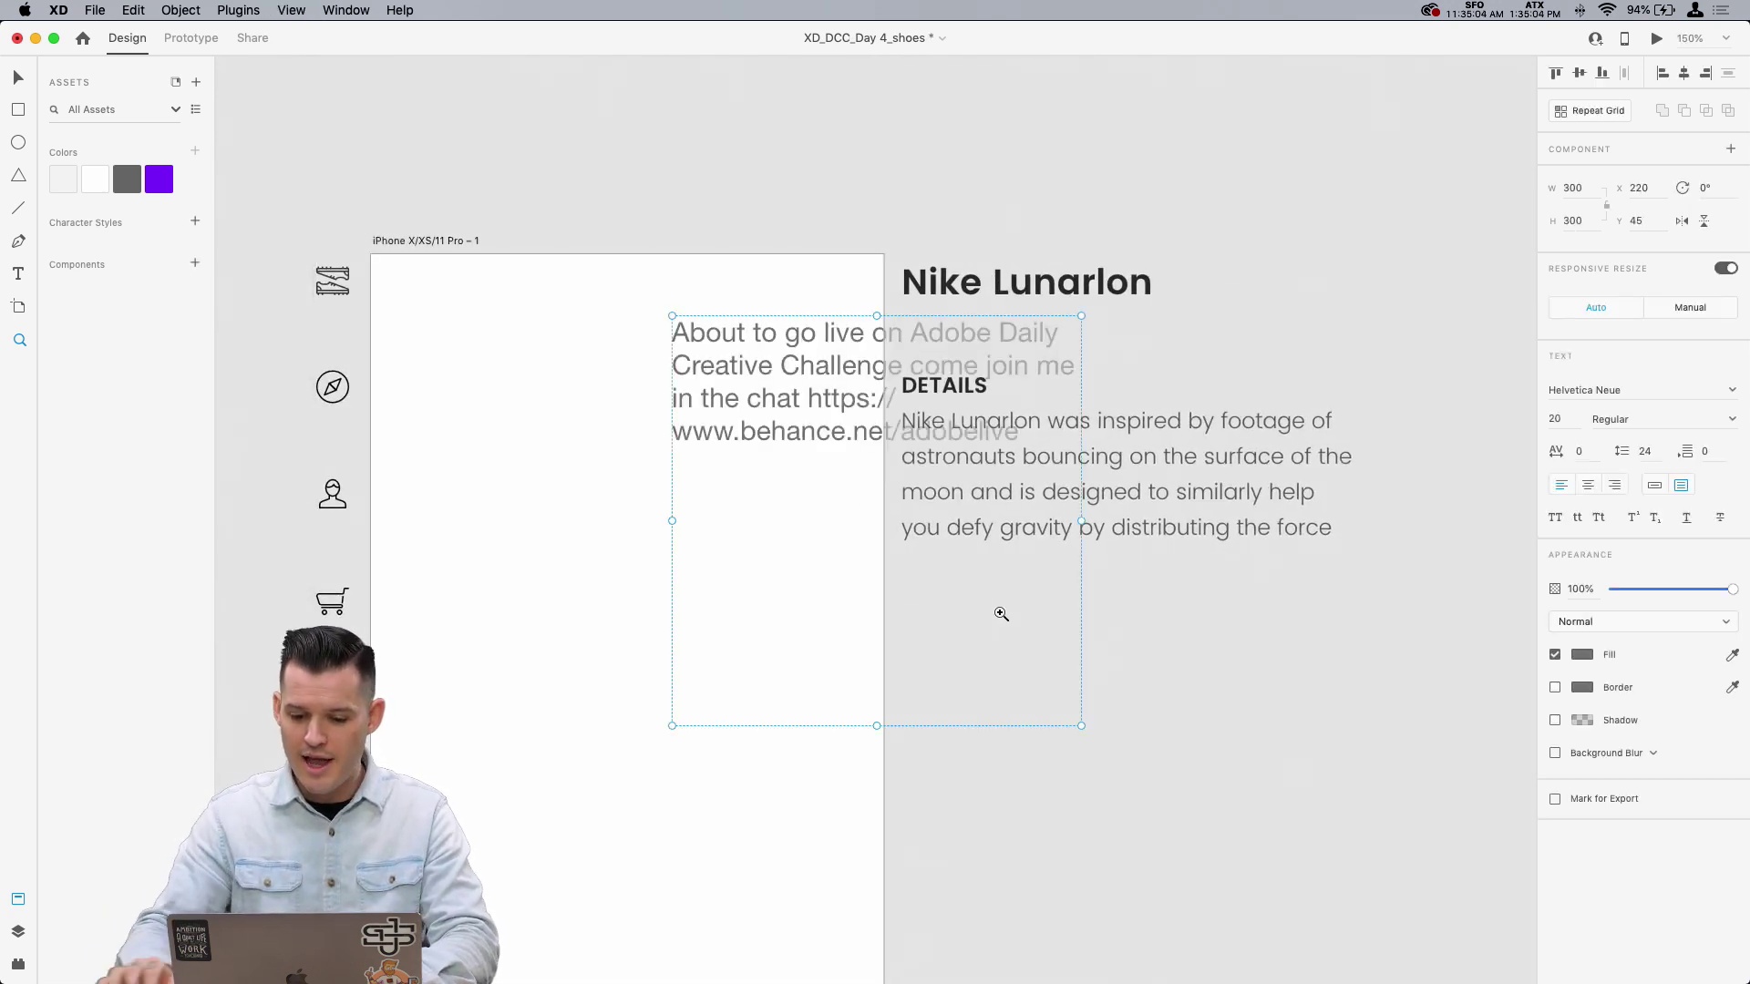
left_click(840, 399)
key("Delete")
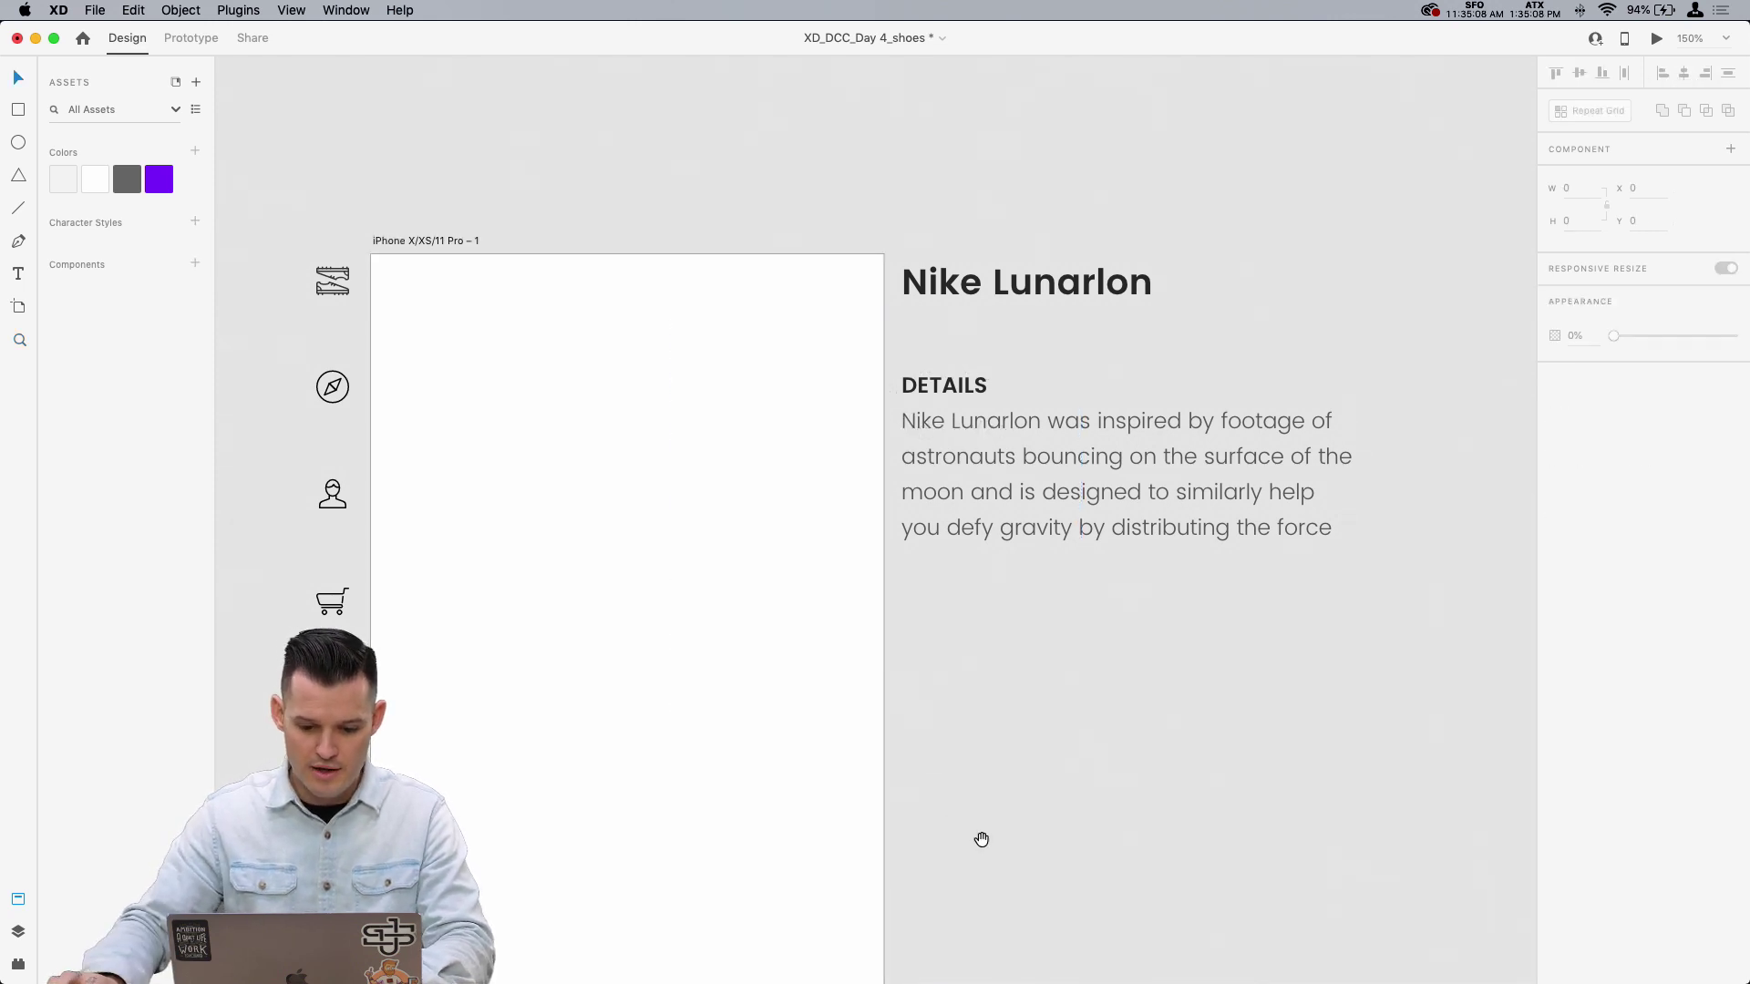
Step: Save the document
left_click_drag(981, 836, 1124, 694)
key("super+s")
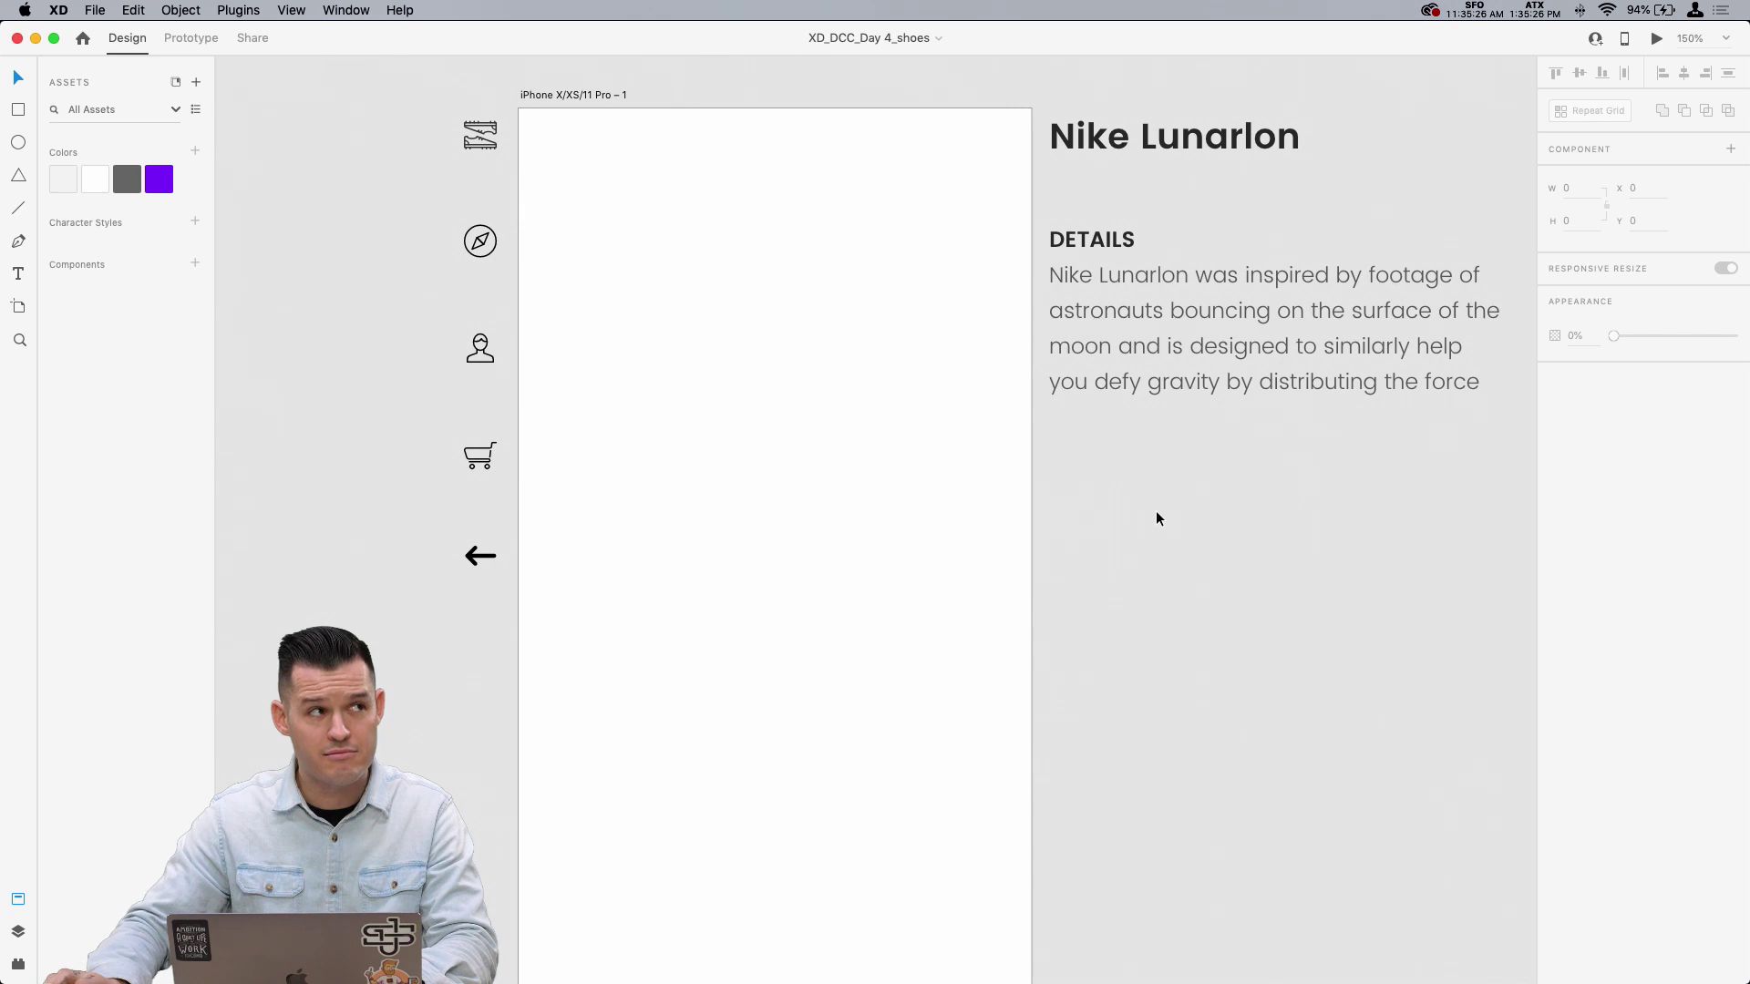
Step: Add the formatting of the Nike Lunarlon heading, DETAILS label and description as character styles, and delete these texts from the canvas
left_click_drag(1277, 522, 1094, 116)
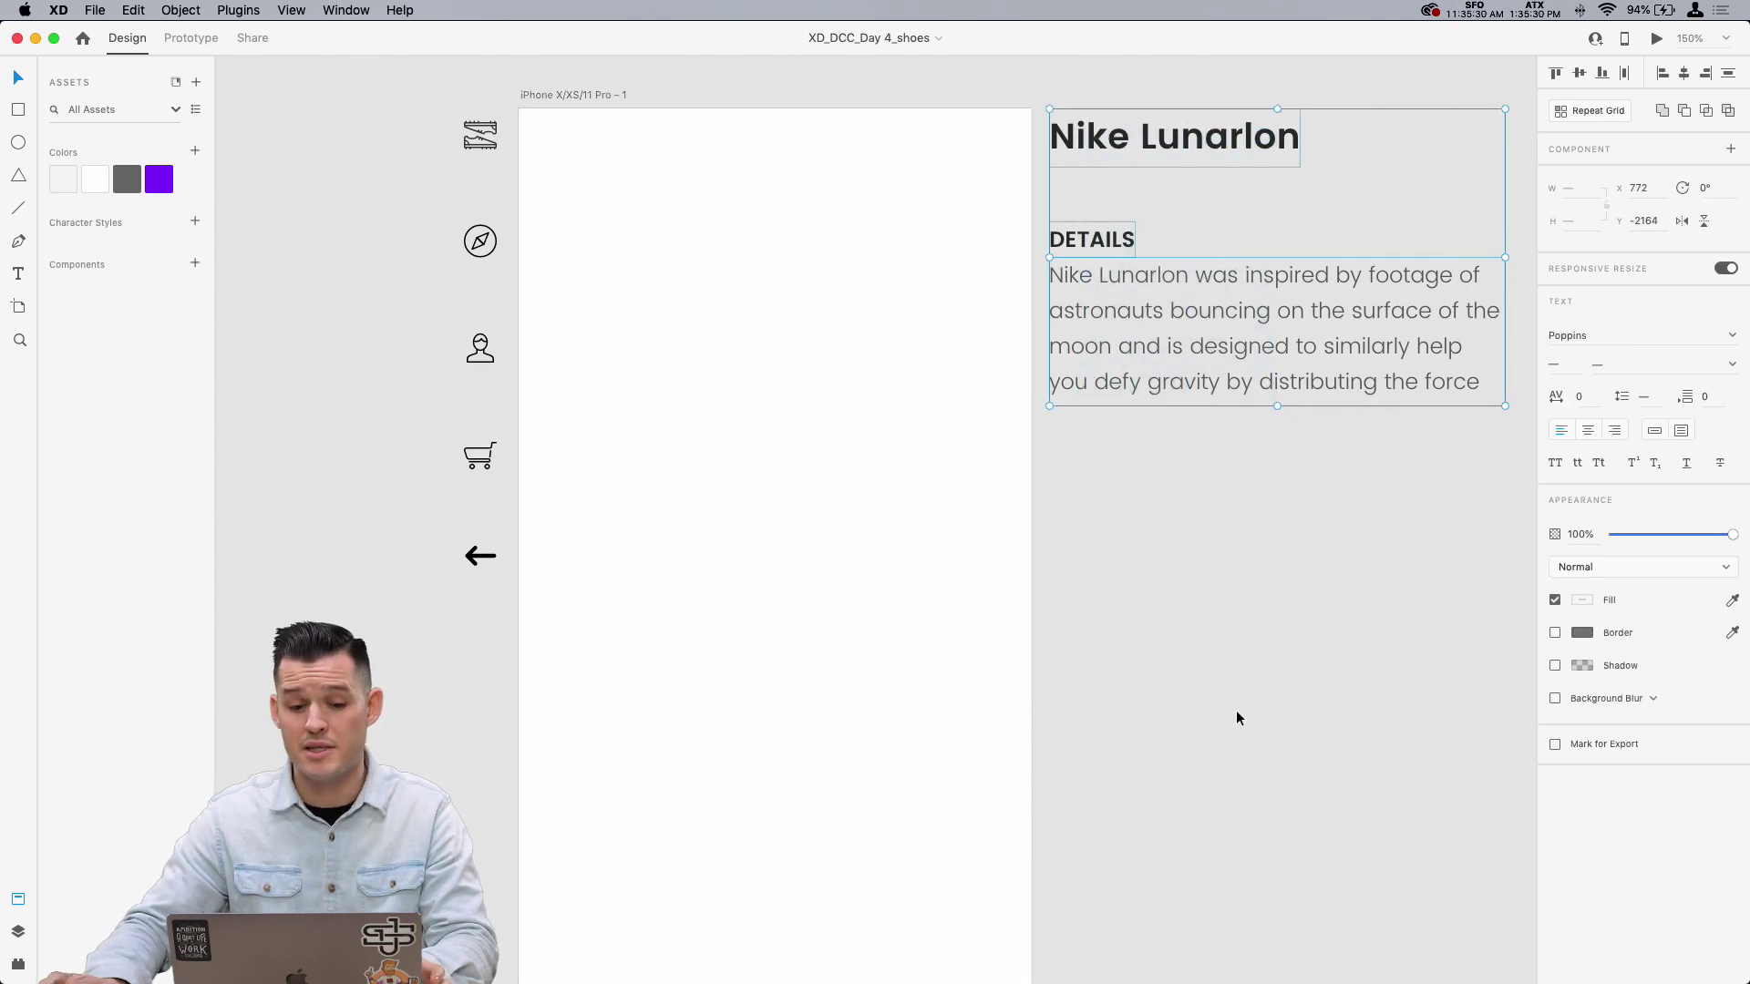
left_click(195, 223)
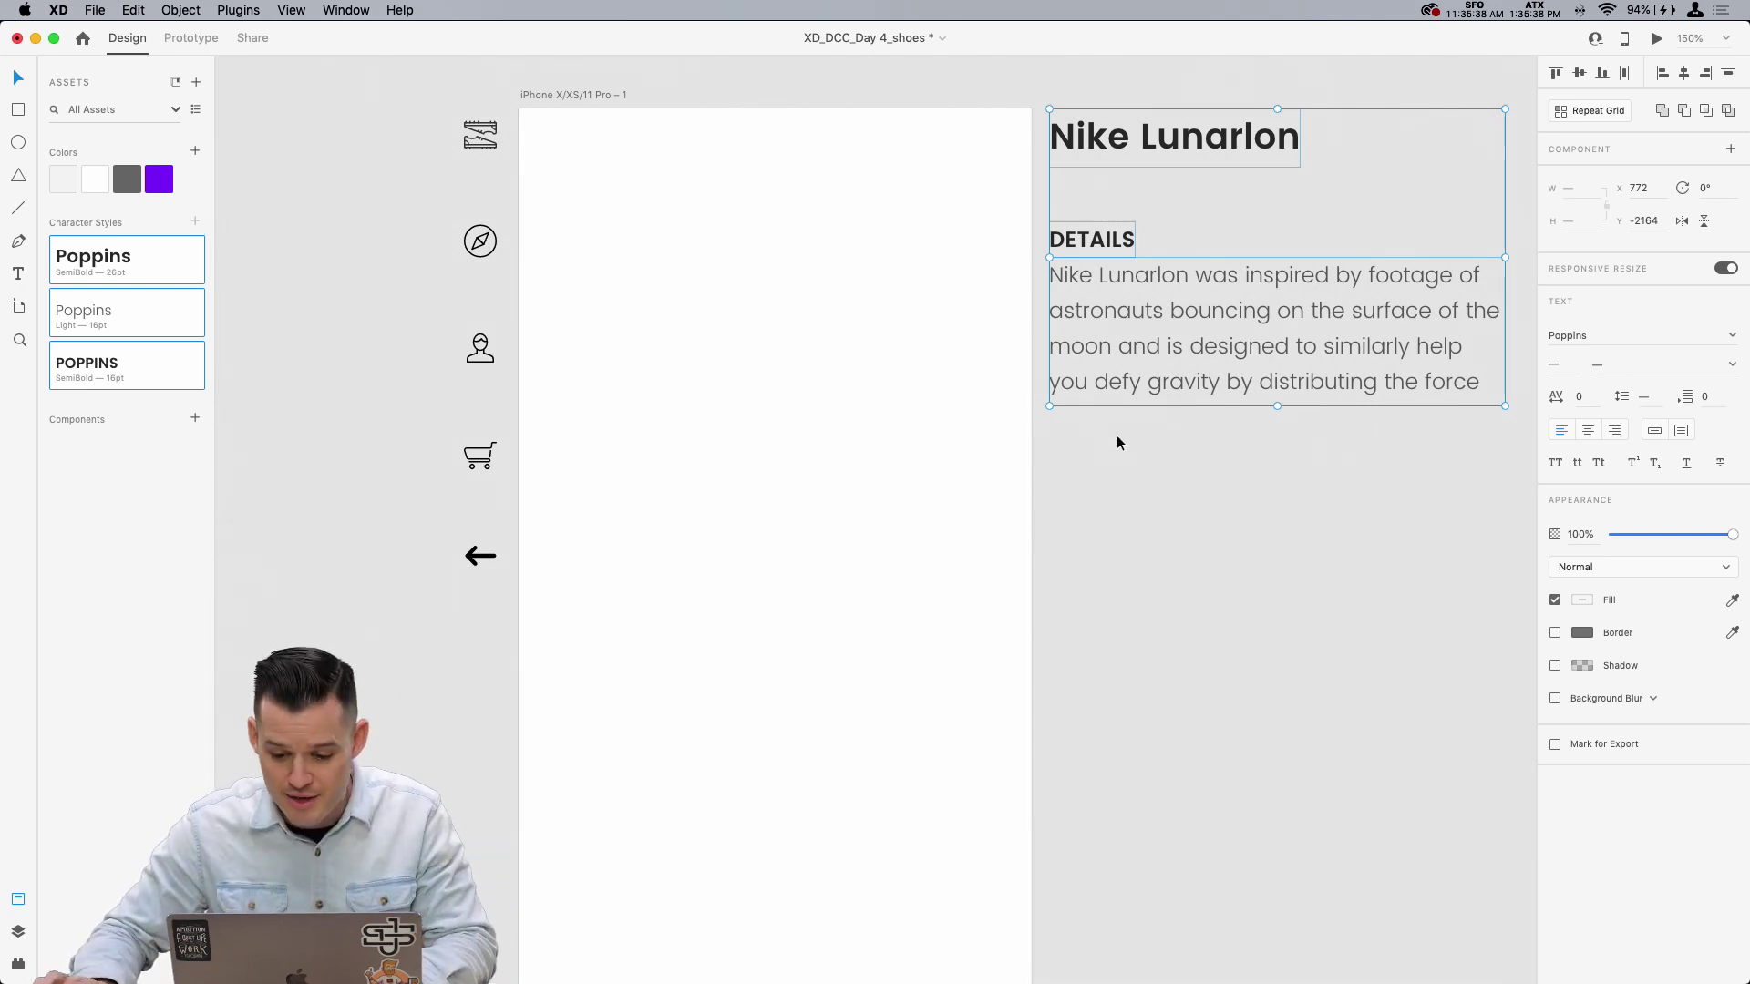
left_click(1140, 485)
left_click_drag(1139, 485, 1101, 279)
key("Delete")
key("Delete")
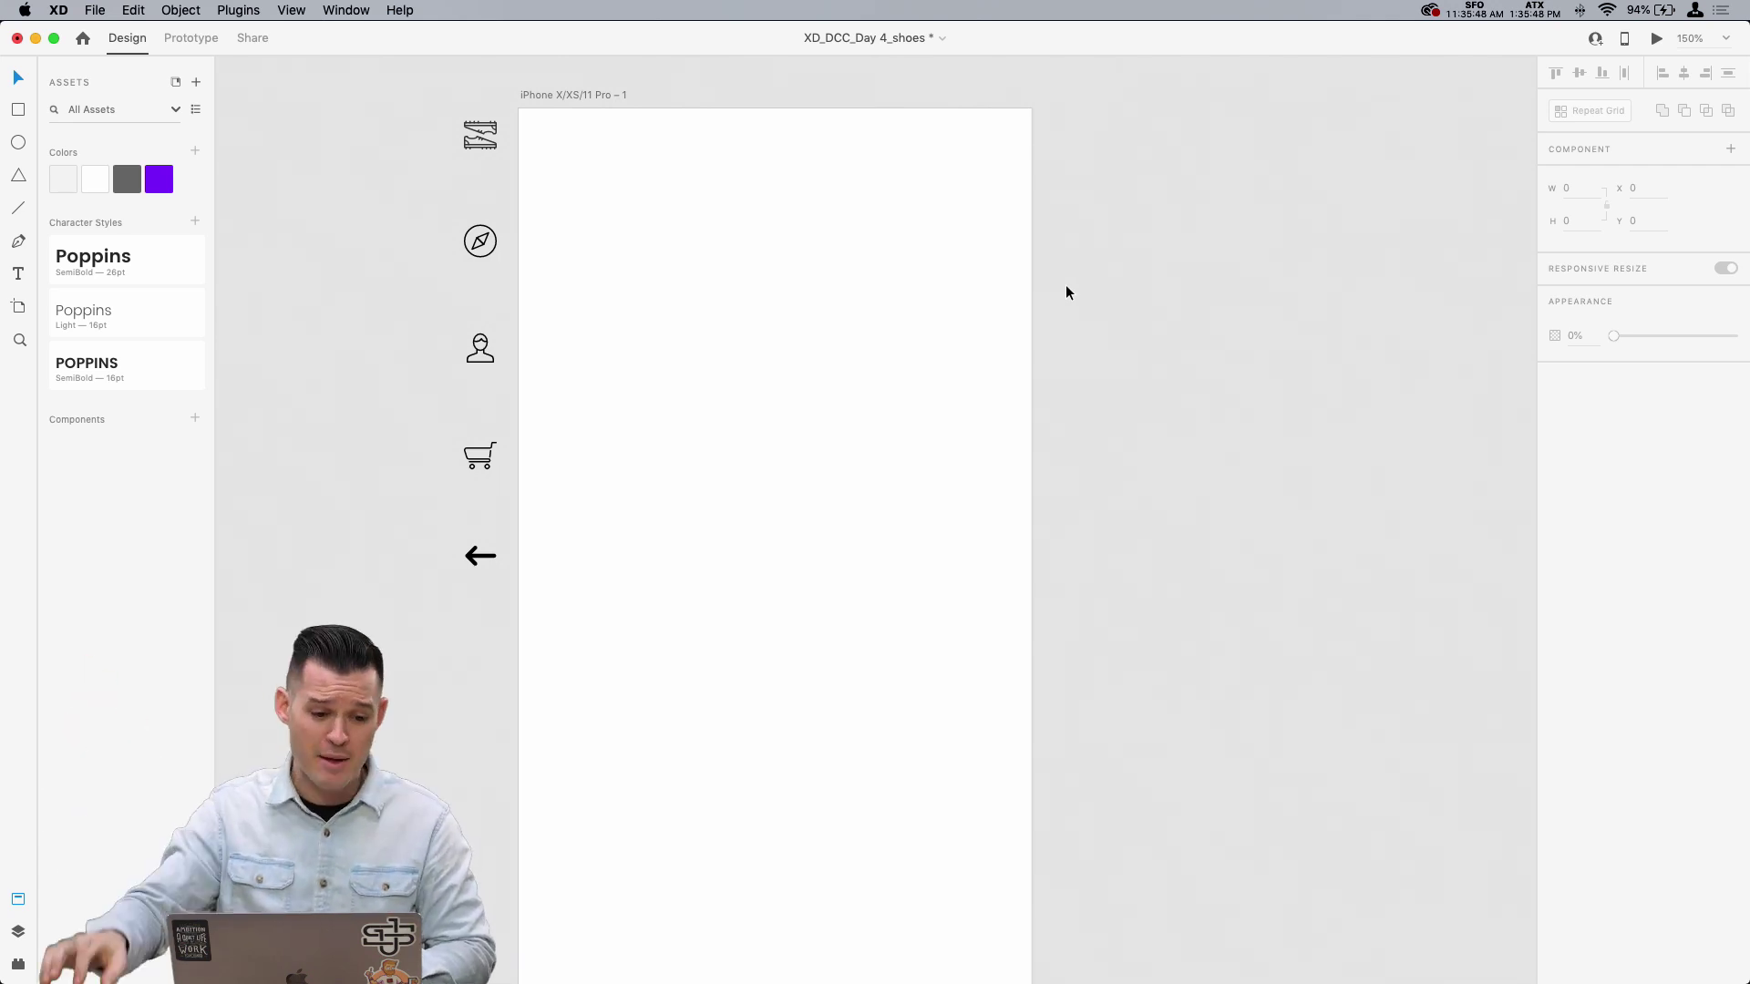
Step: Try making the five icons beside the artboard one component, and the shoe icon a component by itself
left_click_drag(337, 630, 475, 123)
left_click(195, 419)
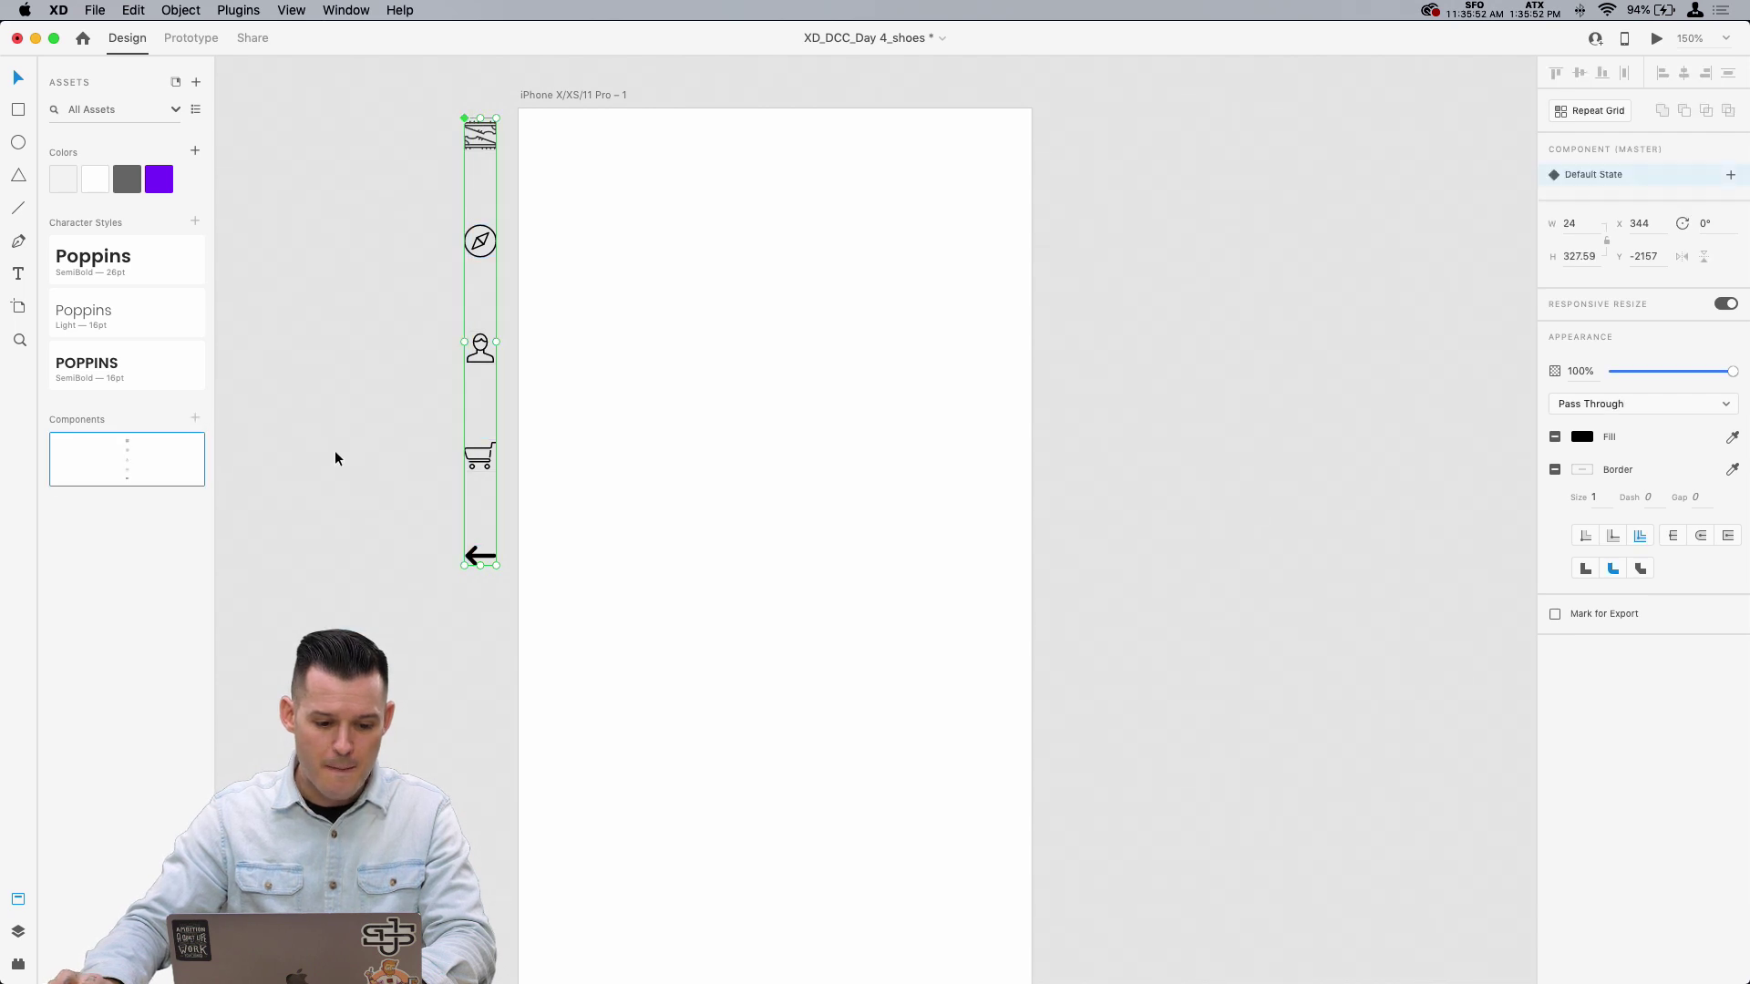
key("super+z")
key("Escape")
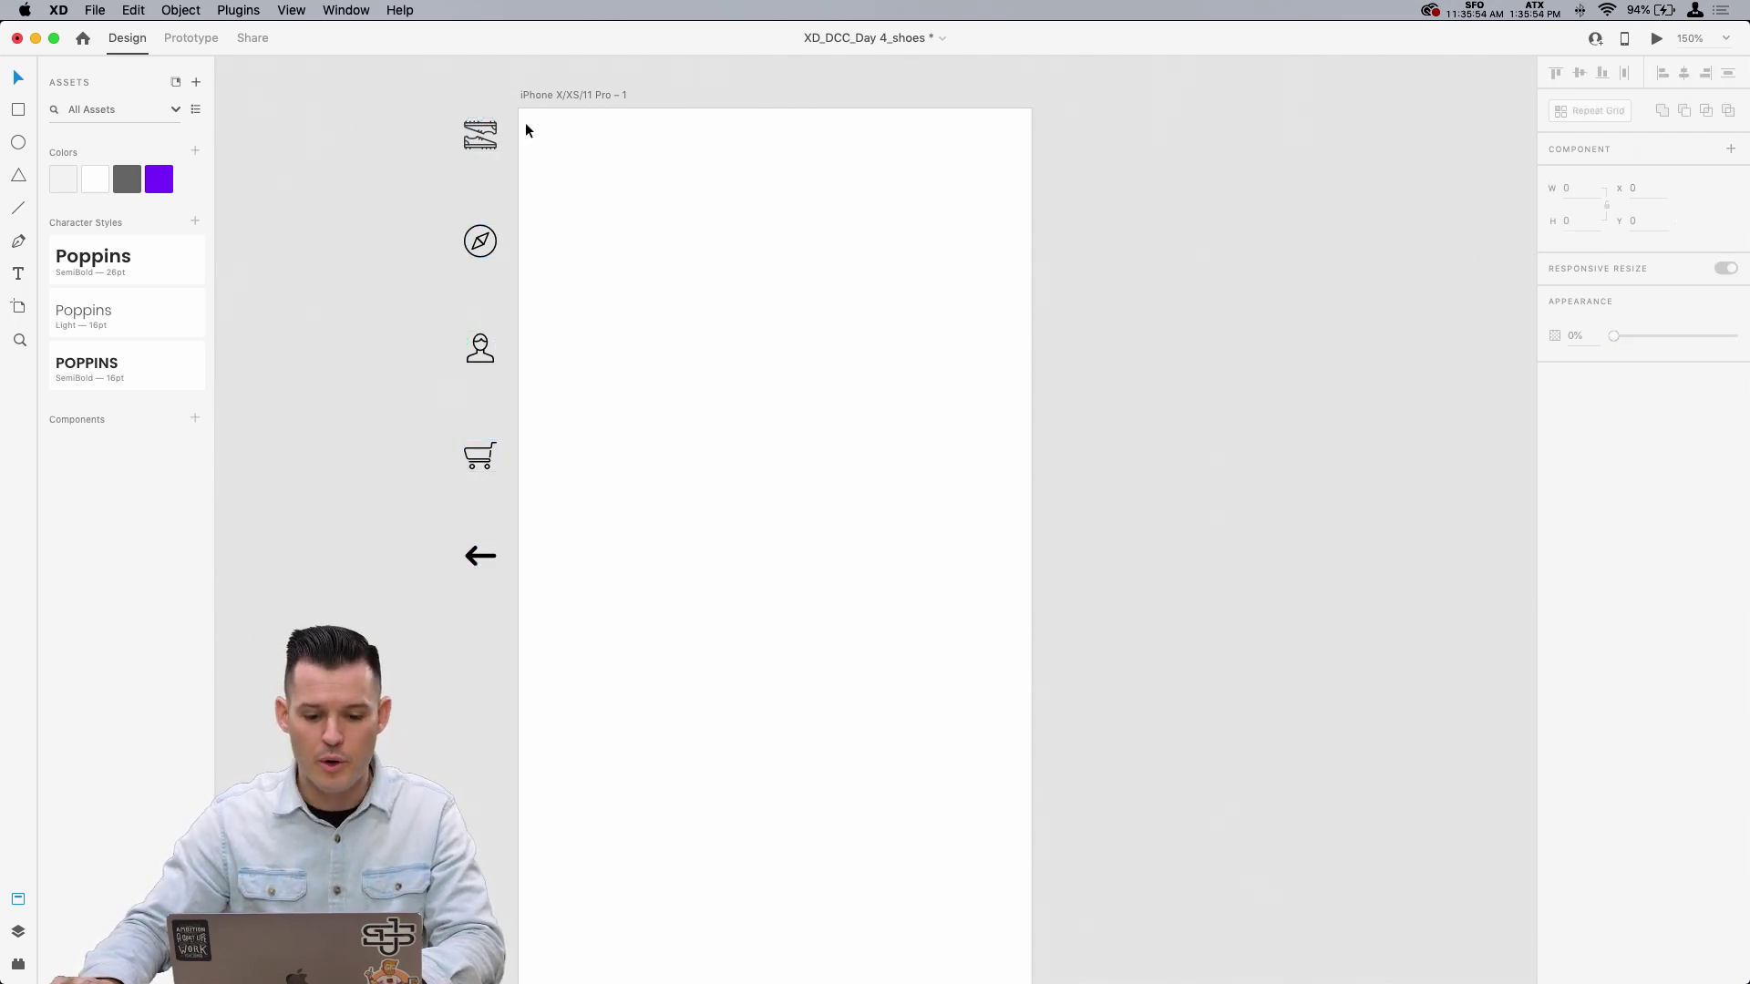
left_click(472, 140)
left_click(195, 419)
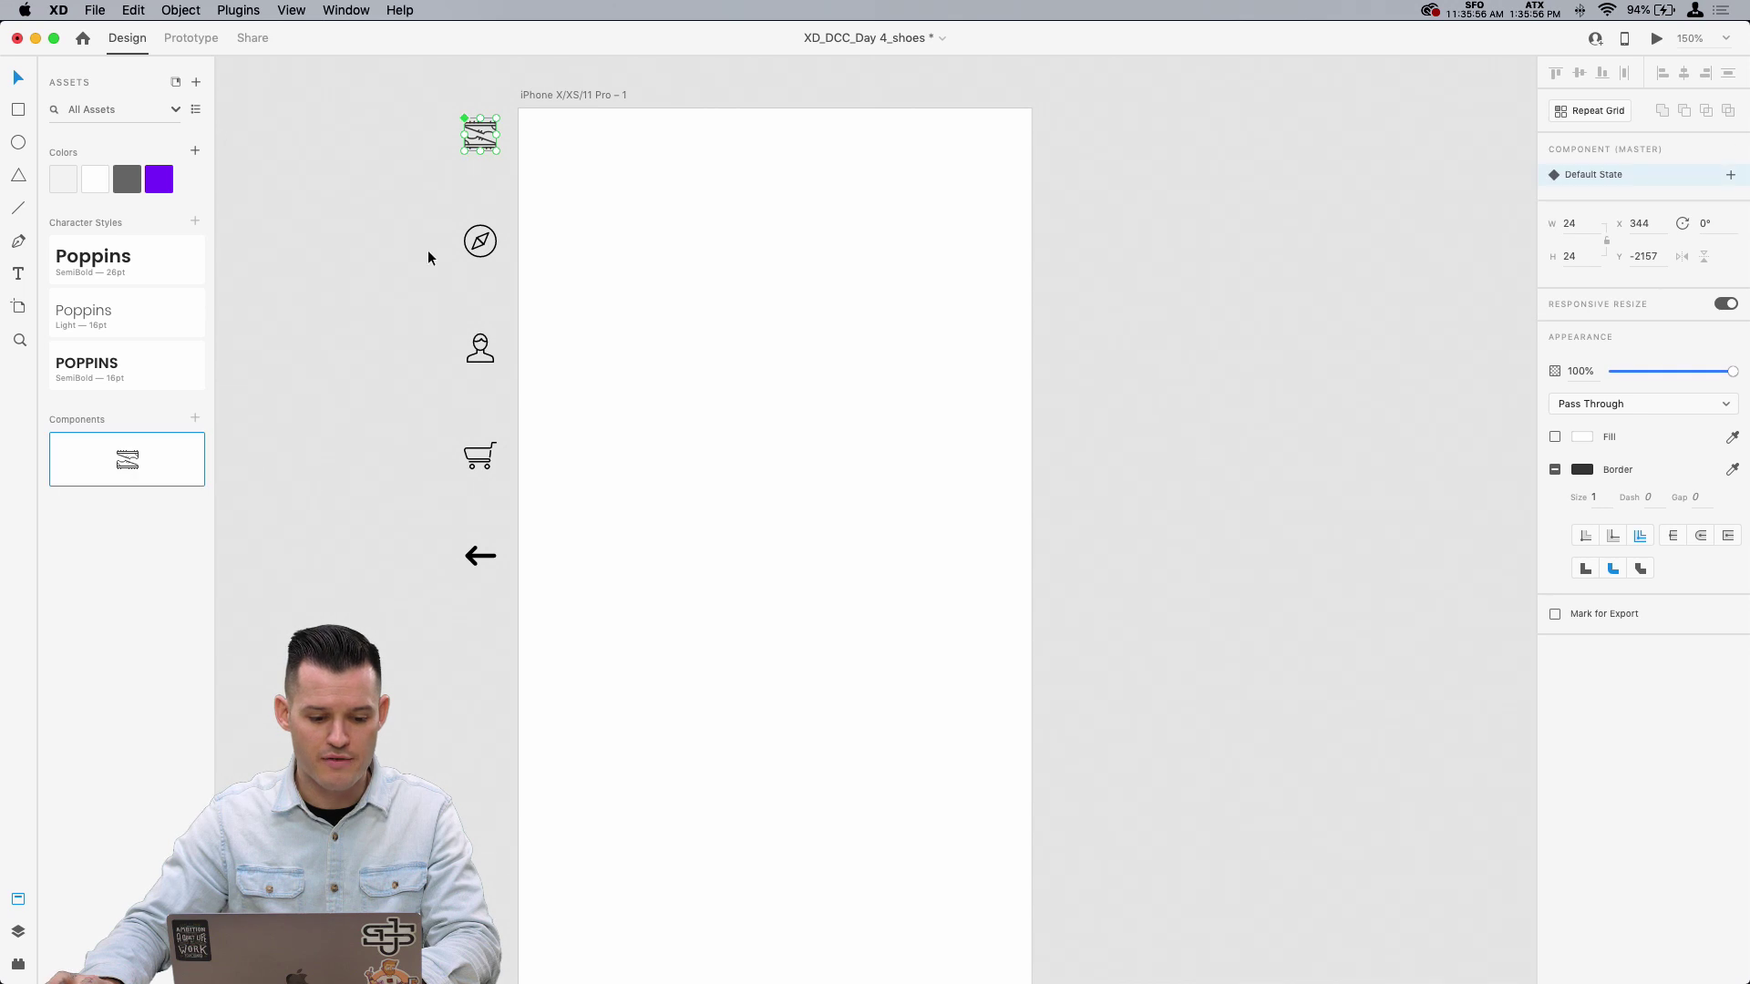
key("super+z")
key("Escape")
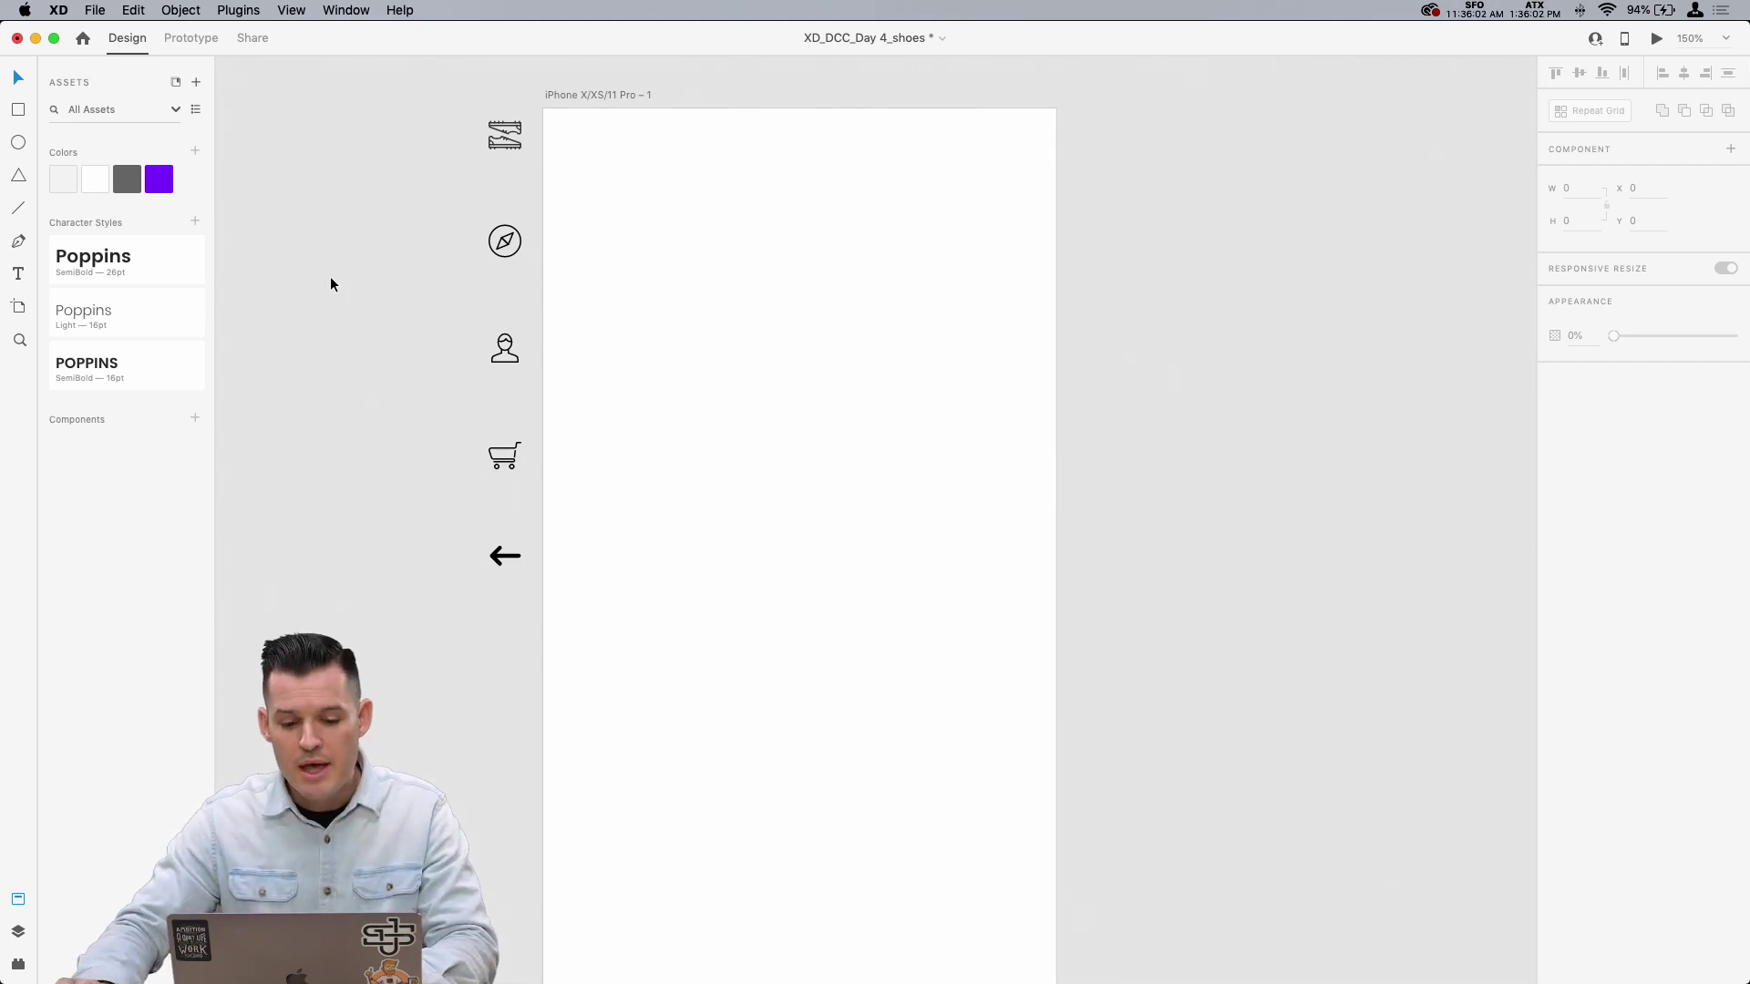
Step: Draw a full-width rectangle, 375 wide and about 287 high, at the top of the iPhone artboard, with no border and the purple fill
key("super+minus")
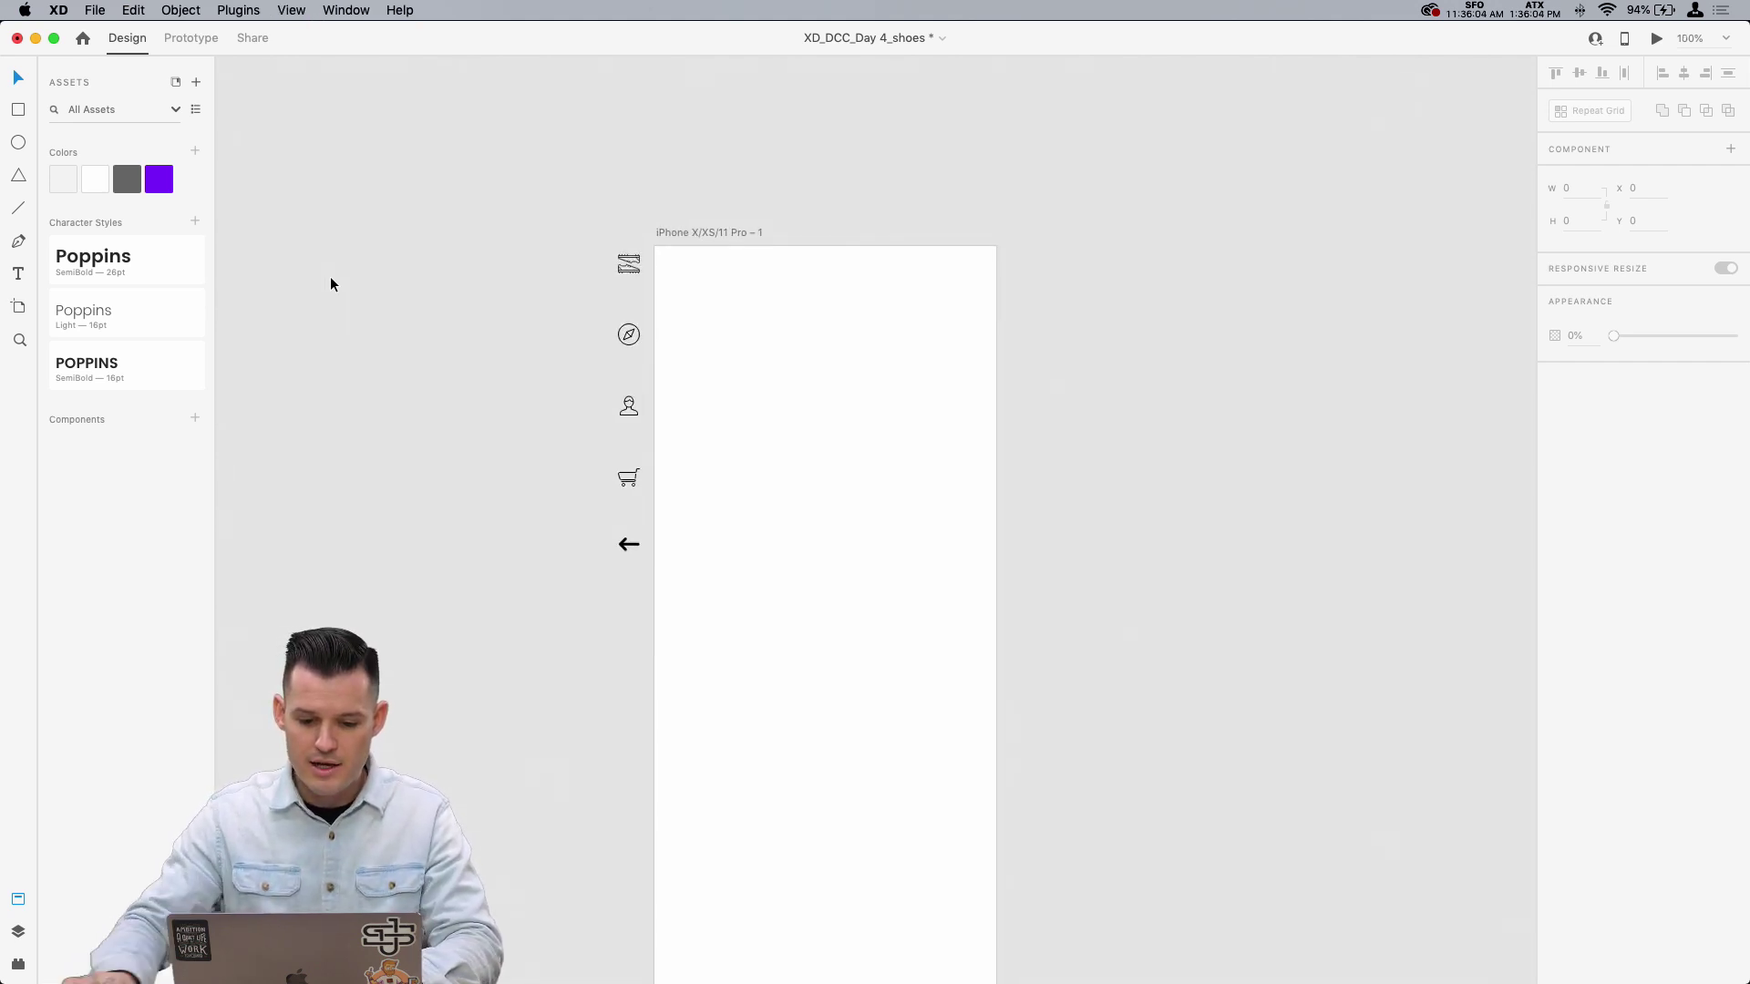
left_click_drag(469, 490, 457, 372)
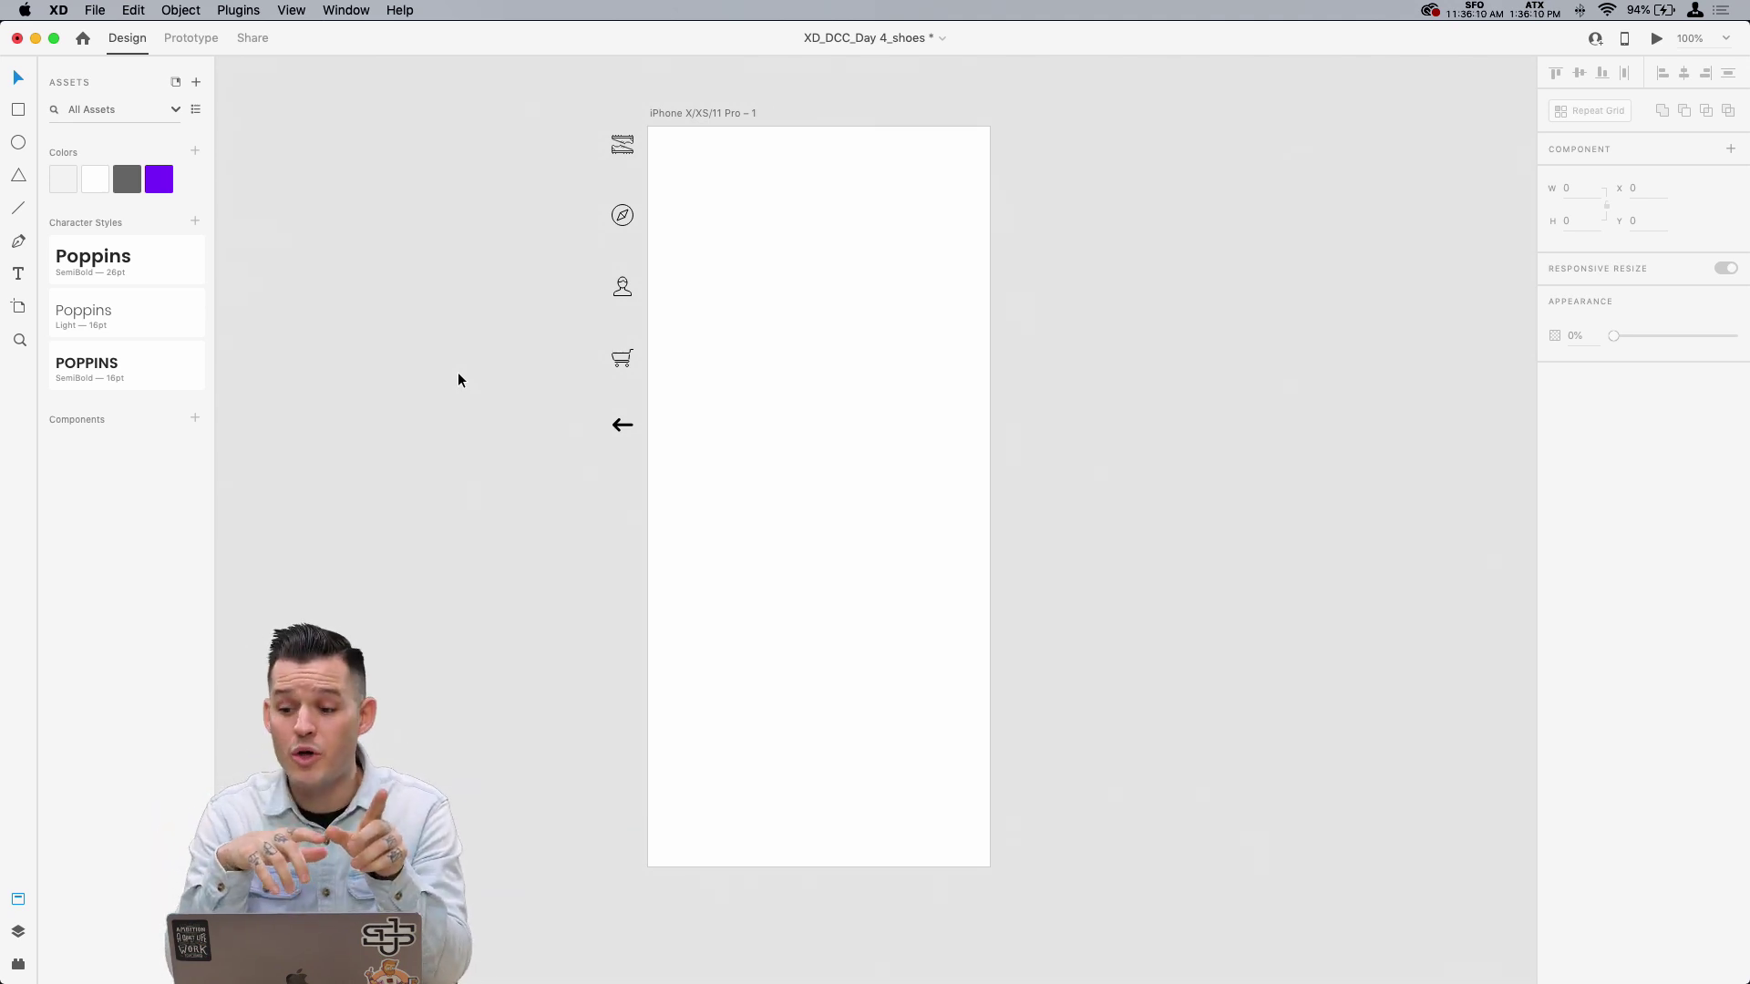
left_click(704, 114)
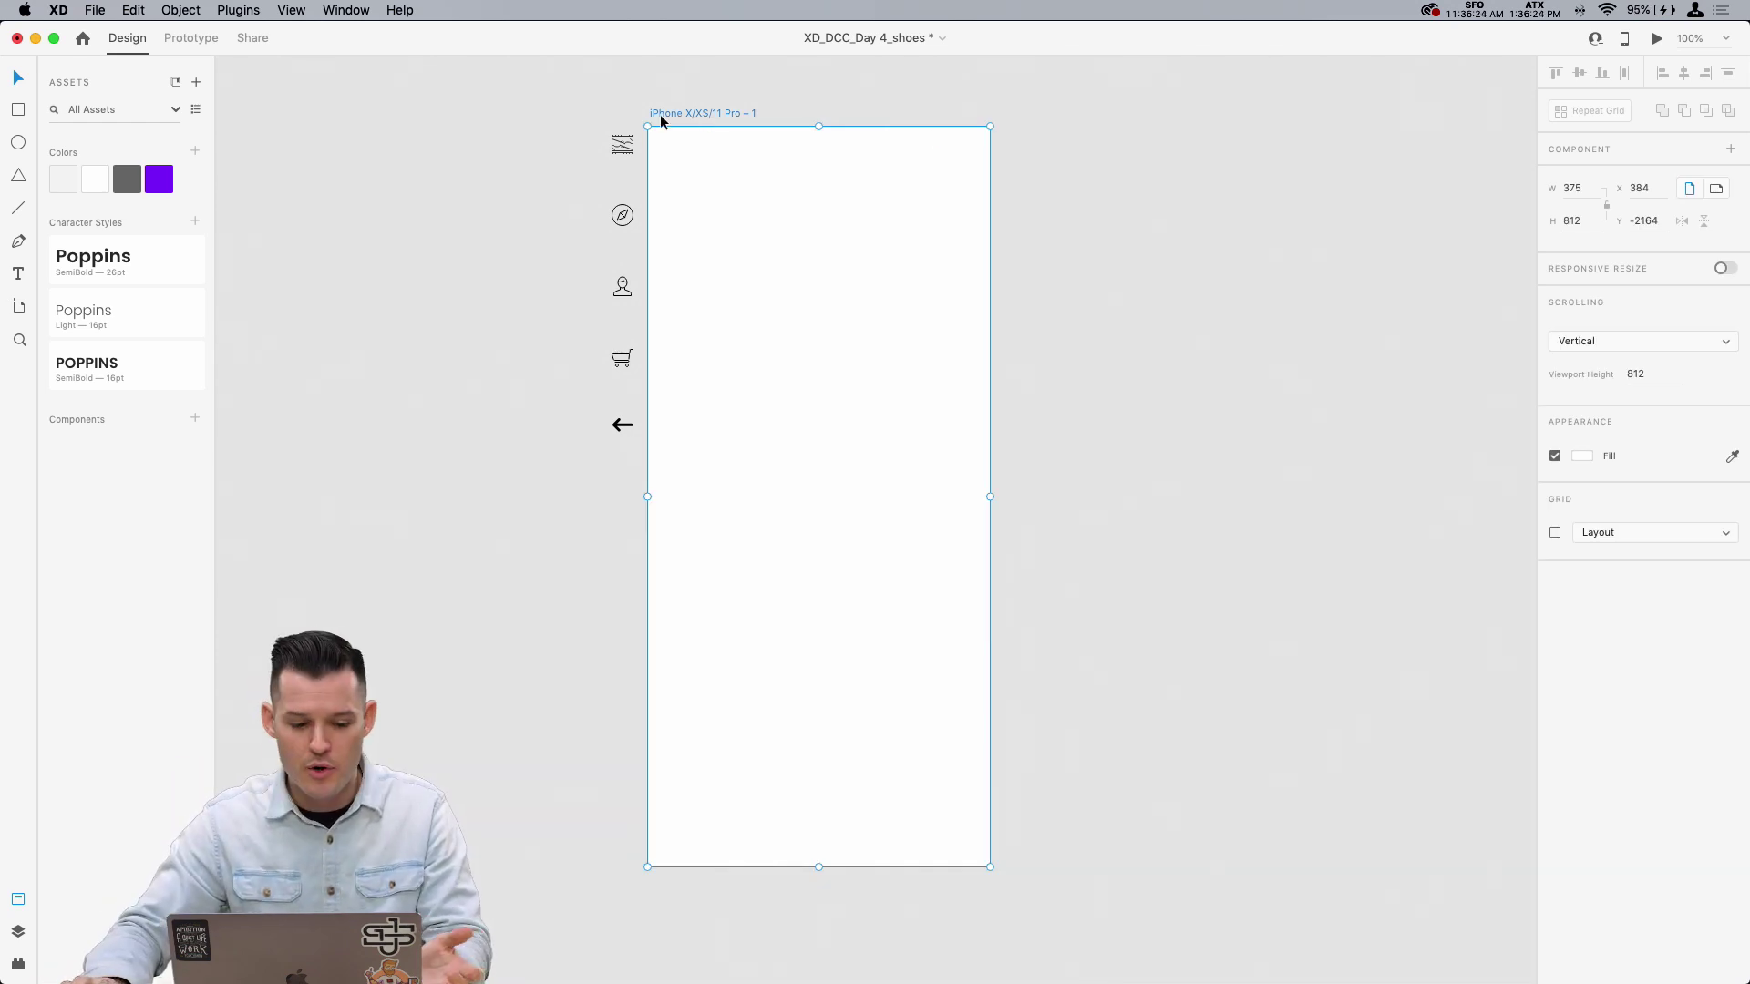
key("r")
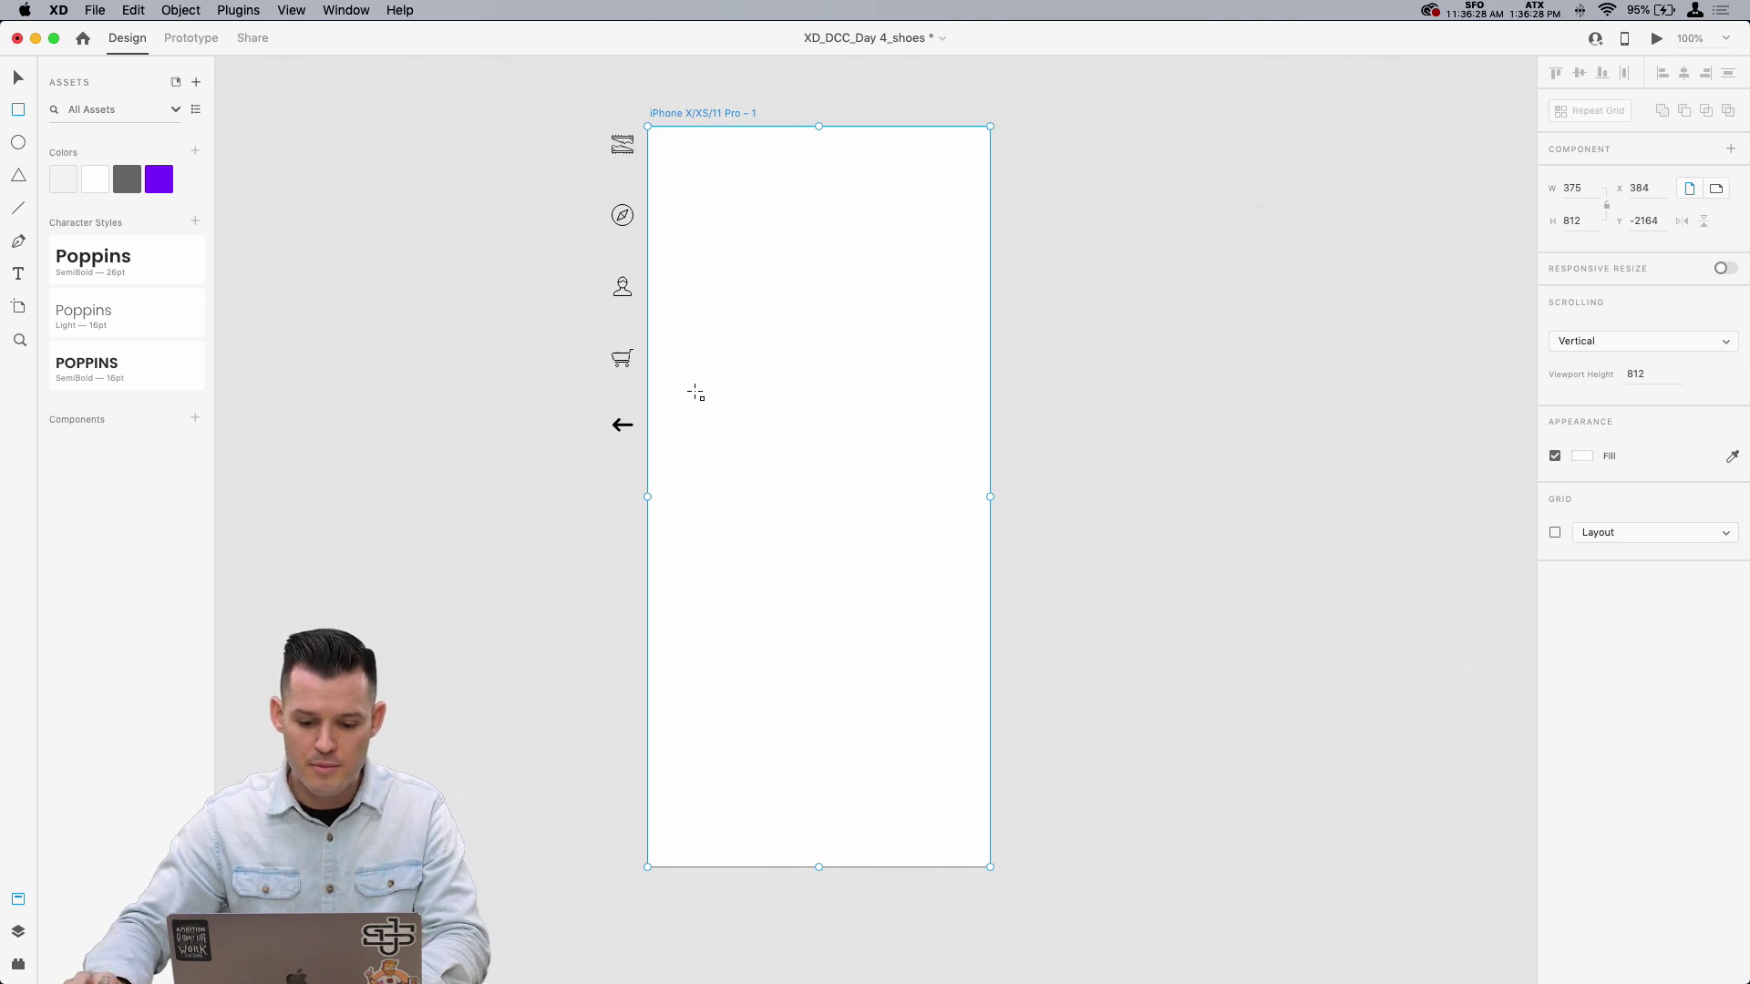
mouse_move(705, 388)
left_mouse_down()
mouse_move(1027, 164)
mouse_move(990, 127)
left_mouse_up()
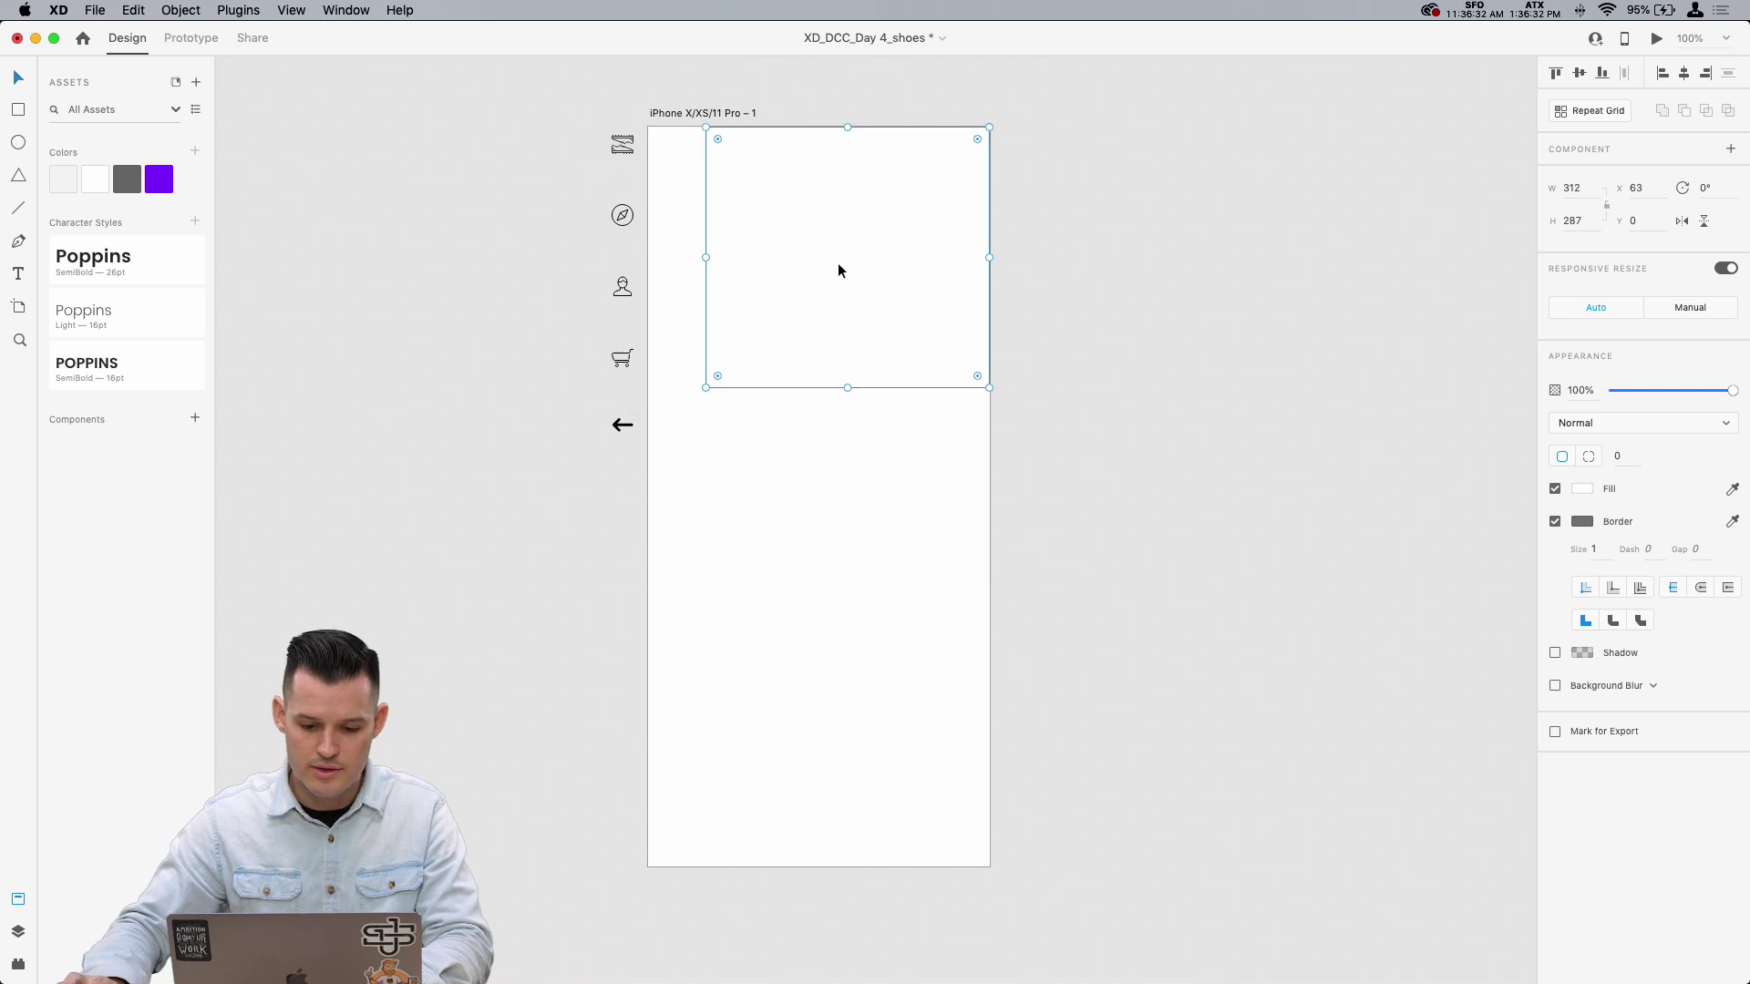
left_click_drag(705, 256, 648, 258)
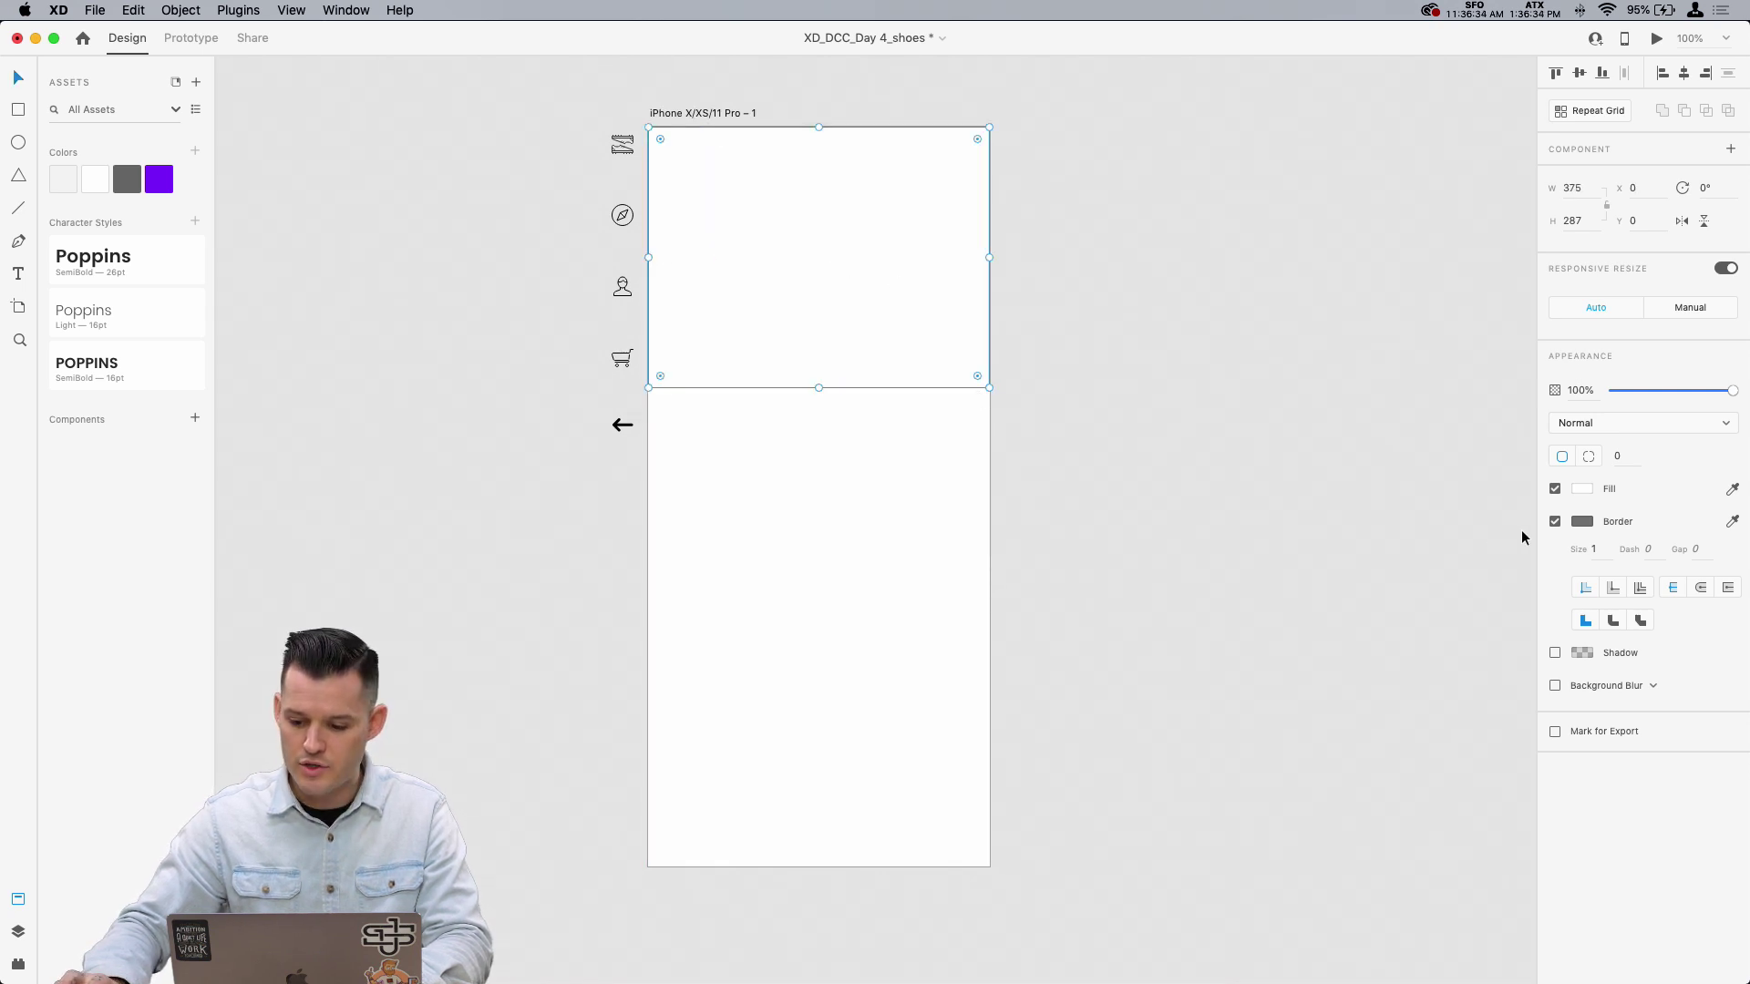
left_click(1554, 521)
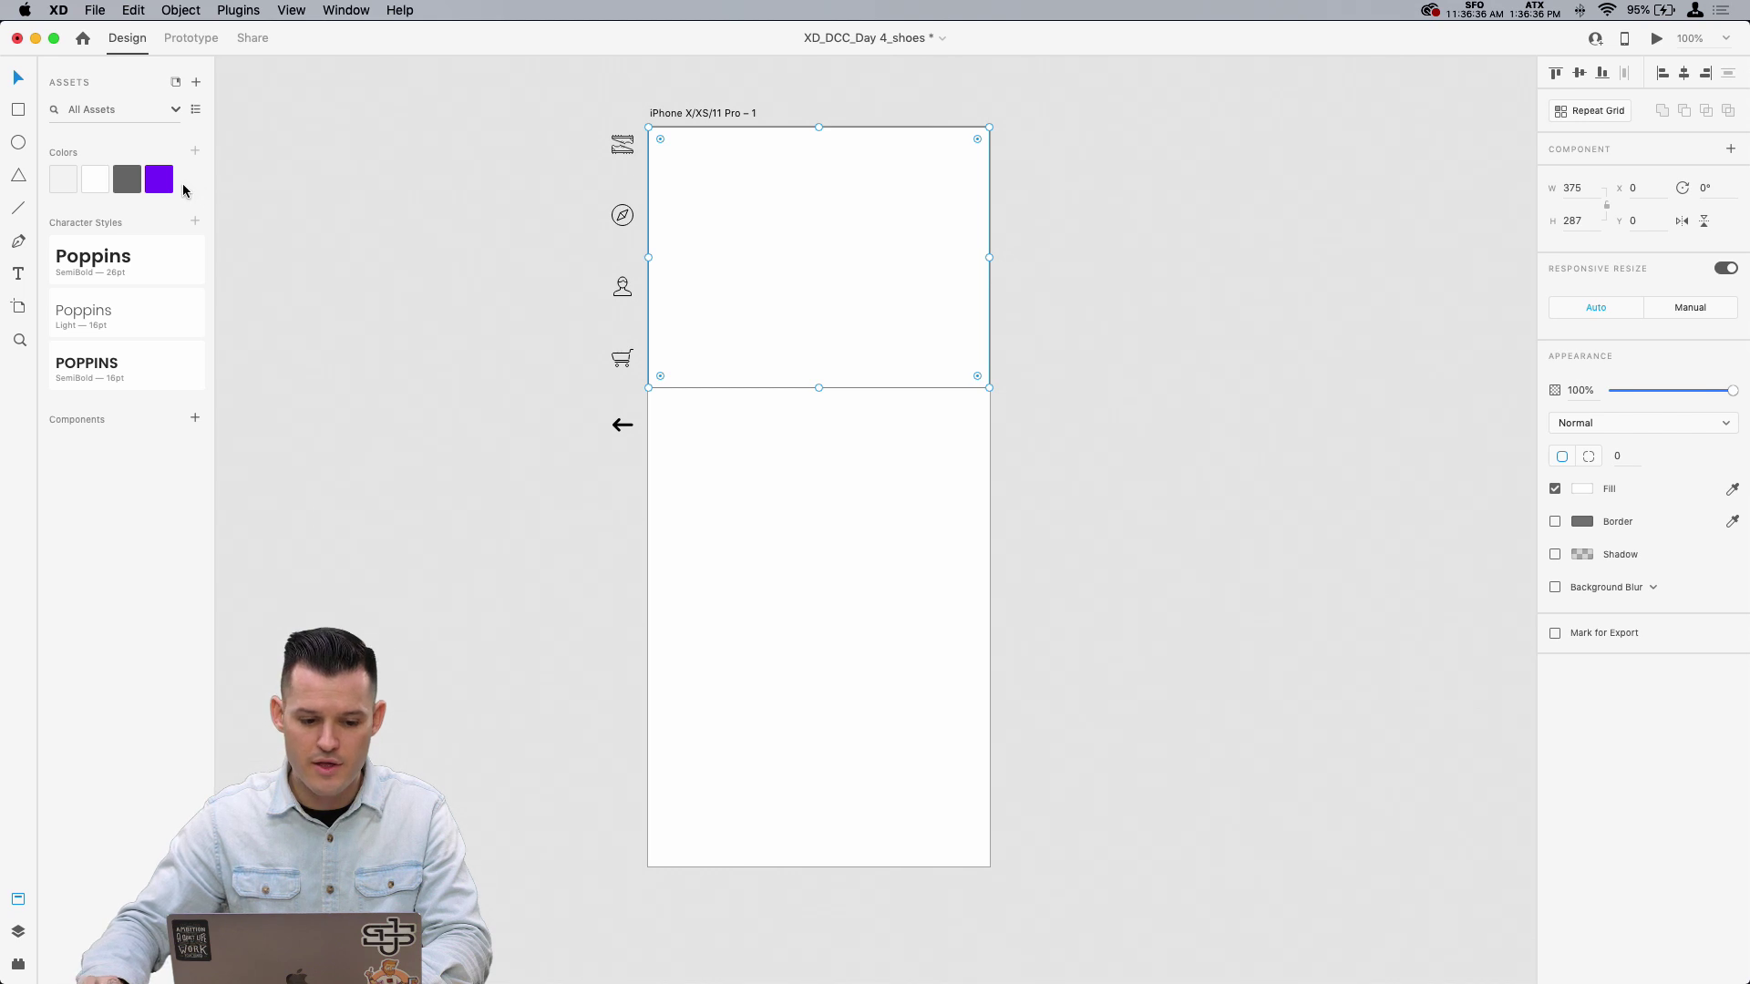
left_click(159, 180)
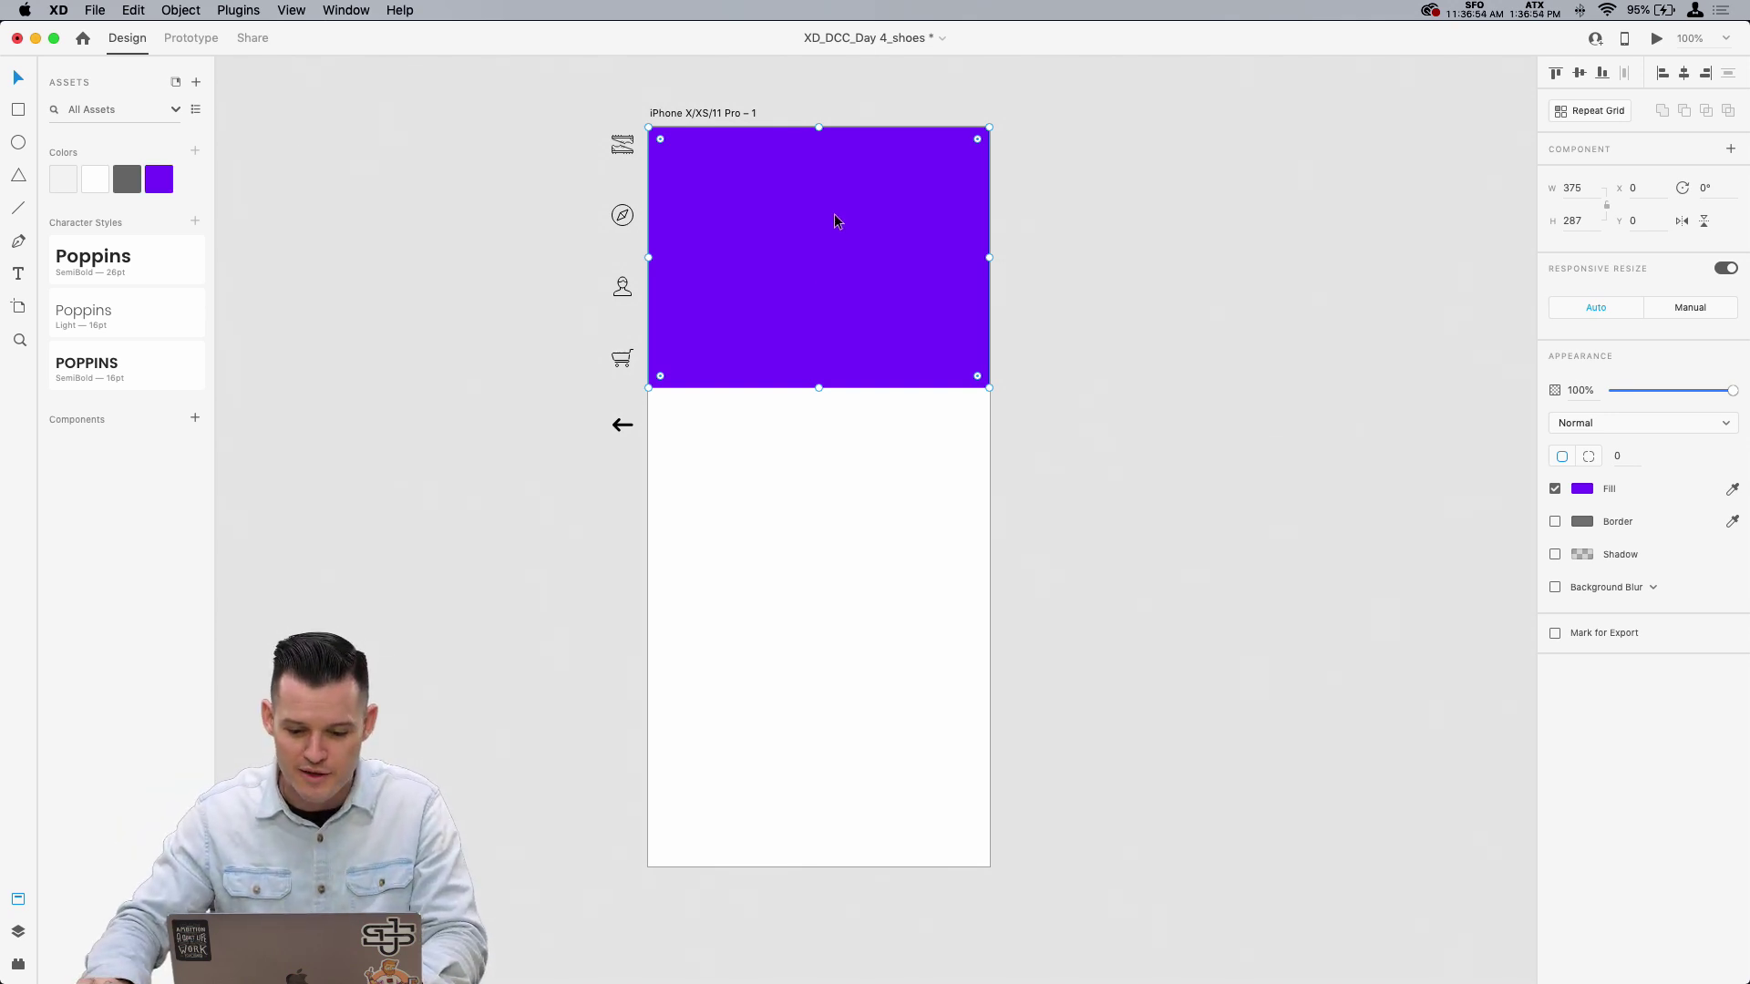
Step: Create a white (fff) copy of the purple rectangle that covers the artboard from Y 236 down to its bottom edge, 576 high
left_click_drag(834, 213, 848, 563)
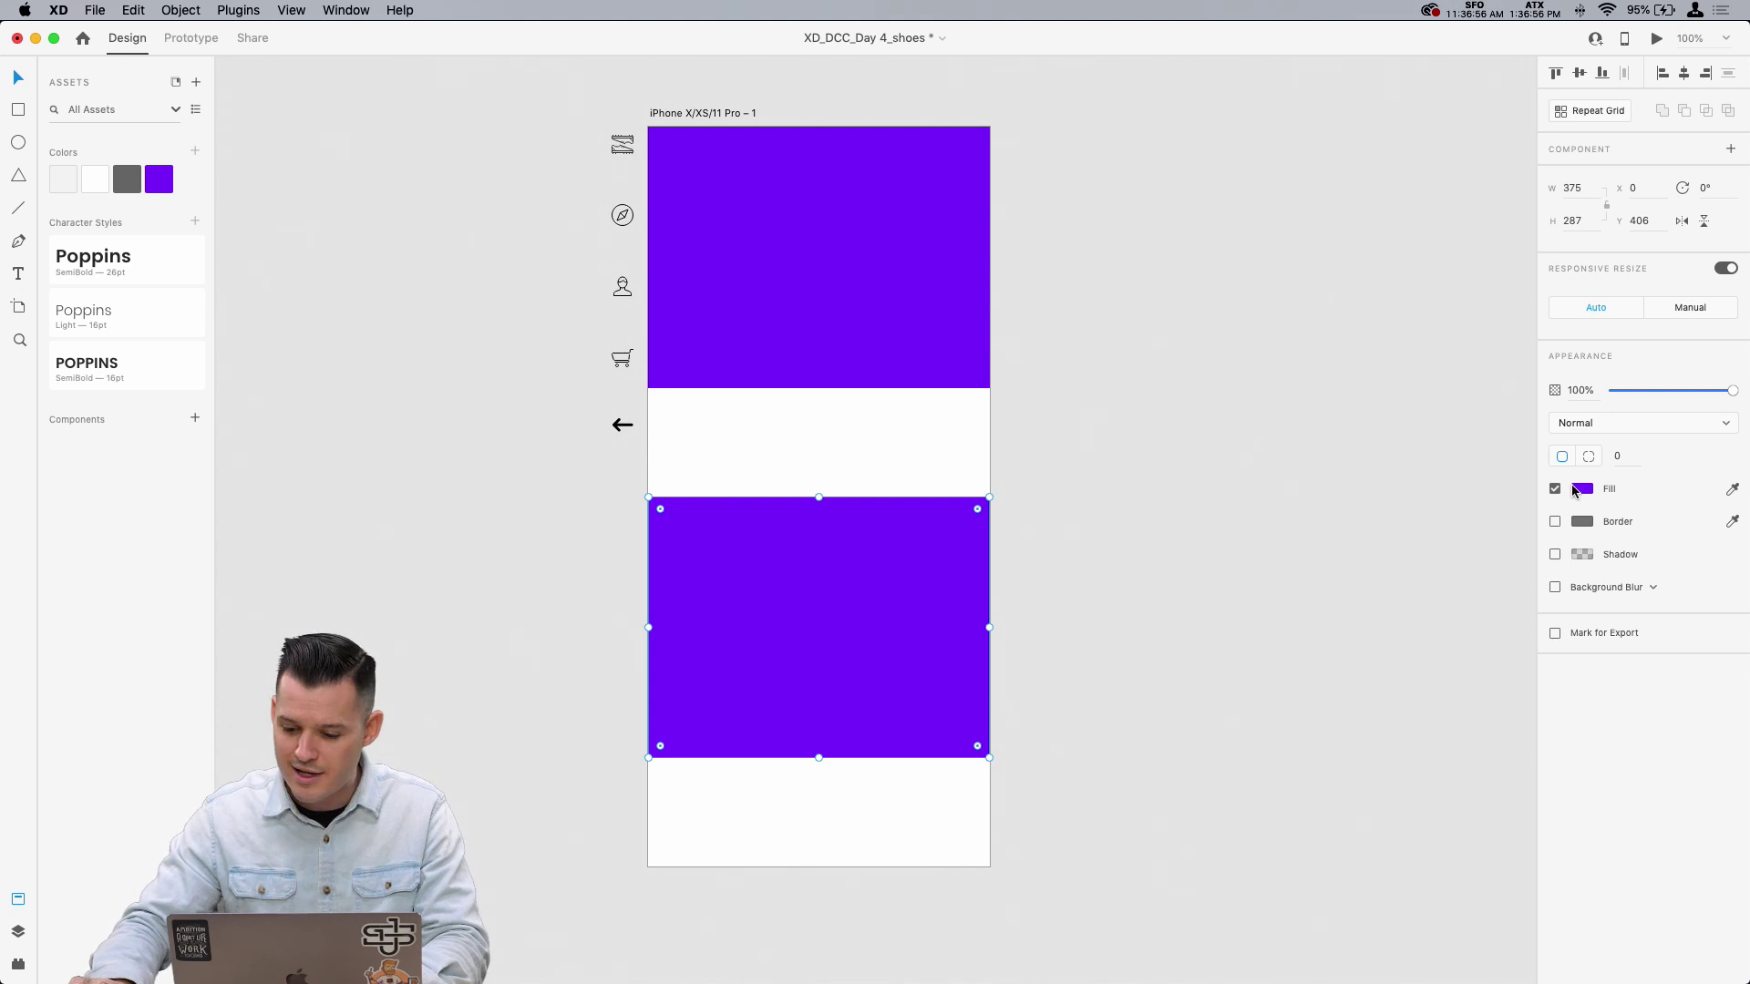
left_click(1582, 488)
type("fff")
key("Return")
left_click(1254, 738)
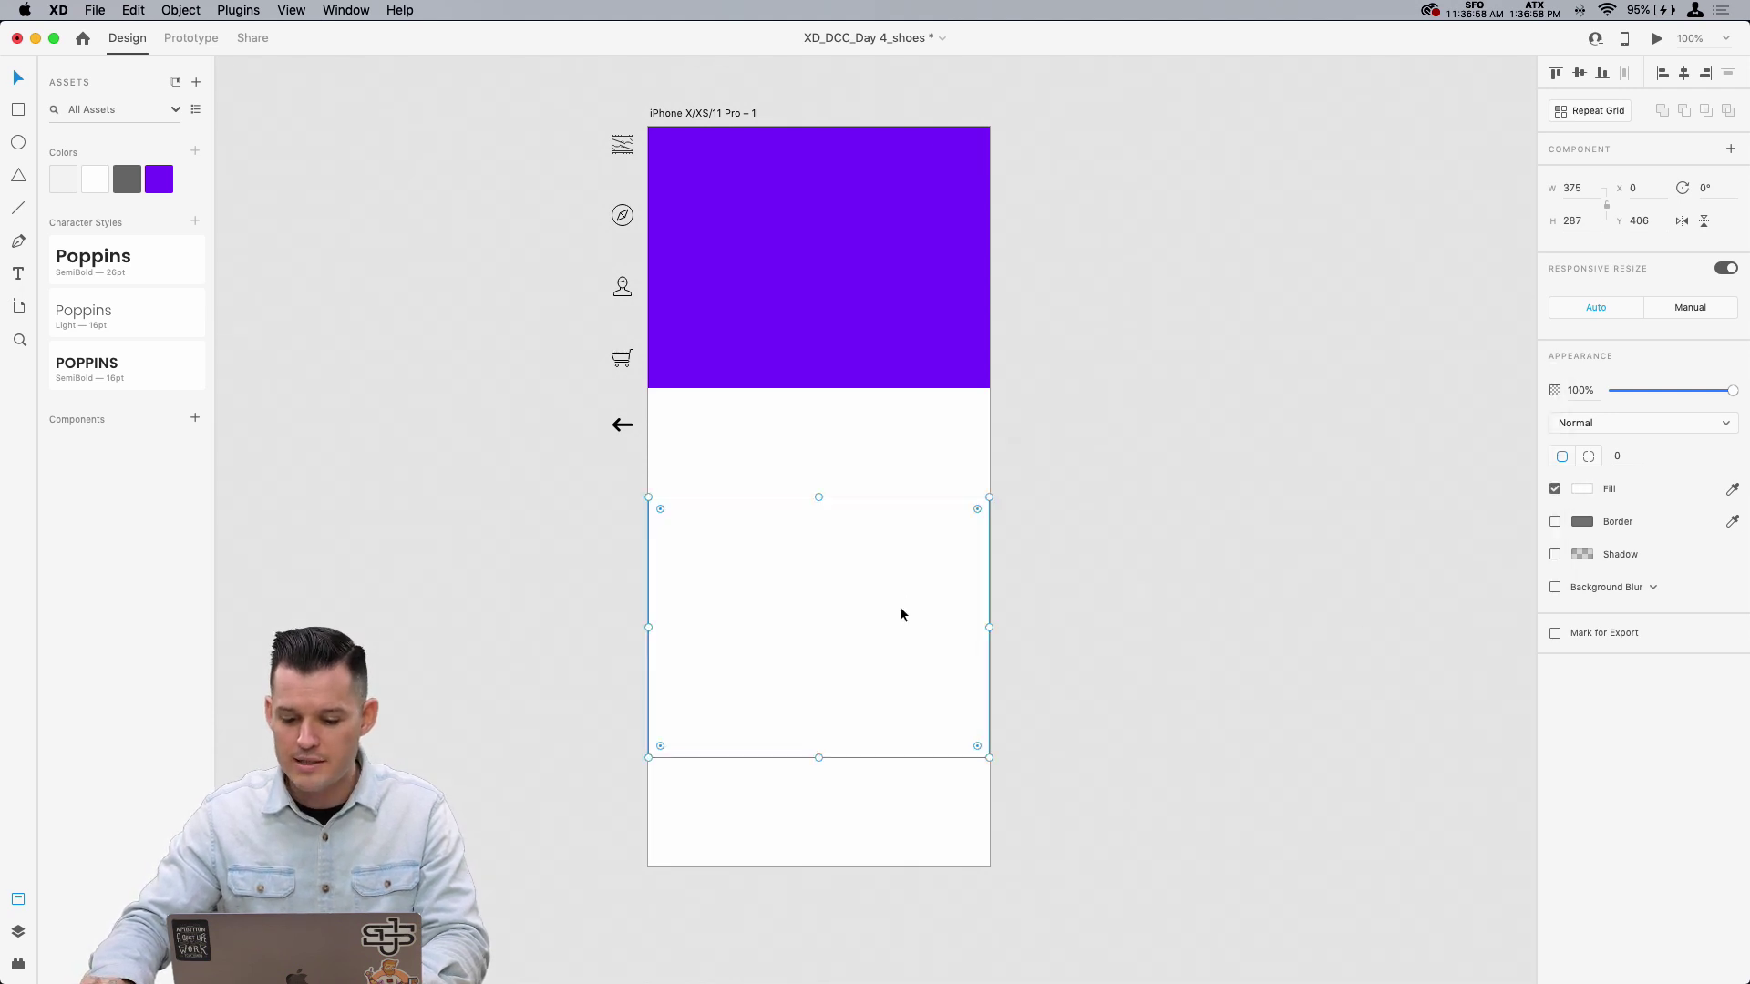
left_click_drag(900, 606, 856, 506)
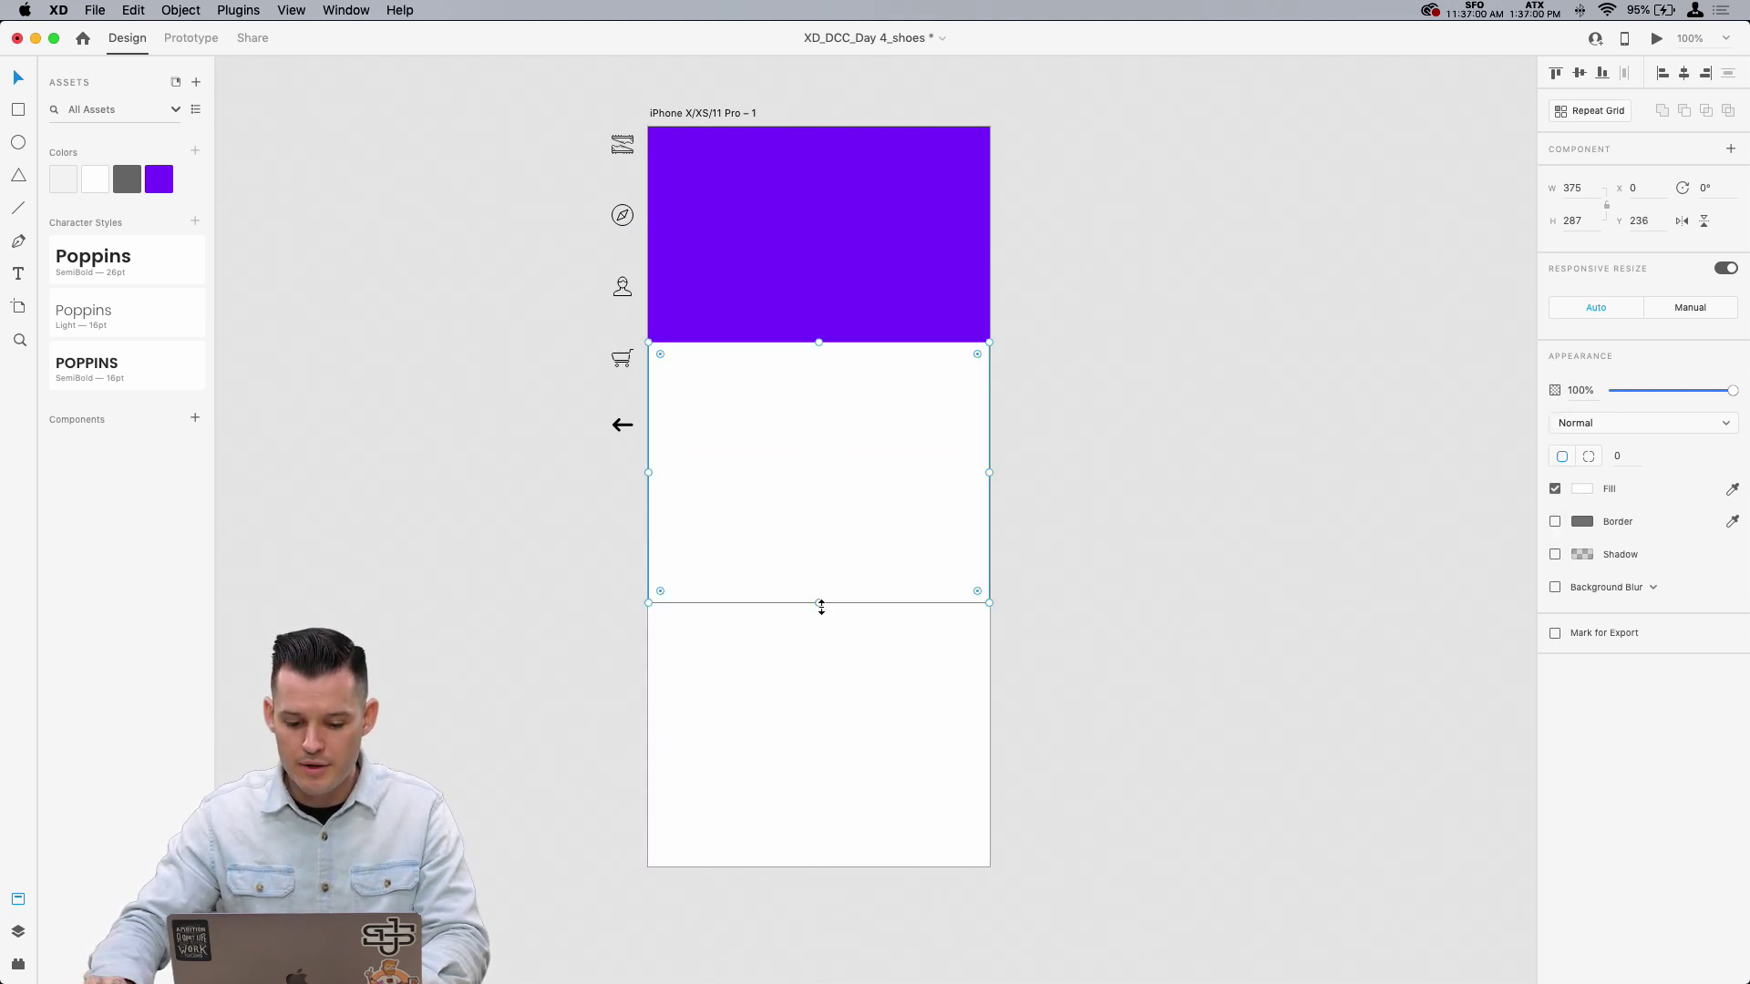
left_click_drag(818, 602, 831, 870)
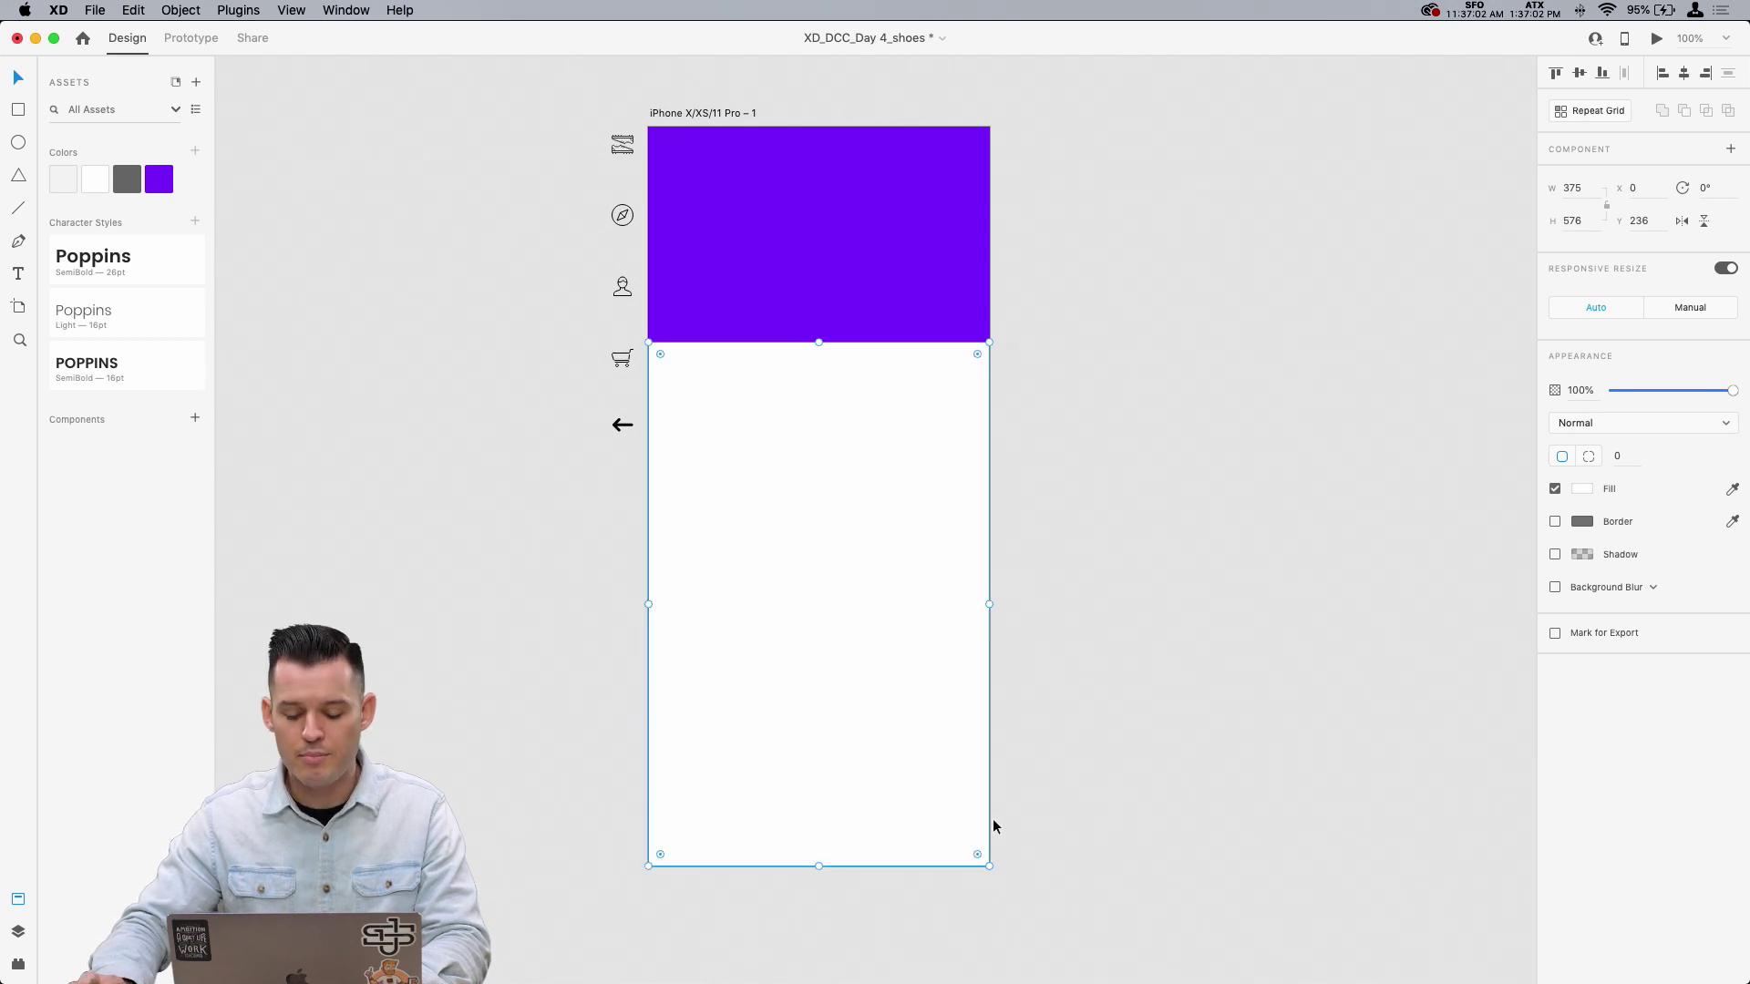
Step: Add a curved point on the white rectangle's top edge and pull it up to about X 114, Y 155, forming a wave
double_click(993, 819)
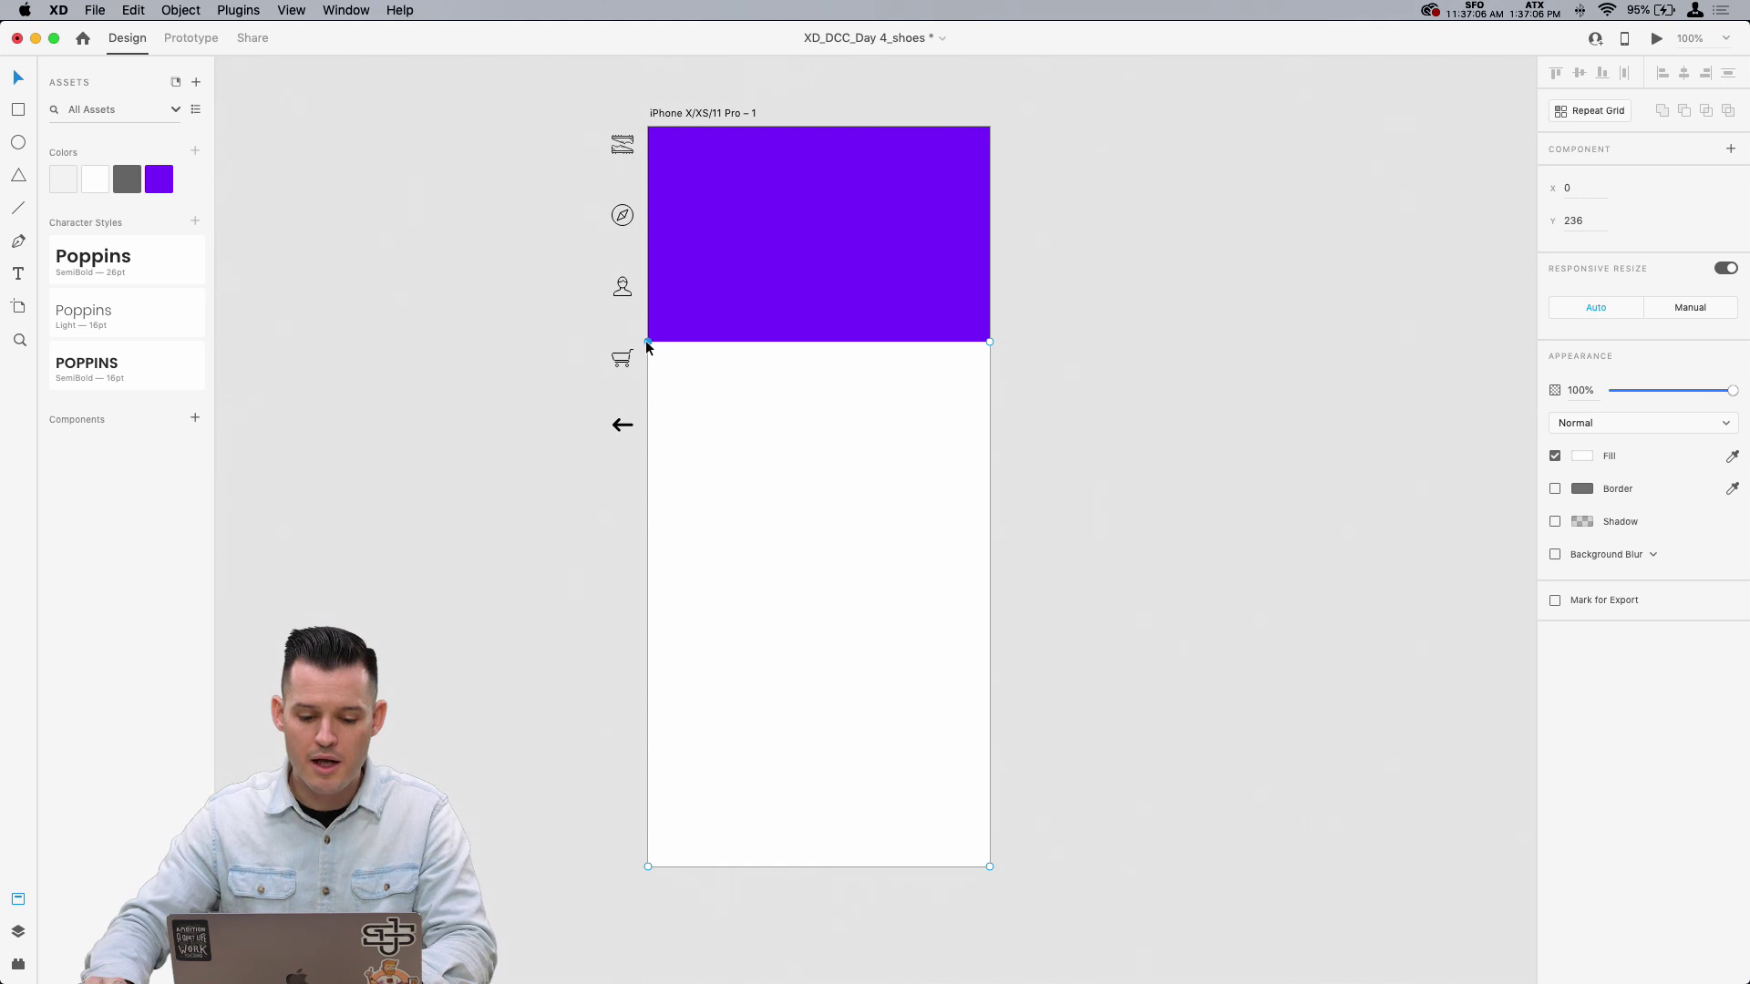
left_click(775, 342)
double_click(773, 342)
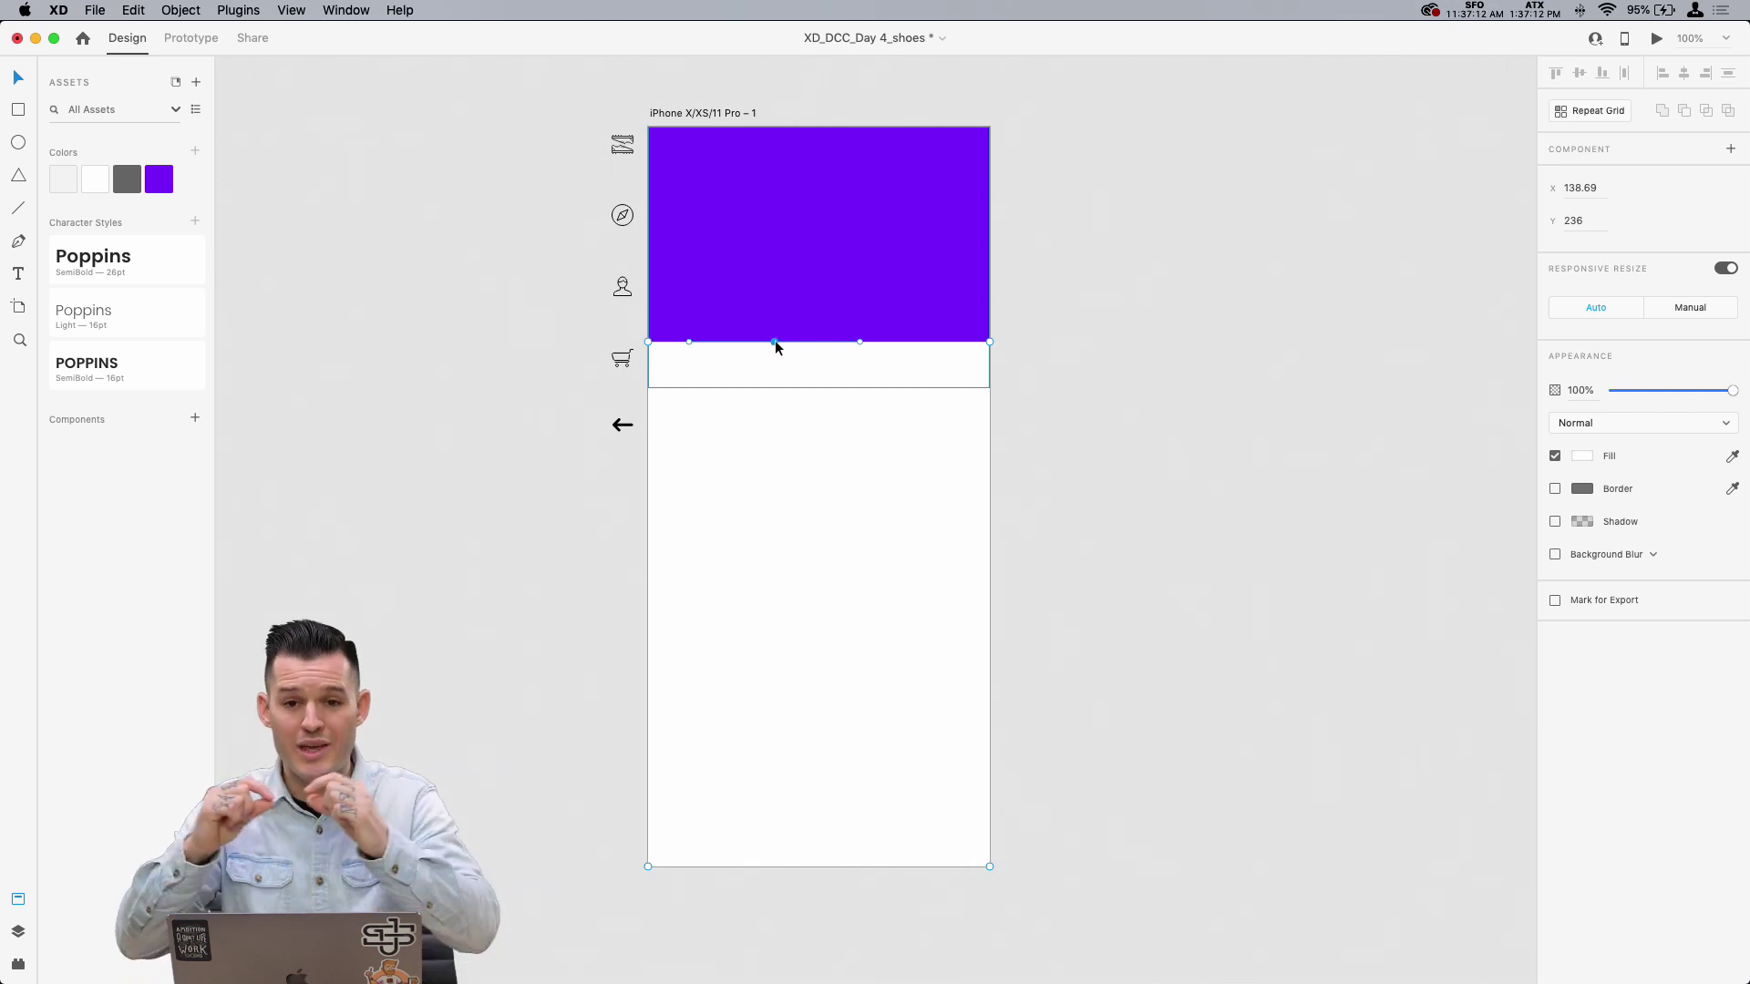
key("super+equal")
scroll(741, 265, "up", 5)
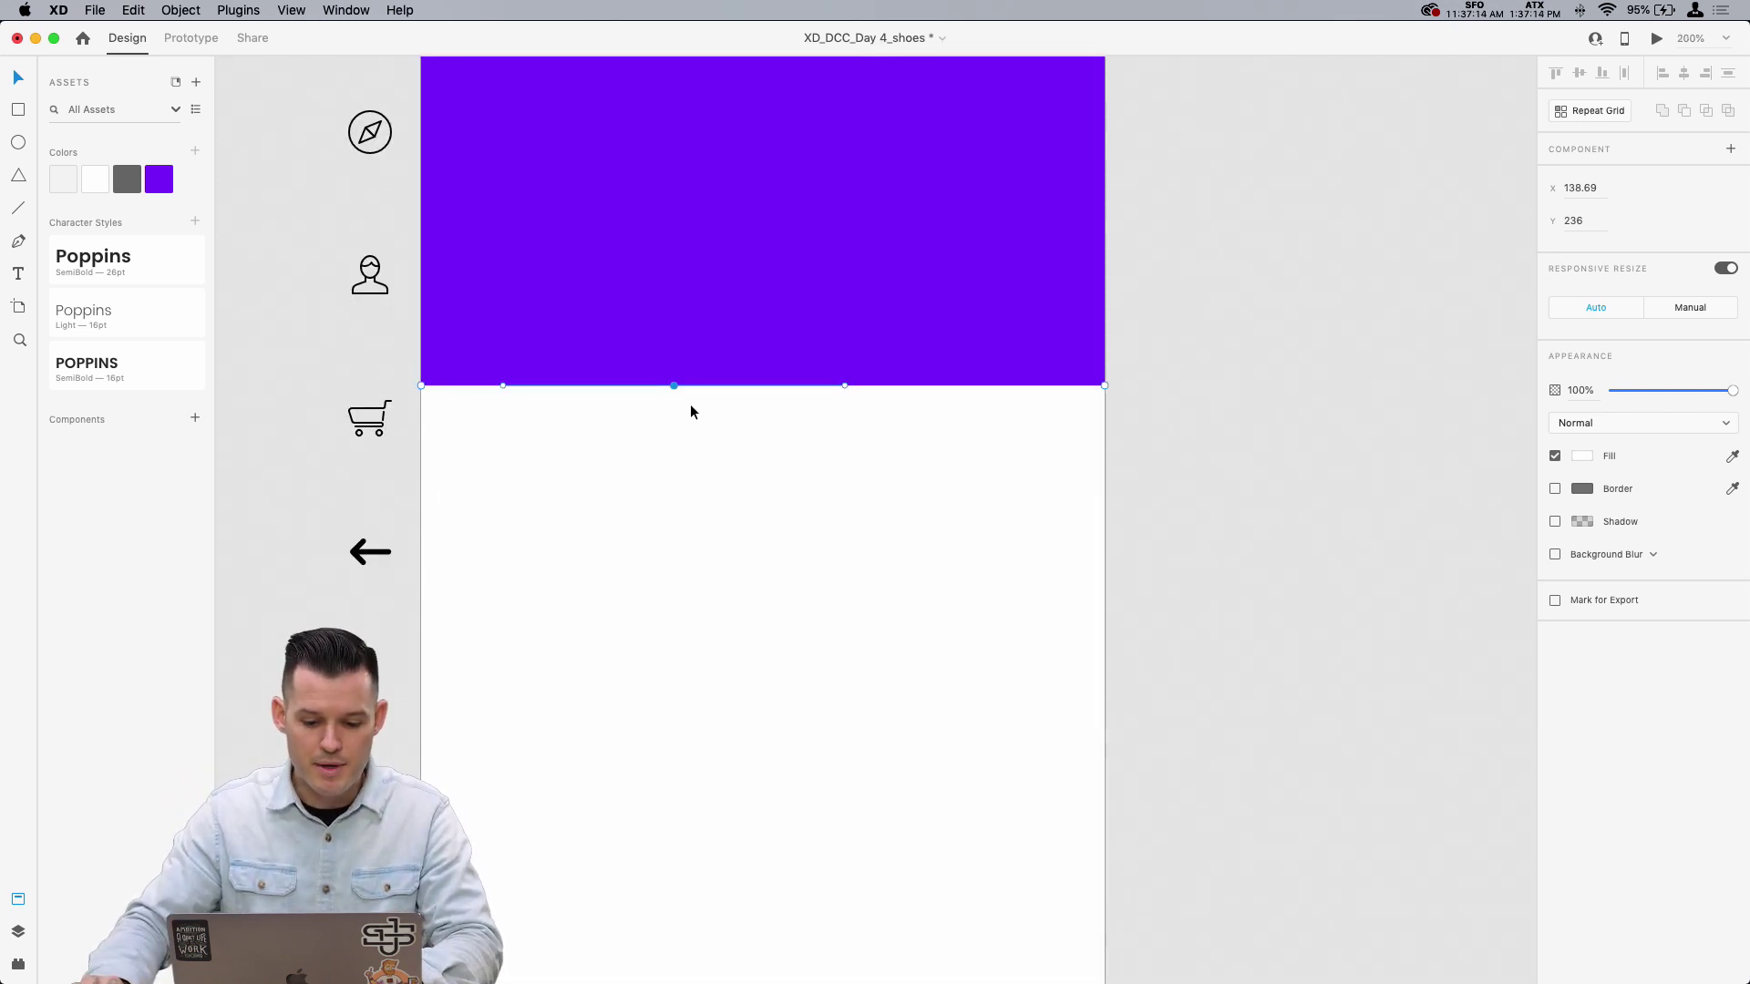
left_click_drag(672, 384, 629, 238)
key("super+minus")
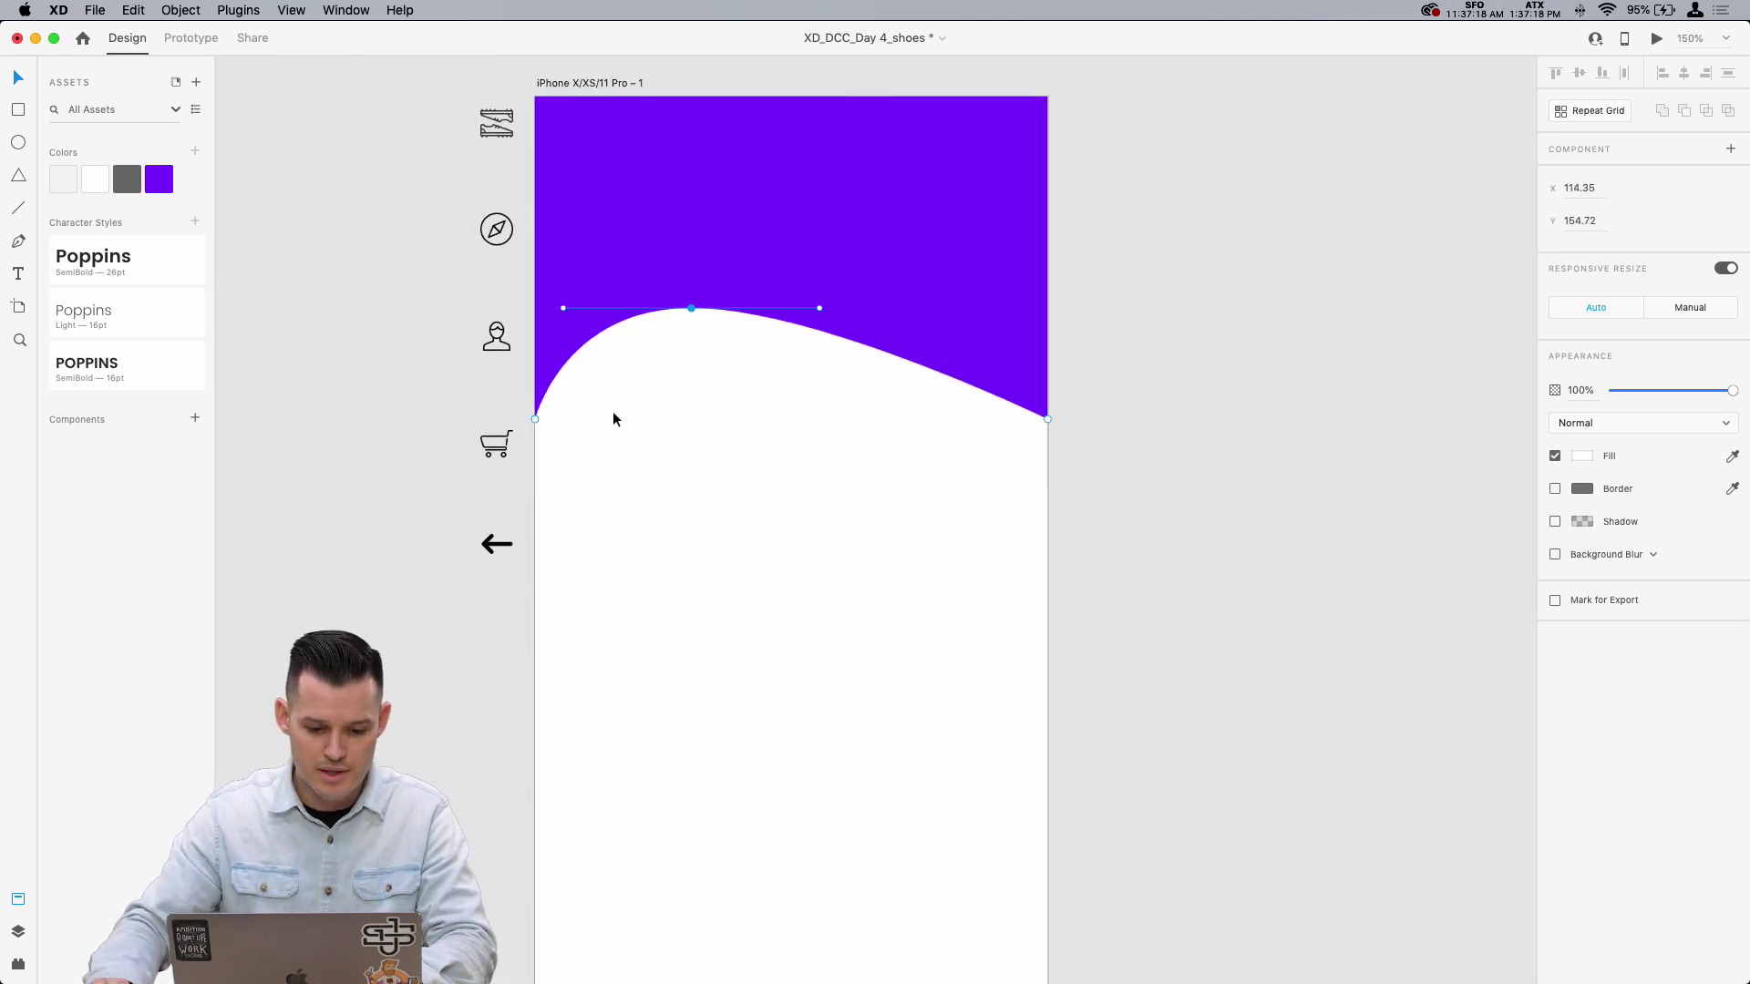
left_click(1183, 419)
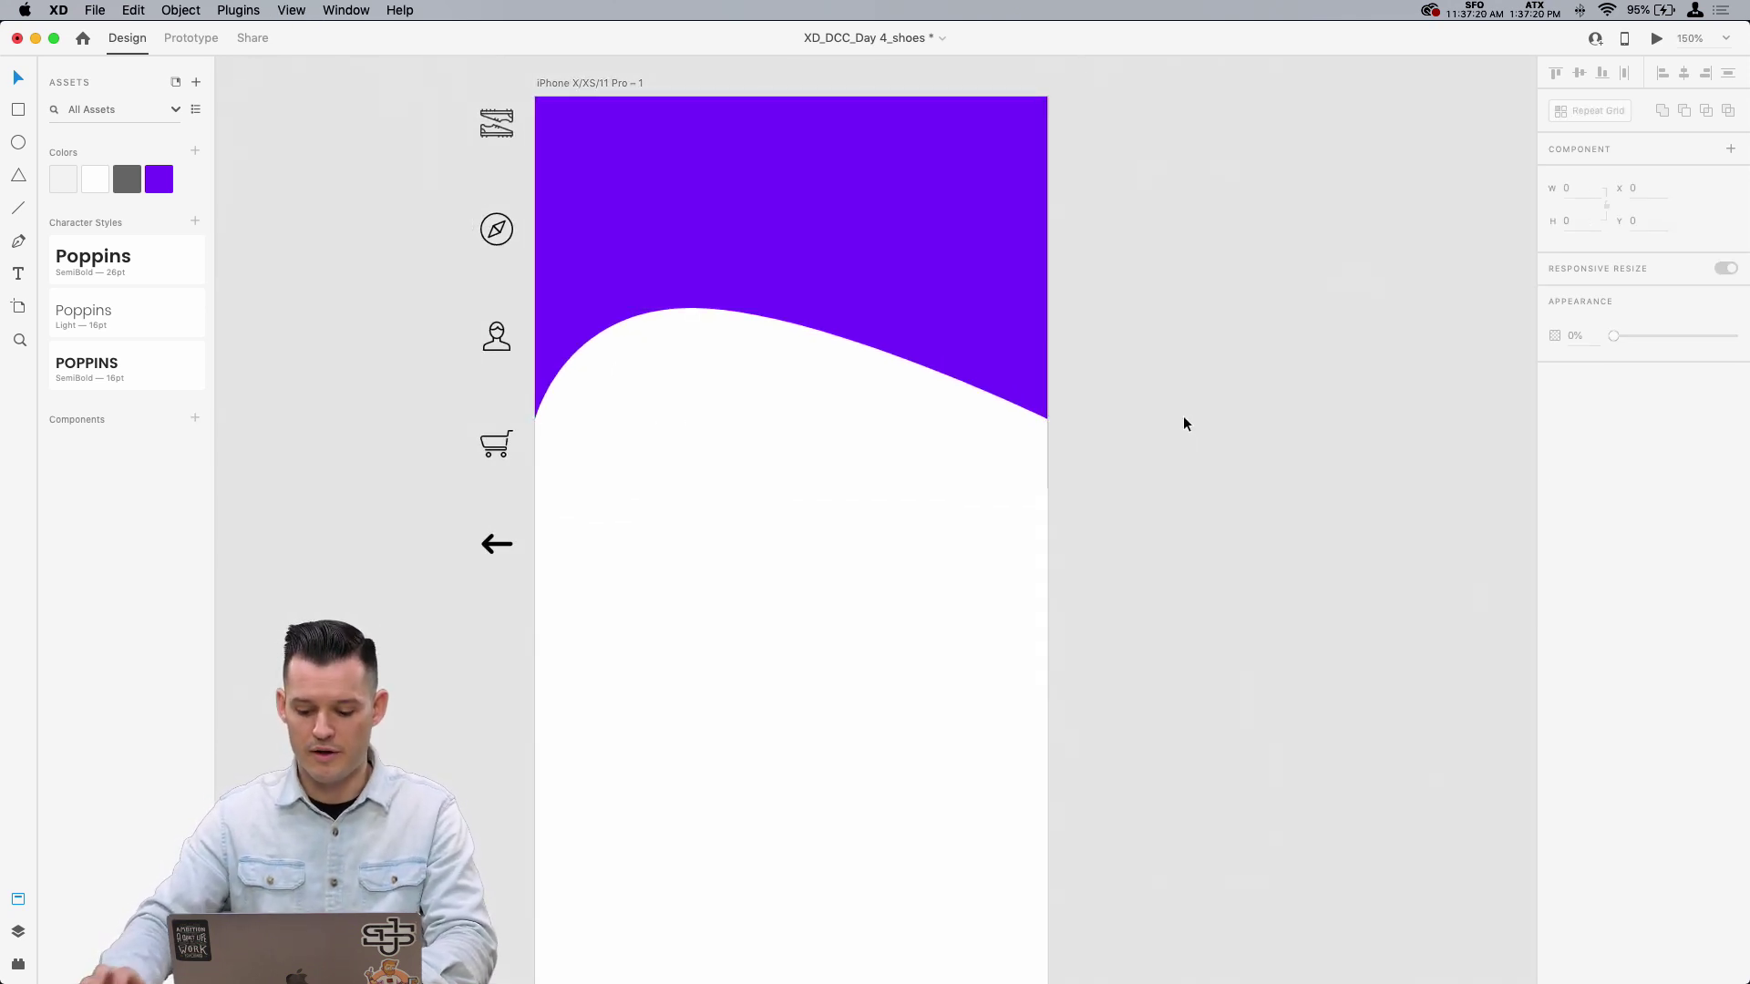
key("super+minus")
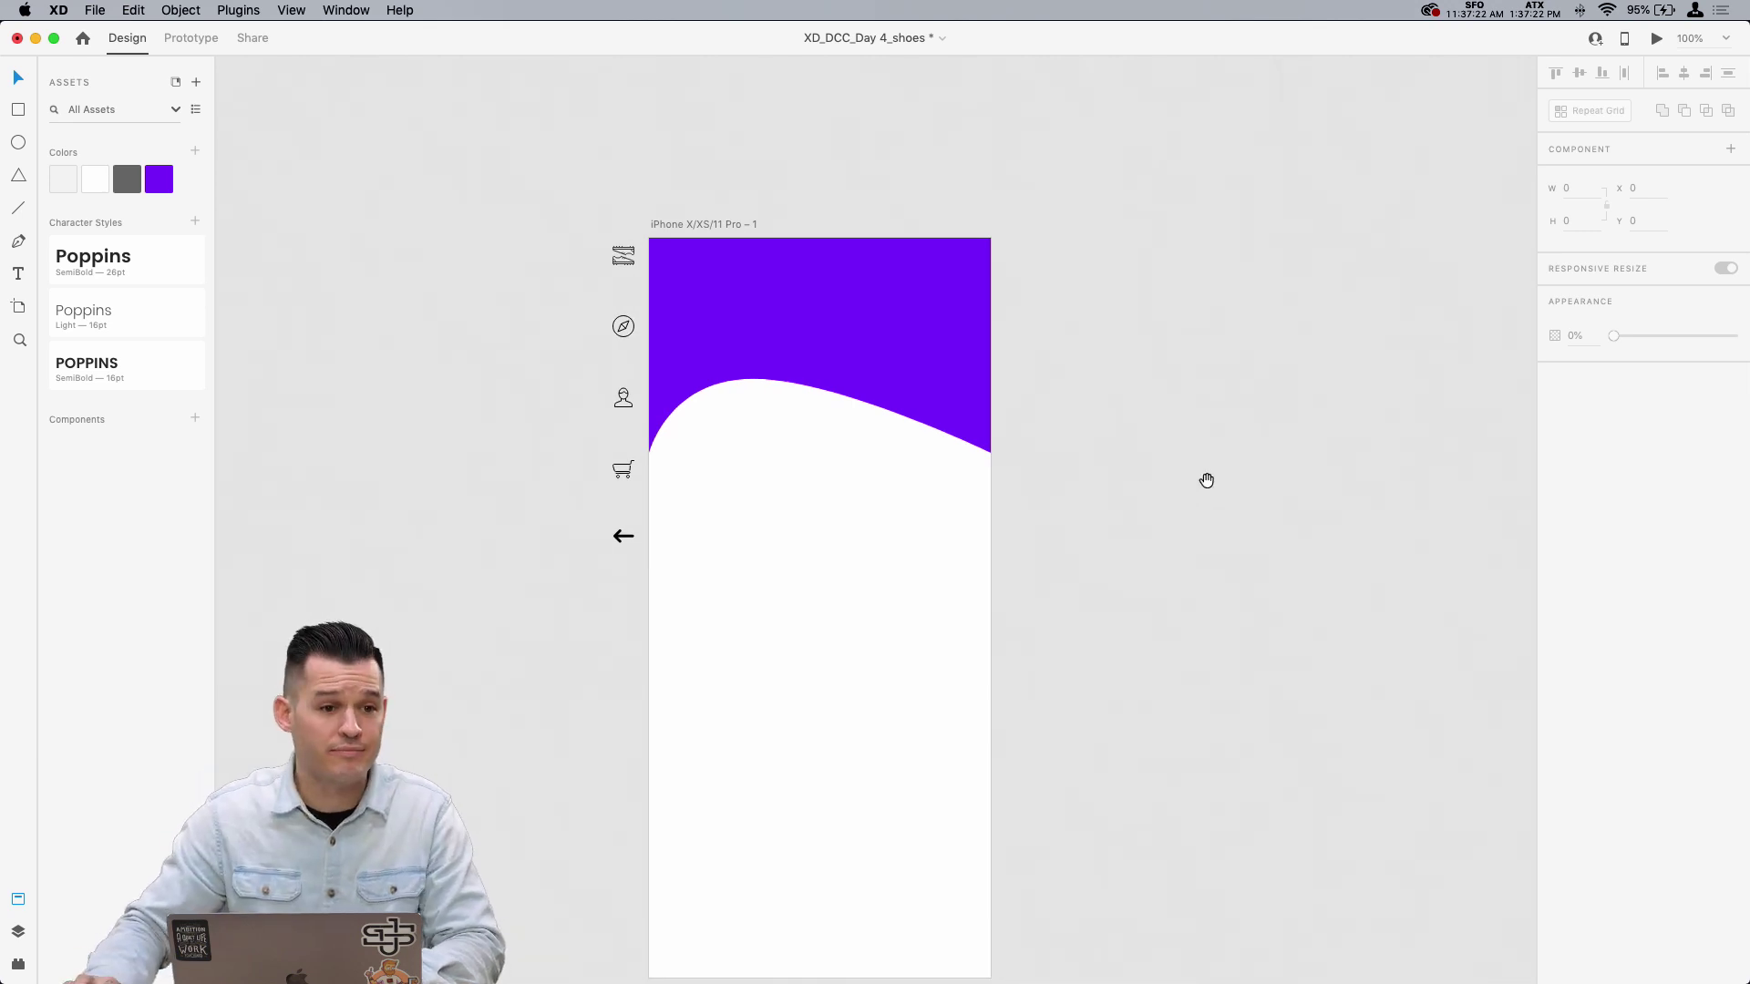
left_click_drag(1206, 482, 1236, 394)
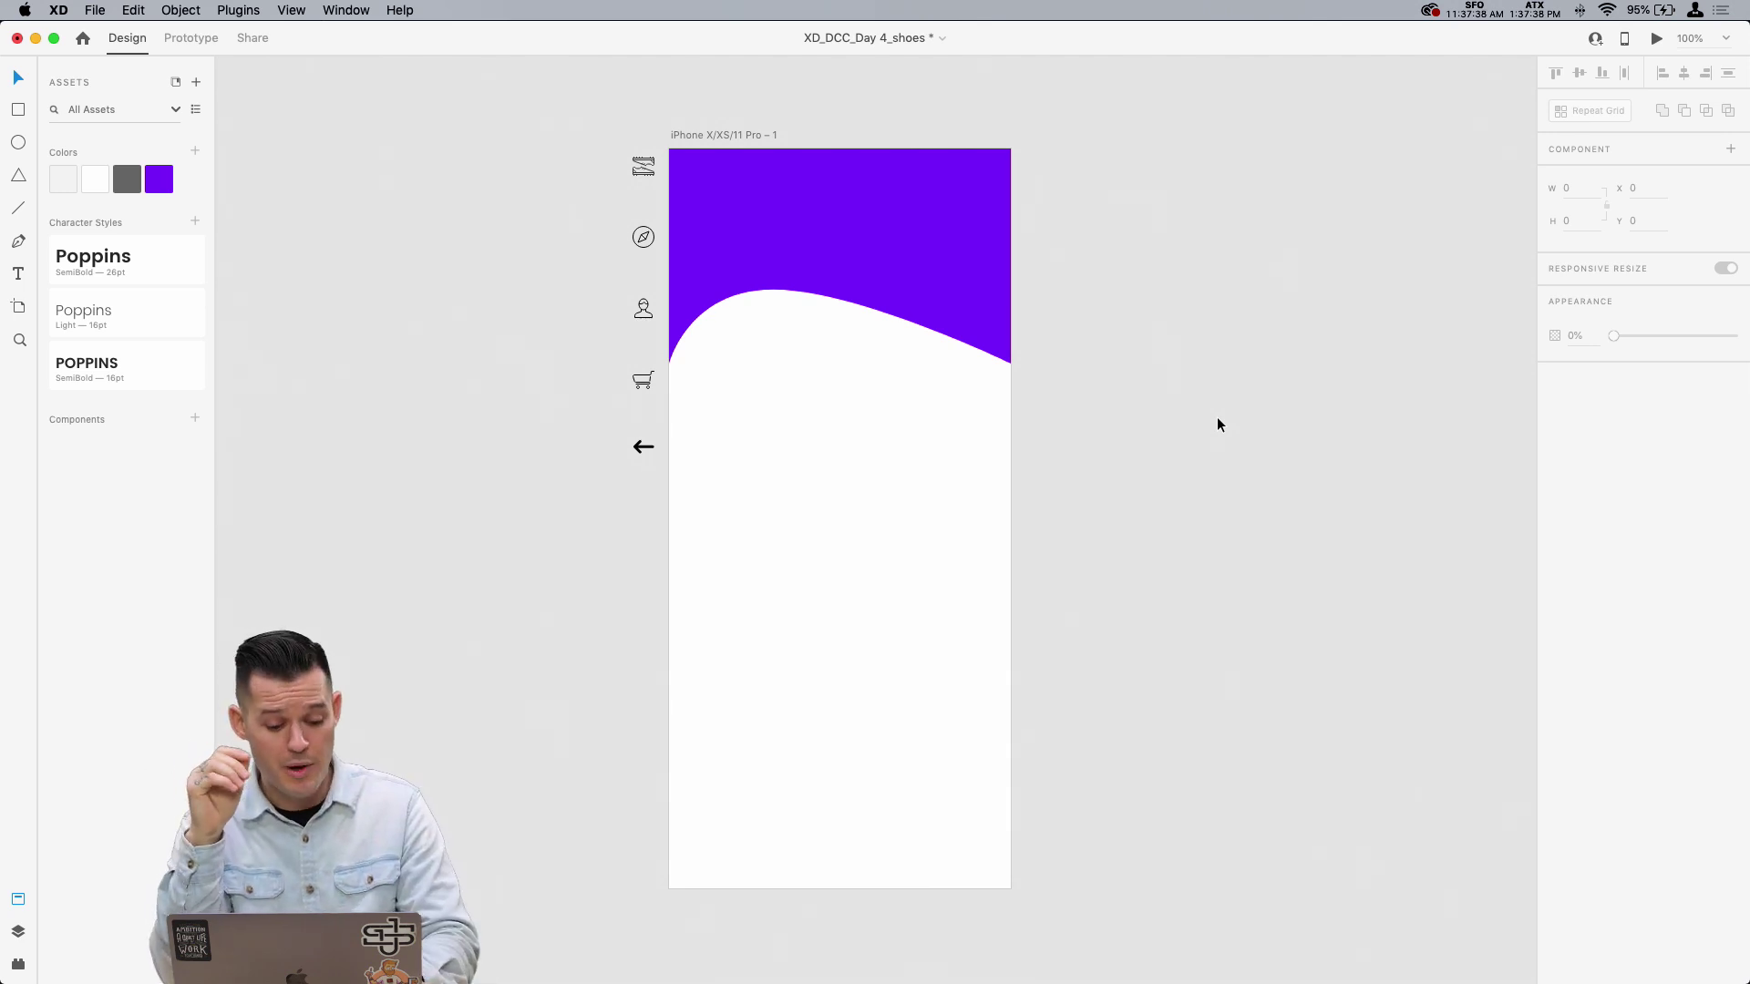
key("super+shift+l")
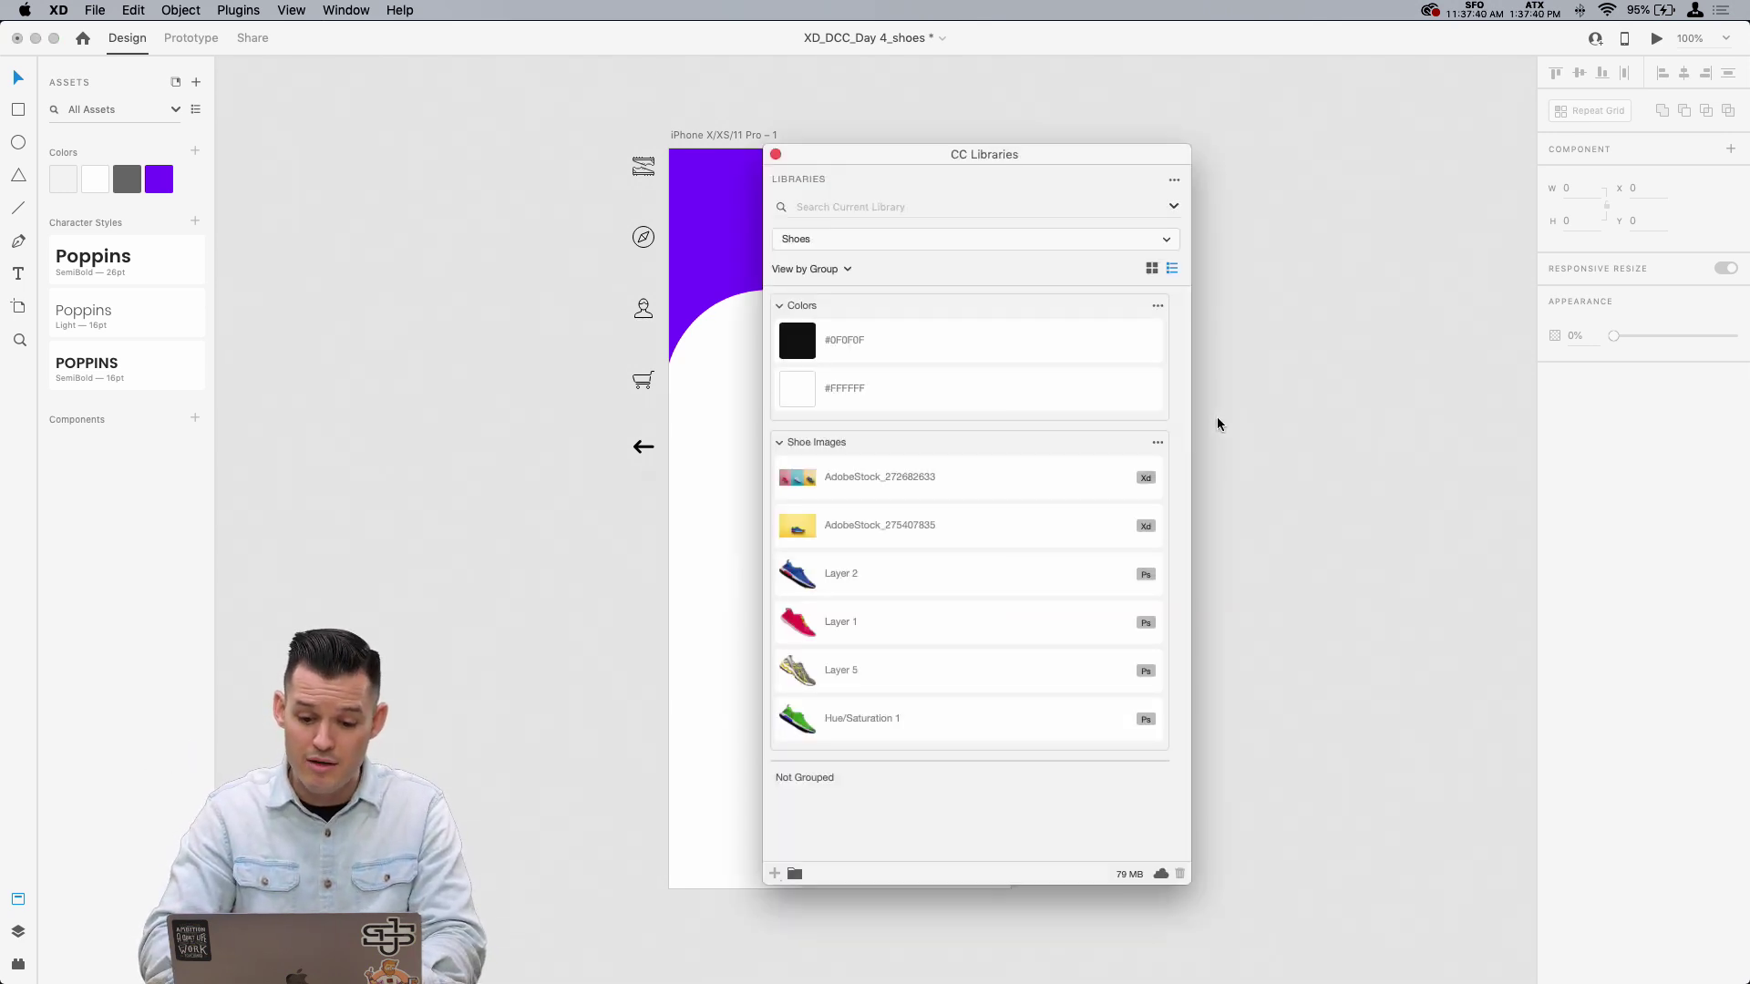
left_click(773, 158)
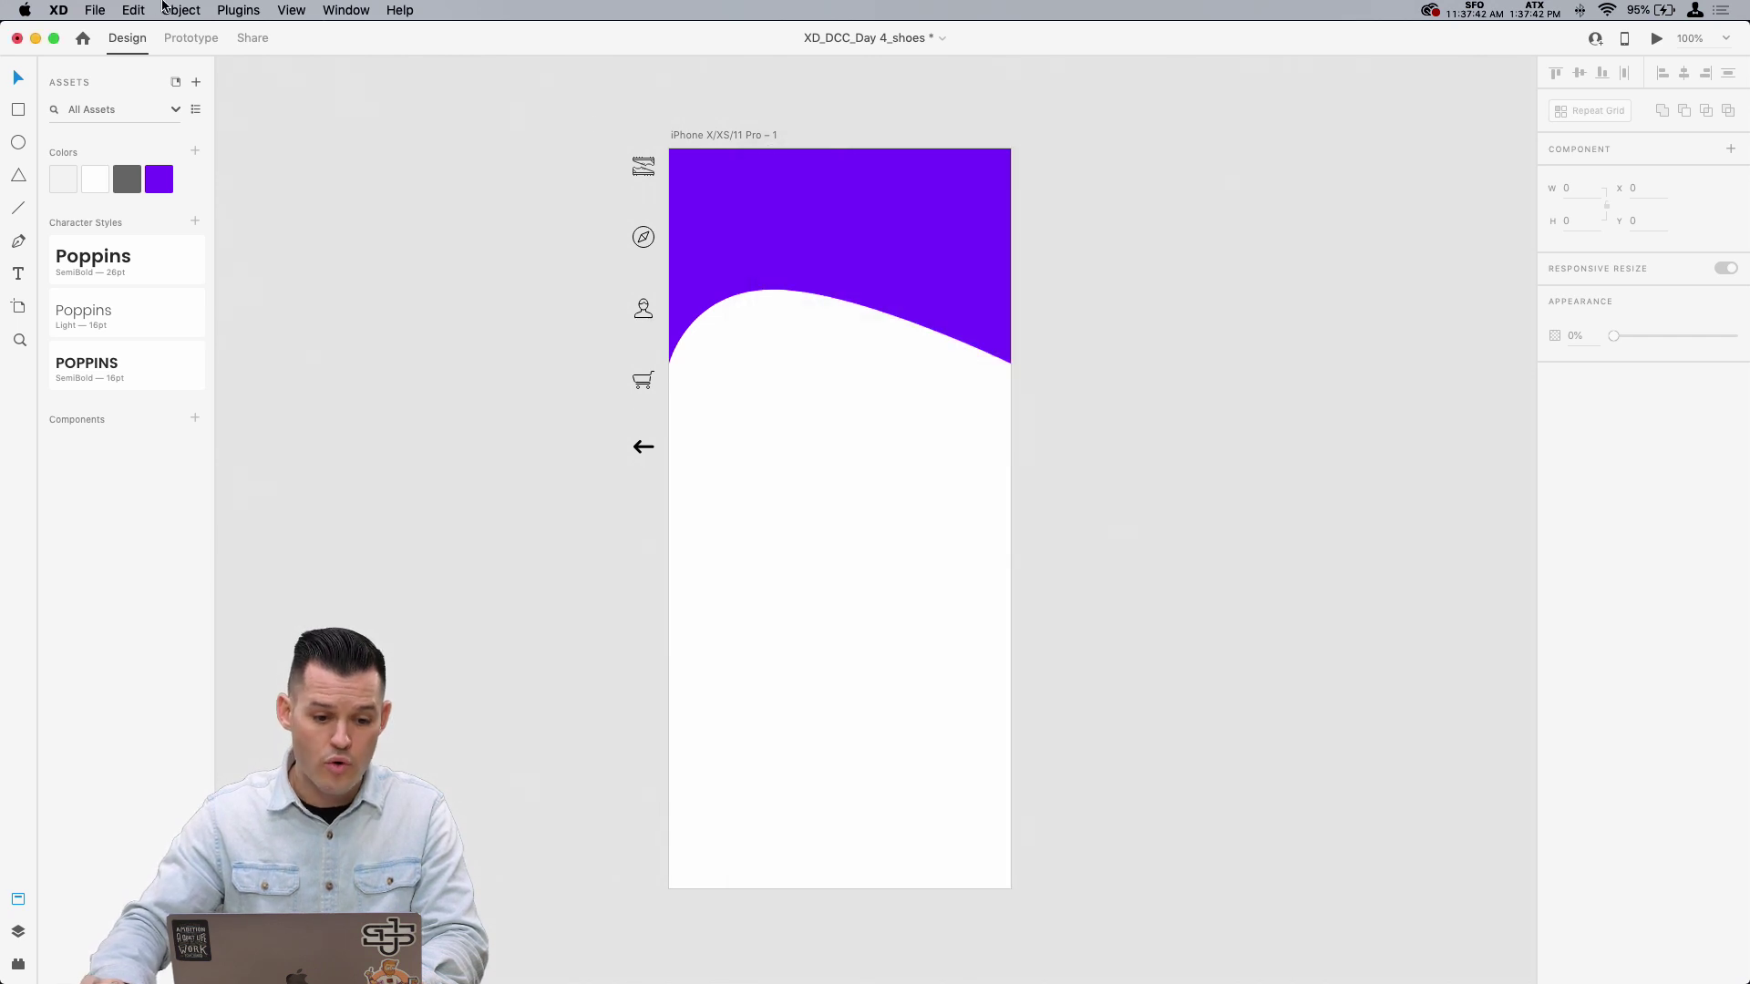
left_click(133, 10)
mouse_move(346, 9)
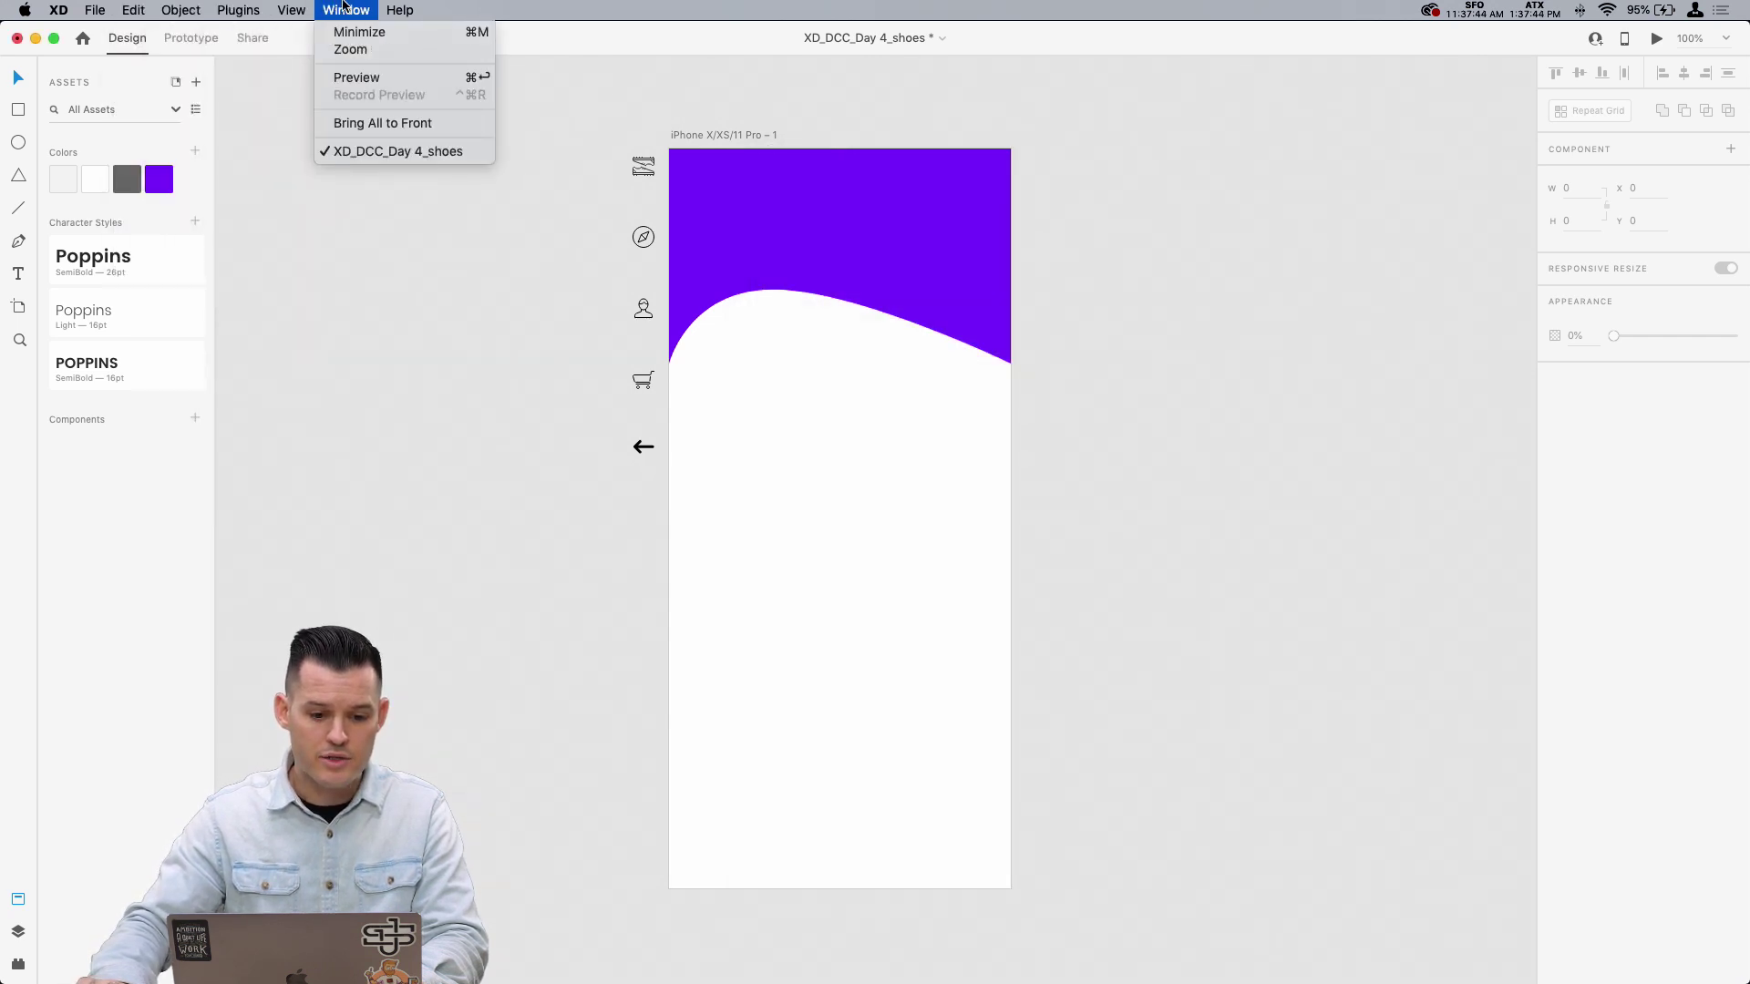
mouse_move(293, 5)
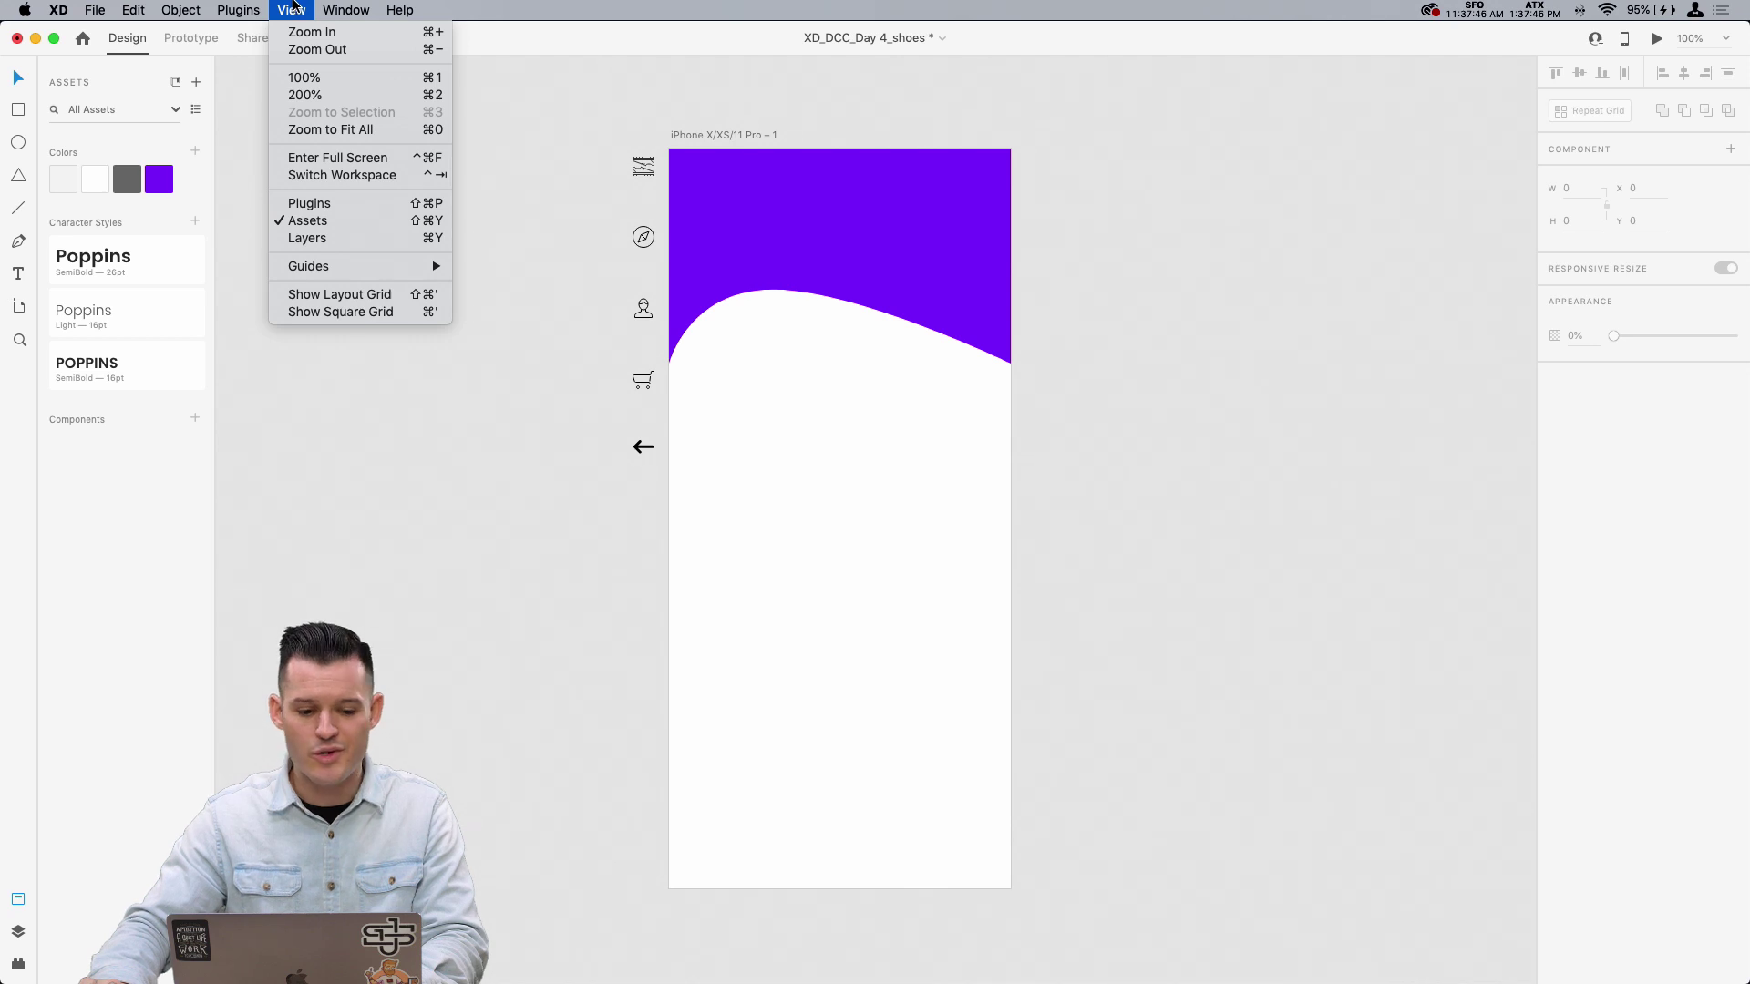
mouse_move(402, 9)
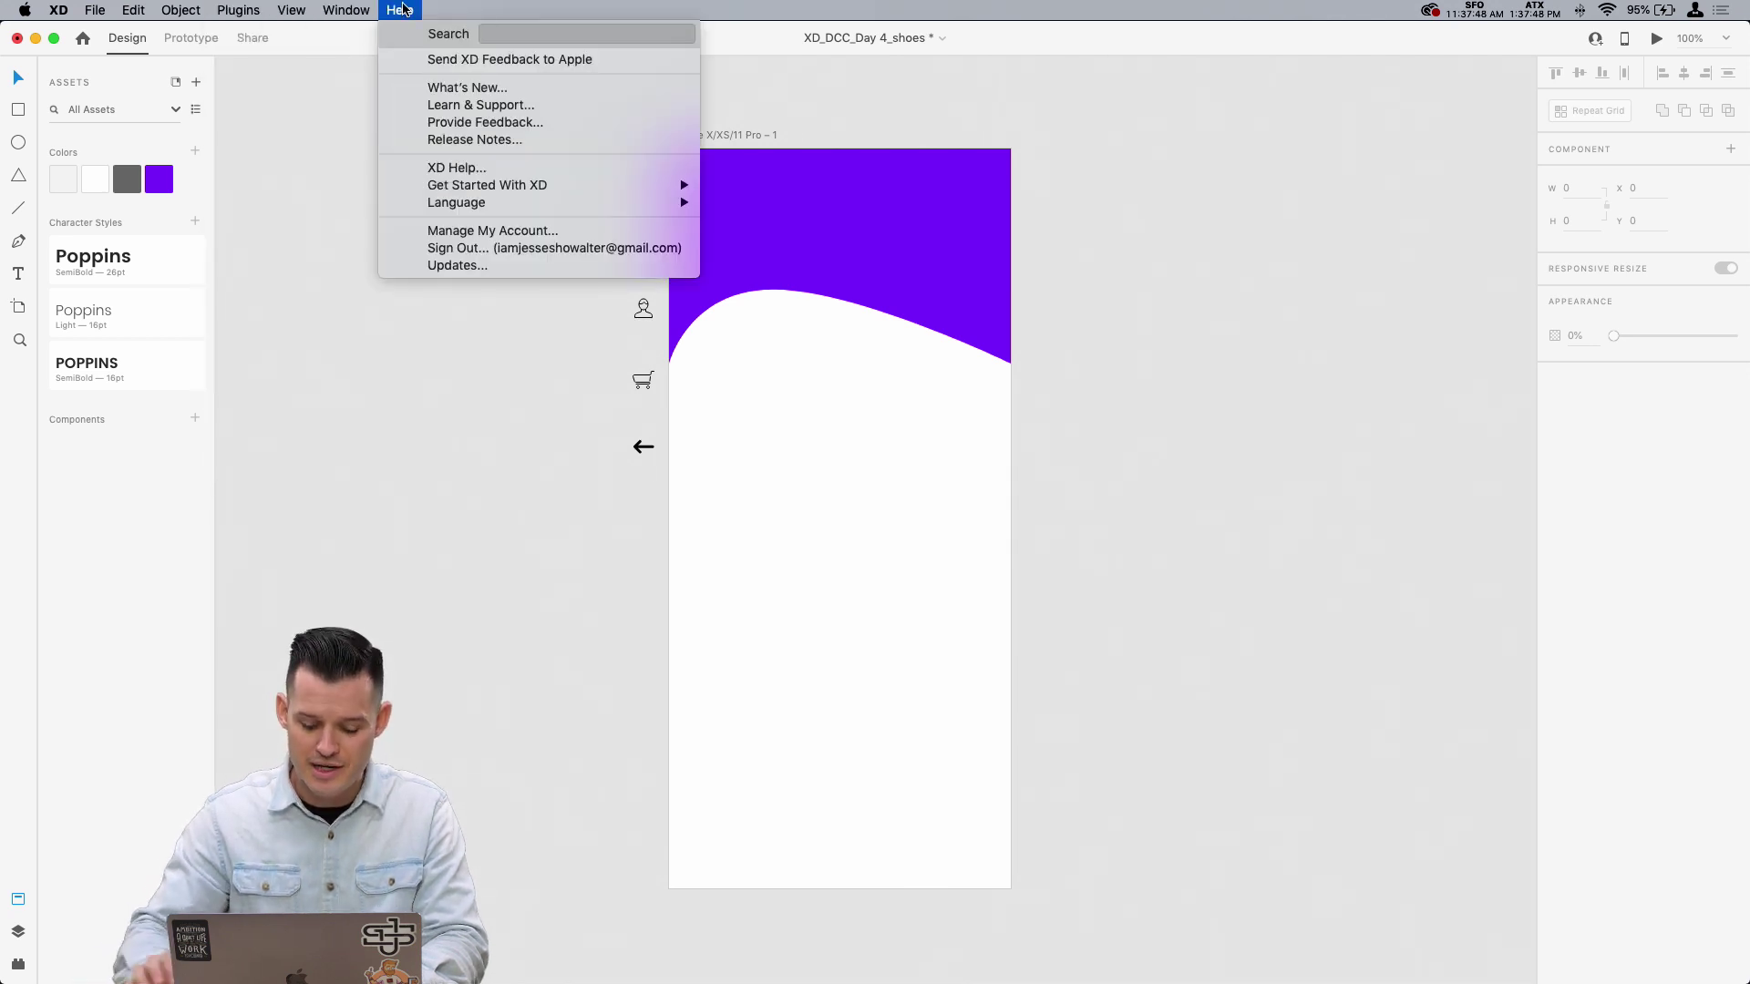
type("libra")
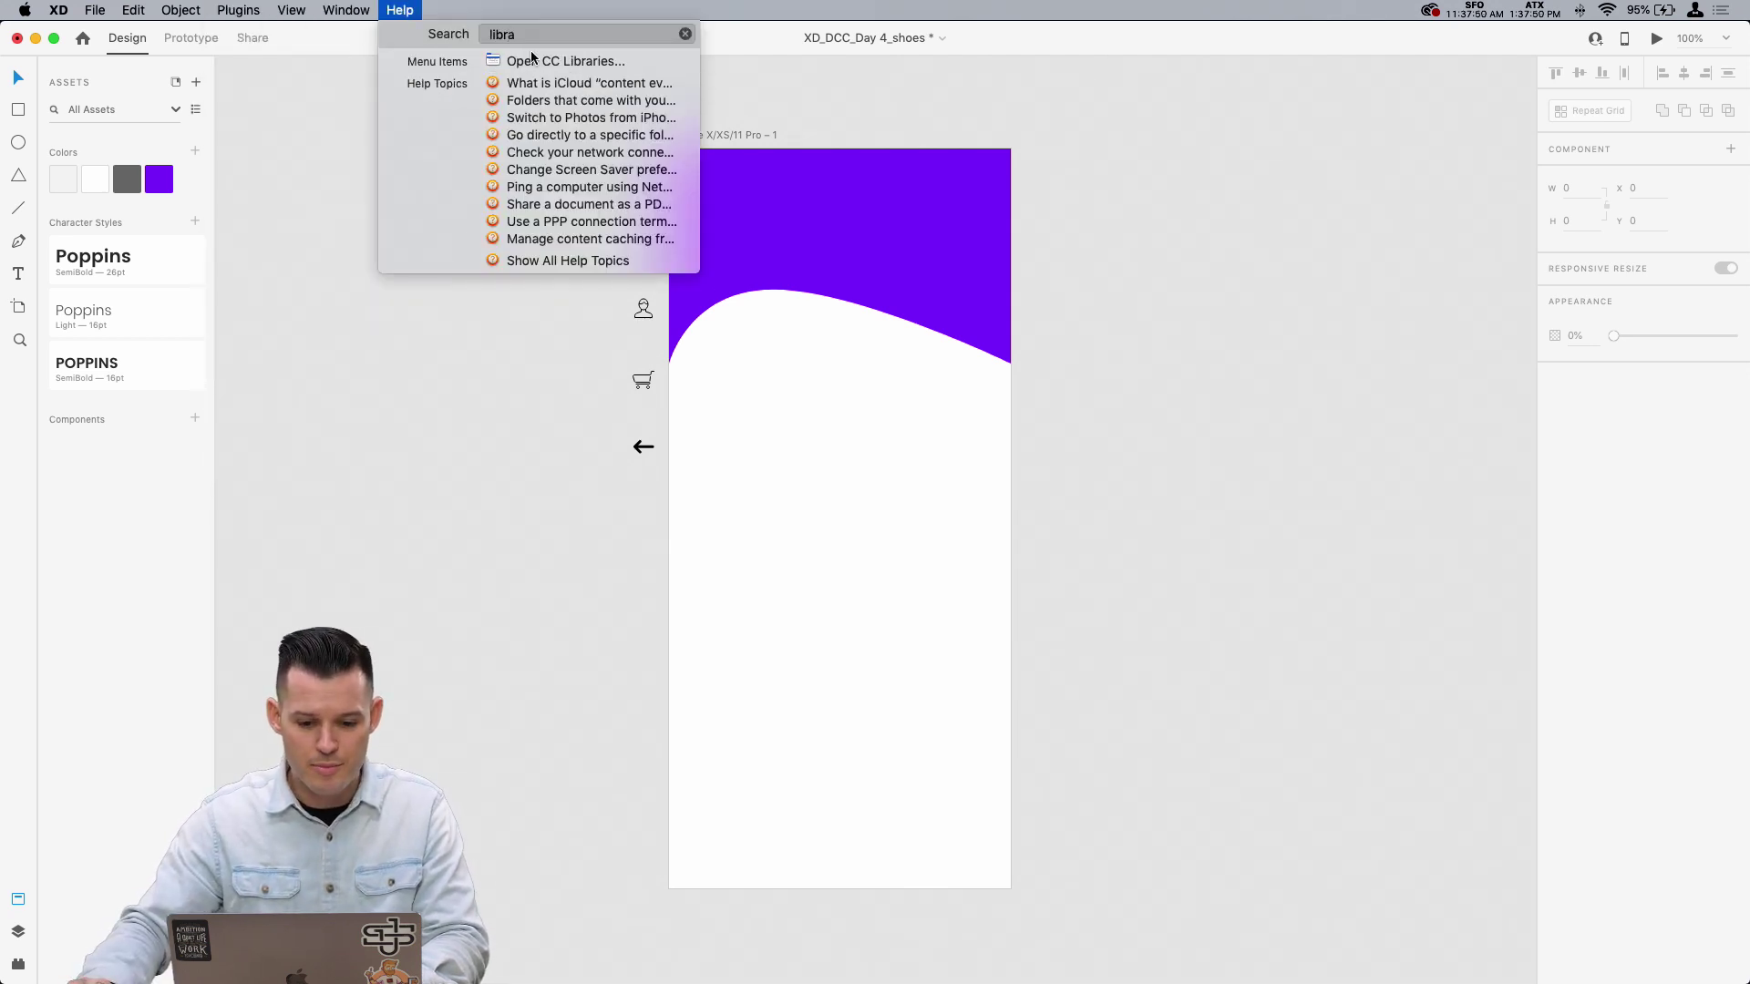
Step: Open the CC Libraries window and place it beside the artboard so the design stays uncovered
mouse_move(95, 10)
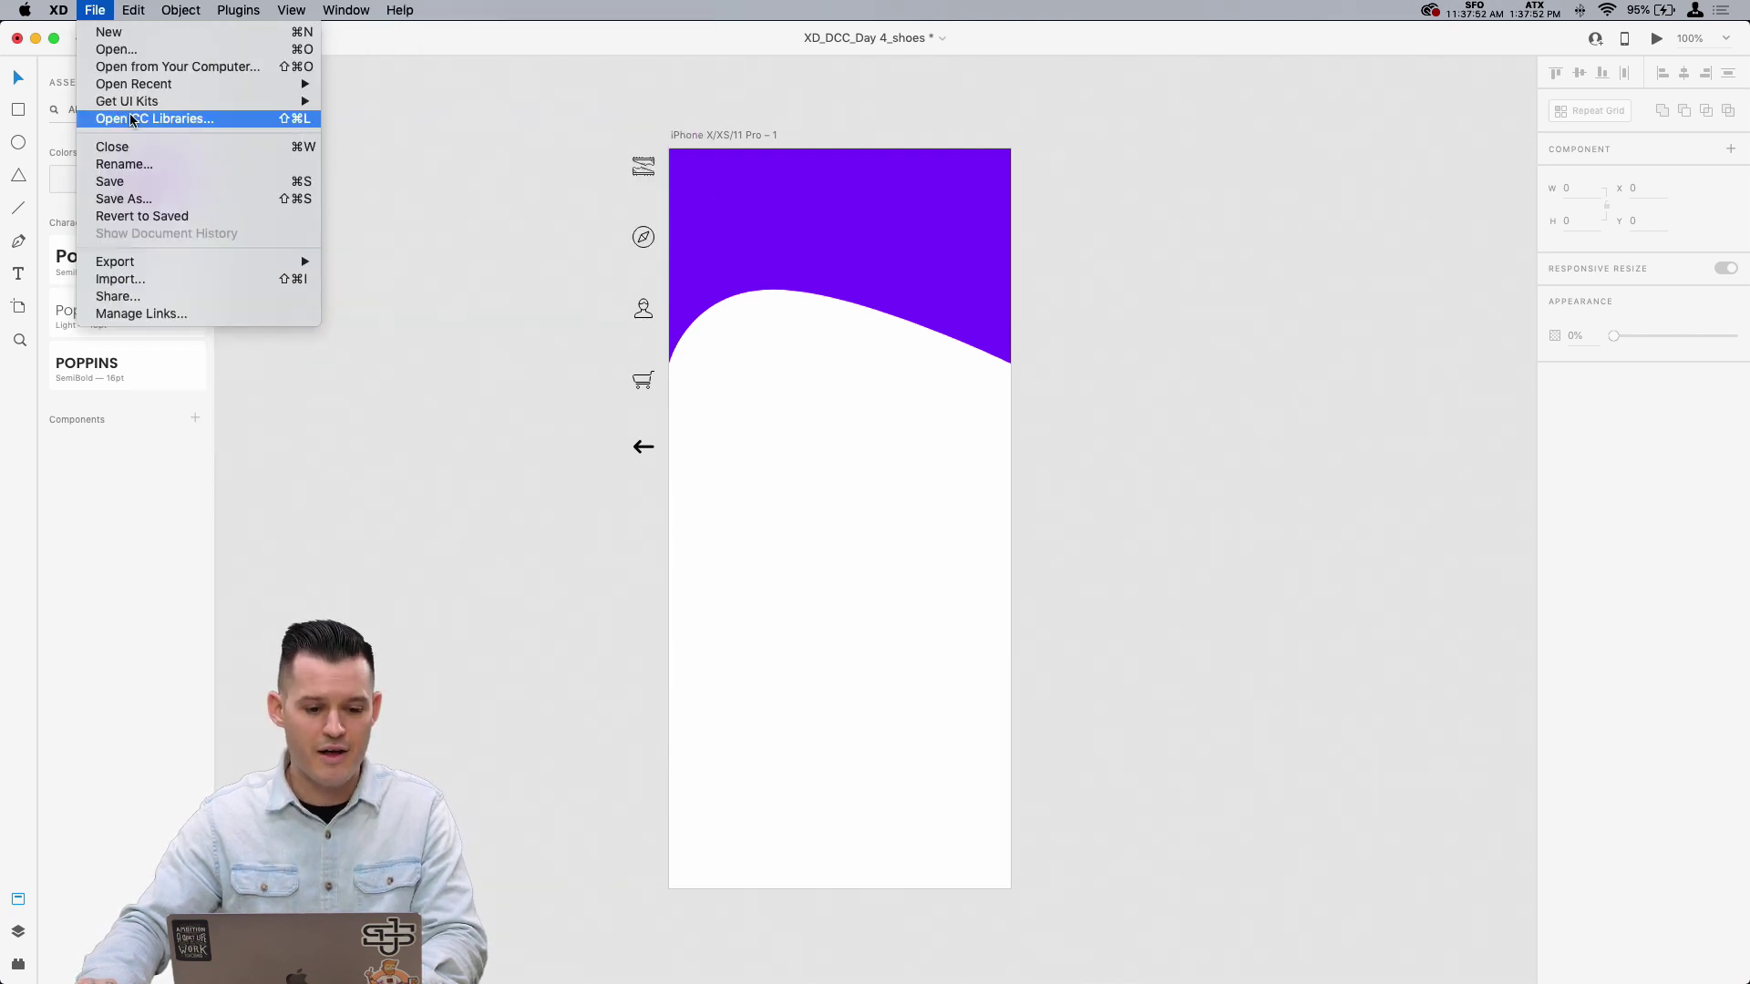
left_click(477, 195)
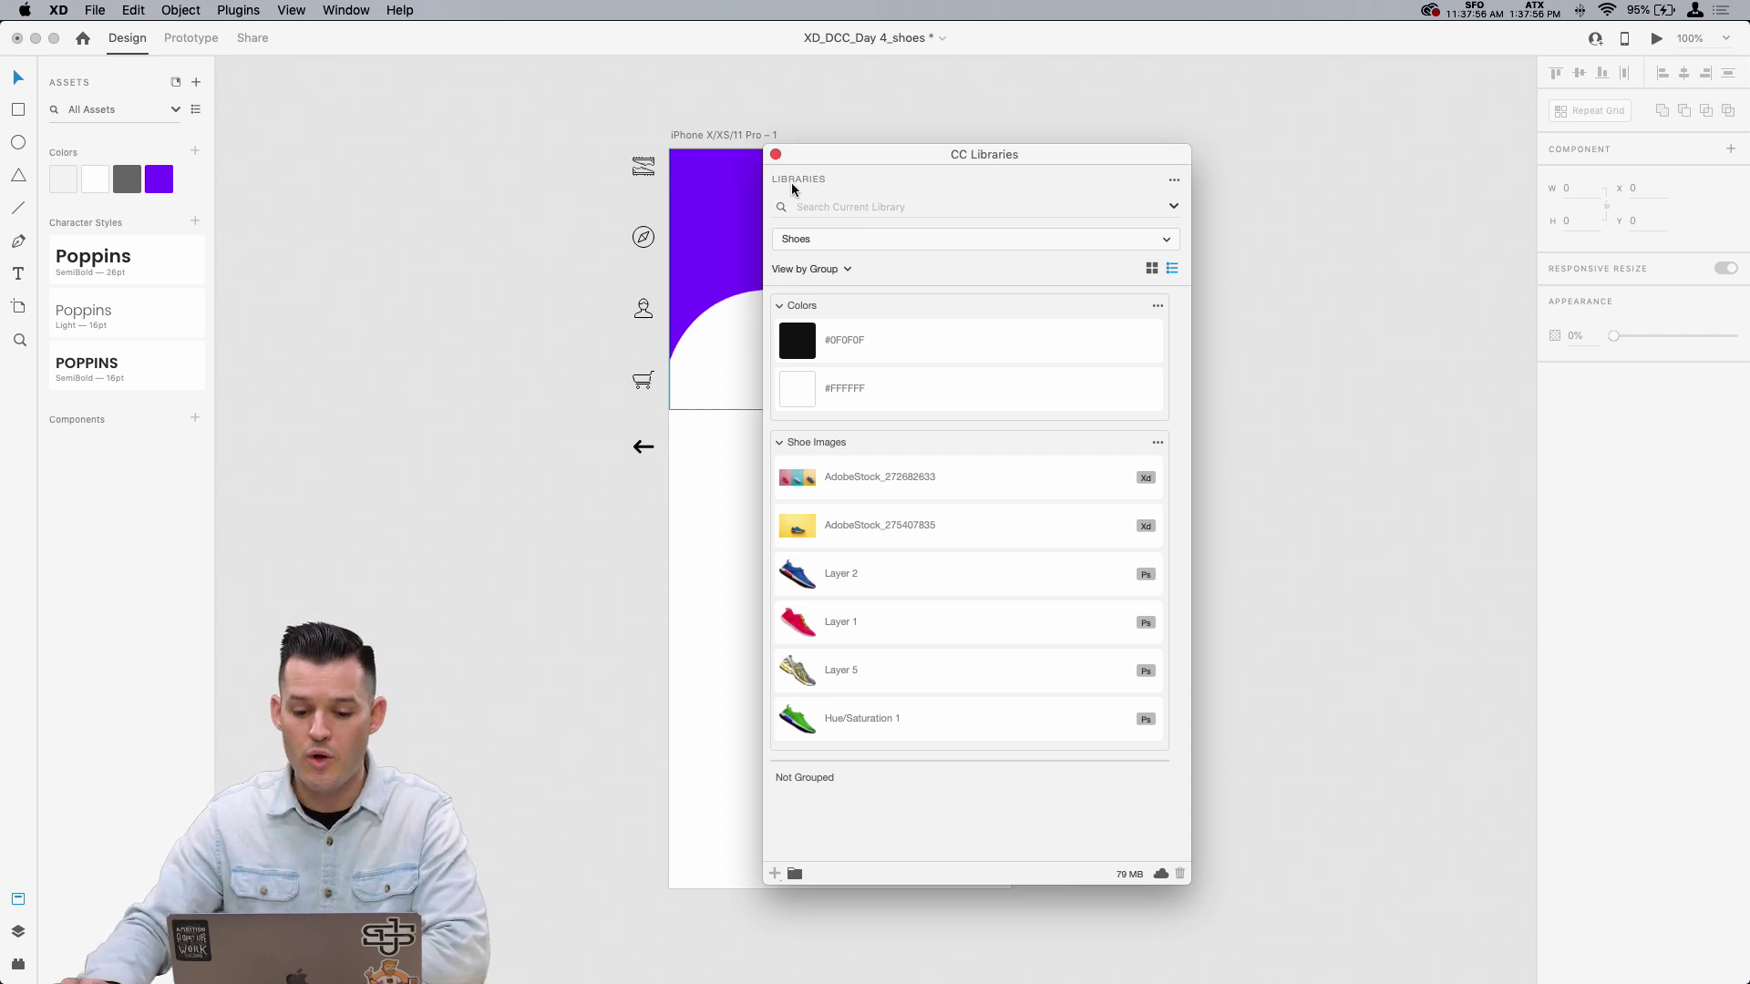
left_click_drag(838, 161, 1102, 161)
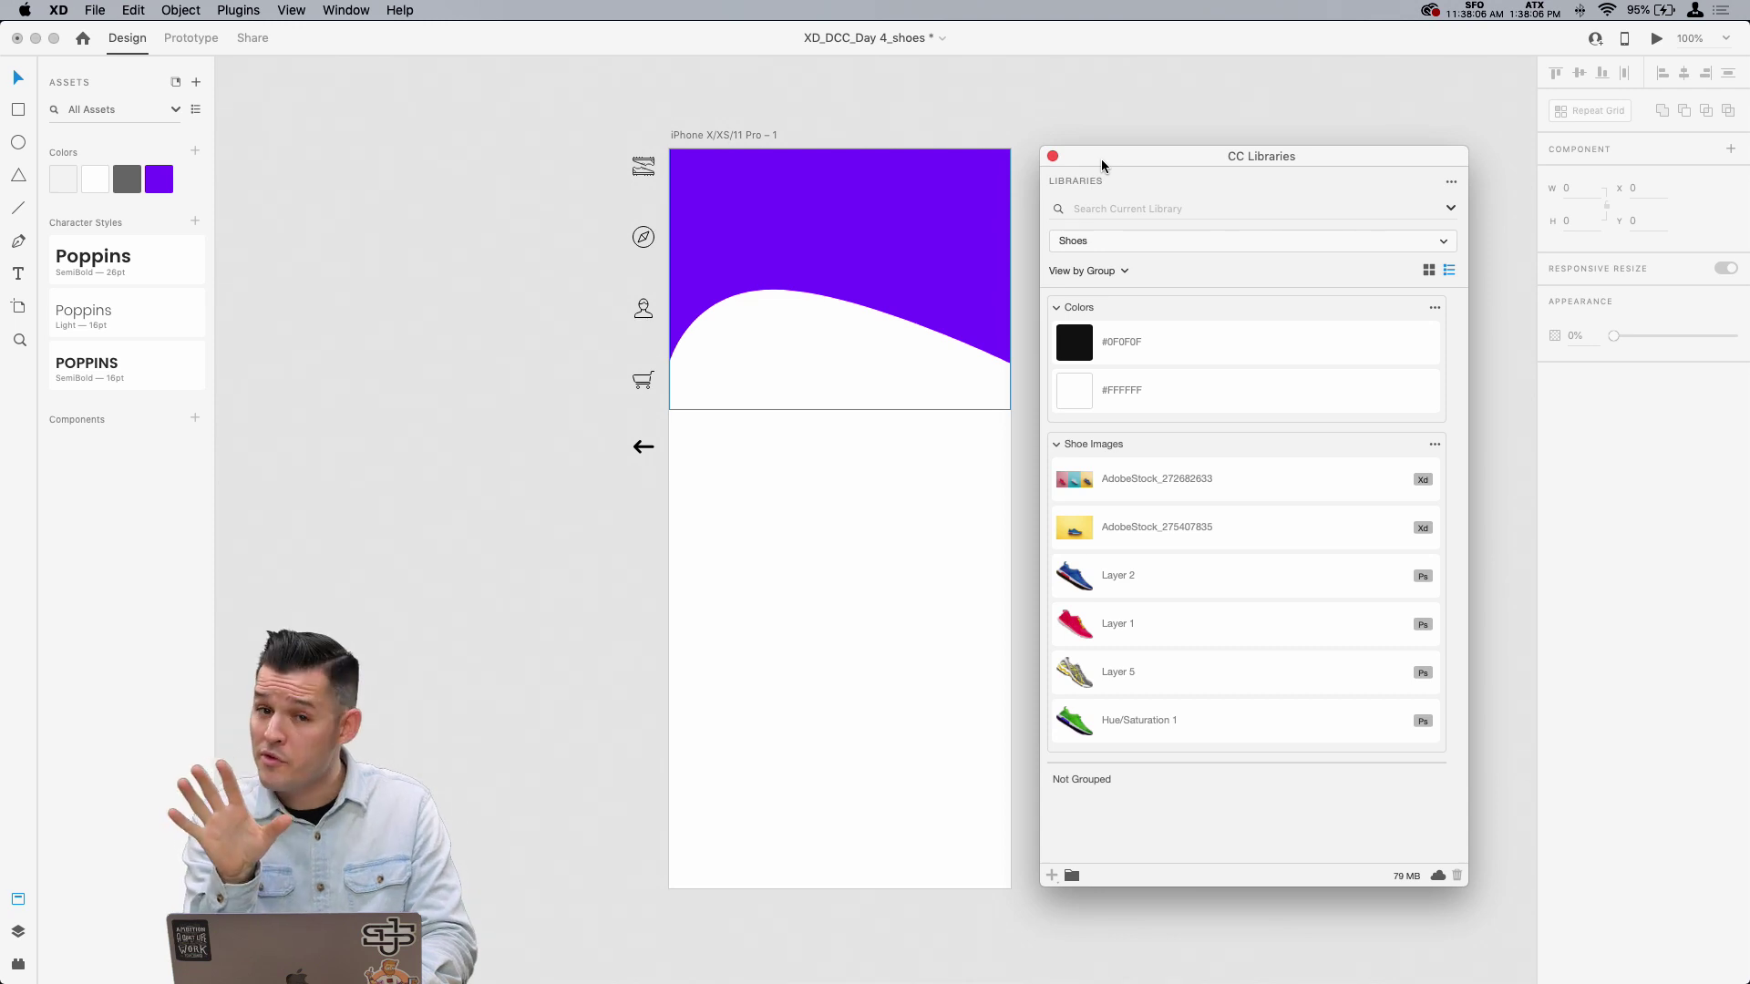
Step: Switch to Photoshop, maximize its window and show the list of available Creative Cloud libraries
key("super+Tab")
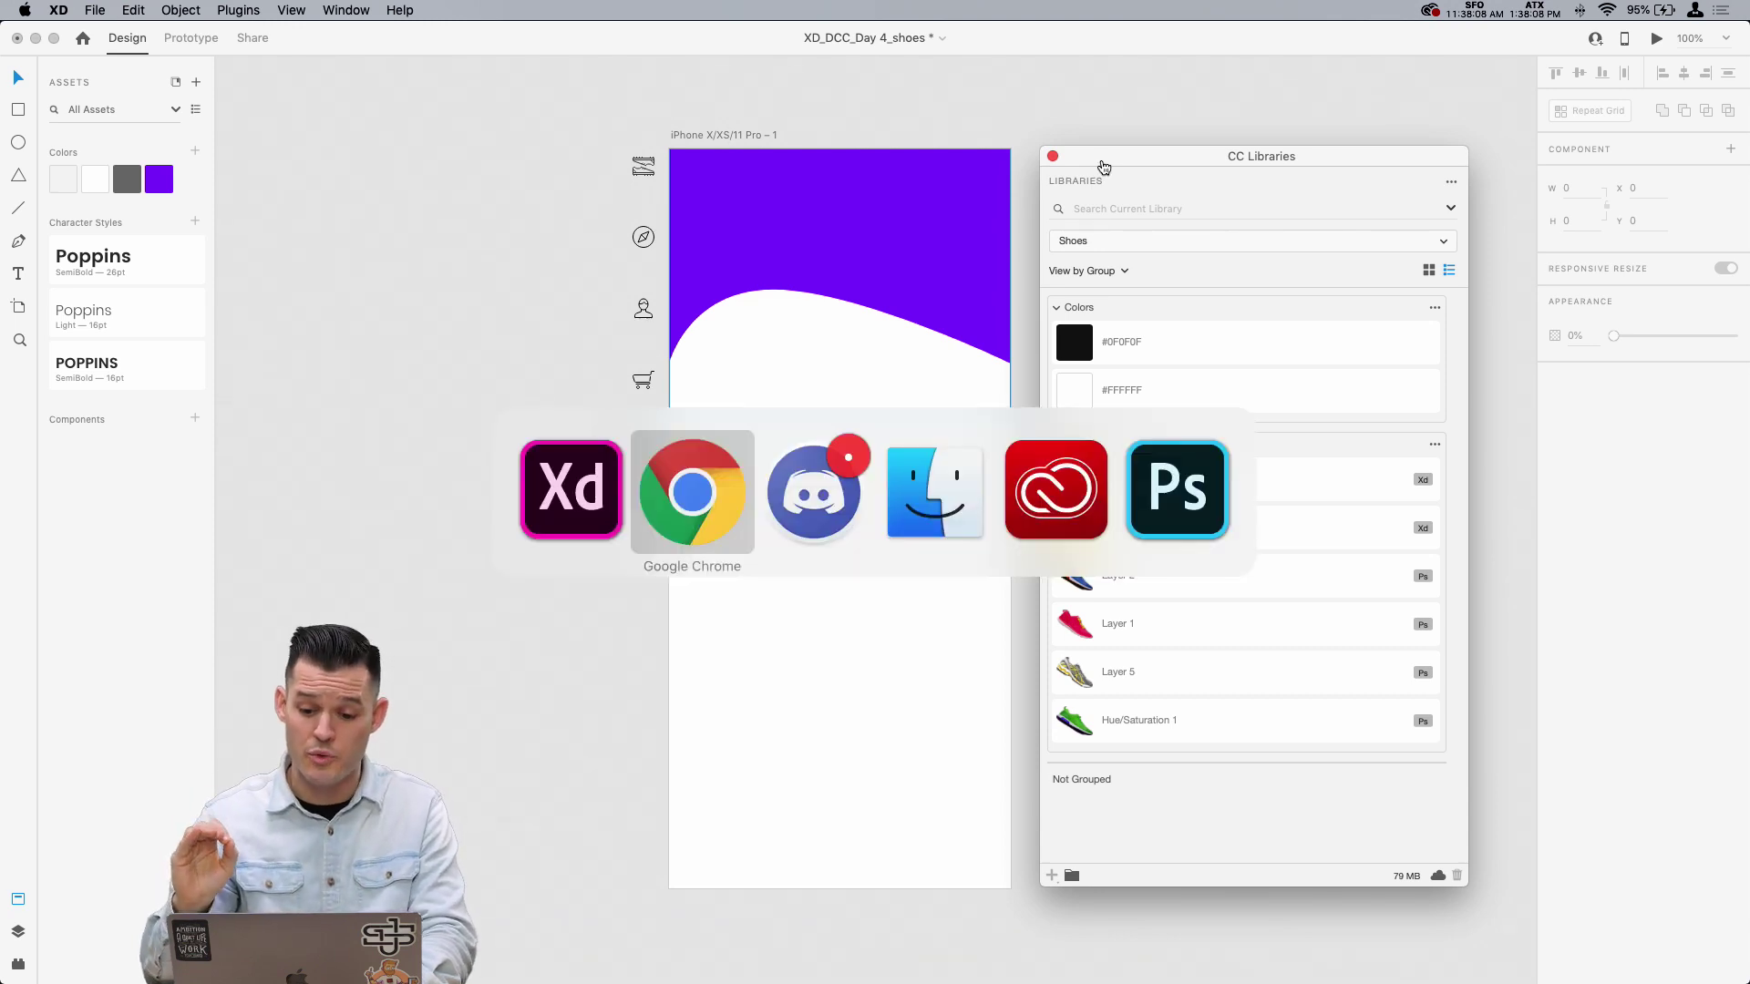
key("super+Tab")
key("super+Tab")
key("super+Tab")
key("super+Tab")
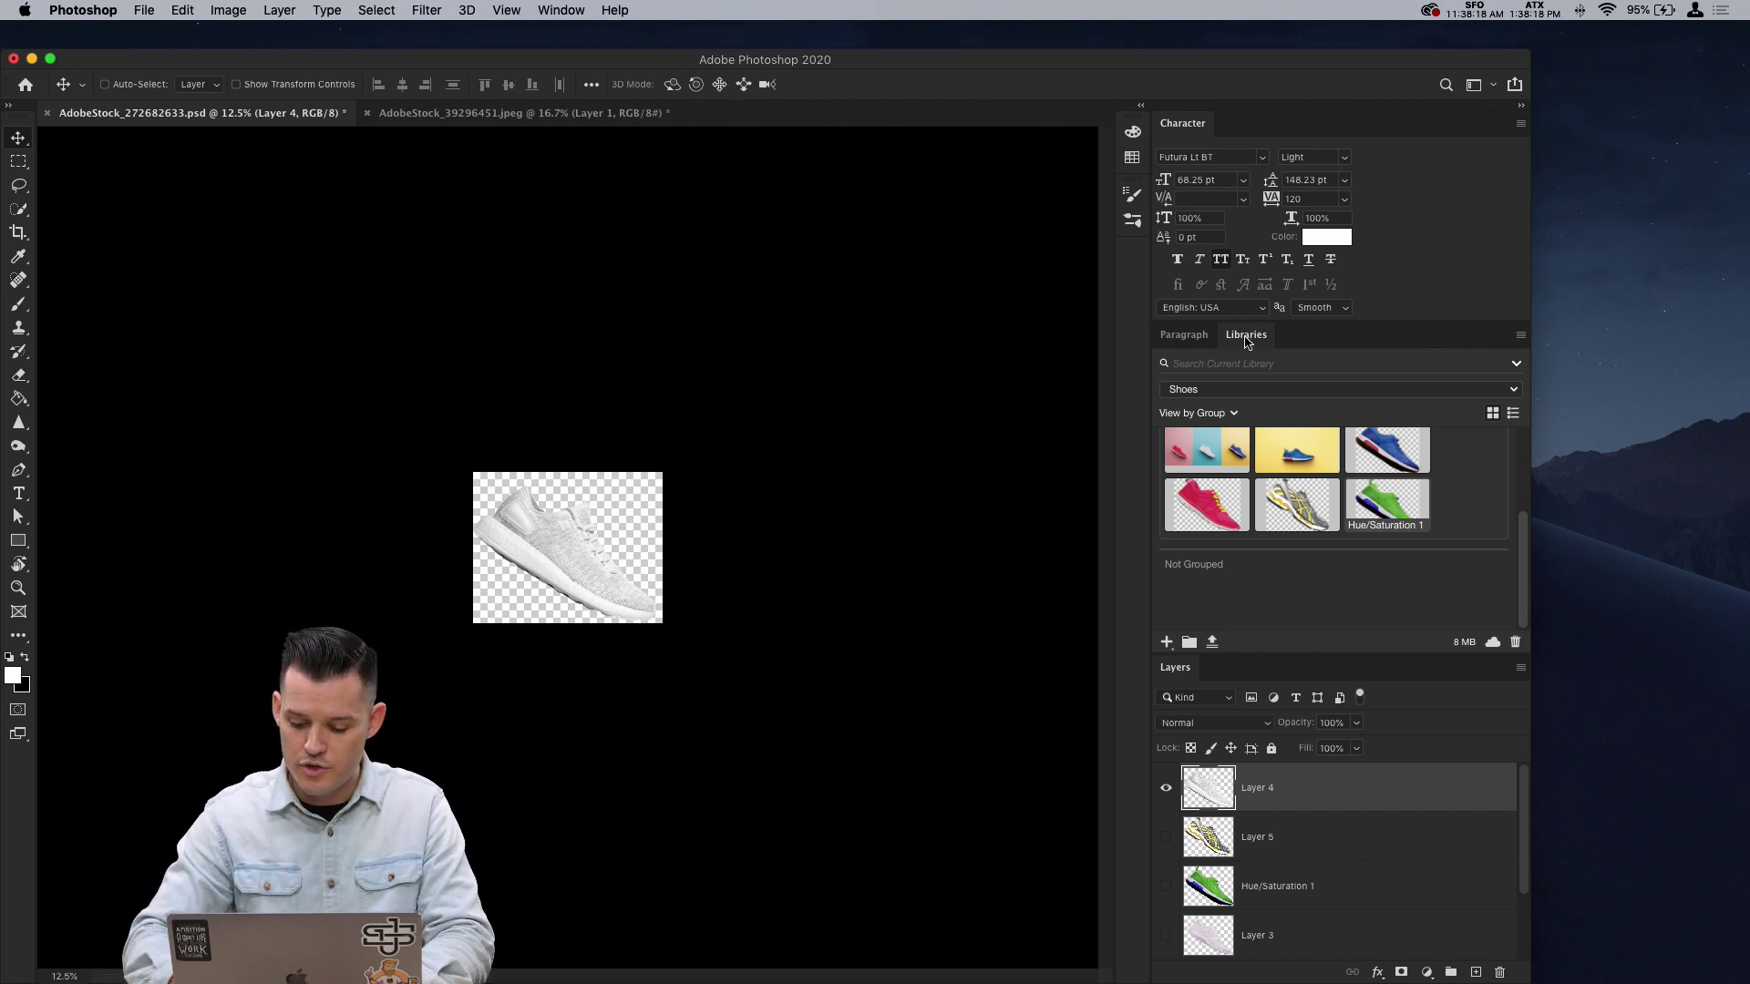
key("ctrl+alt+Return")
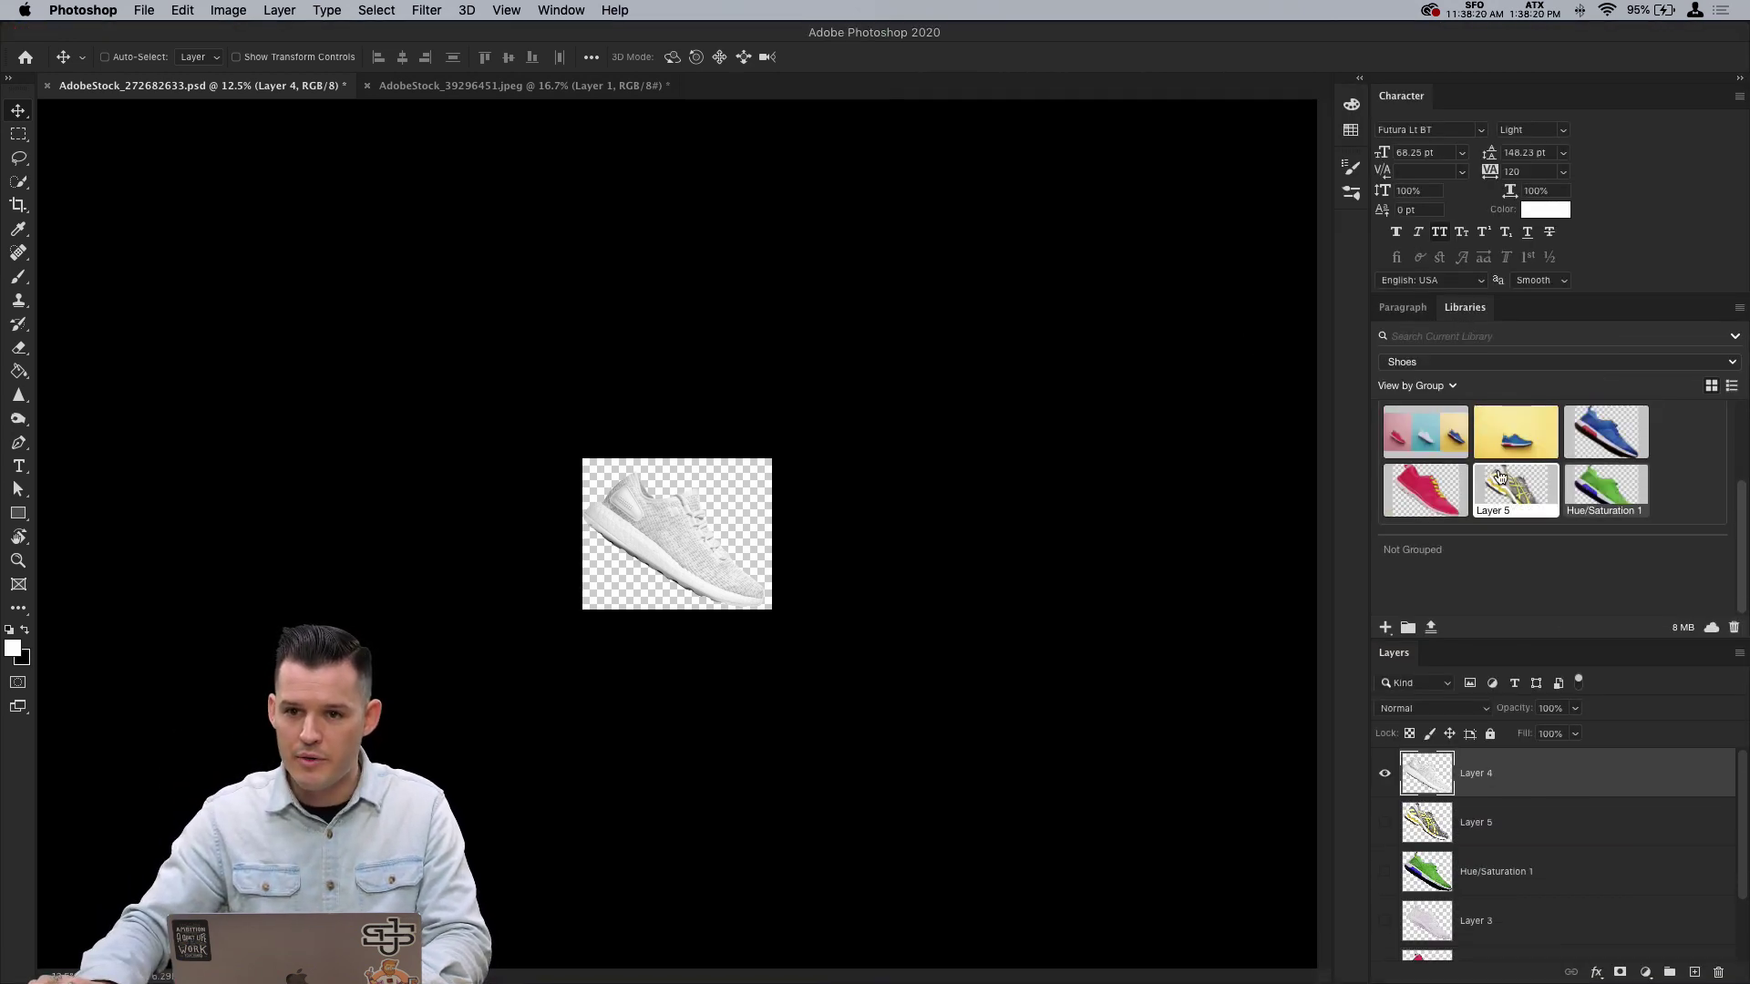
left_click(1460, 364)
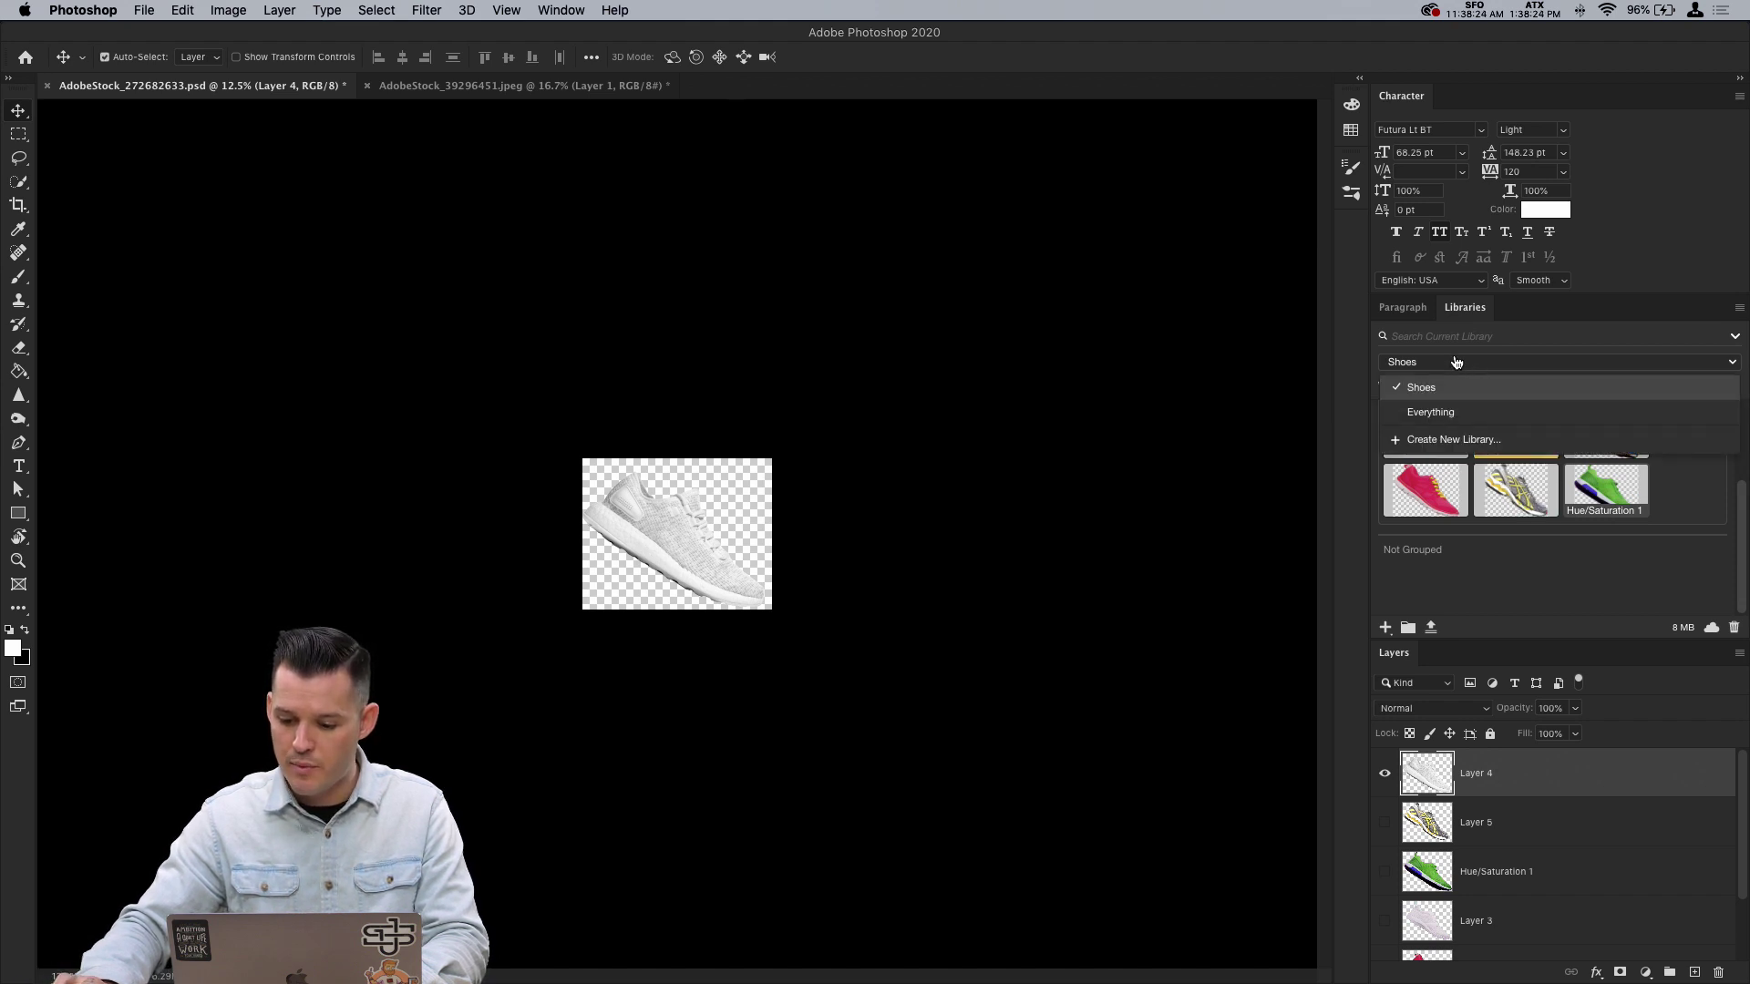
Step: Switch back to XD and check which libraries can be chosen in the CC Libraries window
key("super+Tab")
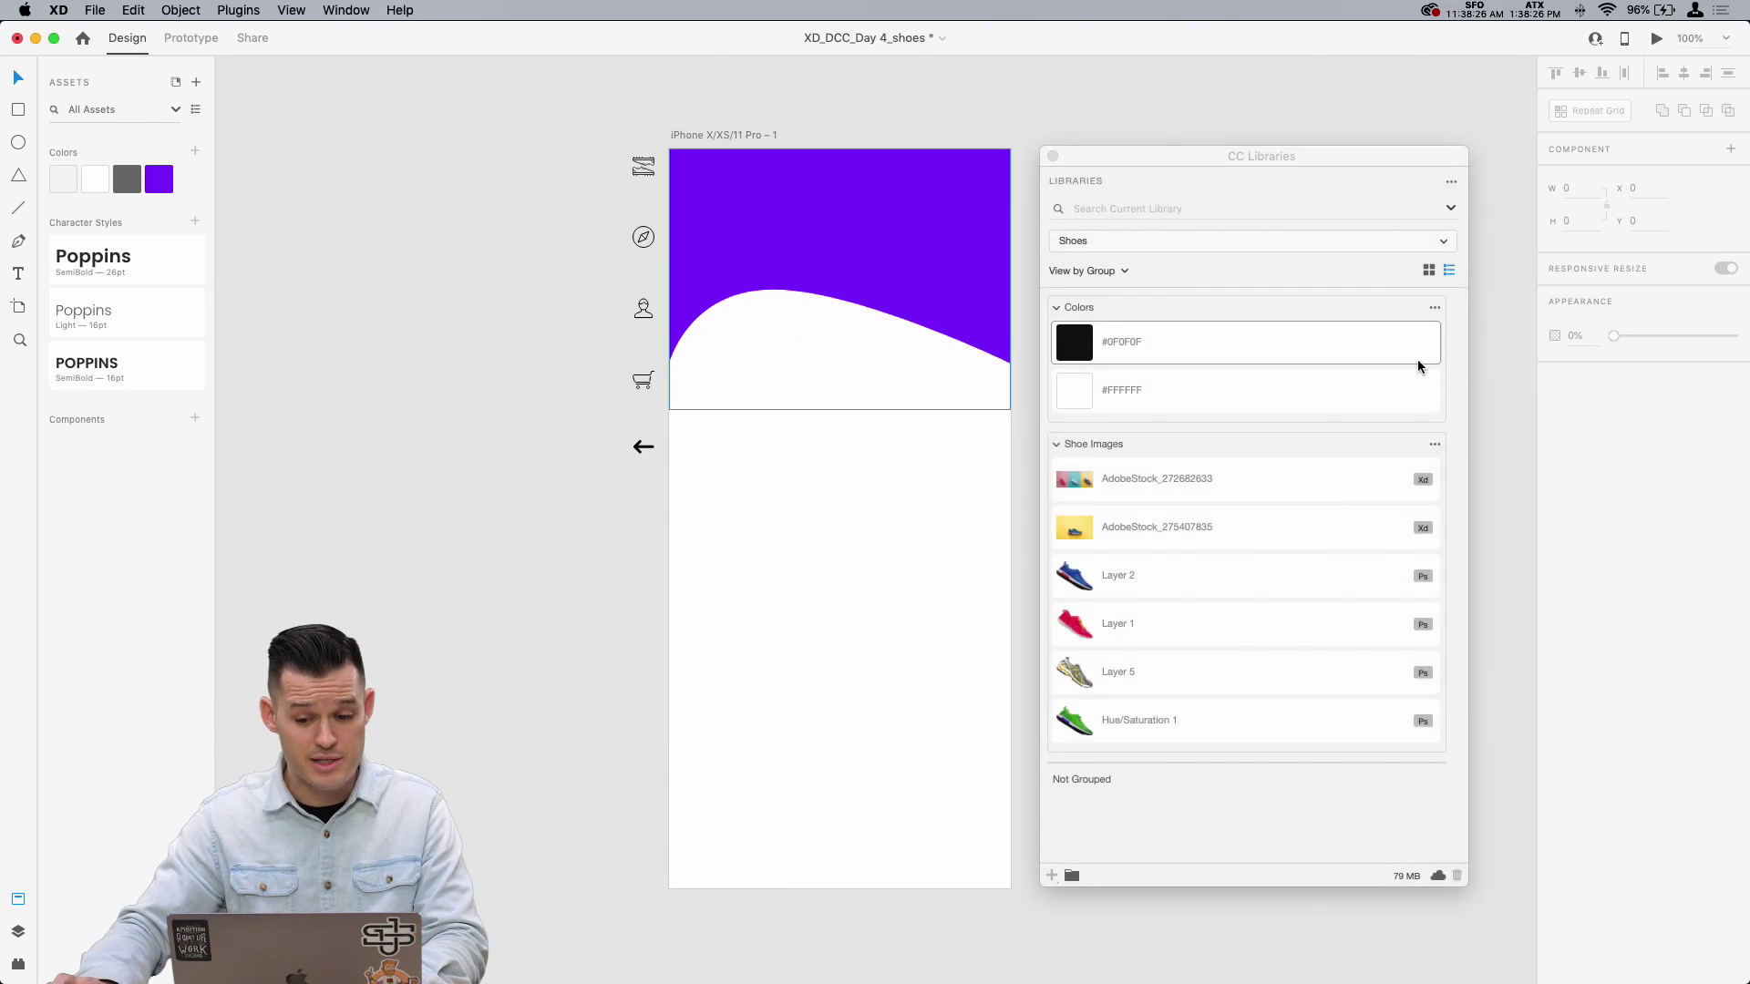
left_click(1146, 242)
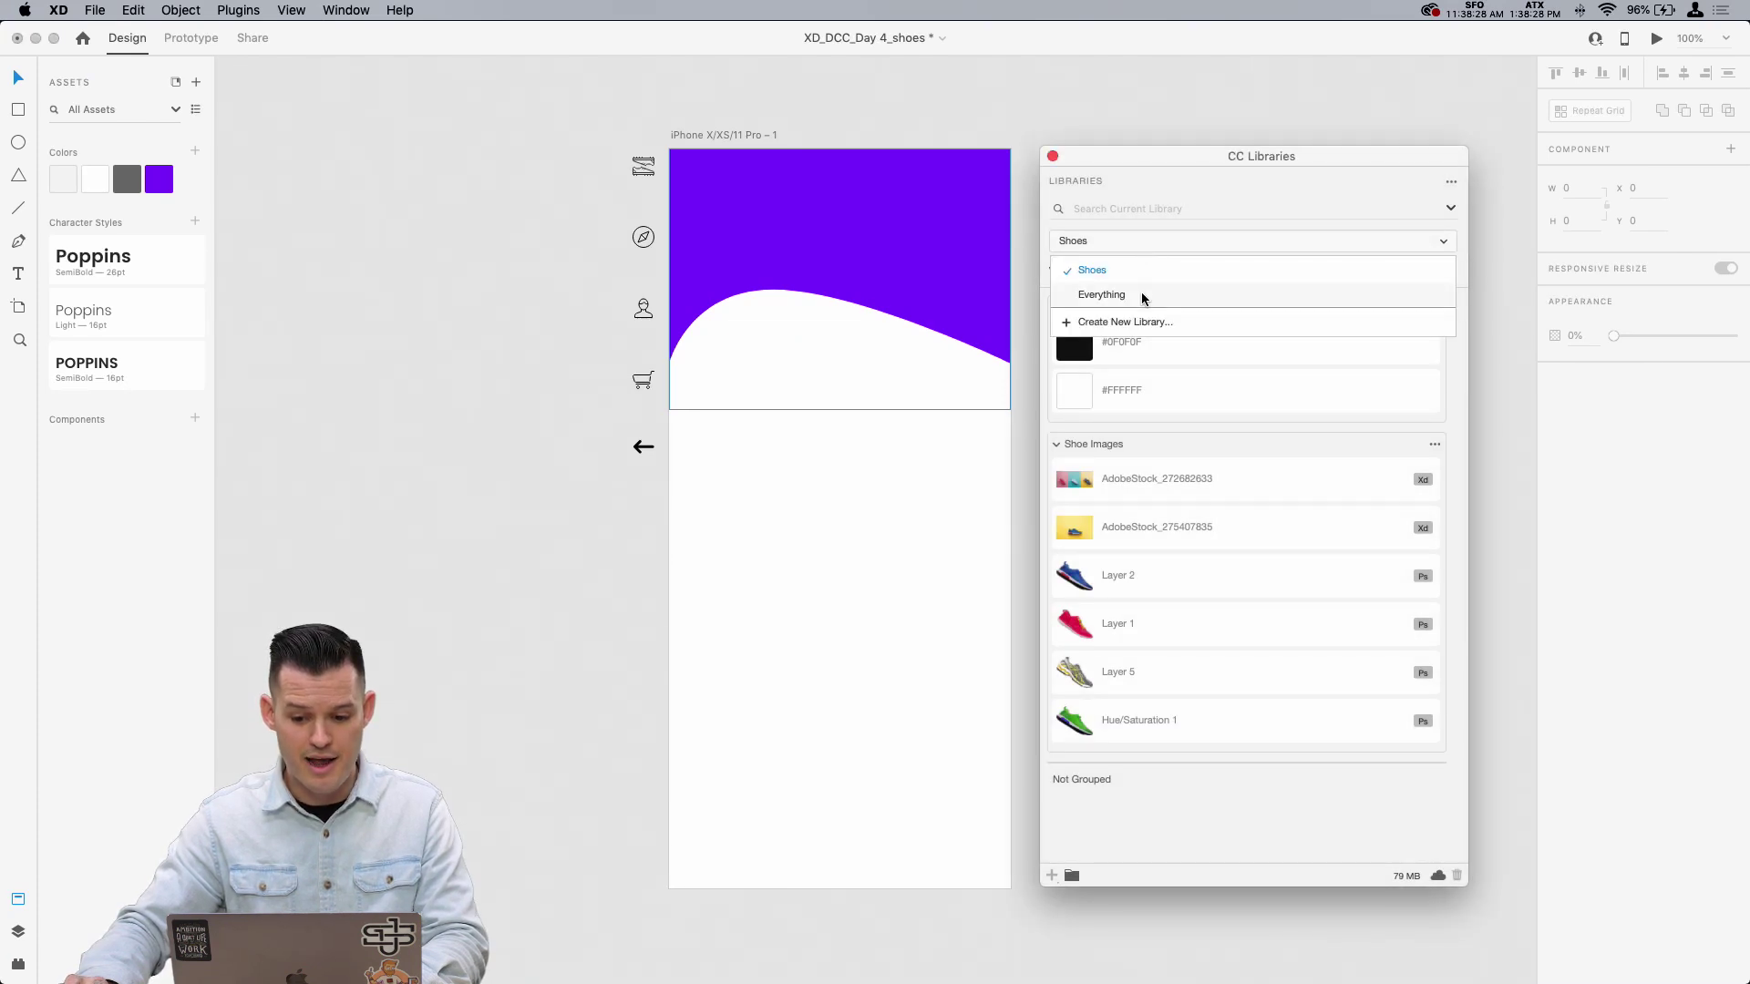
left_click(1144, 172)
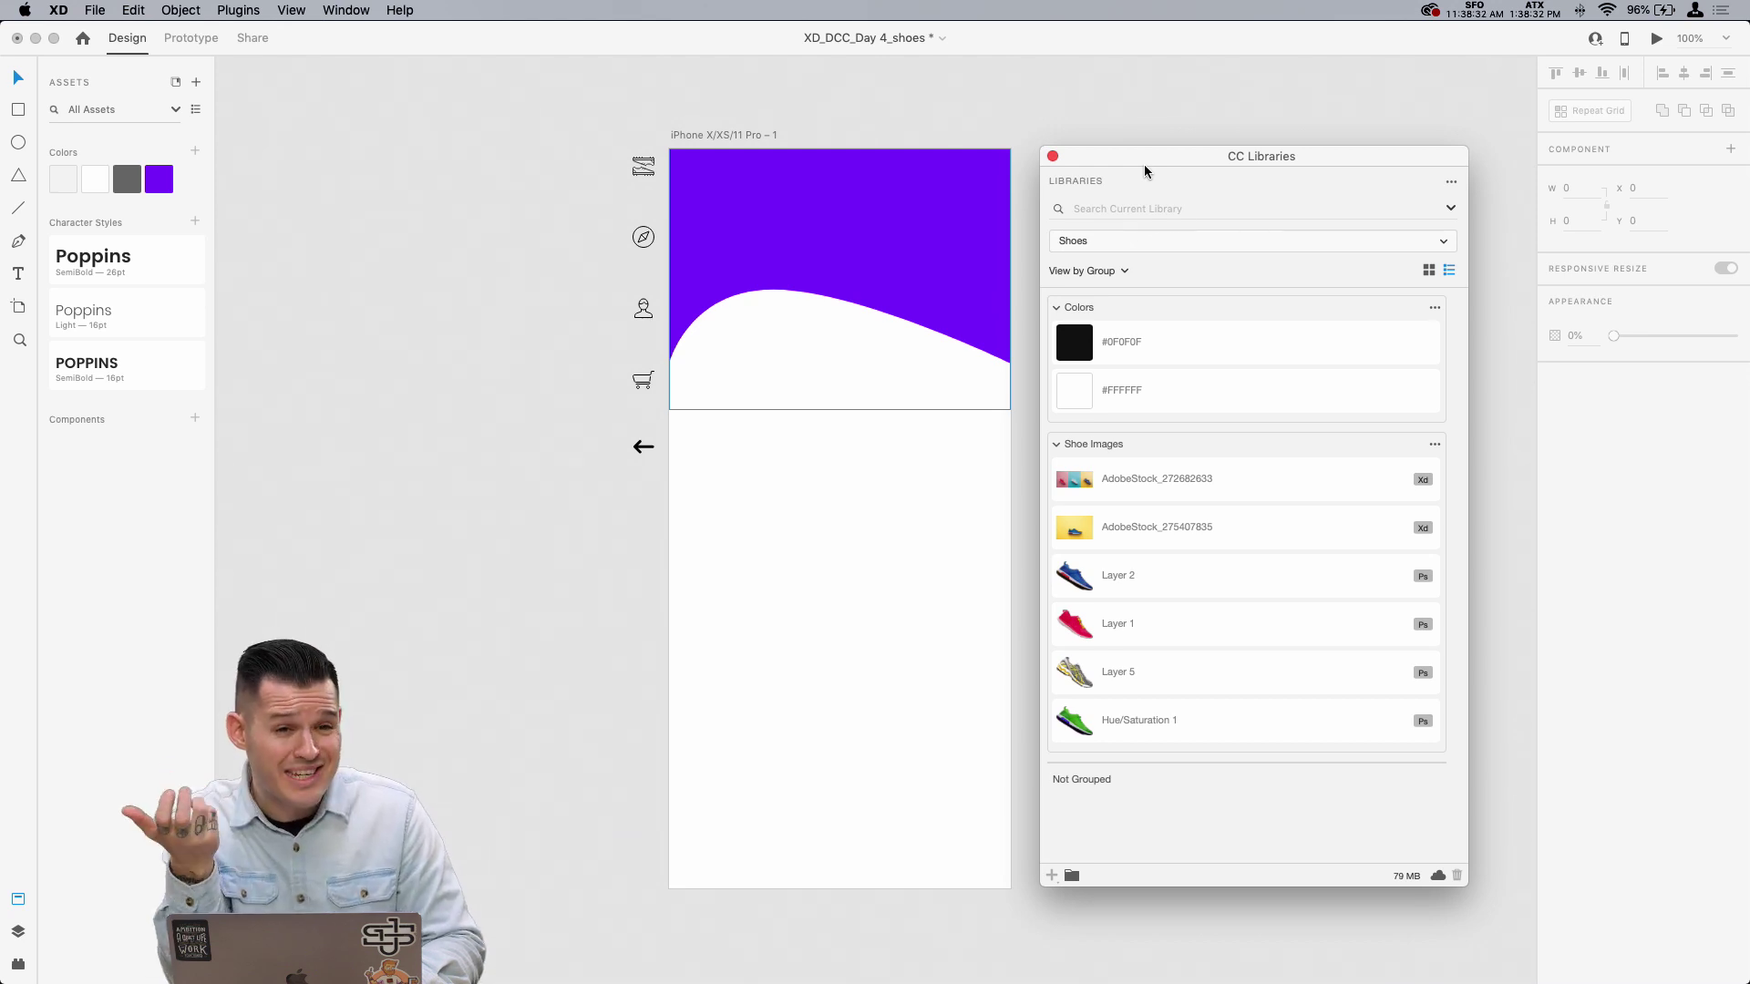
Step: Switch to the Creative Cloud app and examine the Shoes library and the actions offered for its red shoe graphic, Layer 1
key("super+Tab")
key("super+Tab")
key("super+Tab")
key("super+Tab")
key("super+Tab")
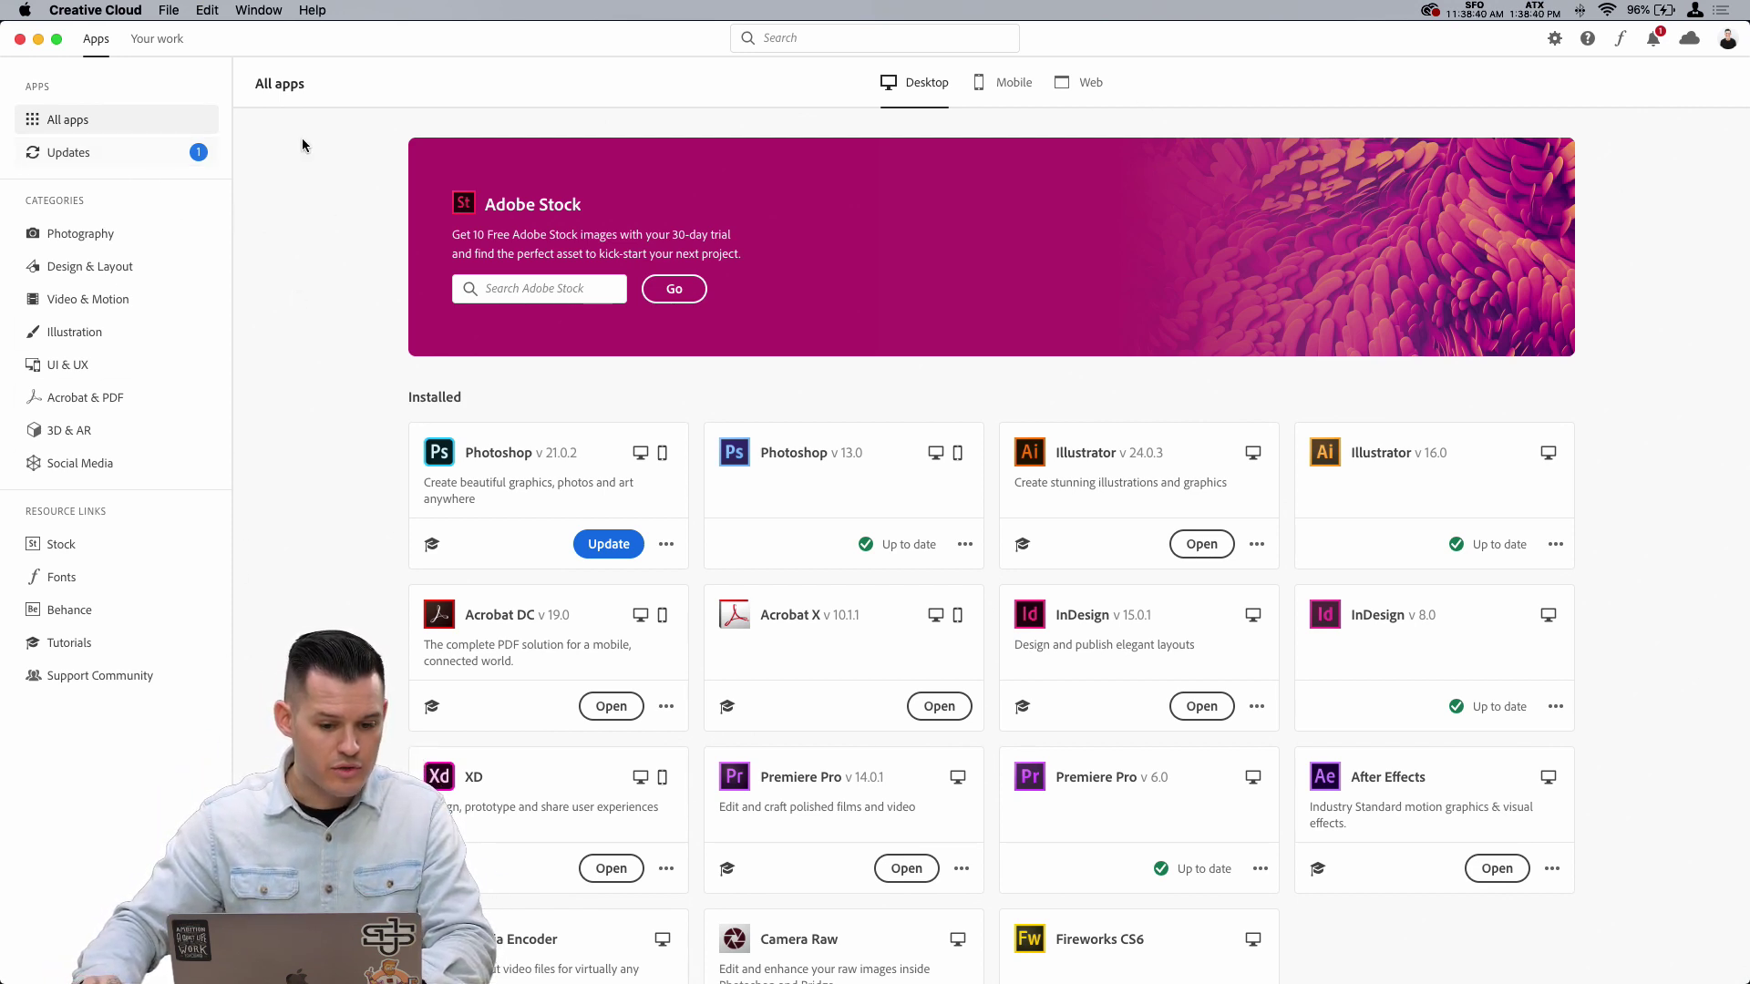
left_click(160, 42)
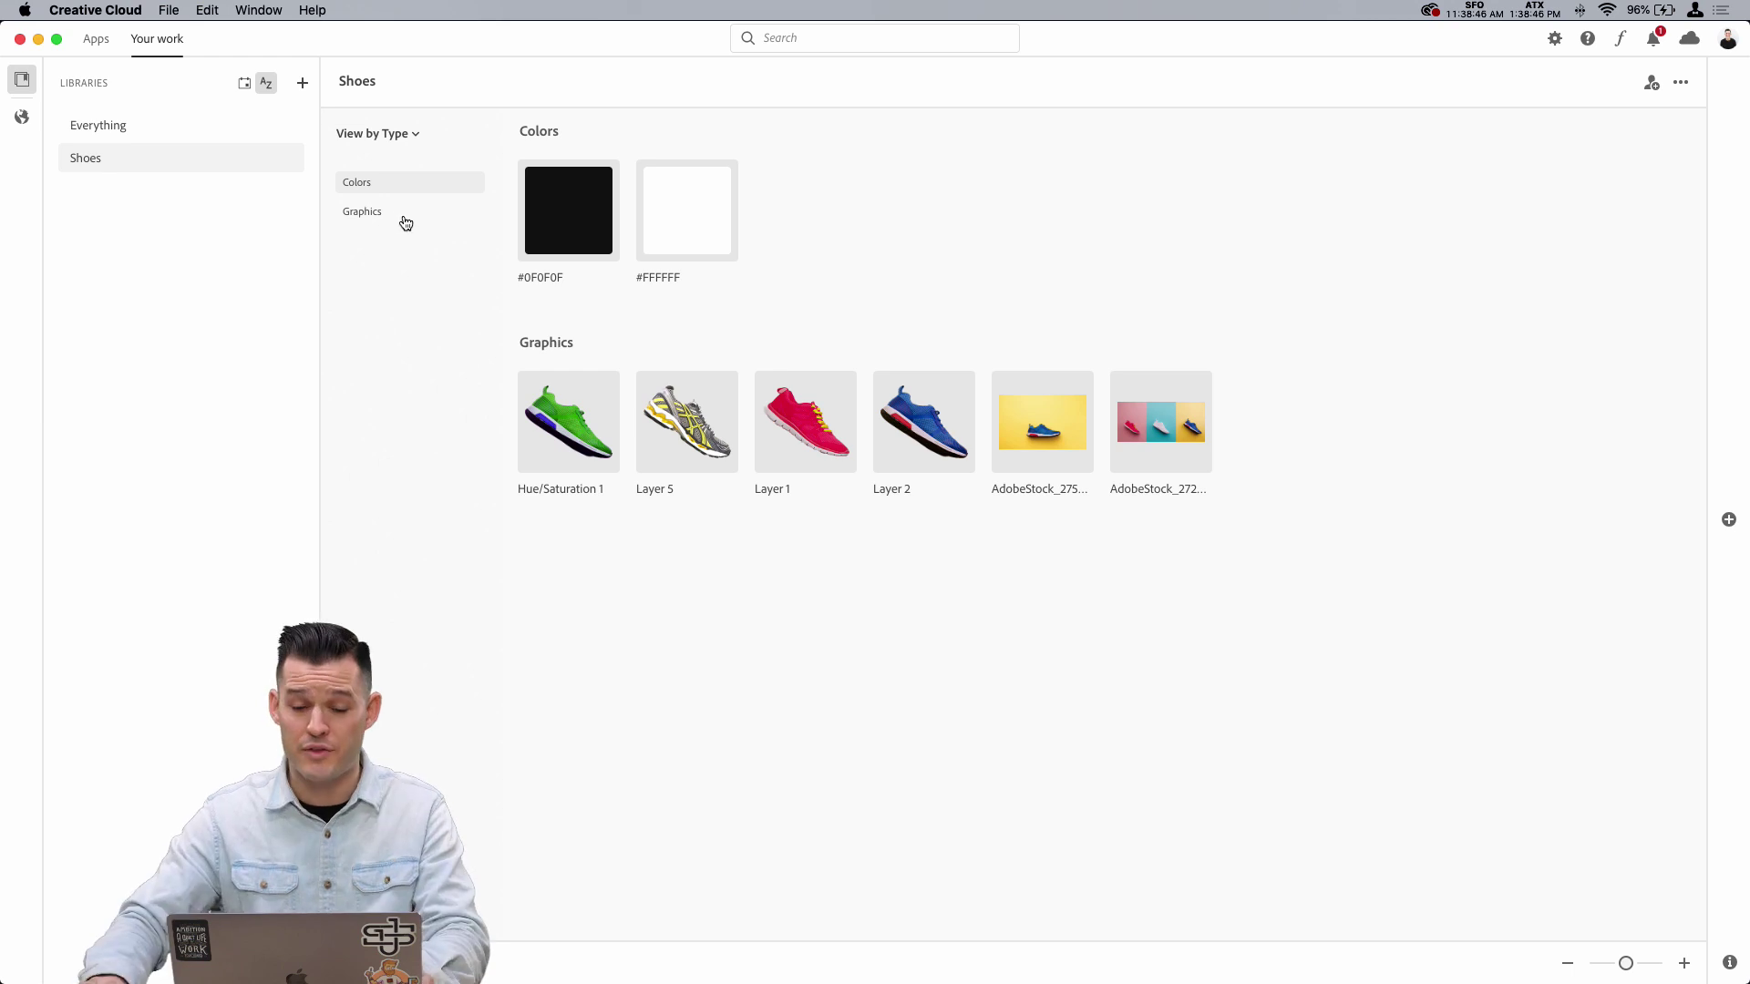
left_click(820, 458)
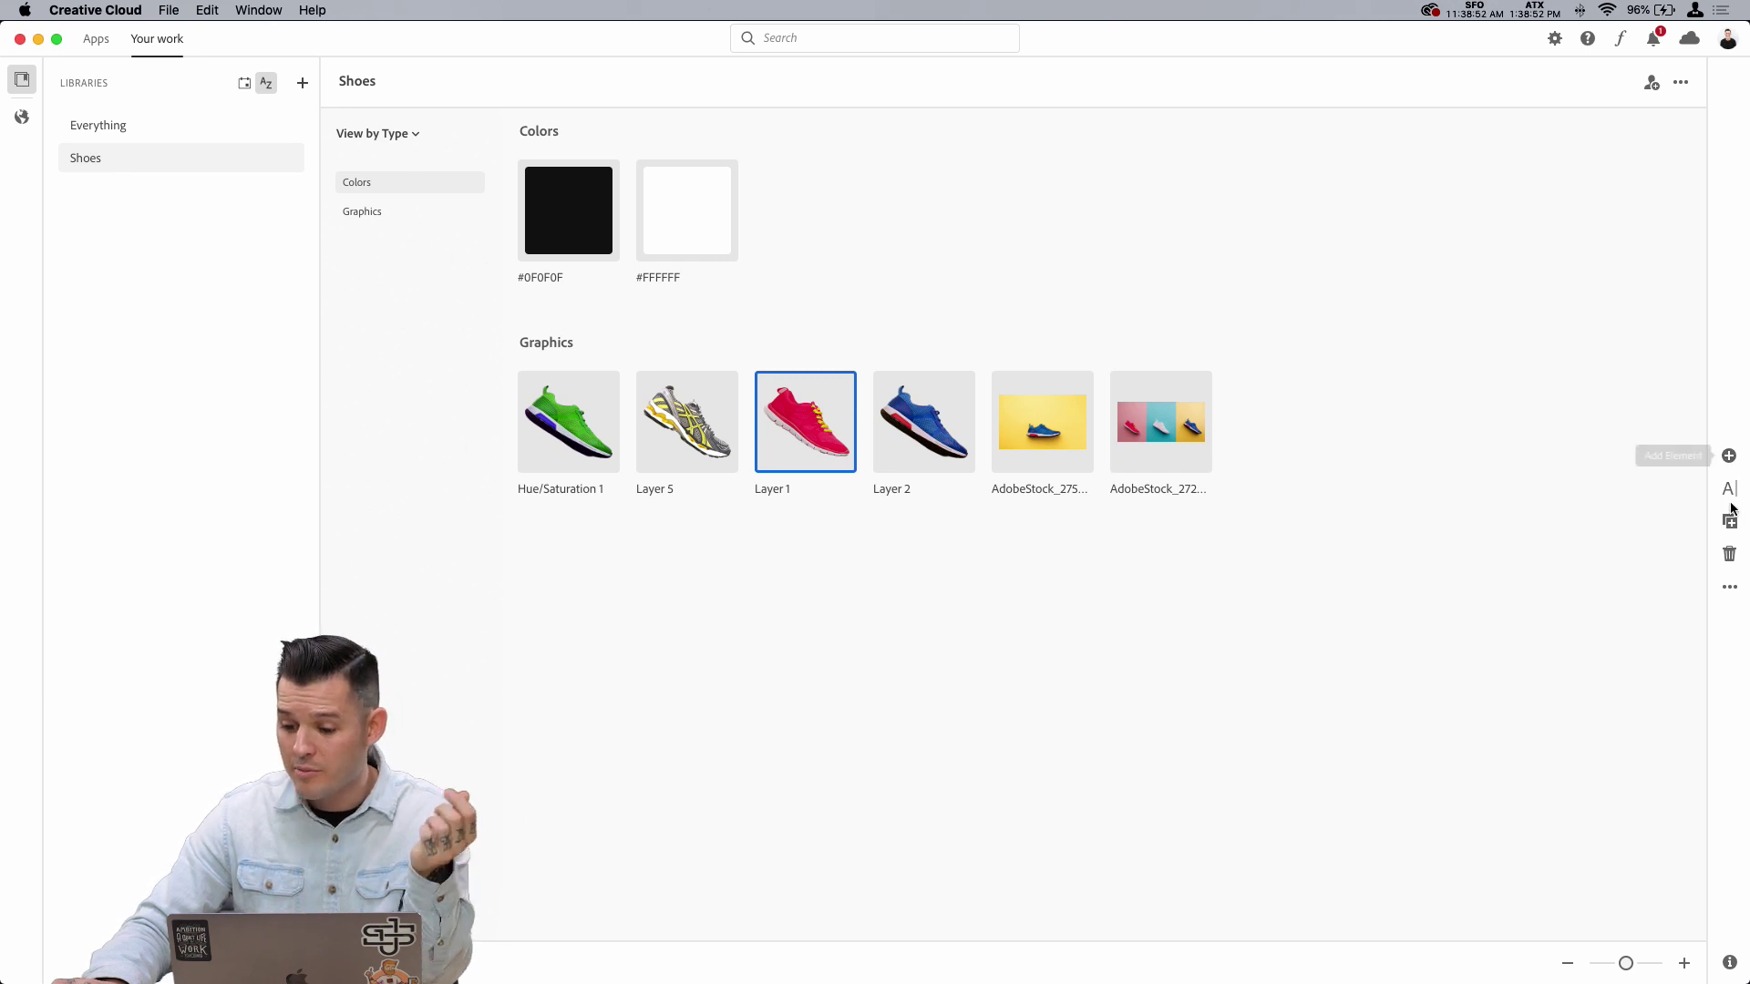
right_click(828, 421)
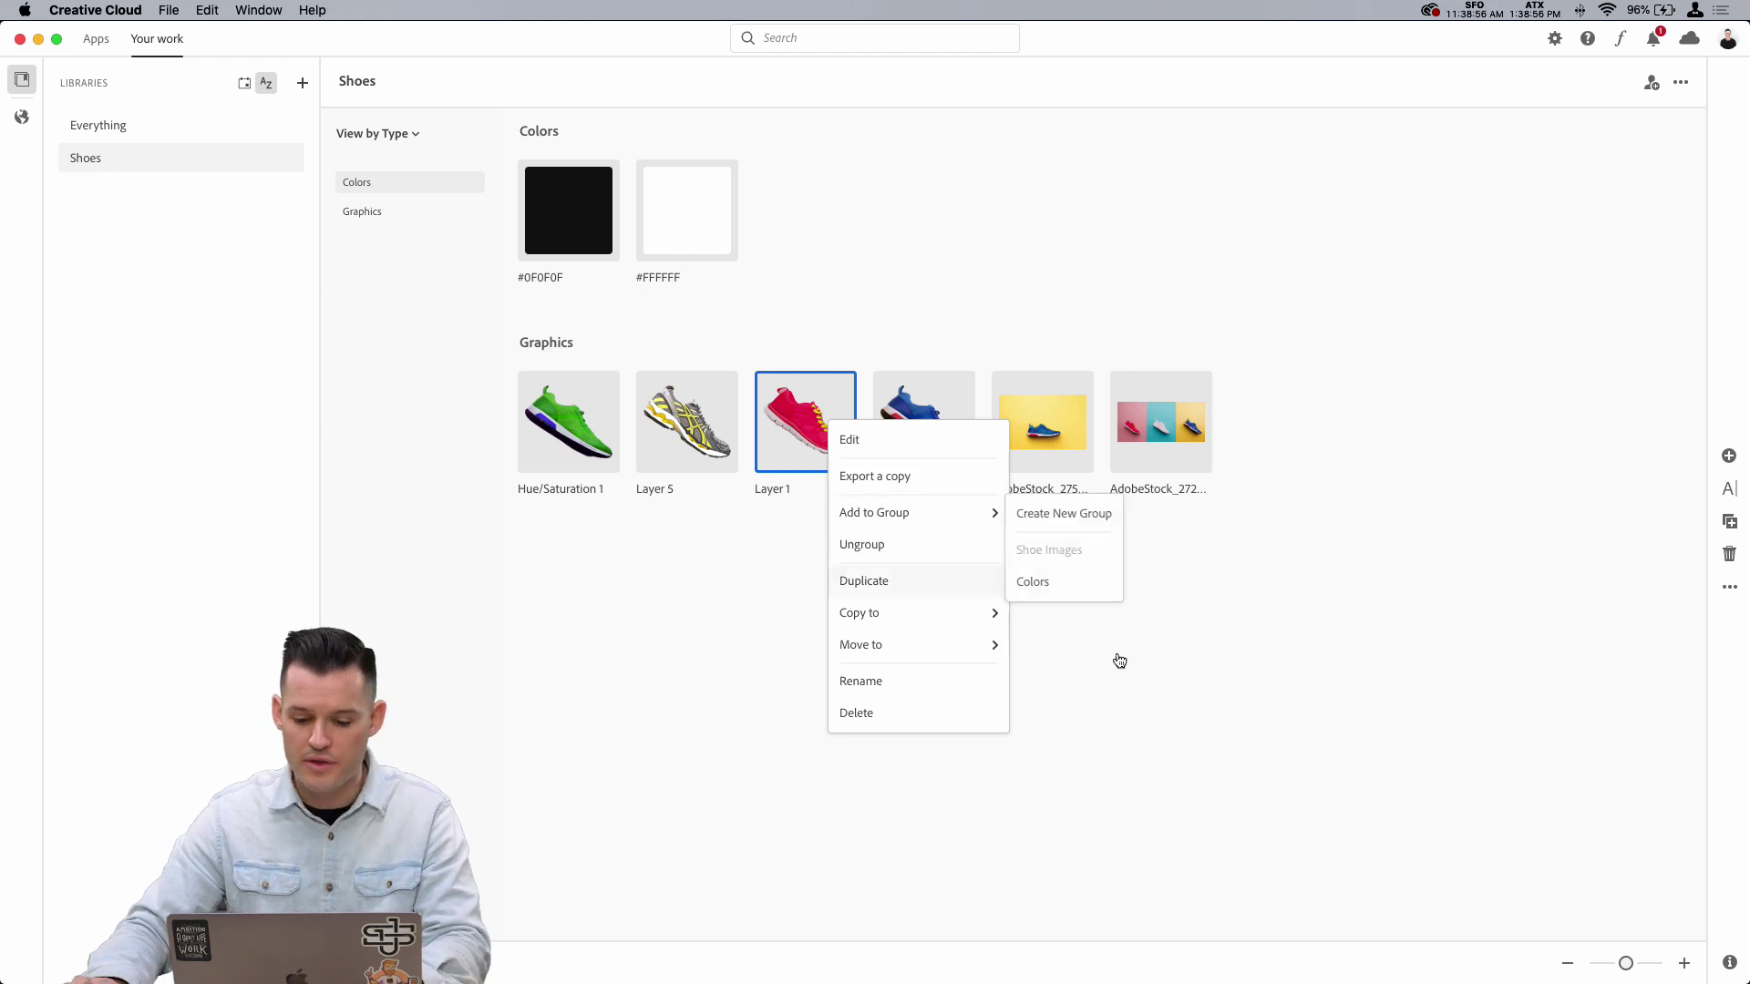
left_click(1228, 569)
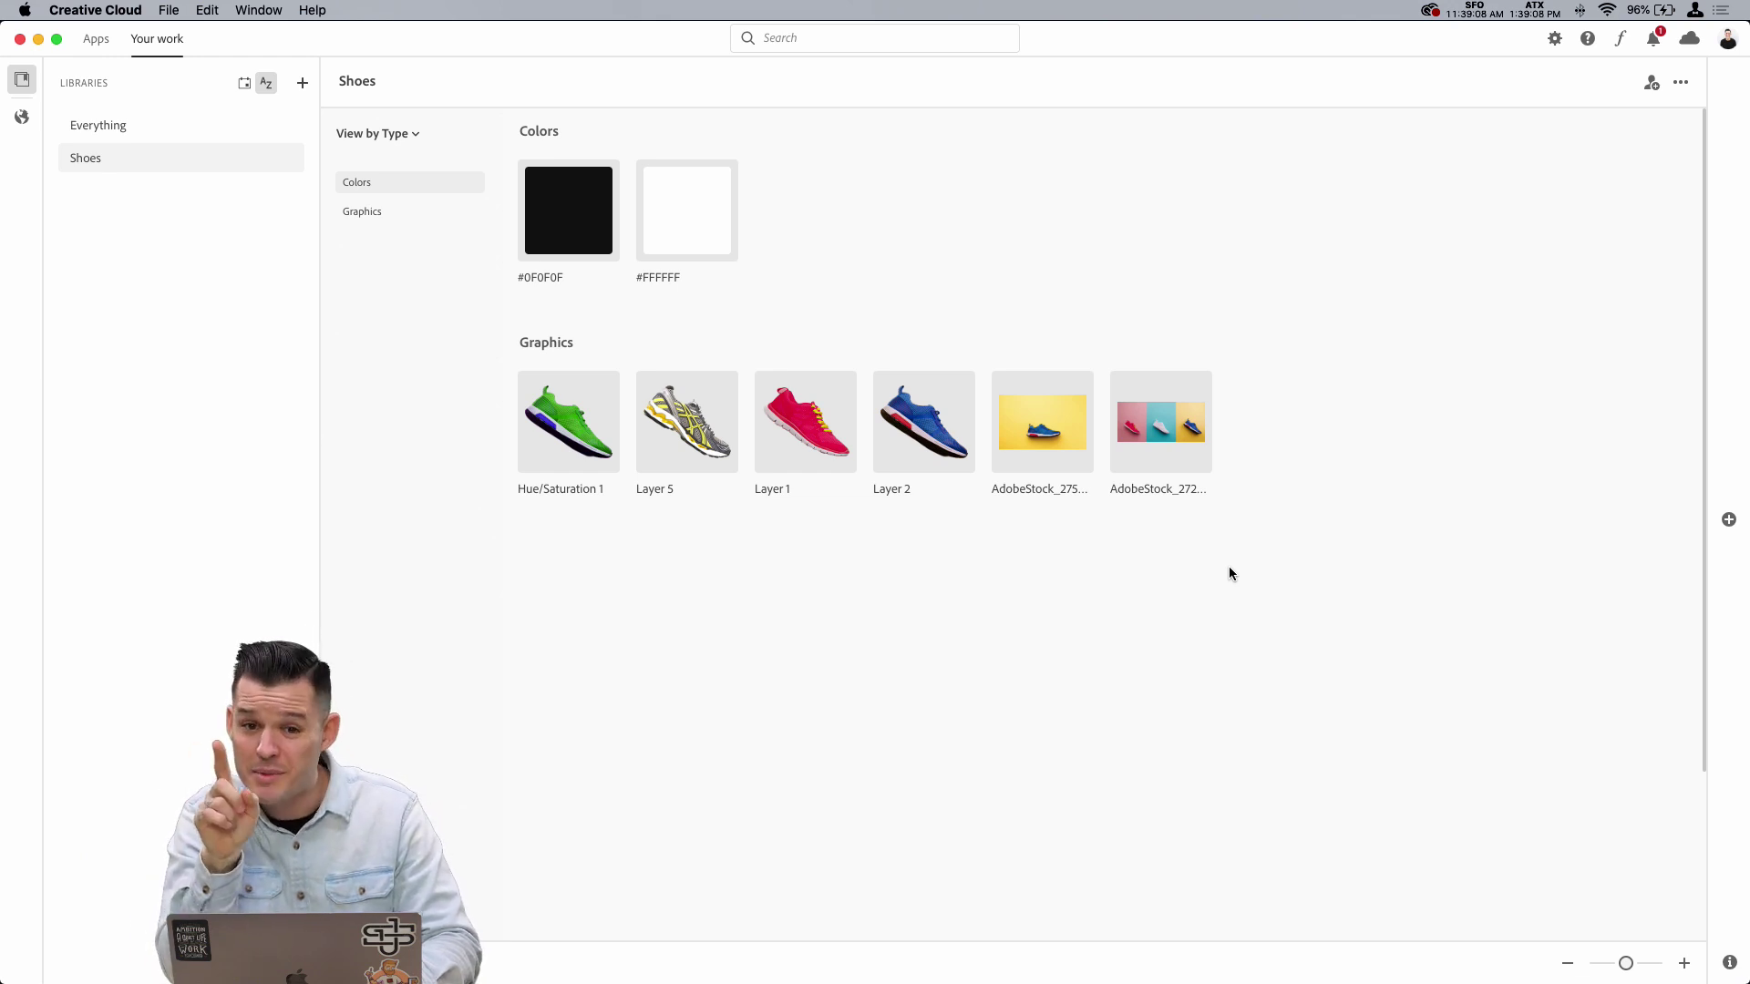
Step: Switch to Photoshop and look through the shoe layers in AdobeStock_272682633.psd
key("super+Tab")
key("super+Tab")
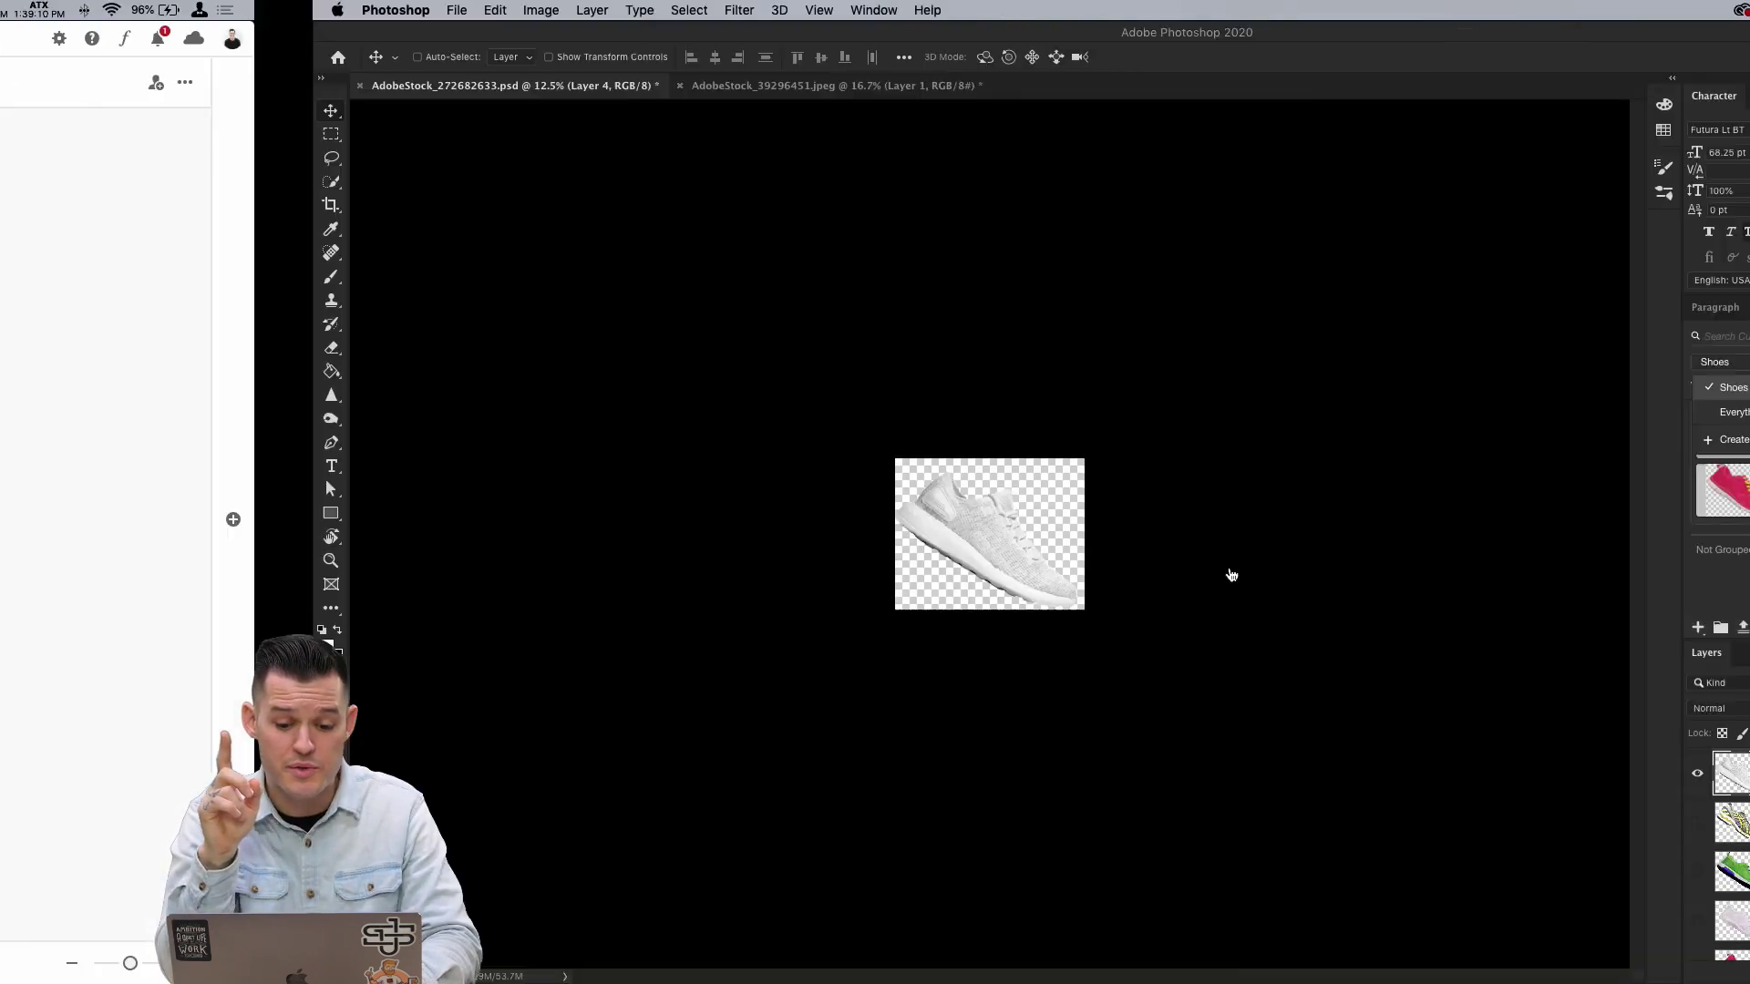
scroll(1512, 832, "down", 2)
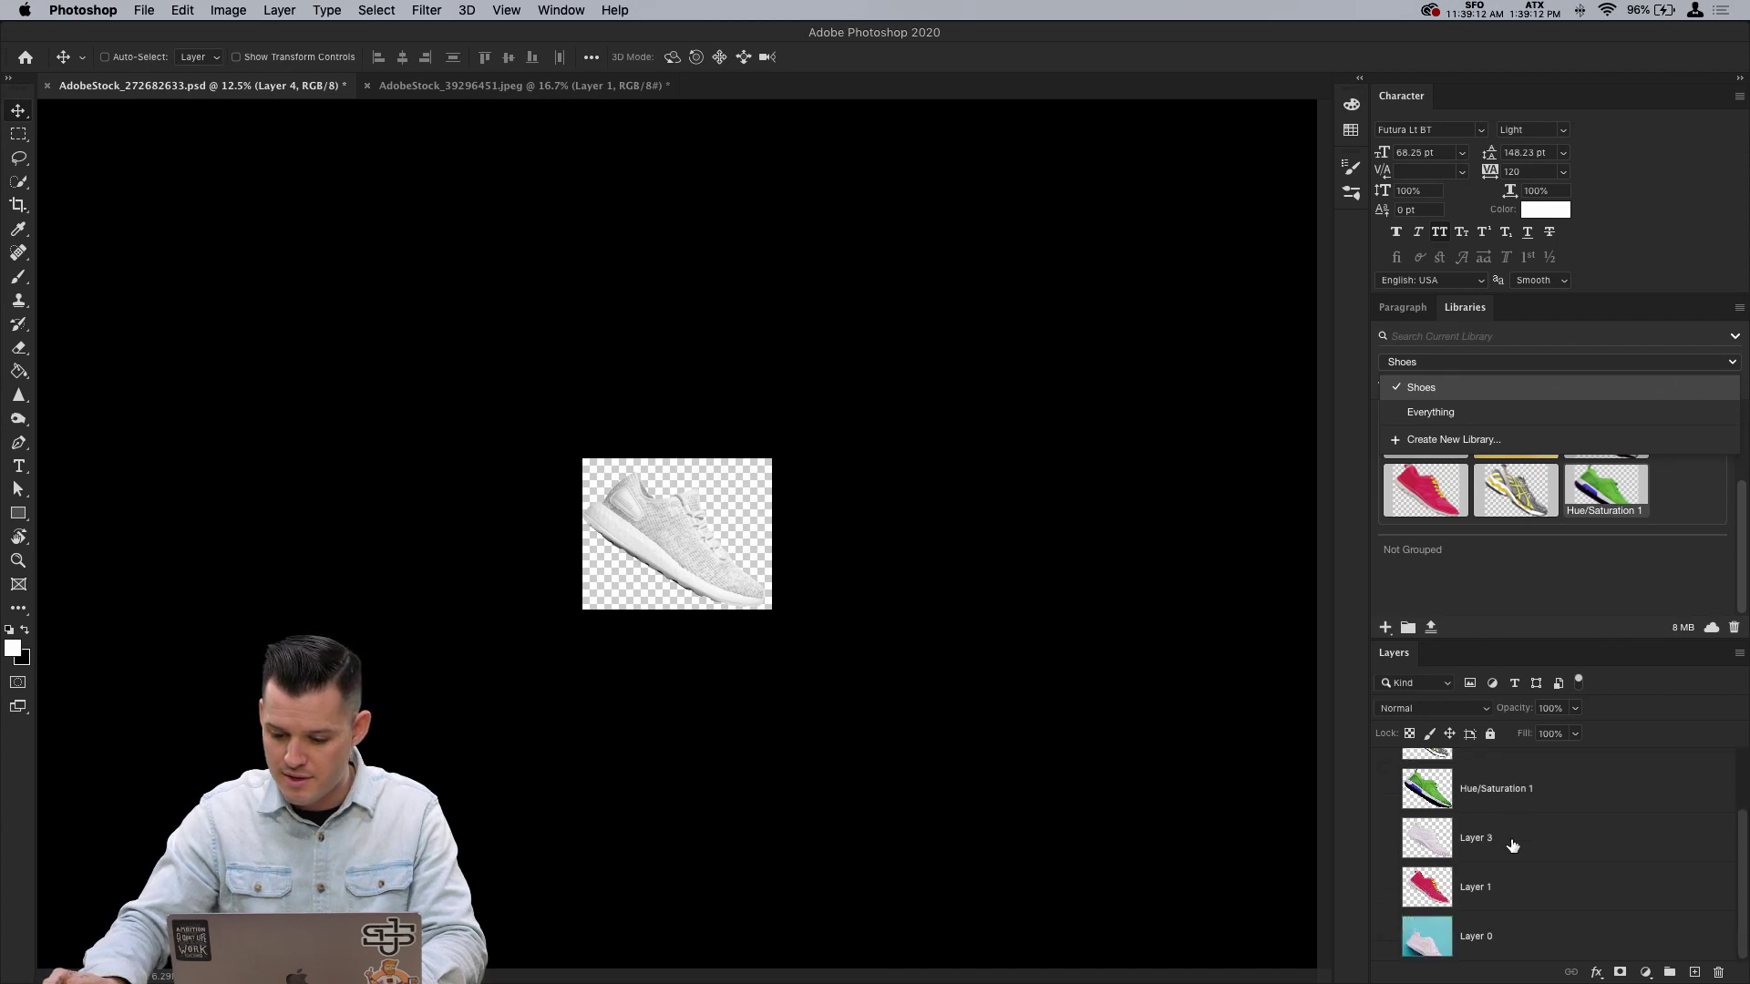
scroll(1512, 832, "up", 2)
scroll(1512, 832, "down", 2)
scroll(1513, 845, "up", 2)
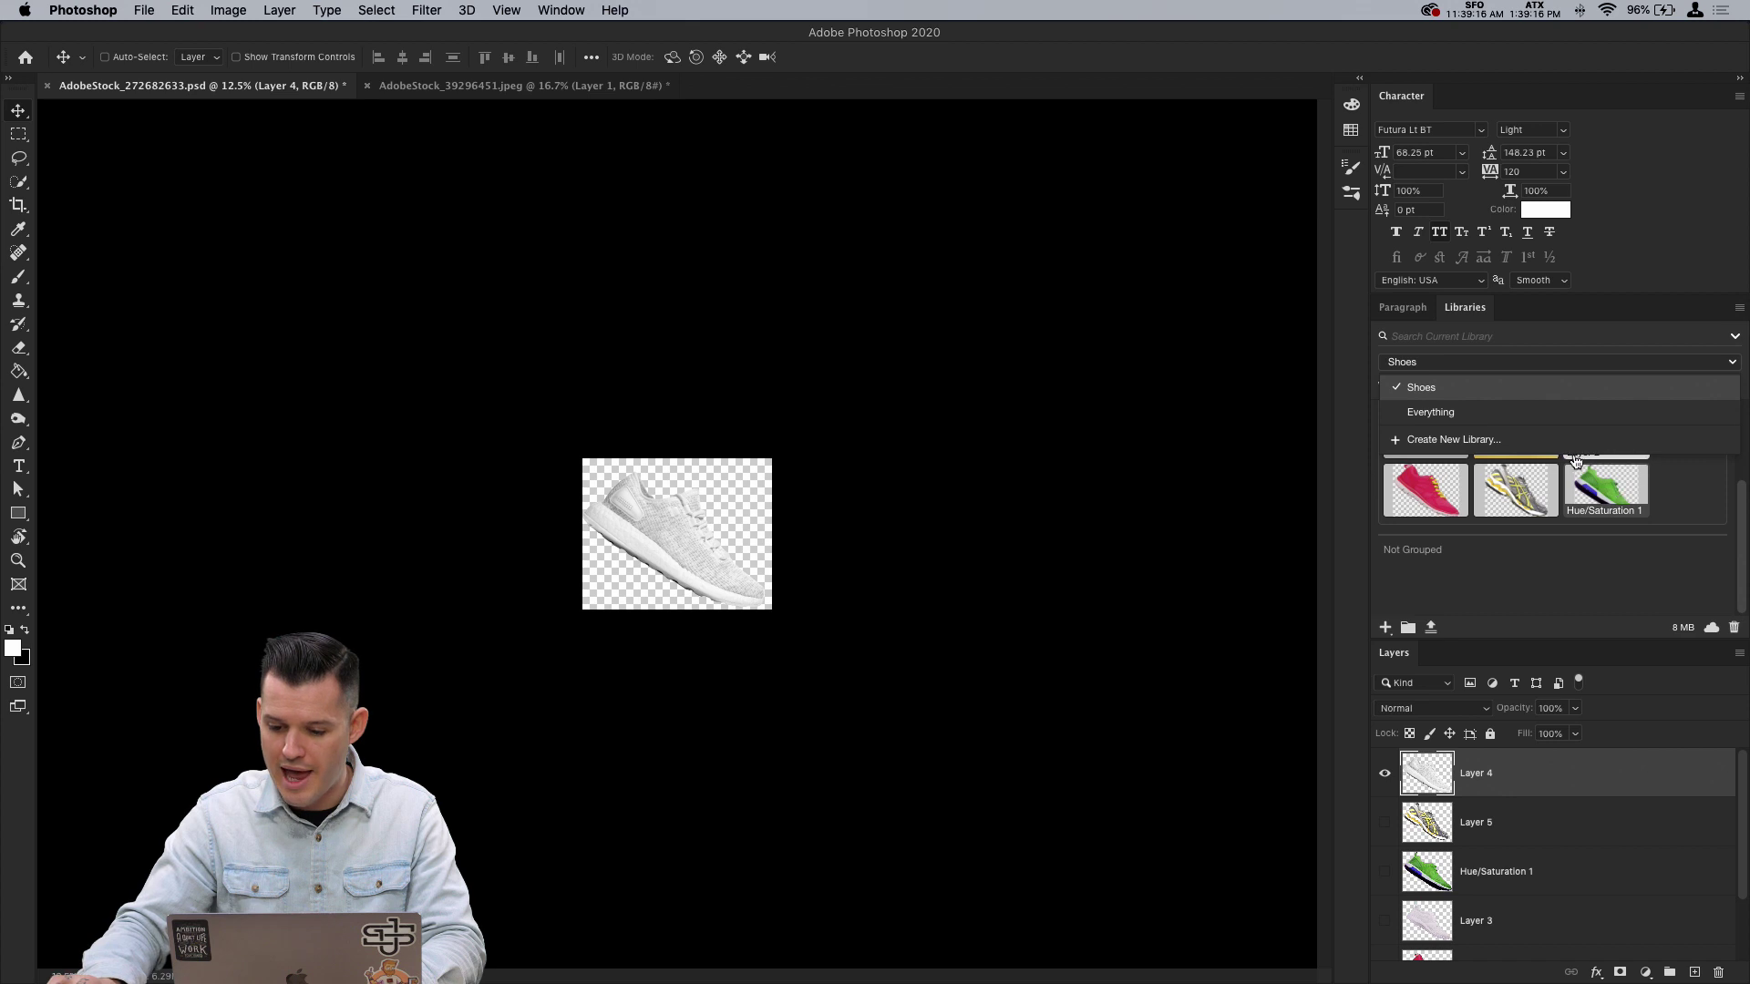
Step: Add the white shoe, Layer 4, to the image group of the Shoes library and switch back to XD
left_click(1667, 570)
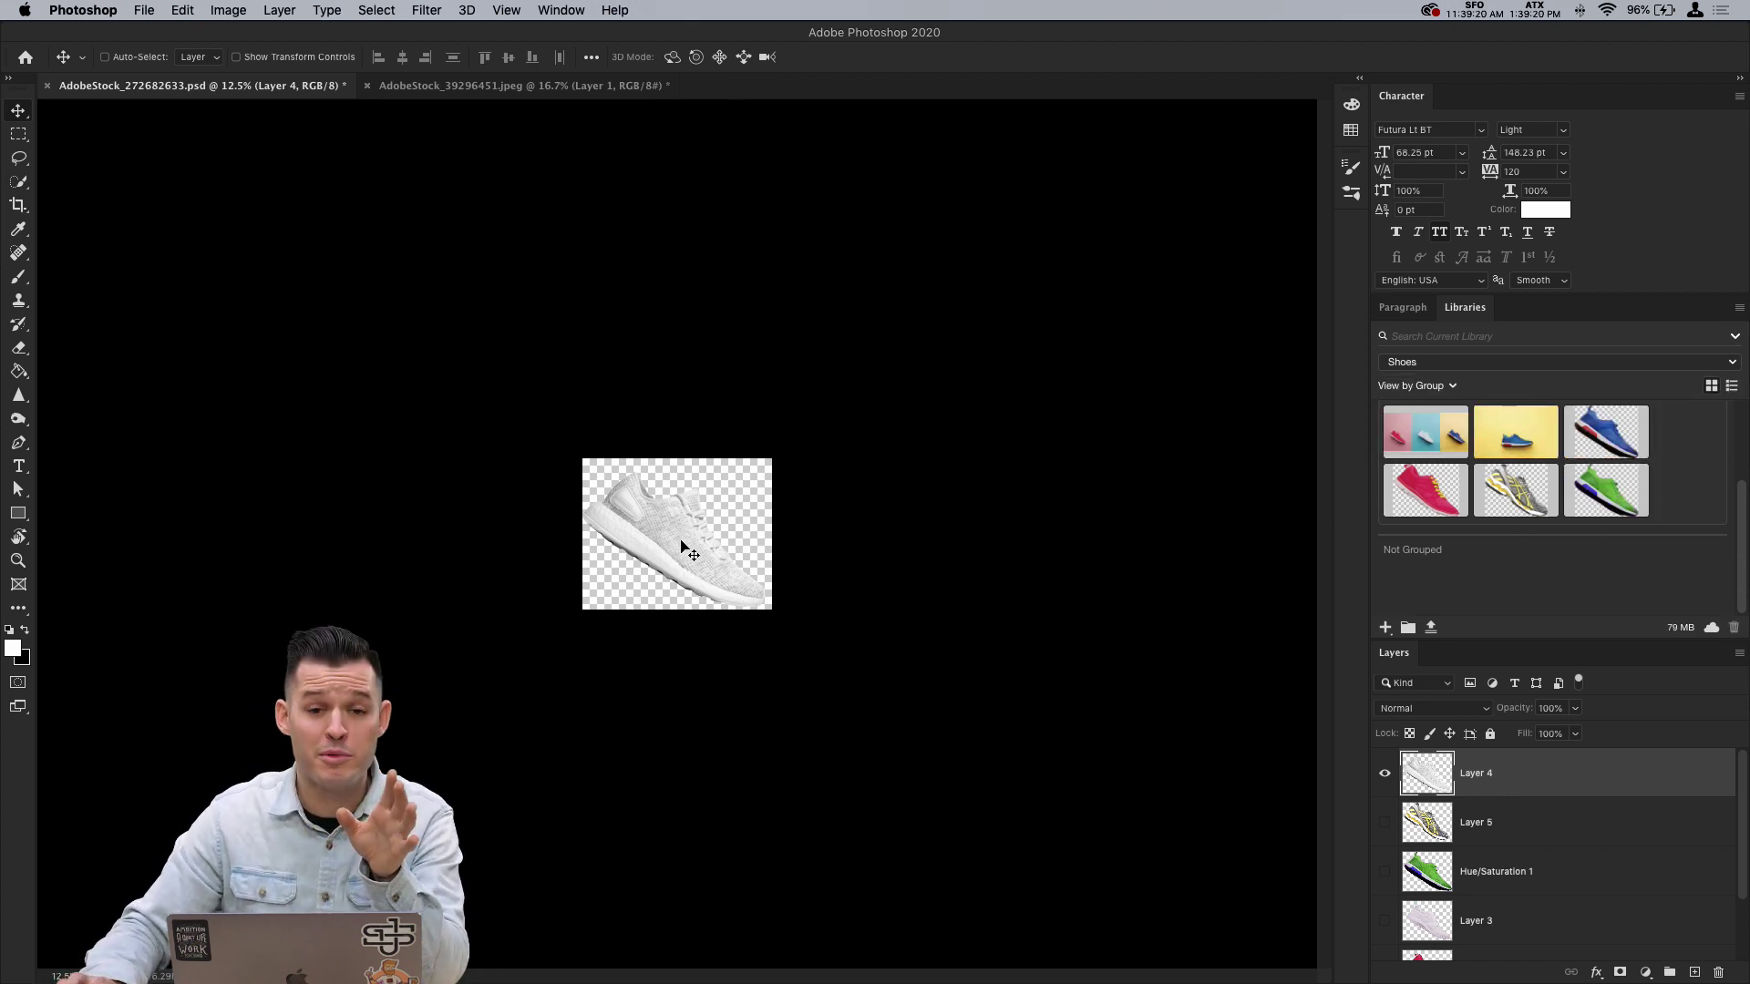
left_click_drag(682, 543, 1675, 475)
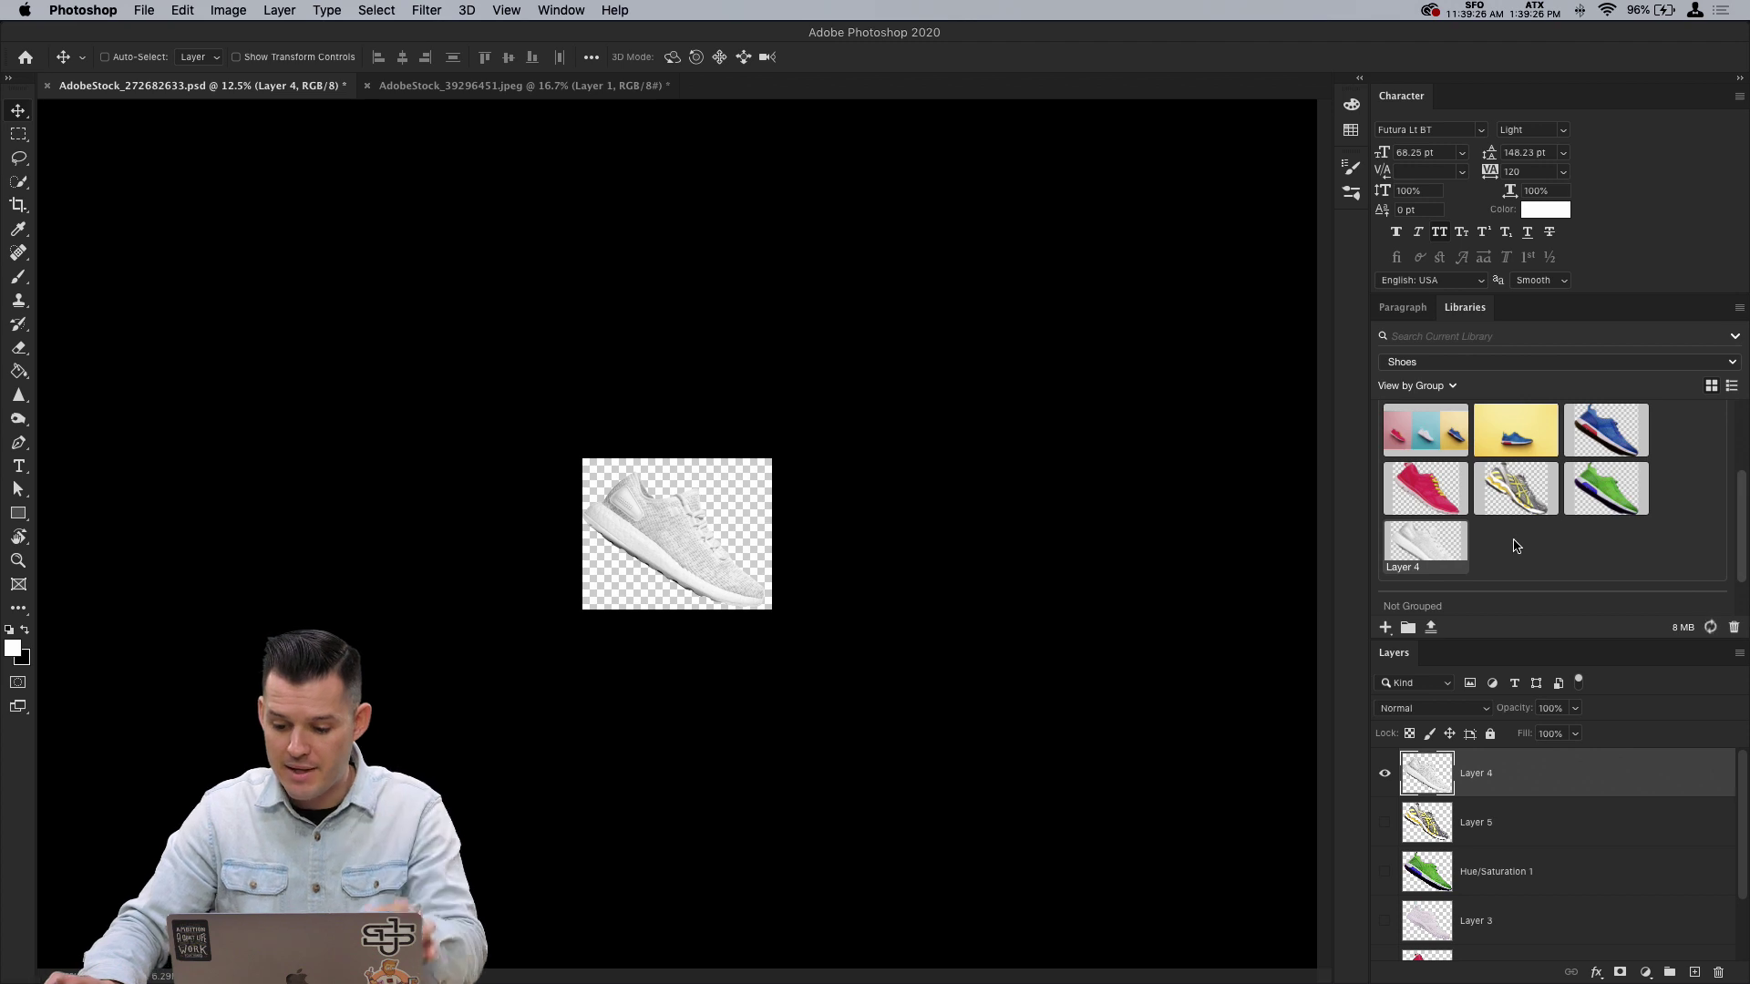
key("super")
key("super+Tab")
key("super+Tab")
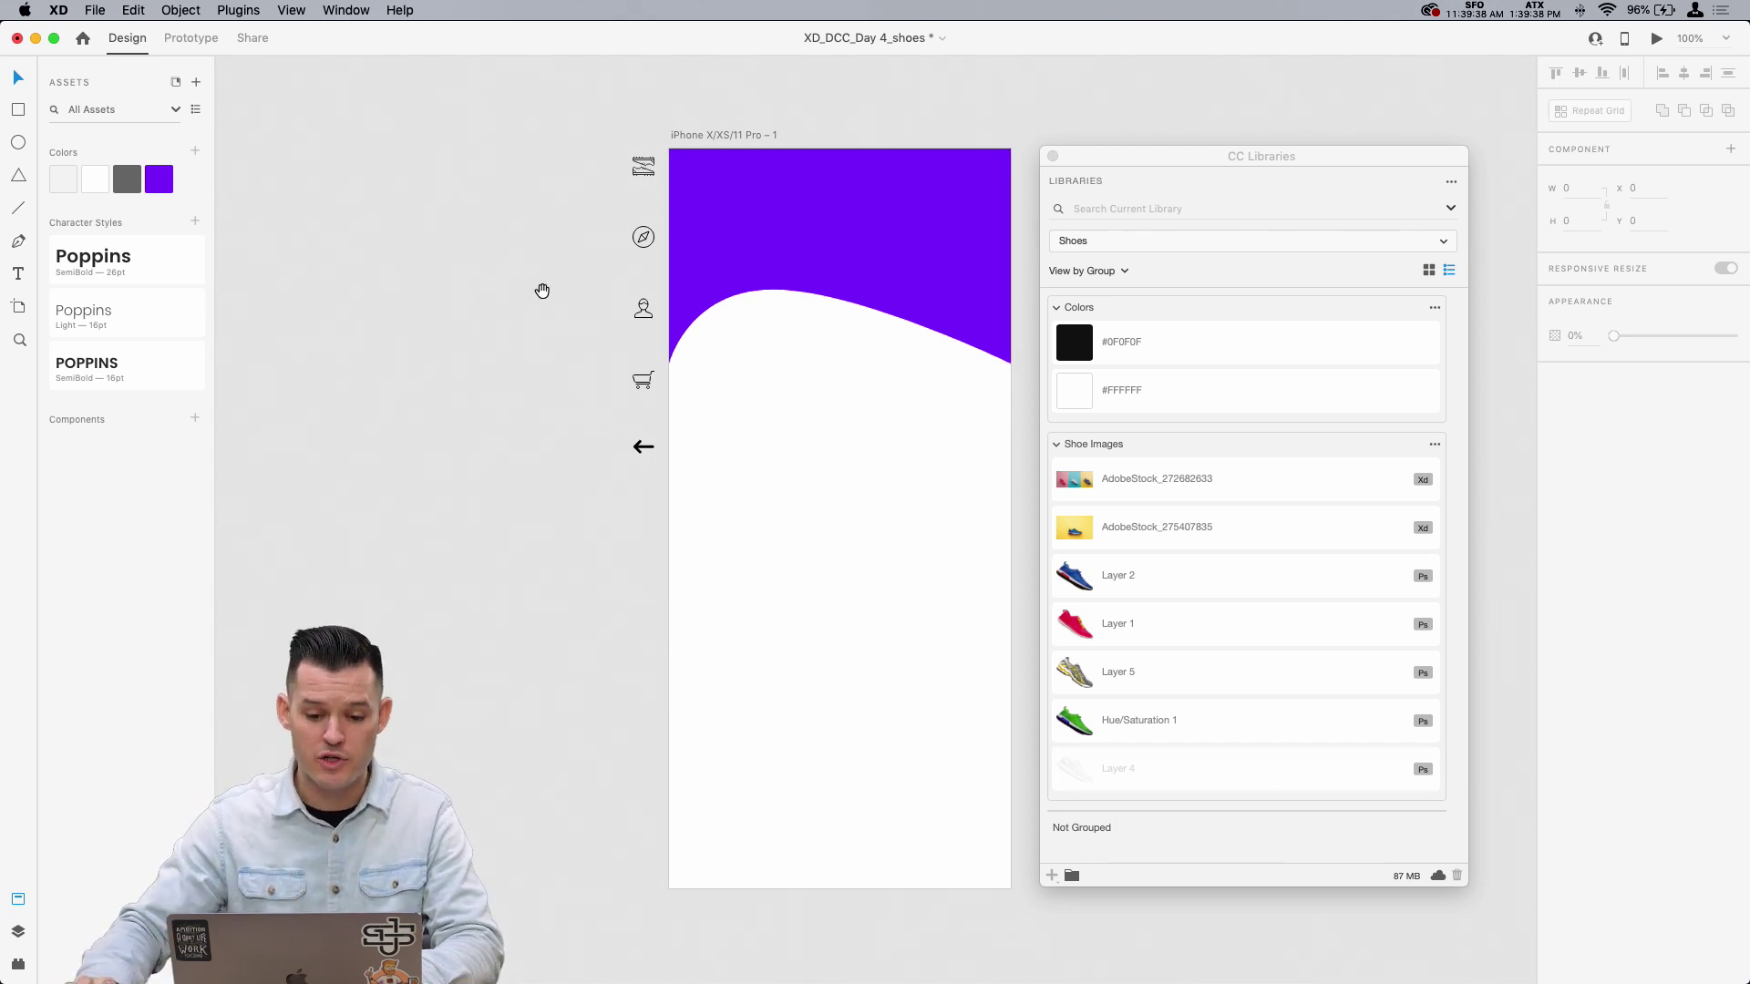
Step: Add the placeholder text "dsd" in the white area of the phone artboard, just below the purple curve
scroll(492, 295, "right", 3)
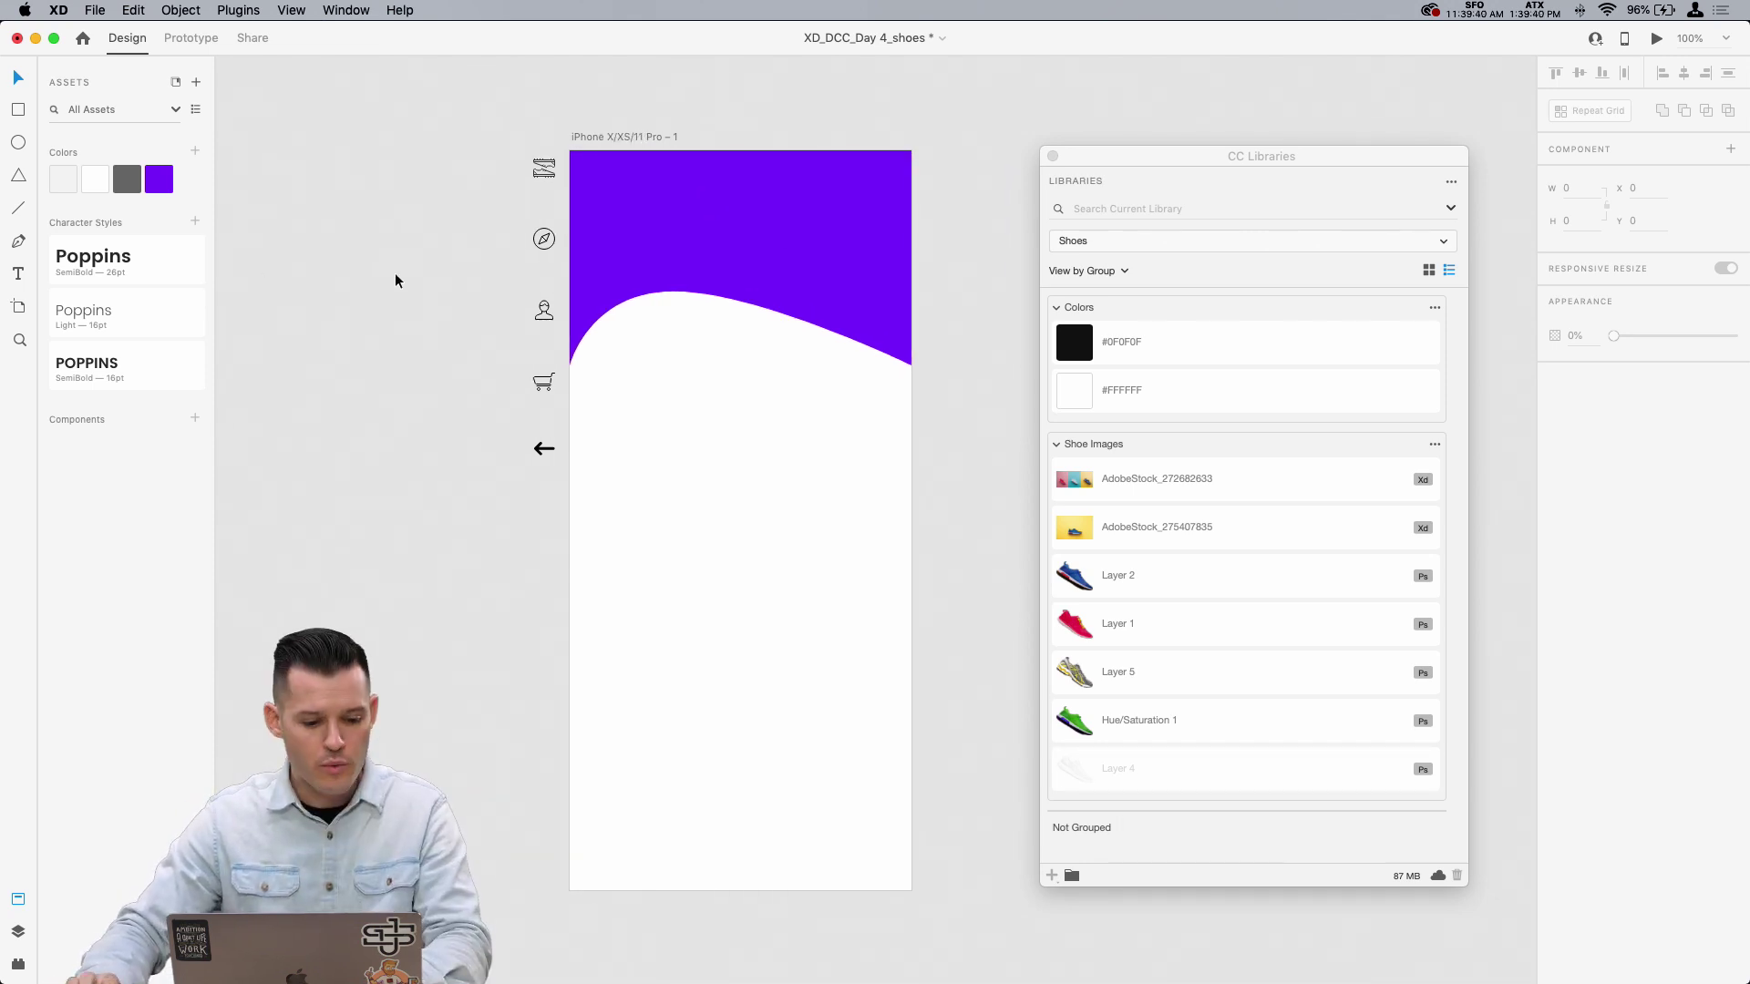
left_click(128, 265)
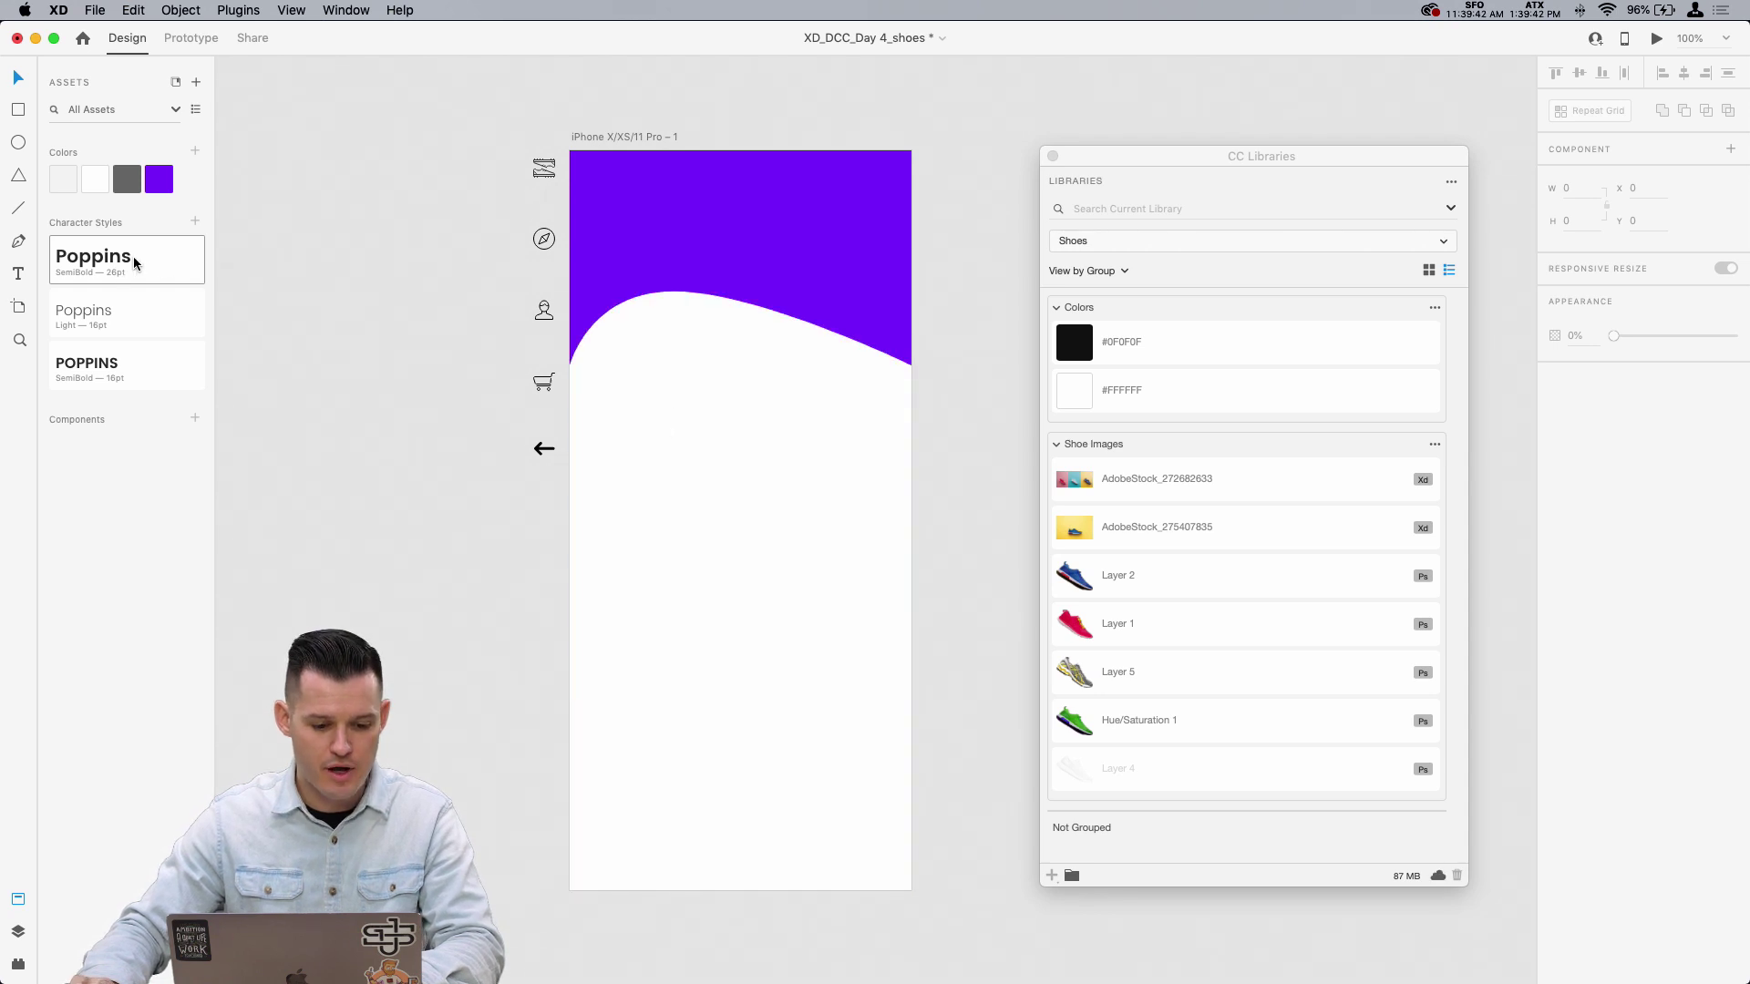
left_click(695, 395)
key("t")
left_click(609, 408)
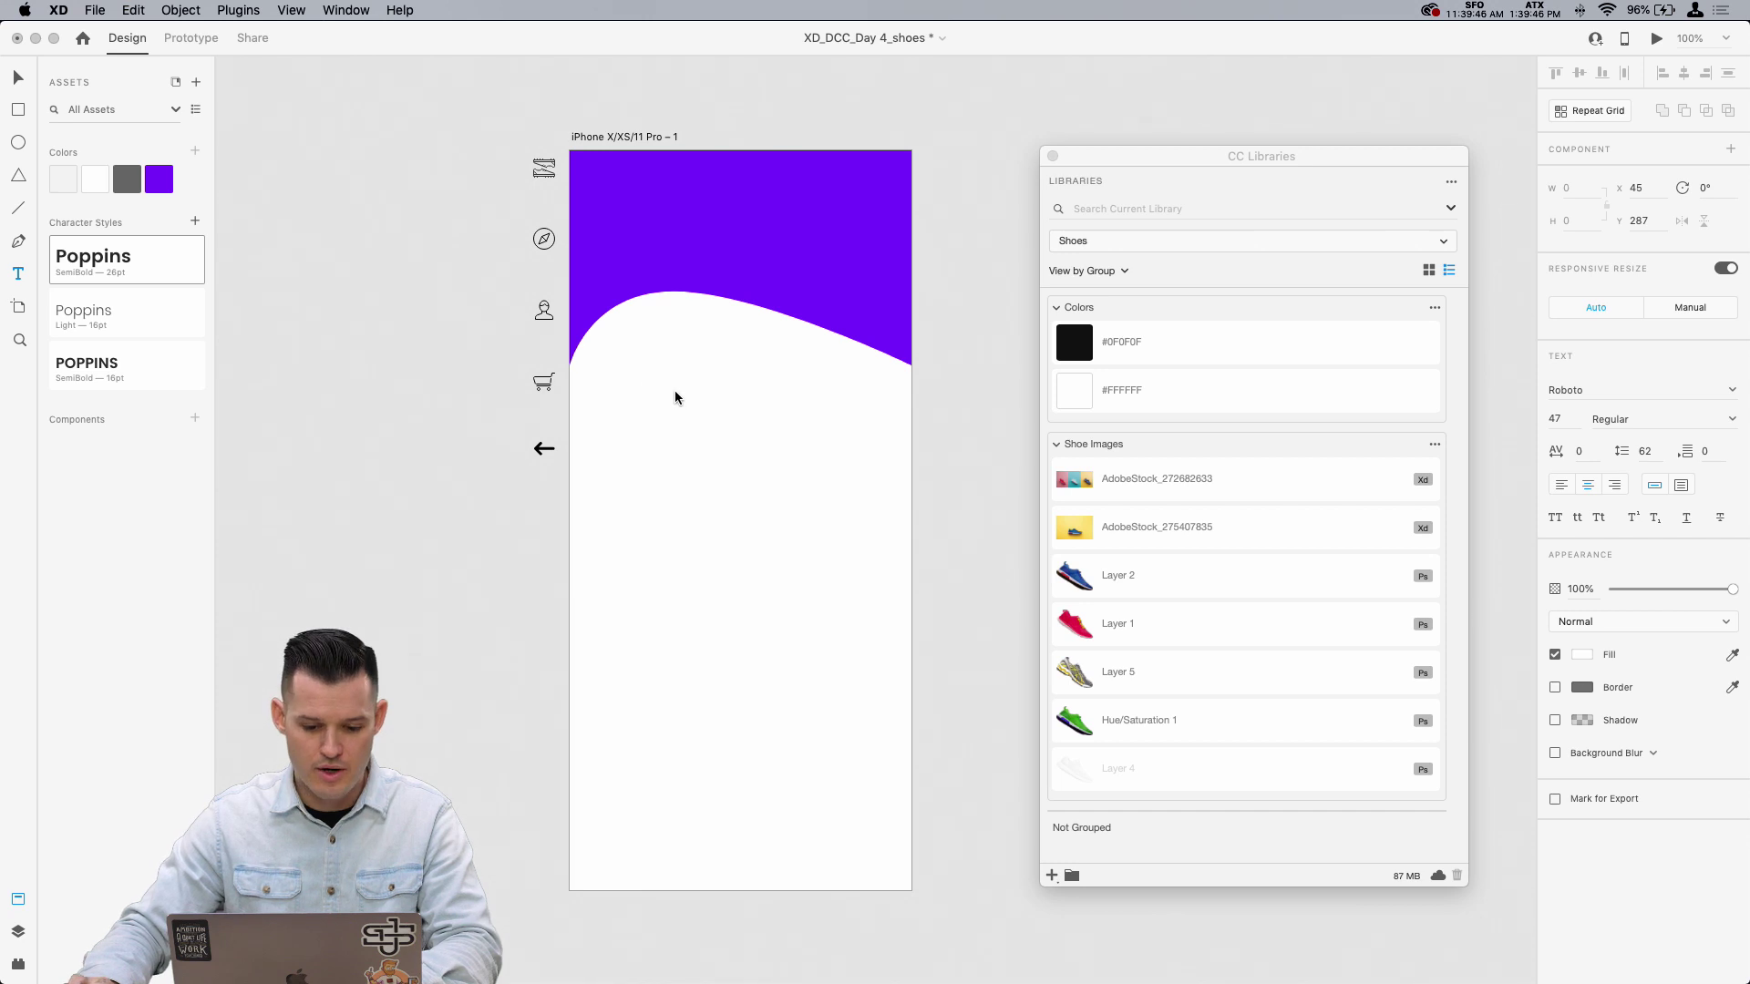
type("did")
left_click(18, 82)
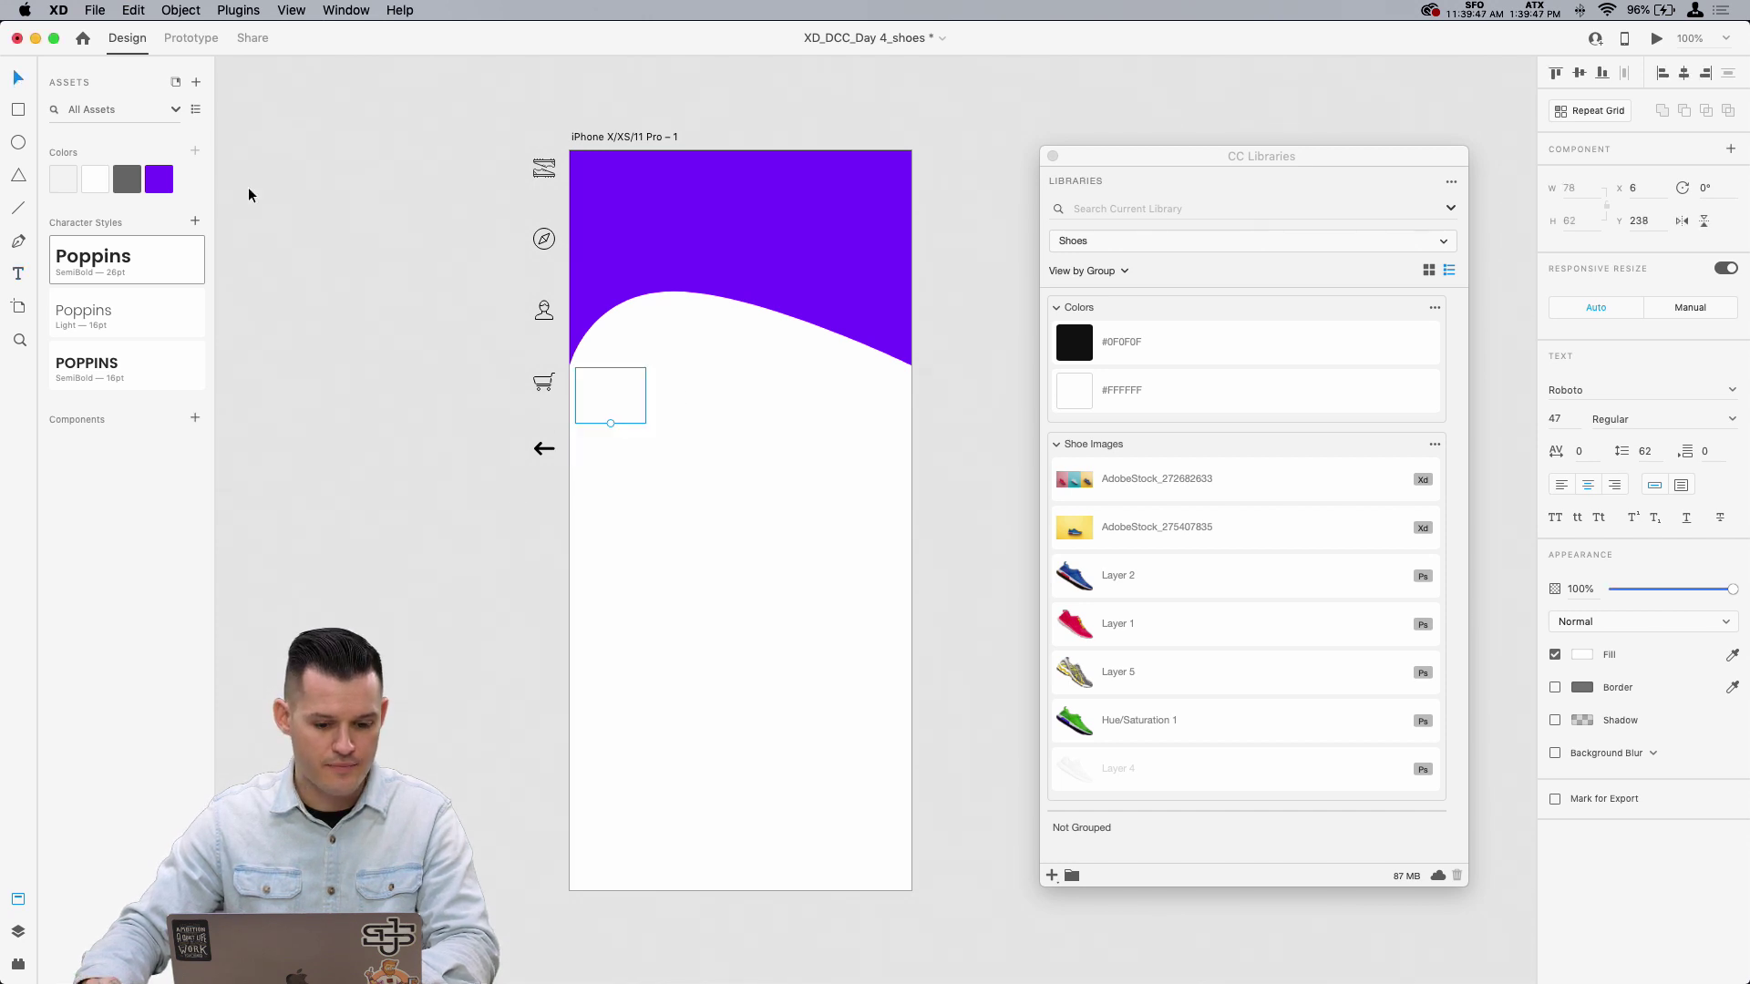
left_click_drag(611, 411, 630, 412)
Step: Set the fill of the placeholder text "dsd" to black
double_click(629, 397)
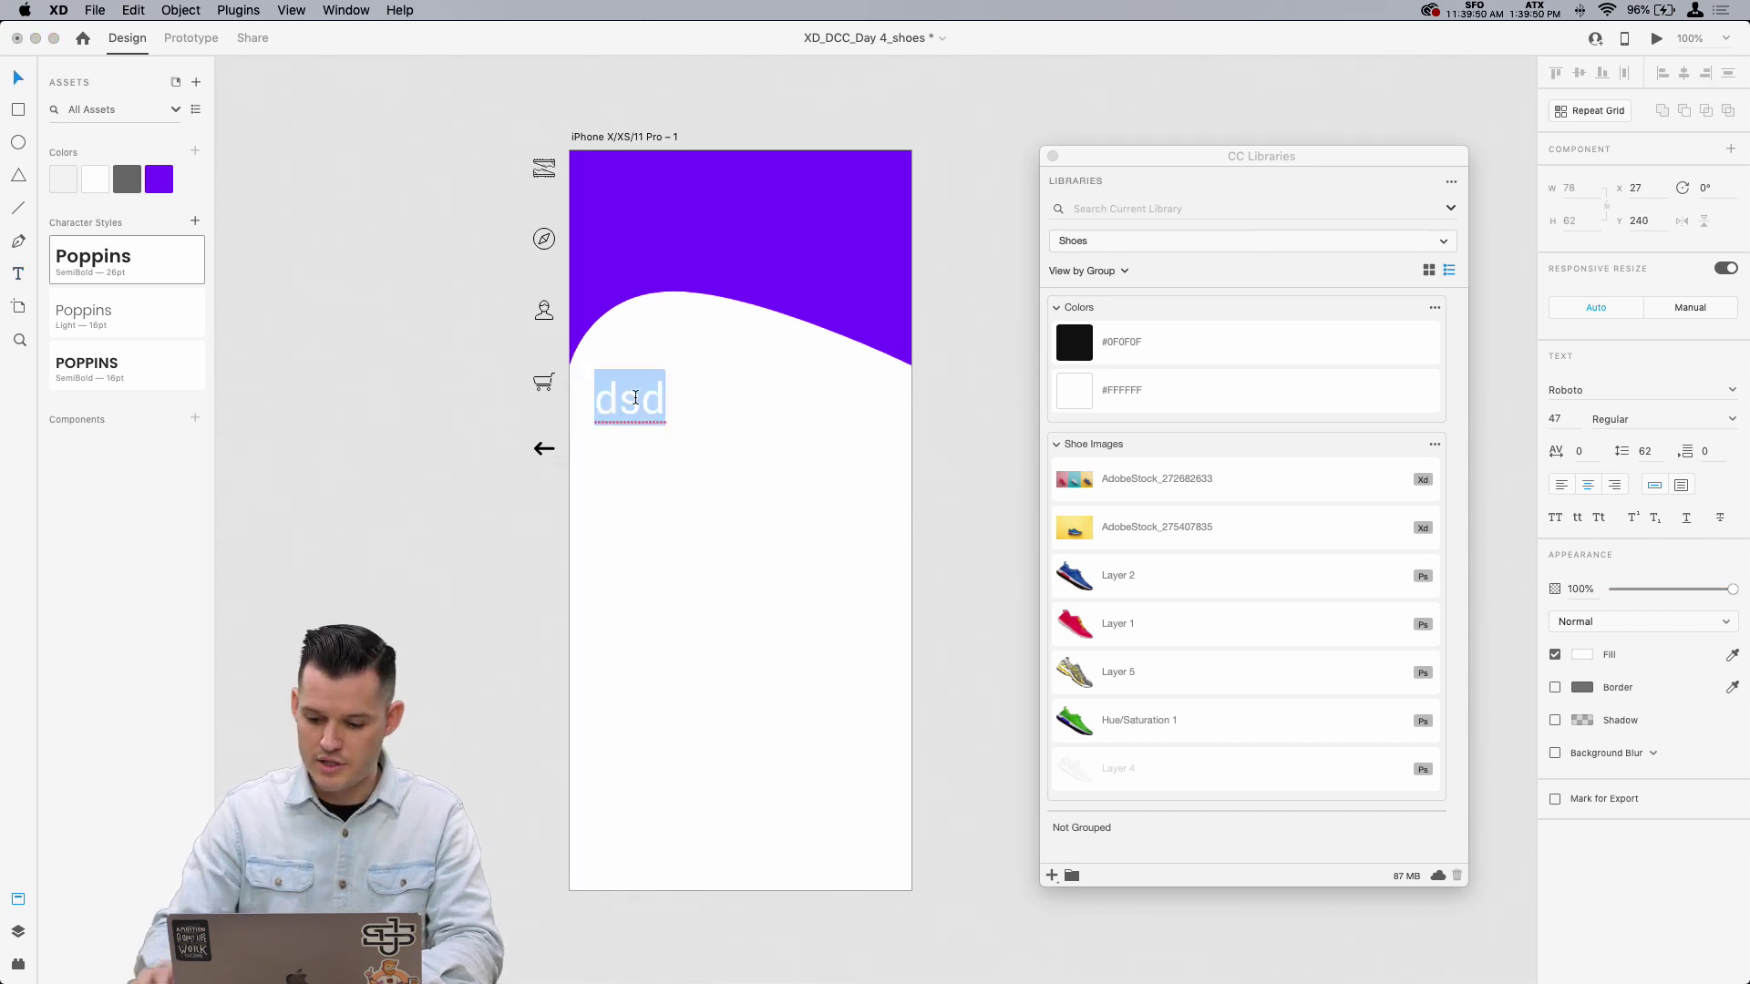
left_click(1583, 655)
left_click(1502, 693)
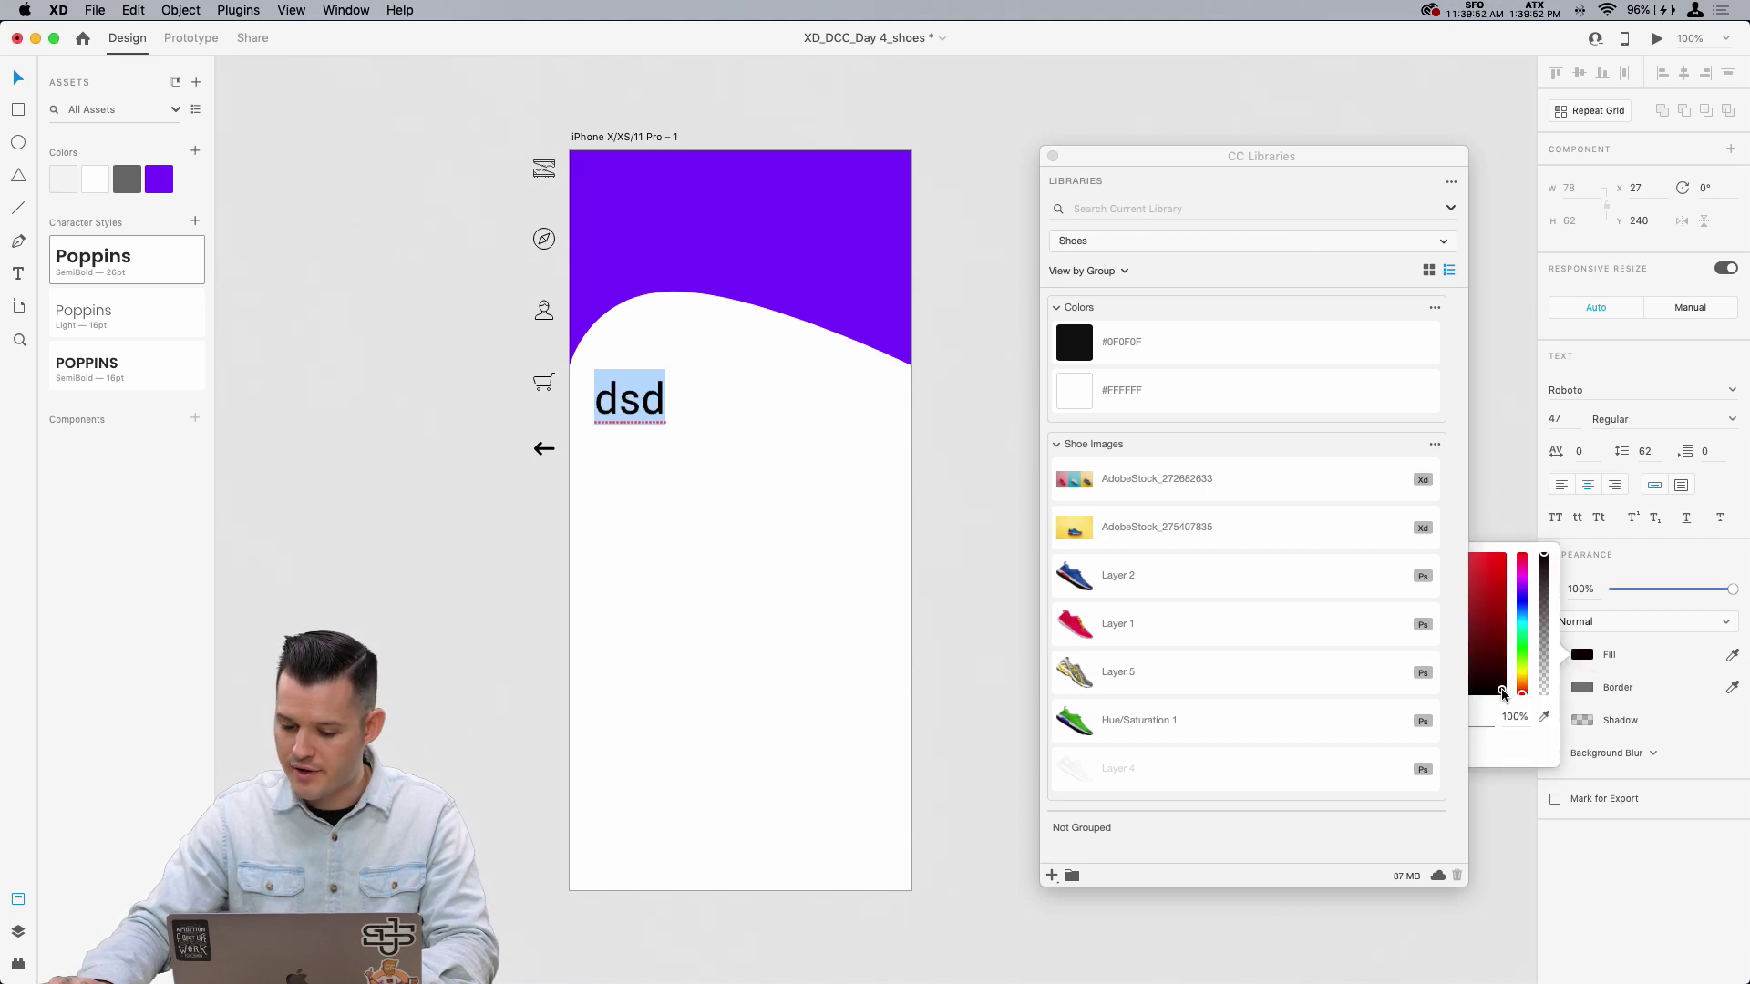
key("Escape")
Step: Duplicate the placeholder text twice below and apply the Poppins SemiBold 26pt, Light 16pt and uppercase SemiBold 16pt character styles in descending order
left_click_drag(648, 410, 653, 632)
left_click(651, 406)
left_click(144, 274)
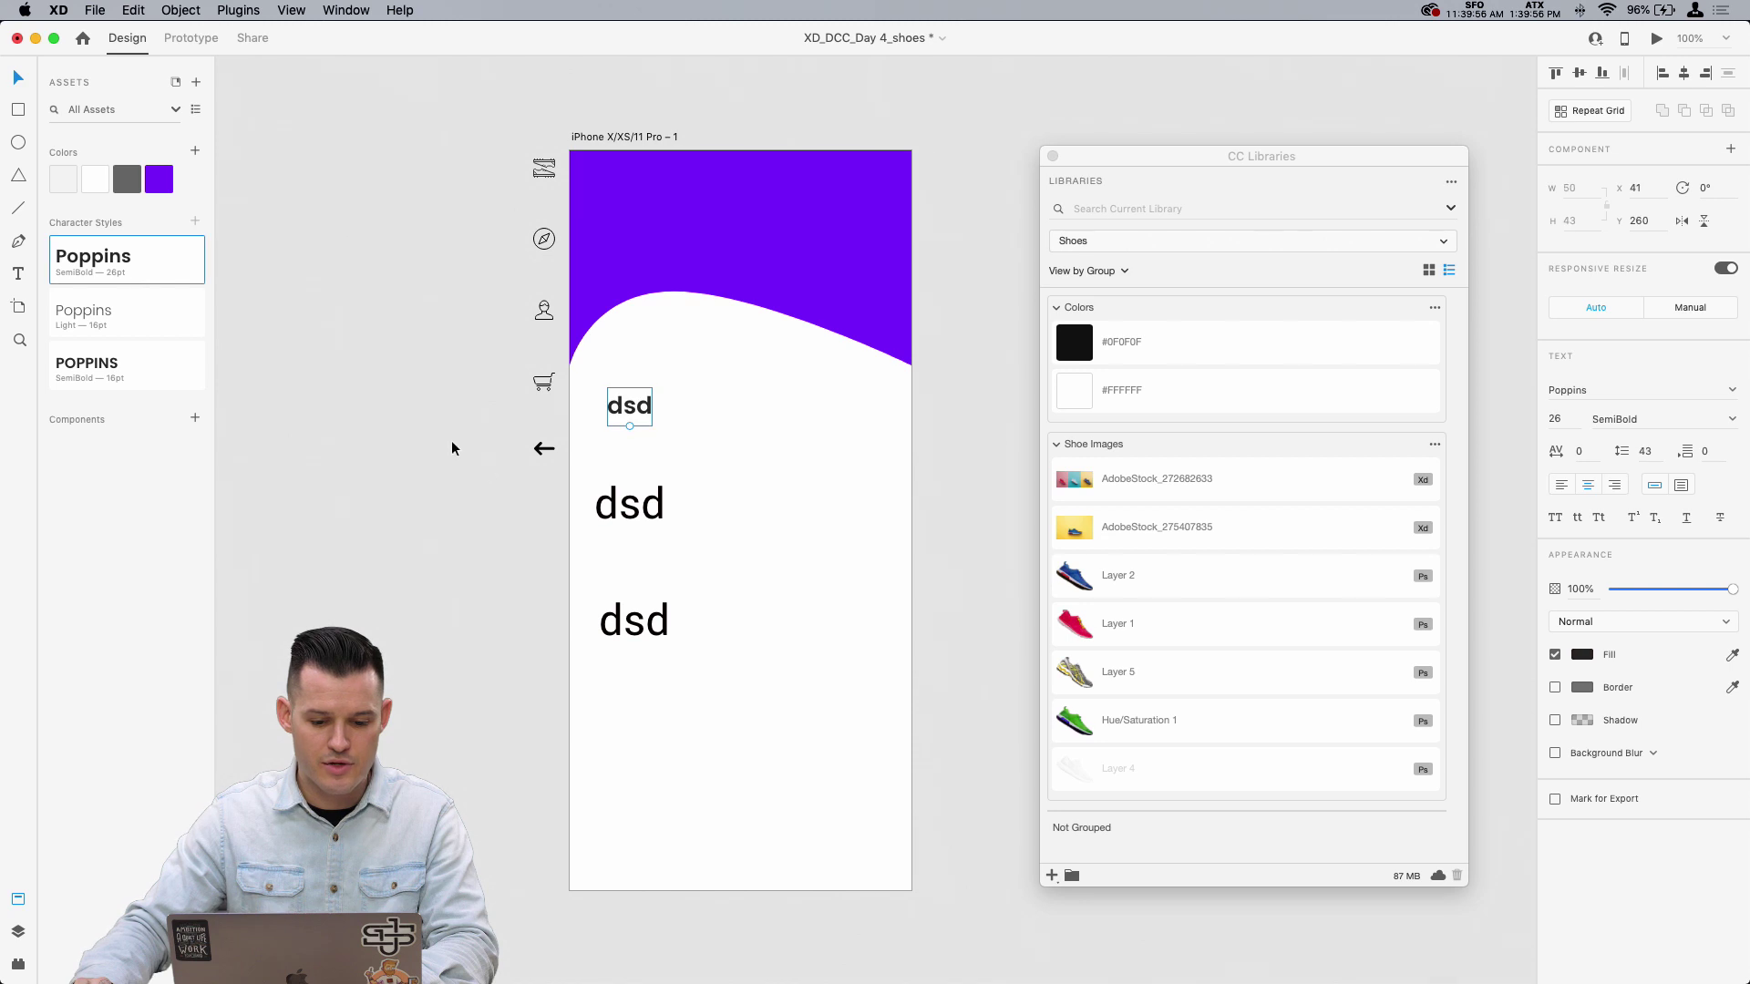
left_click(629, 510)
left_click(146, 319)
left_click(626, 638)
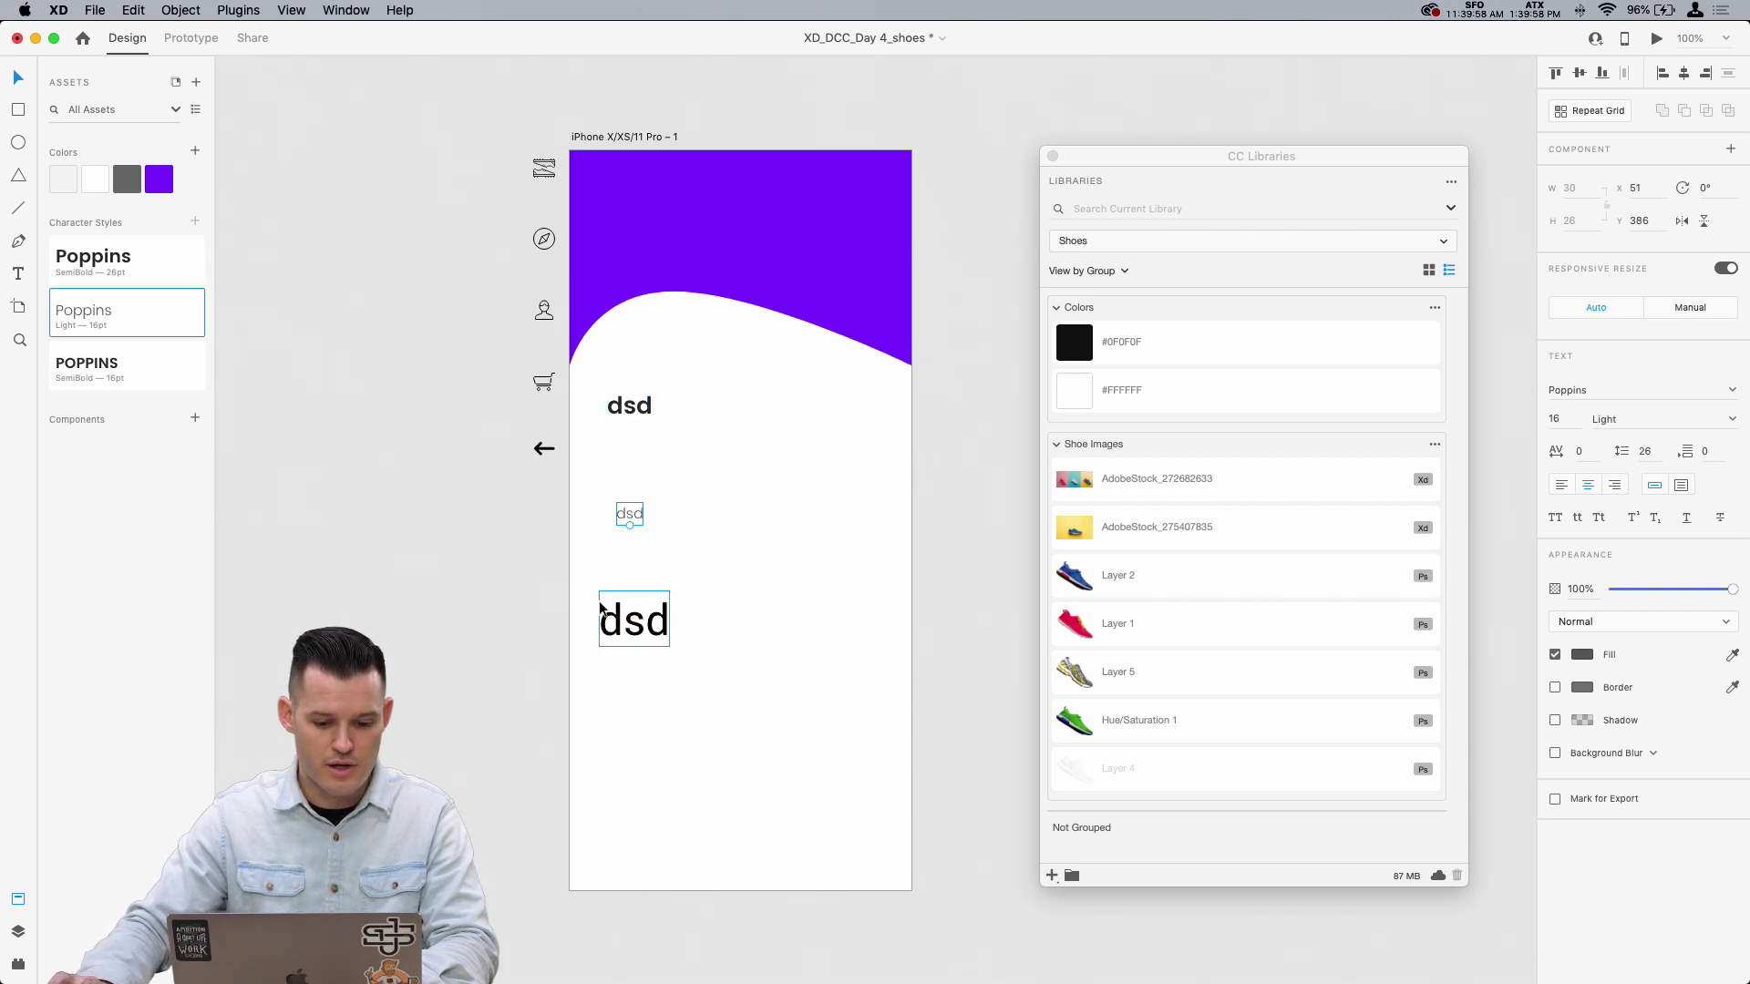
left_click(102, 375)
Step: Replace the 26pt placeholder with "Lunar Bounce", left-align it and move it to about X 32, Y 234
left_click(629, 407)
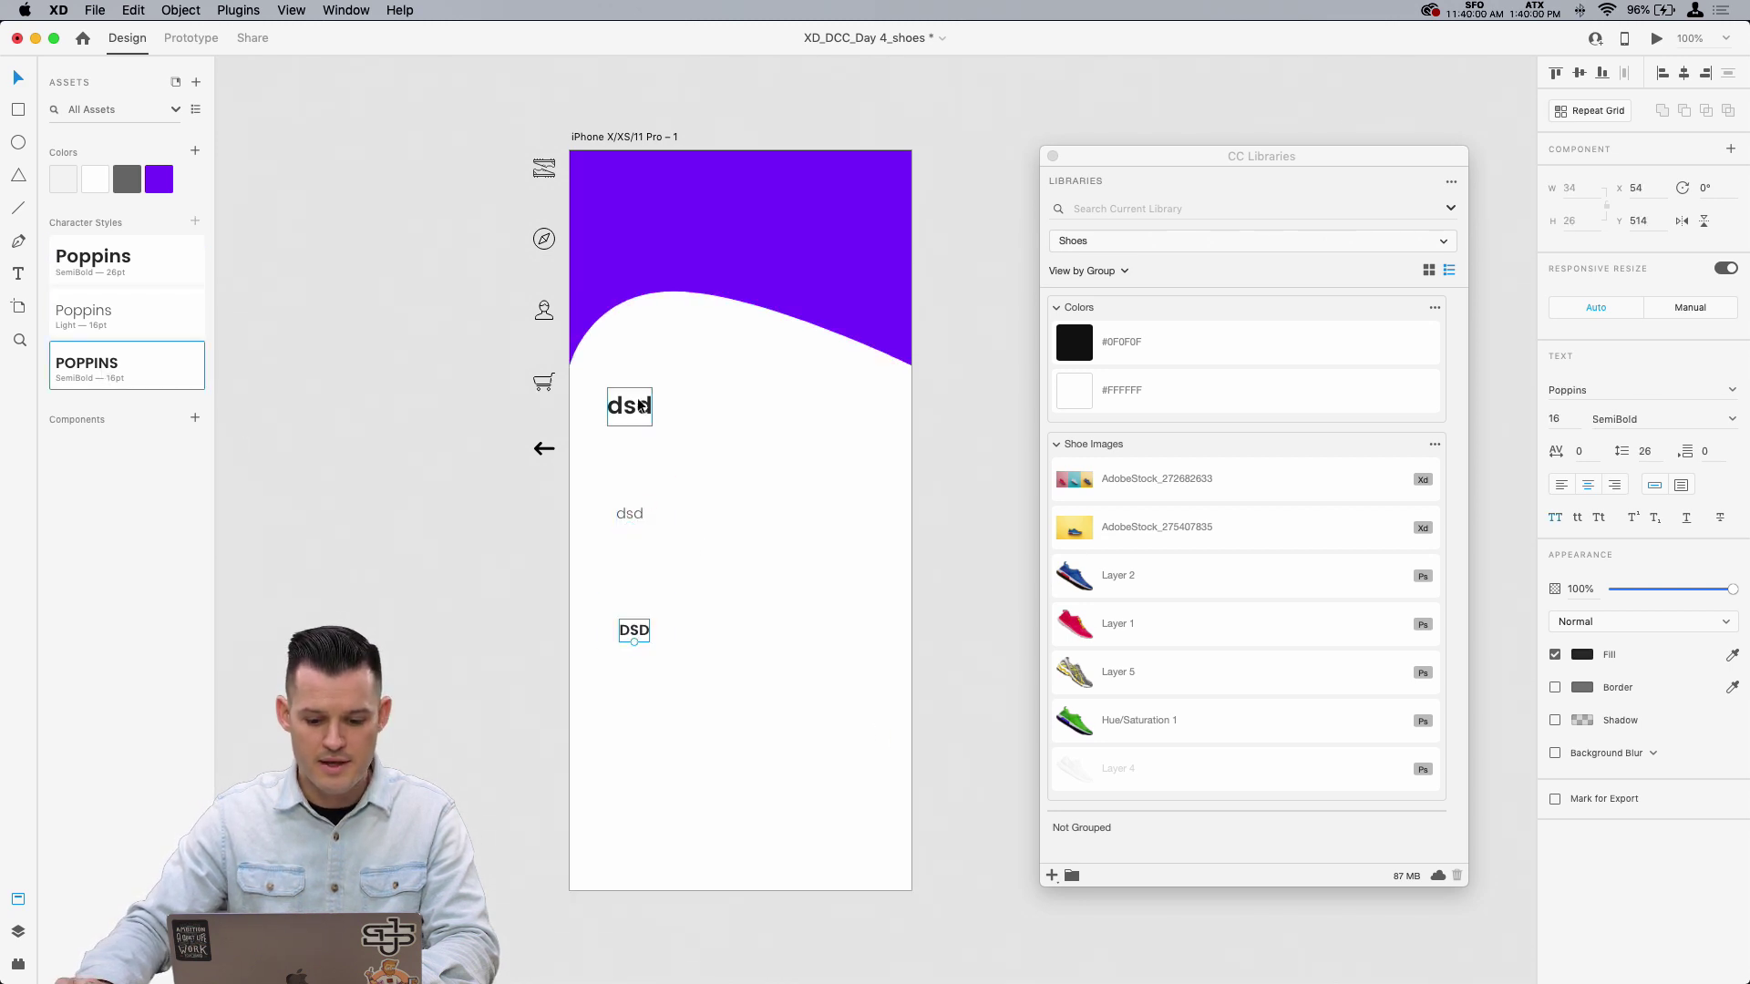
double_click(634, 409)
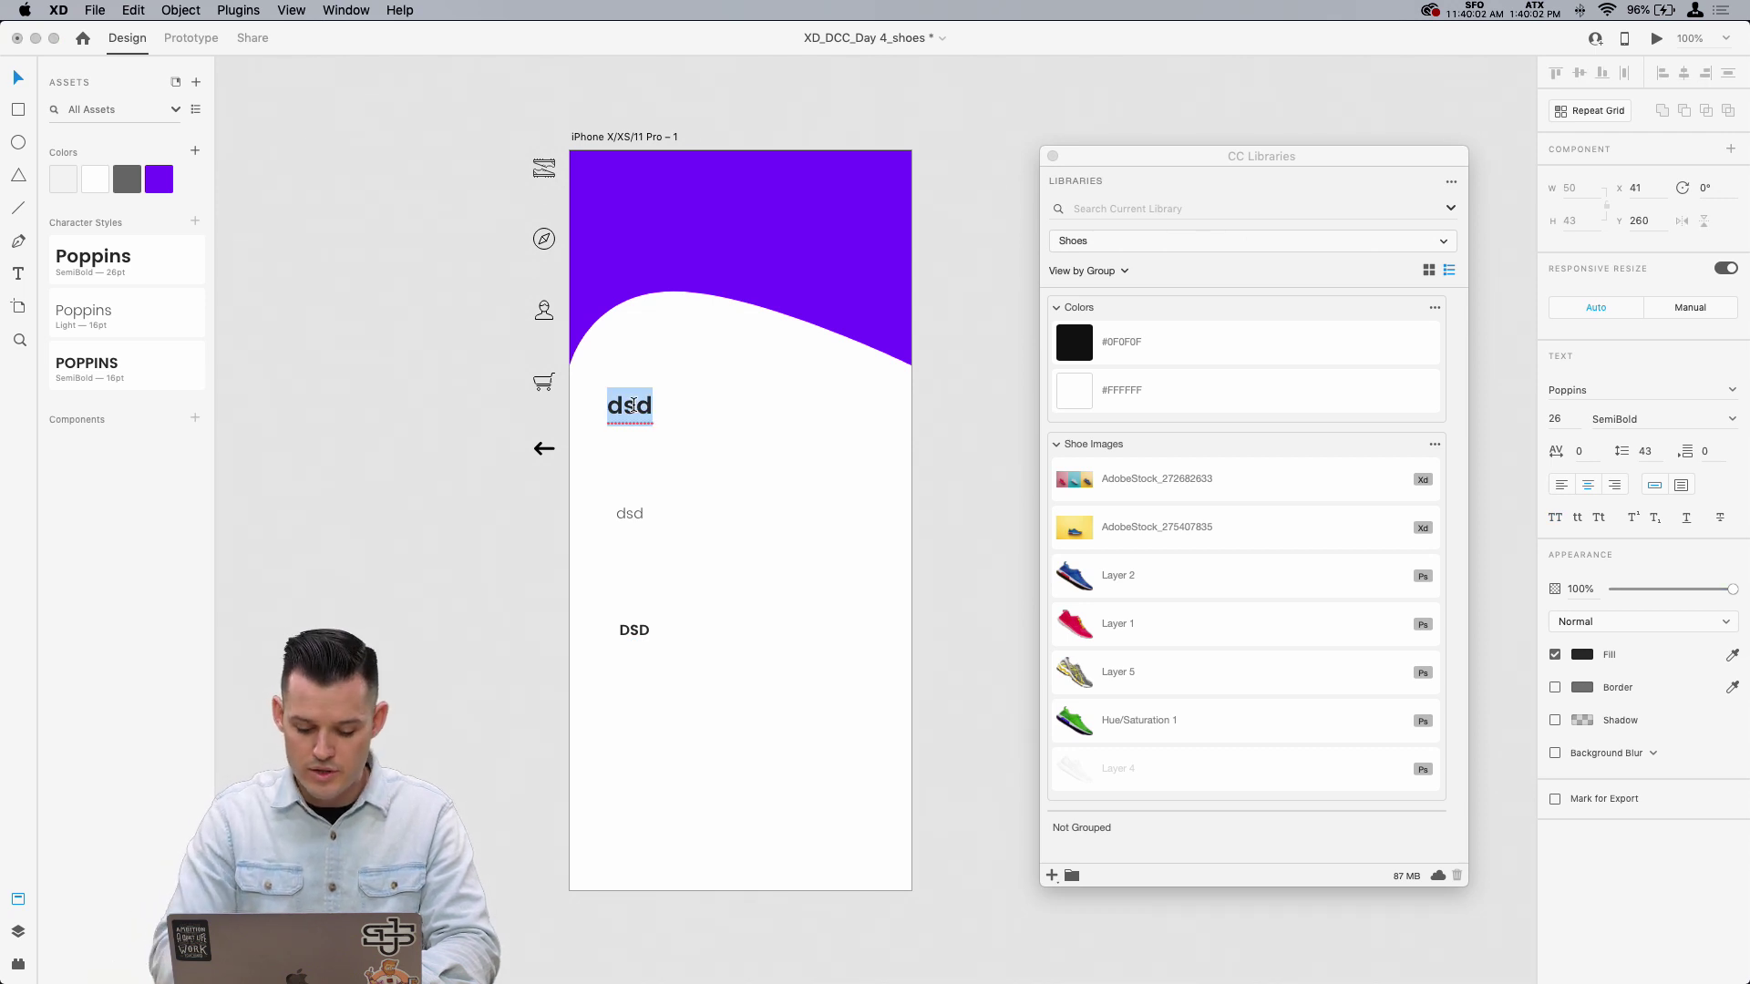
type("Lunar")
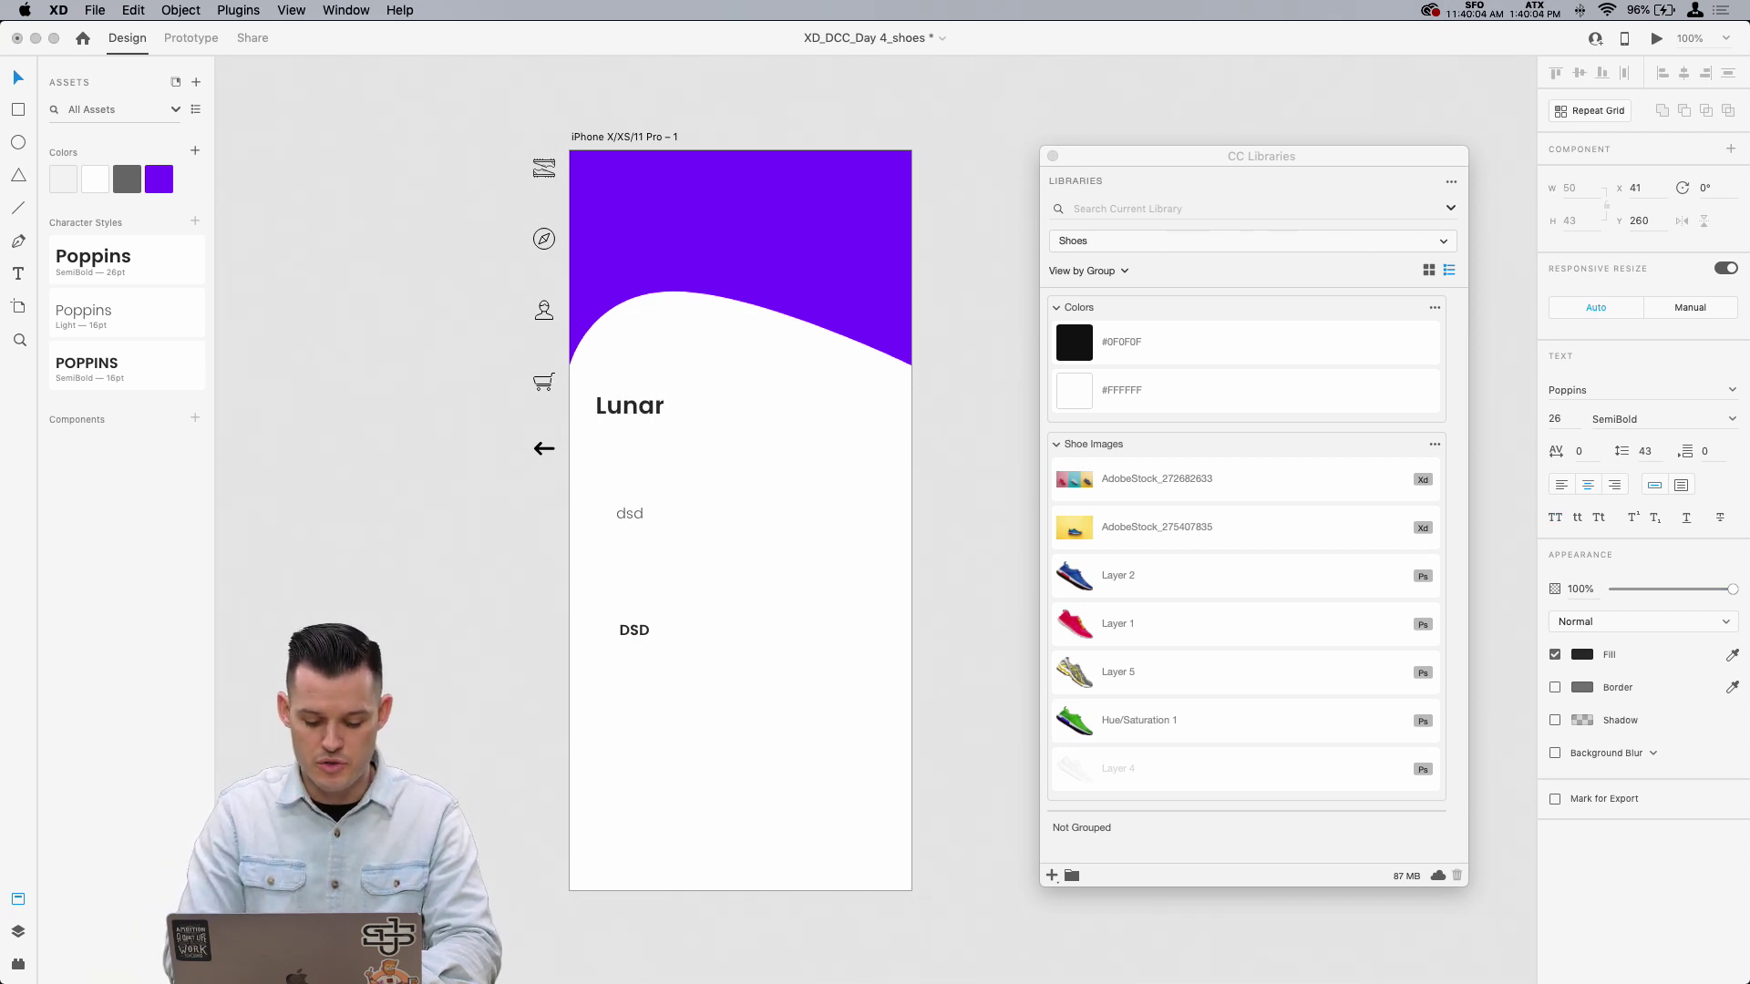
type(" Bounce")
key("super+a")
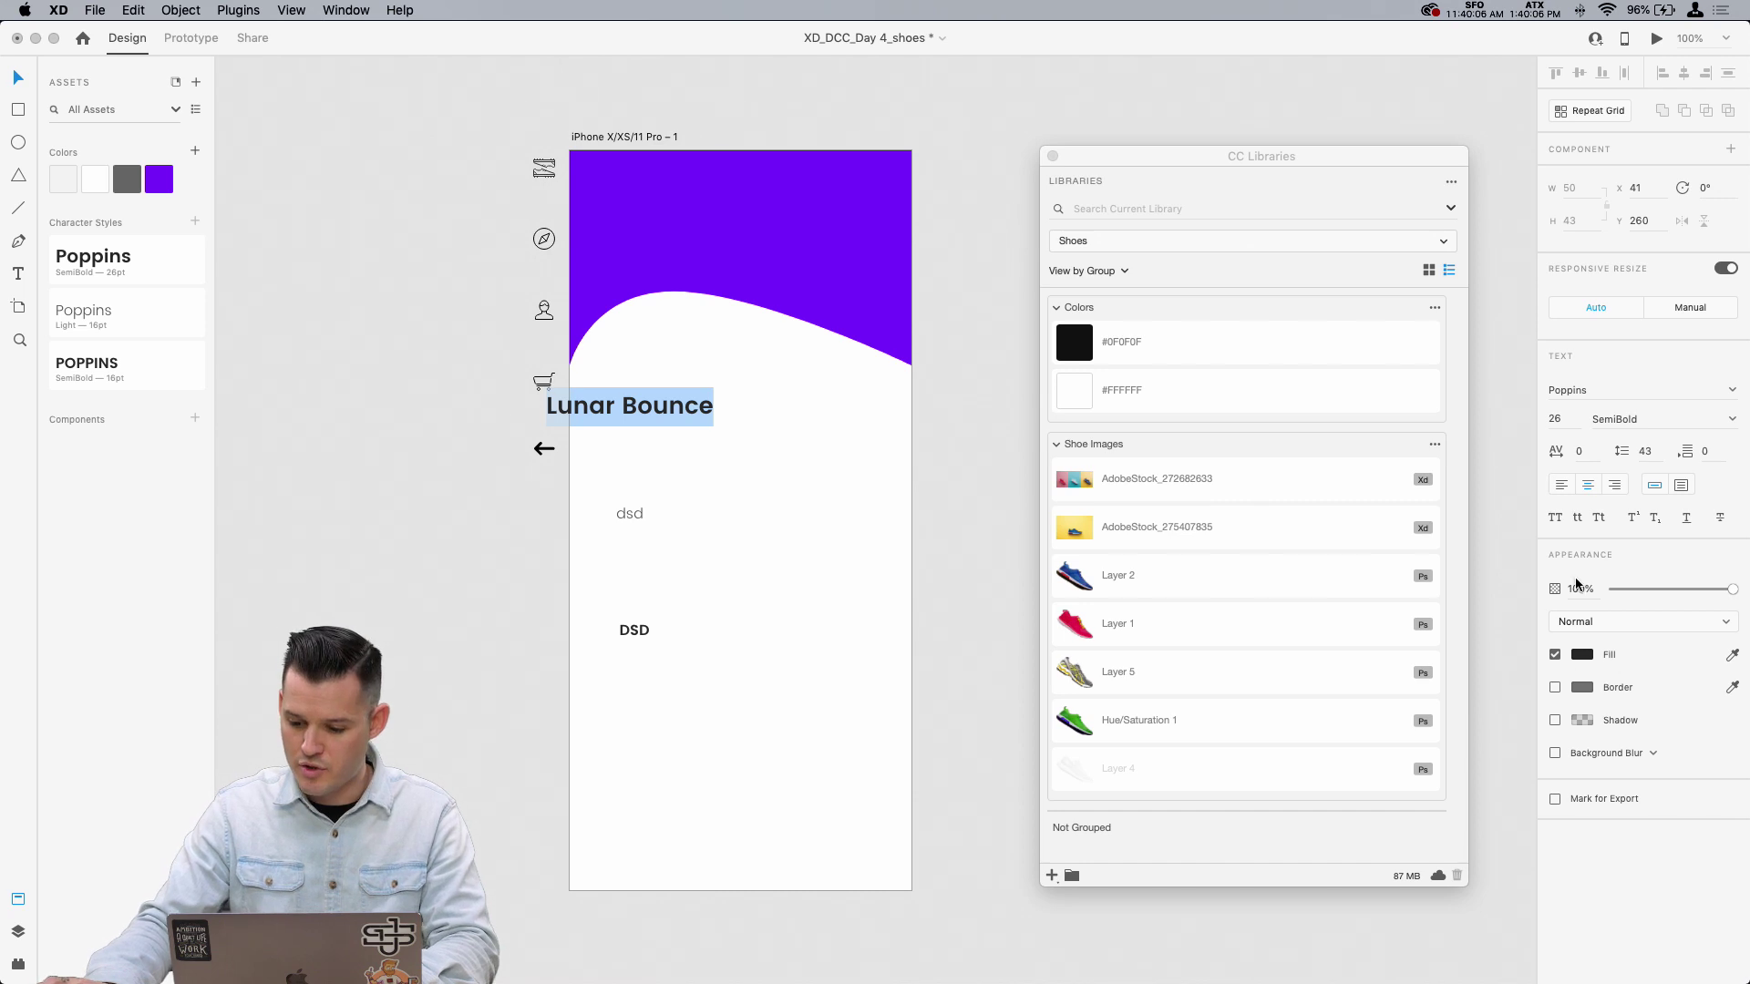
key("Escape")
left_click_drag(645, 422, 687, 388)
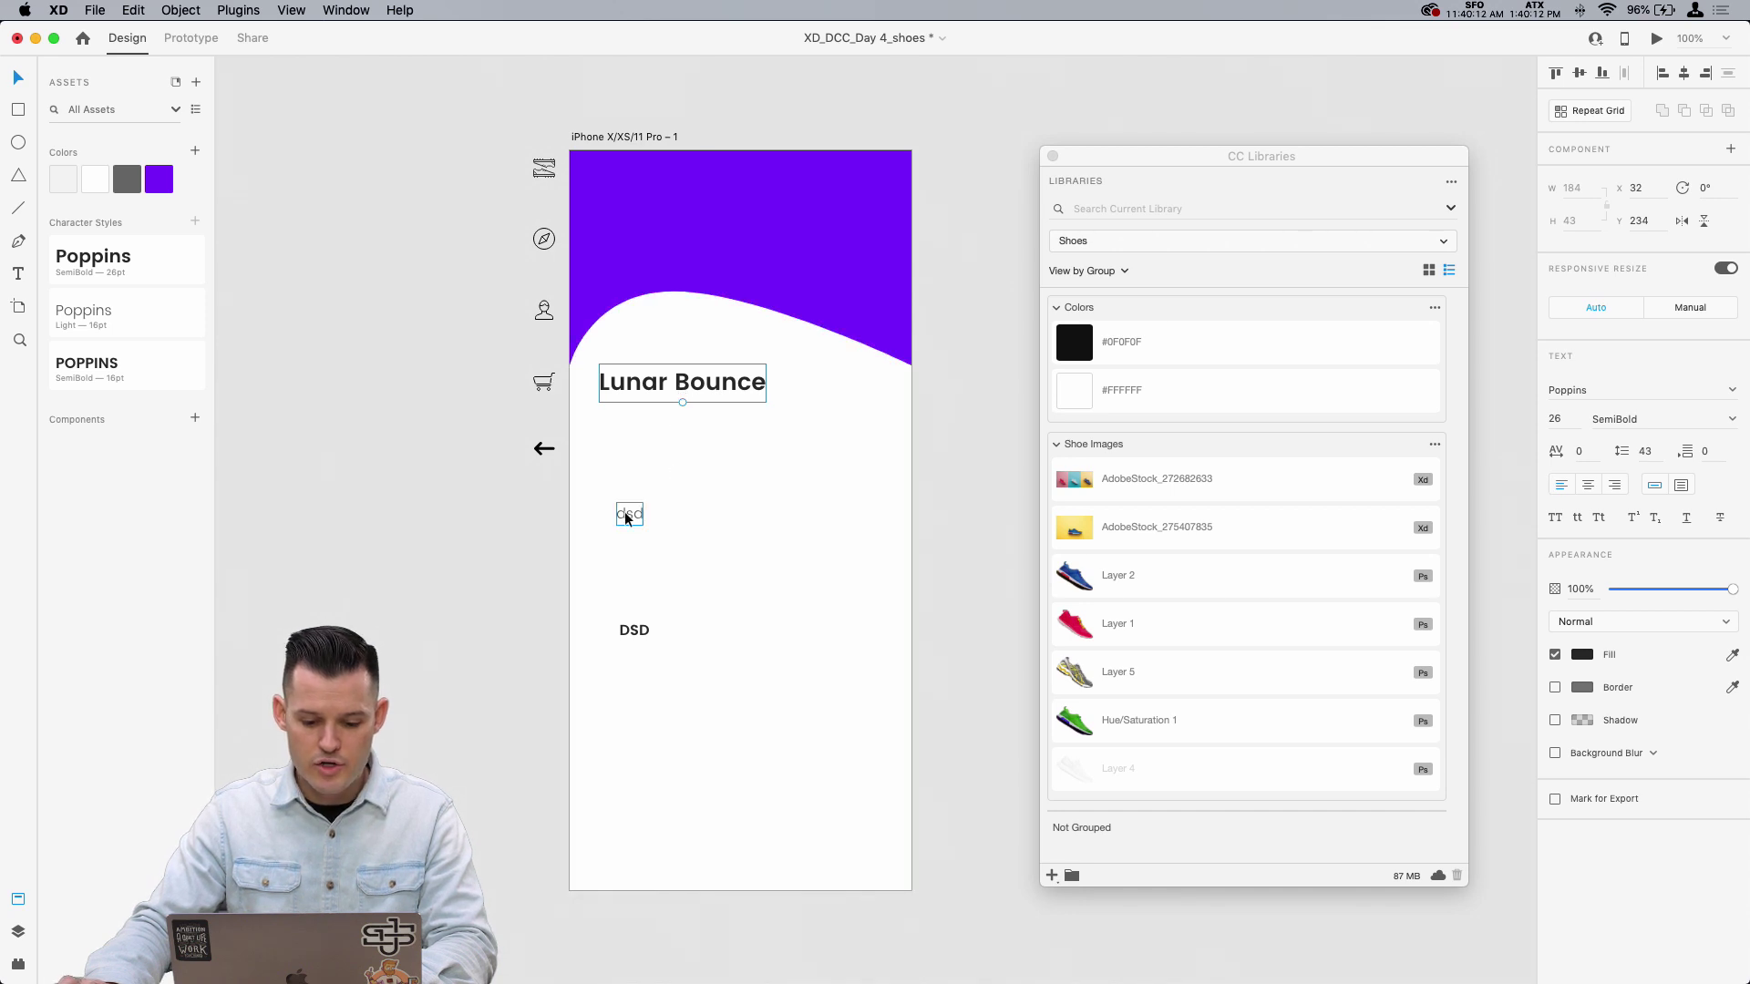
Step: Move the light placeholder beneath the Lunar Bounce title and replace it with "Lunar bounce is a great shoe for running and jumping"
left_click_drag(625, 511, 611, 419)
double_click(613, 422)
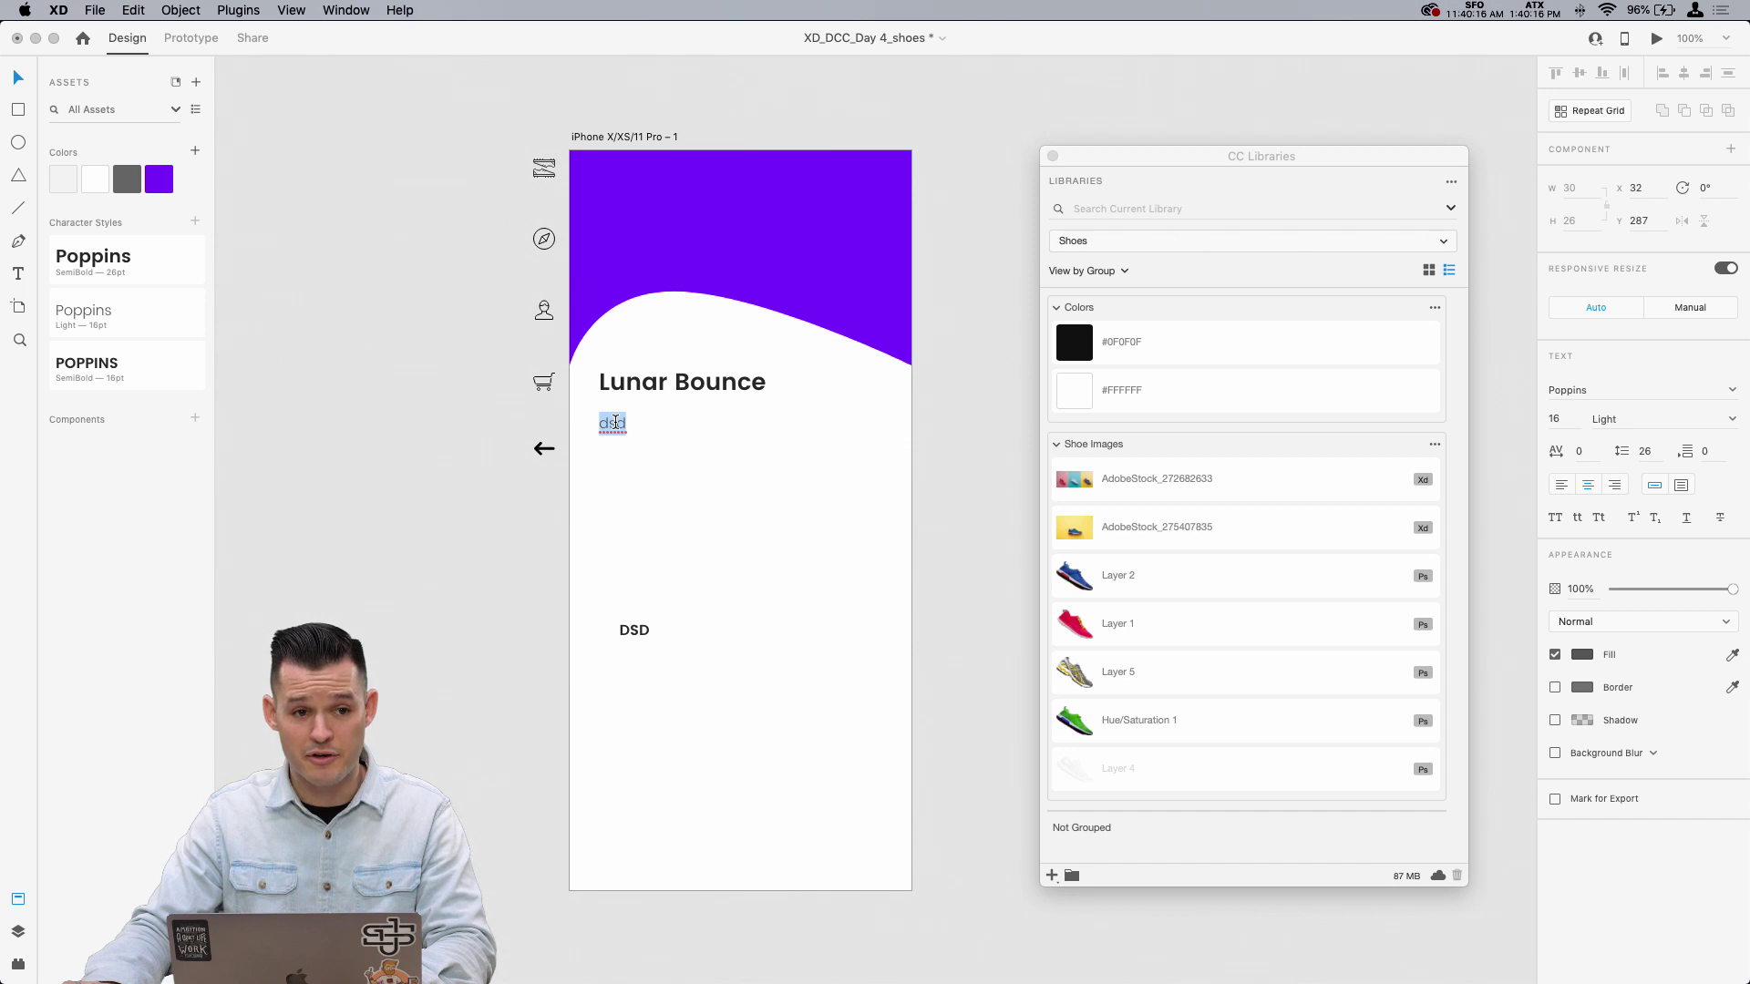
key("BackSpace")
type("Lunar ")
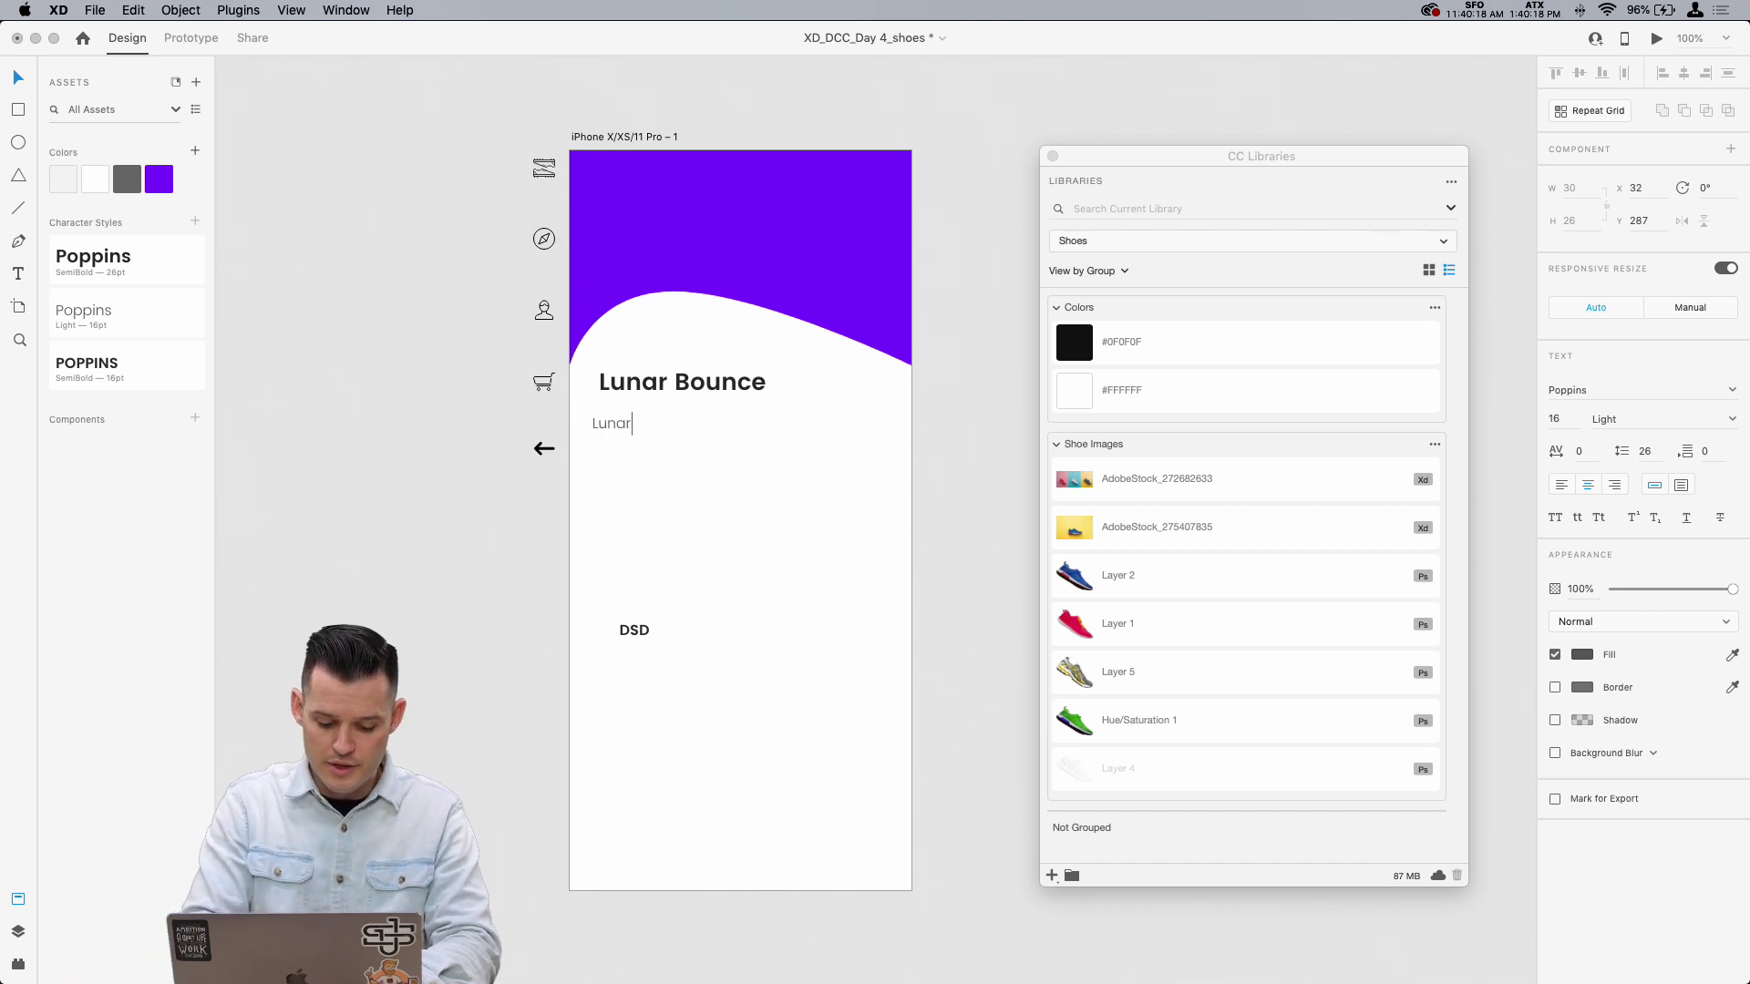
type("bounce is ")
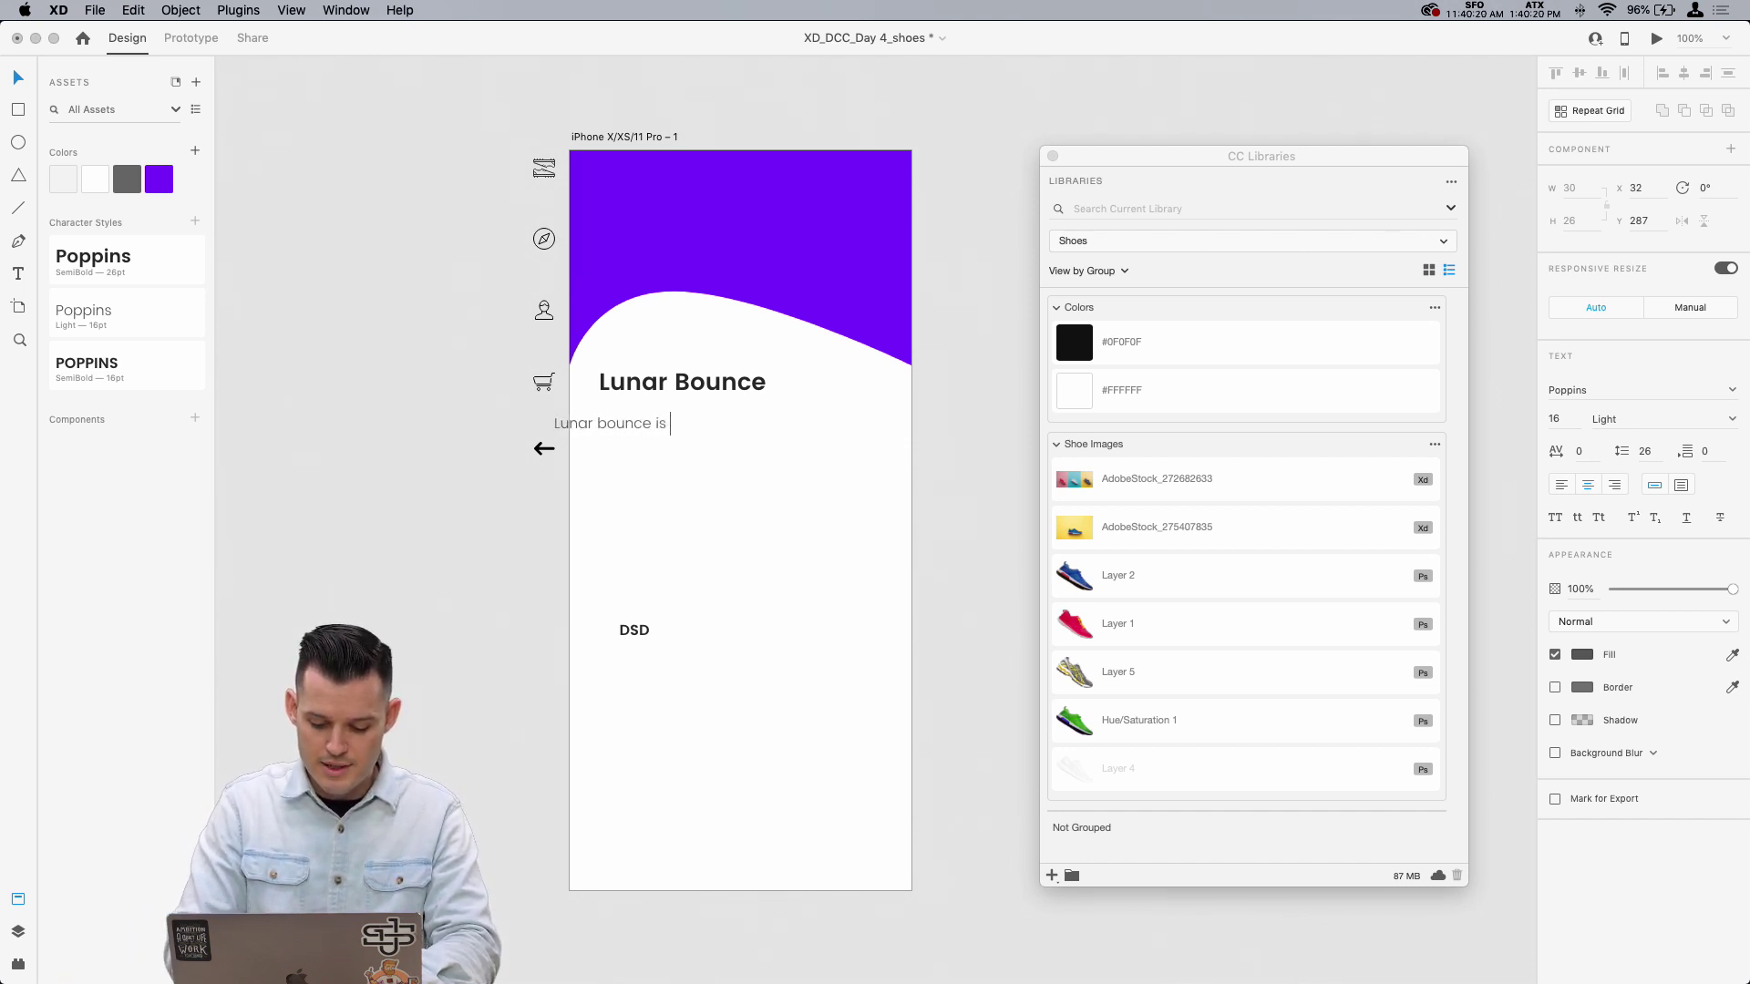
type("a great shoe f")
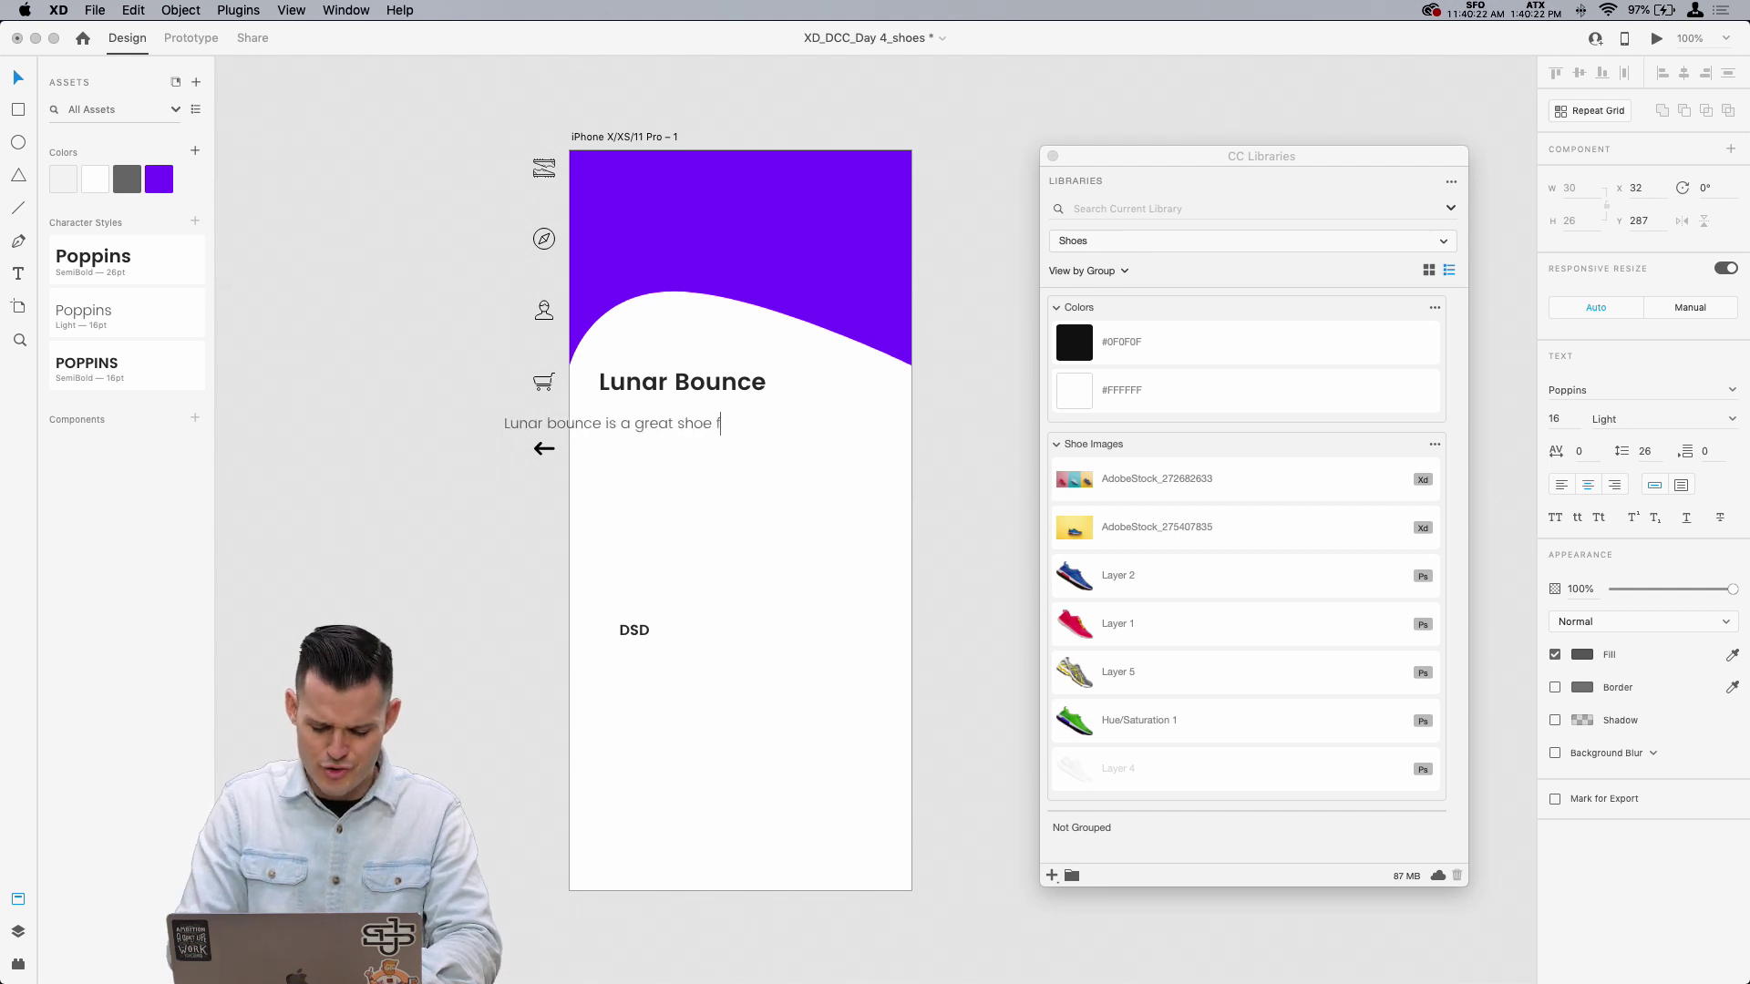
type("or running and")
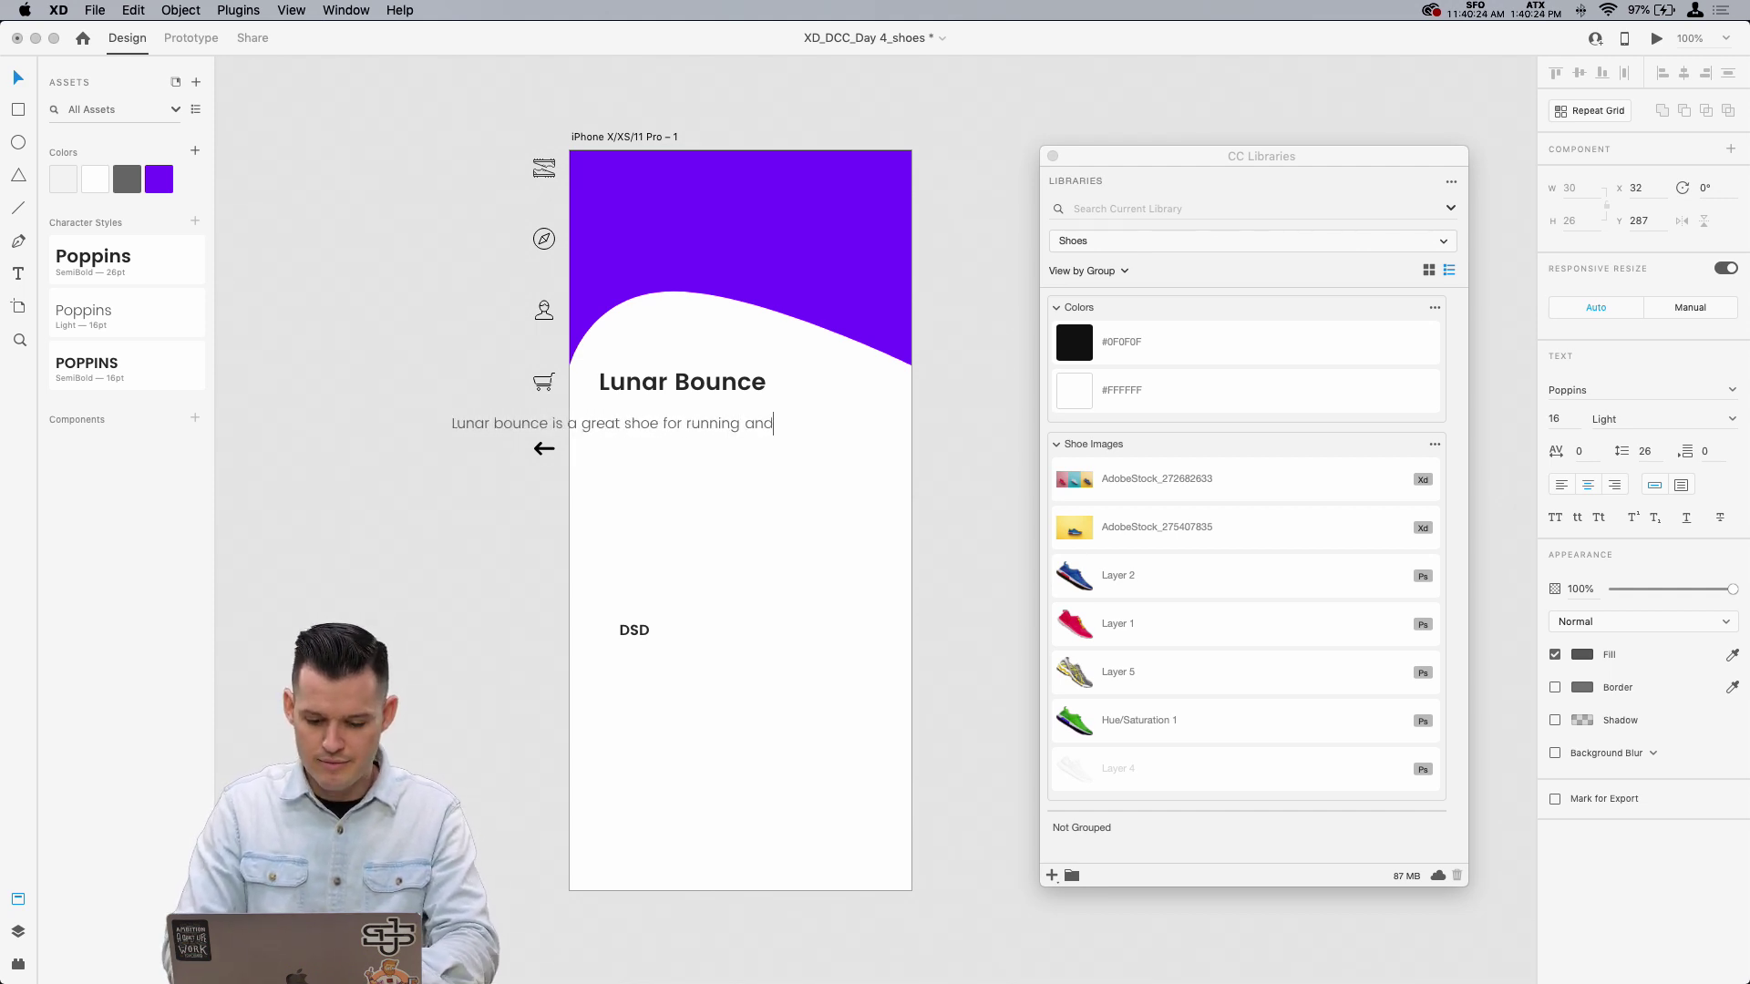
type(" jumping")
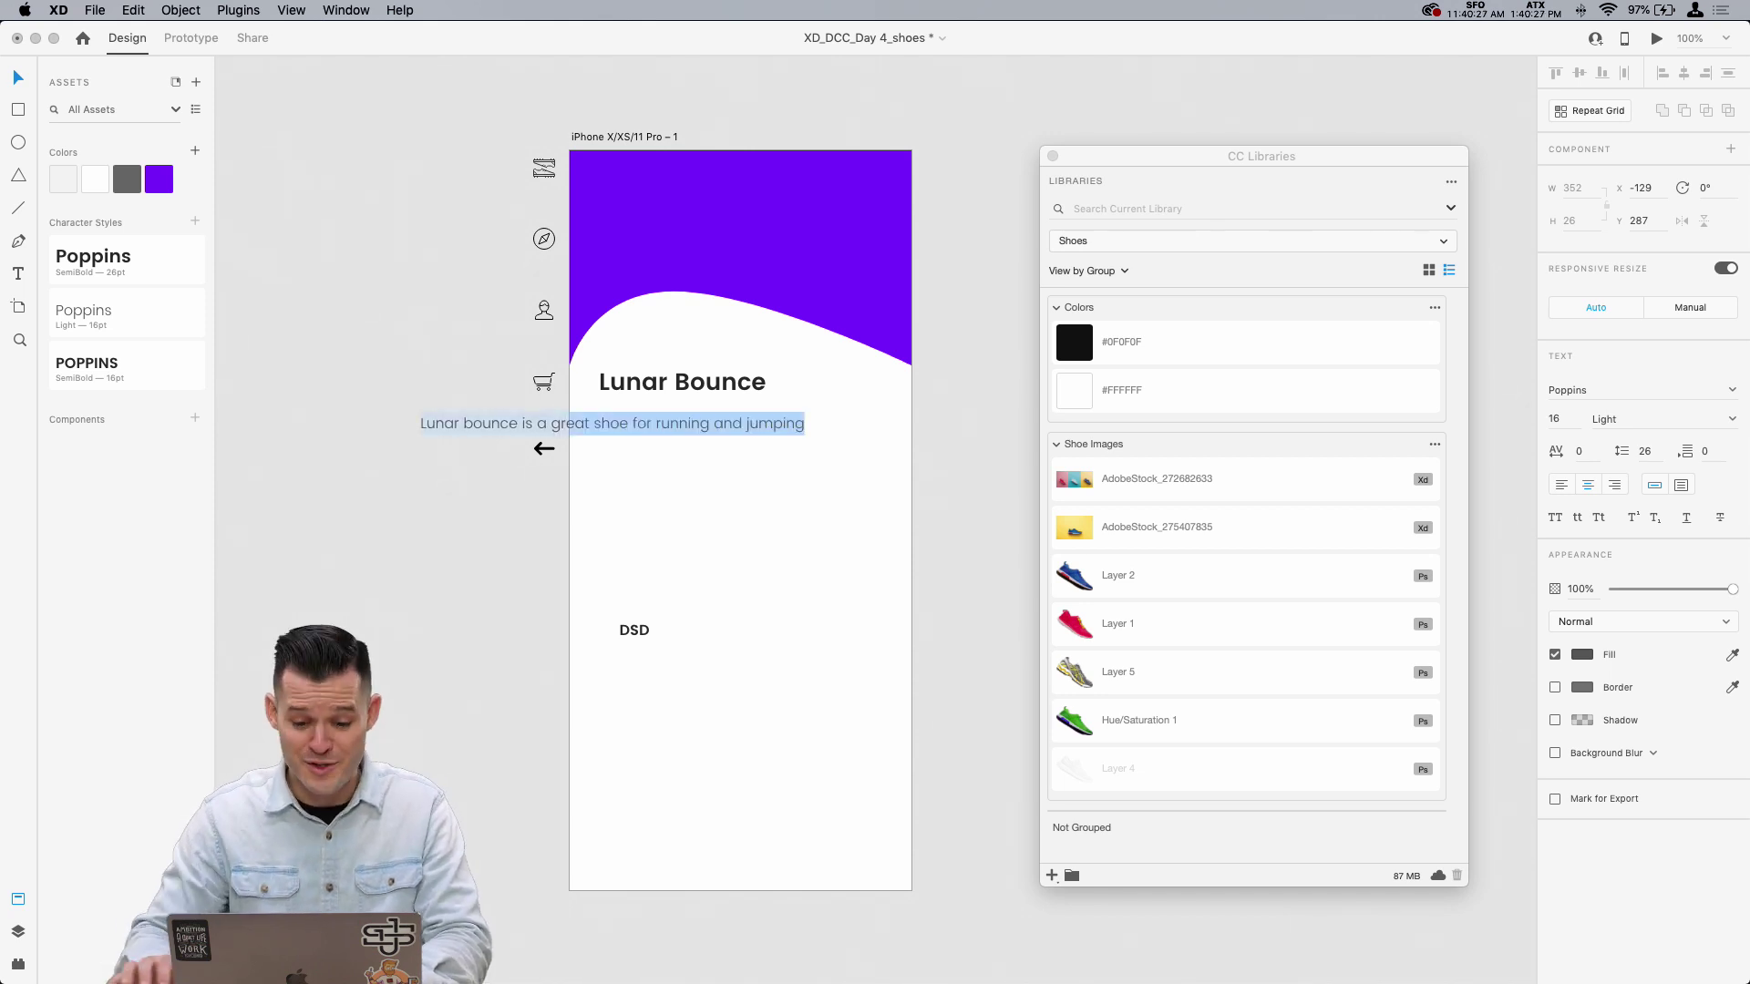
Step: Convert the description into left-aligned area text about 312 by 67 wrapping within the artboard, and move it lower, aligned with the title
key("super+a")
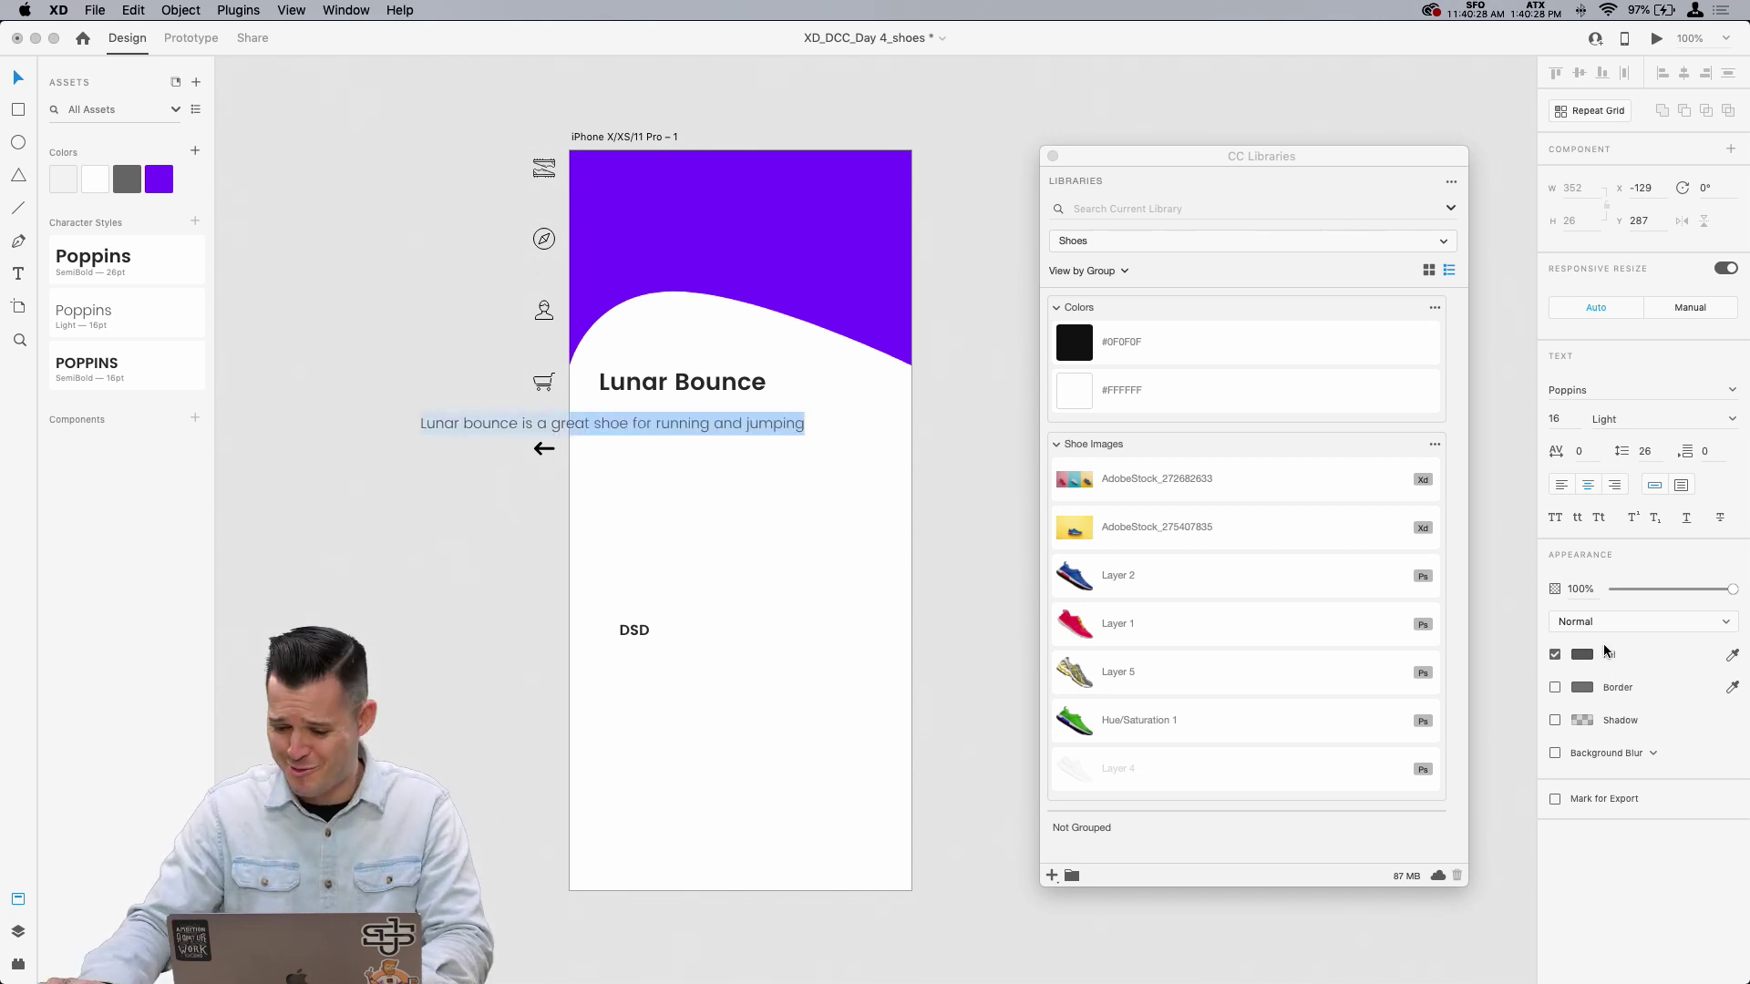
left_click(1680, 485)
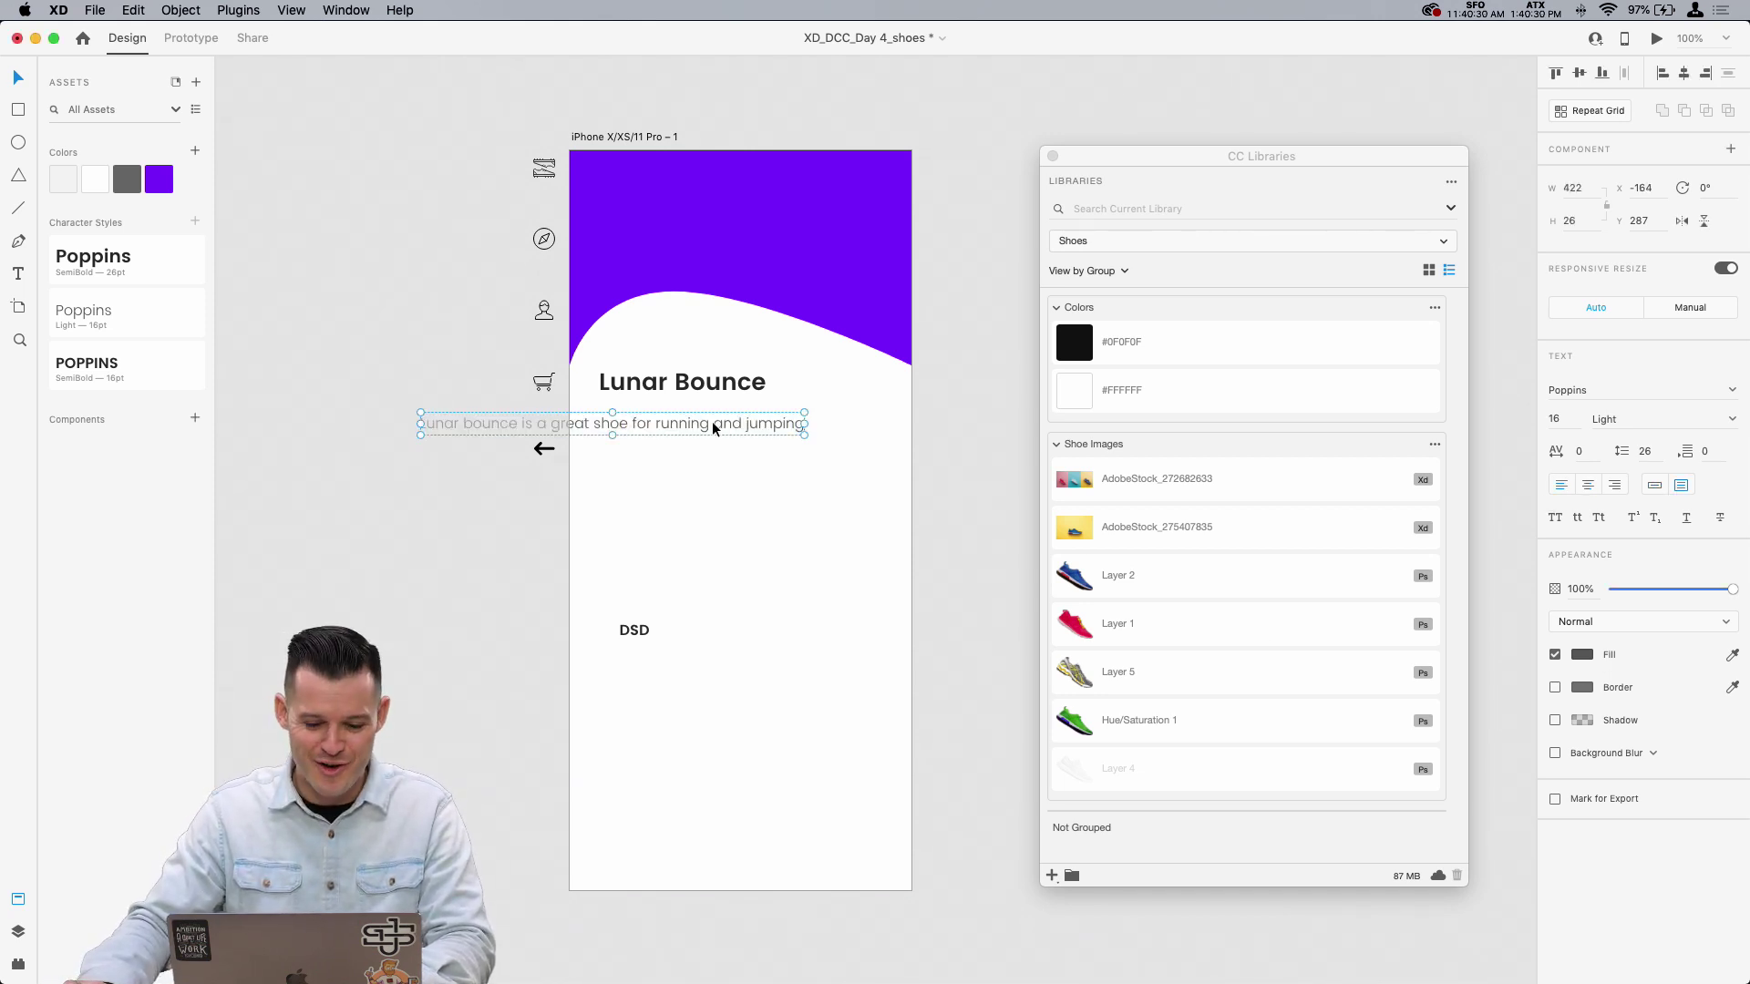
left_click_drag(713, 421, 879, 464)
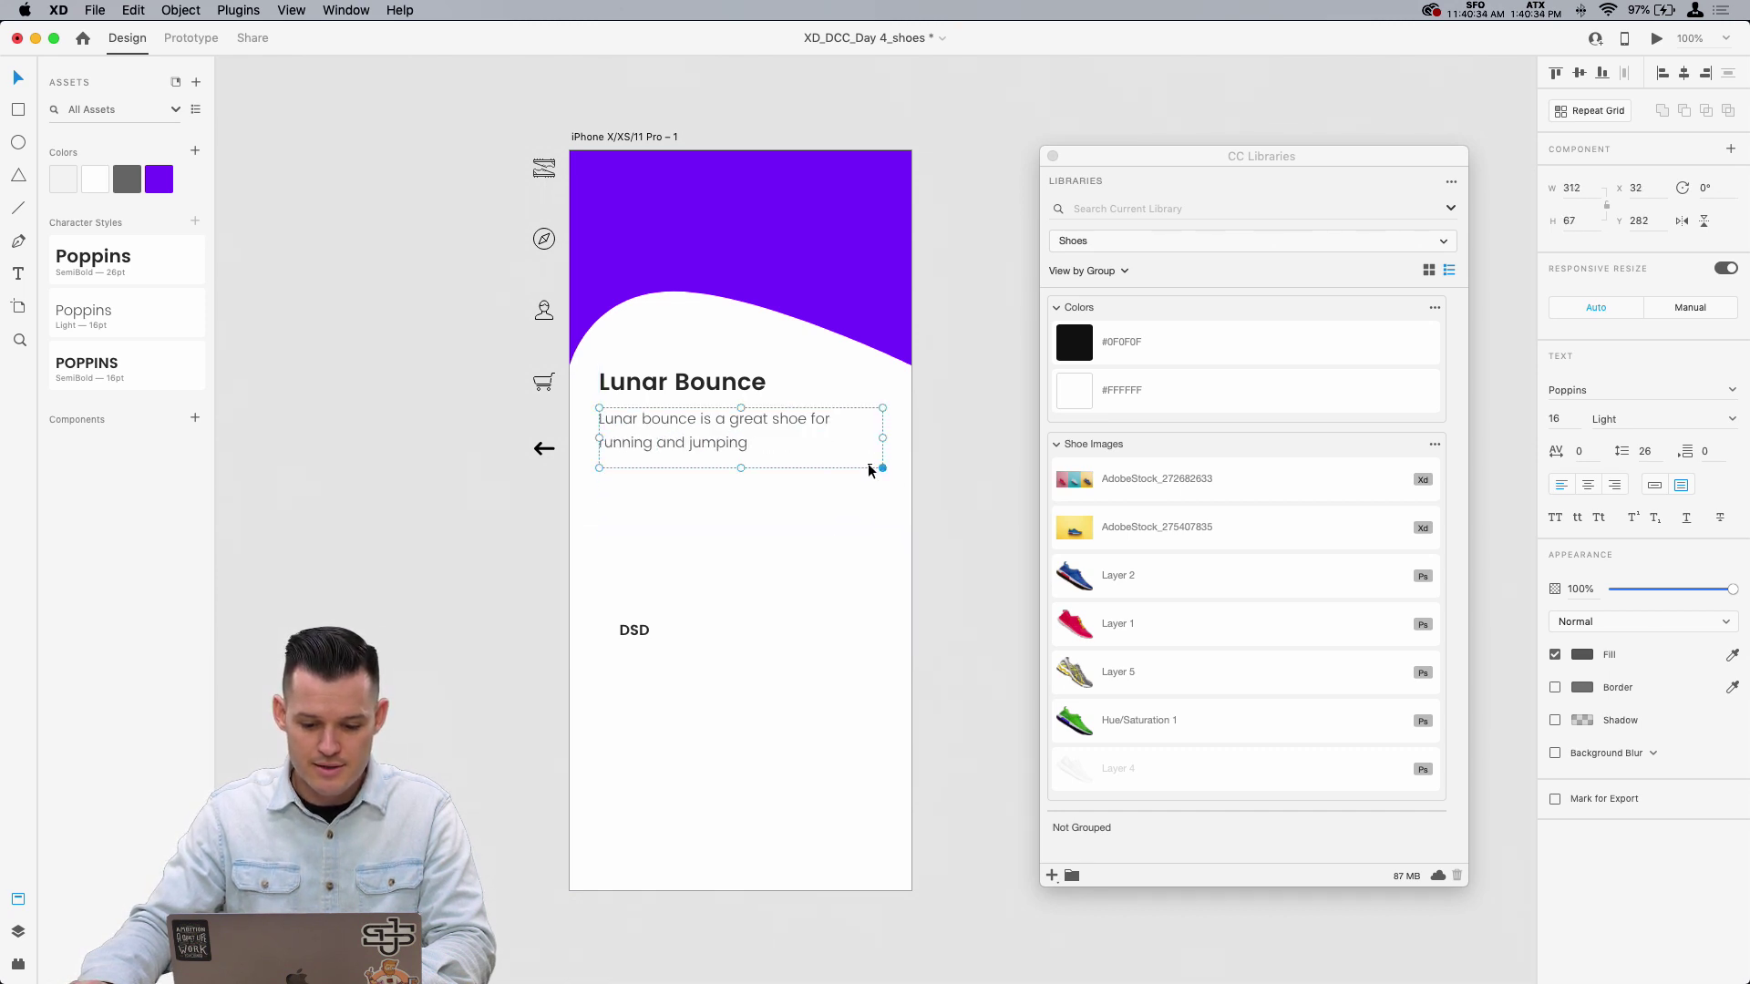
left_click_drag(670, 460, 649, 563)
Step: Place the uppercase placeholder above the description, replace it with "DESCRIPTION", and move both texts down slightly together
left_click_drag(631, 628, 611, 492)
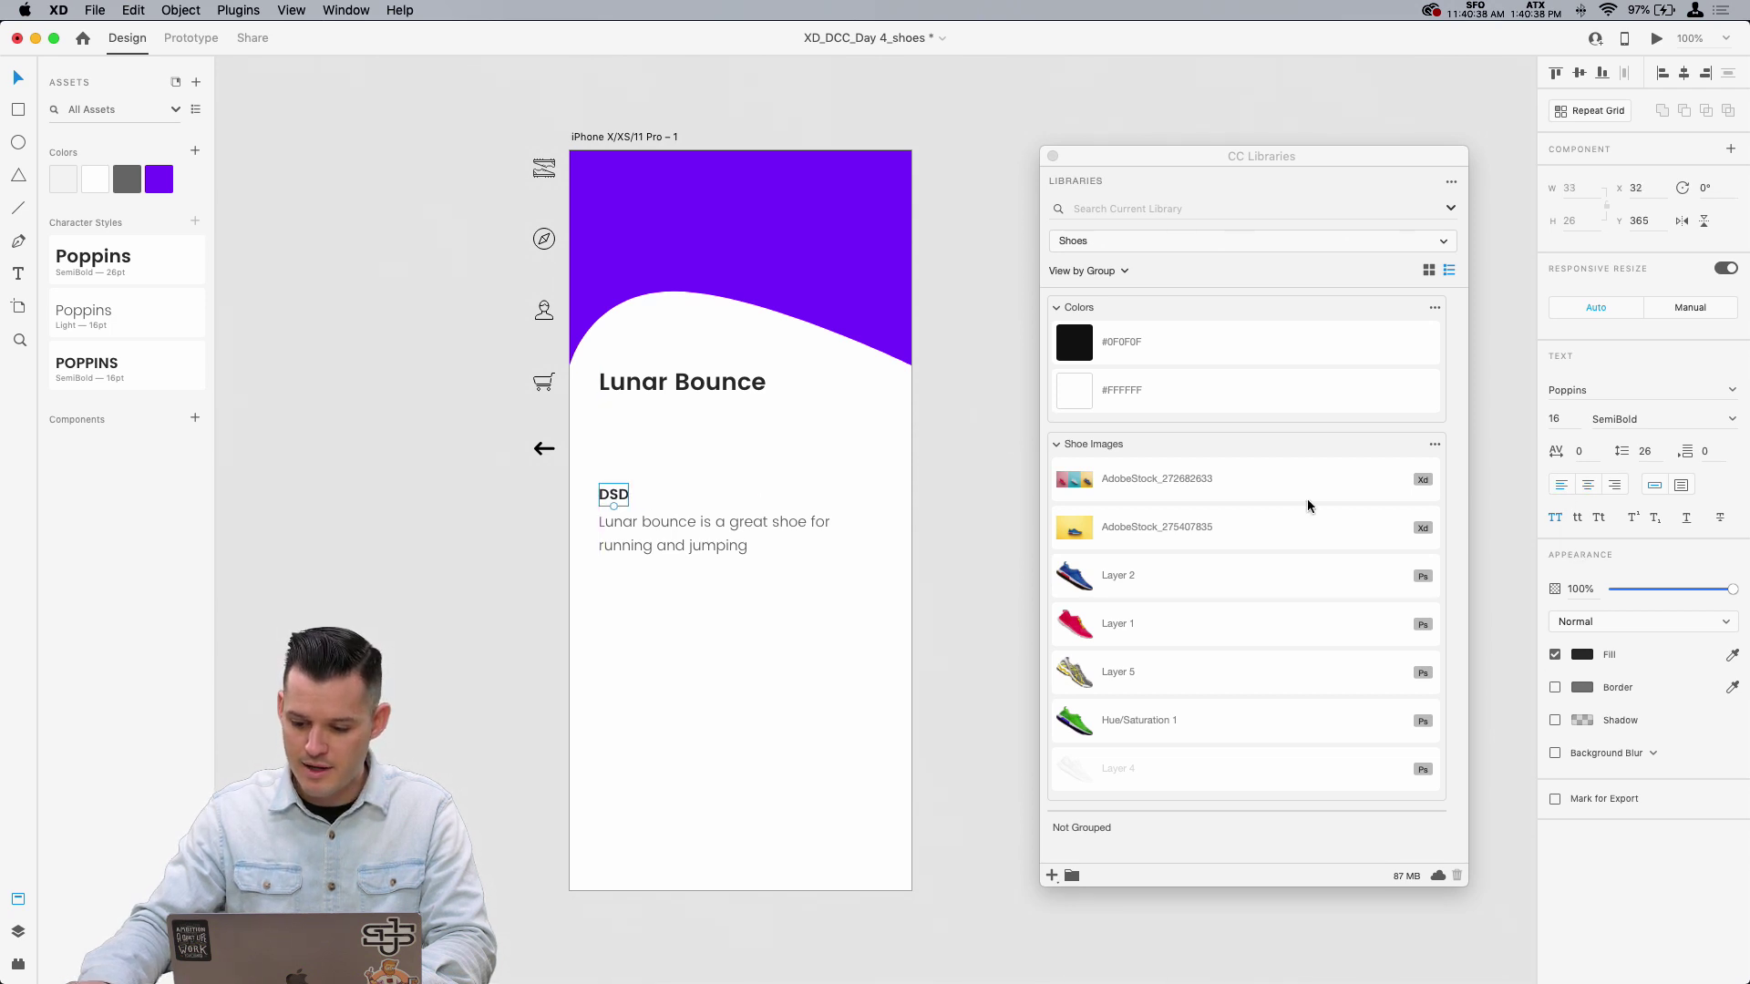
double_click(616, 496)
type("DESCRIPTION")
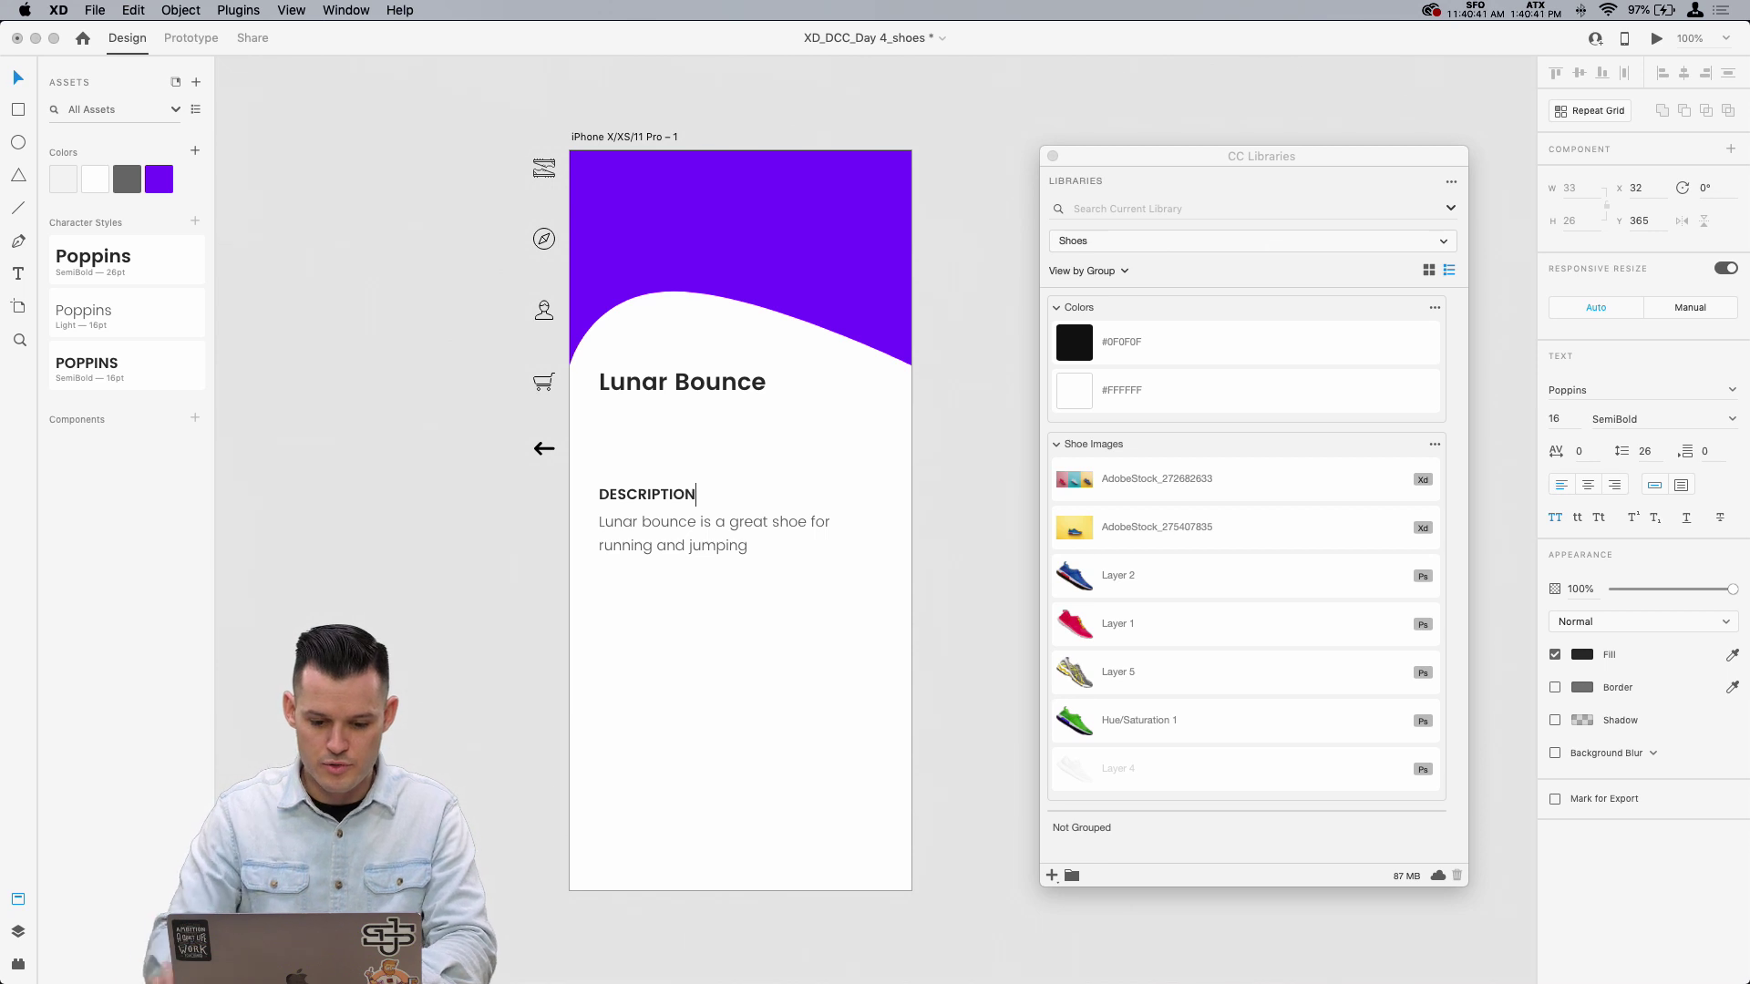
key("Escape")
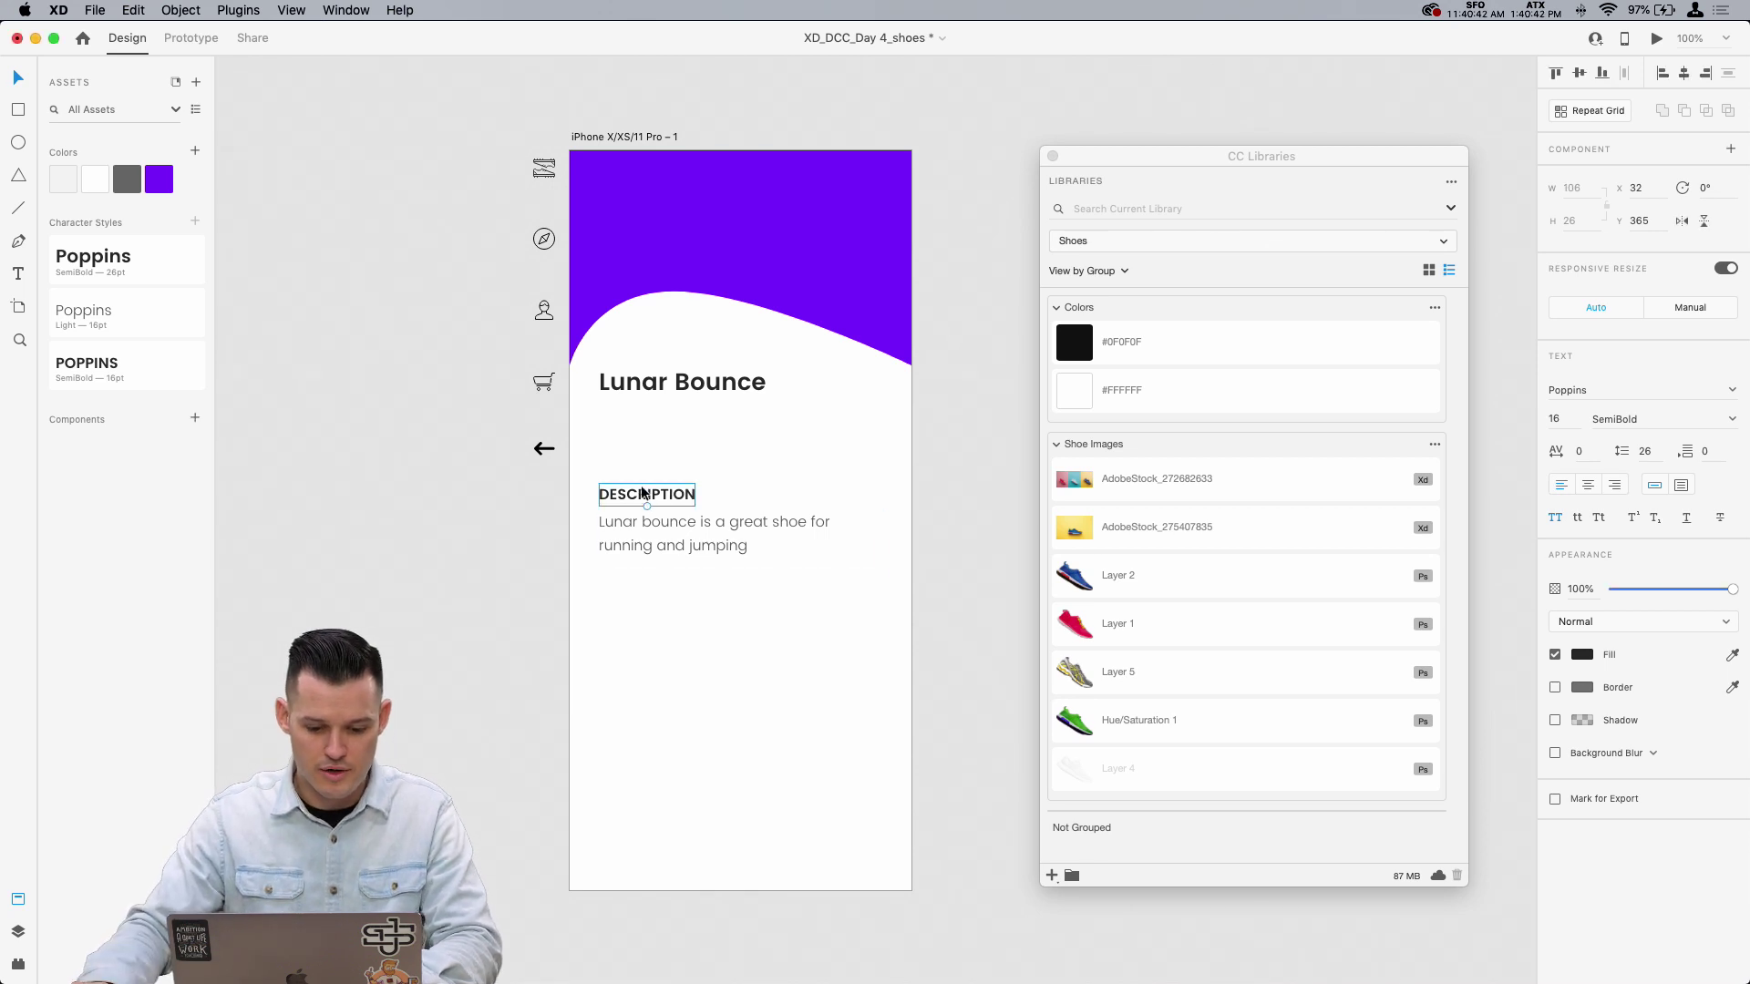
left_click(634, 533, "shift")
left_click_drag(635, 534, 635, 543)
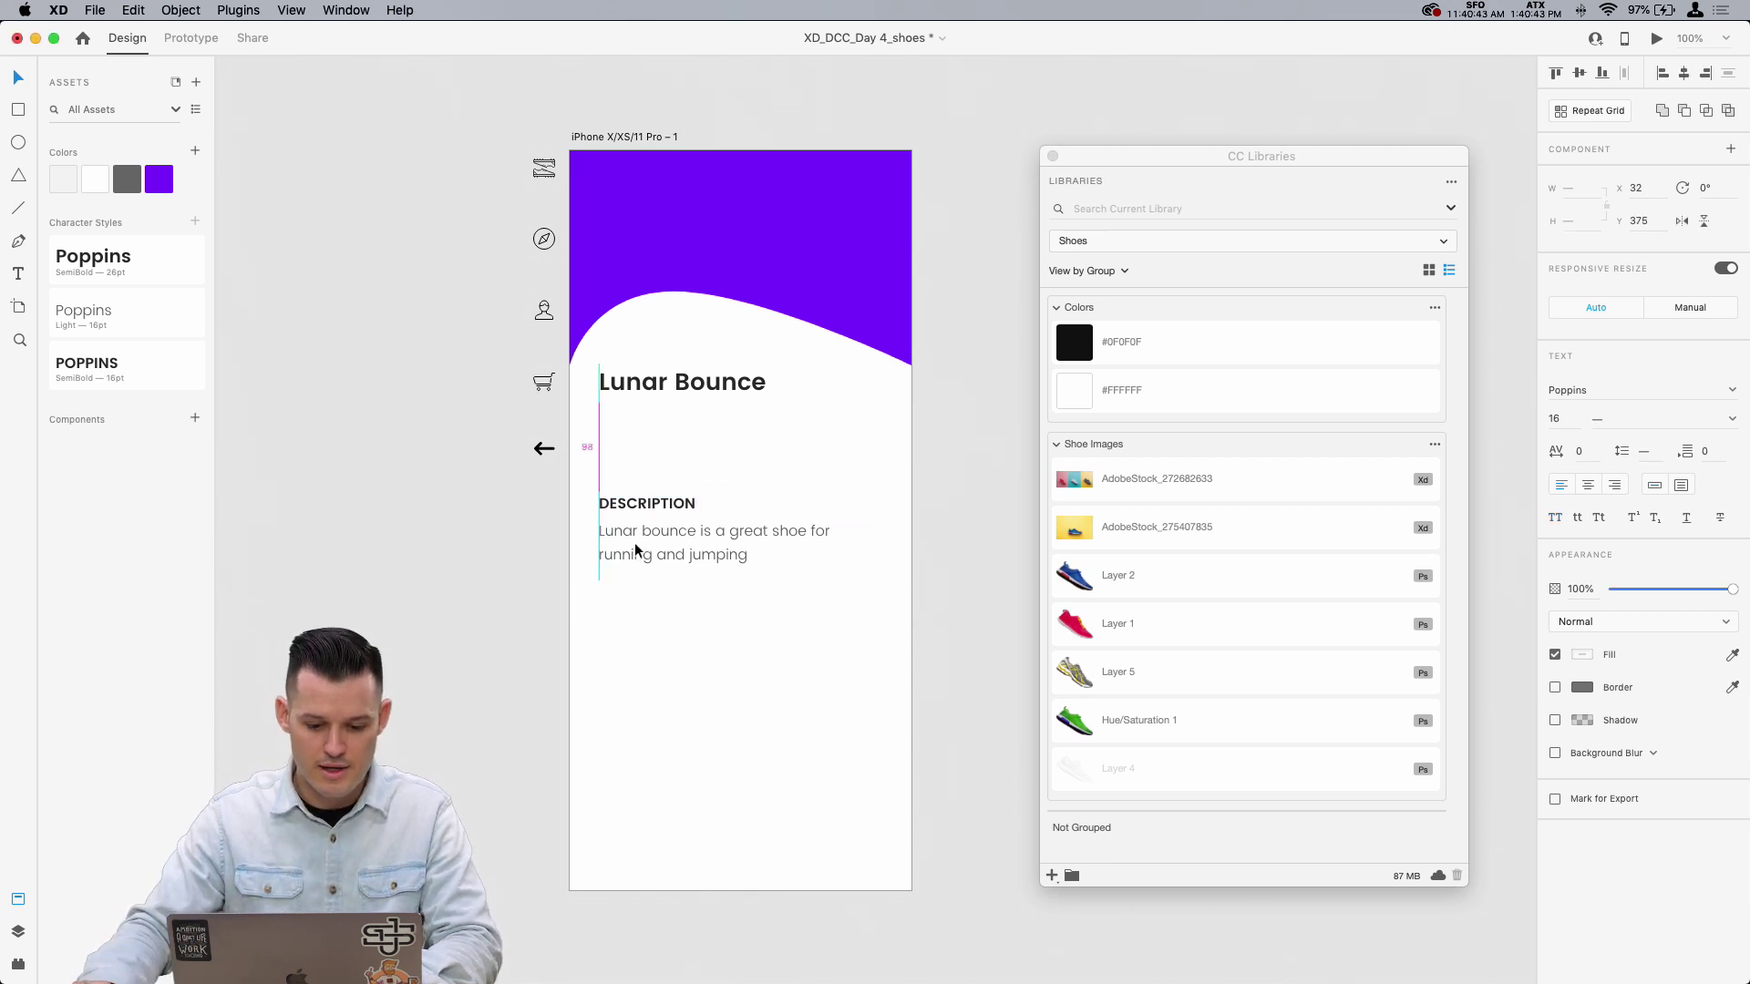
Step: Place the white shoe, Layer 4, from the Shoes library on the artboard and scale it down to about 270 by 202
left_click(1188, 774)
left_click_drag(1179, 770, 520, 590)
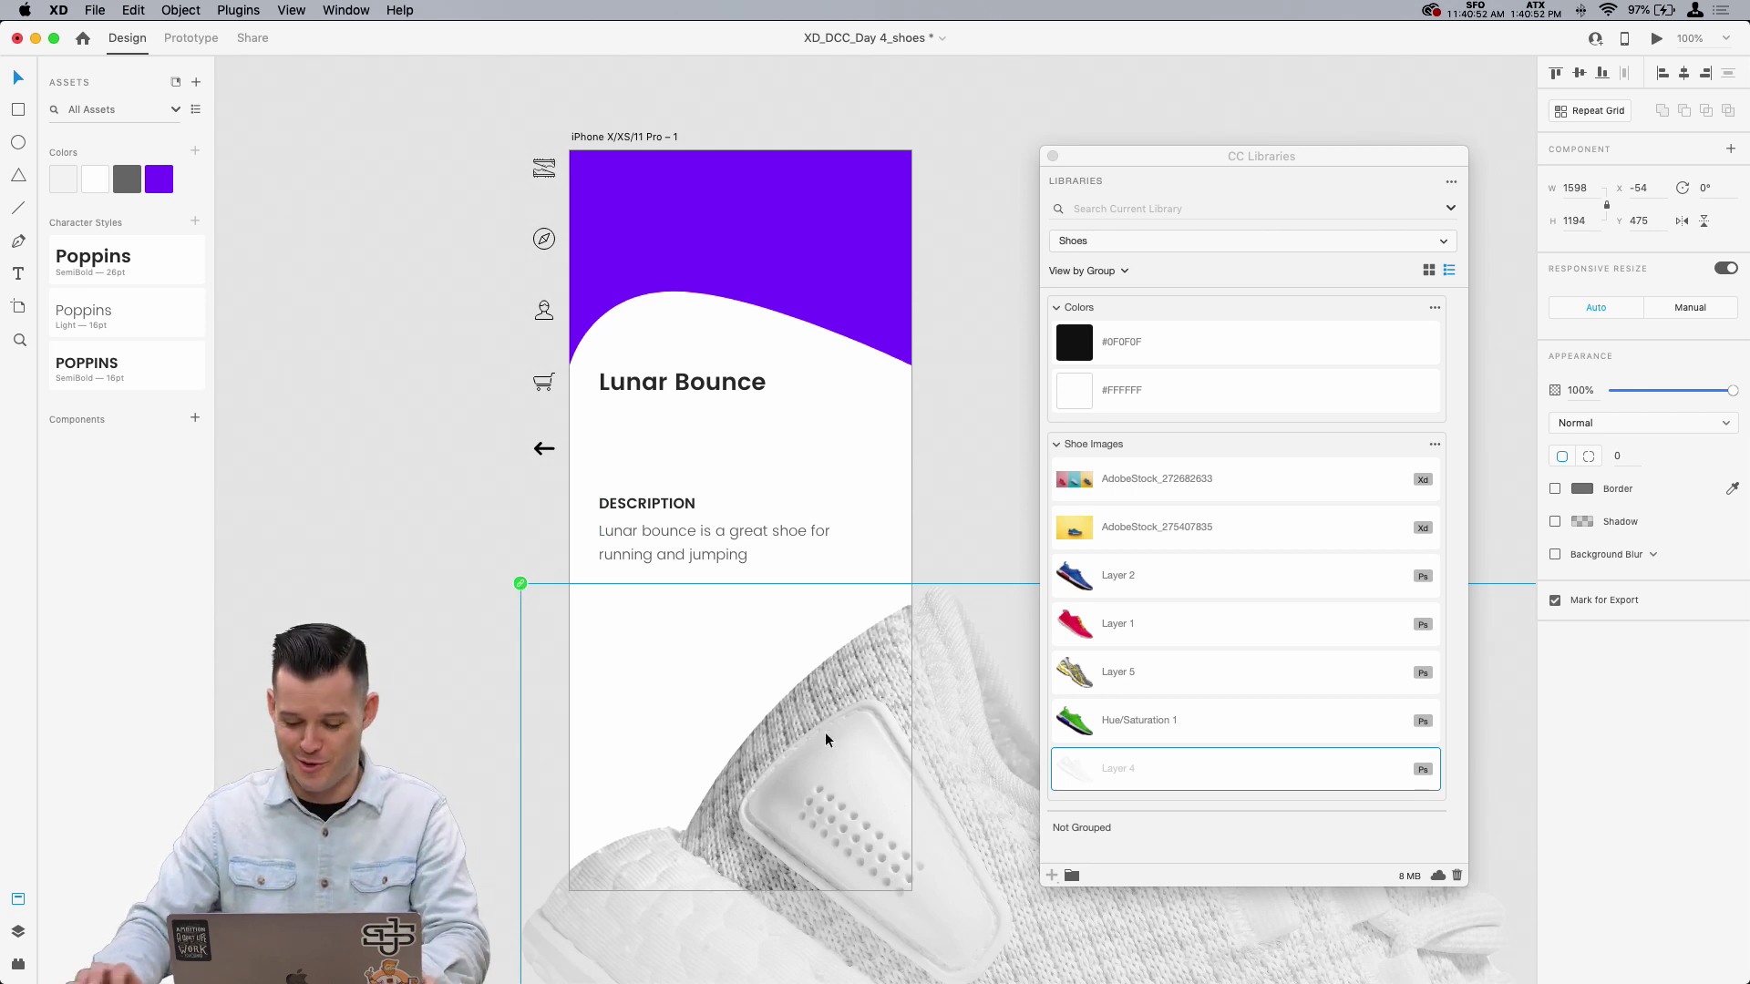
key("super+minus")
key("super+minus")
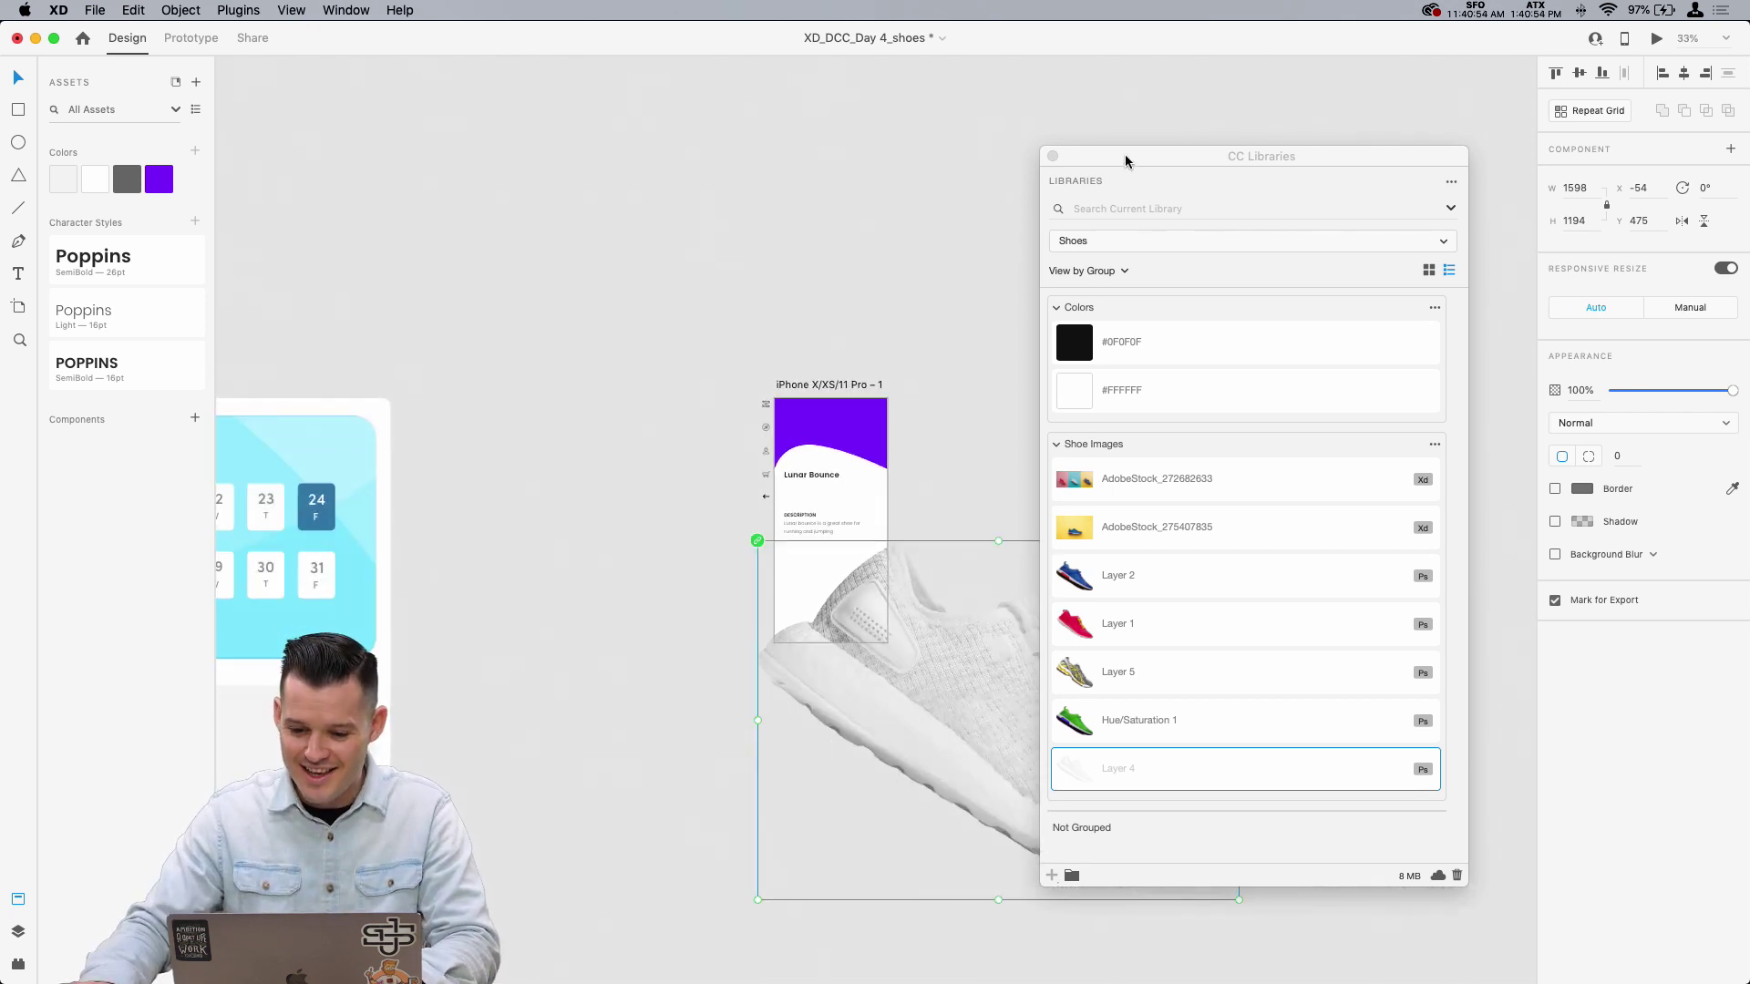
left_click_drag(1127, 162, 1175, 154)
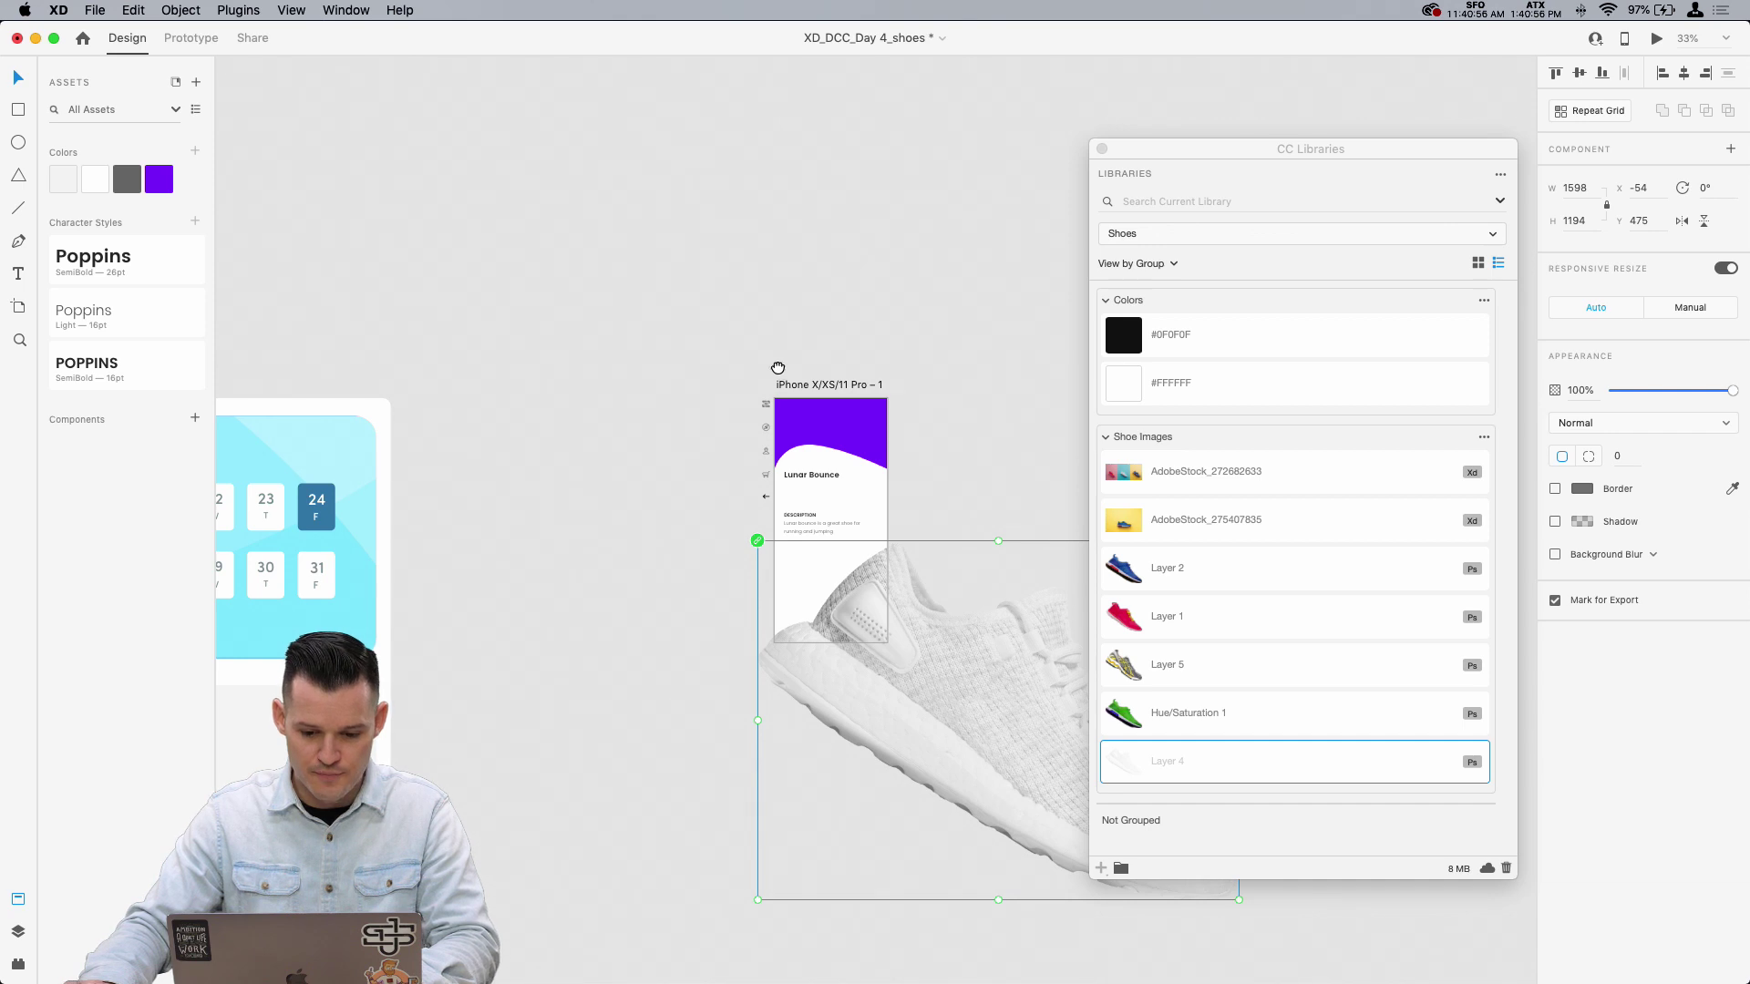
left_click_drag(777, 367, 559, 169)
left_click_drag(1016, 702, 687, 402)
Step: Move the white shoe over the purple header at about X 81, Y 47 and flip it horizontally
key("super+plus")
key("super+plus")
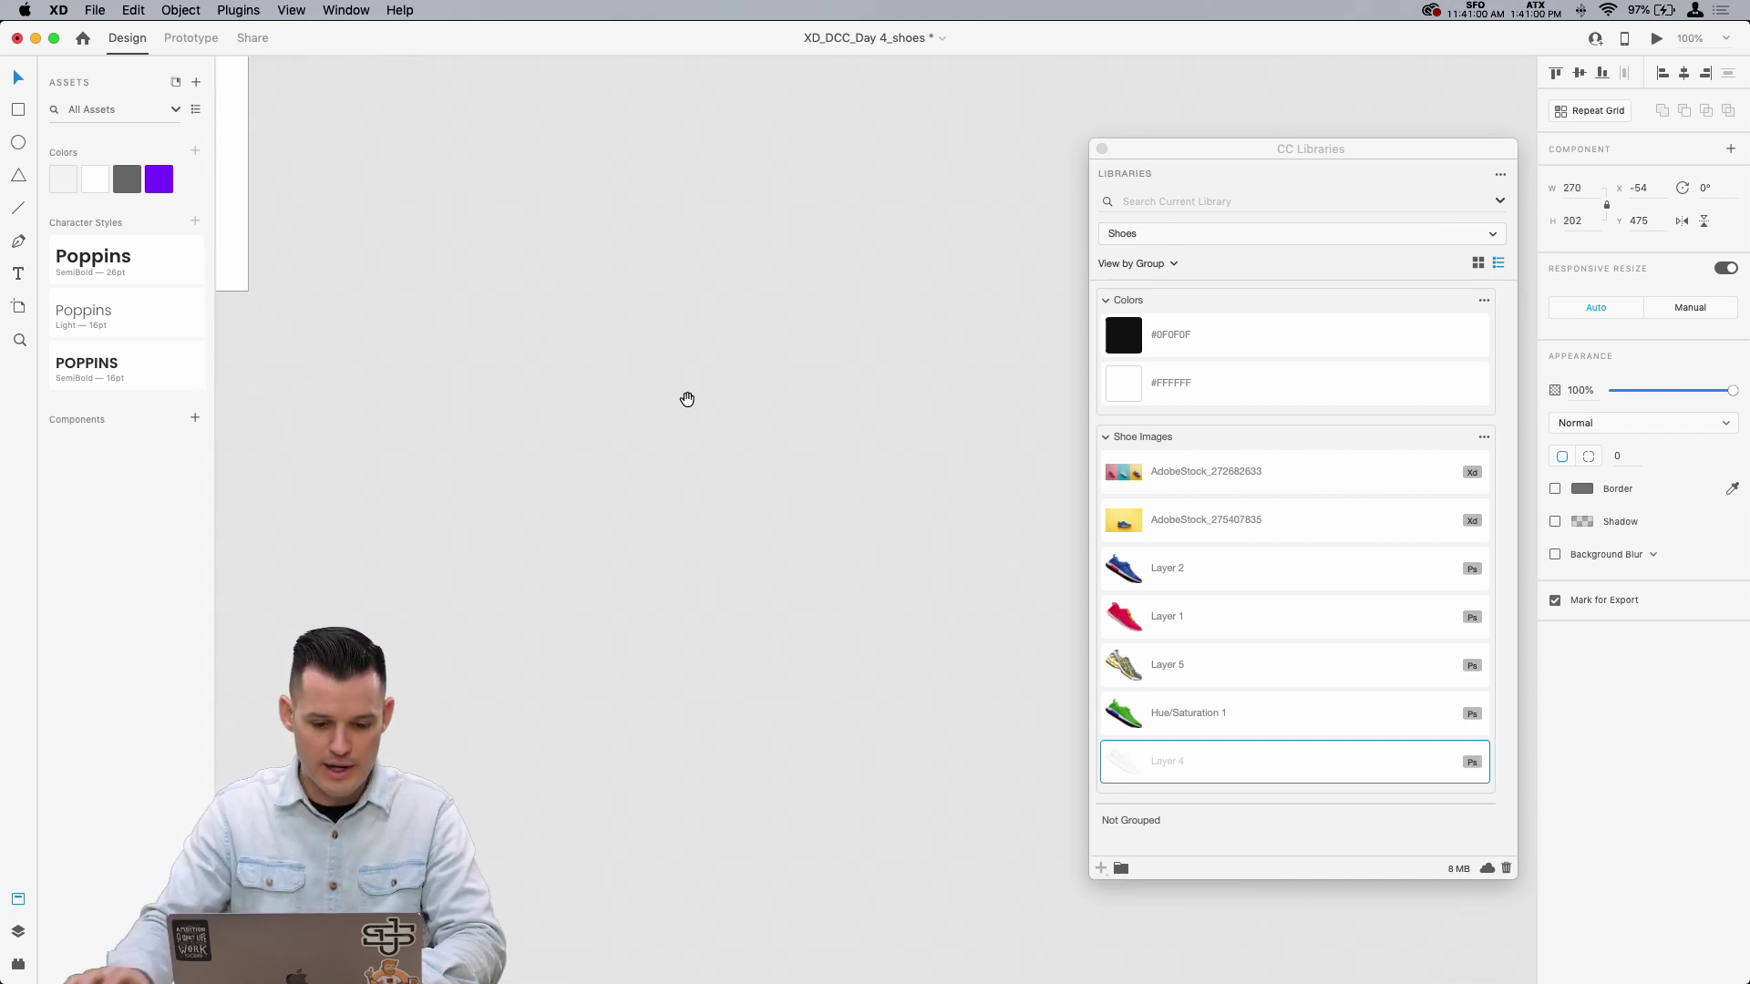
scroll(410, 183, "up", 5)
scroll(410, 183, "right", 2)
left_click_drag(583, 755, 705, 365)
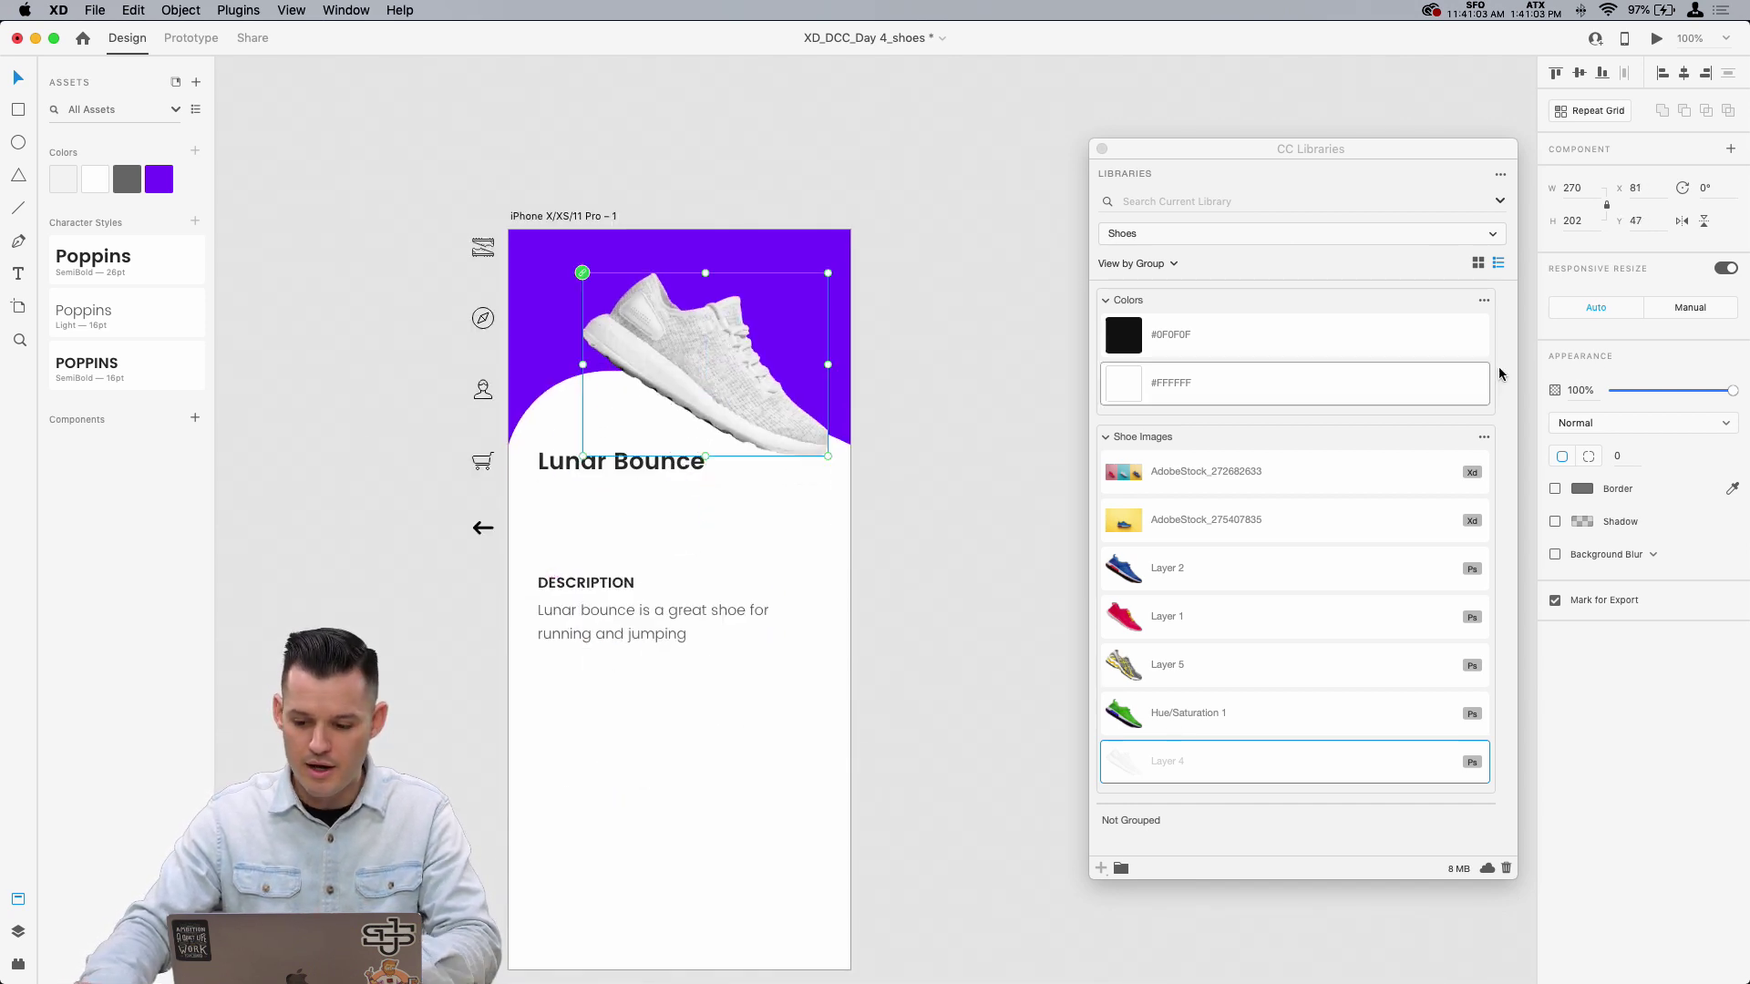
left_click(1682, 223)
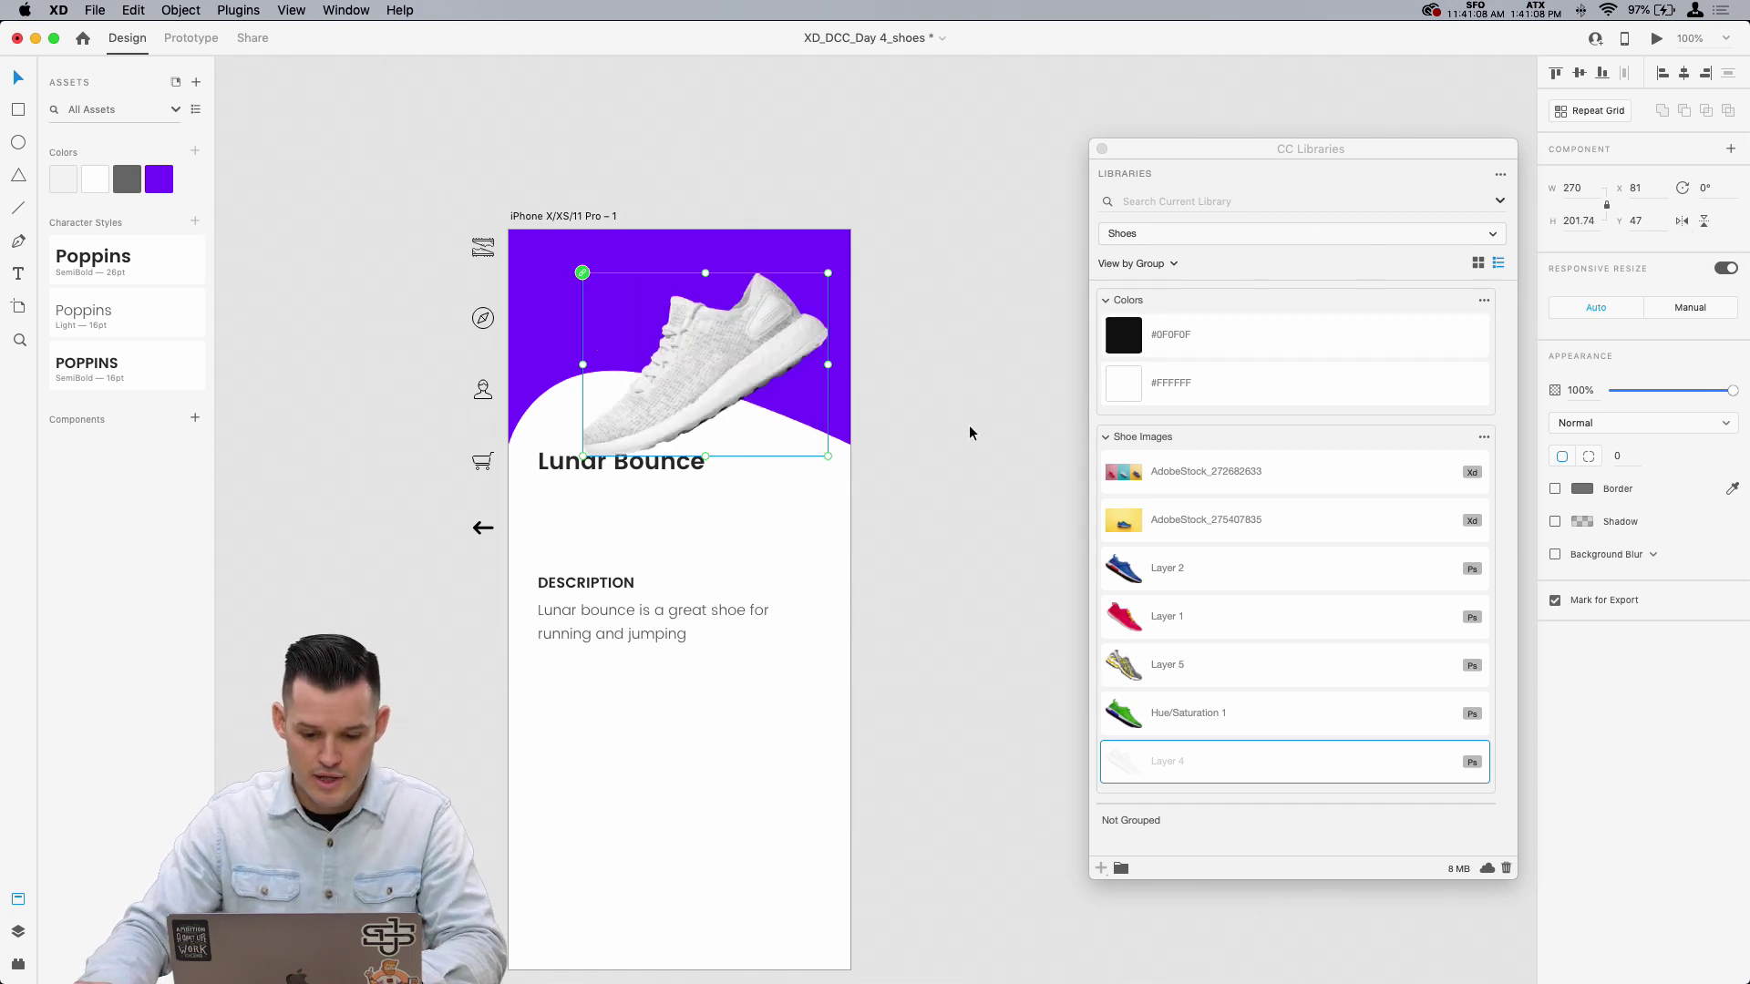
Step: Place the white shoe over the purple header at X 96, Y 38 and shift the "Lunar Bounce" title slightly down beneath it
left_click_drag(707, 360, 730, 335)
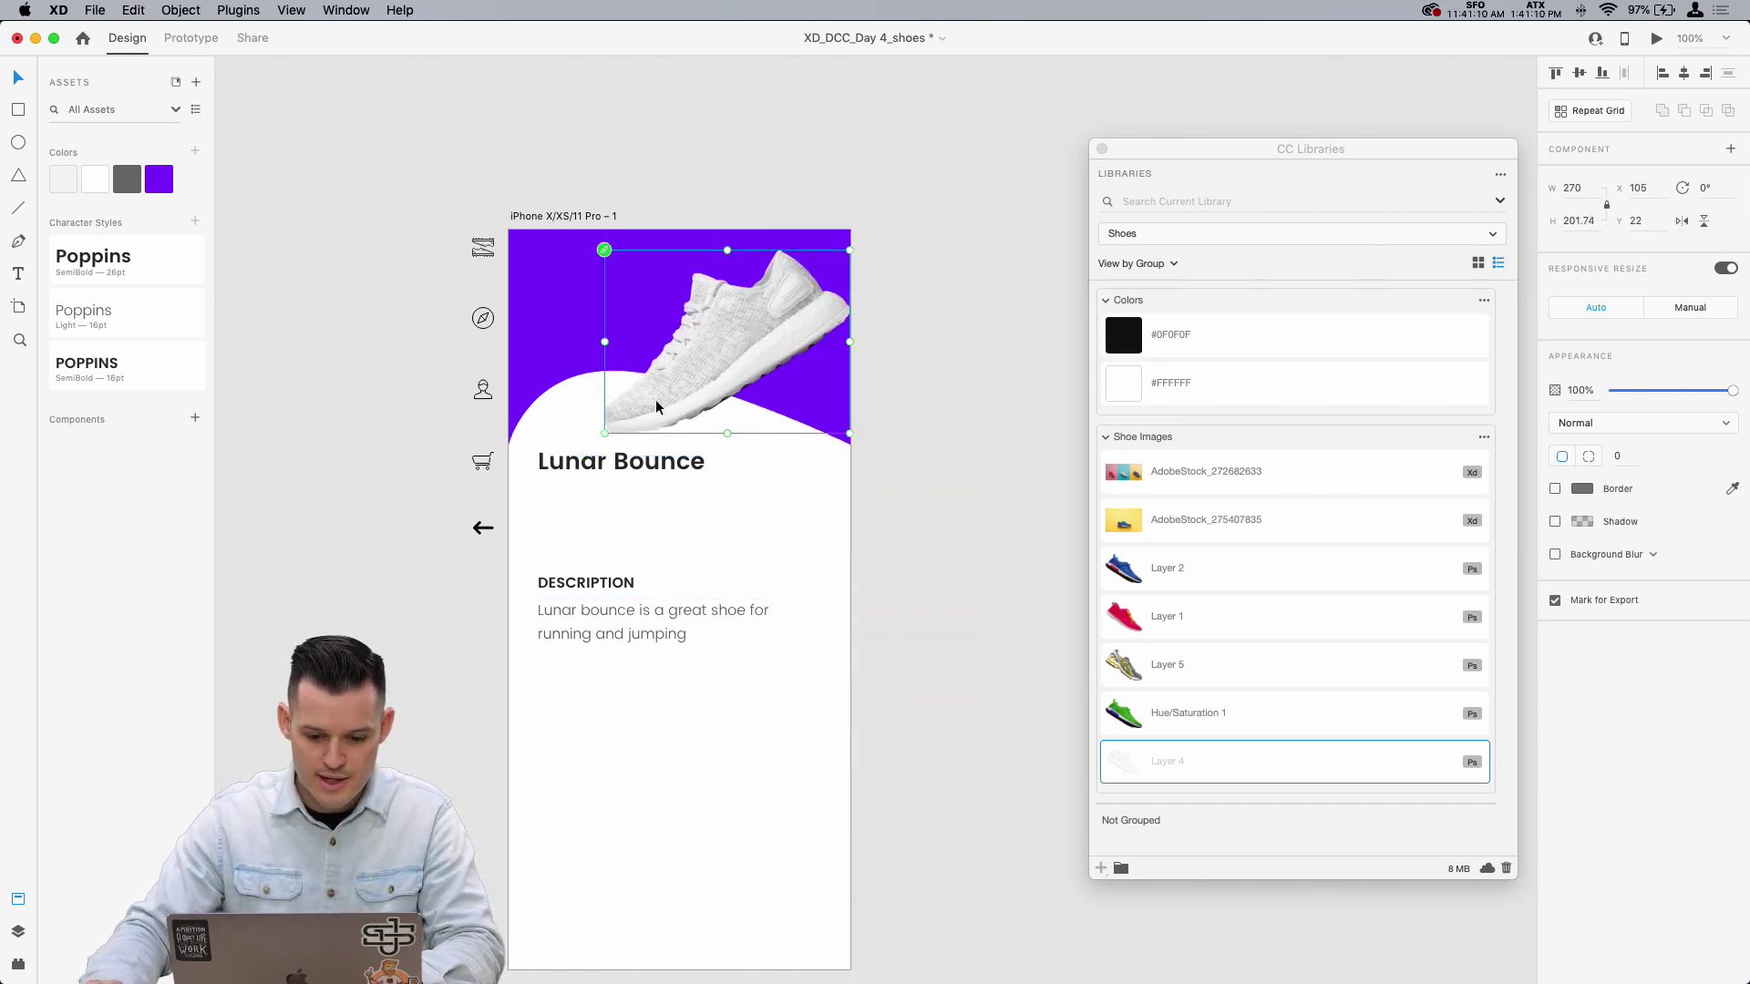
left_click_drag(618, 458, 619, 487)
left_click_drag(721, 348, 713, 362)
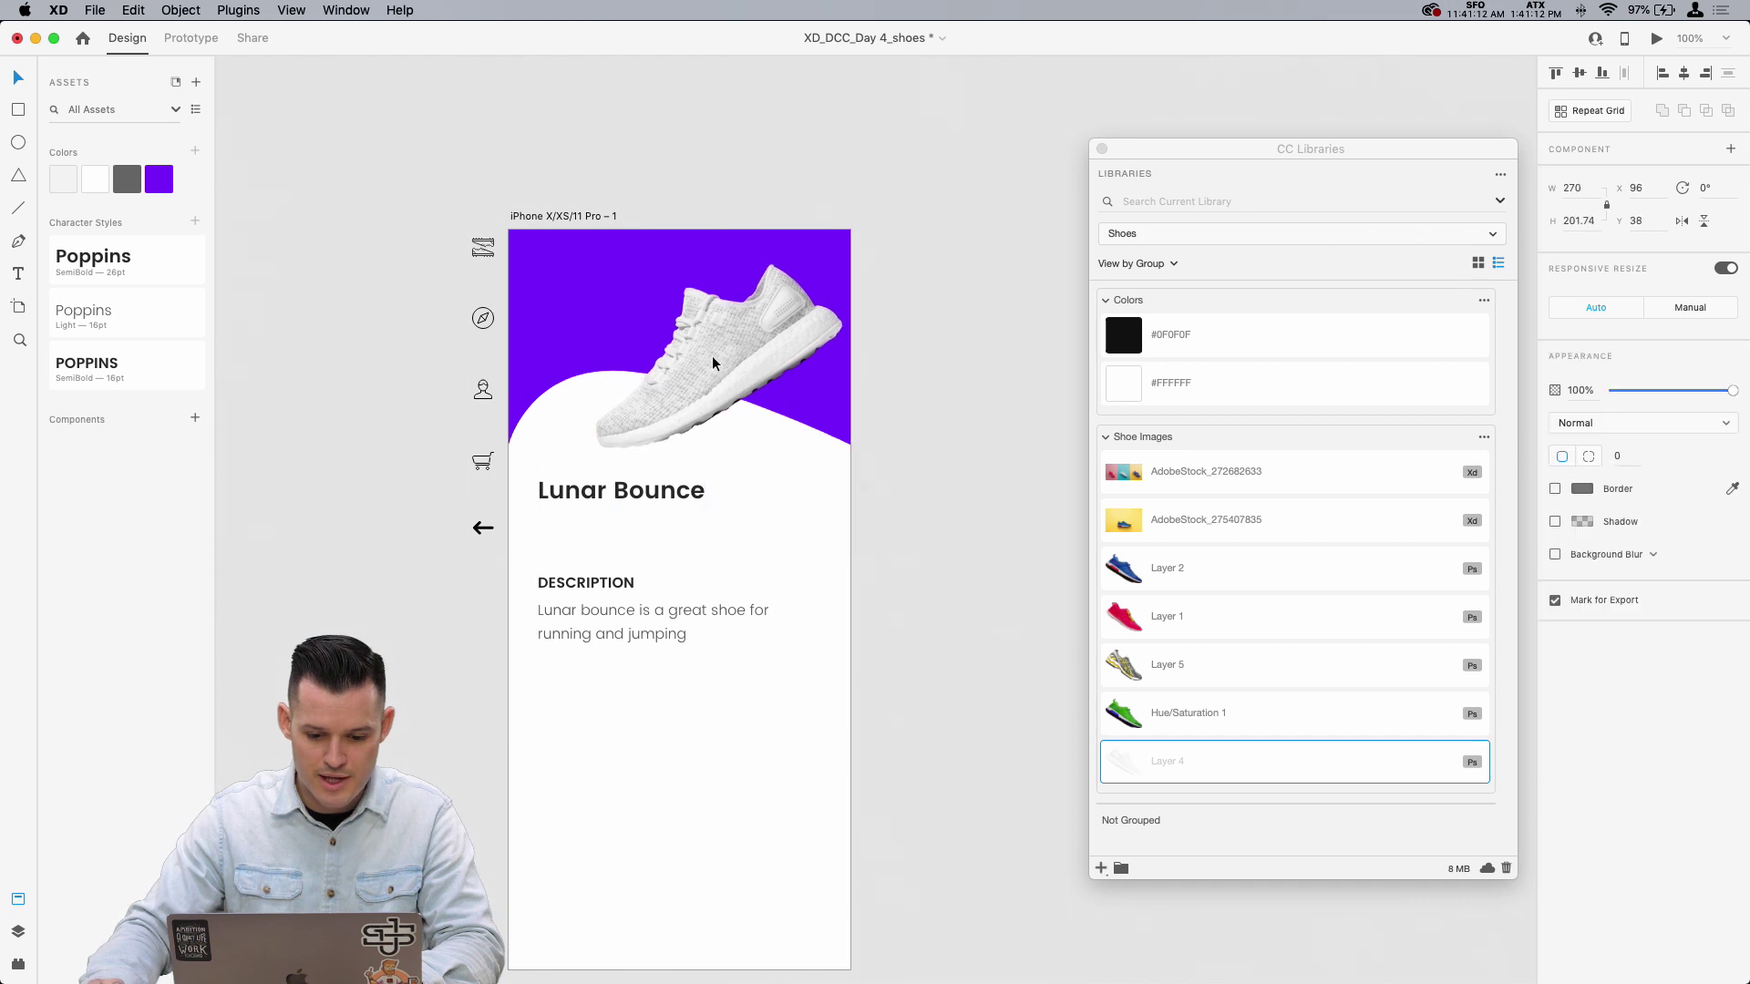
scroll(712, 354, "up", 3)
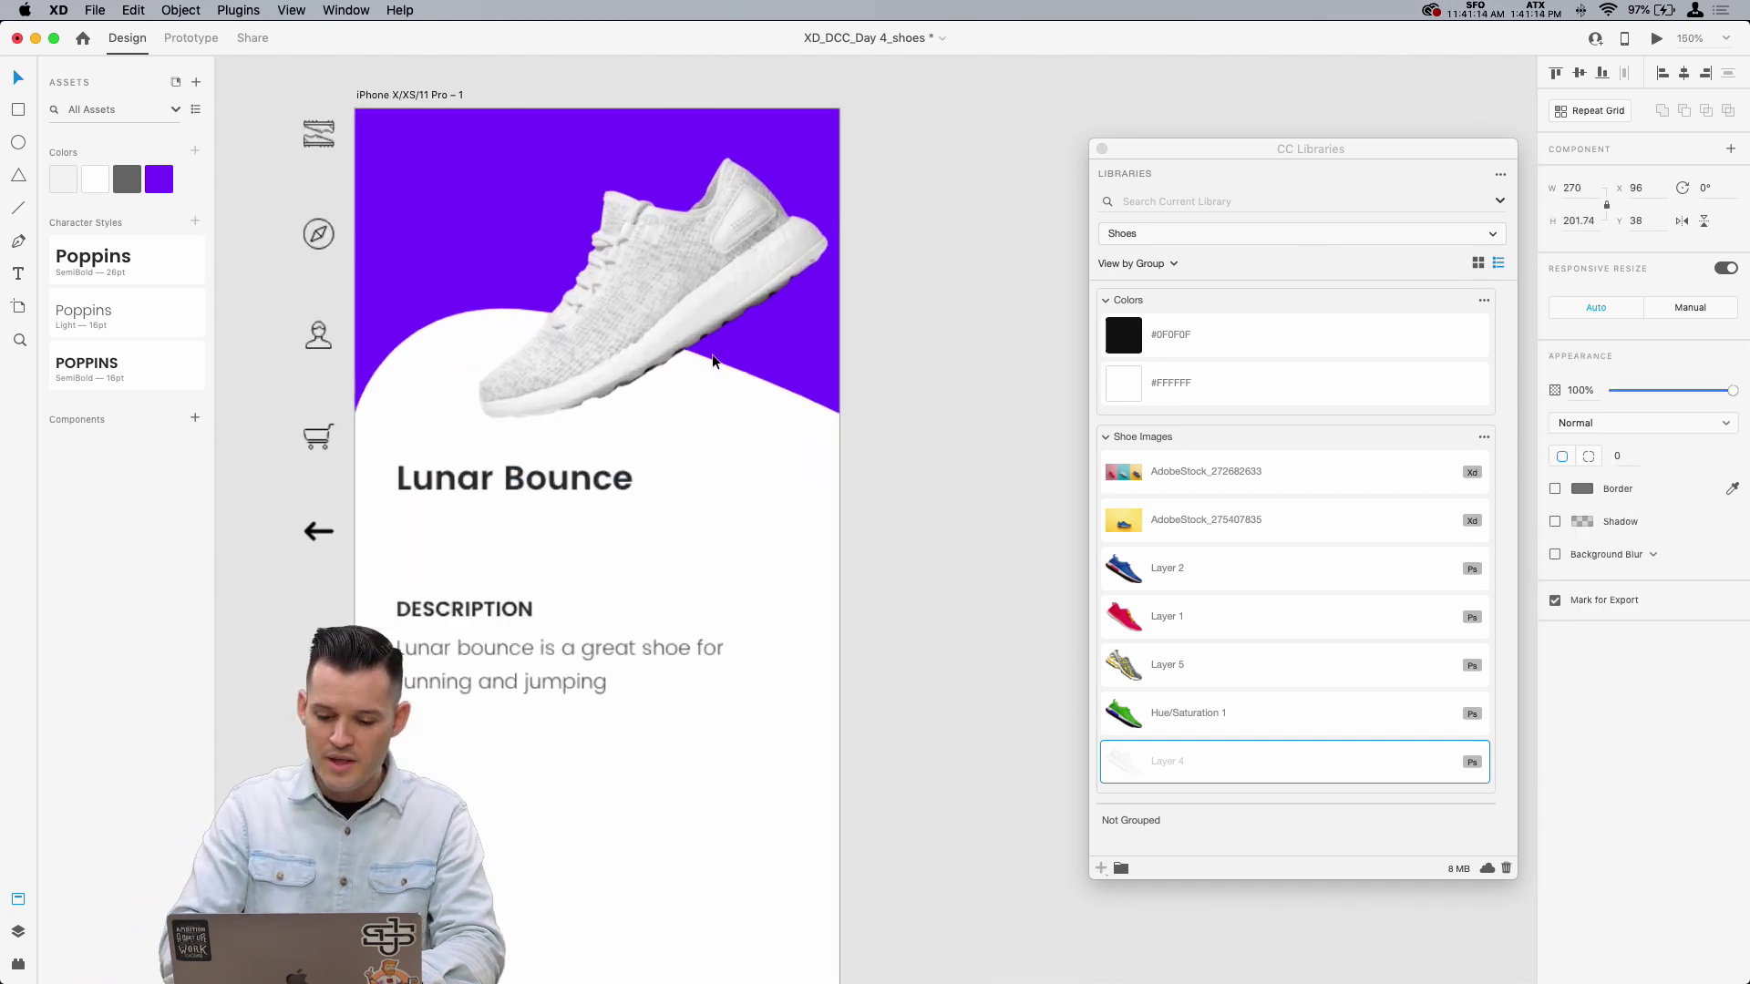
scroll(975, 325, "left", 2)
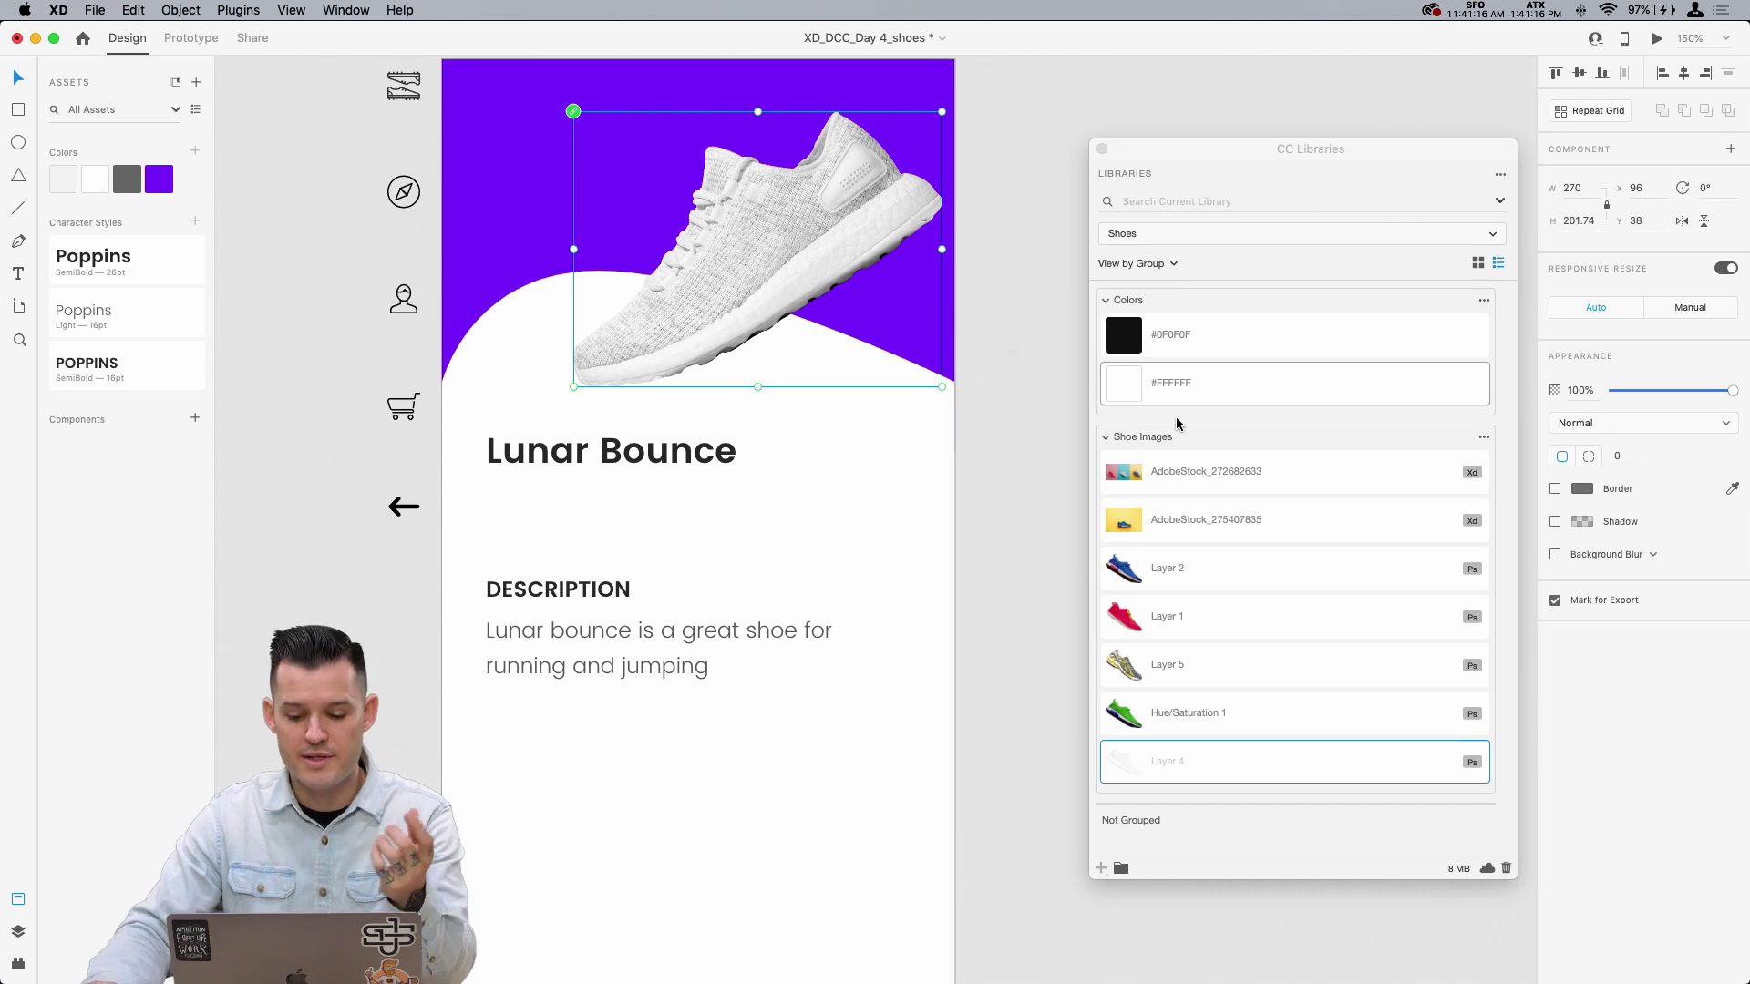
Step: Switch to Photoshop and add a colorized Hue/Saturation adjustment layer above the white shoe, Layer 4
left_click_drag(1166, 568, 1203, 574)
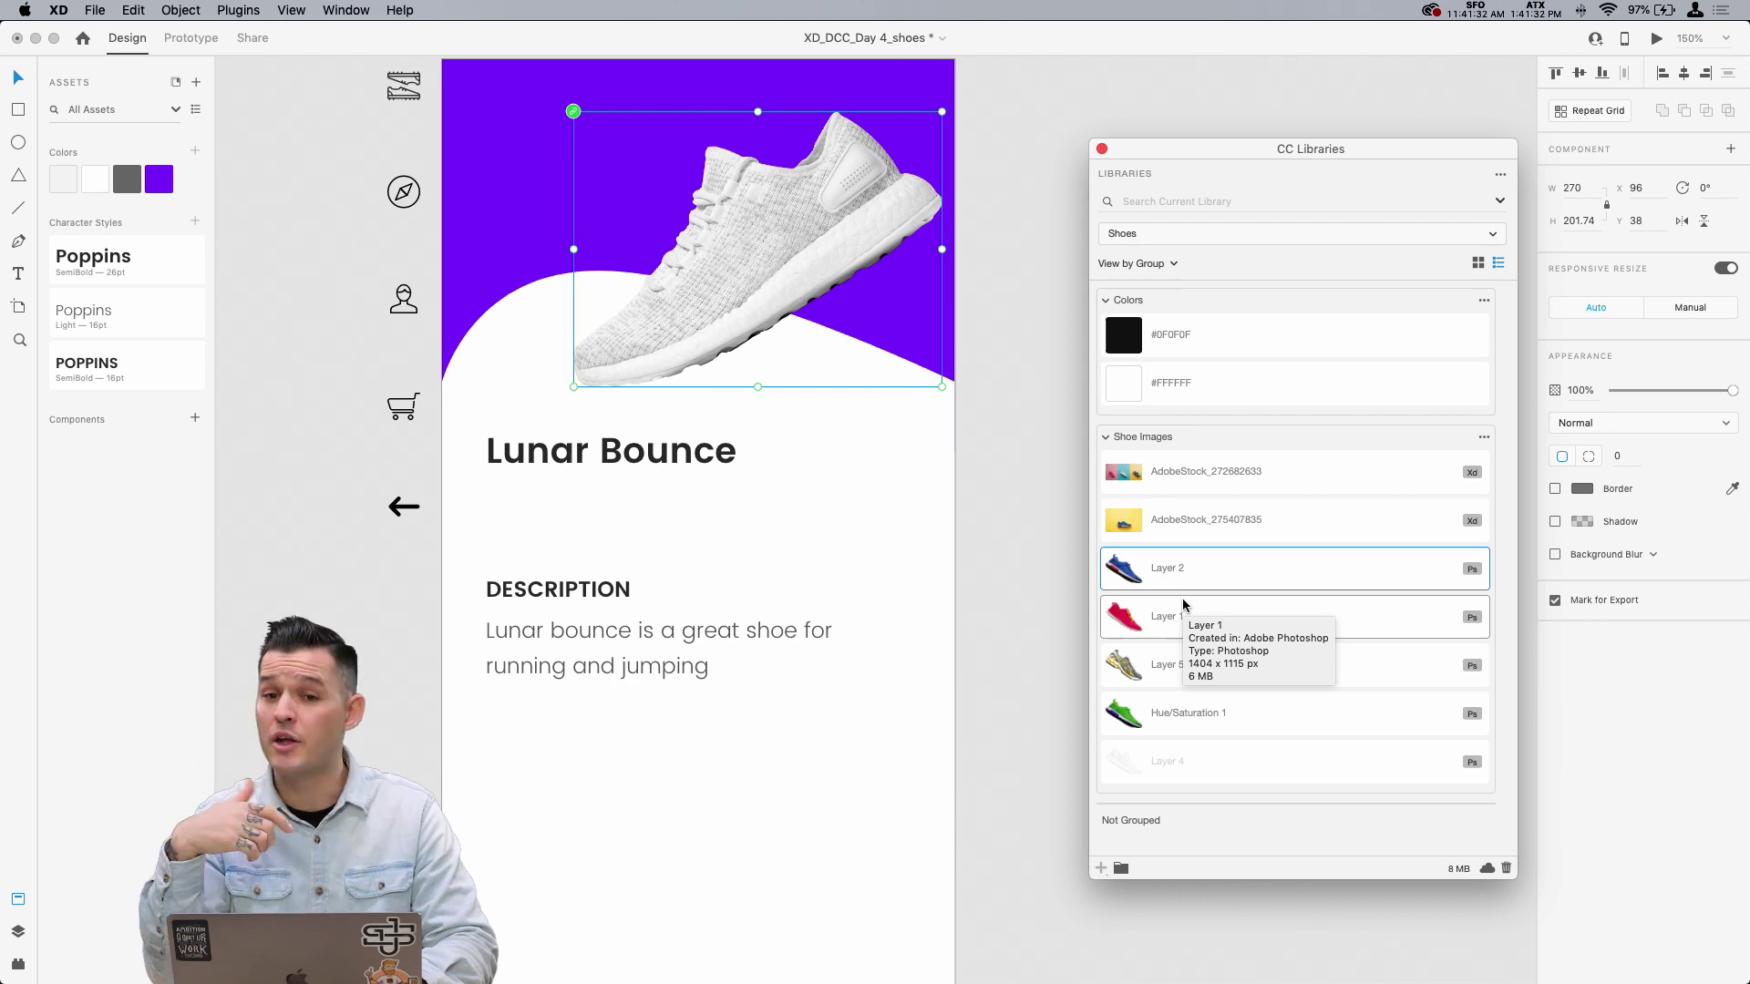
key("super+Tab")
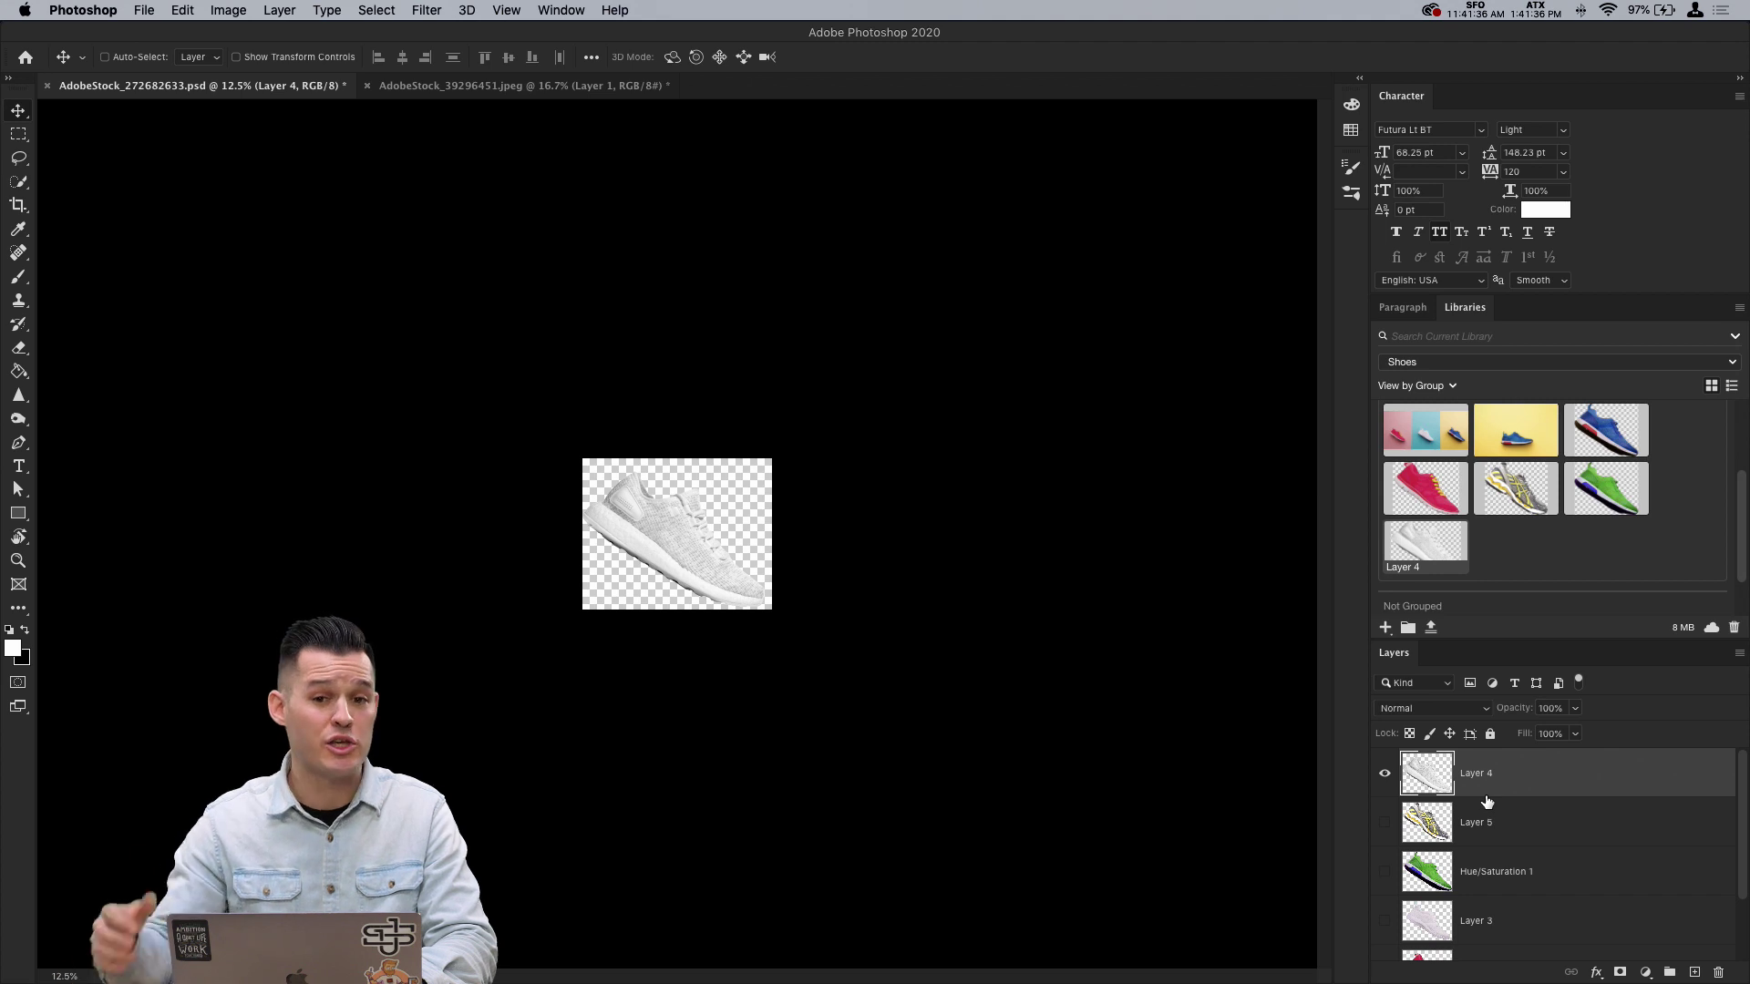
left_click(1645, 972)
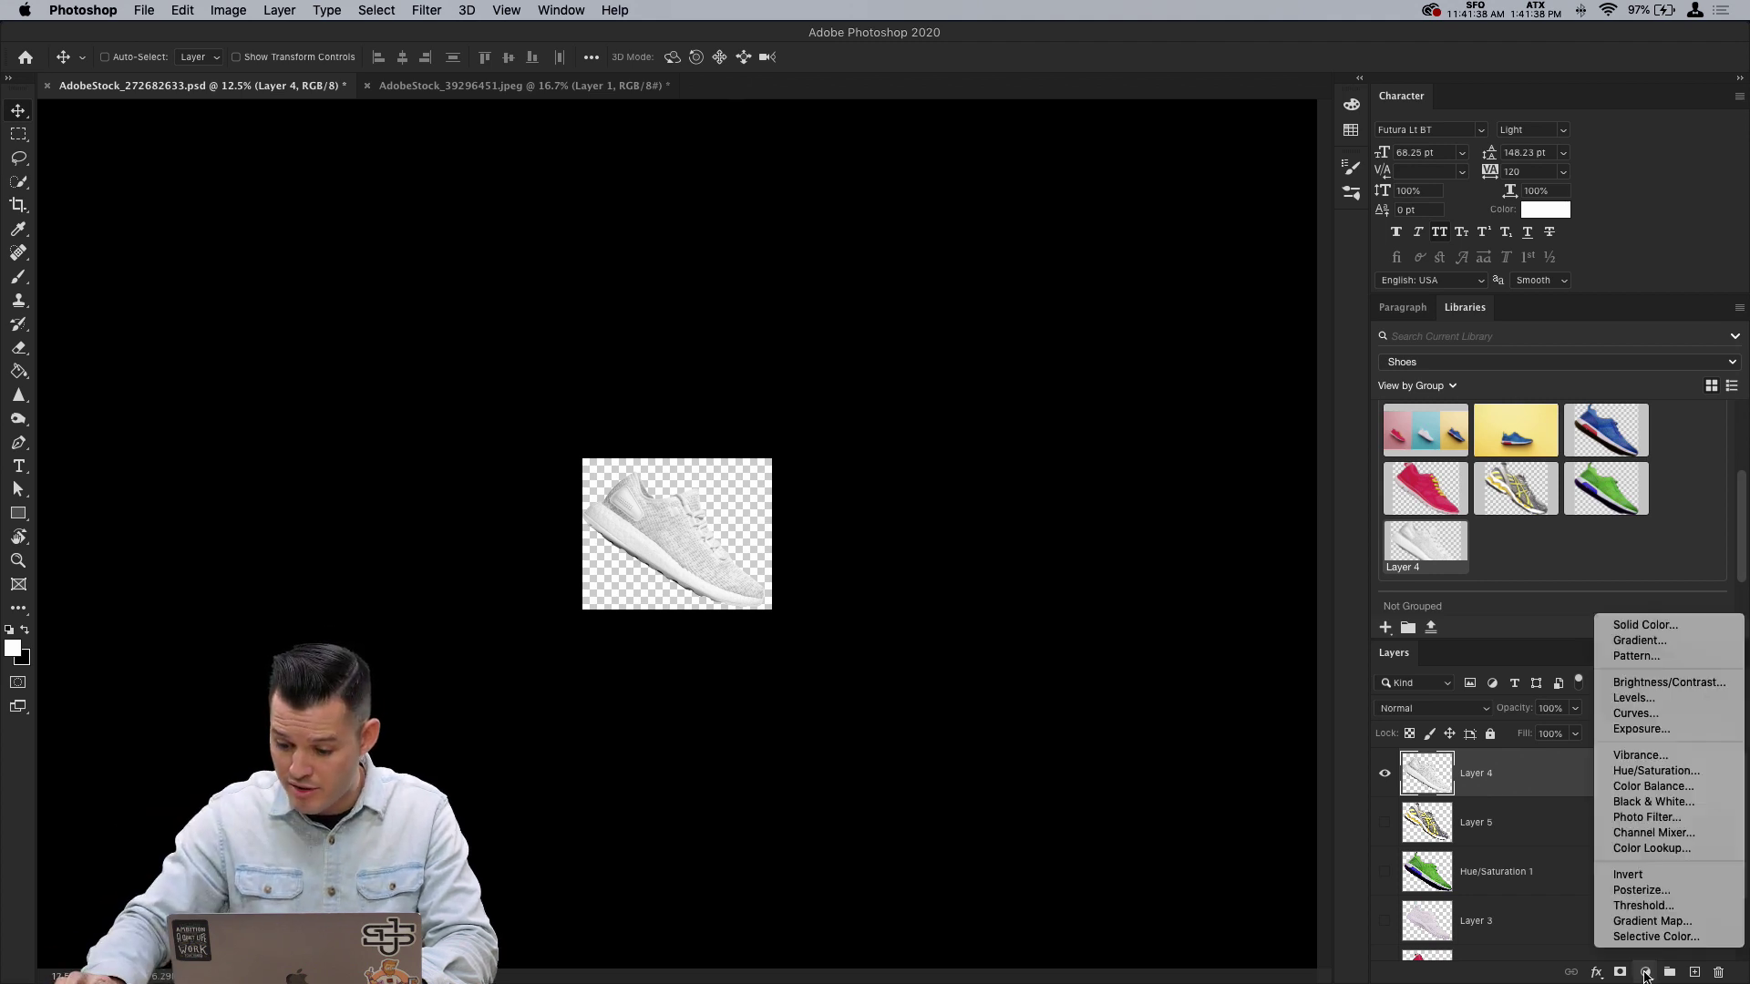
left_click(1654, 771)
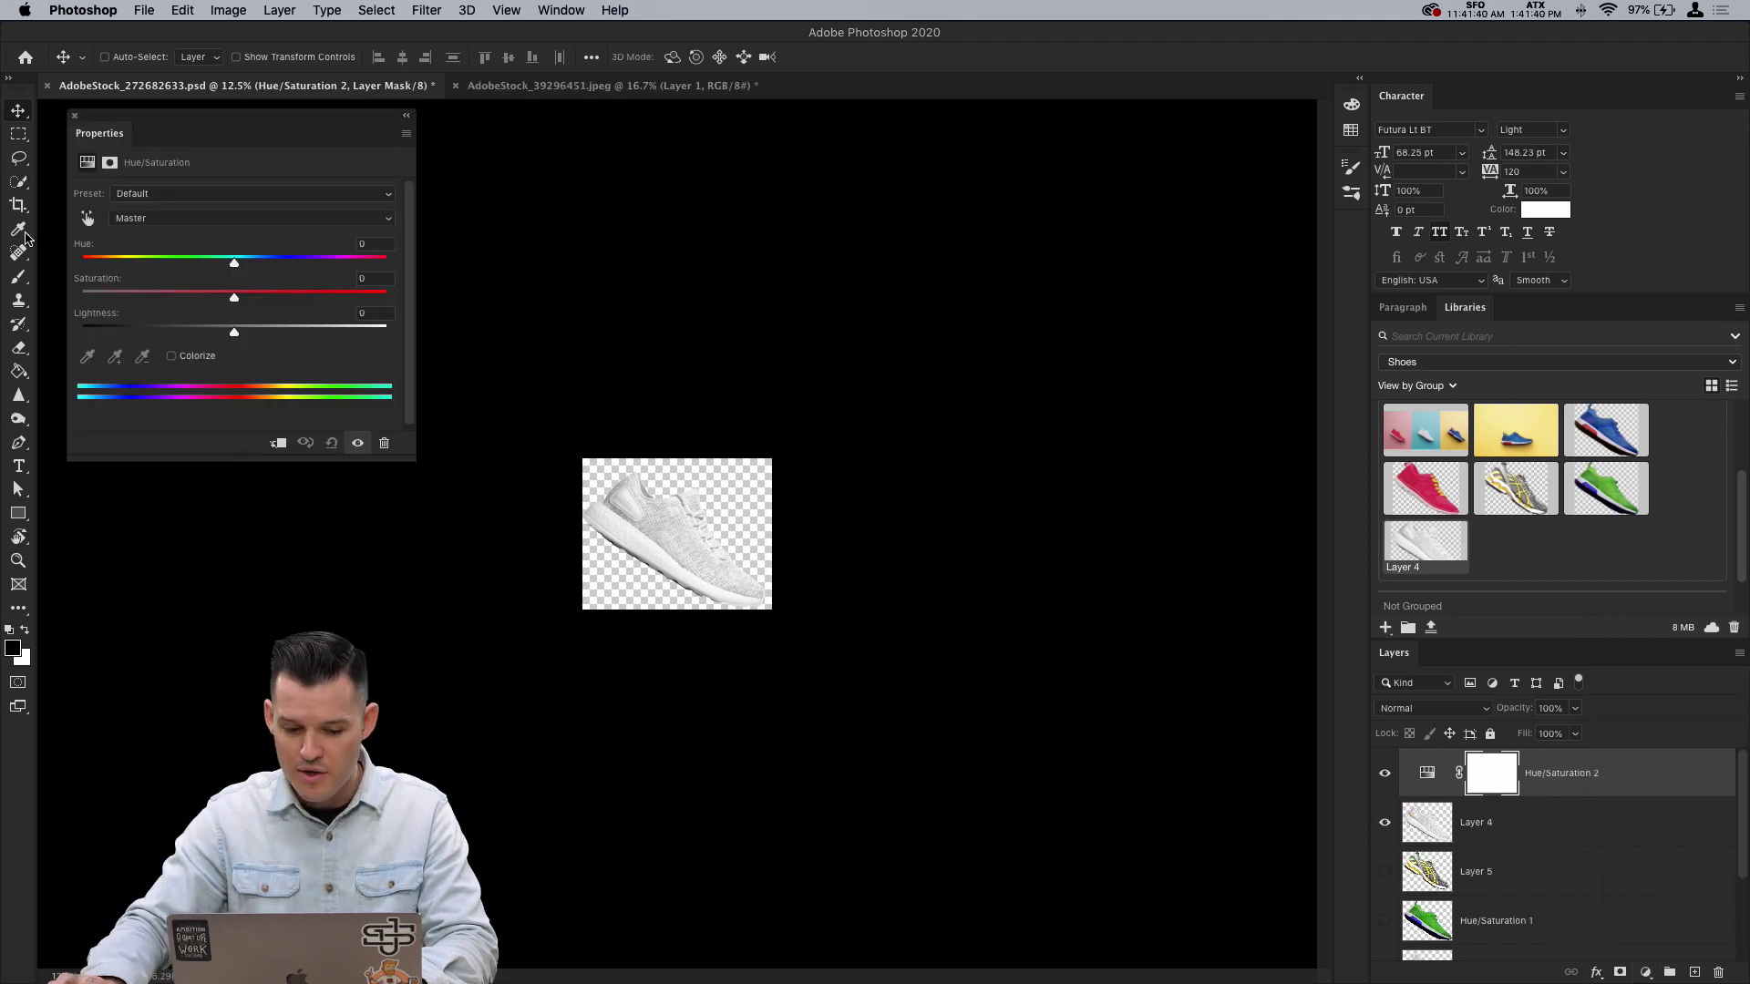
left_click(171, 355)
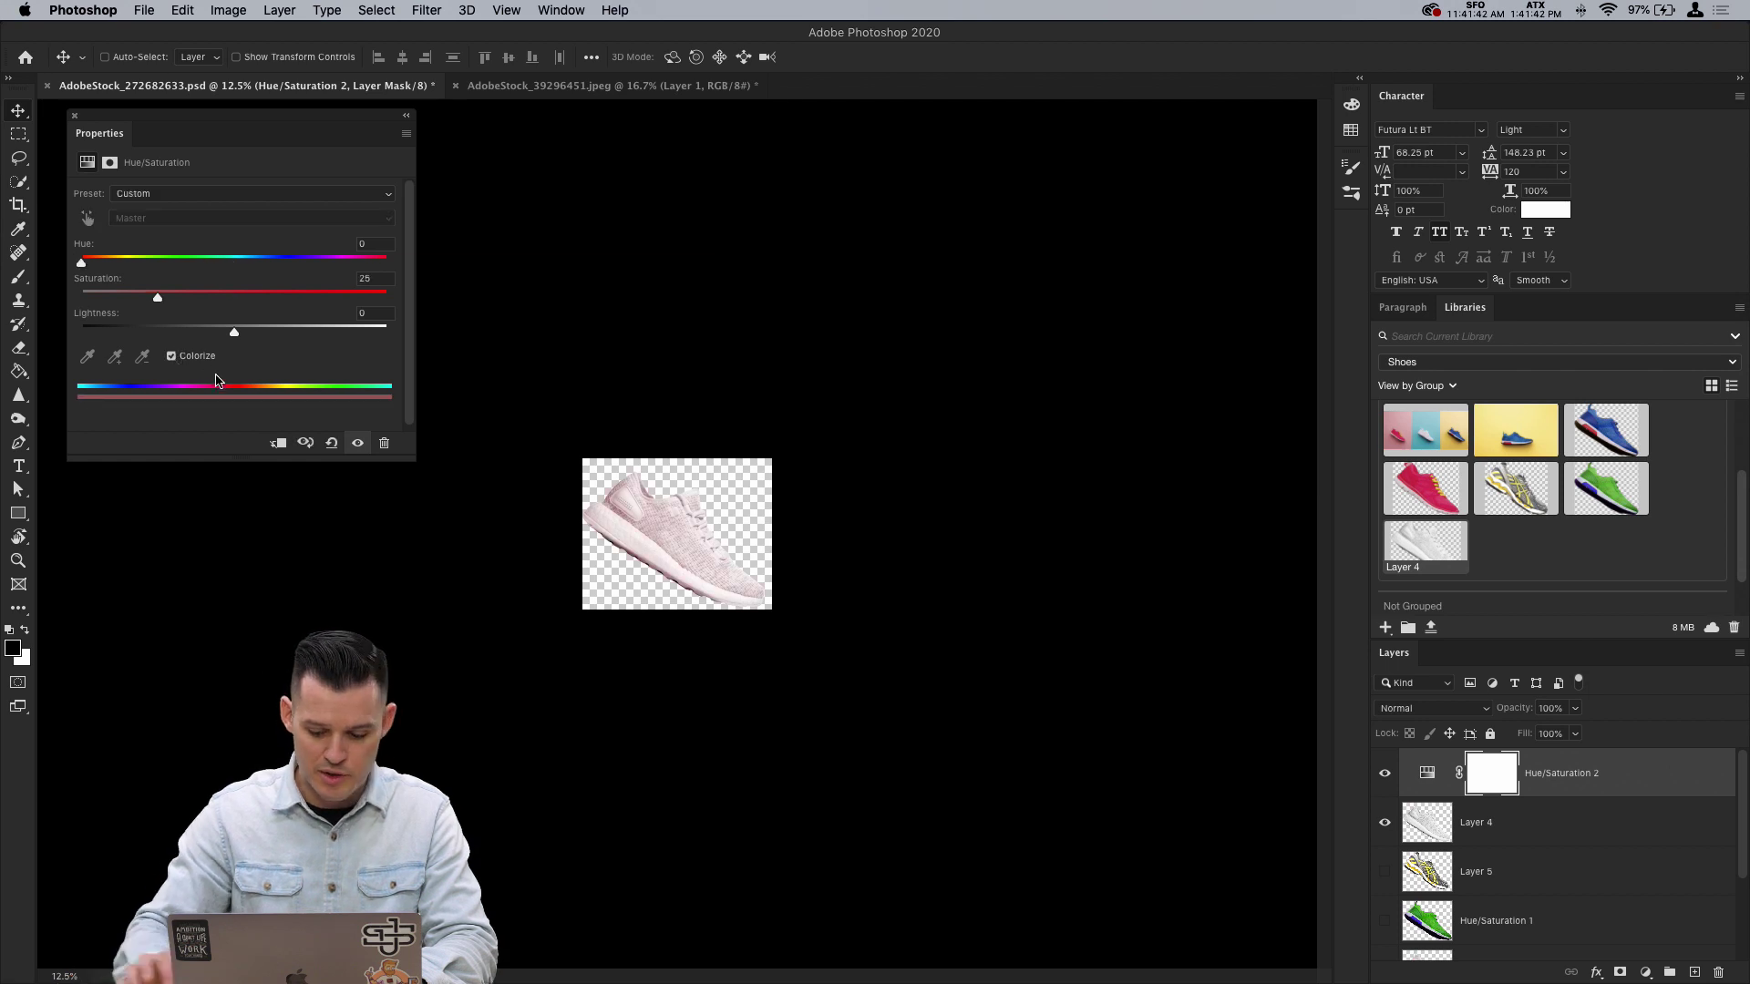
Step: Tint the shoe blue by setting the adjustment's saturation to about 65 and its hue to 238
key("super+equal")
key("super+equal")
key("super+equal")
left_click_drag(159, 295, 281, 296)
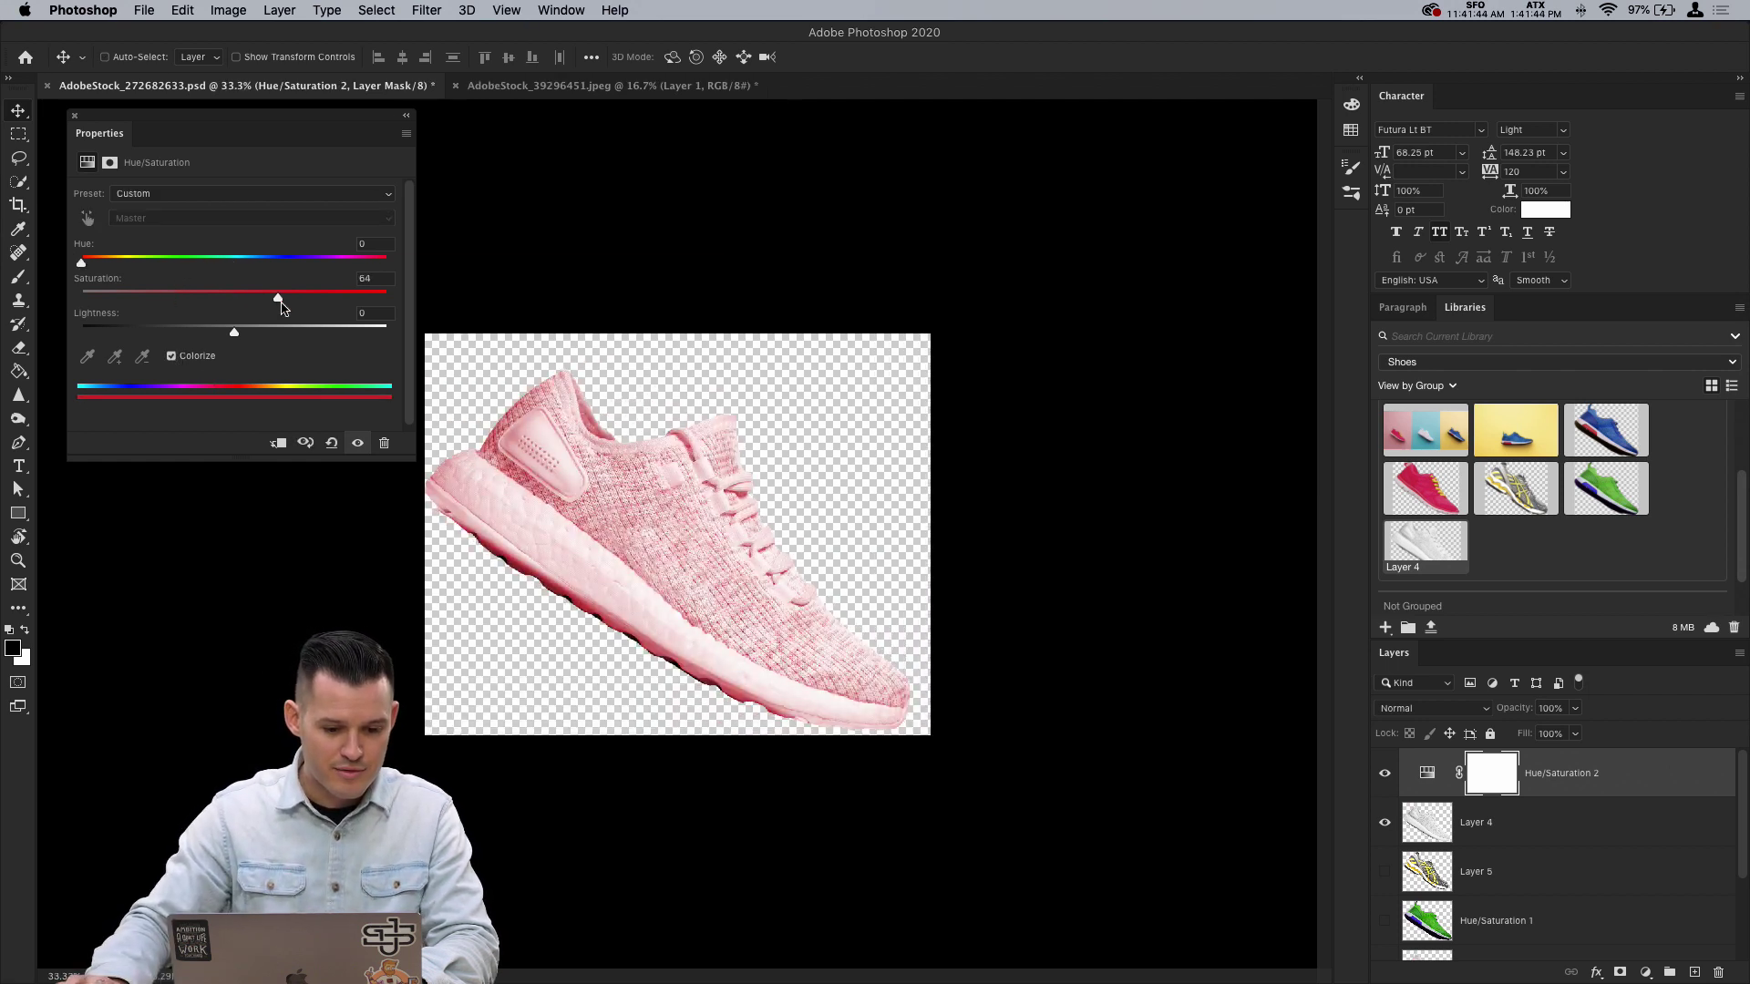
left_click_drag(155, 261, 176, 264)
left_click_drag(258, 272, 284, 272)
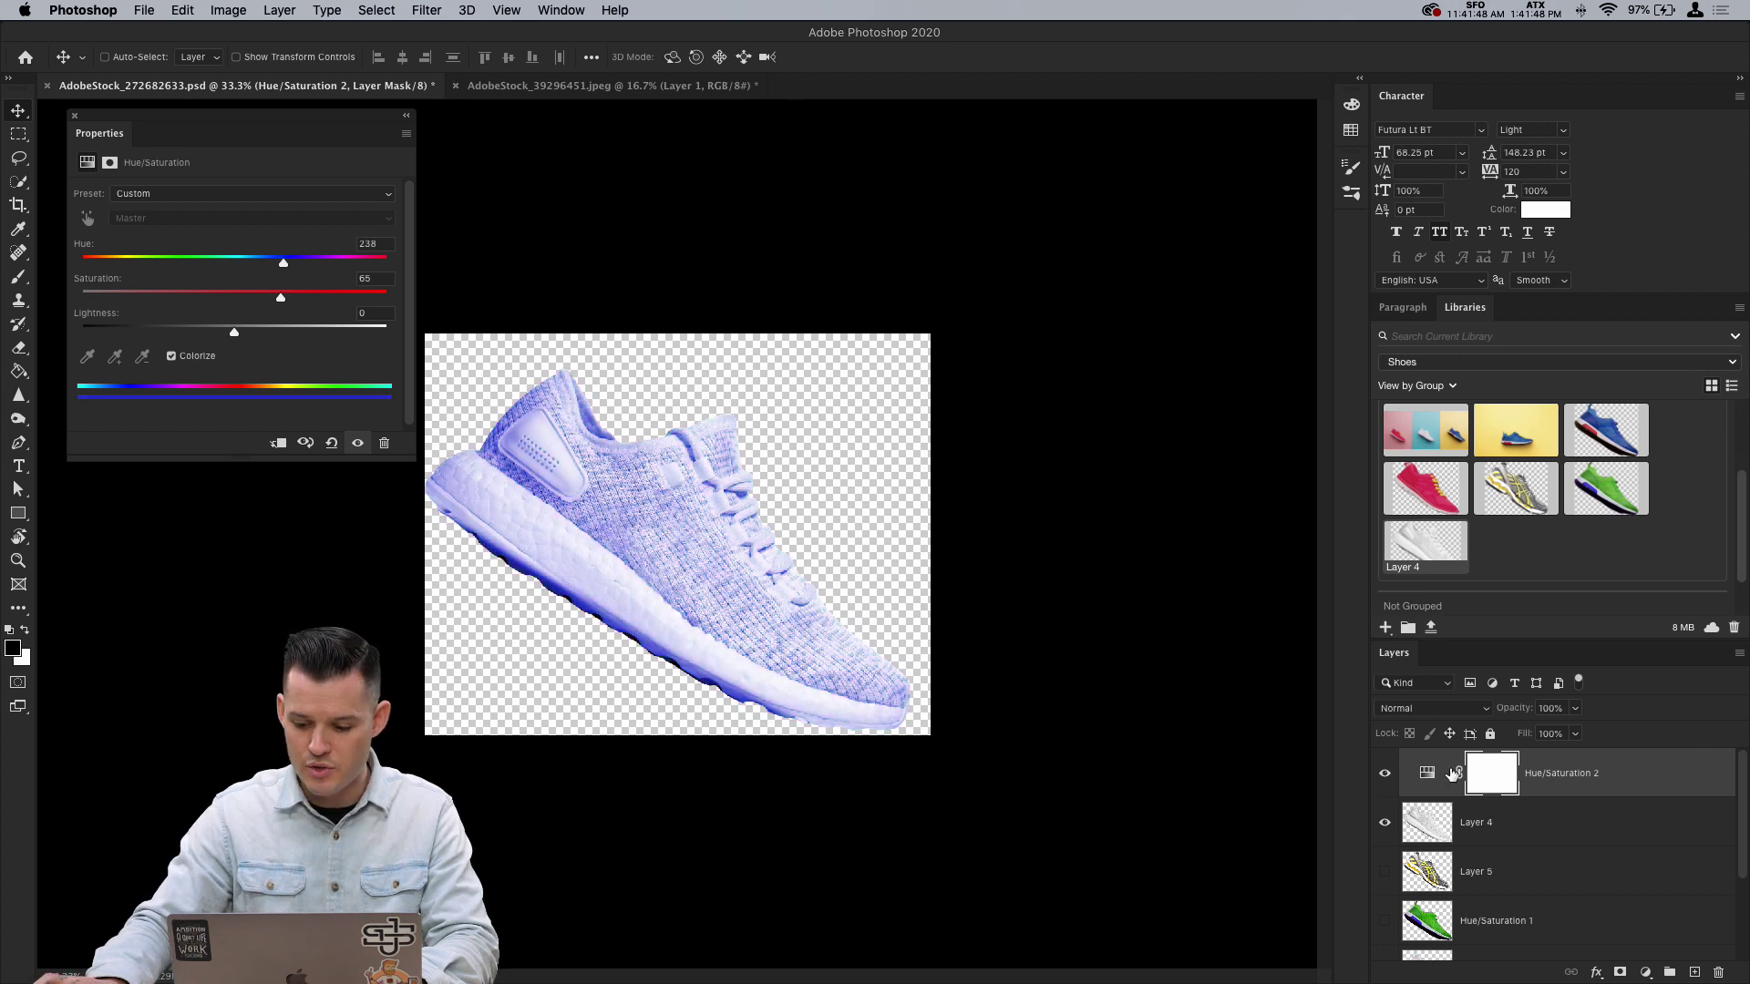
Step: Group Layer 4 with its Hue/Saturation adjustment and add the group to the Shoes library
left_click(1514, 825)
left_click(1547, 789, "shift")
key("super+g")
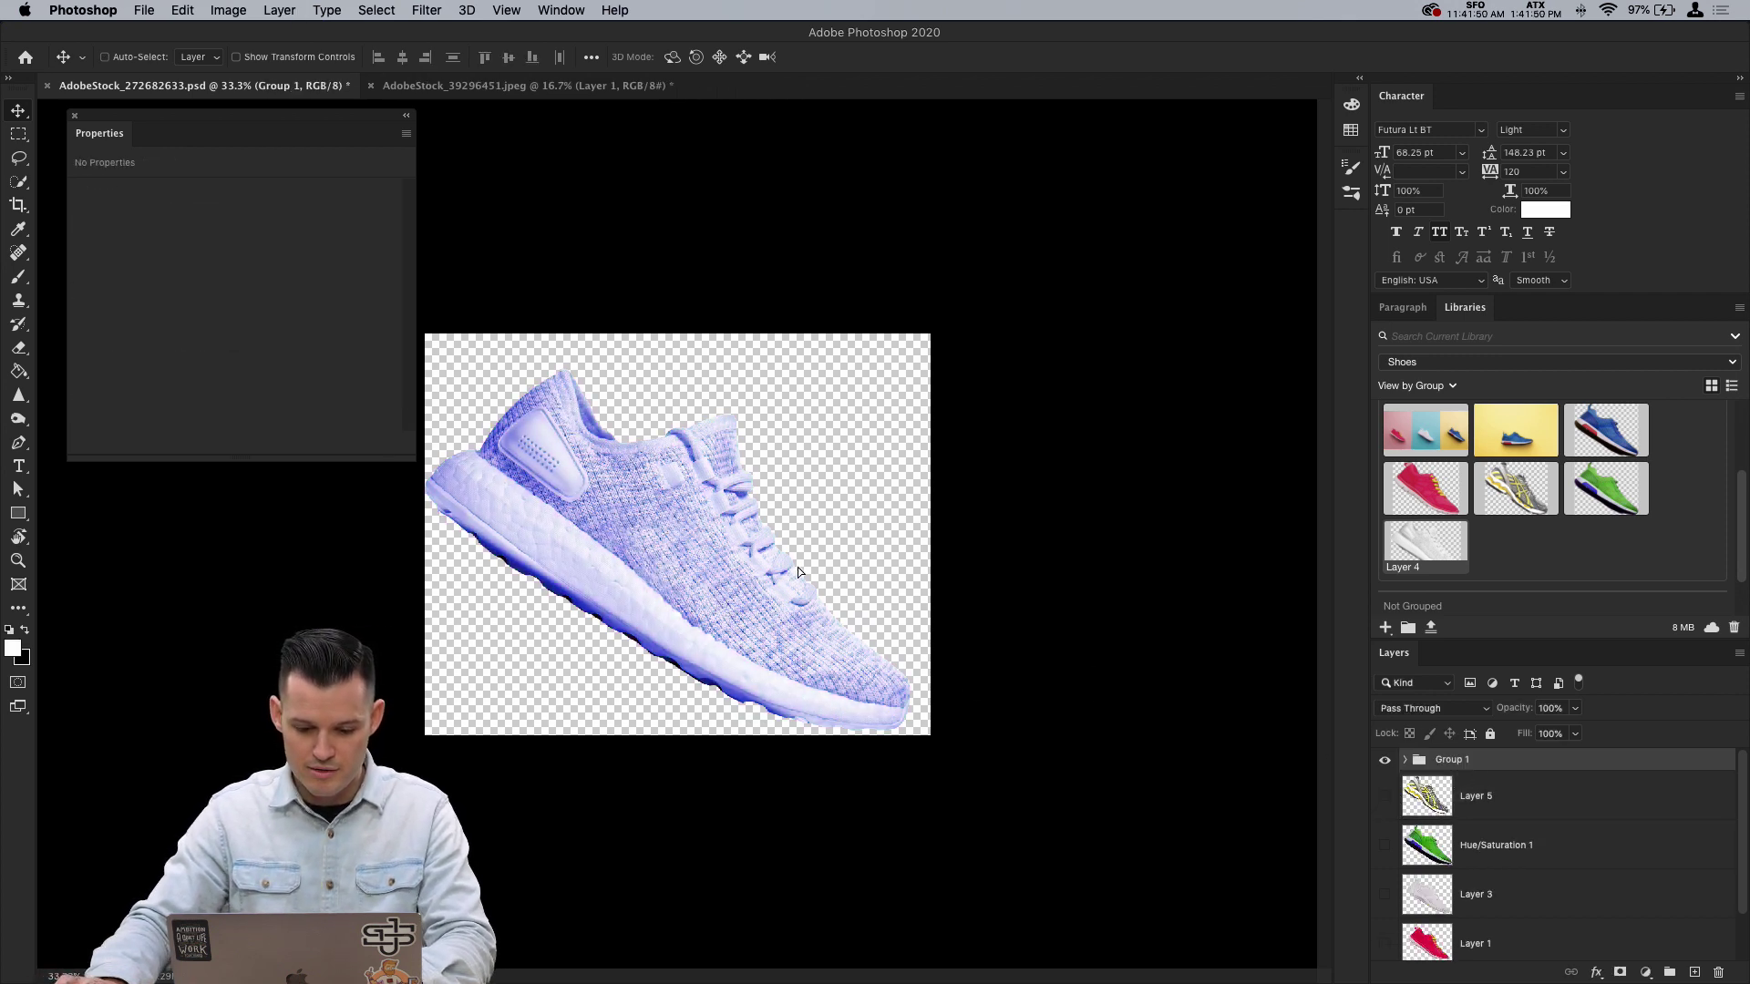
left_click_drag(798, 572, 1518, 547)
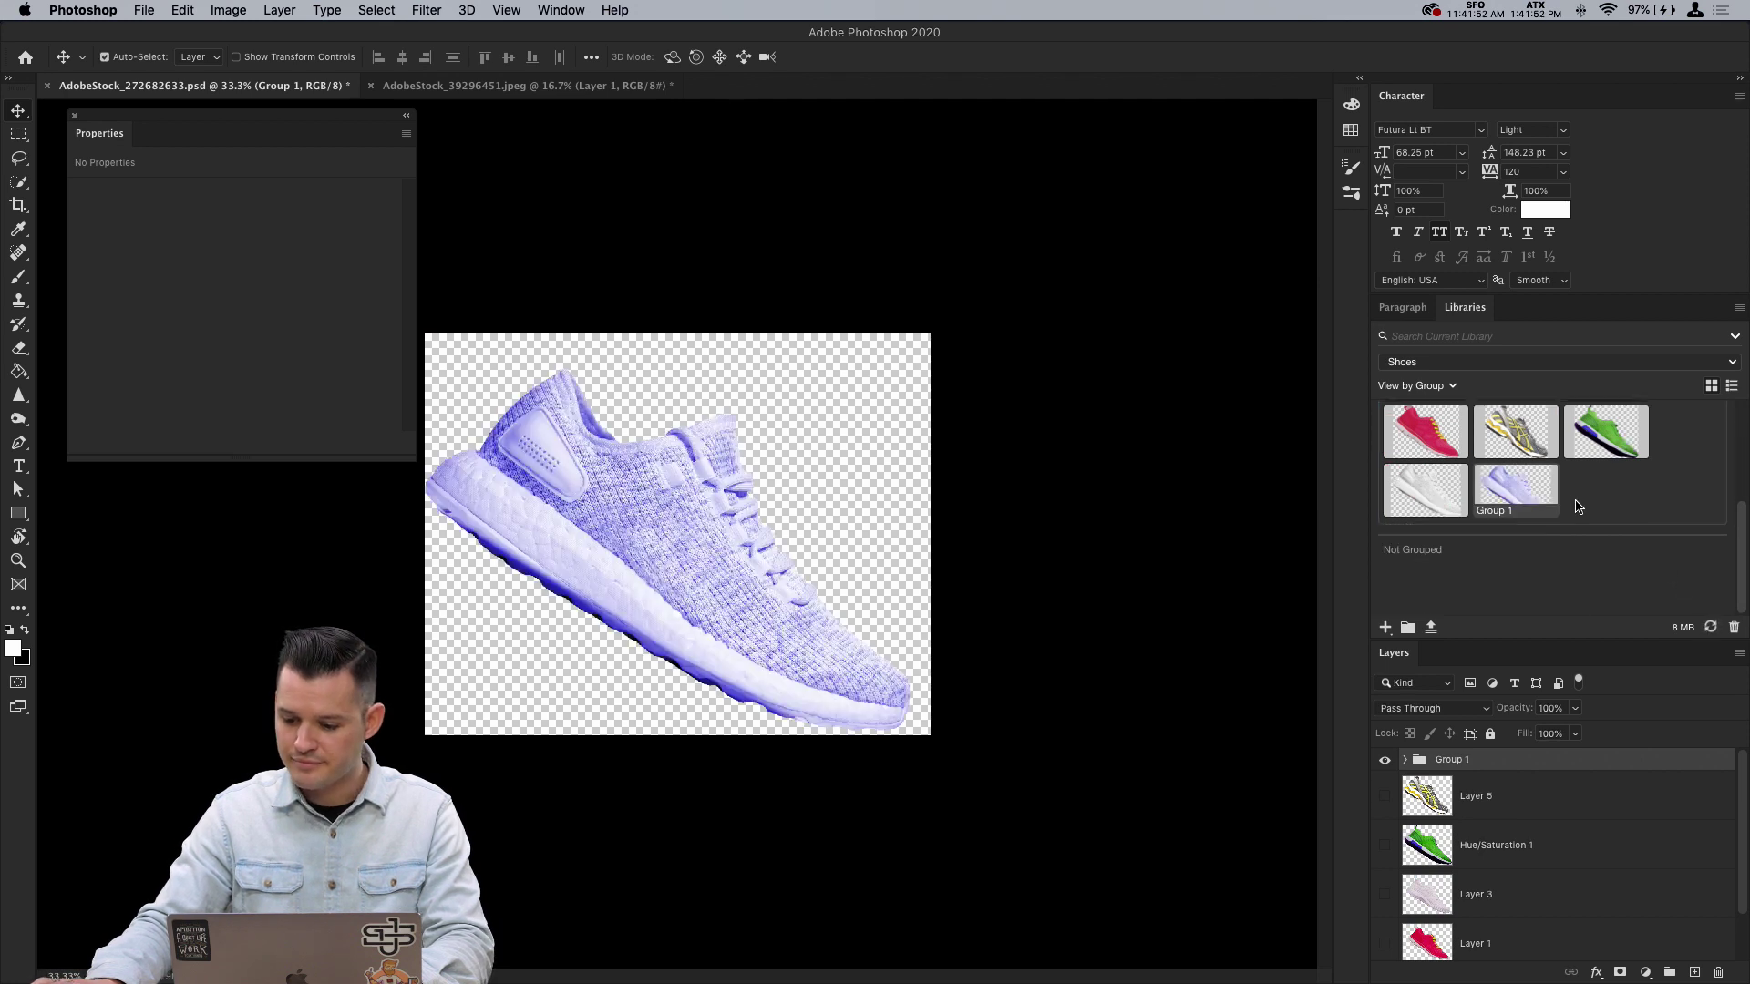
Step: Switch back to Adobe XD, create a star with the Polygons plugin, and place it about 17 by 16 between title and description
key("super+Tab")
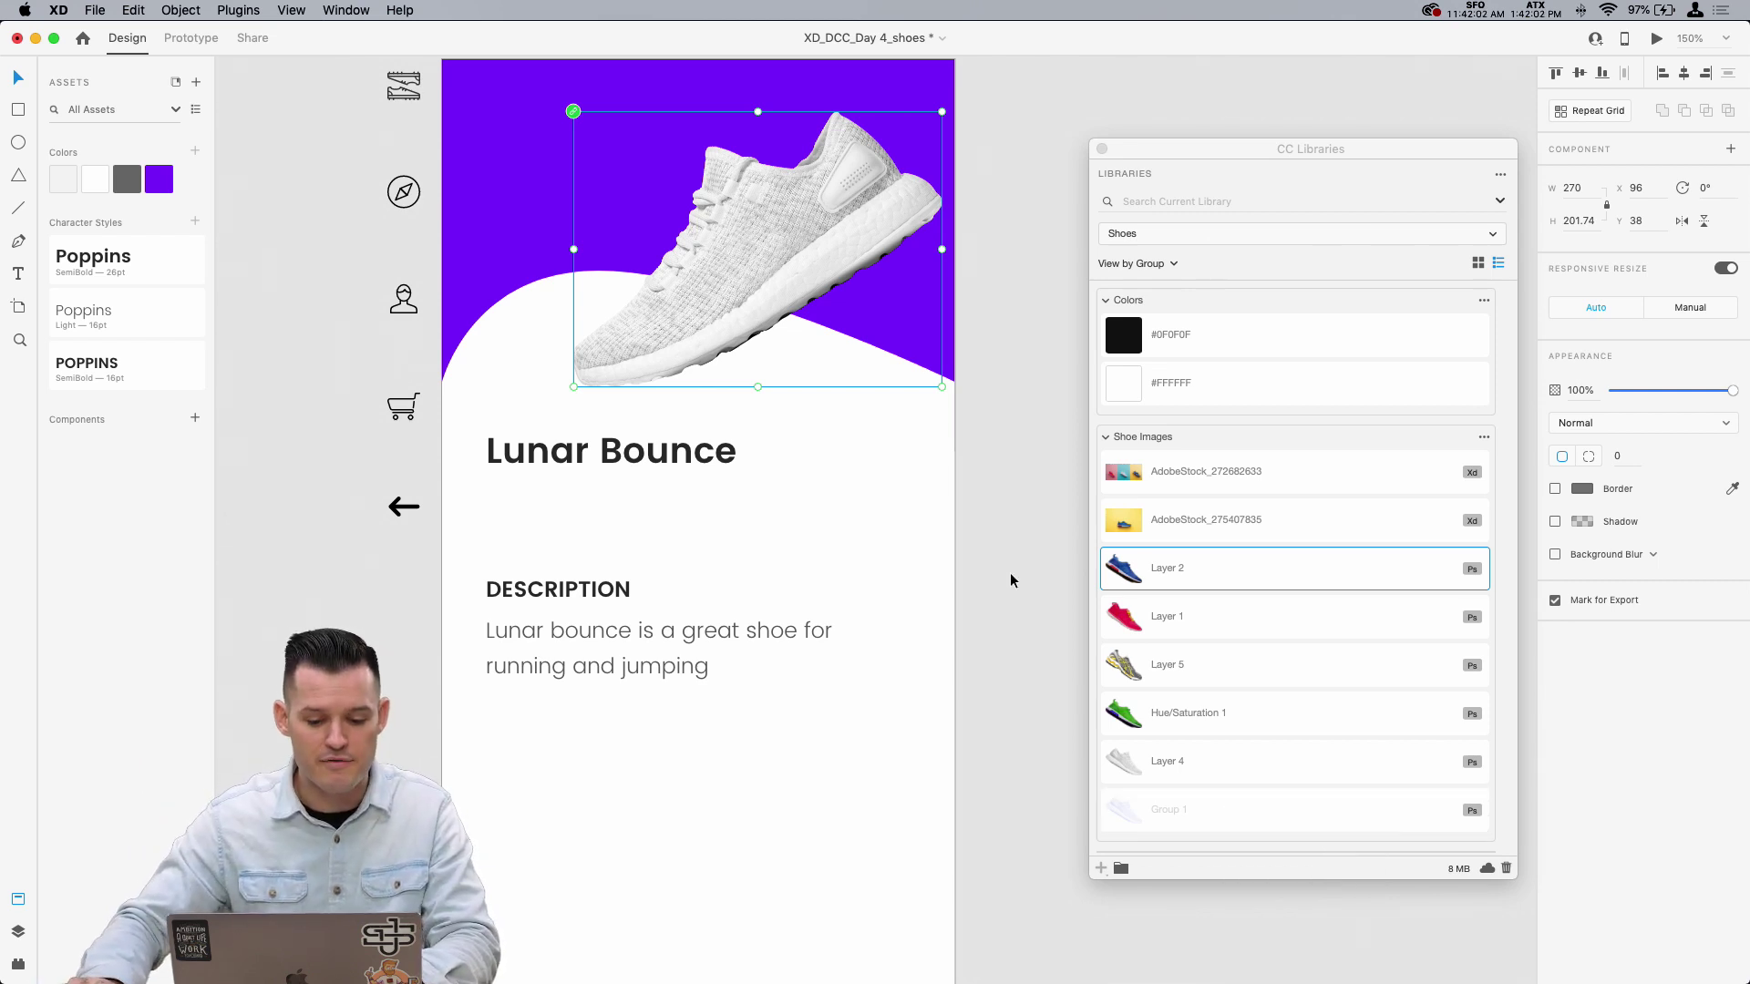
left_click_drag(1010, 581, 1076, 637)
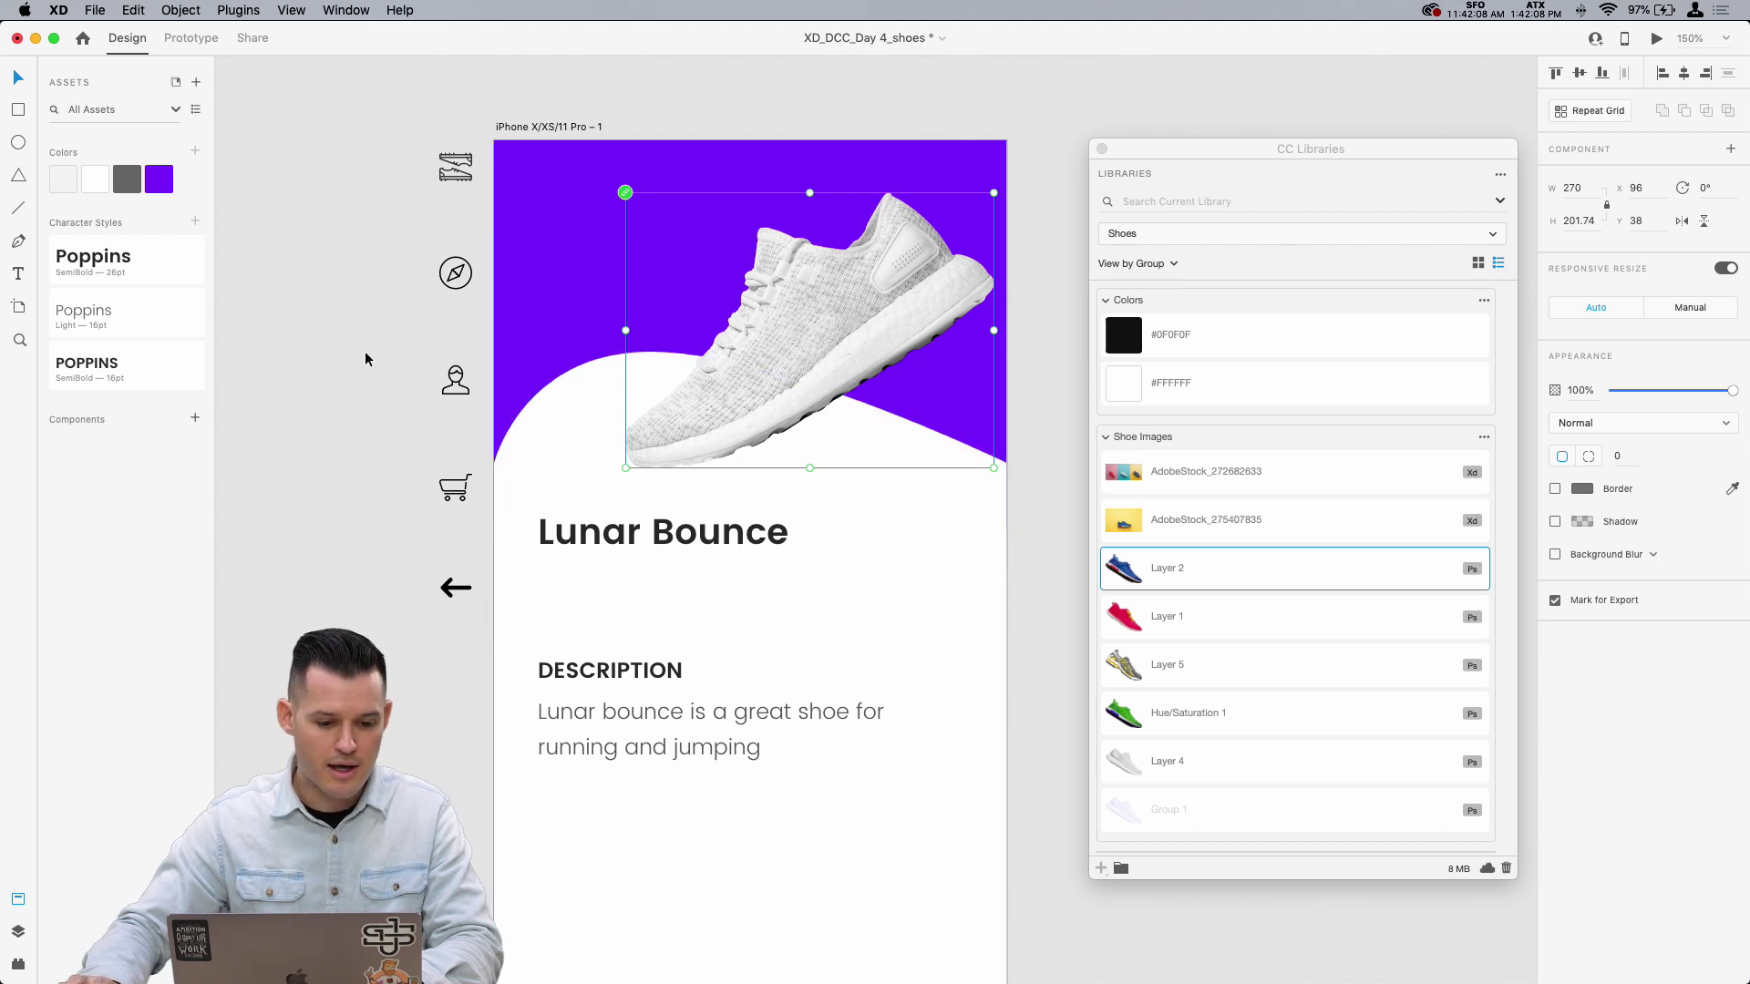
left_click(238, 10)
mouse_move(301, 344)
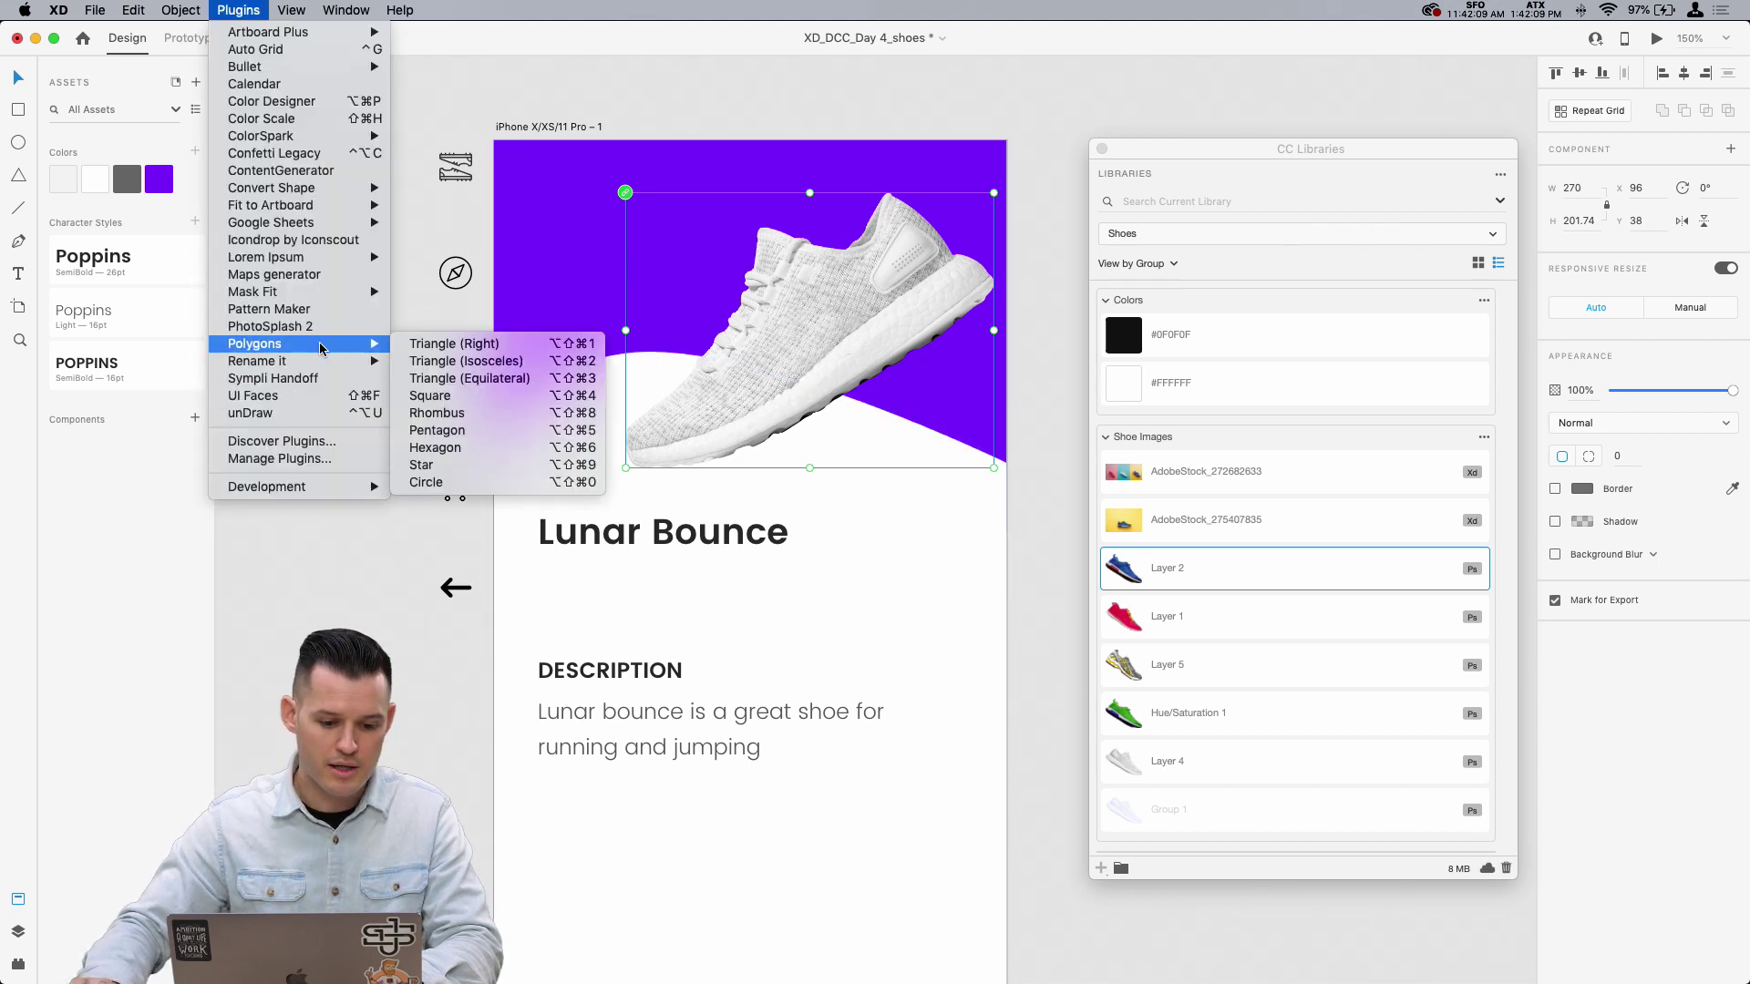
left_click(462, 463)
left_click_drag(836, 779, 682, 621)
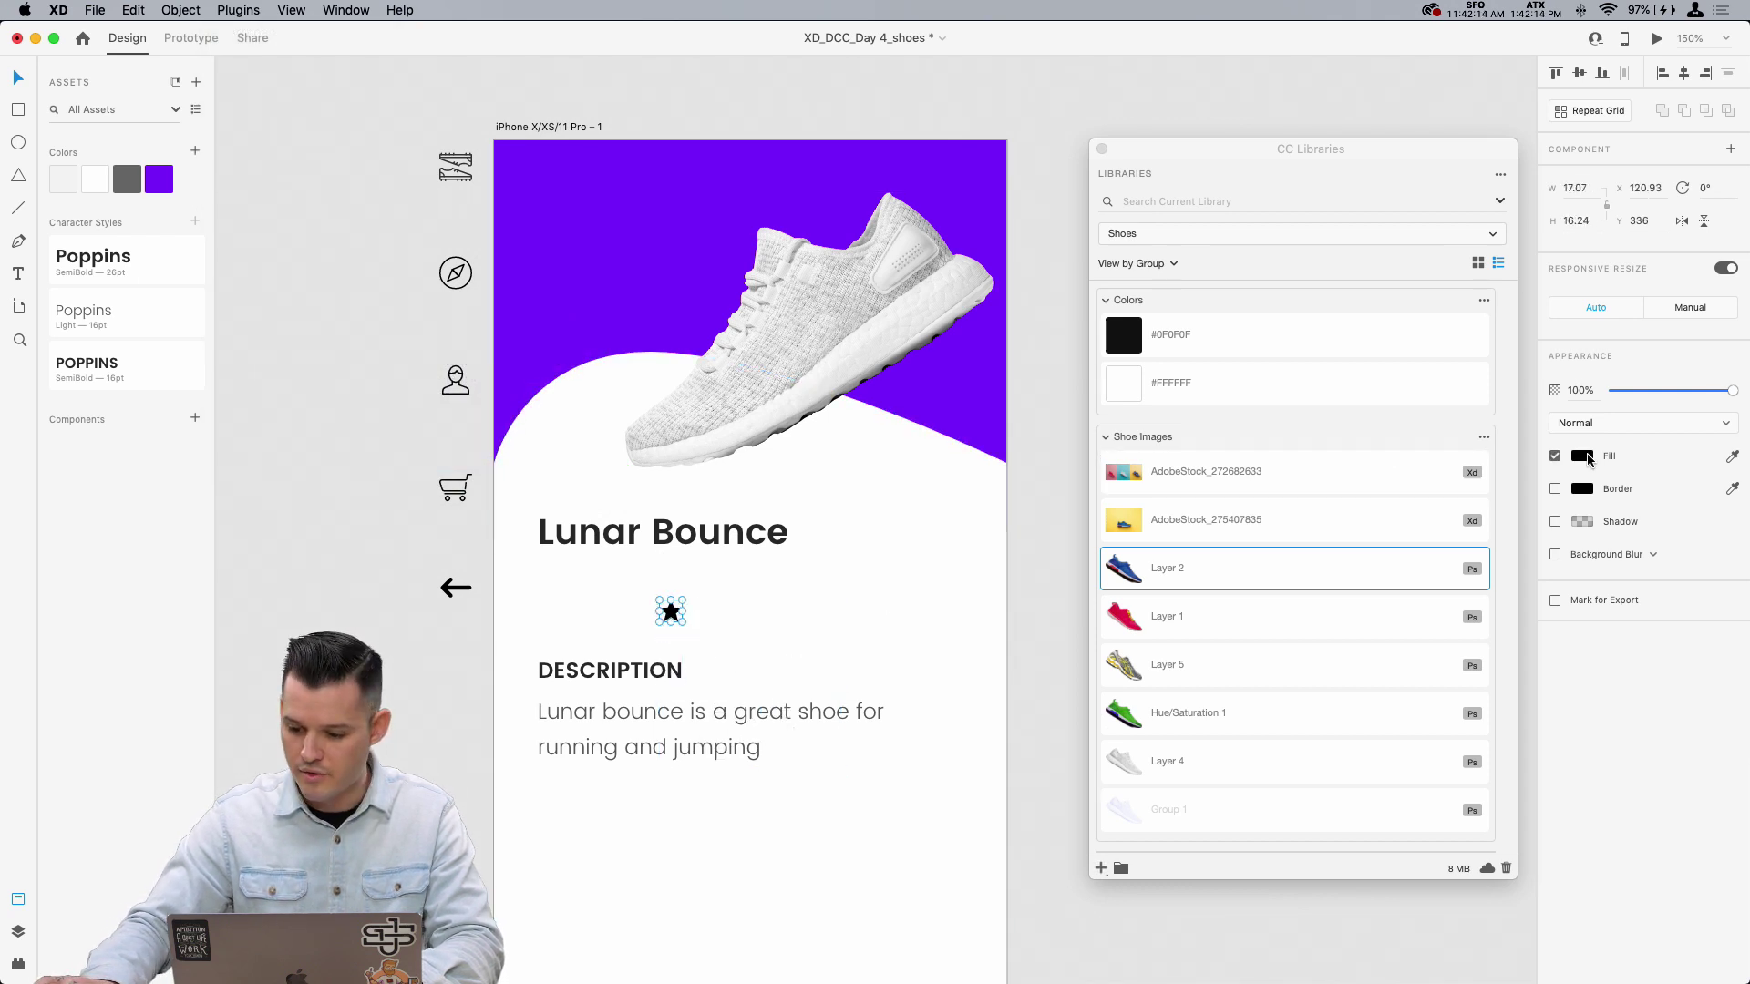
Step: Close the CC Libraries window and fill the star with bright yellow
left_click(1583, 456)
left_click(1102, 149)
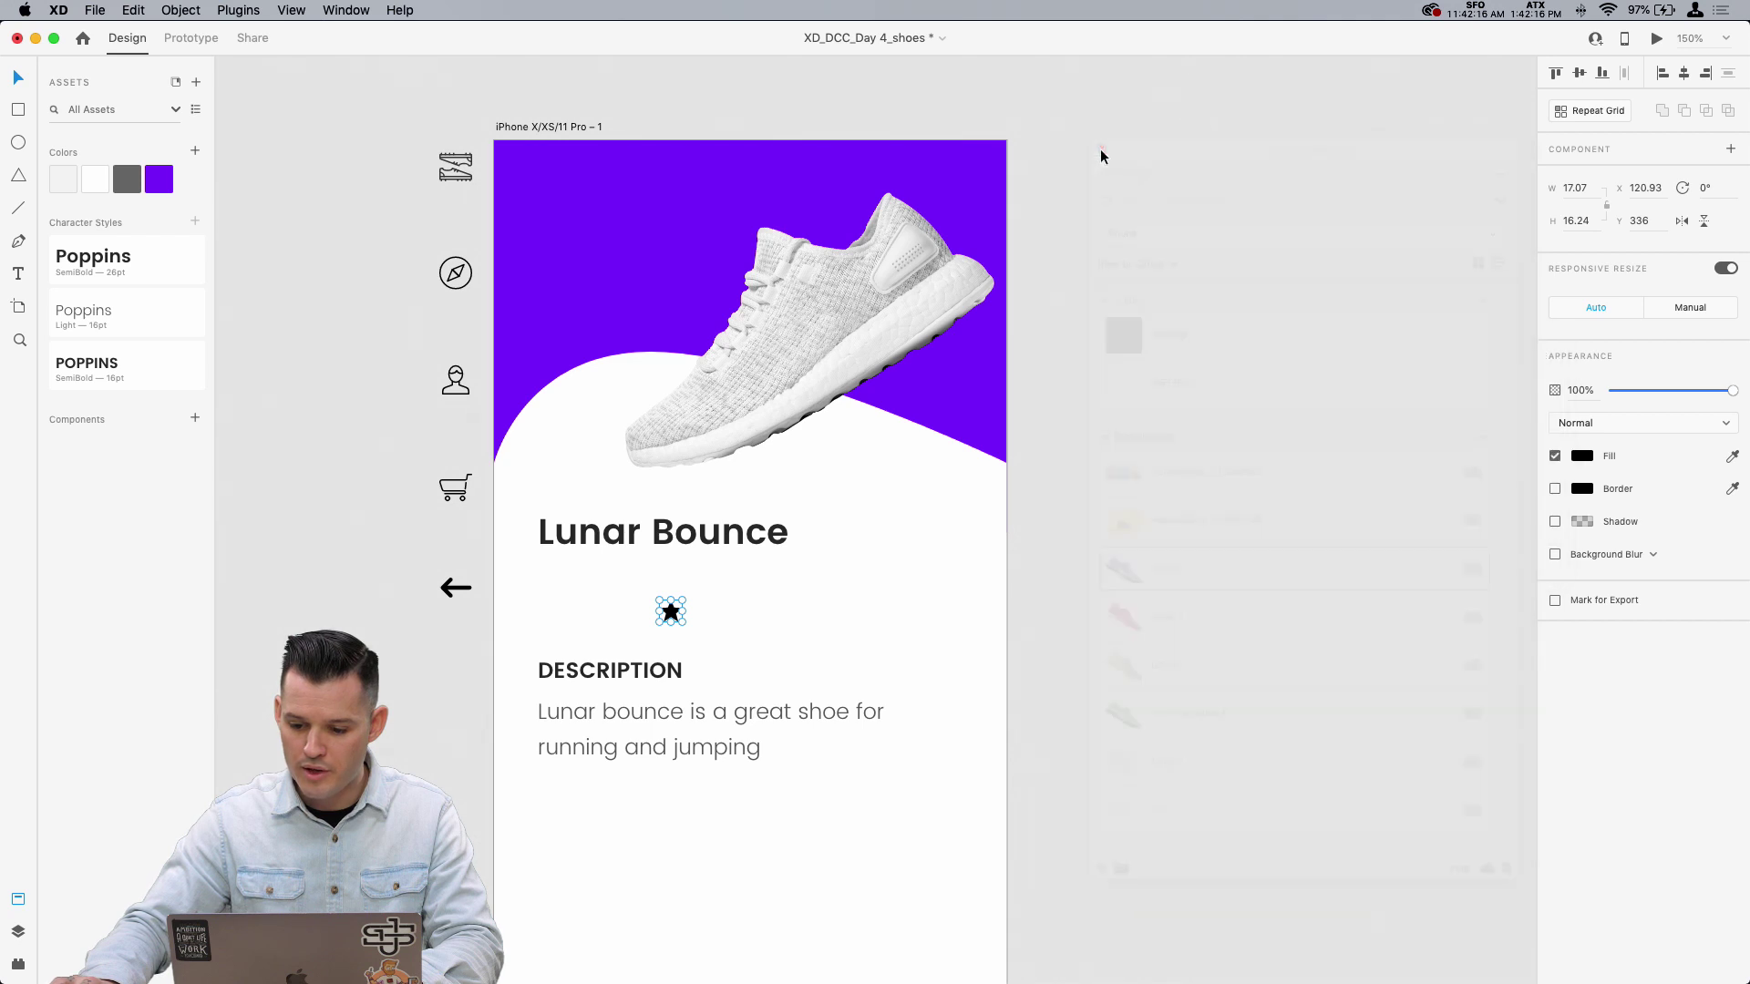
left_click(1582, 457)
type("FFCE00")
key("Return")
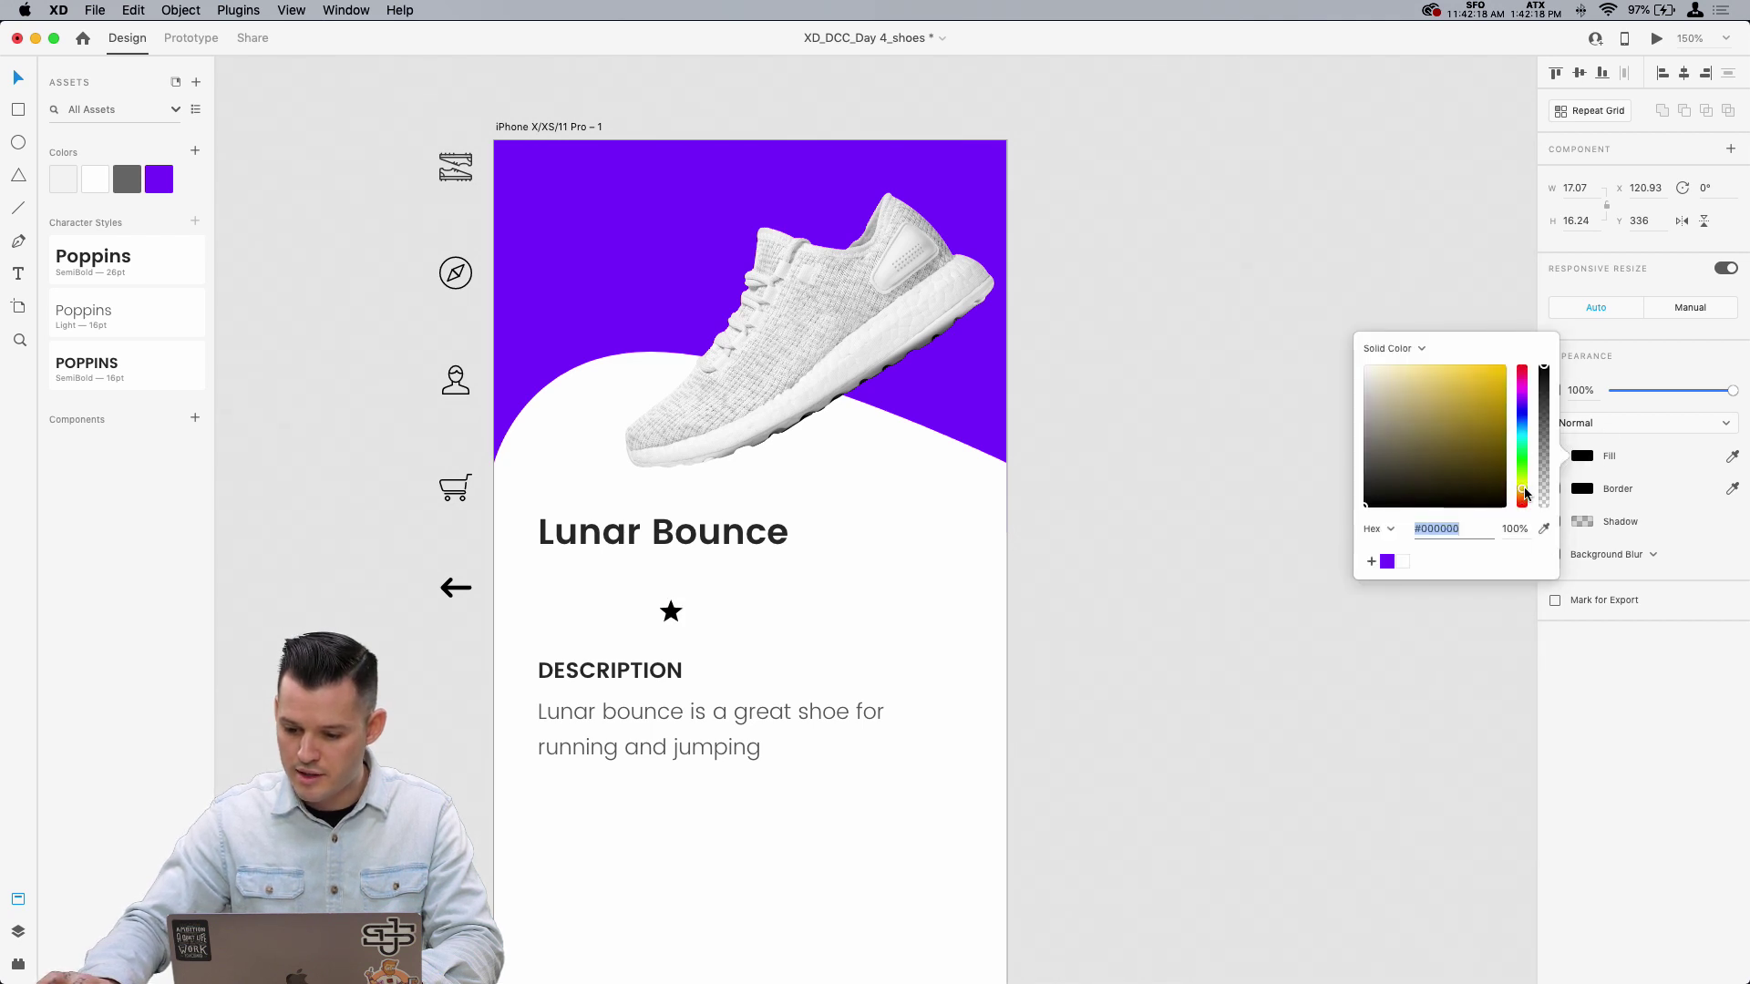
left_click(1080, 552)
Step: Move the yellow star directly below the "Lunar Bounce" title, aligned with its start at about X 32, Y 305
scroll(1175, 619, "down", 3)
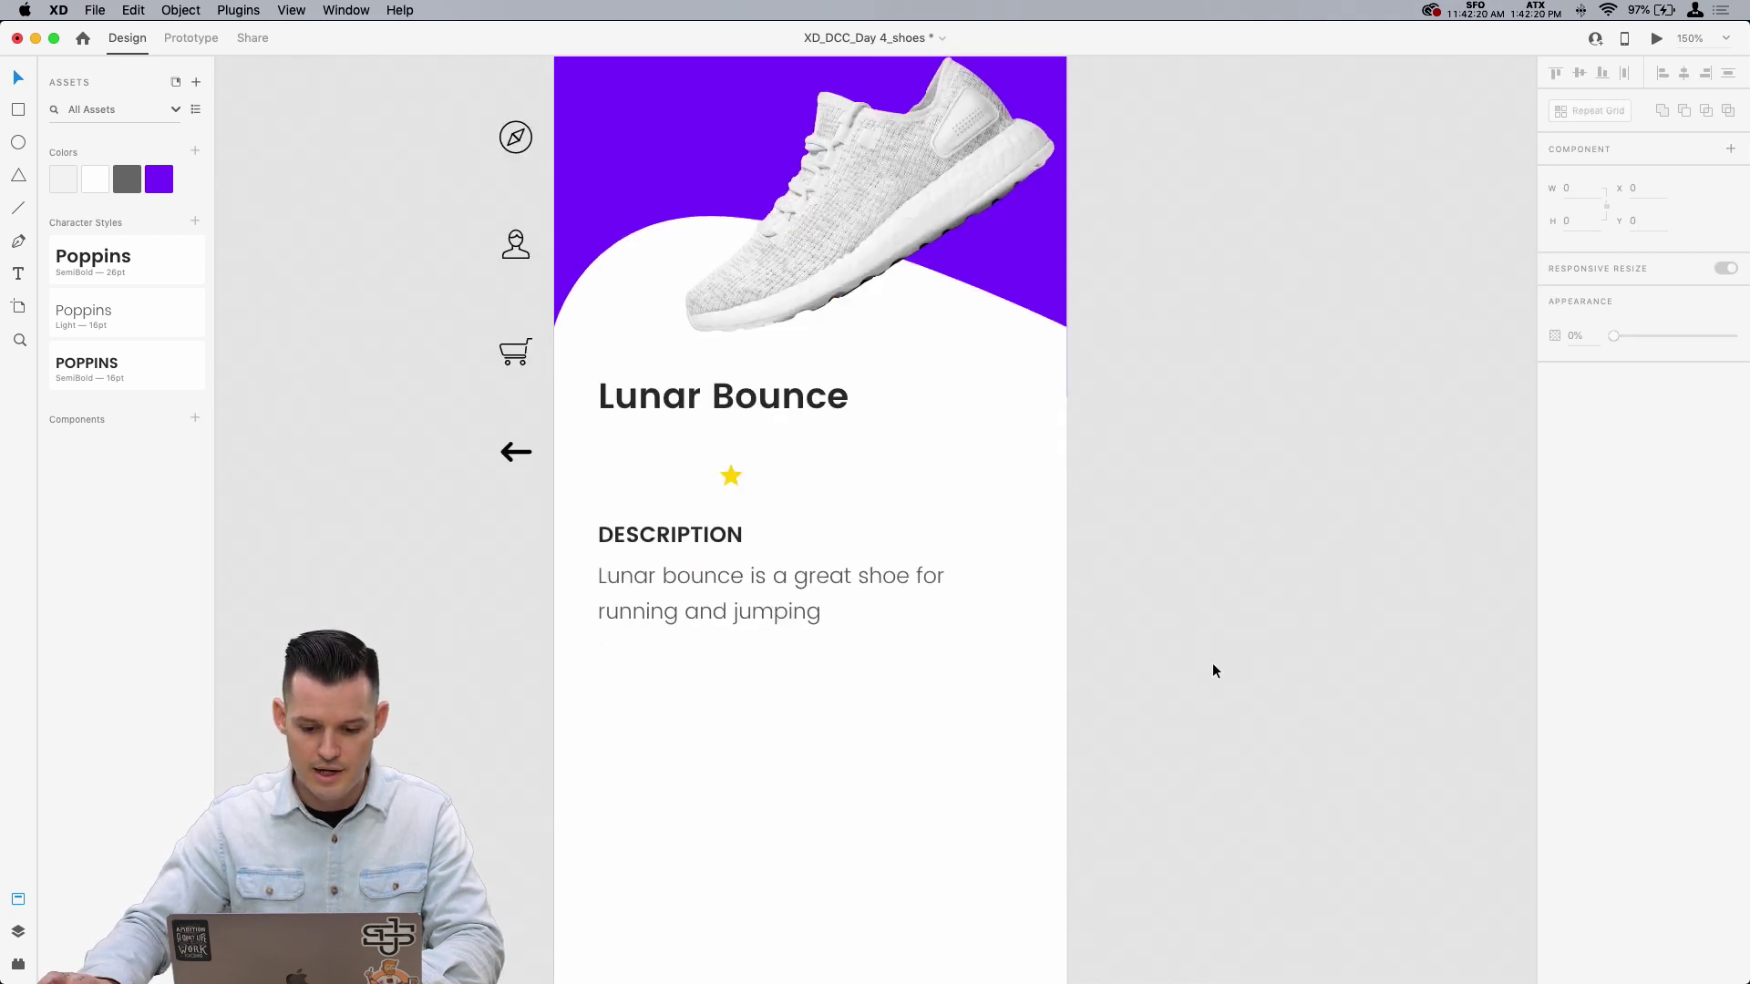
key("z")
left_click_drag(1285, 691, 411, 172)
key("v")
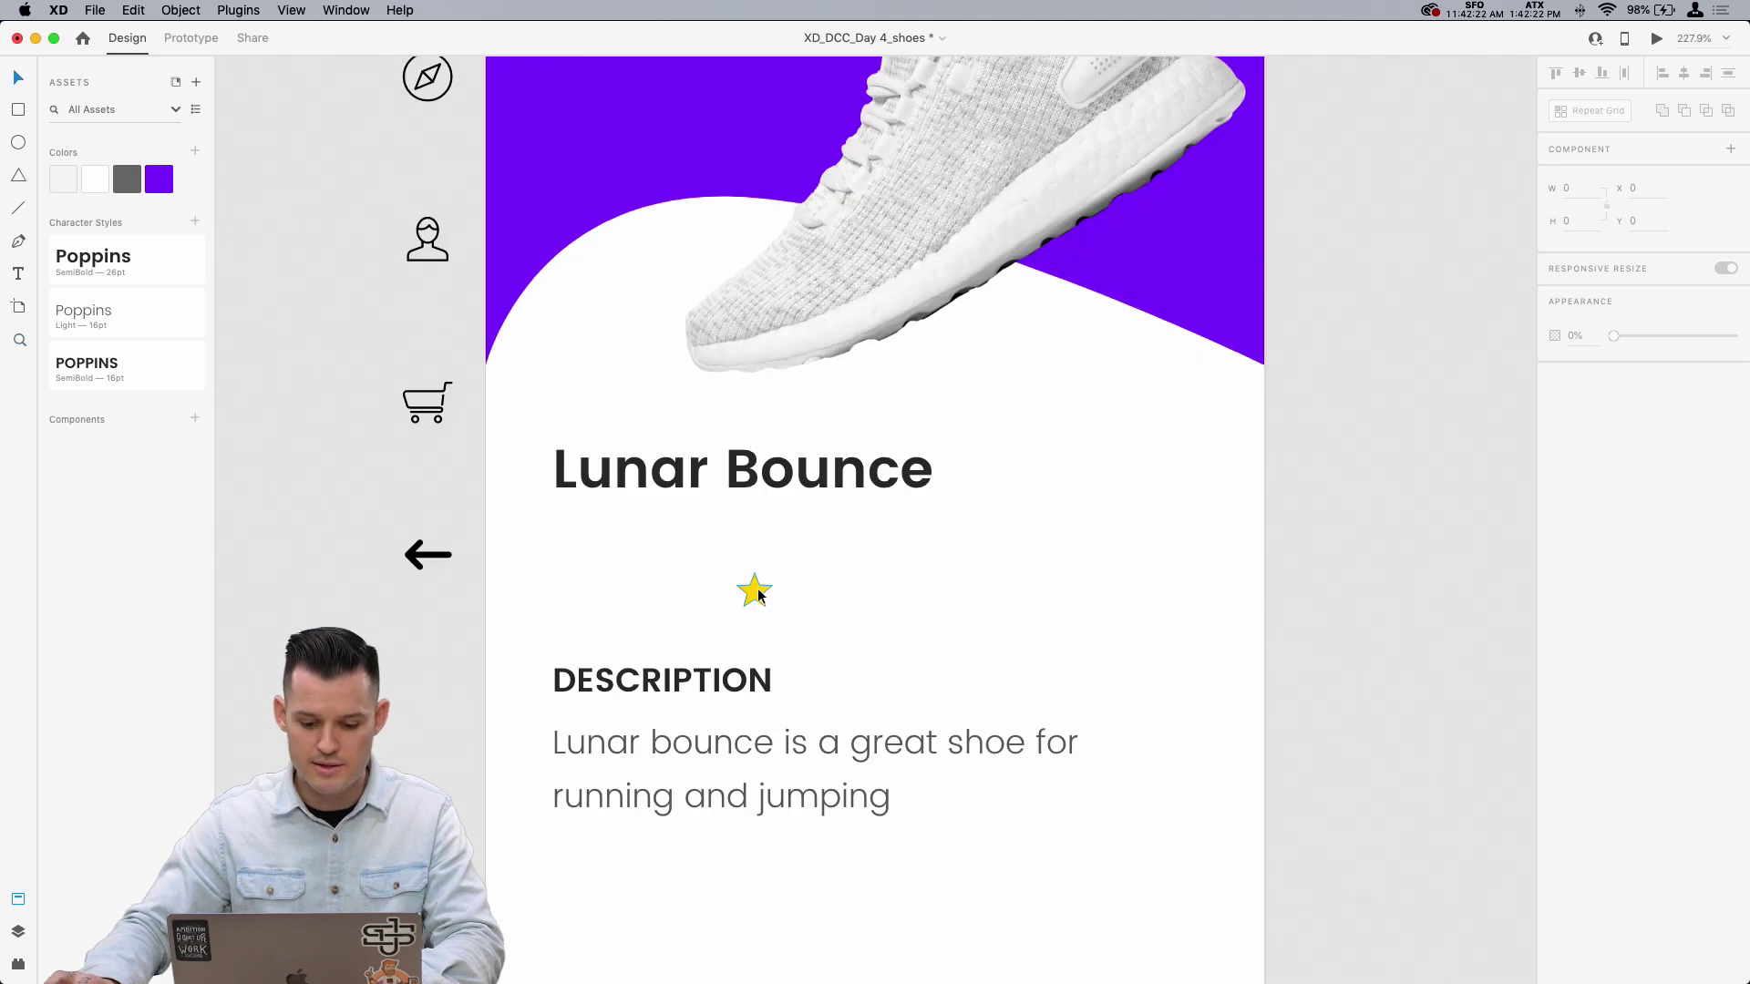
left_click_drag(755, 590, 571, 522)
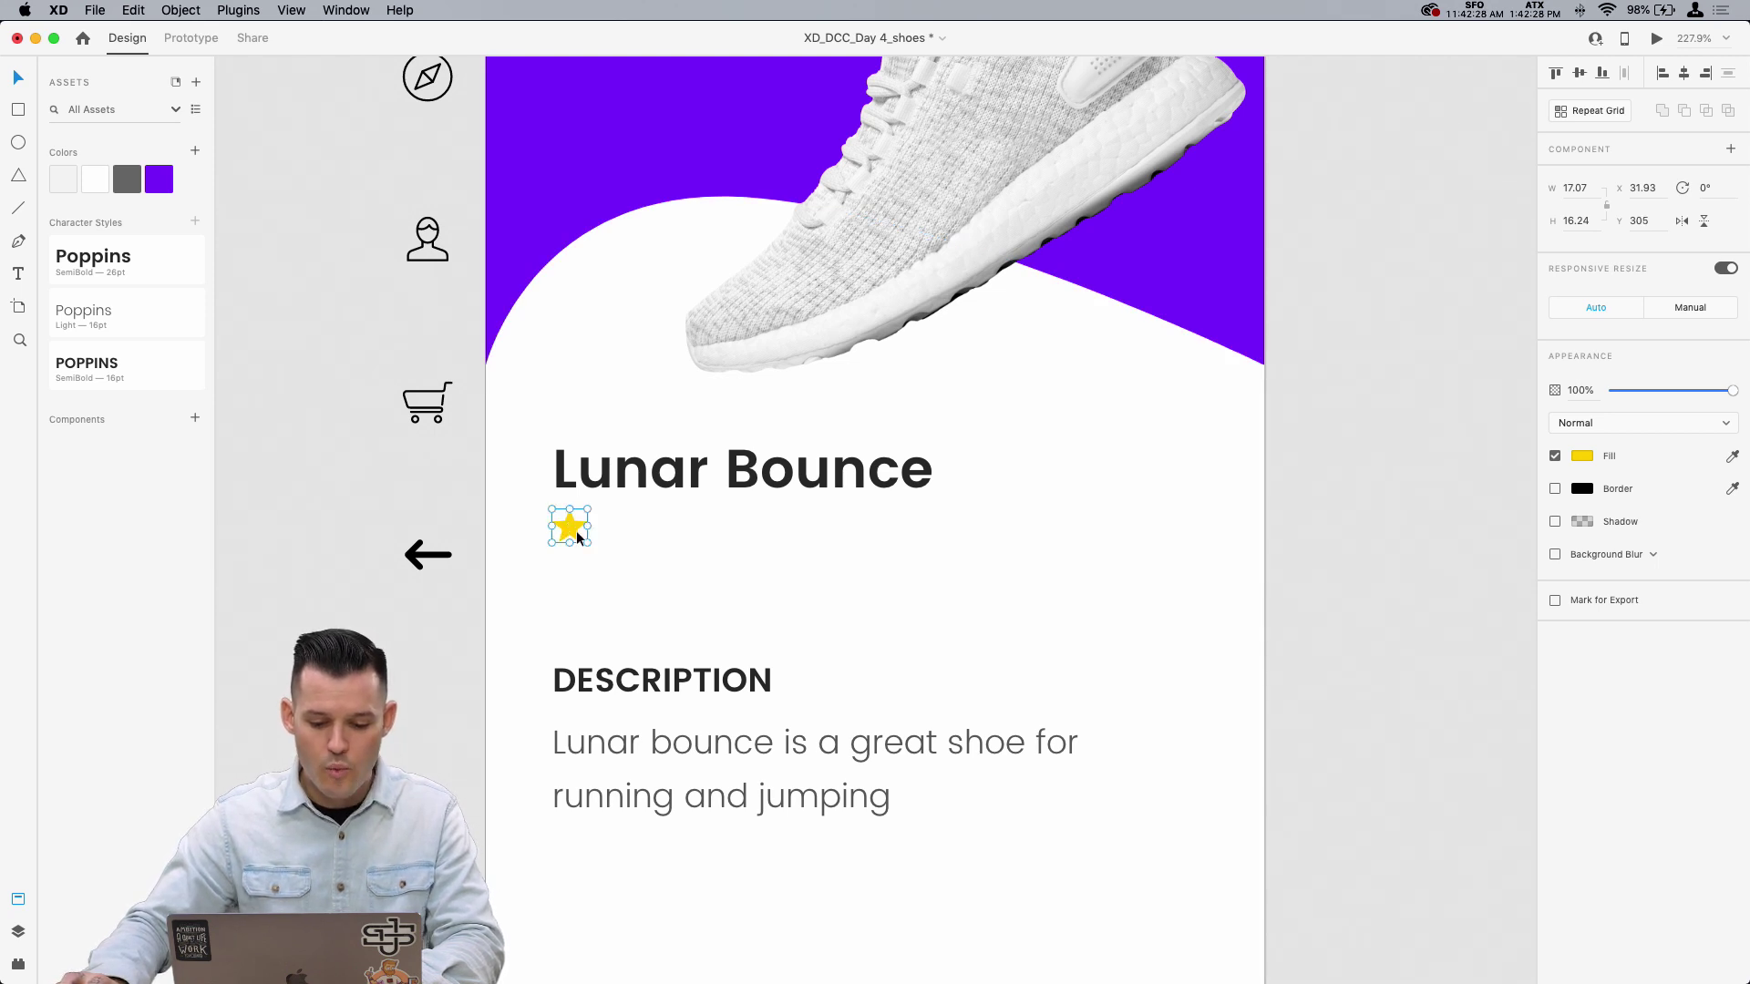
Step: Make the star a component and repeat it with Repeat Grid into a five-star row about 112 wide at Y 303
key("super+k")
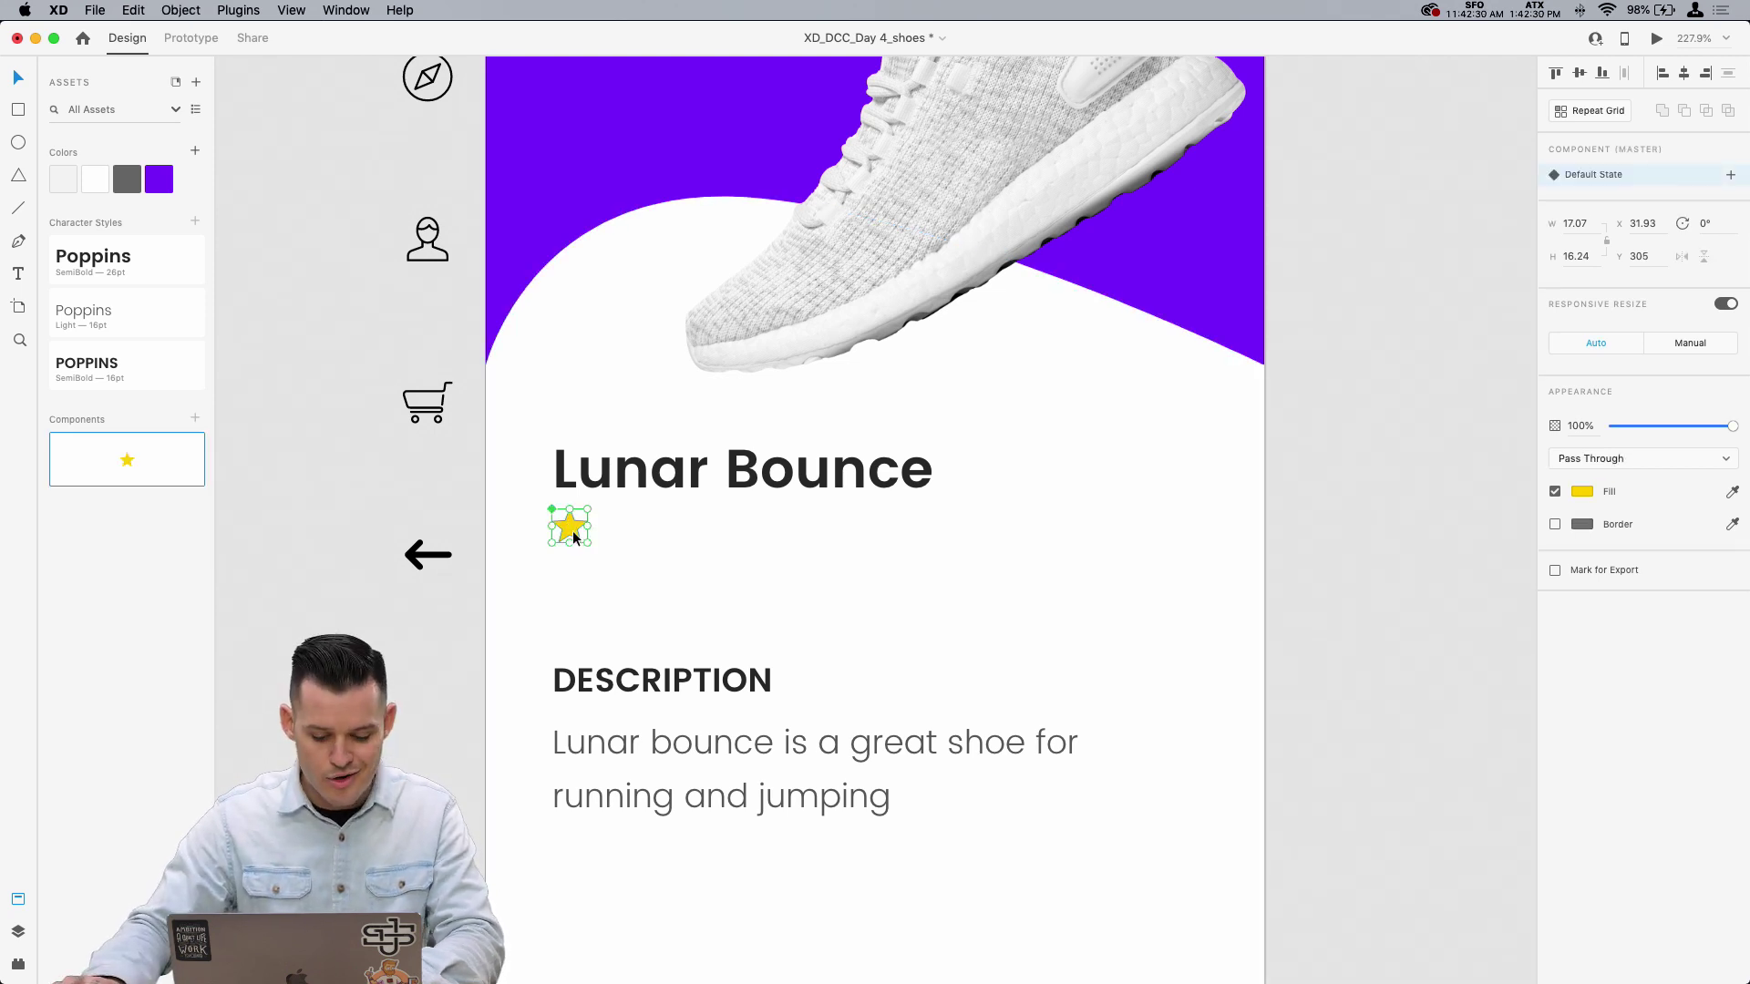
key("super+r")
left_click_drag(591, 527, 725, 538)
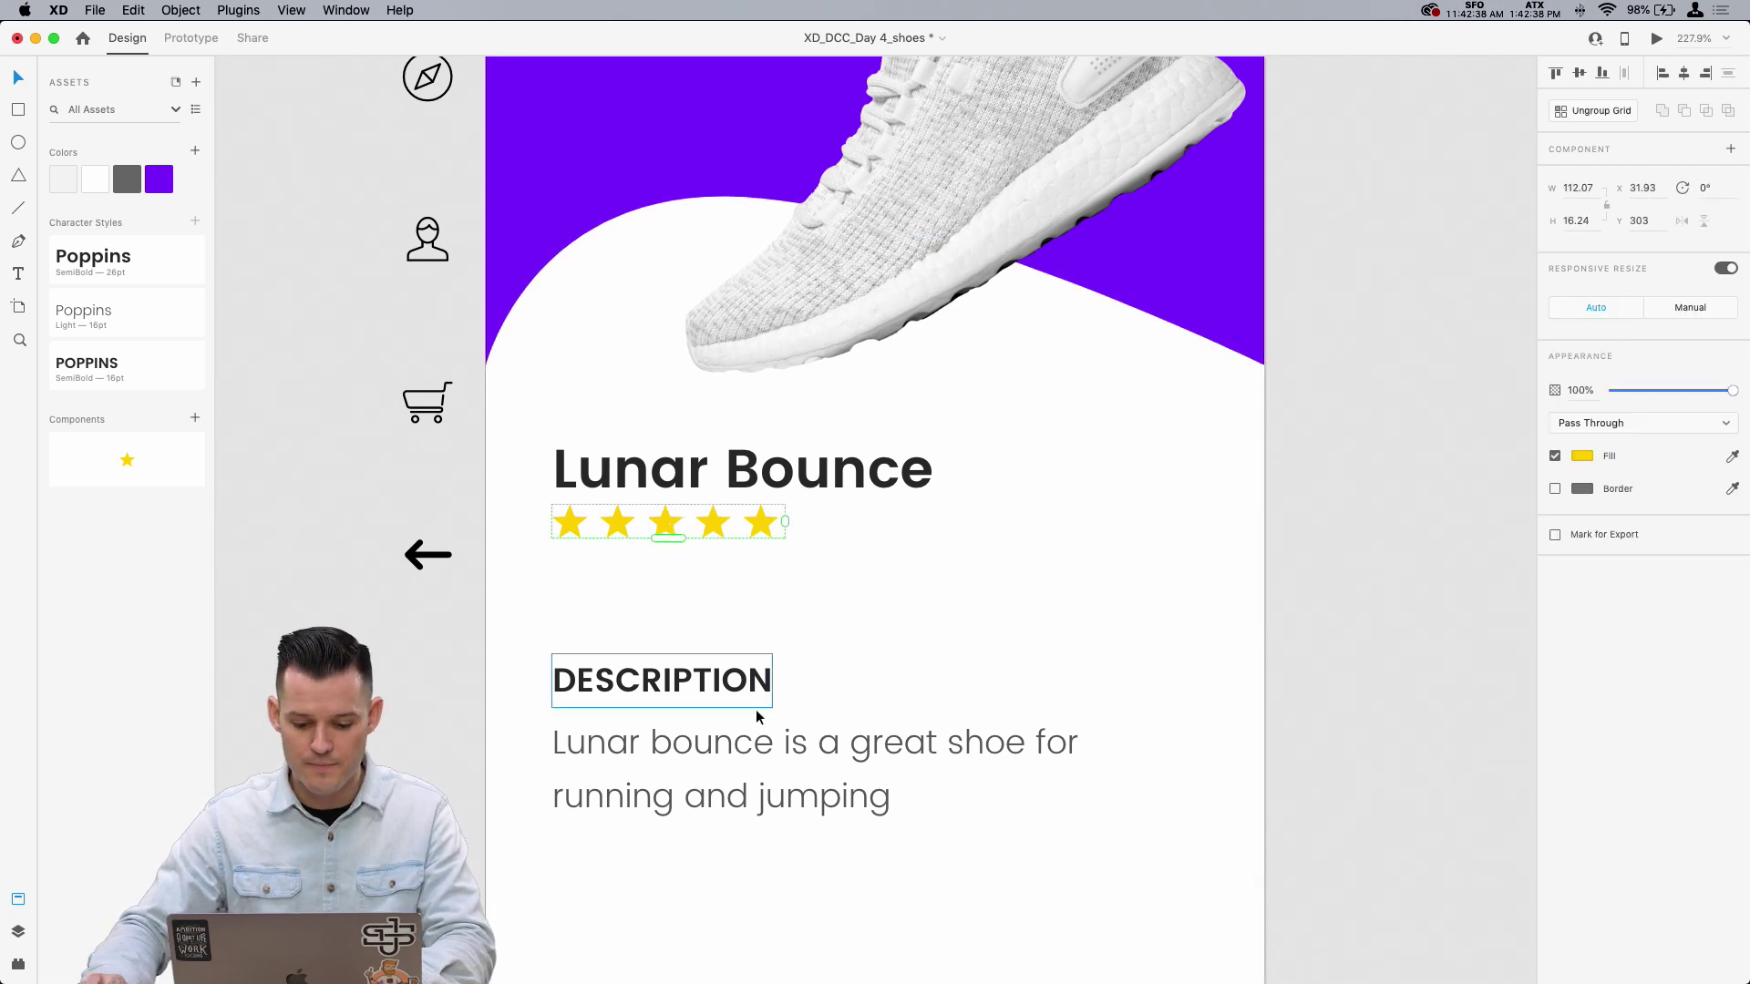
Step: Duplicate the description text beside the star row and replace the copy's wording with "137 ratings"
left_click(710, 774)
left_click_drag(710, 773, 931, 554, "alt")
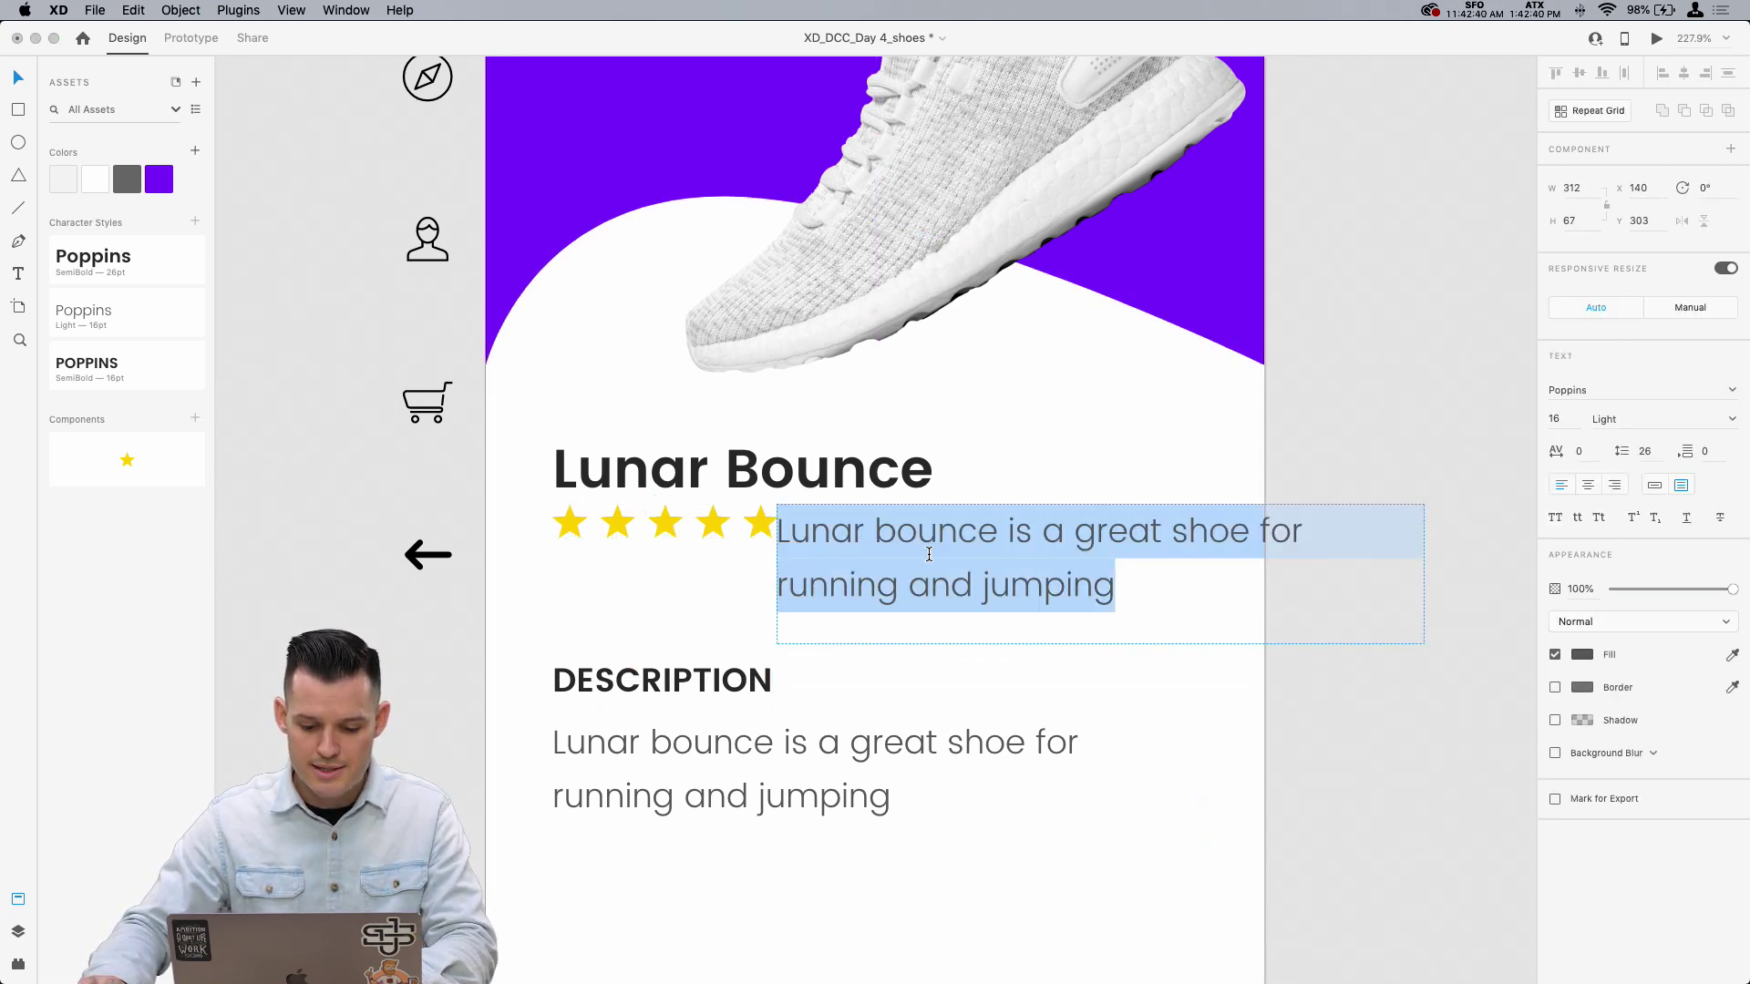
double_click(932, 554)
key("BackSpace")
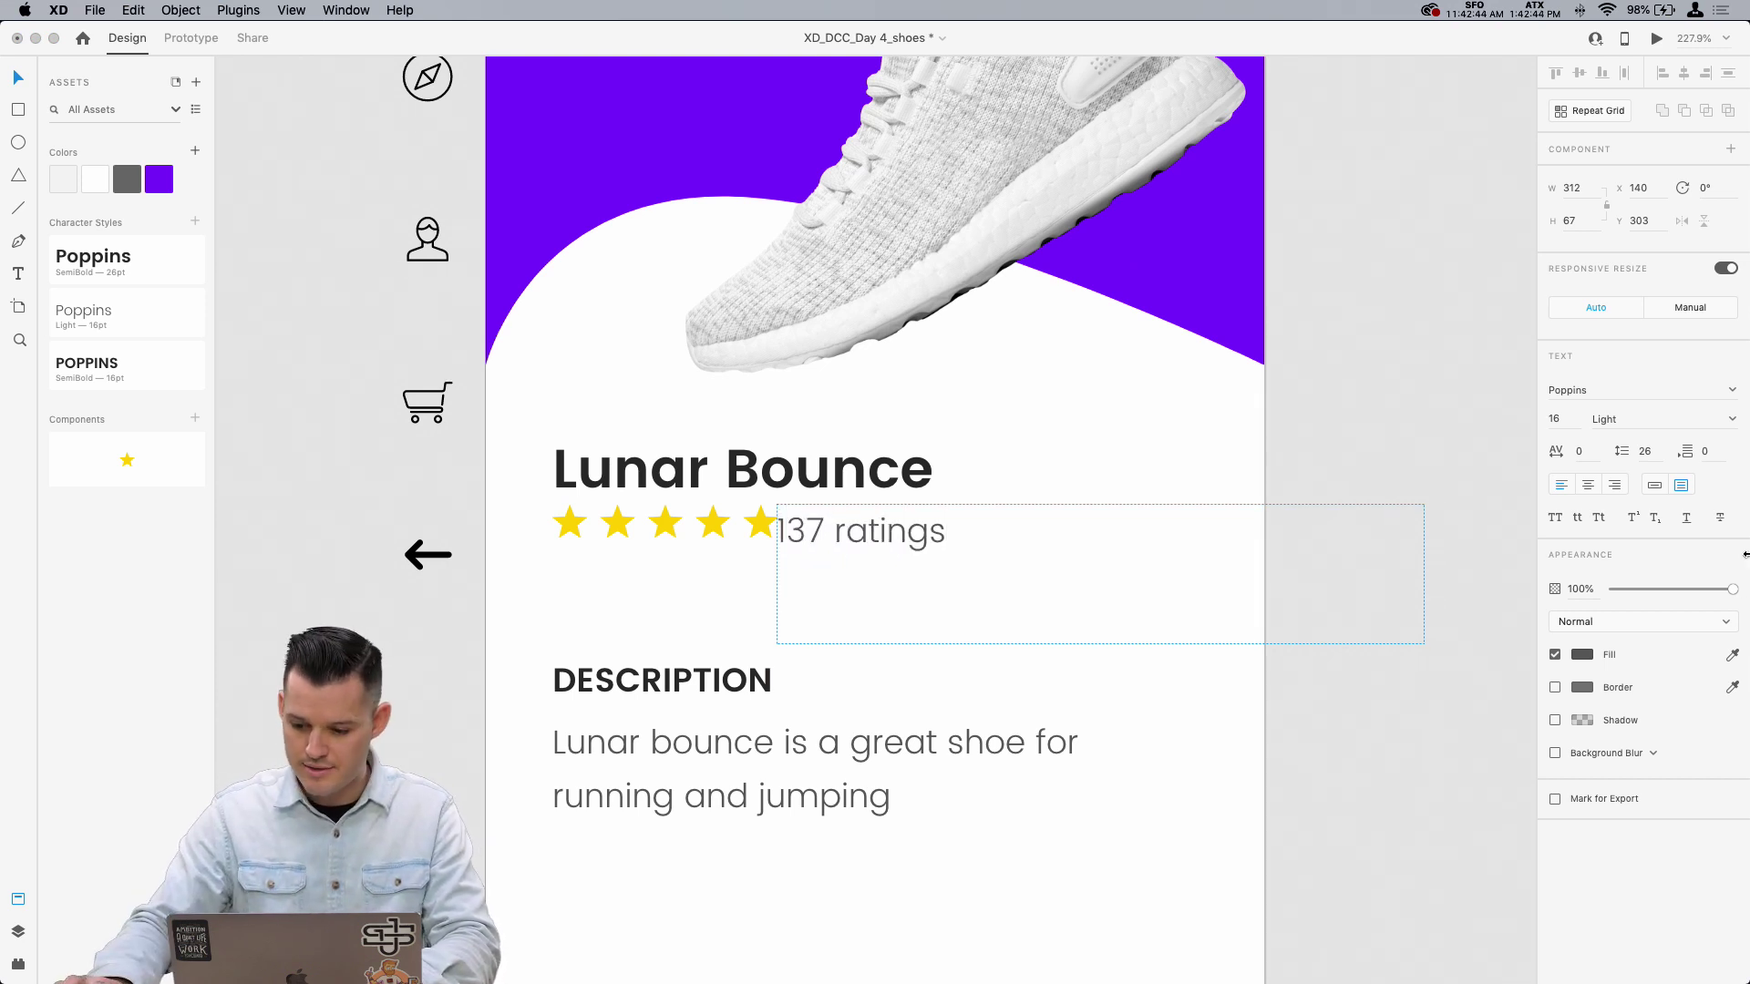
Step: Convert the ratings label to point text, reduce it to size 8, and place it beside the stars at X 153, Y 306
left_click(1656, 487)
left_click_drag(892, 527, 845, 522)
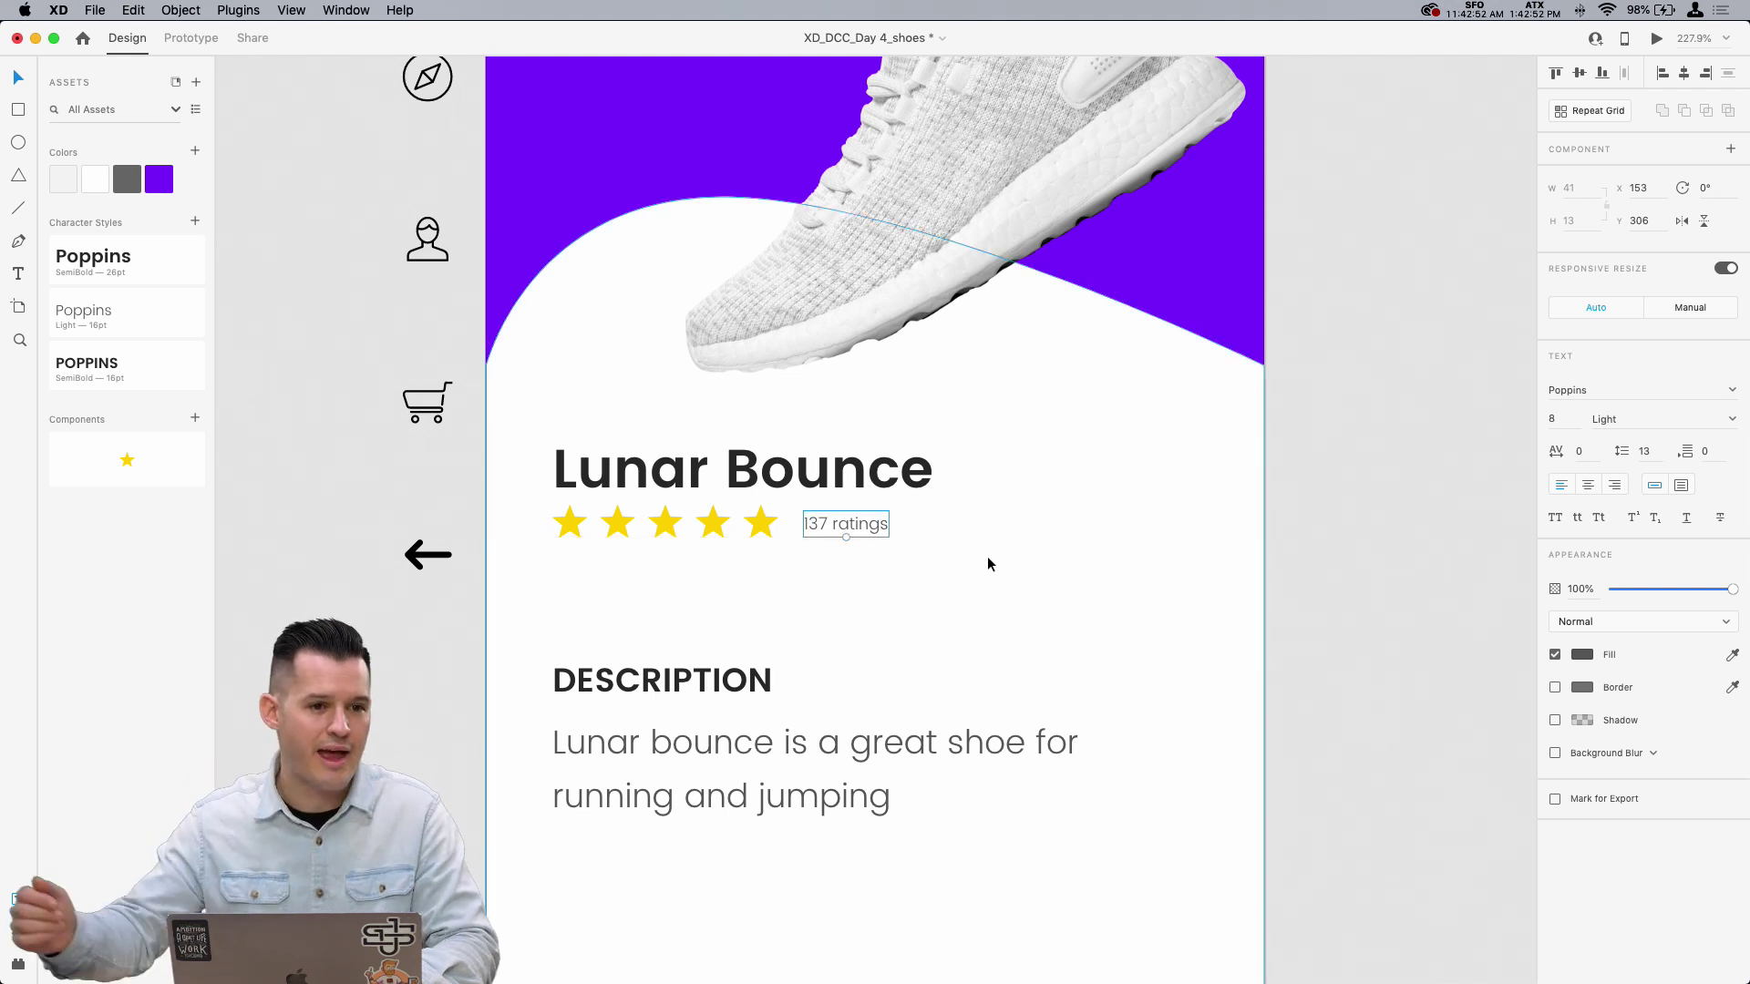
left_click(1338, 591)
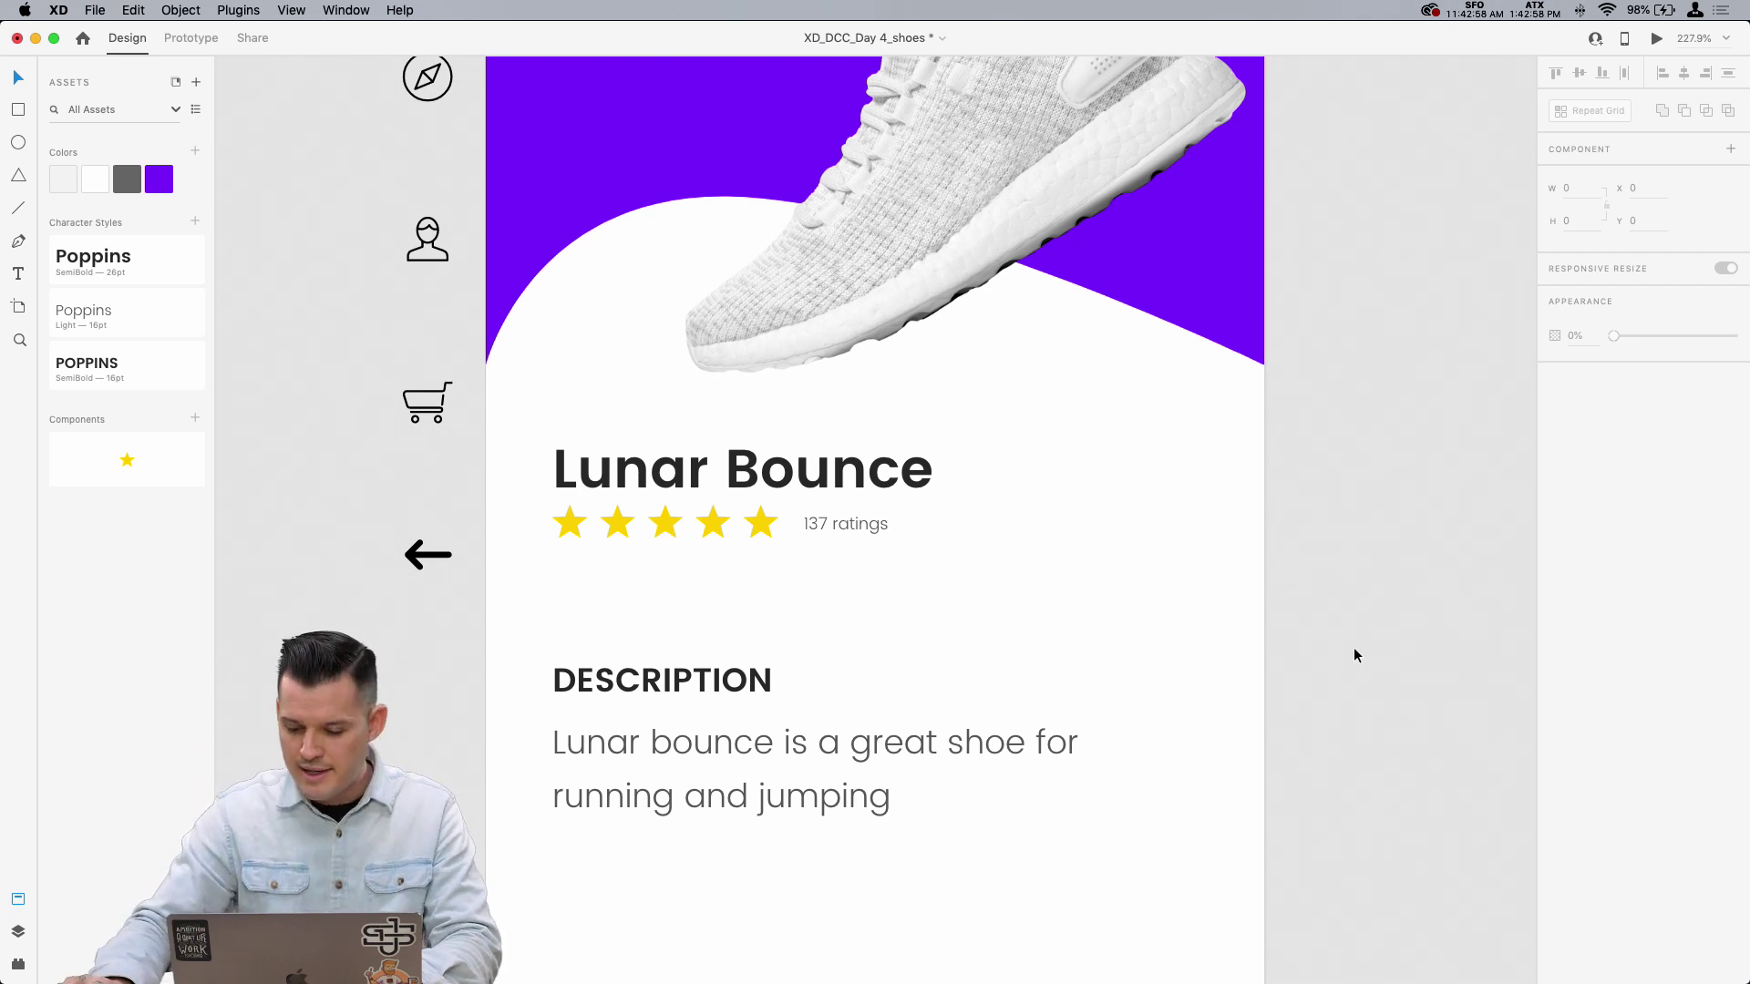
Step: Make the back arrow a component and move it into the purple header's upper-left corner at X 22, Y 19
scroll(1354, 655, "down", 6)
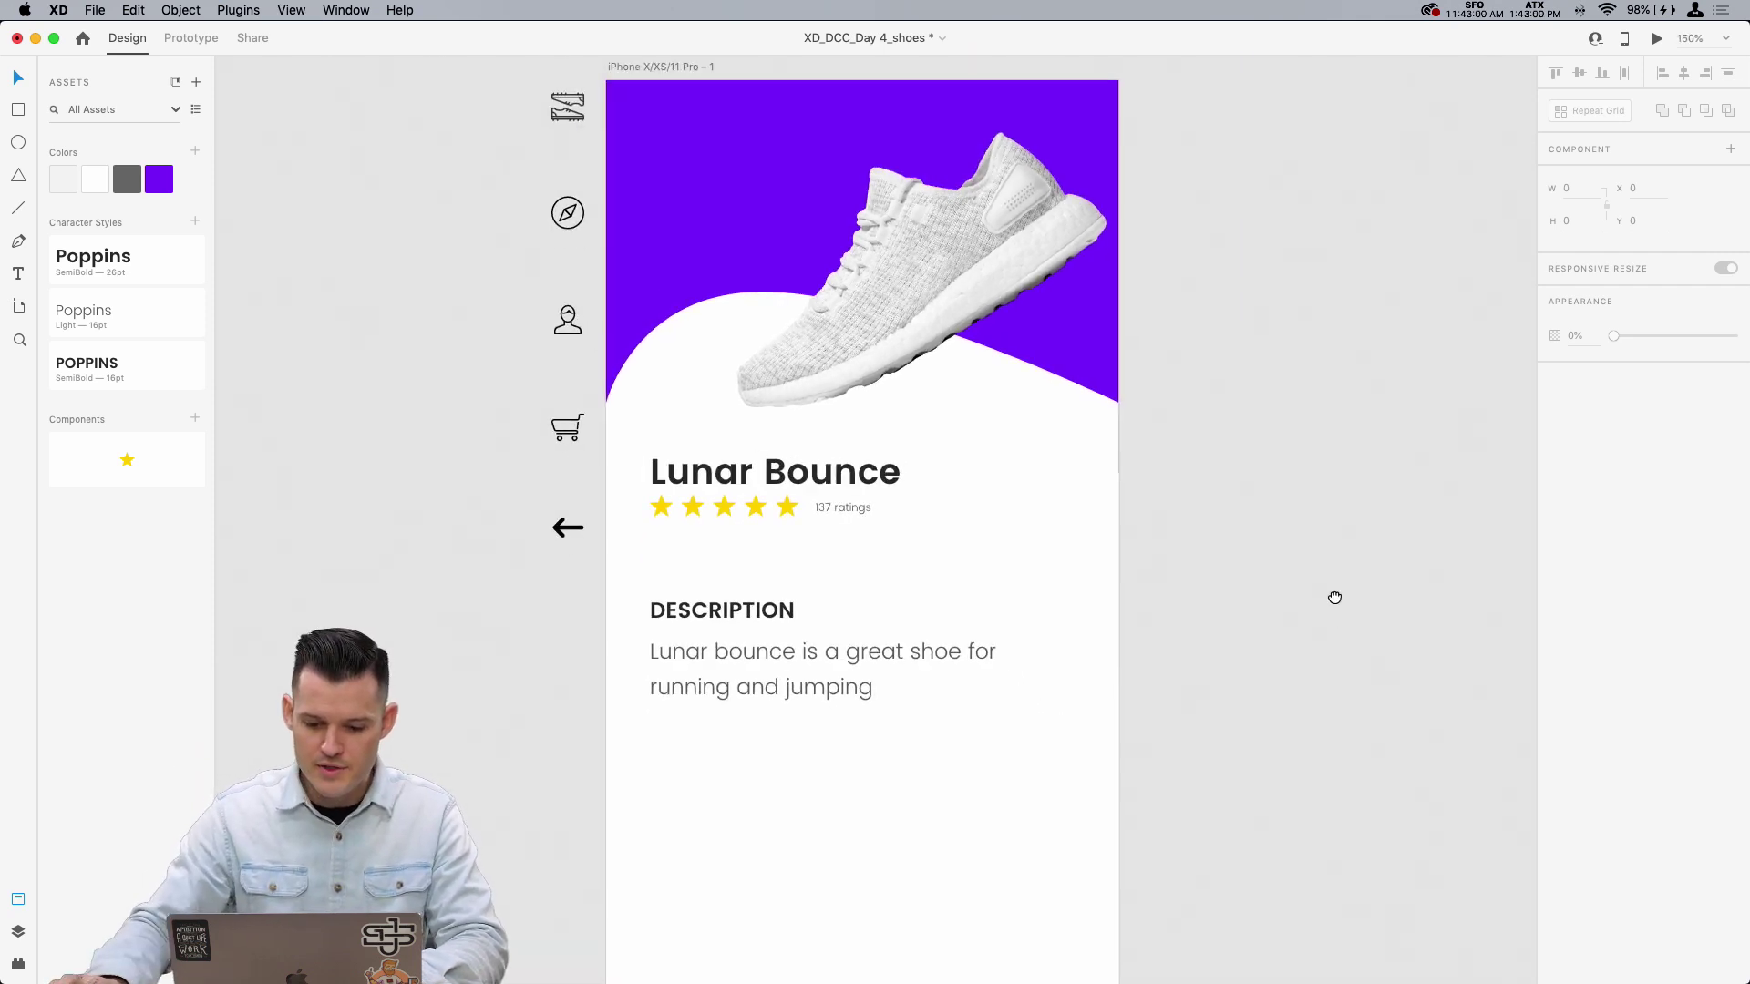
scroll(1334, 597, "left", 3)
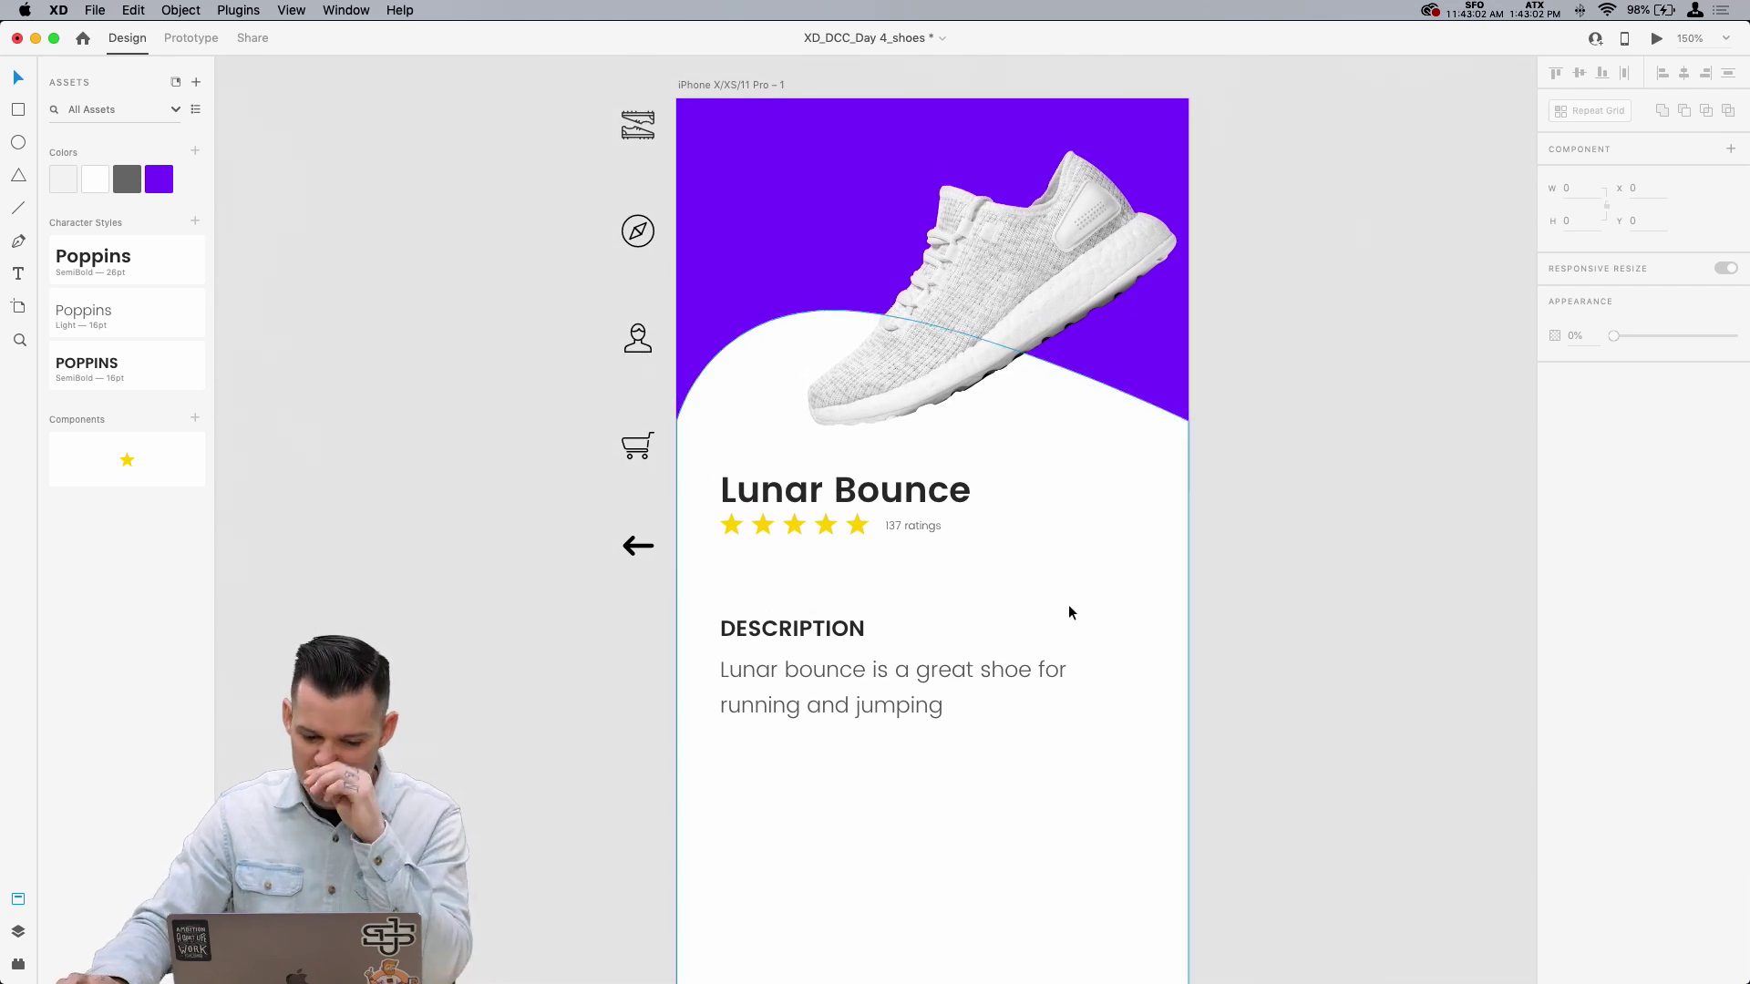
left_click(632, 548)
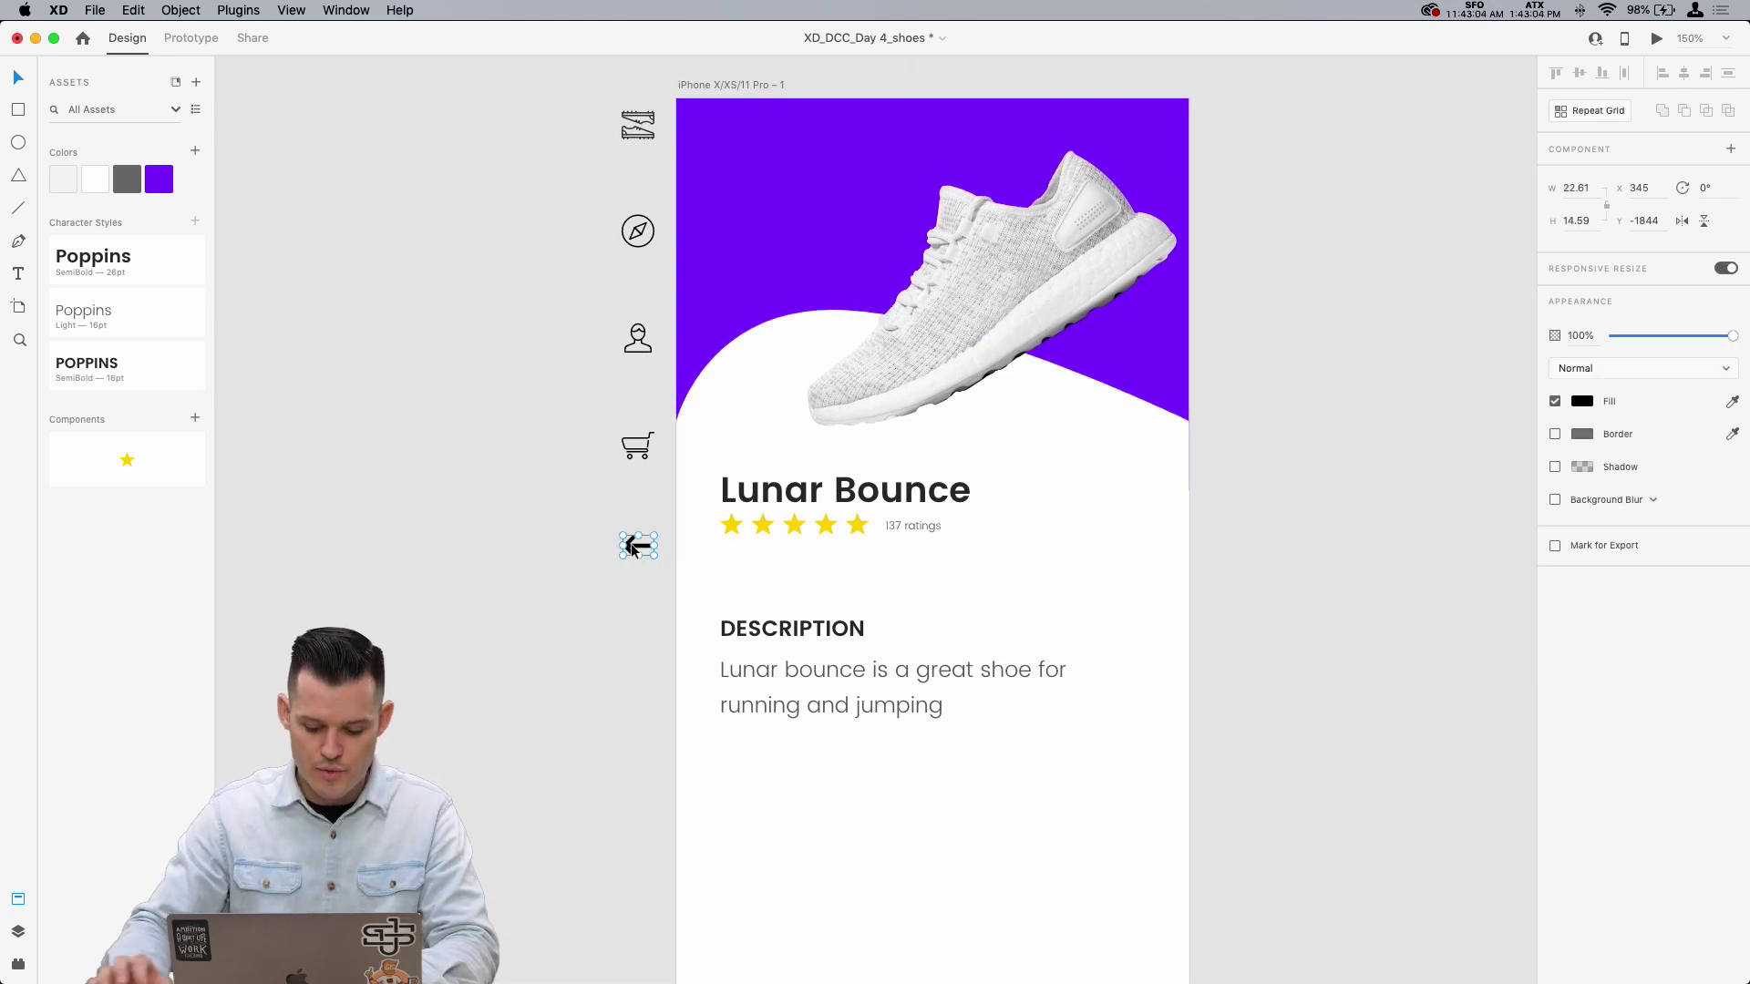
key("super+k")
left_click_drag(631, 543, 716, 138)
Step: Fill the back arrow component with white, FFFFFF
left_click(1582, 491)
type("ffffff")
key("Return")
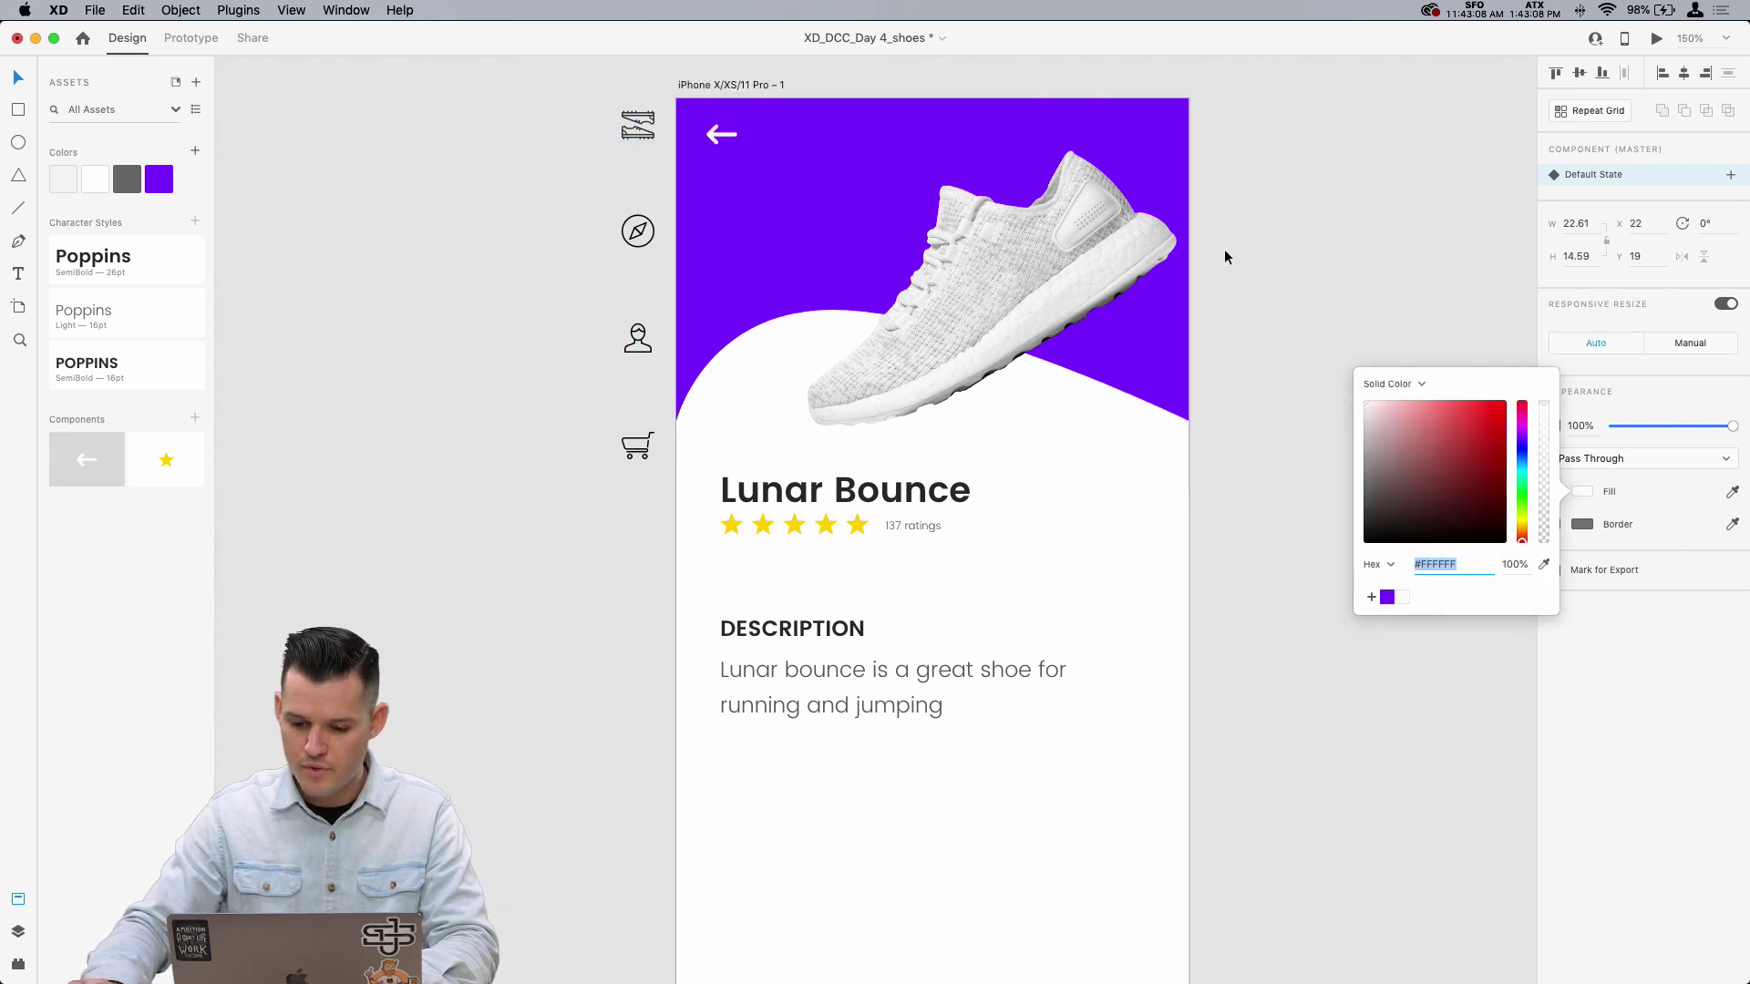
left_click(1261, 226)
Step: Place a second instance of the arrow component at X 71, Y 55 in the header and fill the main arrow's copy red
key("z")
left_click_drag(593, 72, 837, 241)
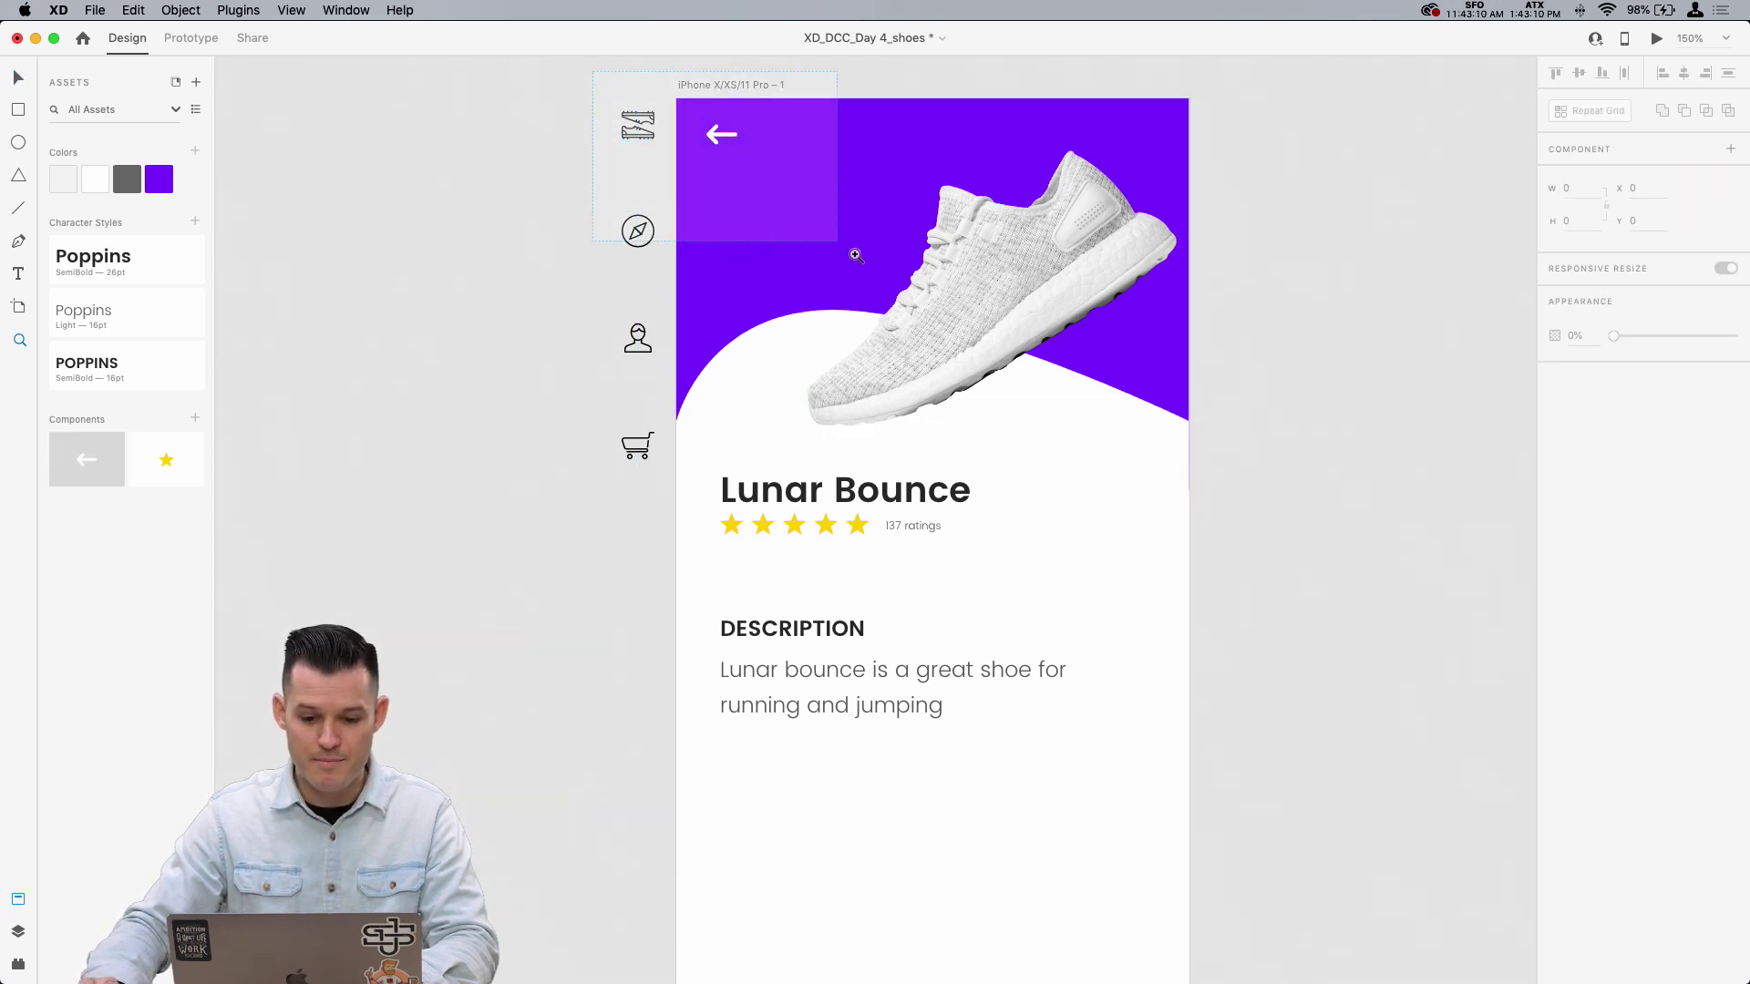
key("v")
left_click(682, 312)
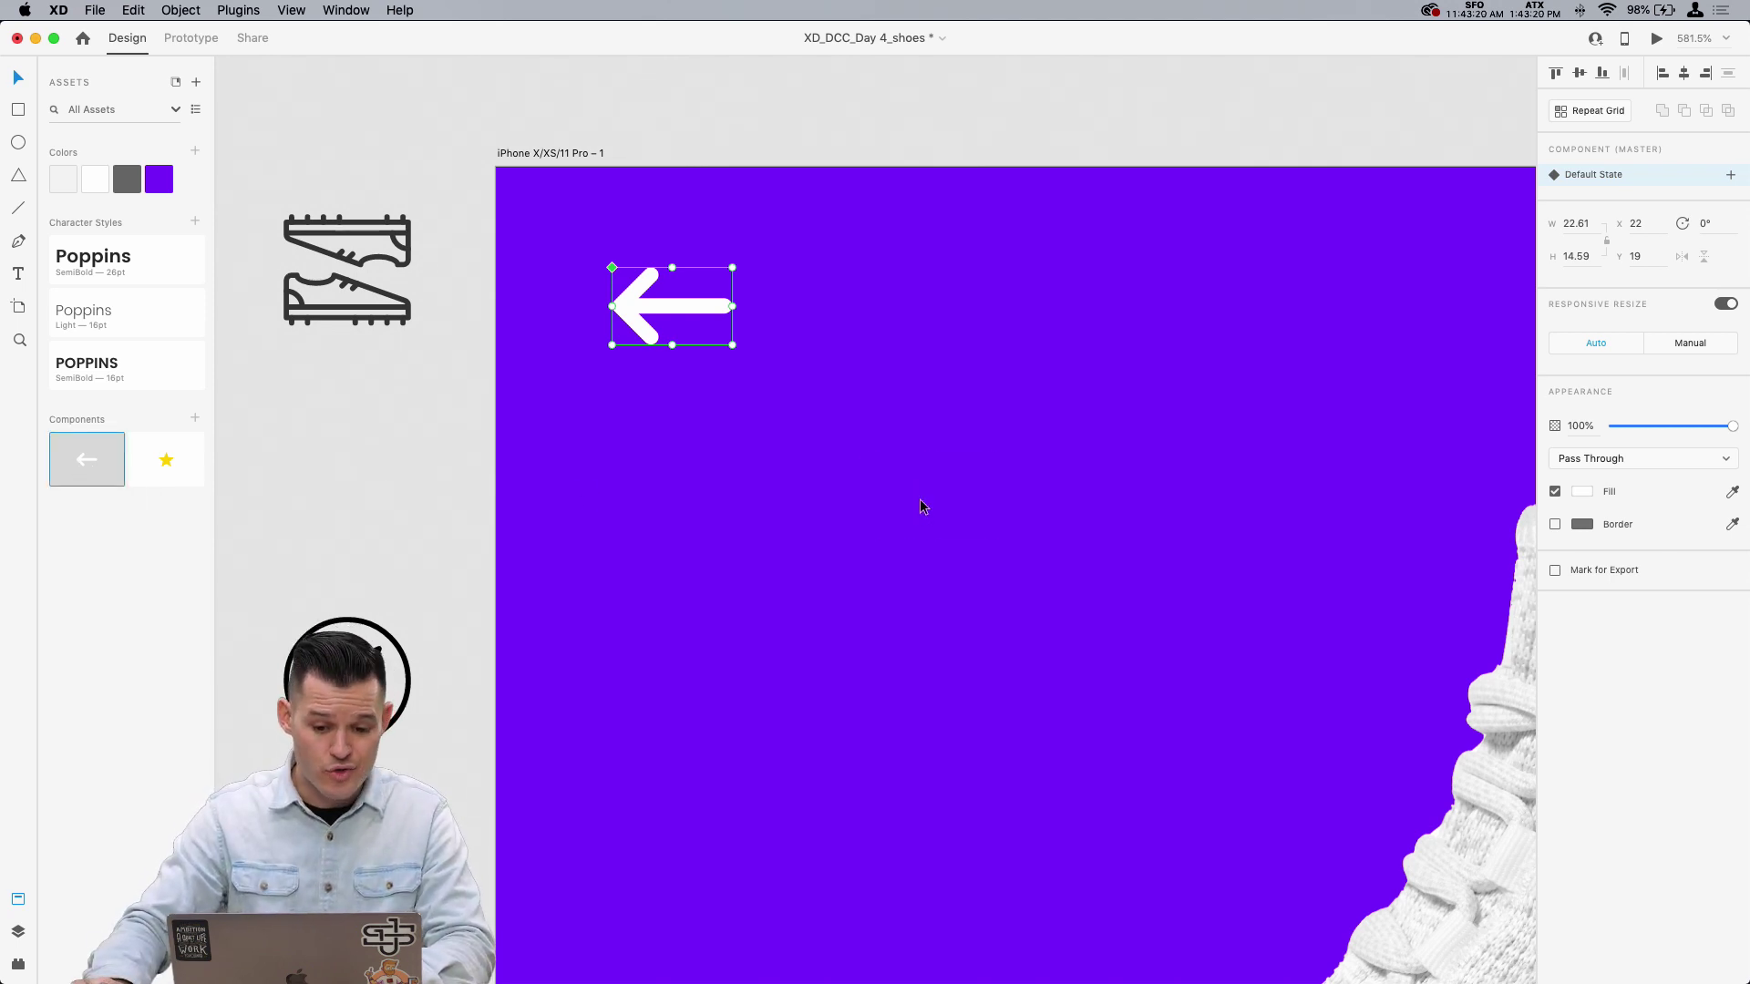
left_click_drag(921, 506, 929, 500)
left_click(1583, 493)
type("ff0000")
key("Return")
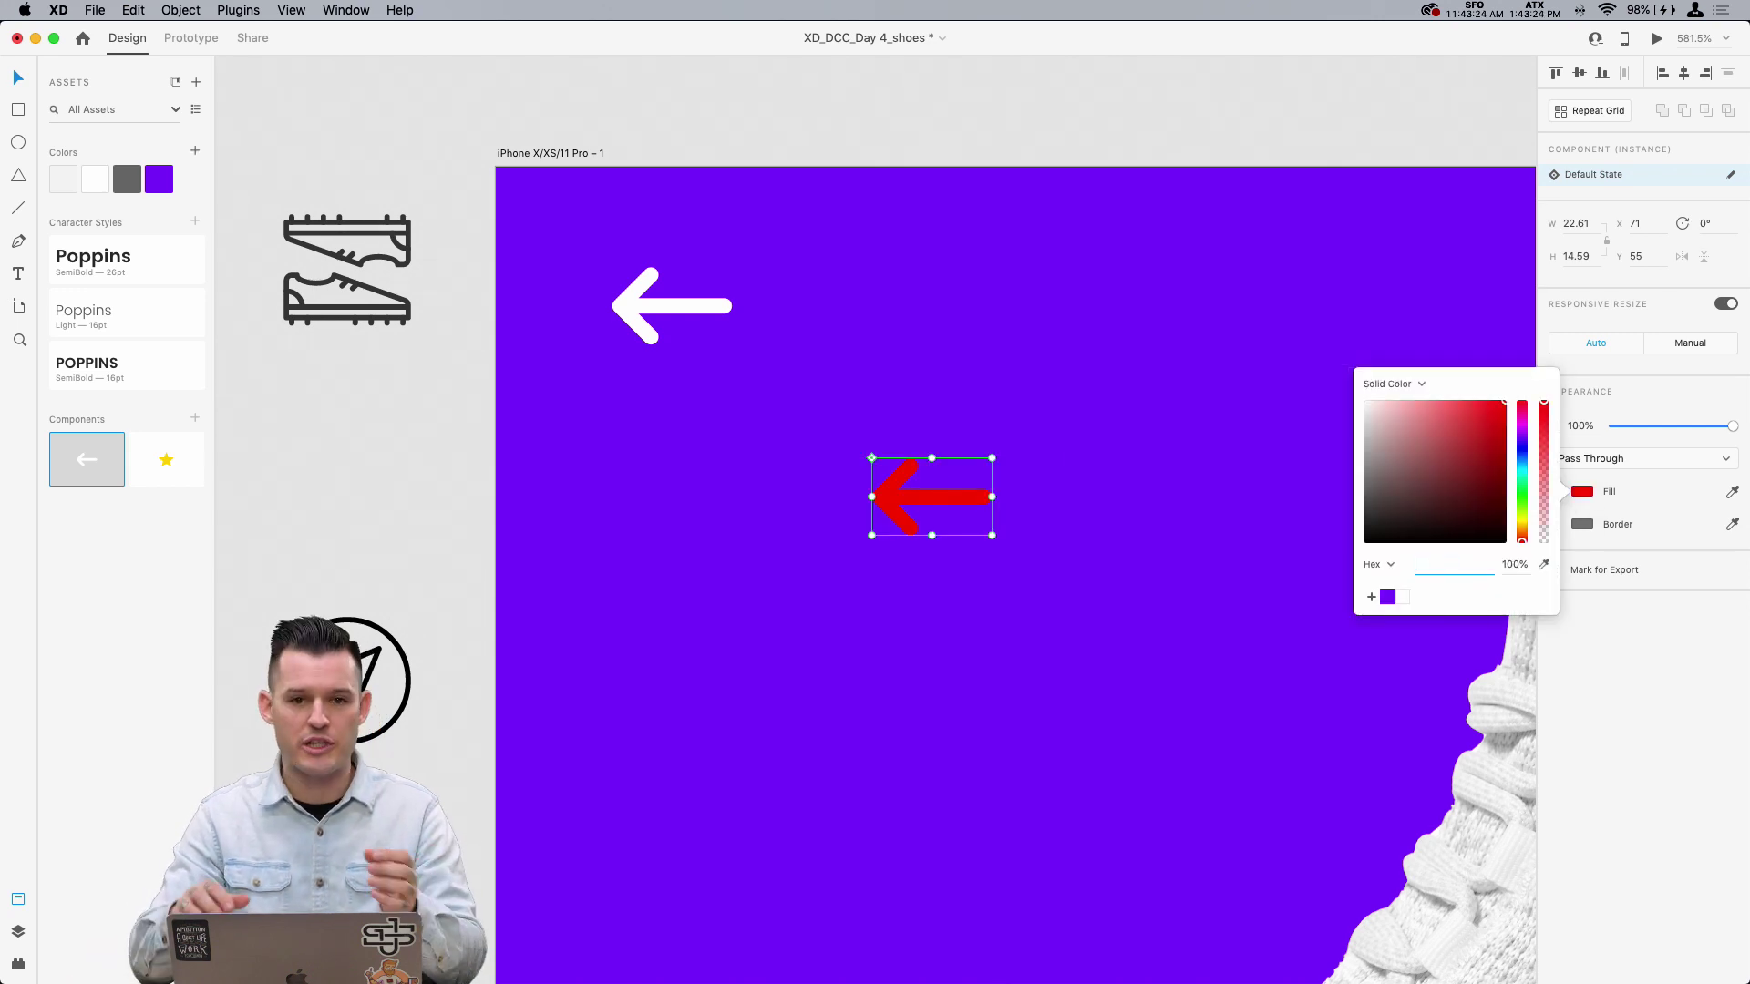
Step: Delete the red arrow instance from the purple header
left_click(926, 401)
left_click(926, 401)
left_click(906, 477)
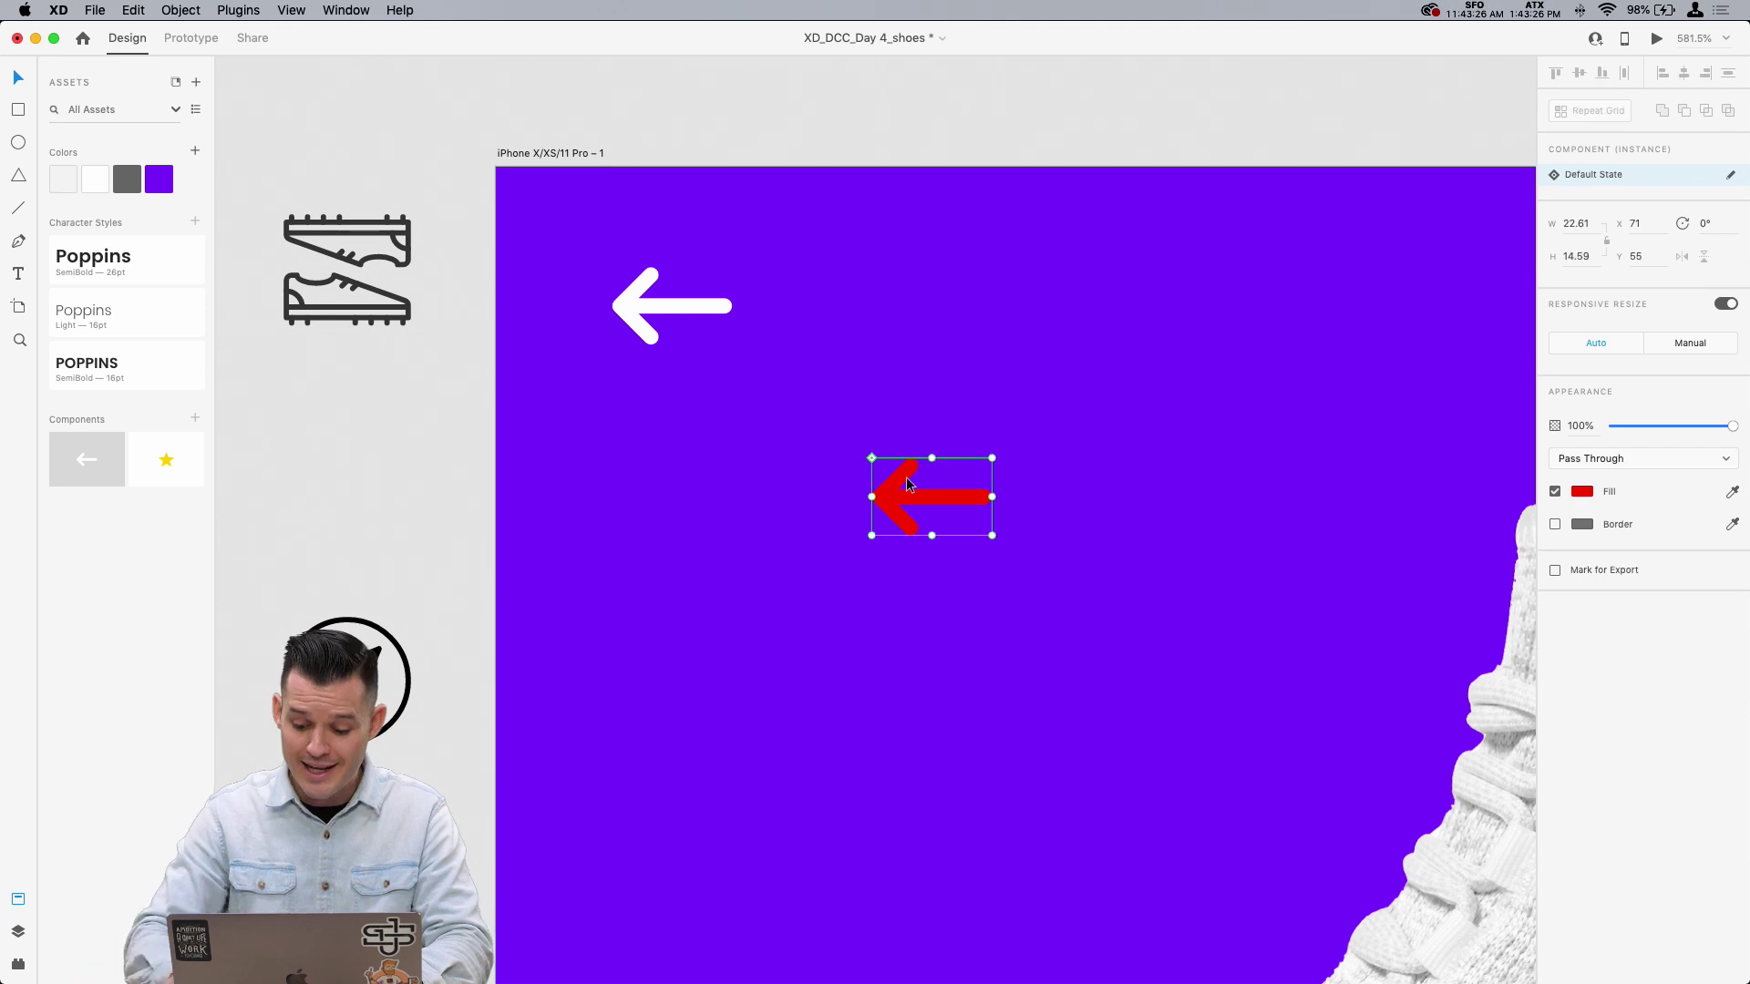
key("Delete")
Step: Open the Creative Cloud library Shoes and create a new group named Icons in it
key("super+shift+l")
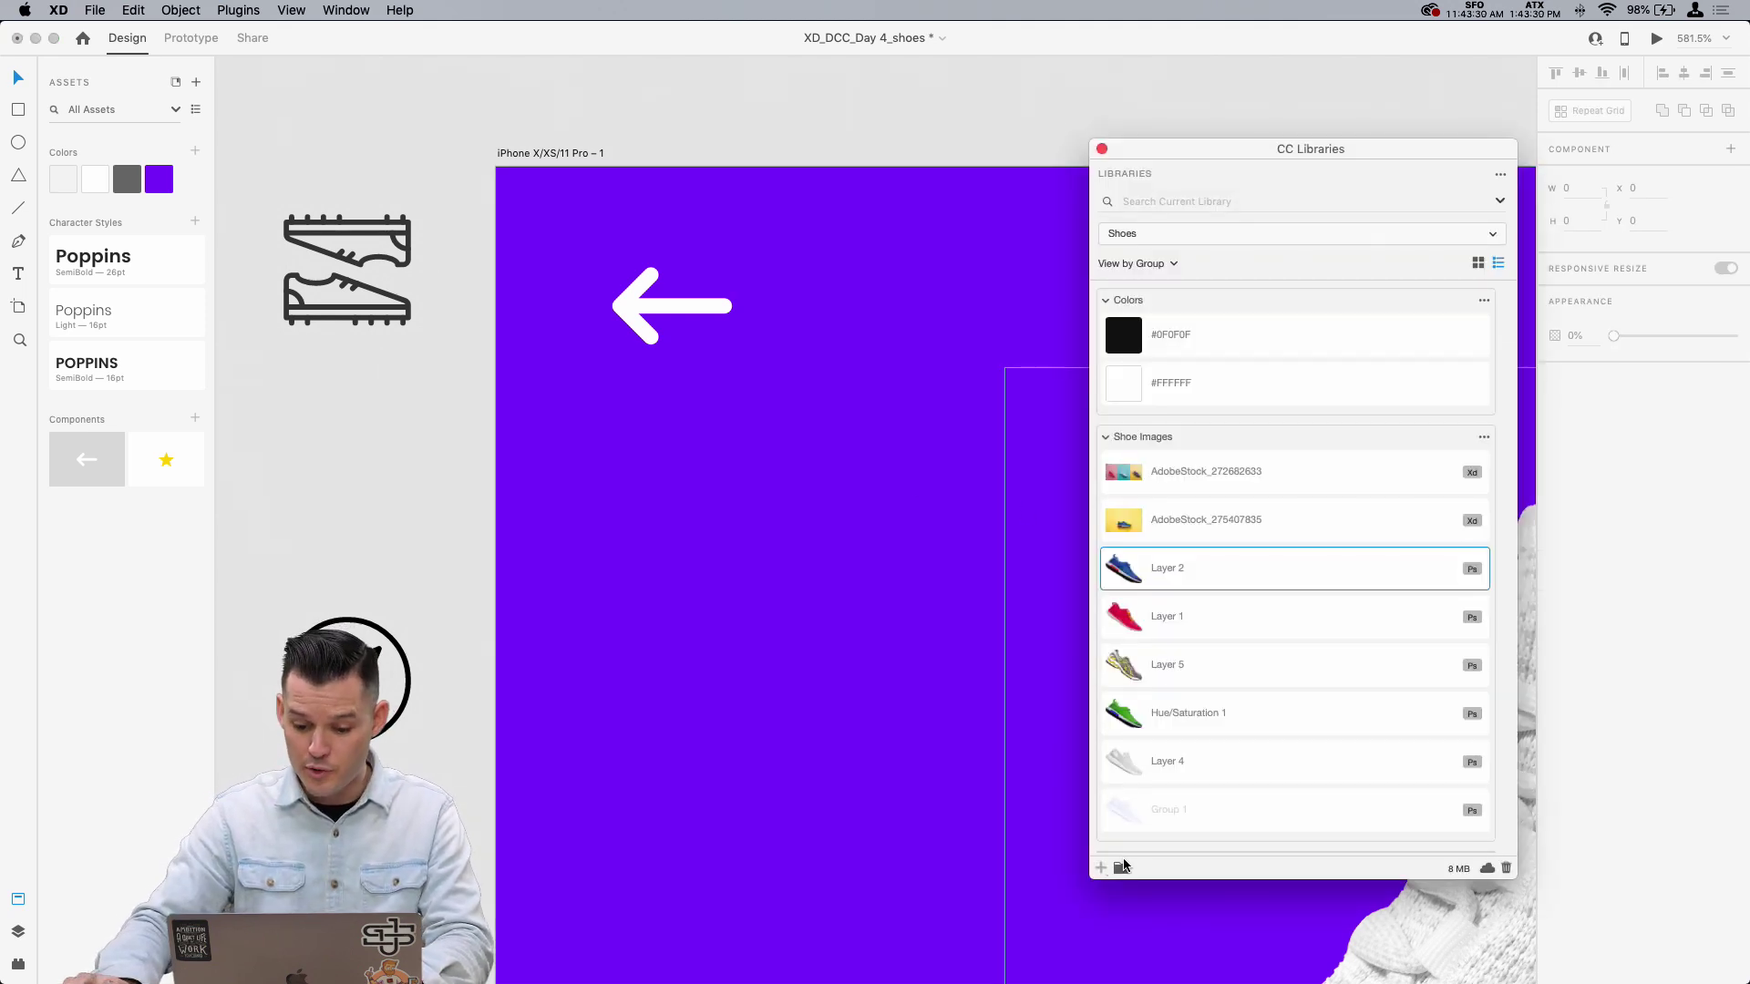
left_click(1121, 867)
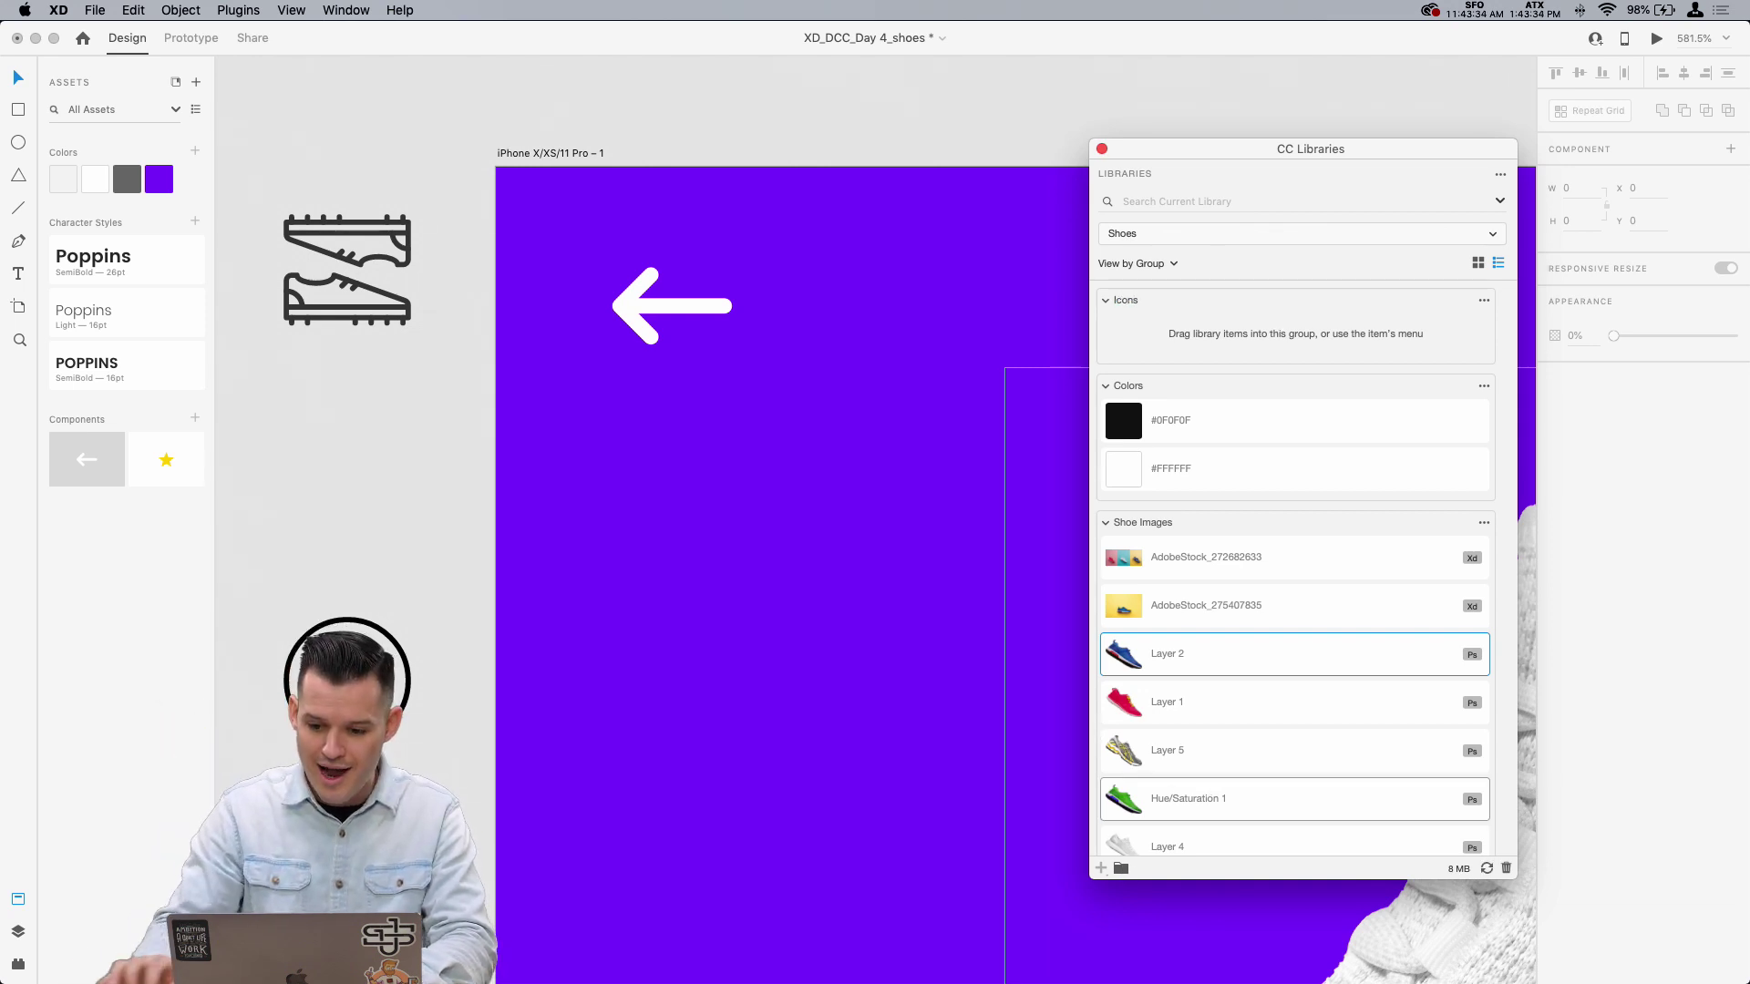
Step: Try to add the white back arrow component to the Icons group of the Shoes library
left_click(657, 309)
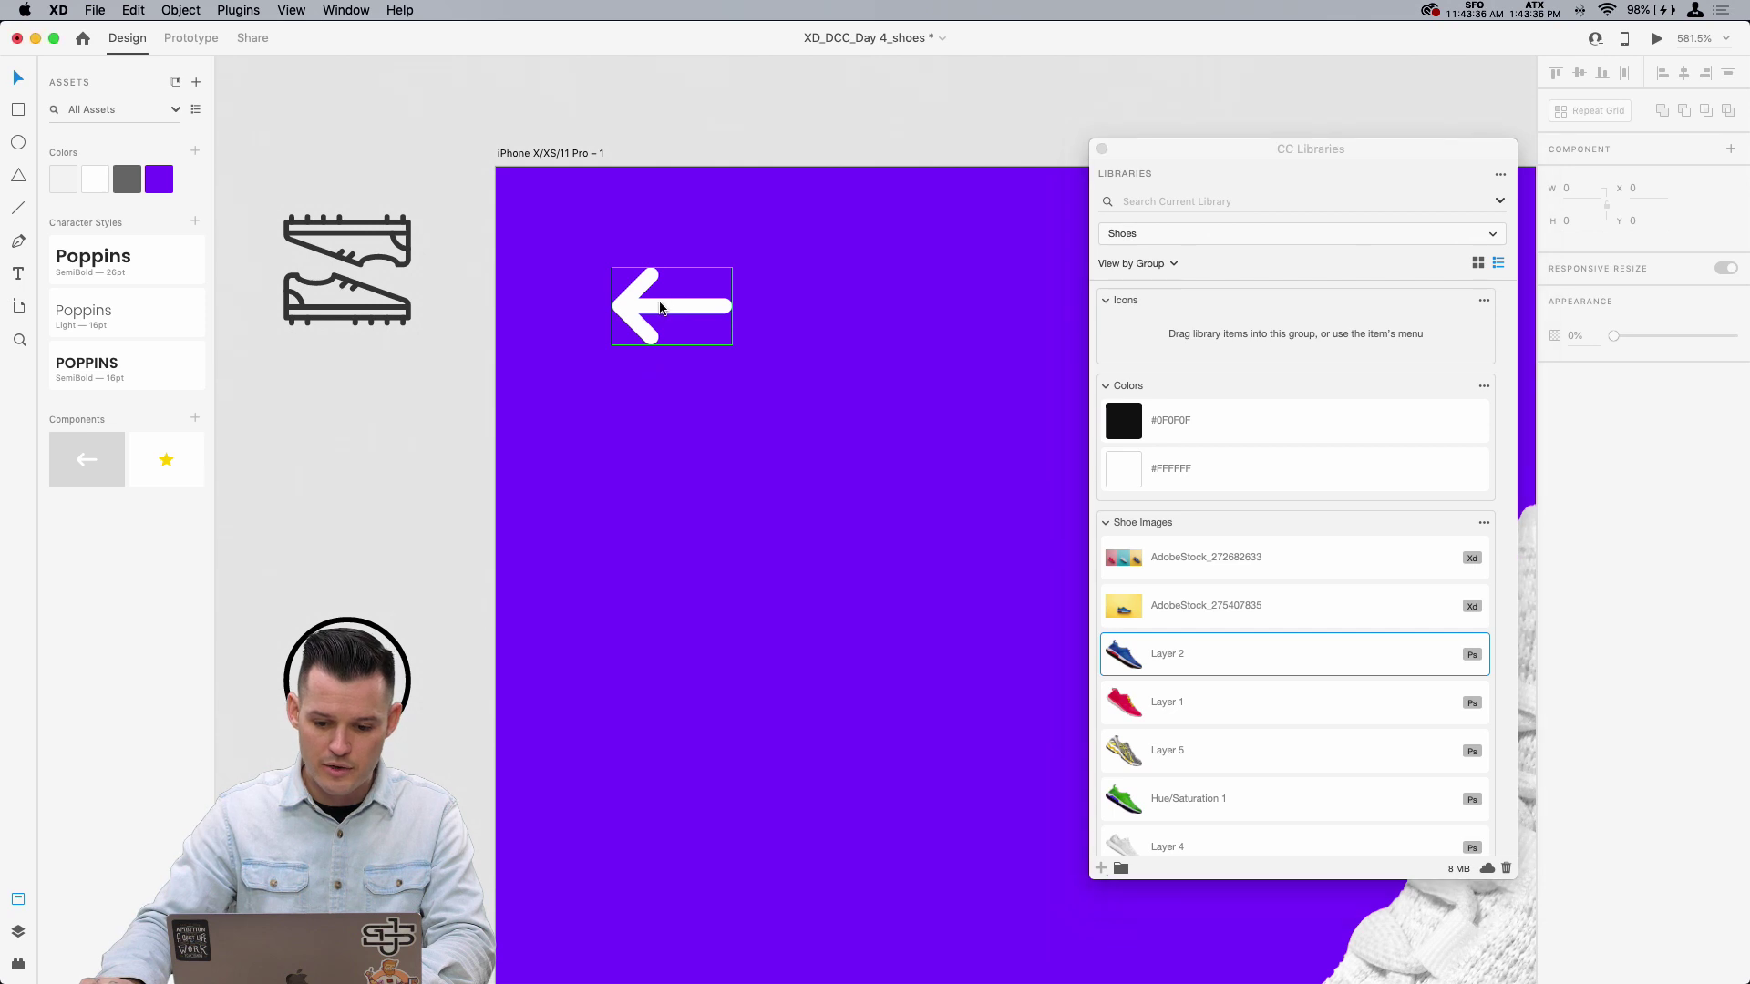
left_click_drag(660, 311, 1200, 341)
key("super+z")
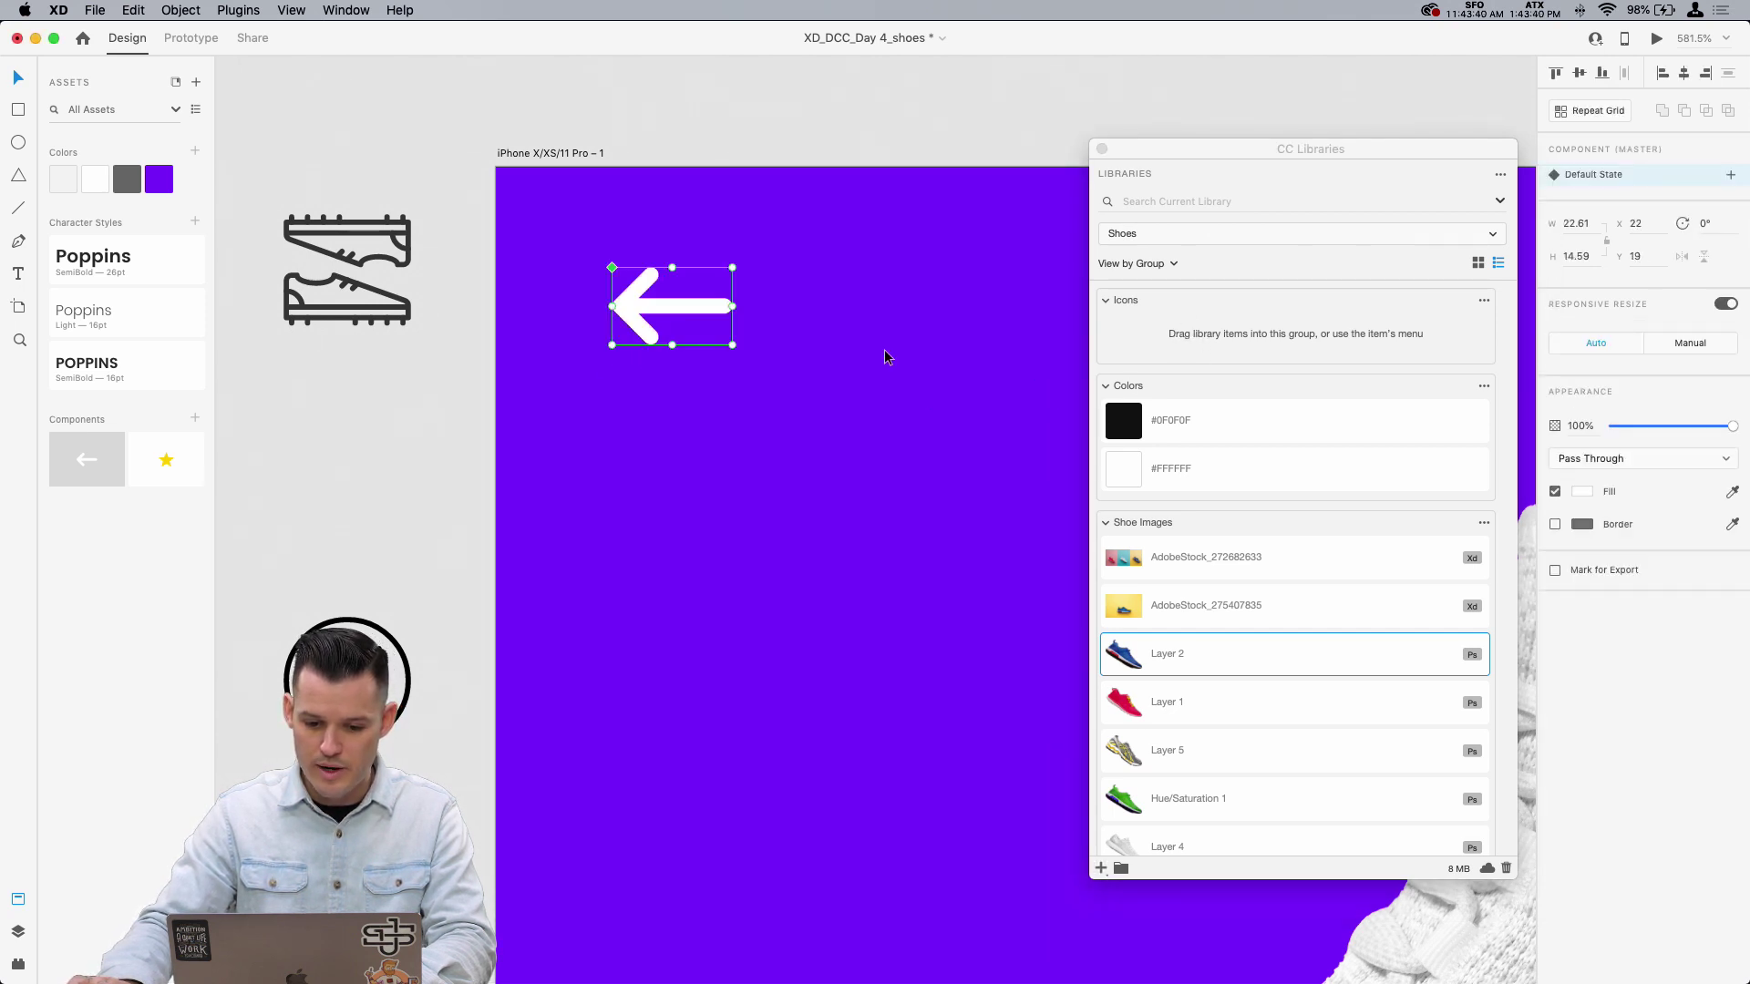
left_click_drag(87, 460, 409, 423)
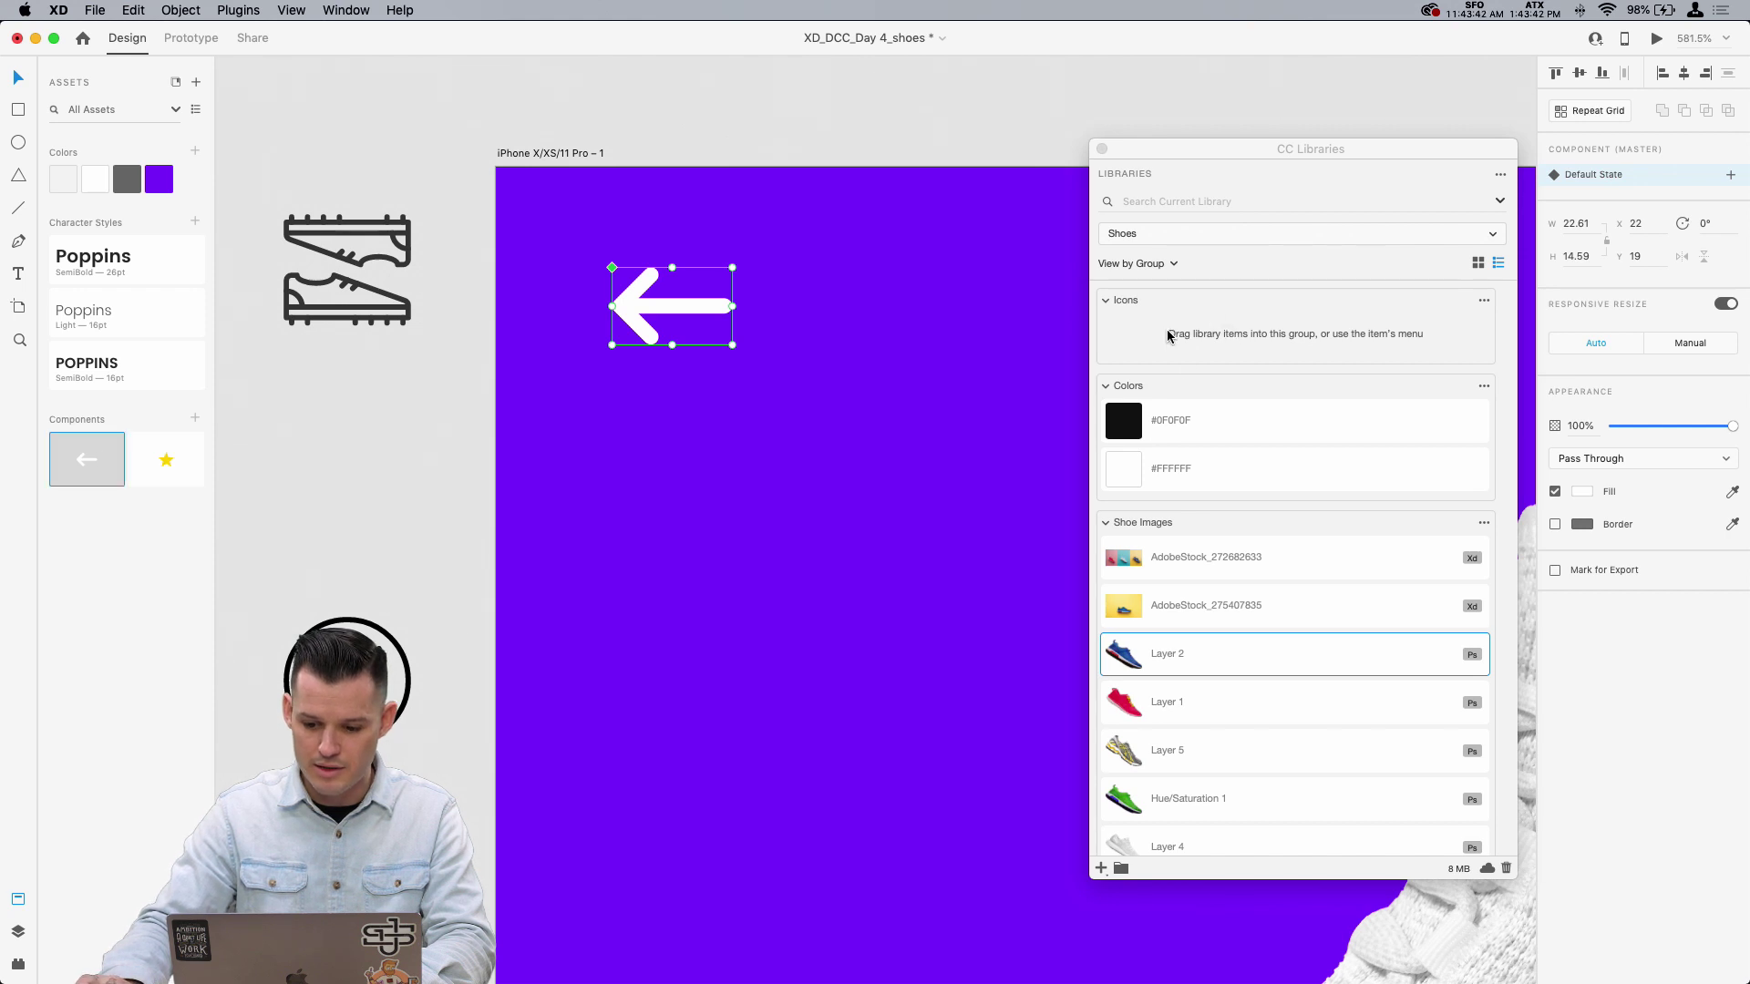
left_click(1485, 302)
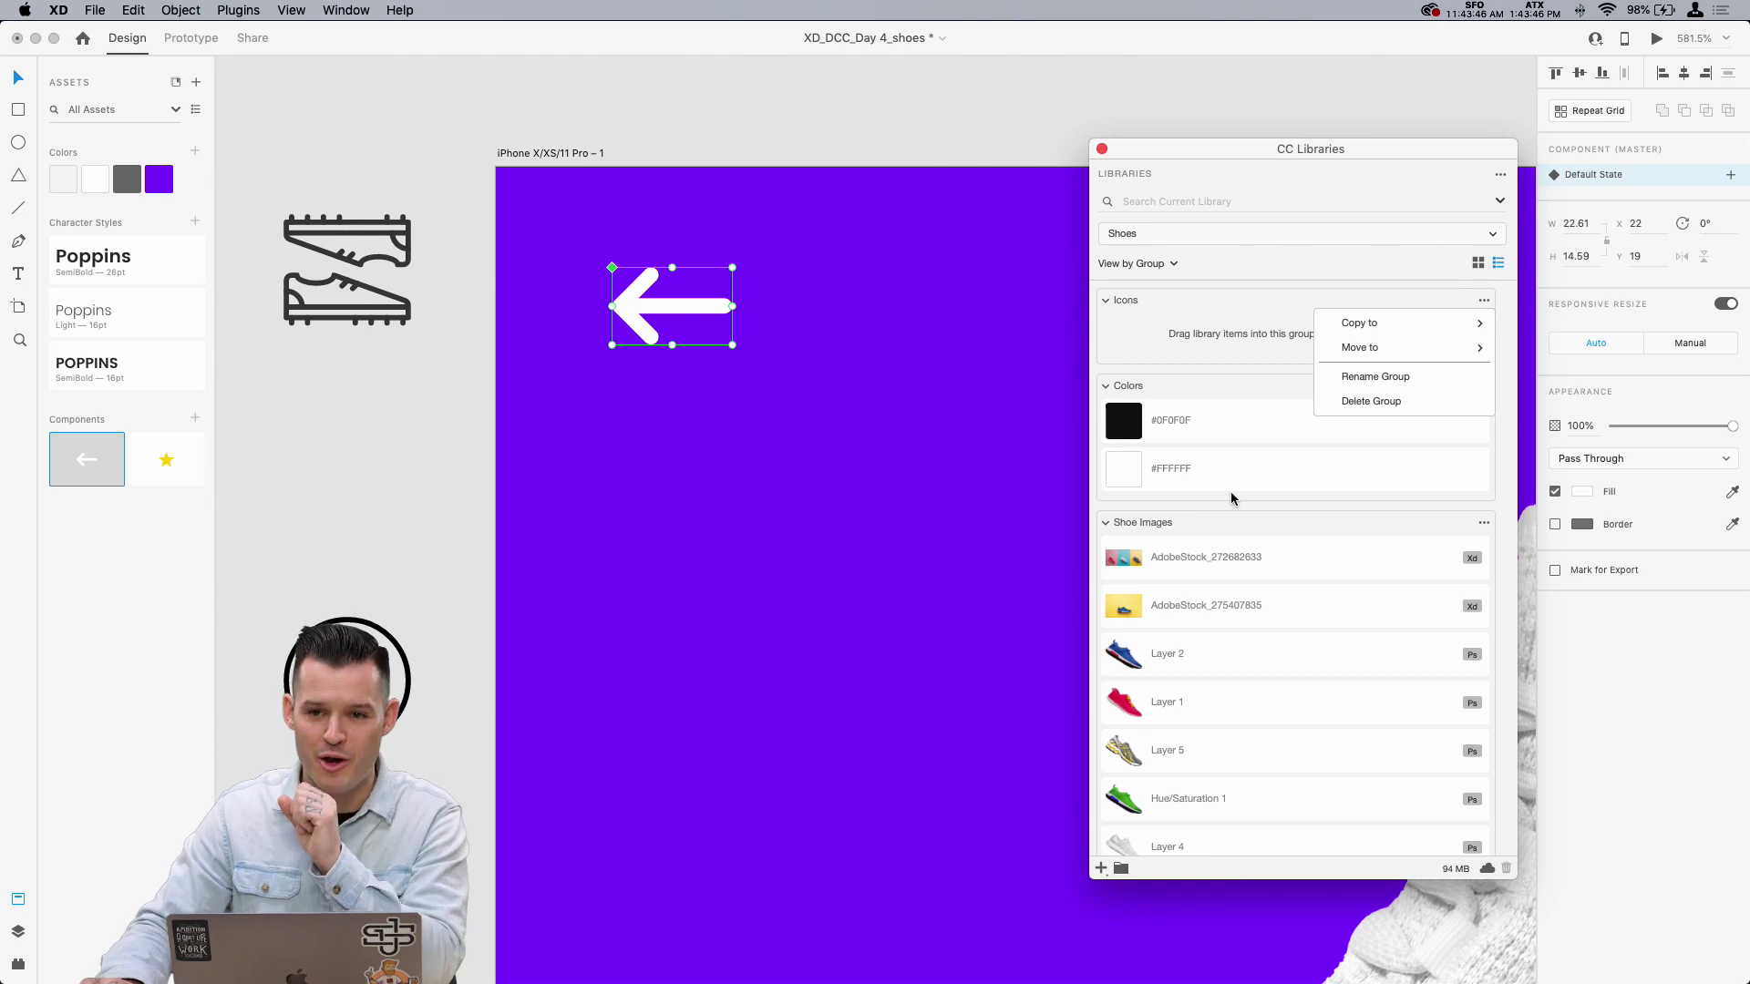
left_click(1234, 524)
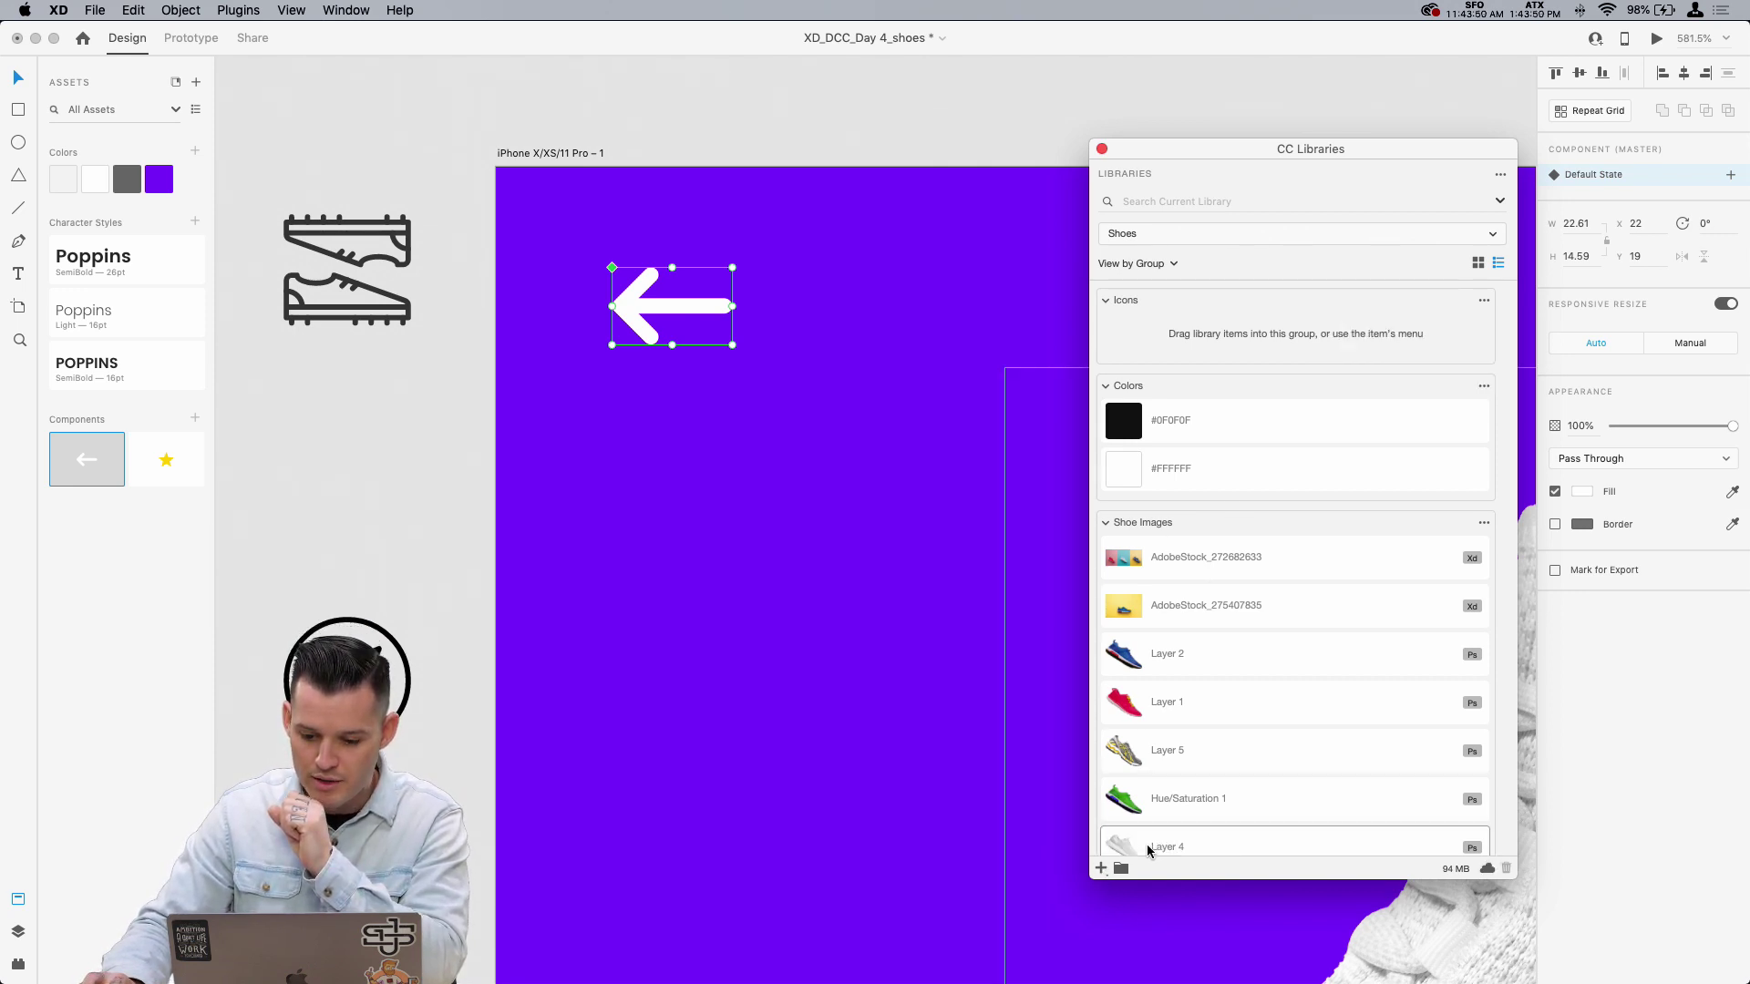
Step: Add the back arrow component to the Shoes library again and remove the red arrow instance from the header
left_click_drag(1147, 844, 1147, 844)
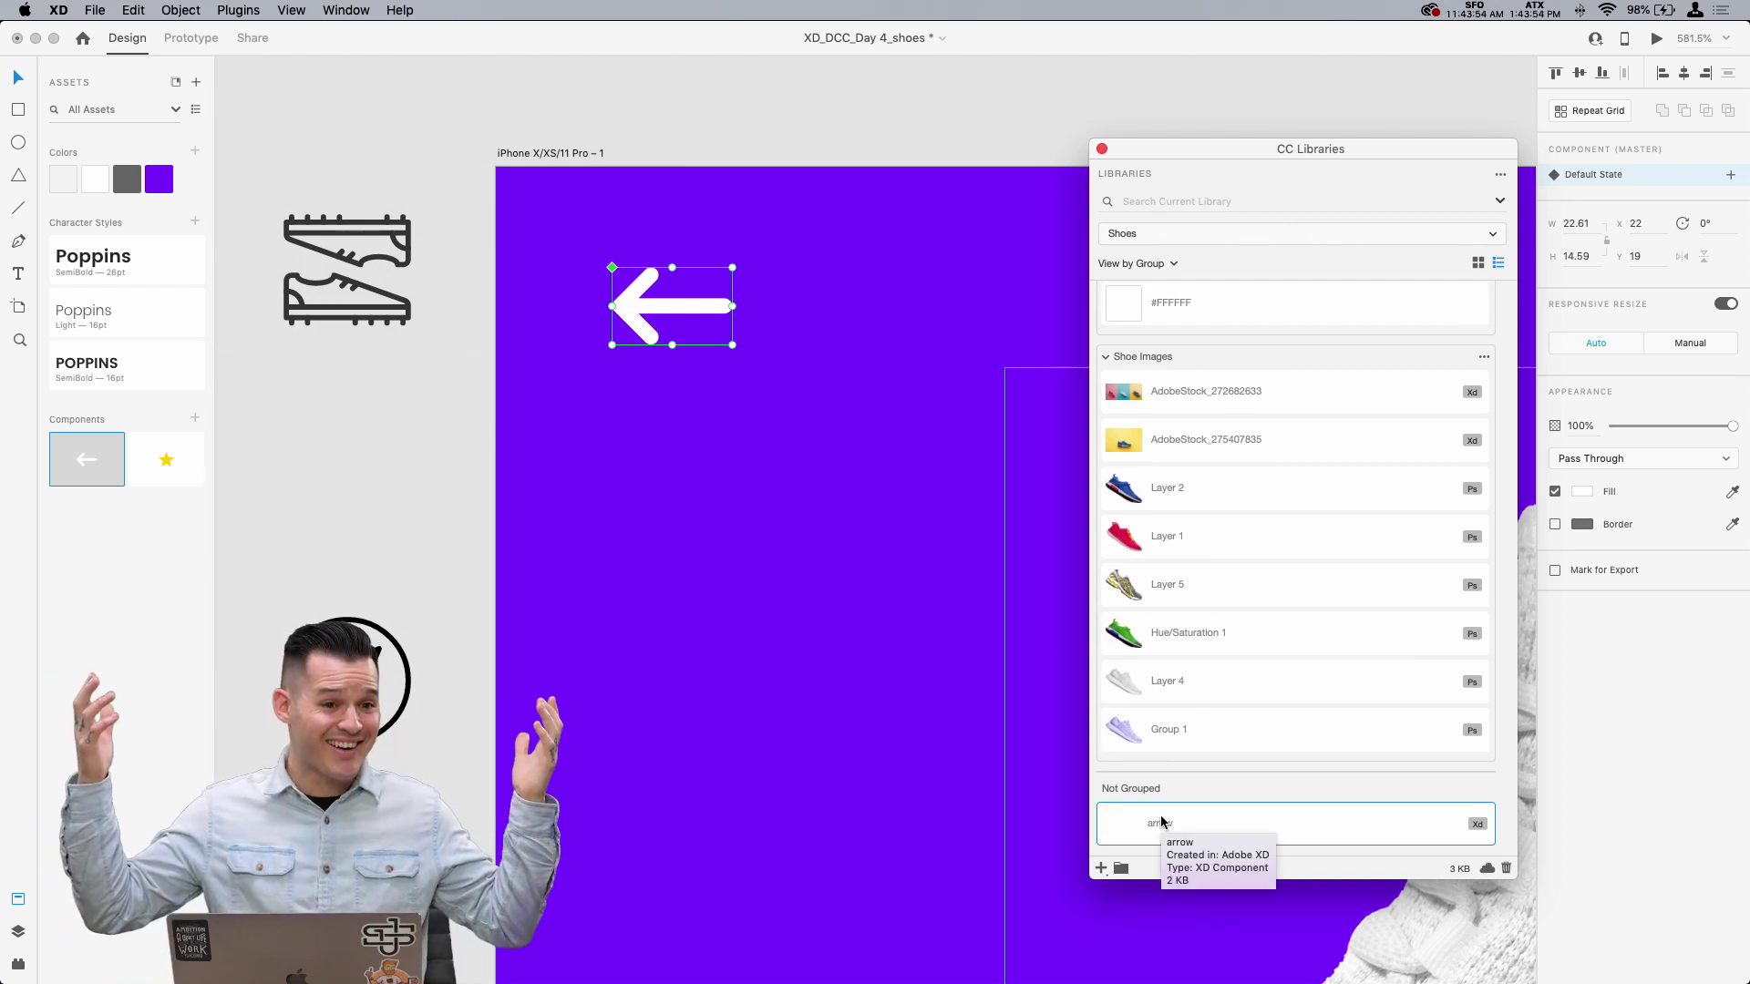
left_click(347, 315)
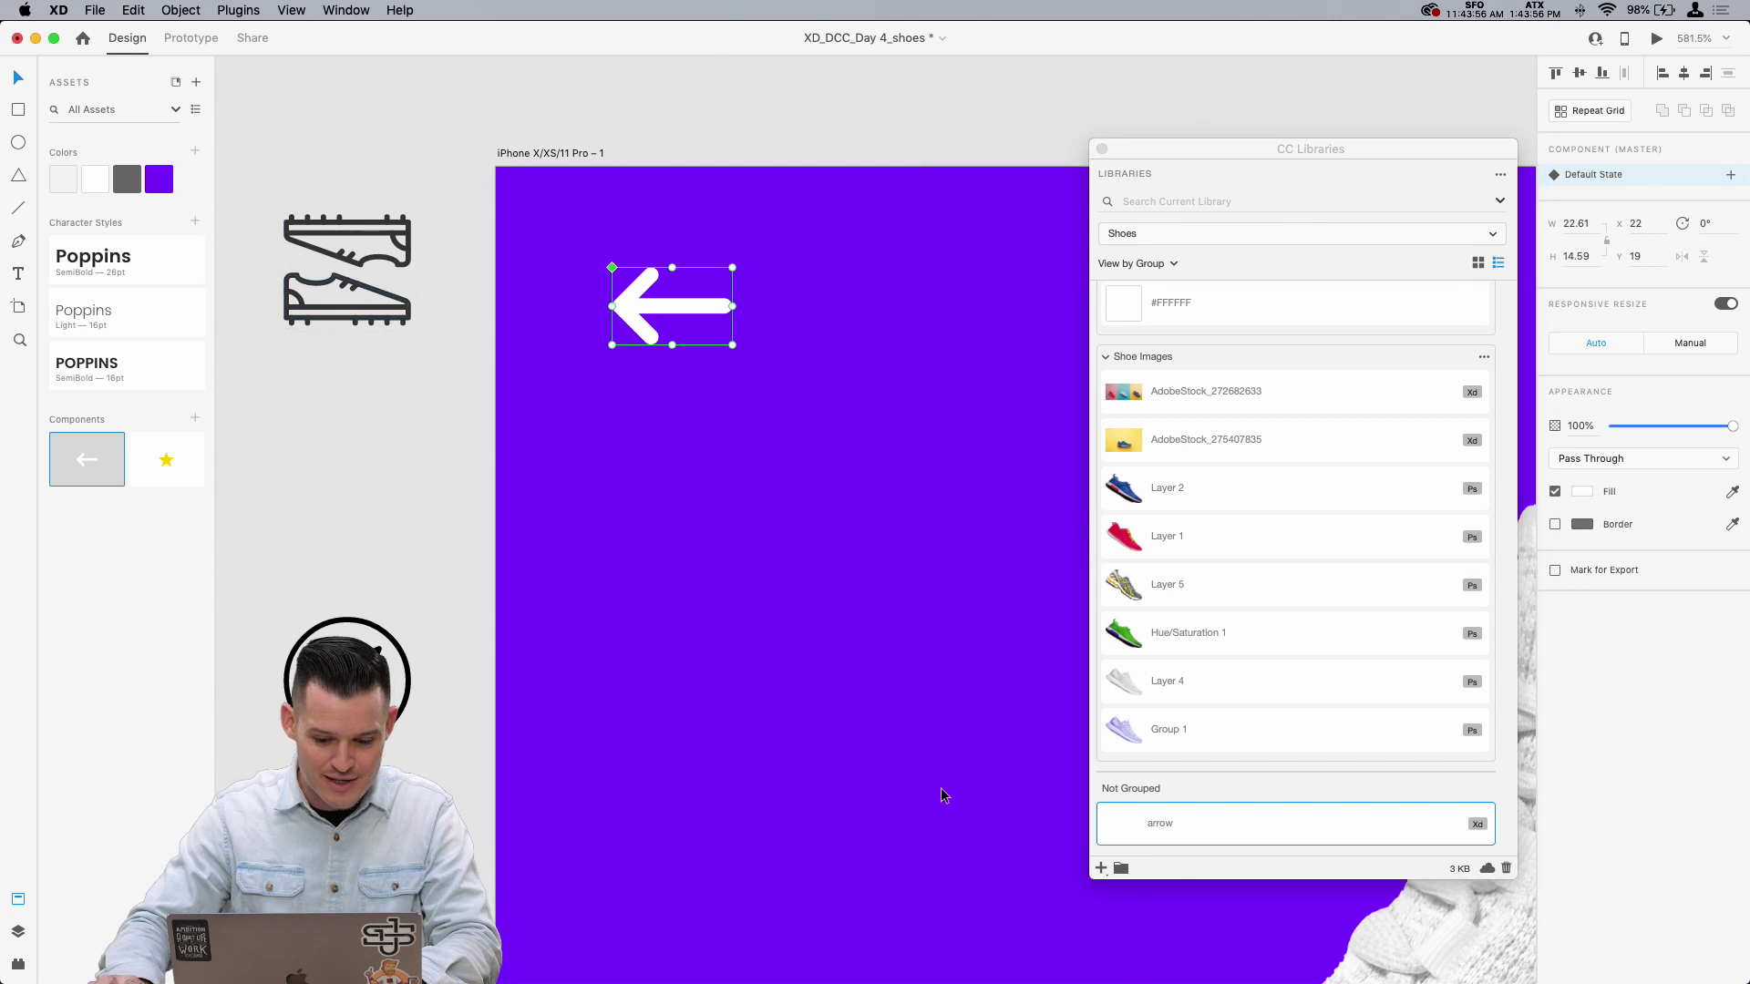
left_click(1102, 869)
left_click(1133, 840)
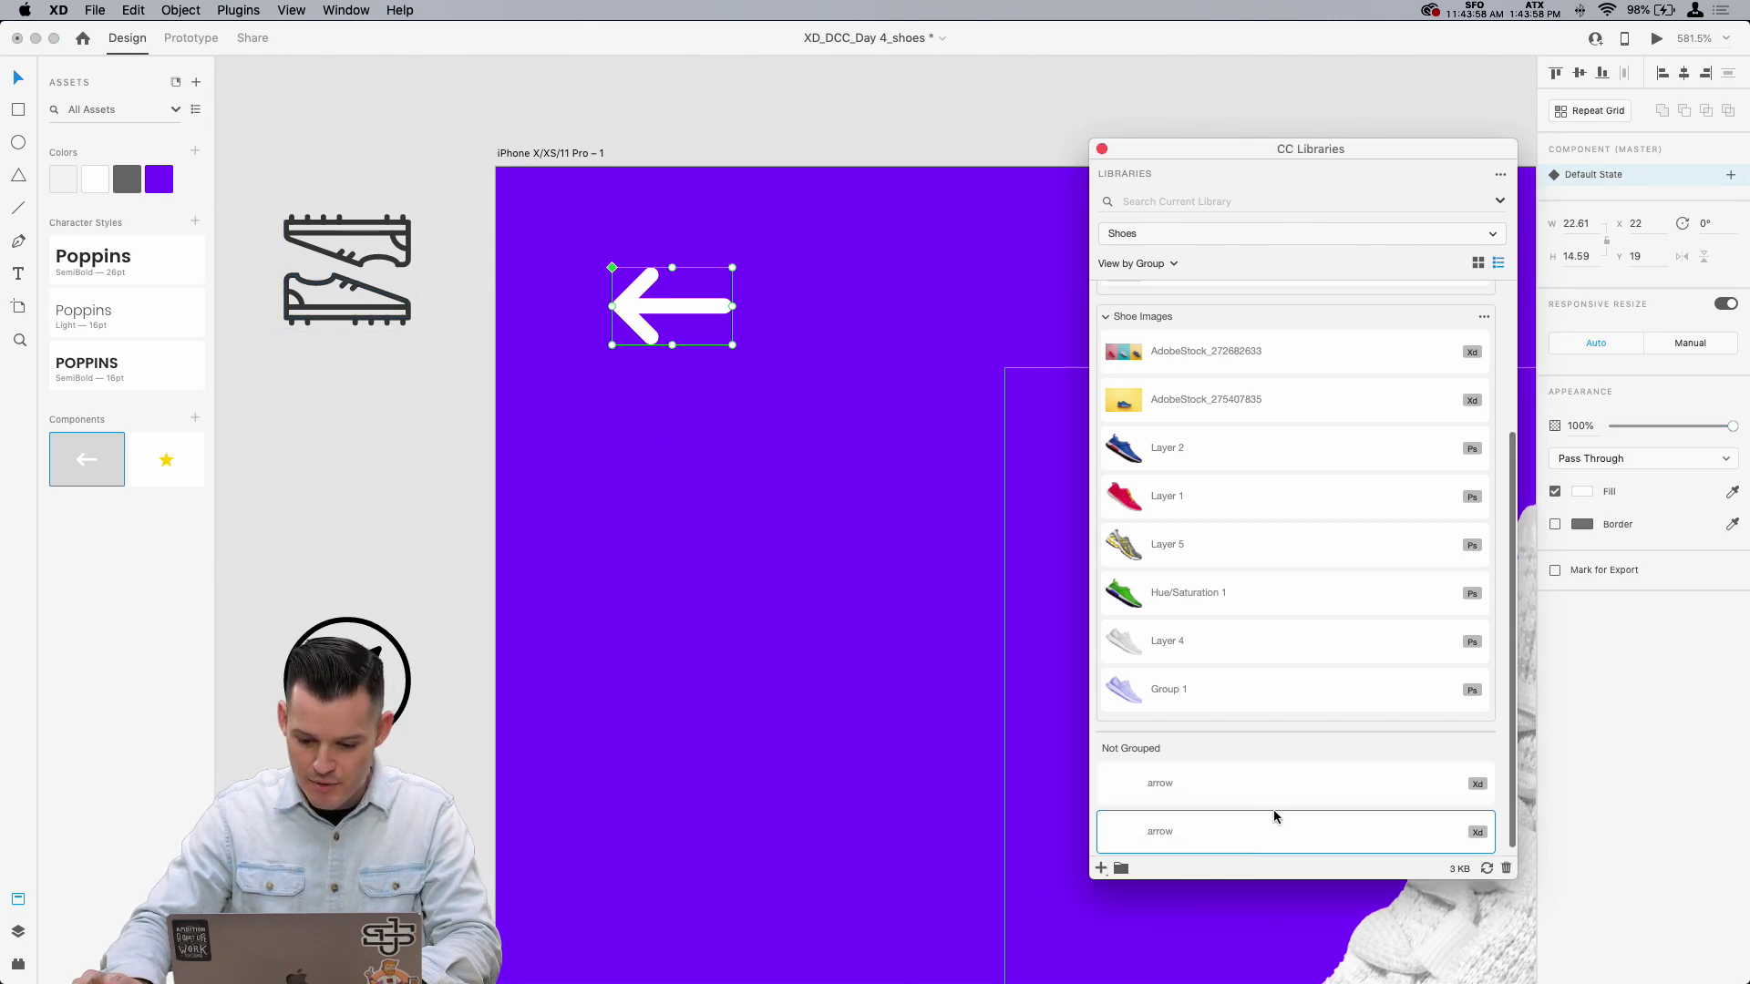
left_click(1210, 817)
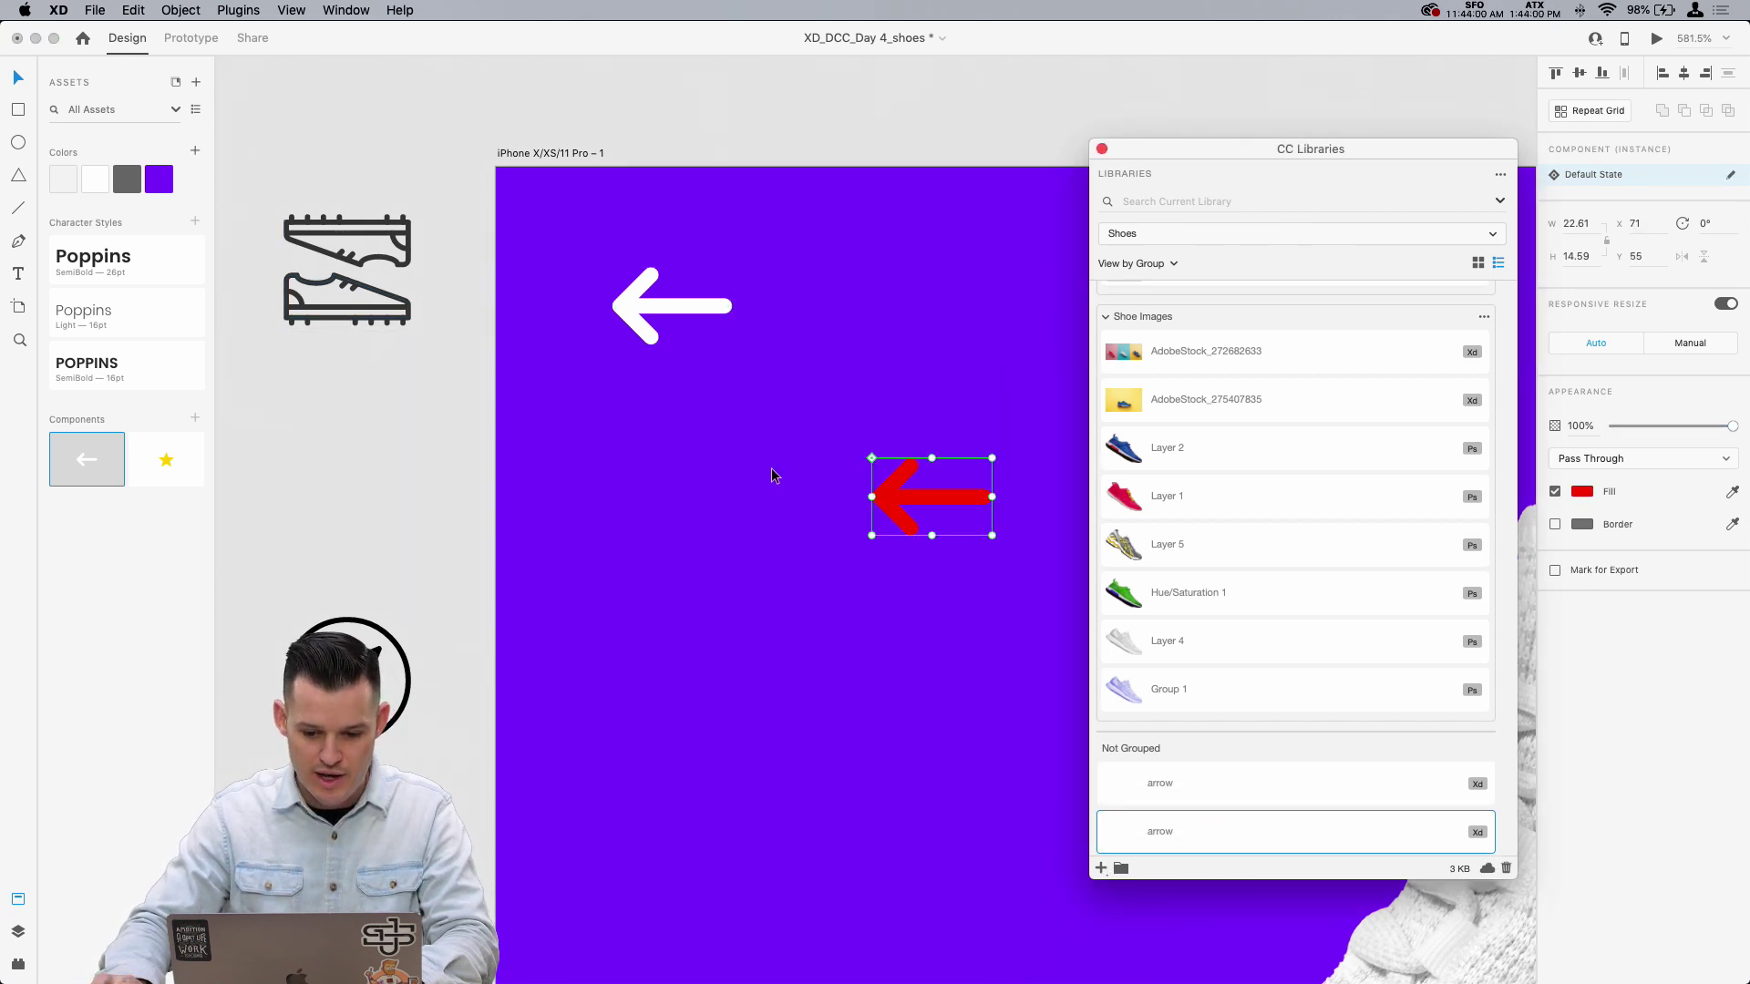
key("Delete")
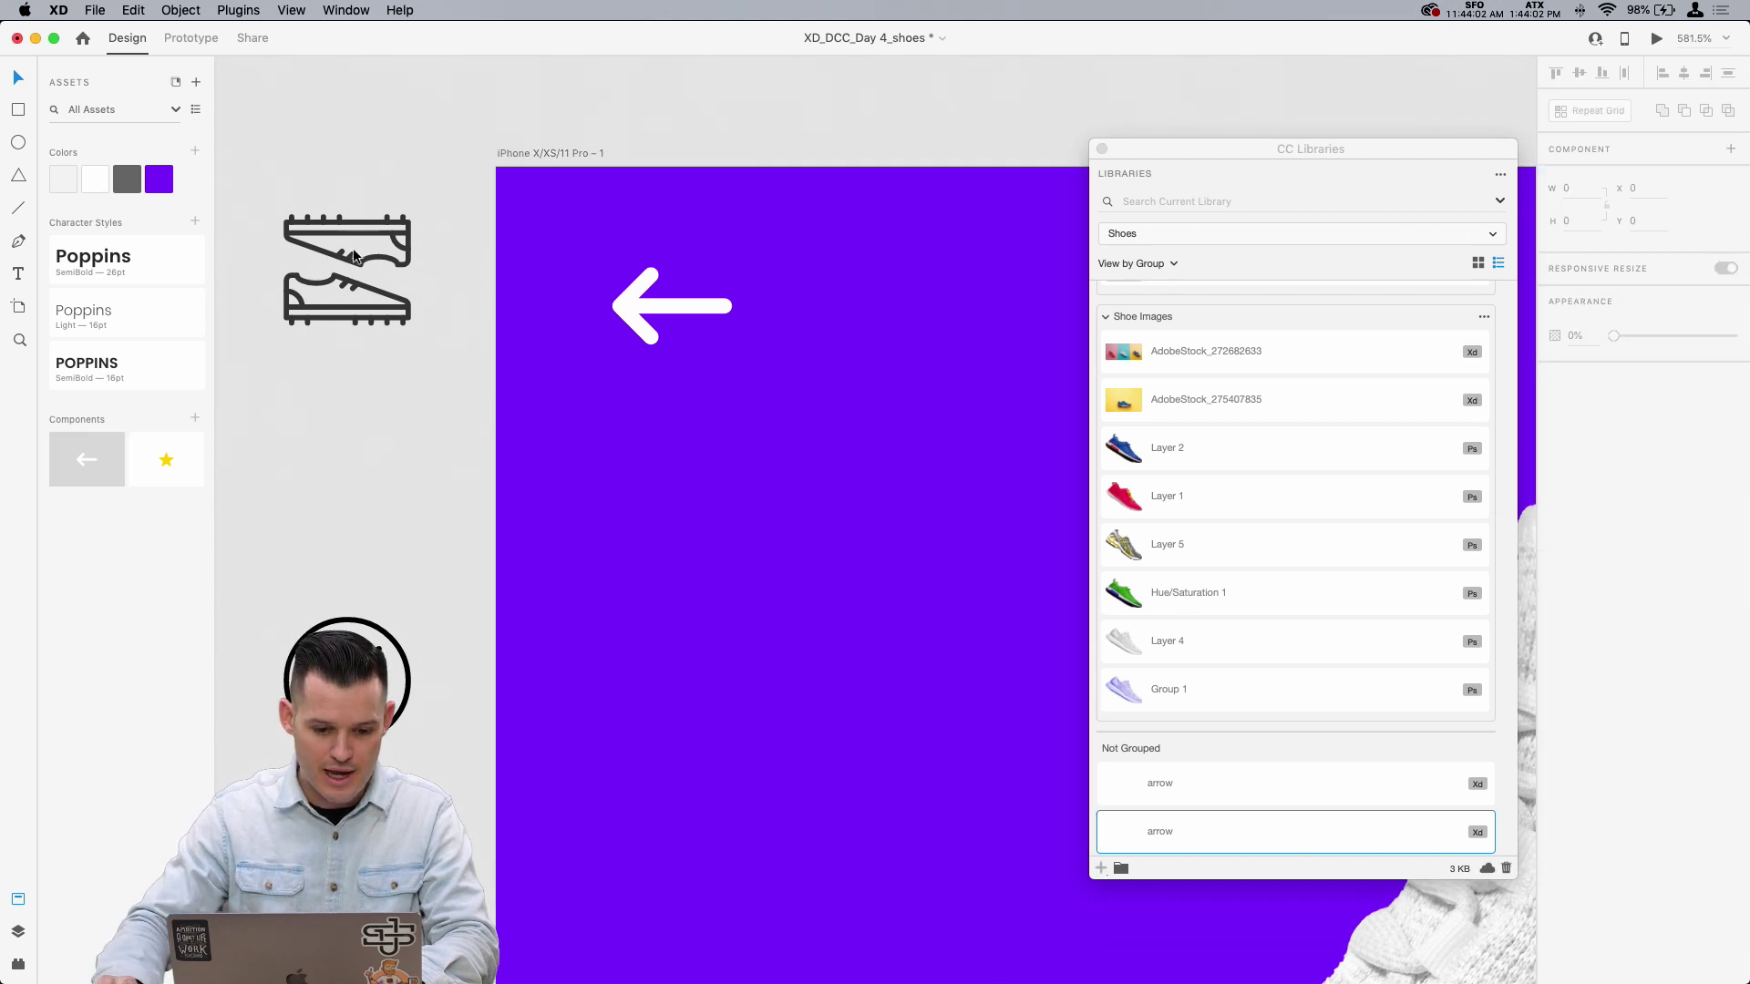
Step: Add the cleats icon and the compass icon beside the artboard to the Shoes library as components
left_click(349, 285)
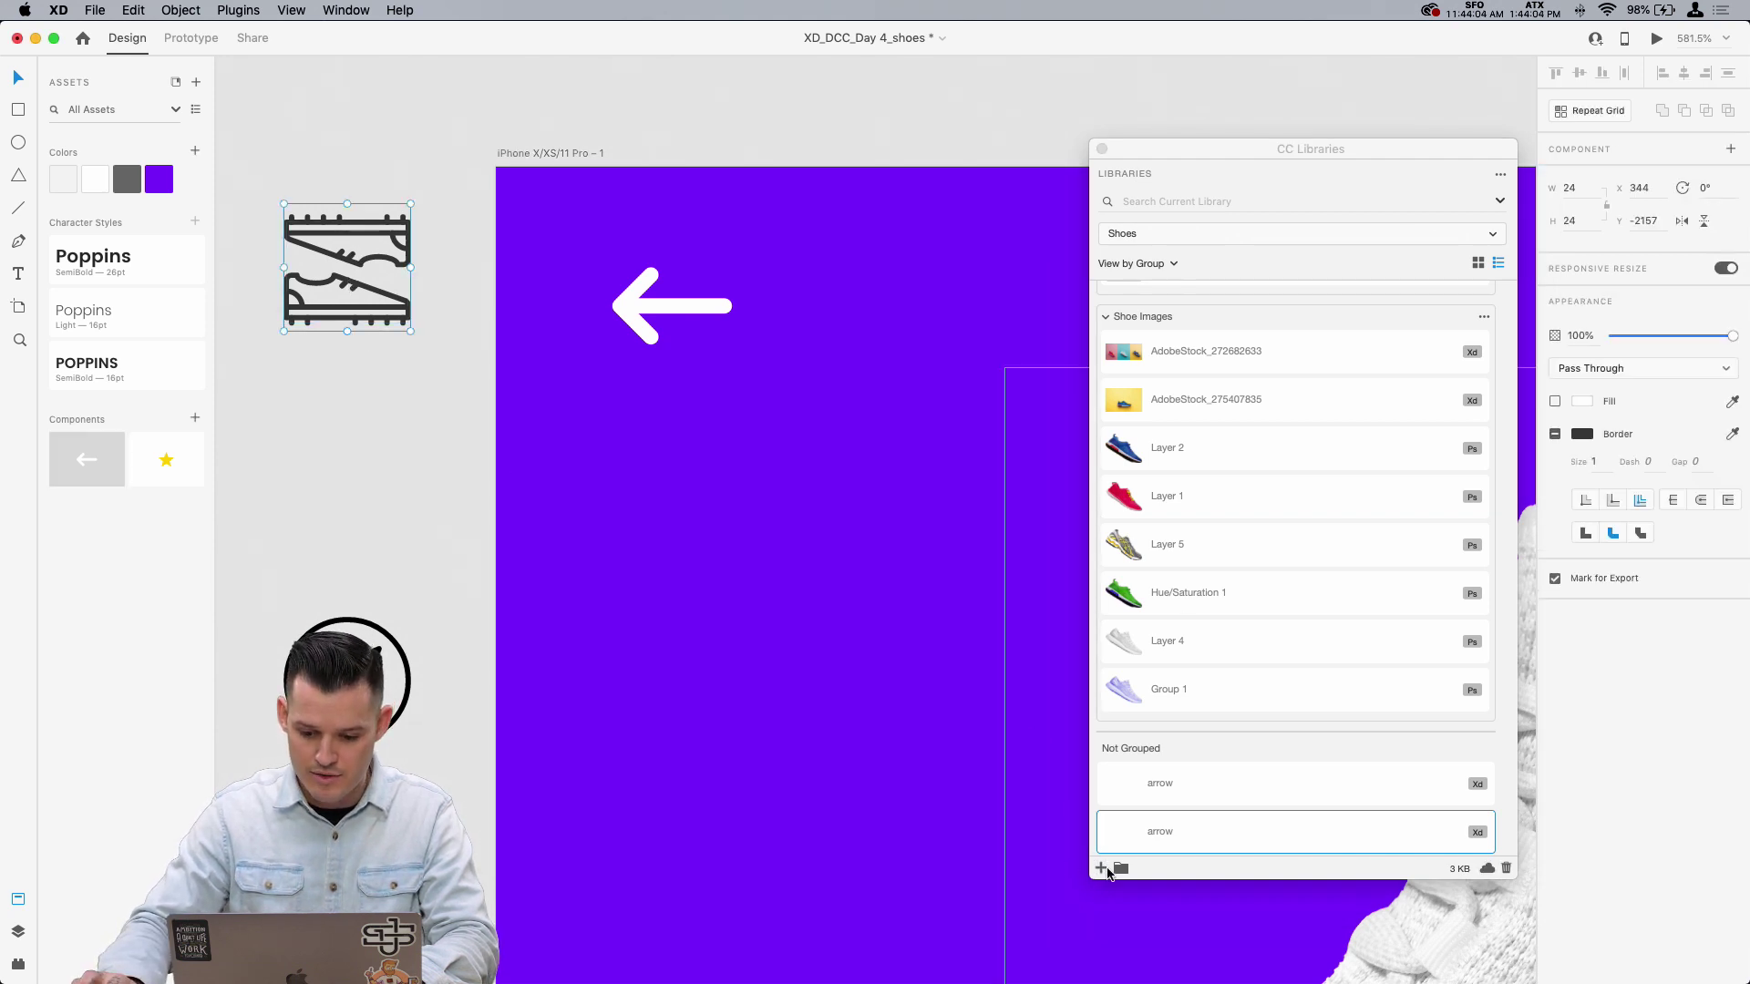
left_click(1107, 868)
left_click(1137, 843)
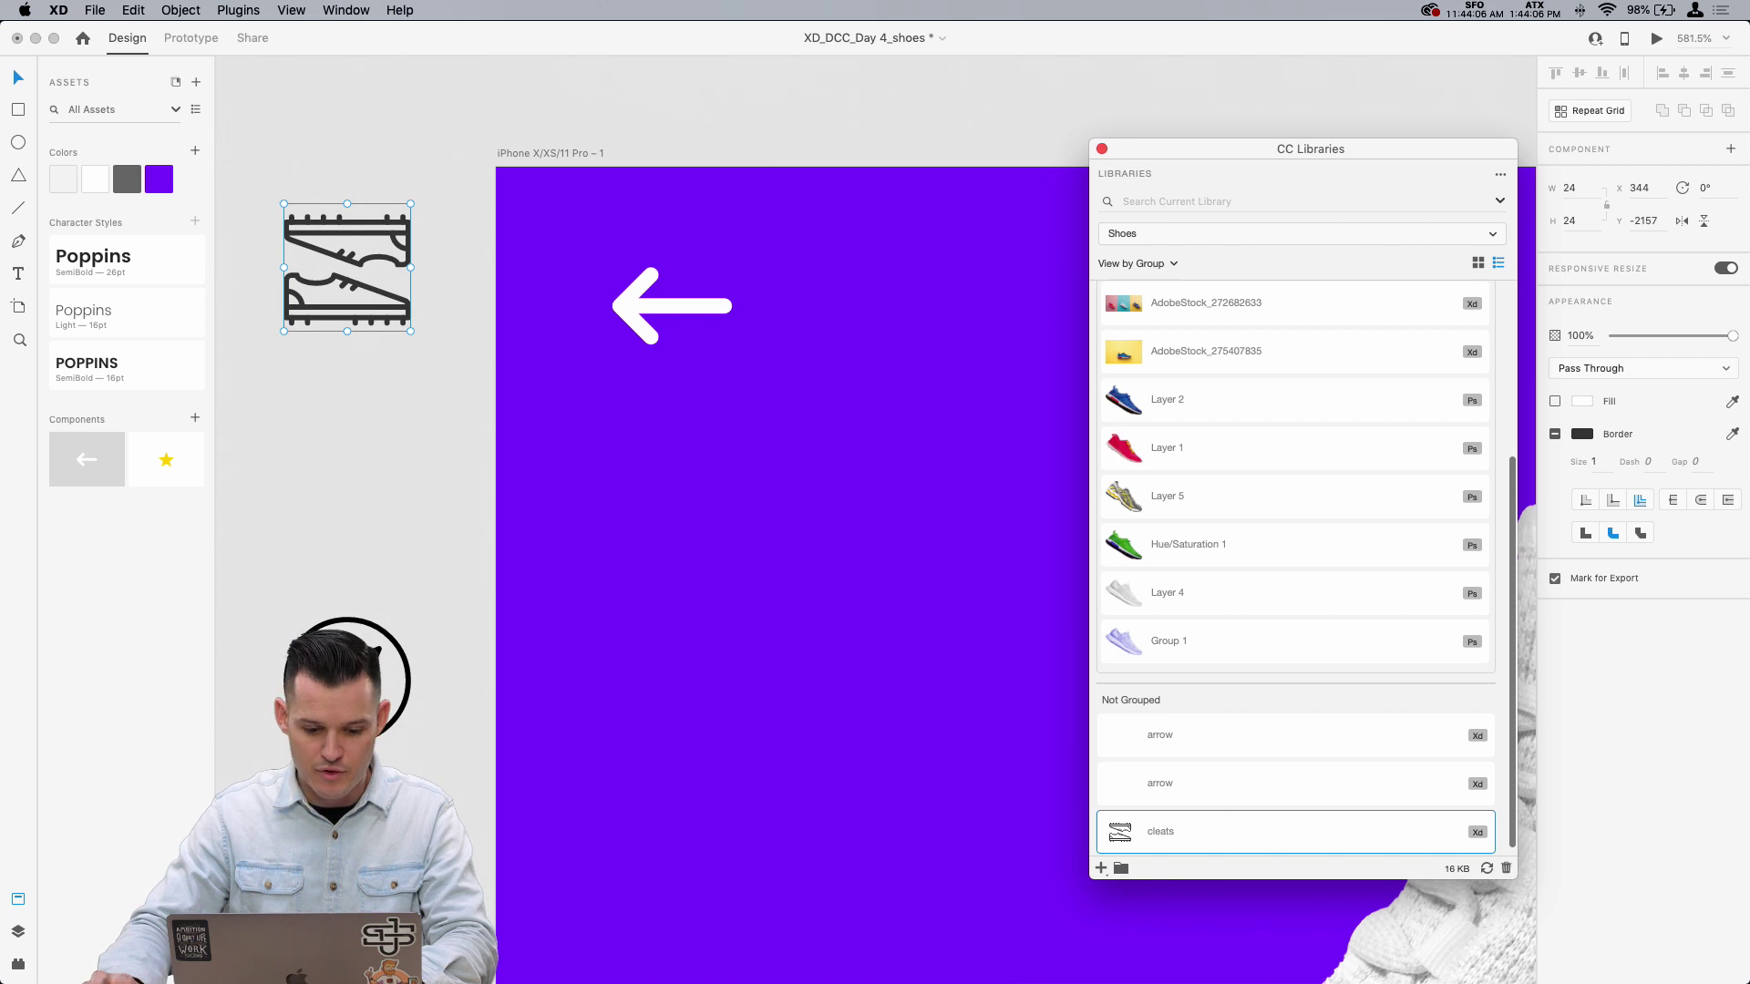
key("Tab")
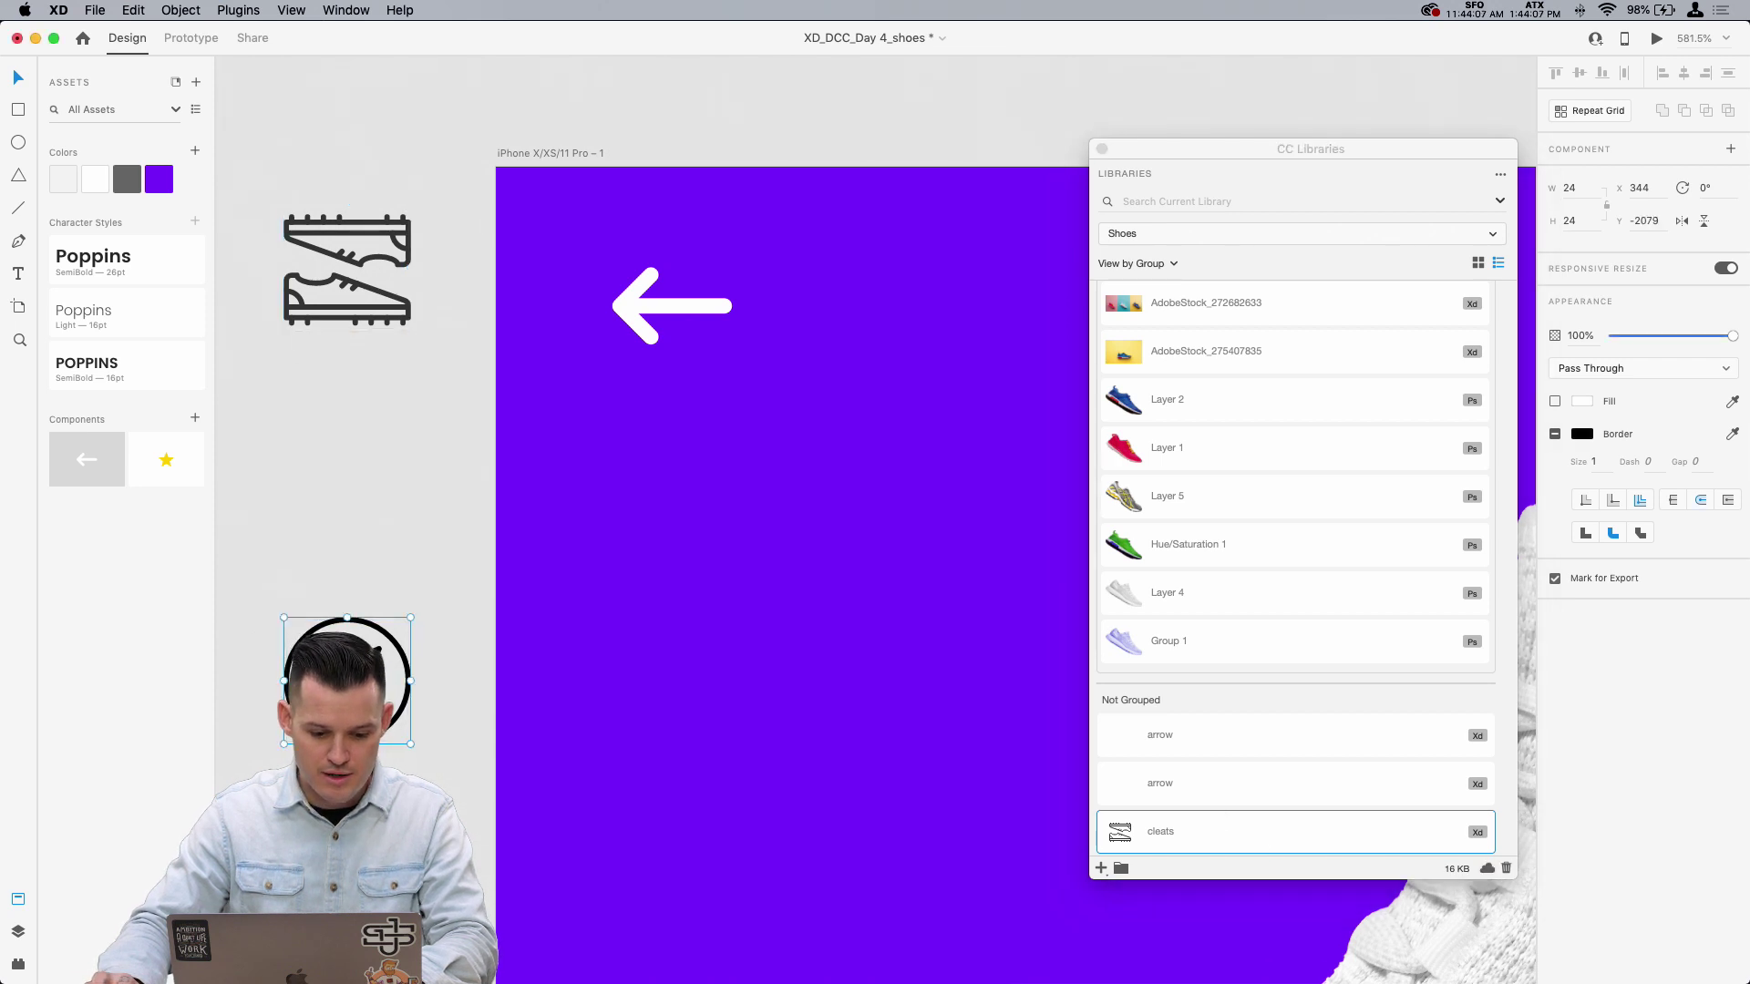
left_click(1101, 869)
left_click(1112, 846)
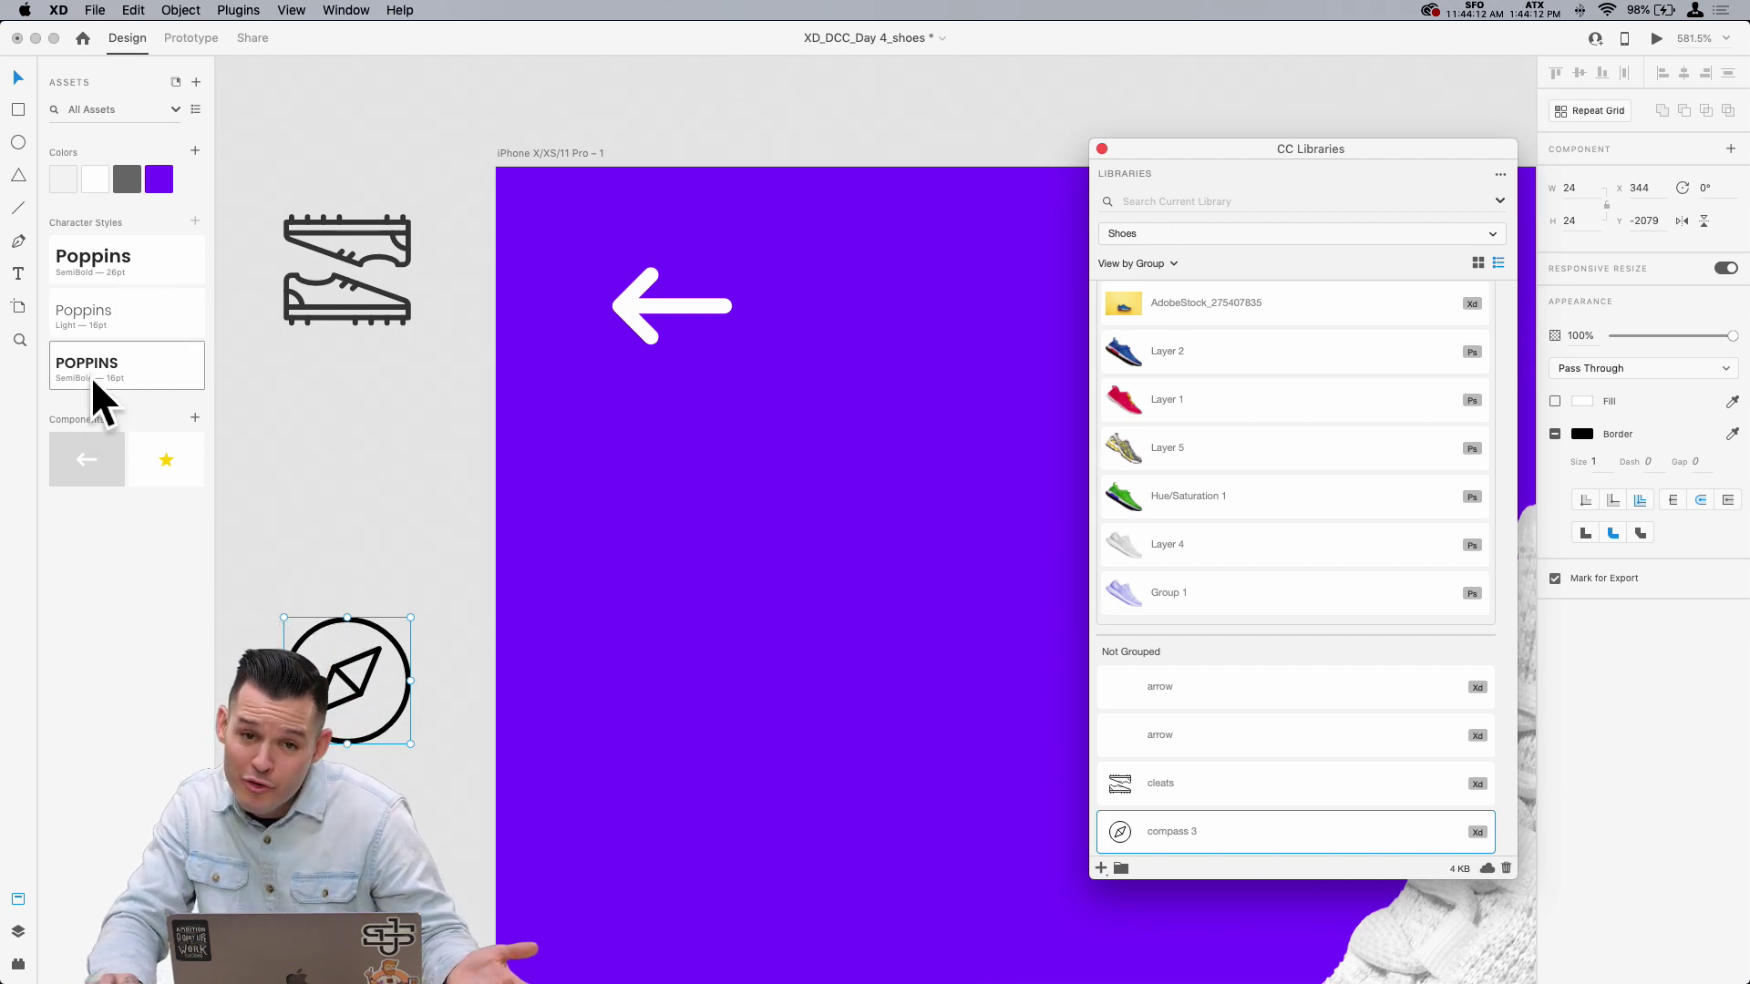
Step: Place a copy of the compass 3 library component at the artboard's edge, delete it and close the library
left_click_drag(1135, 833, 522, 623)
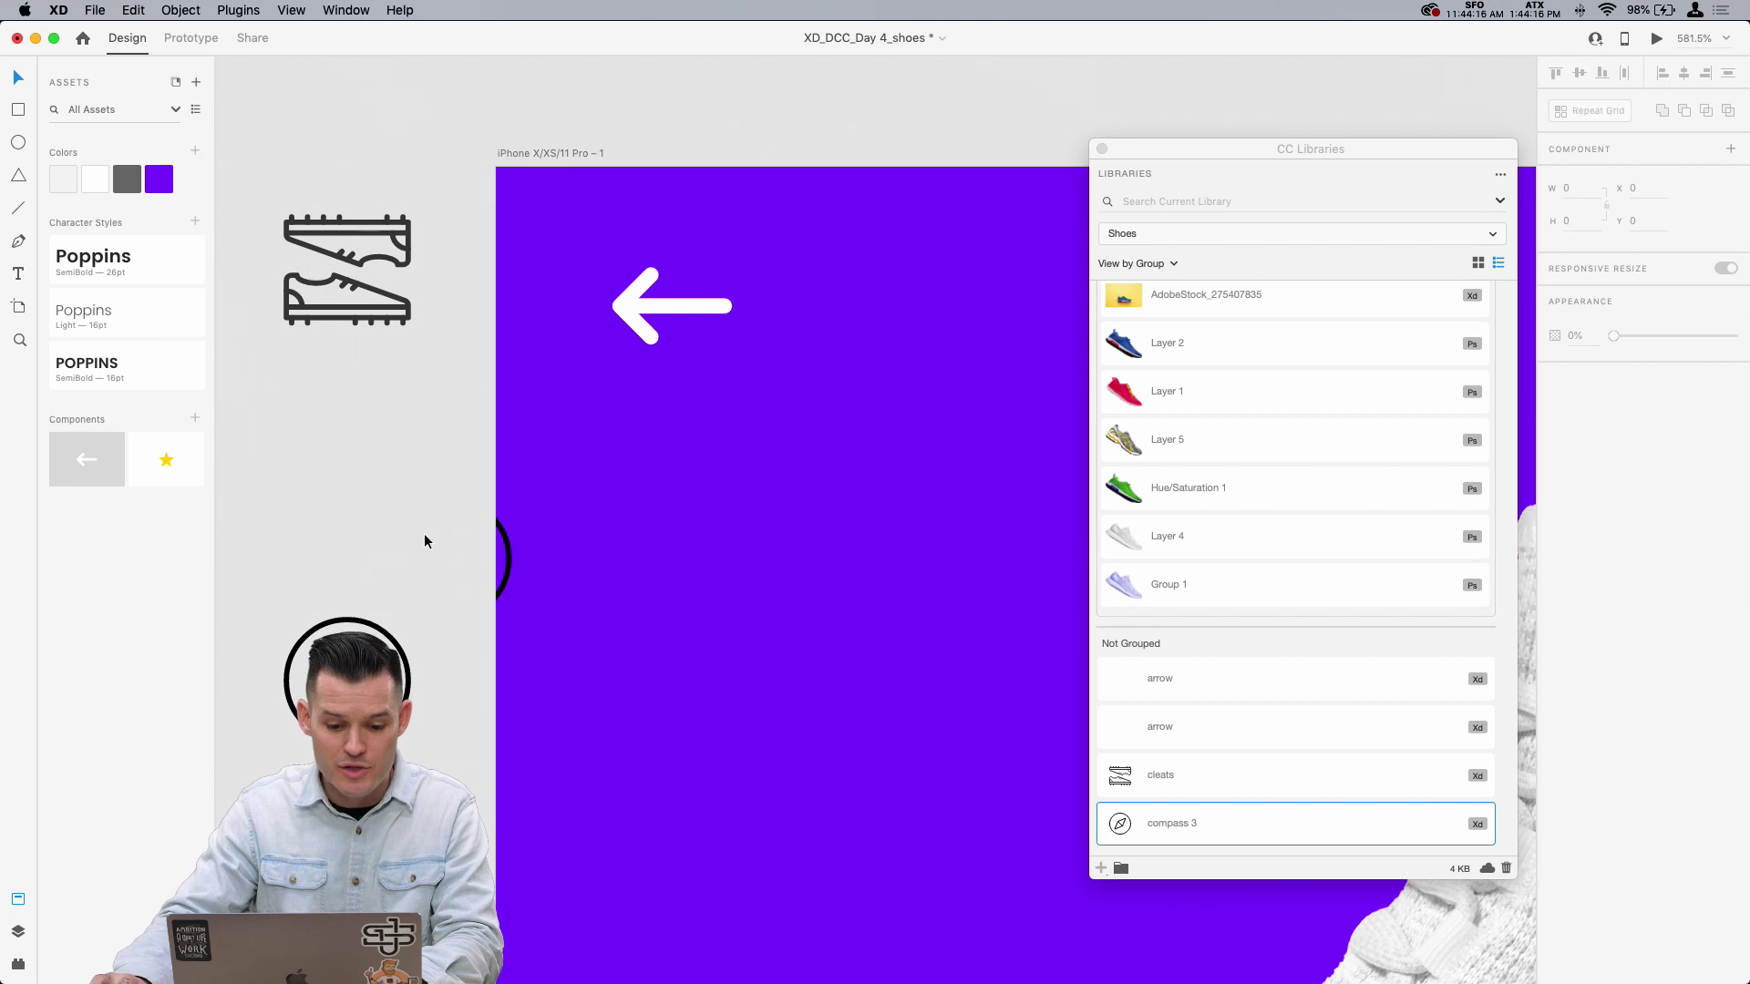
left_click_drag(505, 540, 376, 488)
key("Delete")
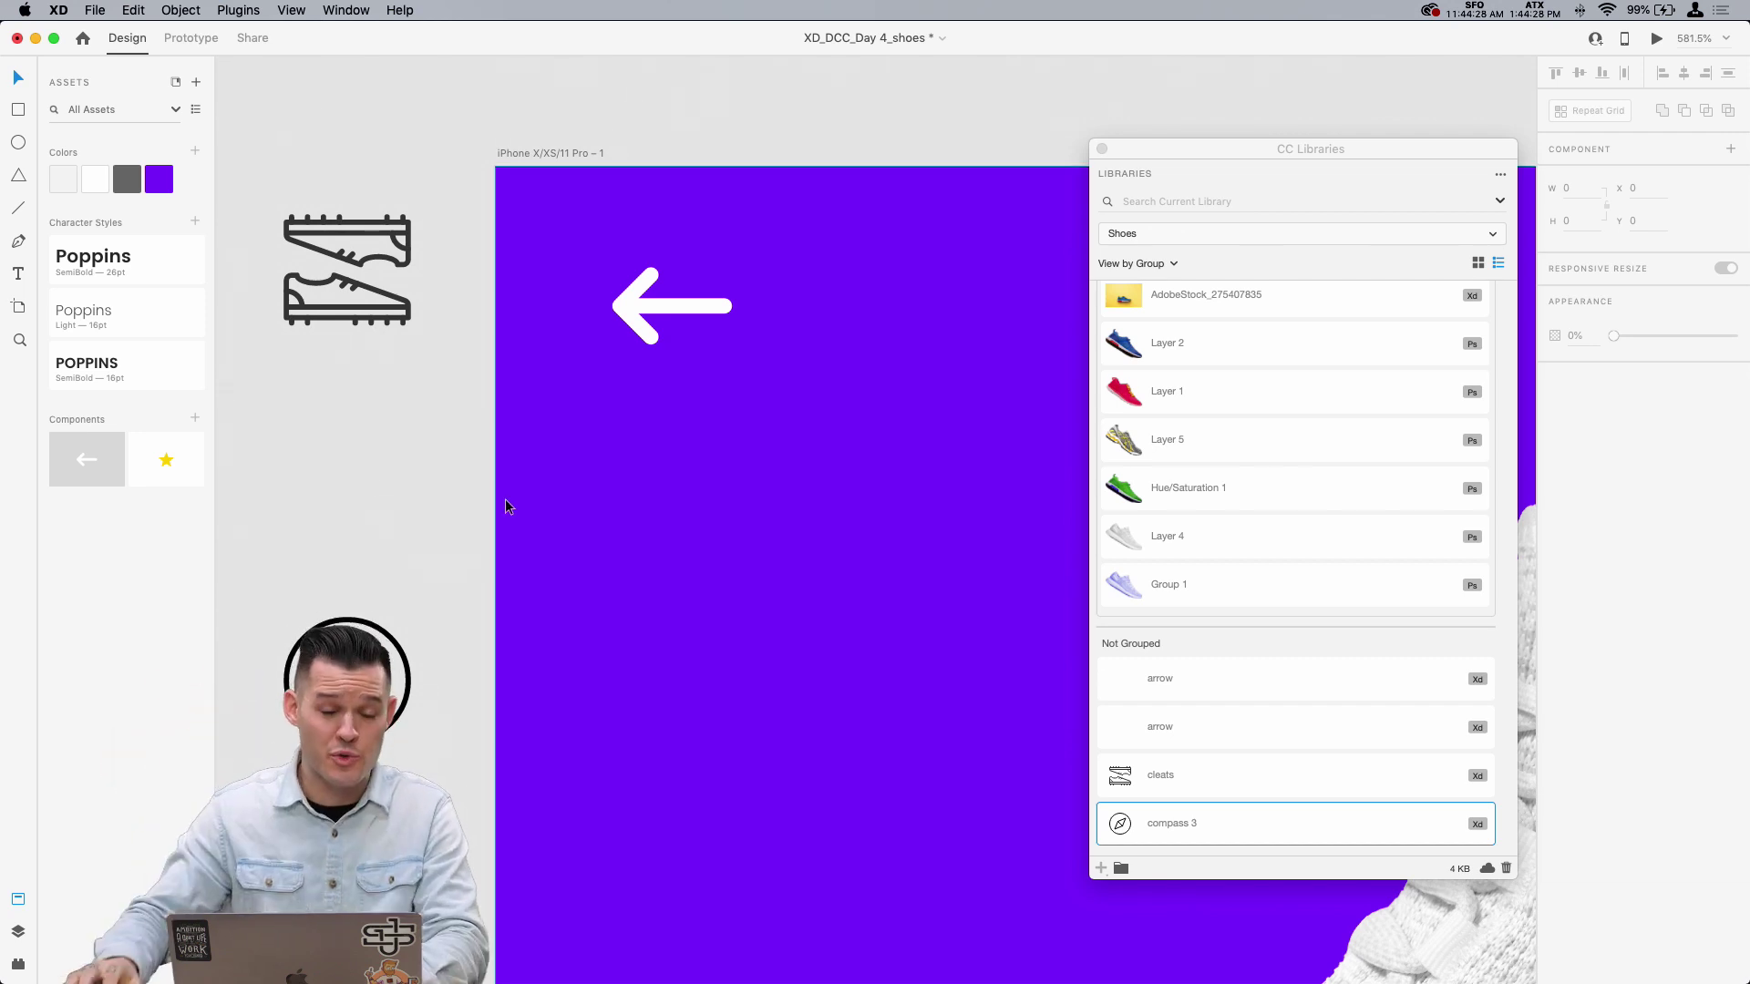
left_click(1101, 148)
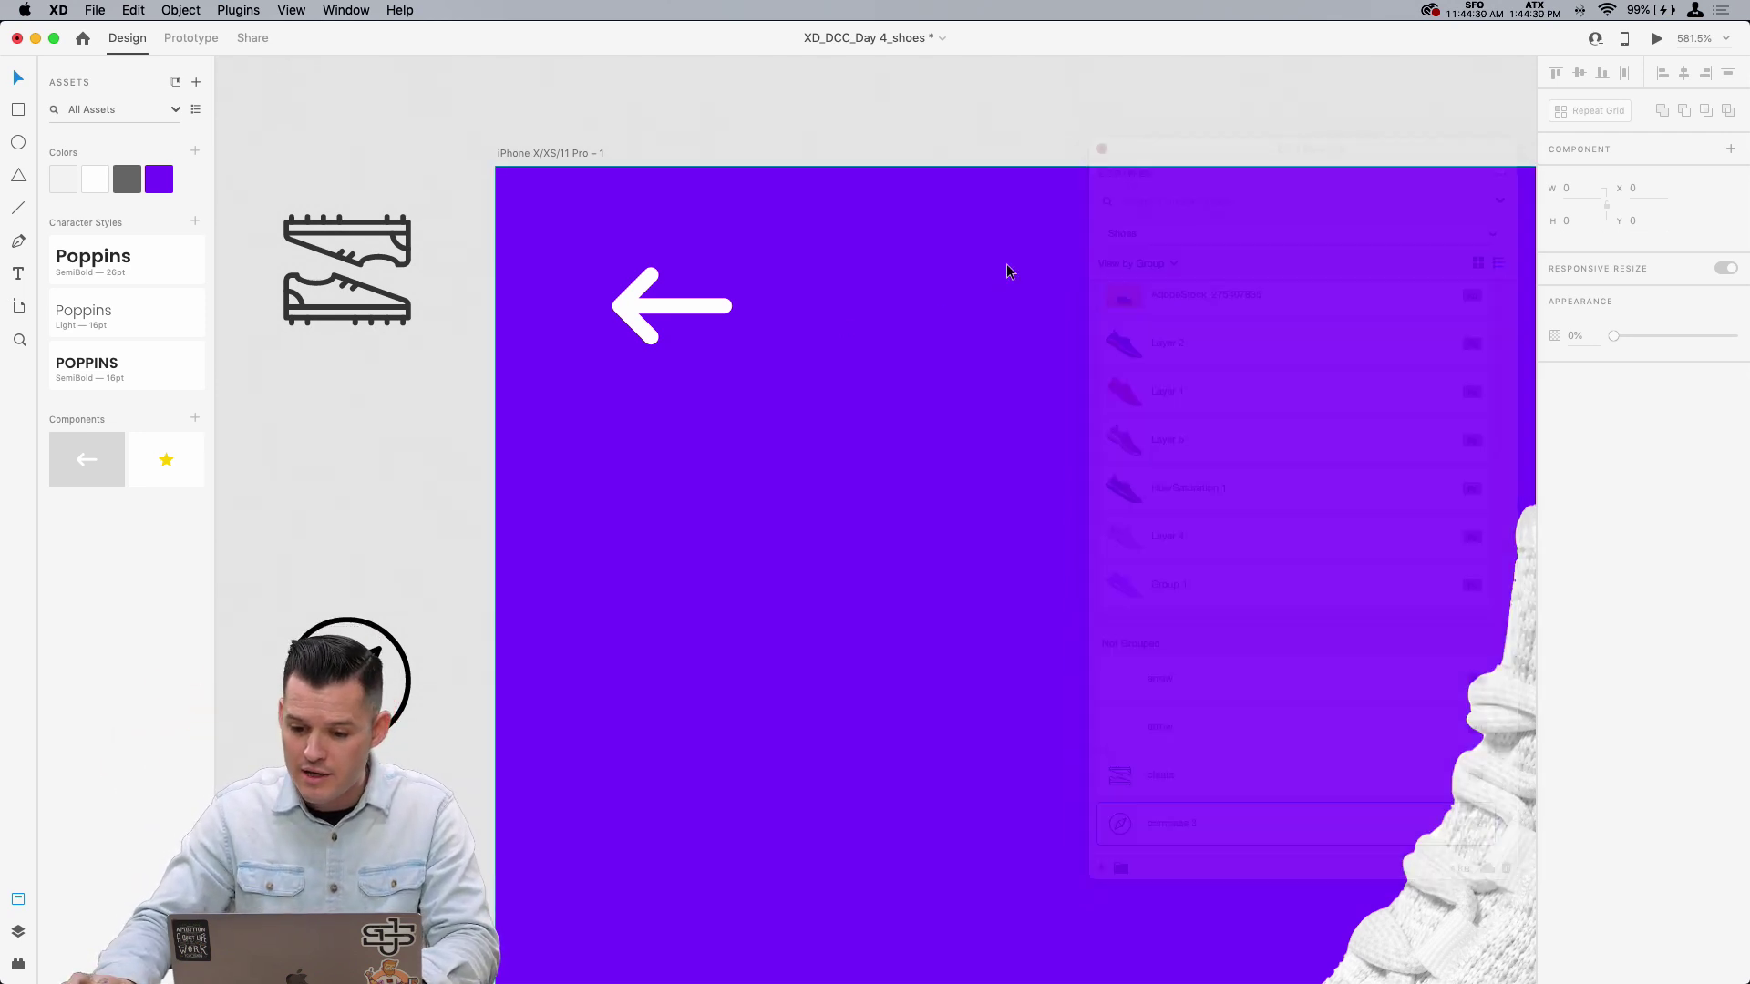
Step: Copy the DESCRIPTION heading into the purple header beside the back arrow at X 54, Y 13 and change its text to CATEGORIES
key("super+minus")
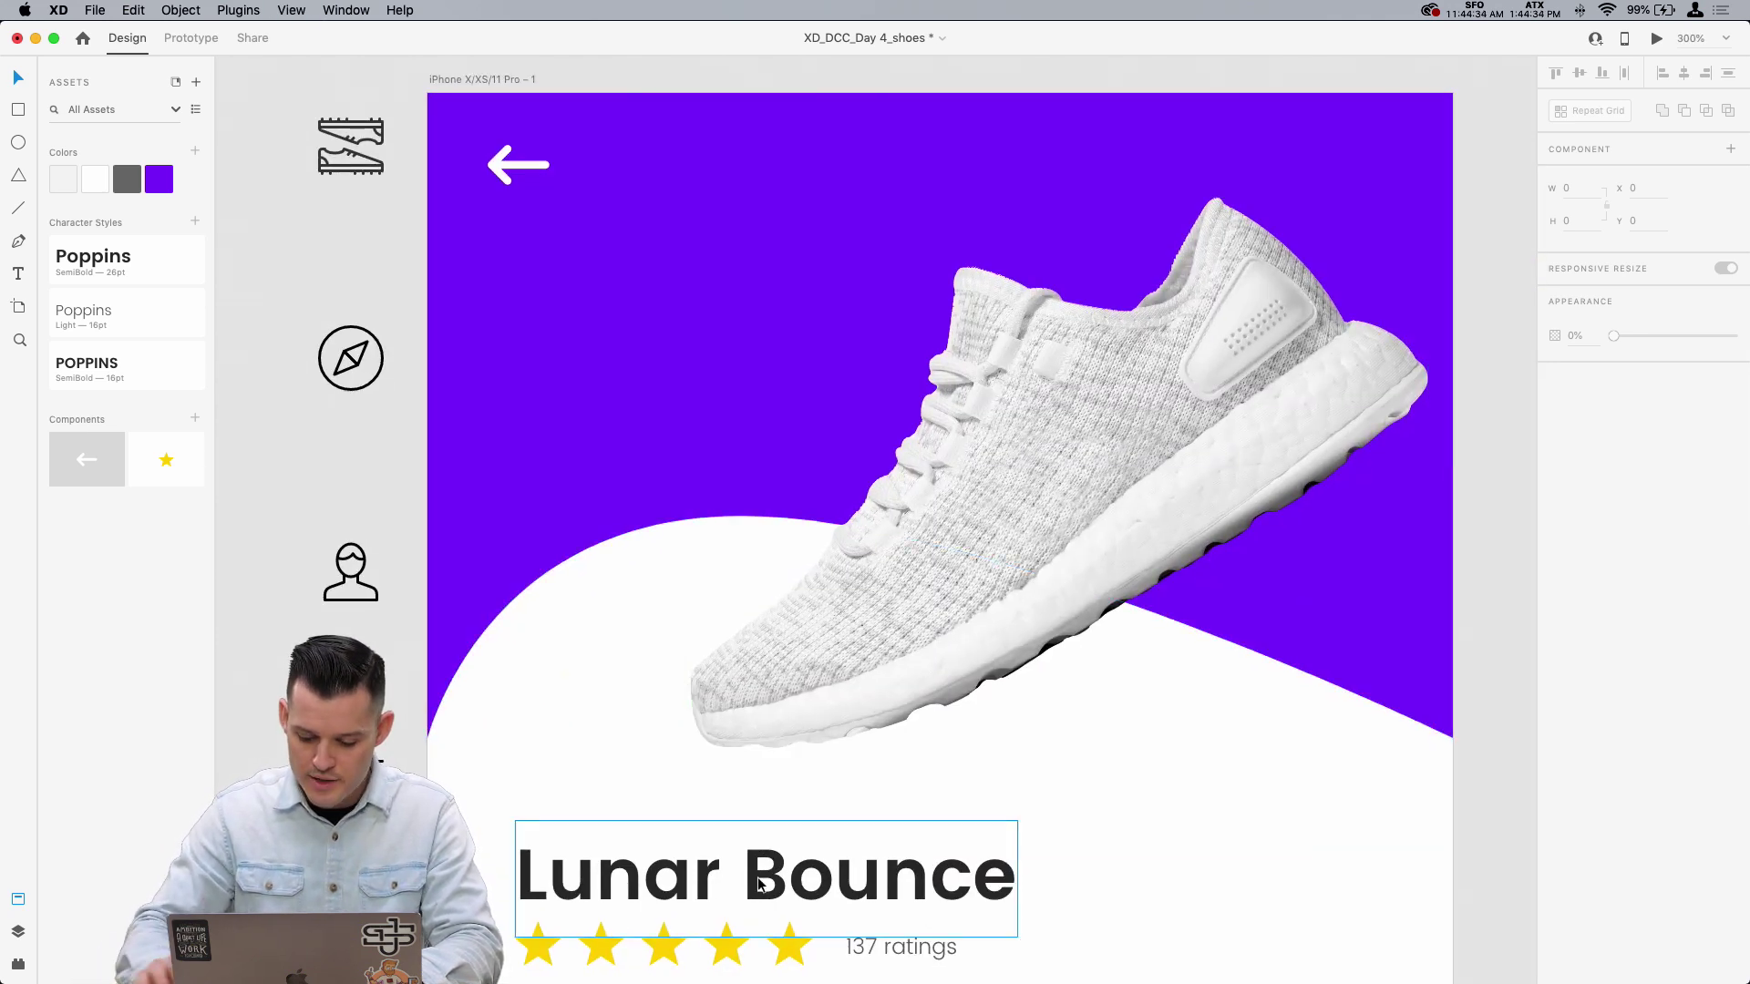
key("super+minus")
scroll(758, 876, "down", 2)
left_click_drag(745, 882, 773, 254)
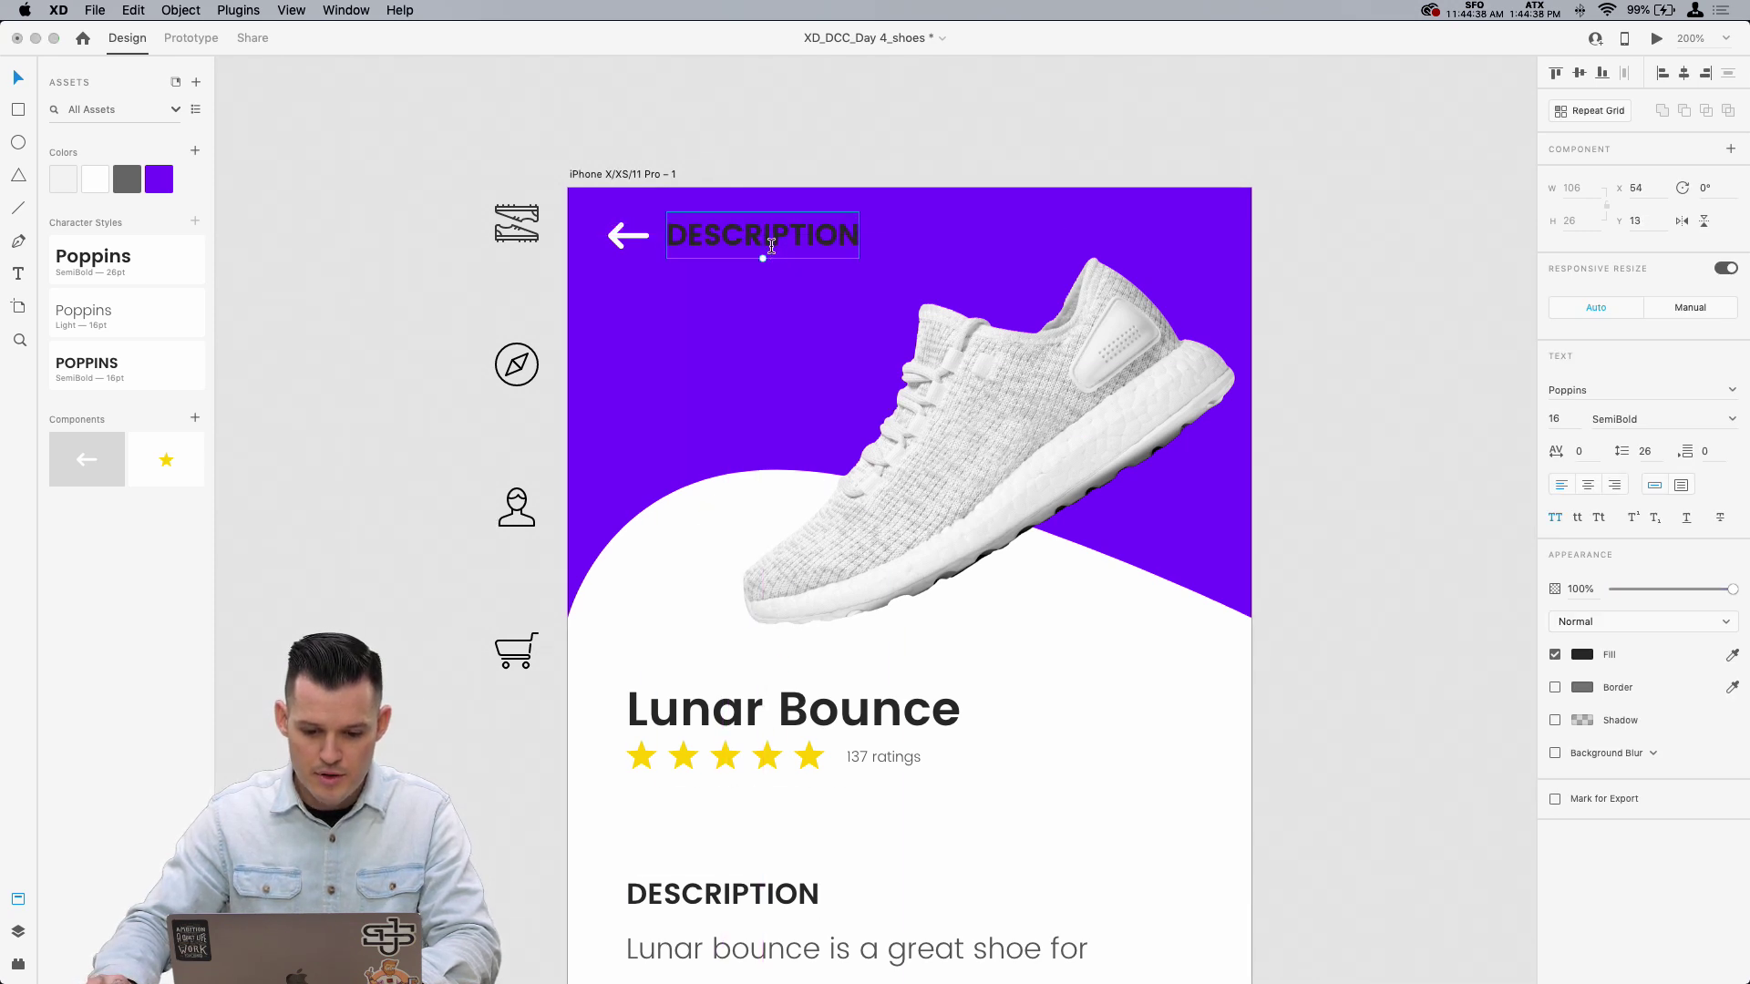
double_click(771, 245)
type("CATEGORIES")
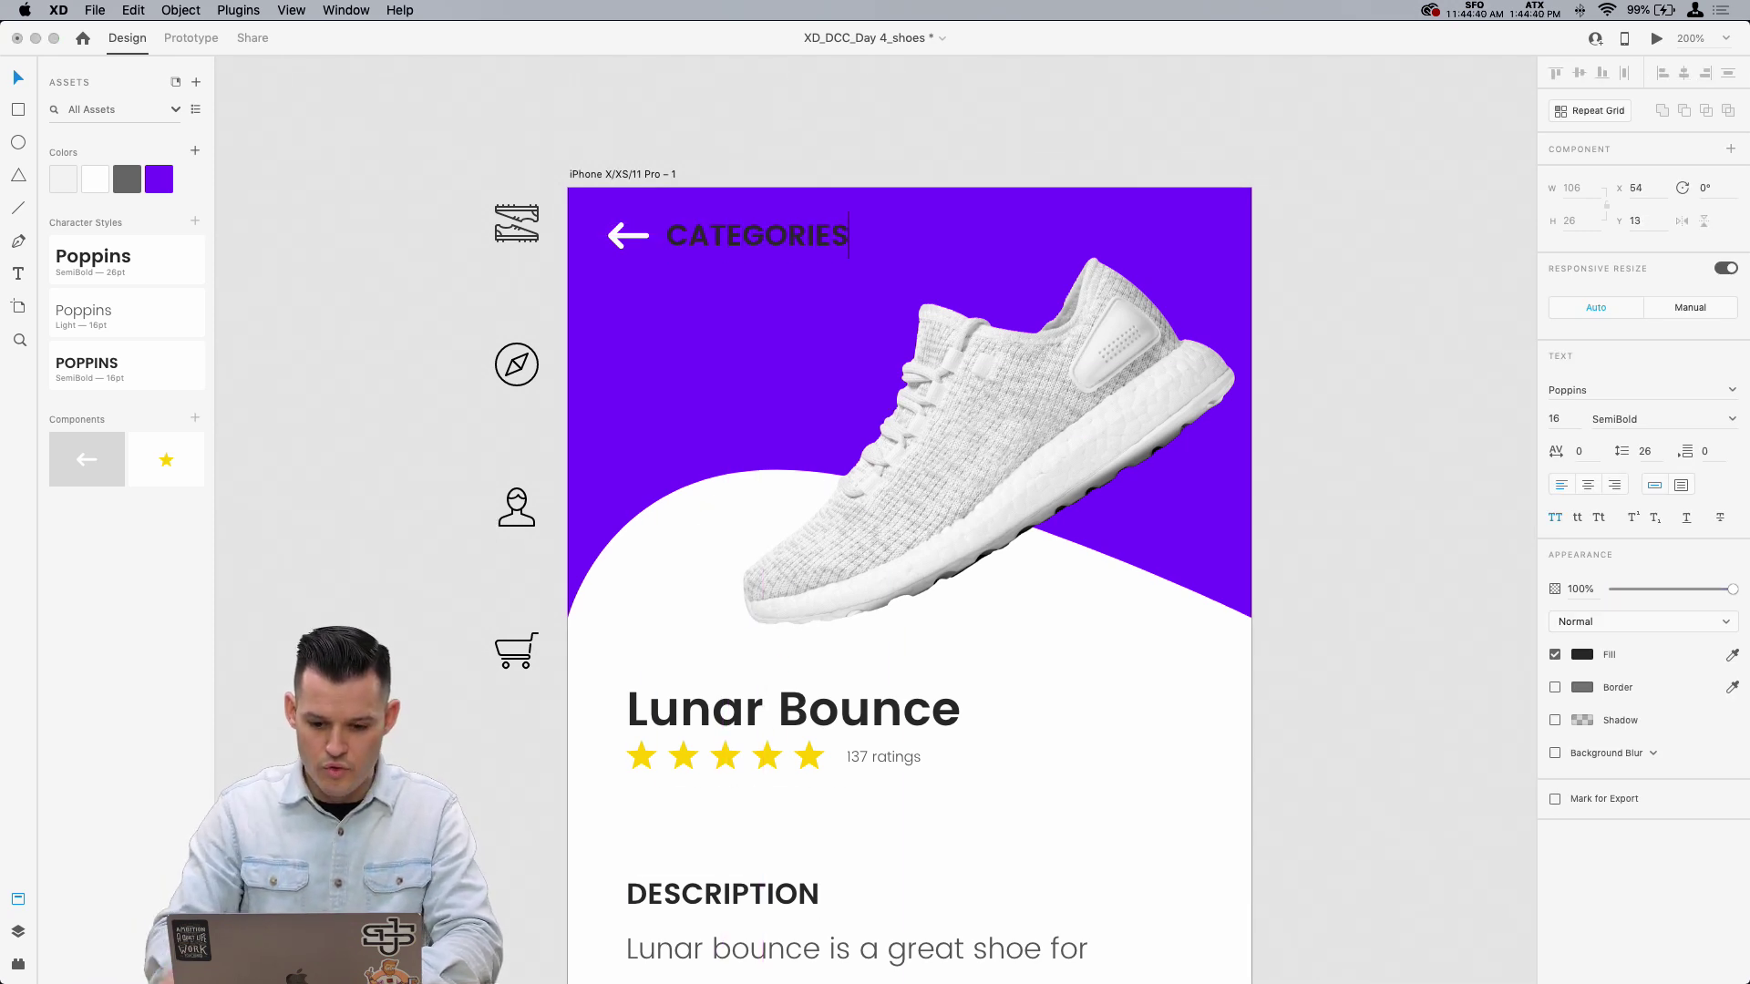
Step: Fill the CATEGORIES label with white, FFFFFF, and shift it slightly to X 55, Y 13
left_click(1582, 654)
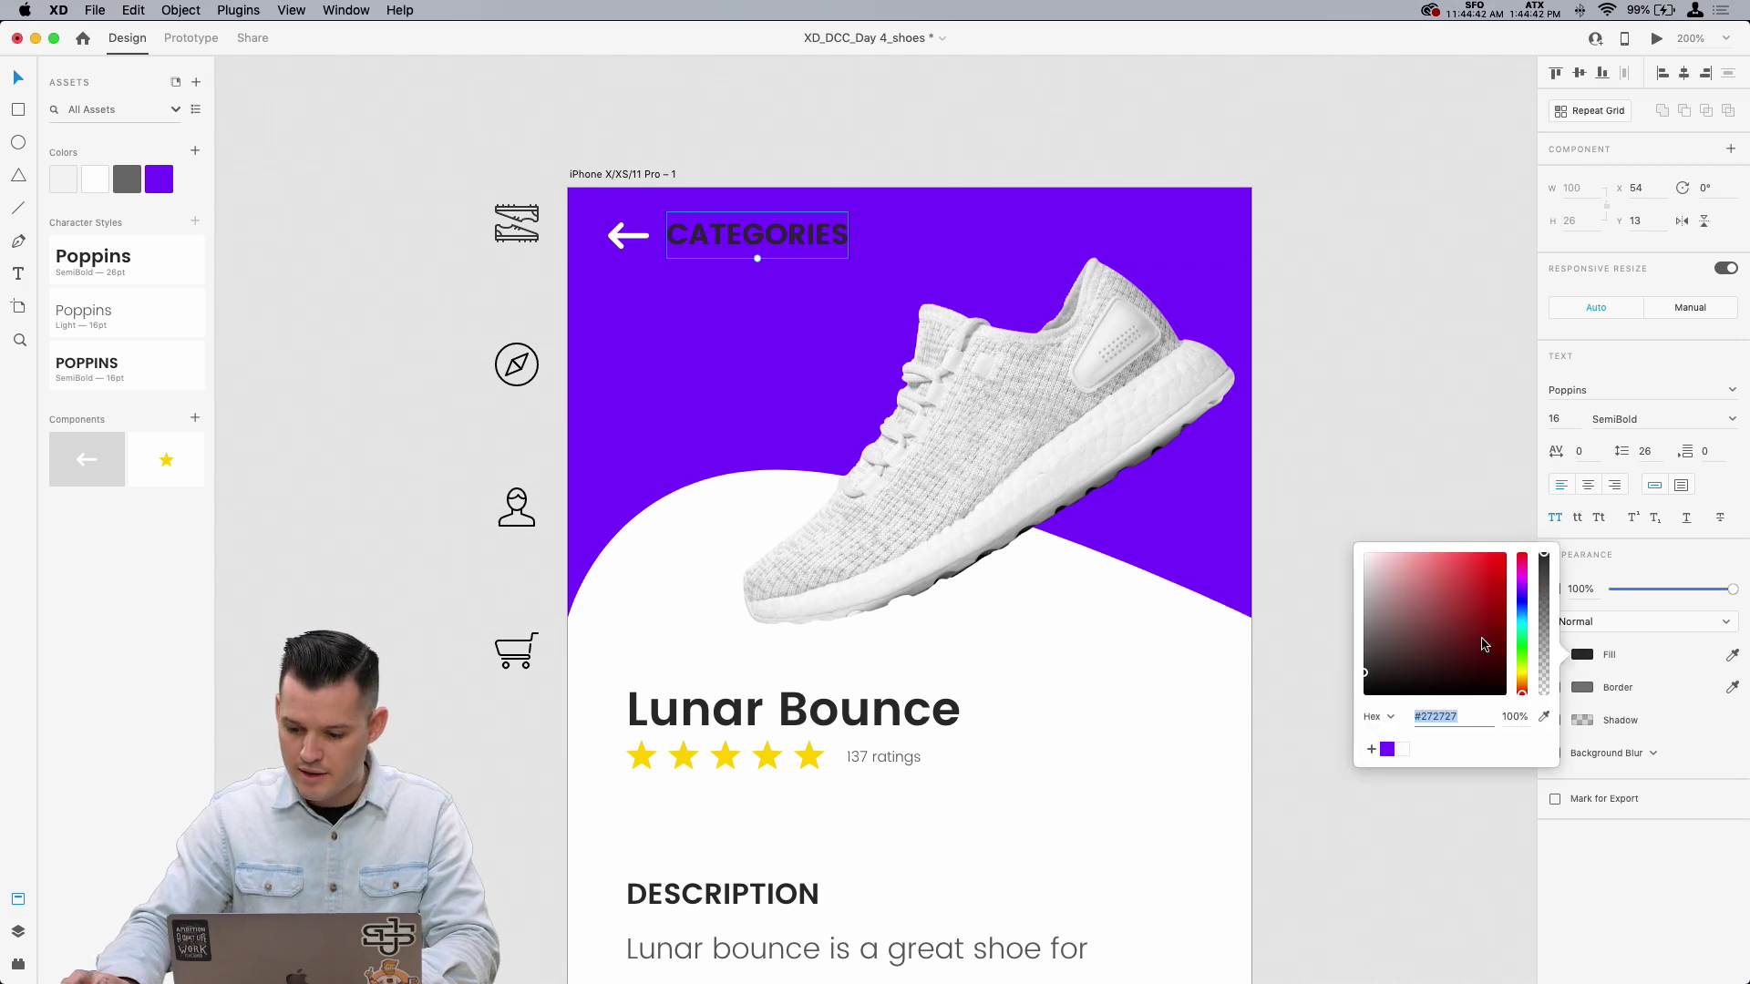
type("ffffff")
key("Return")
left_click_drag(762, 239, 764, 239)
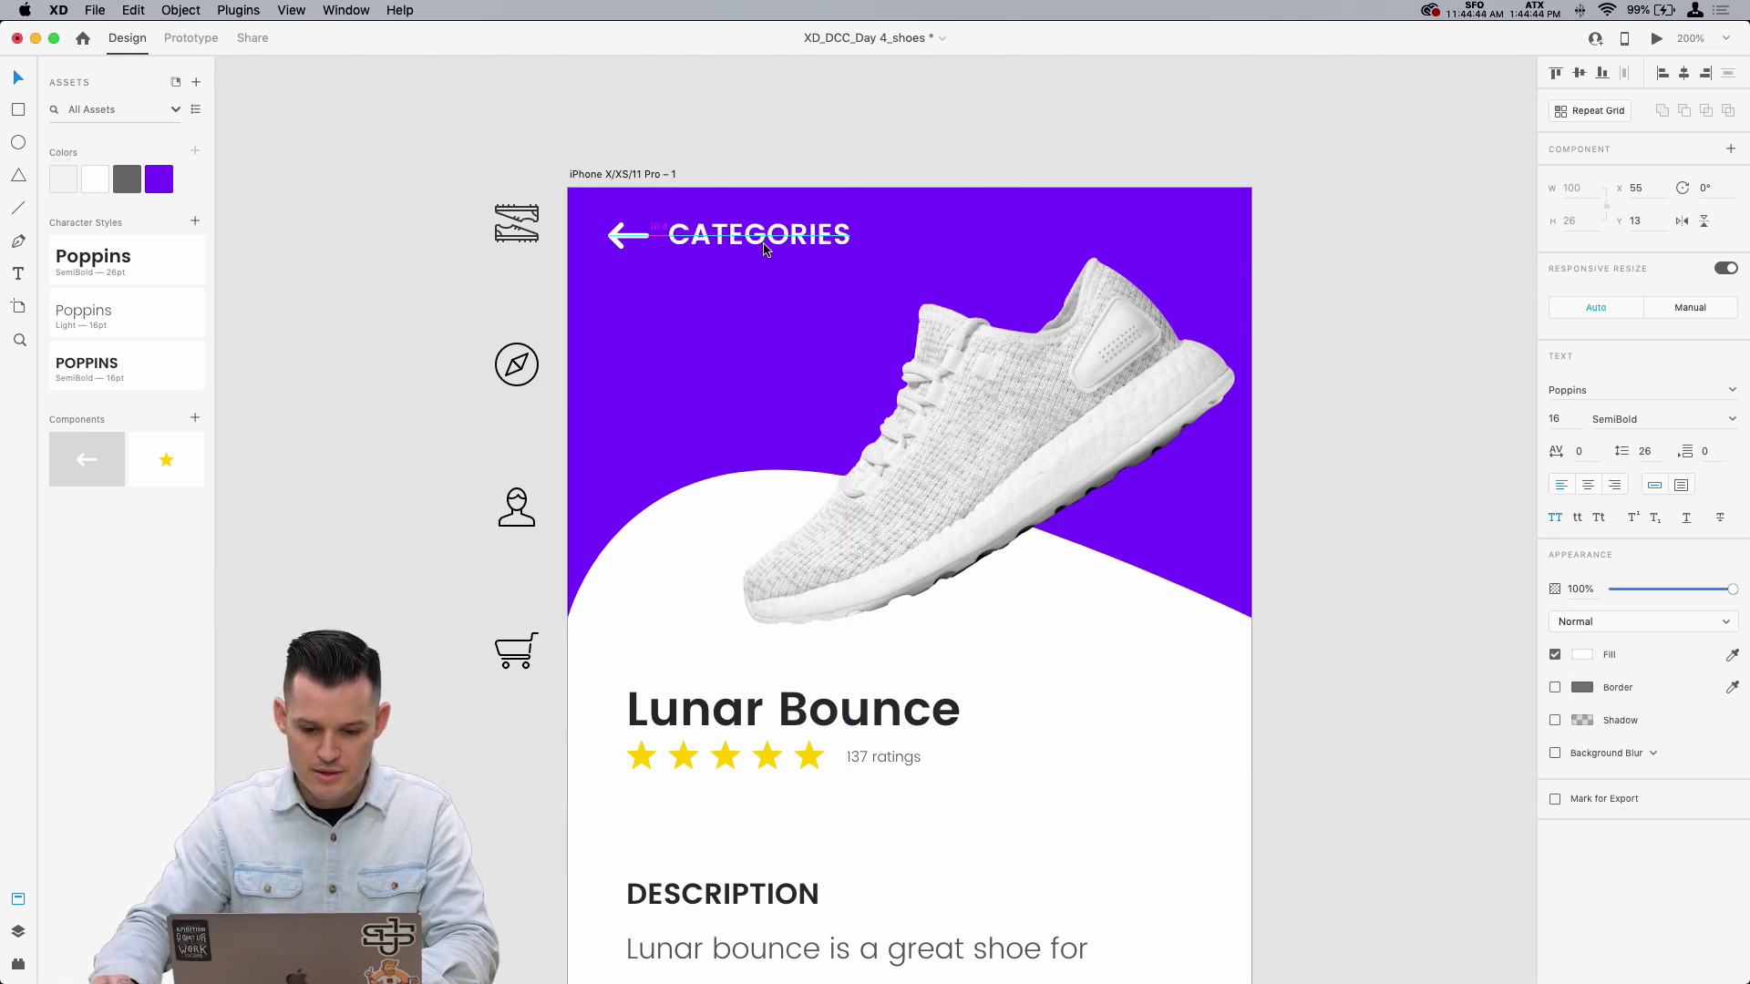
left_click(625, 239)
left_click(1364, 333)
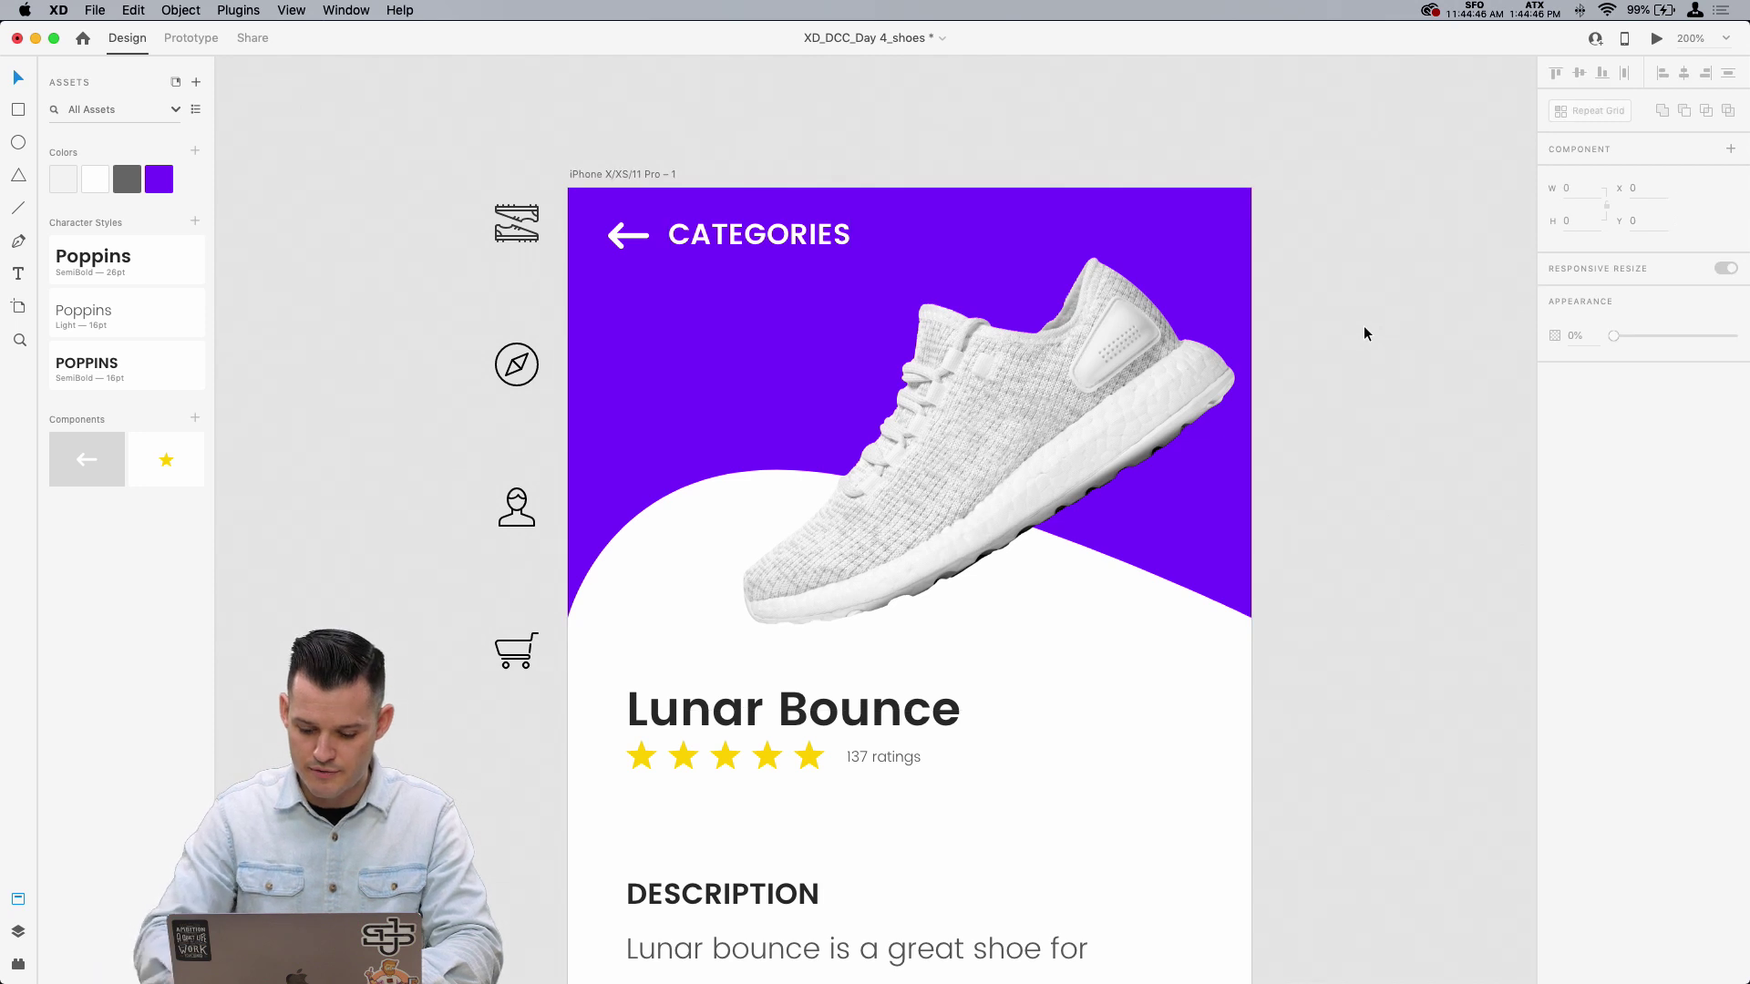
scroll(1364, 332, "down", 5)
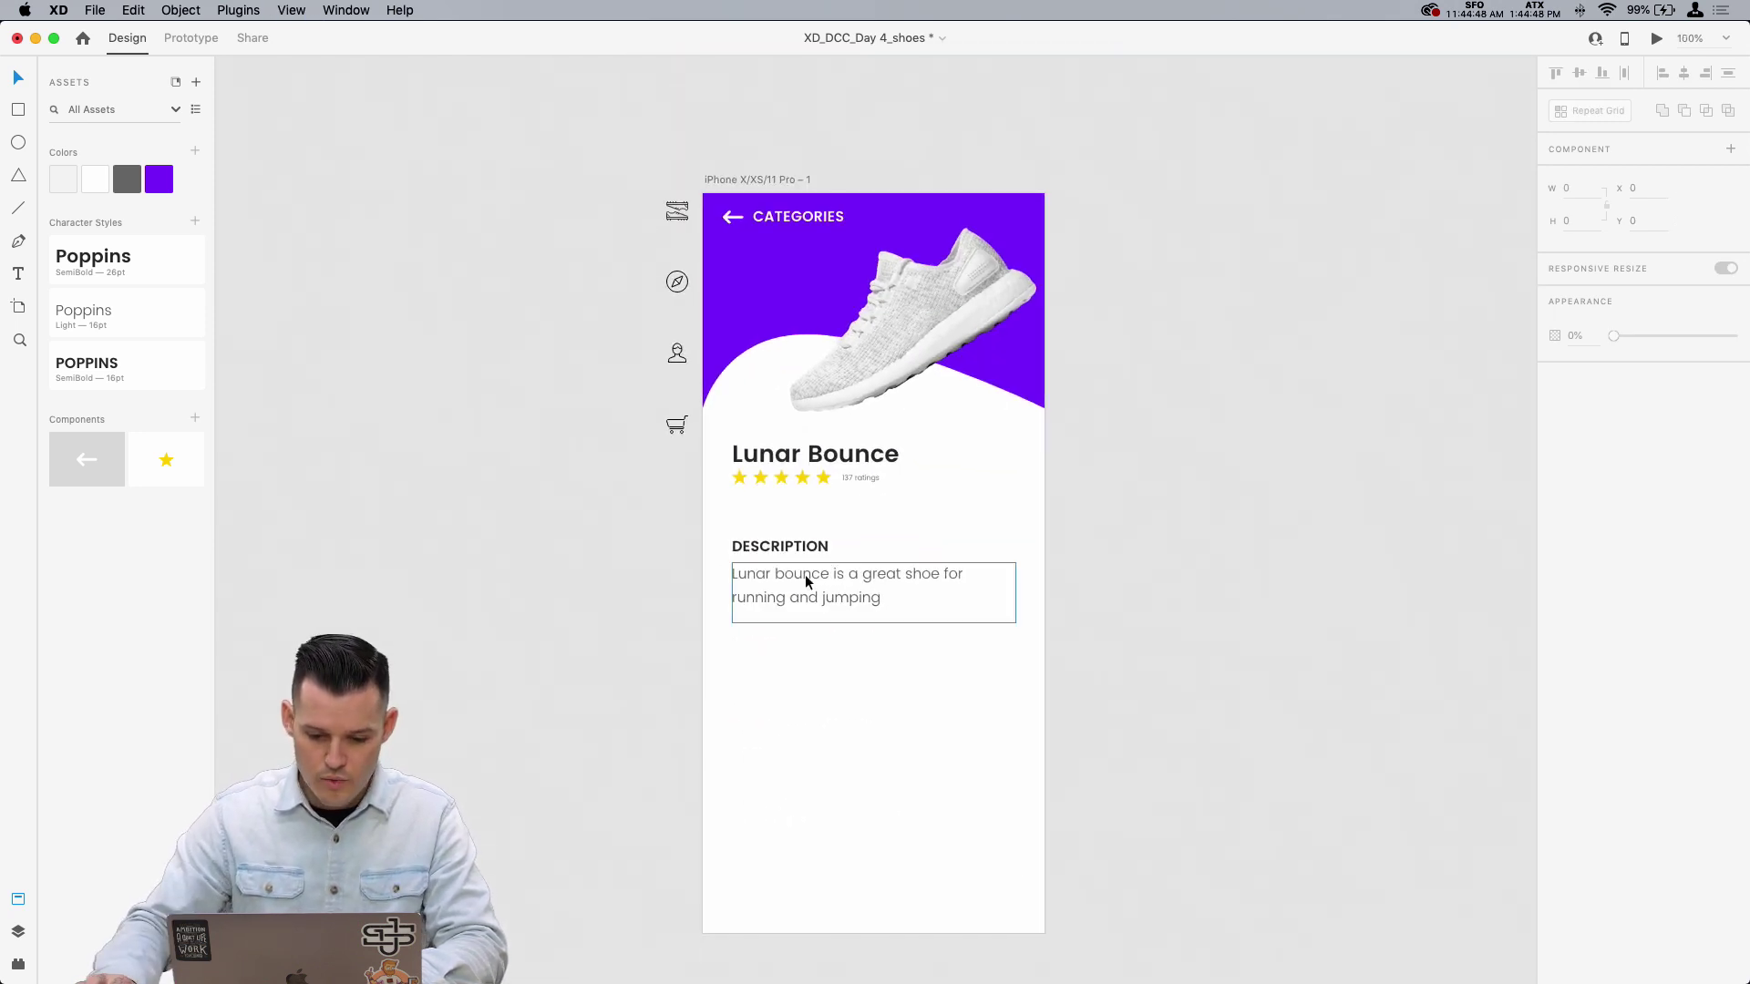
left_click(804, 582)
left_click(1578, 656)
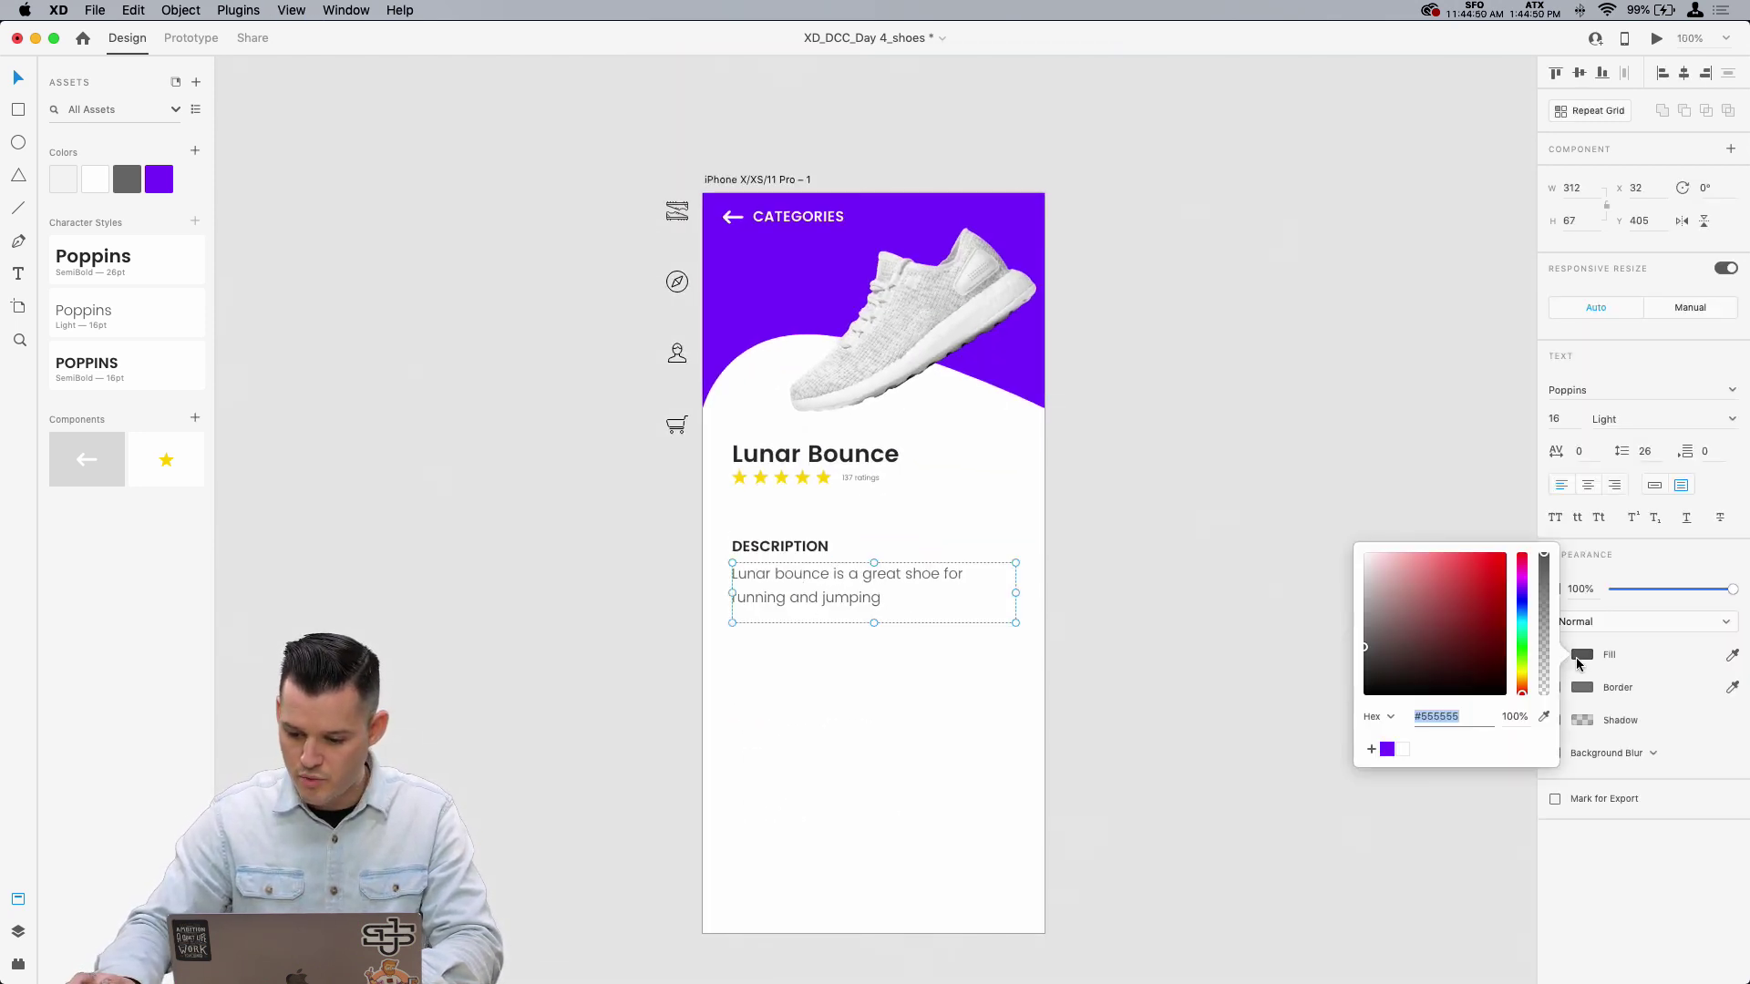
left_click(1149, 566)
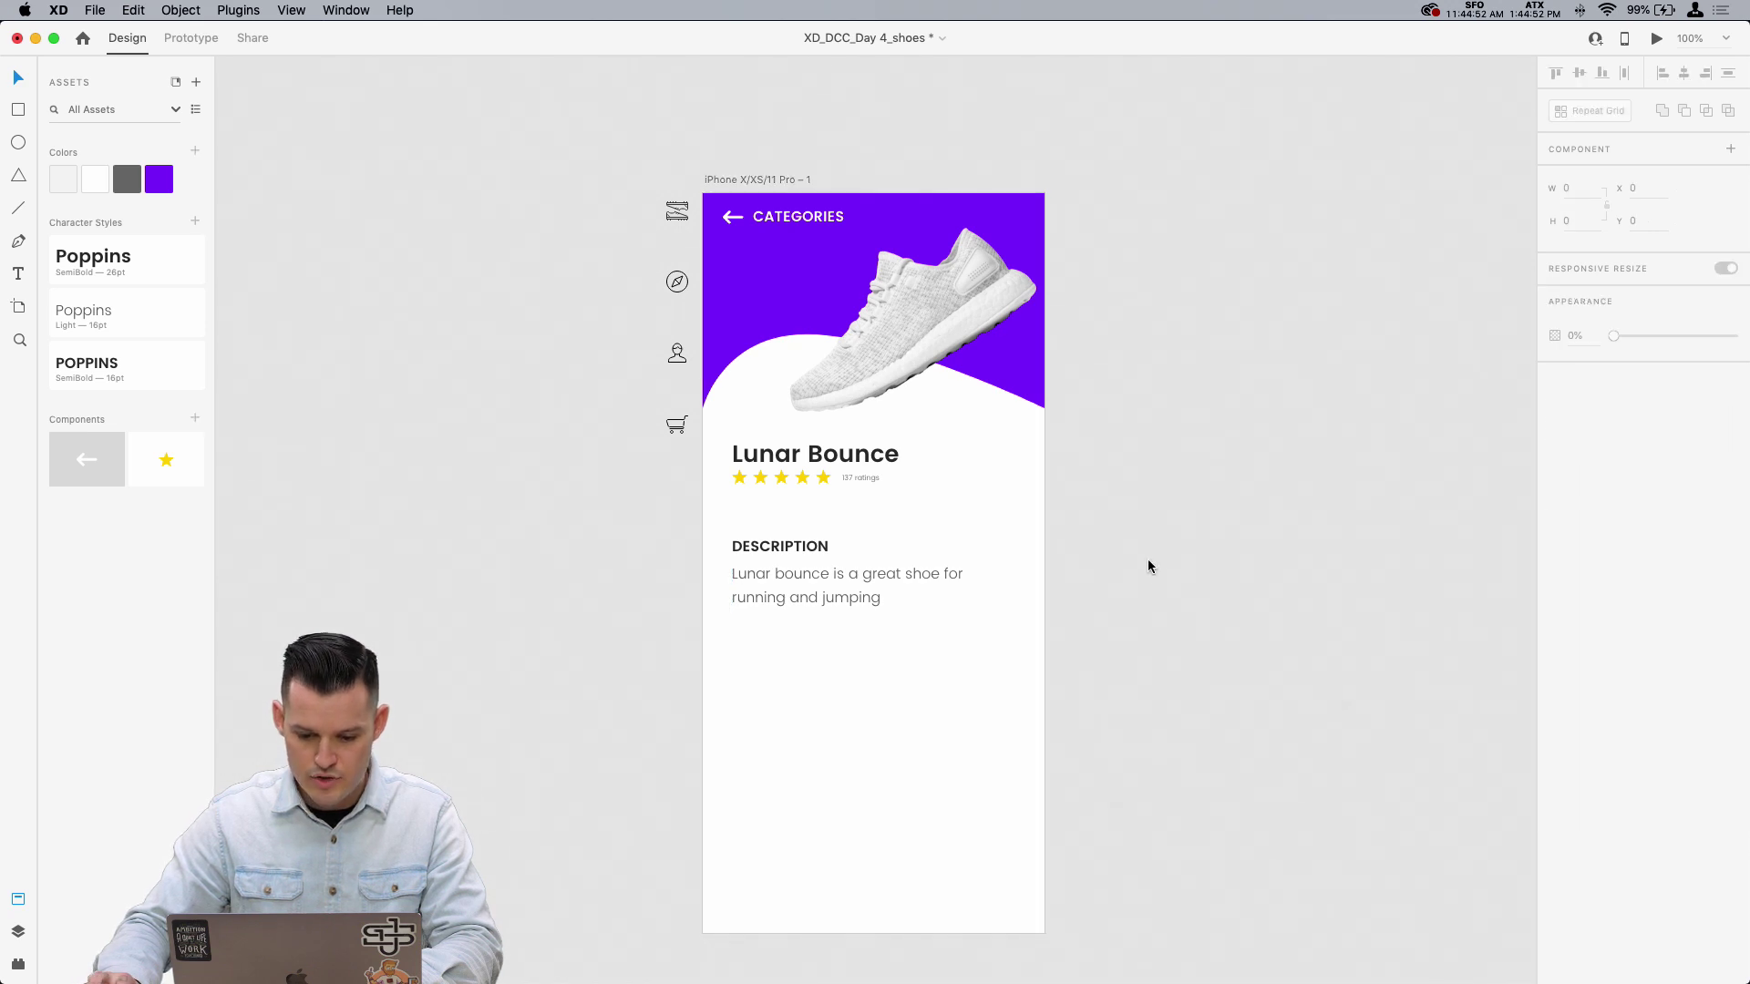
Step: Repeat the Lunar bounce sentence once more in the description paragraph and lengthen its text box to fit three lines
left_click(882, 594)
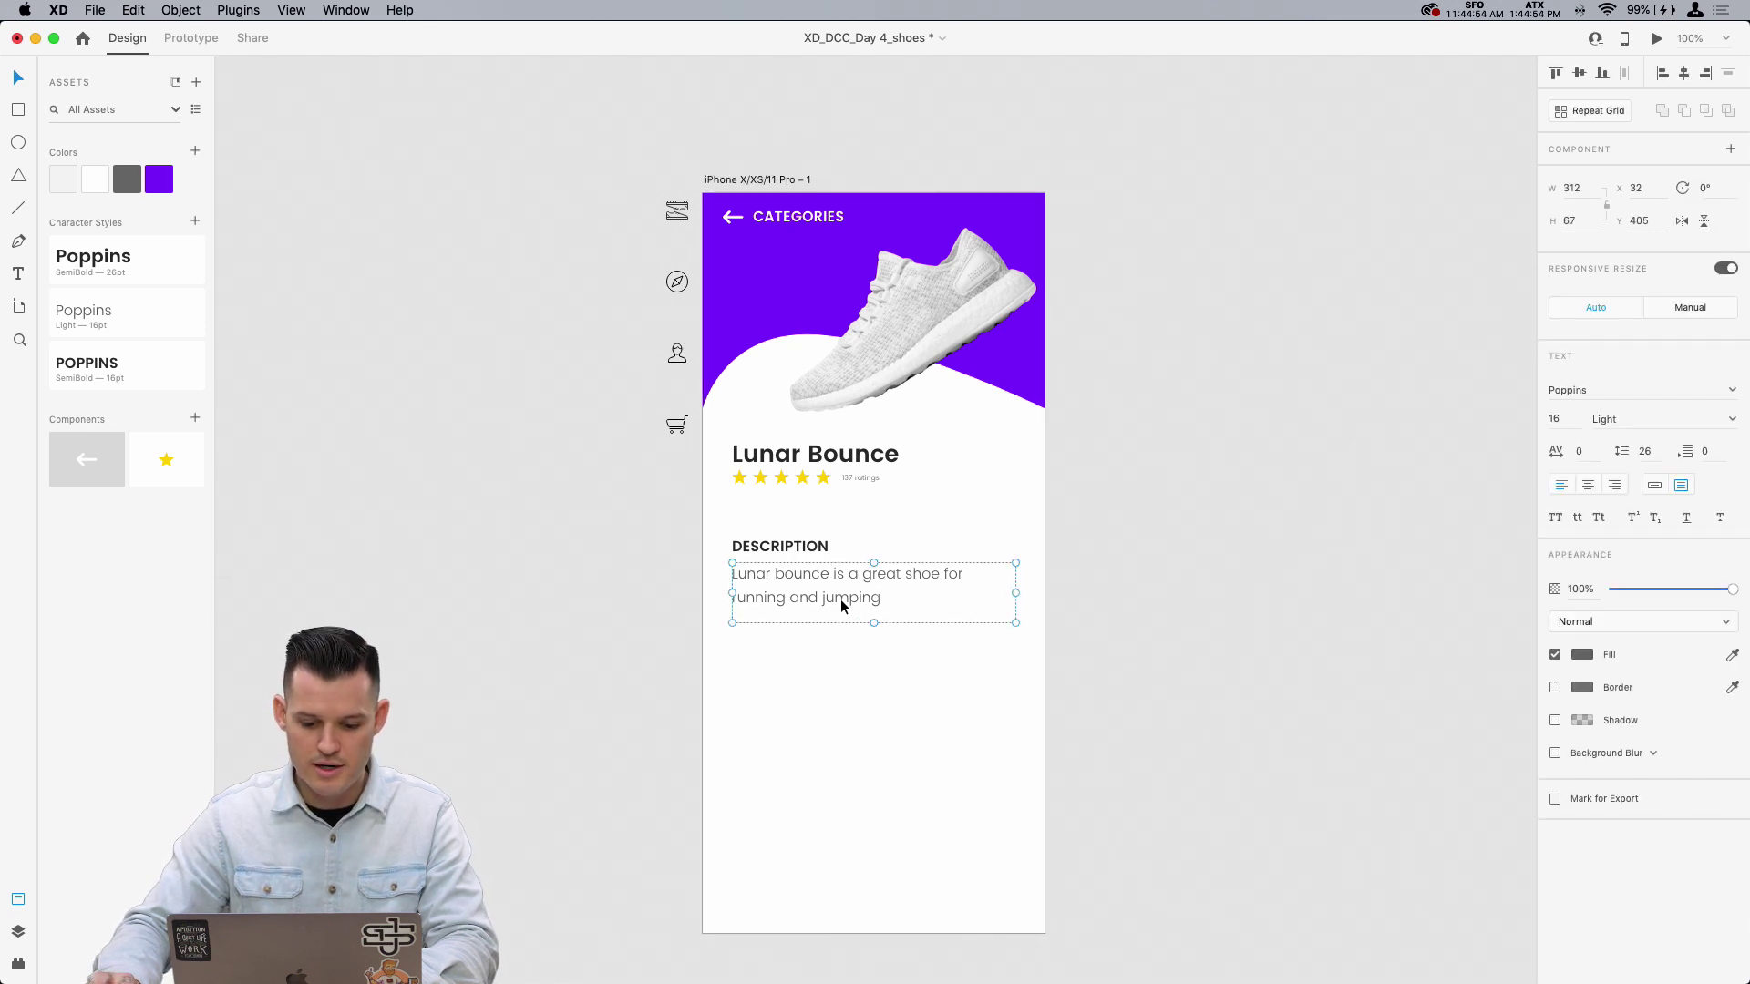
double_click(840, 599)
key("super+c")
key("Right")
key("super+v")
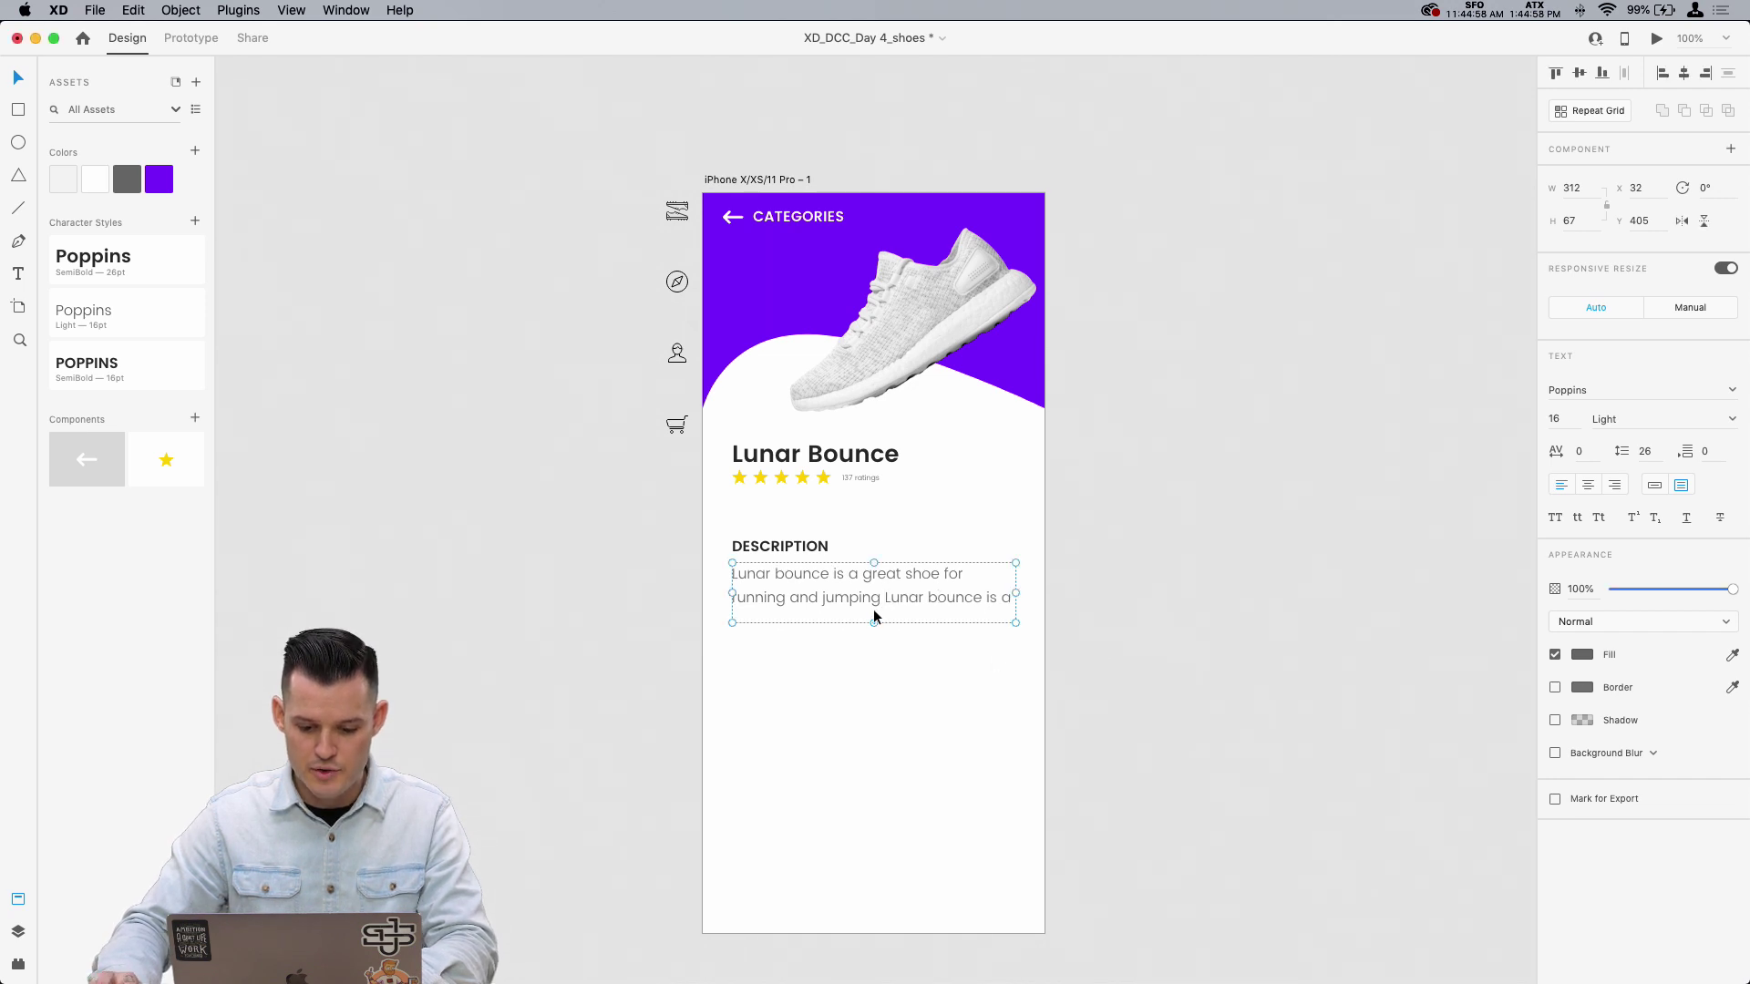
left_click_drag(875, 623, 874, 643)
left_click(1280, 577)
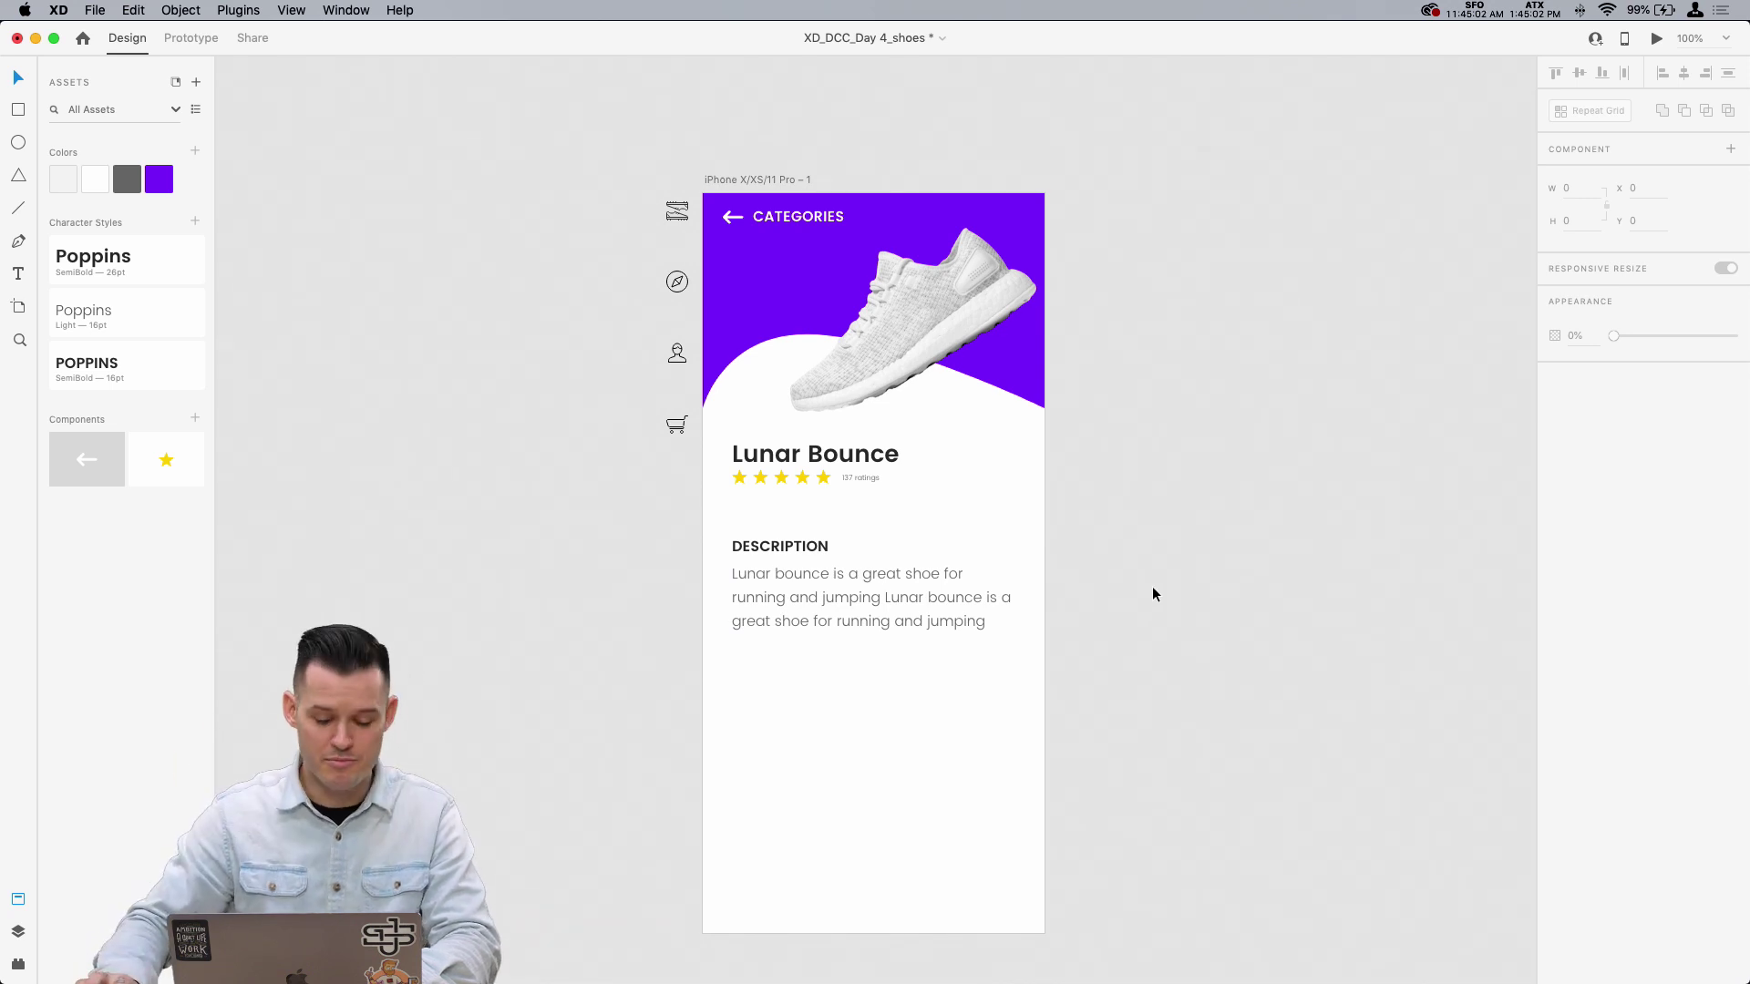
Step: Move the DESCRIPTION heading and paragraph up to Y 366 and place a copy of both below them at Y 509
left_click(825, 576)
left_click(805, 551, "shift")
left_click_drag(802, 548, 802, 541)
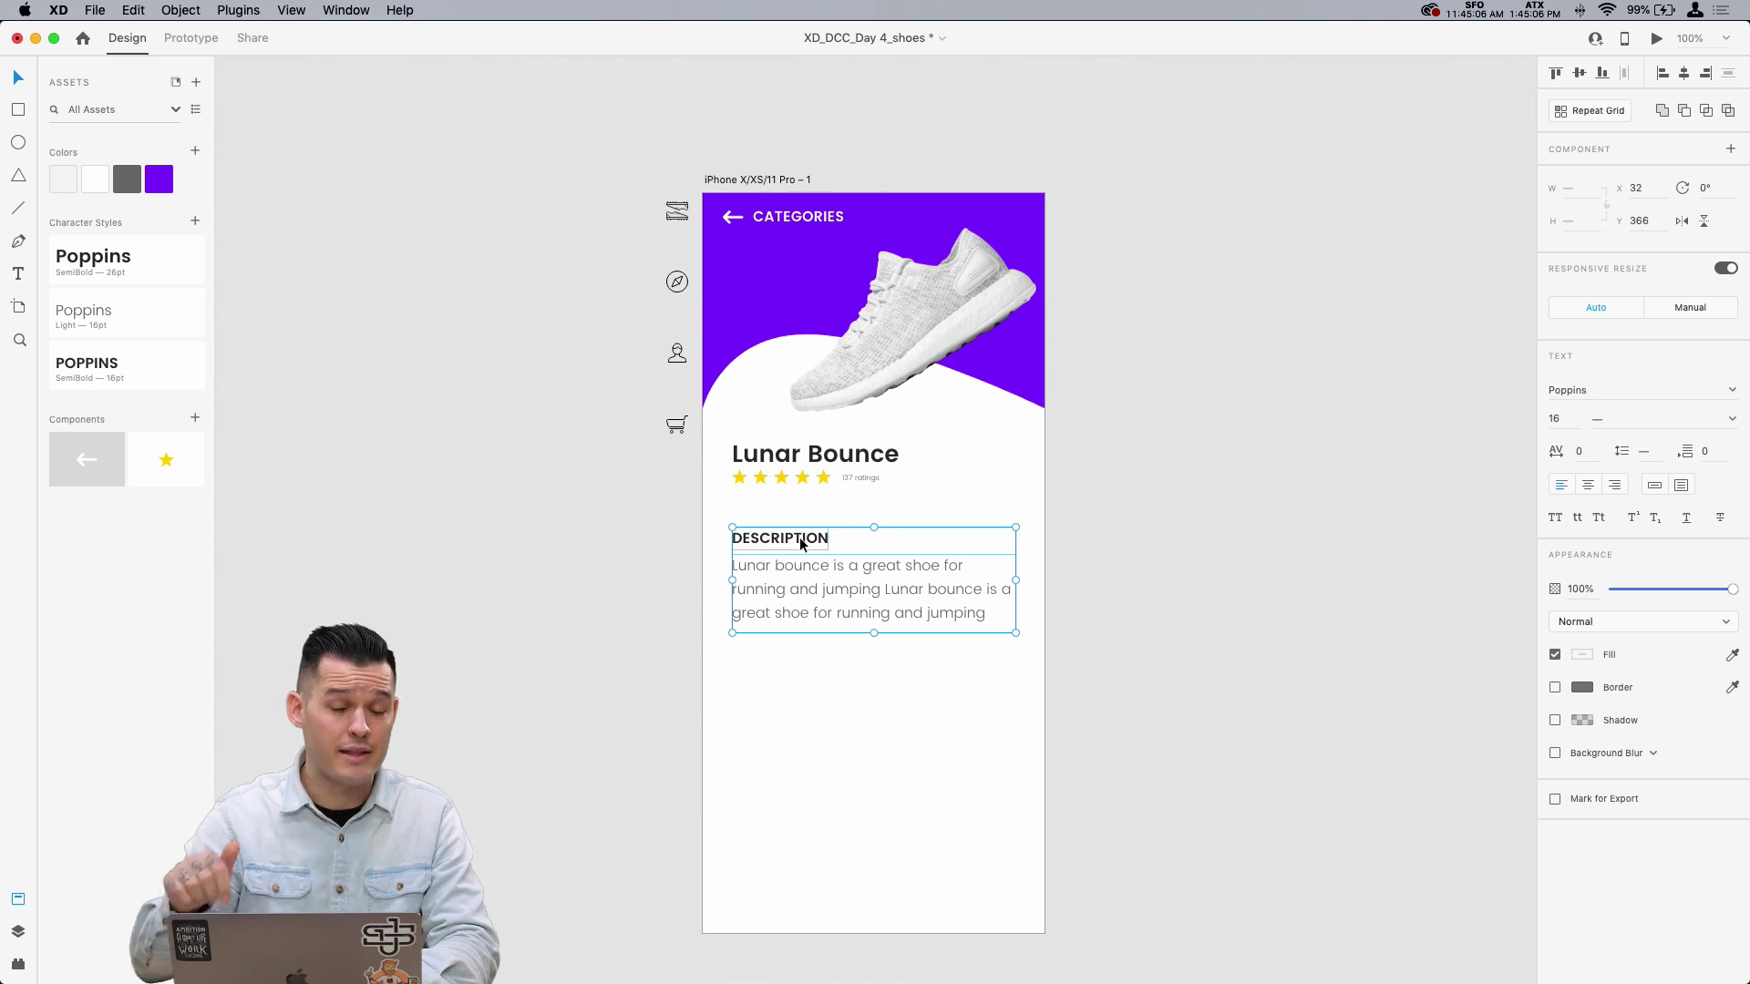
left_click_drag(870, 591, 873, 721)
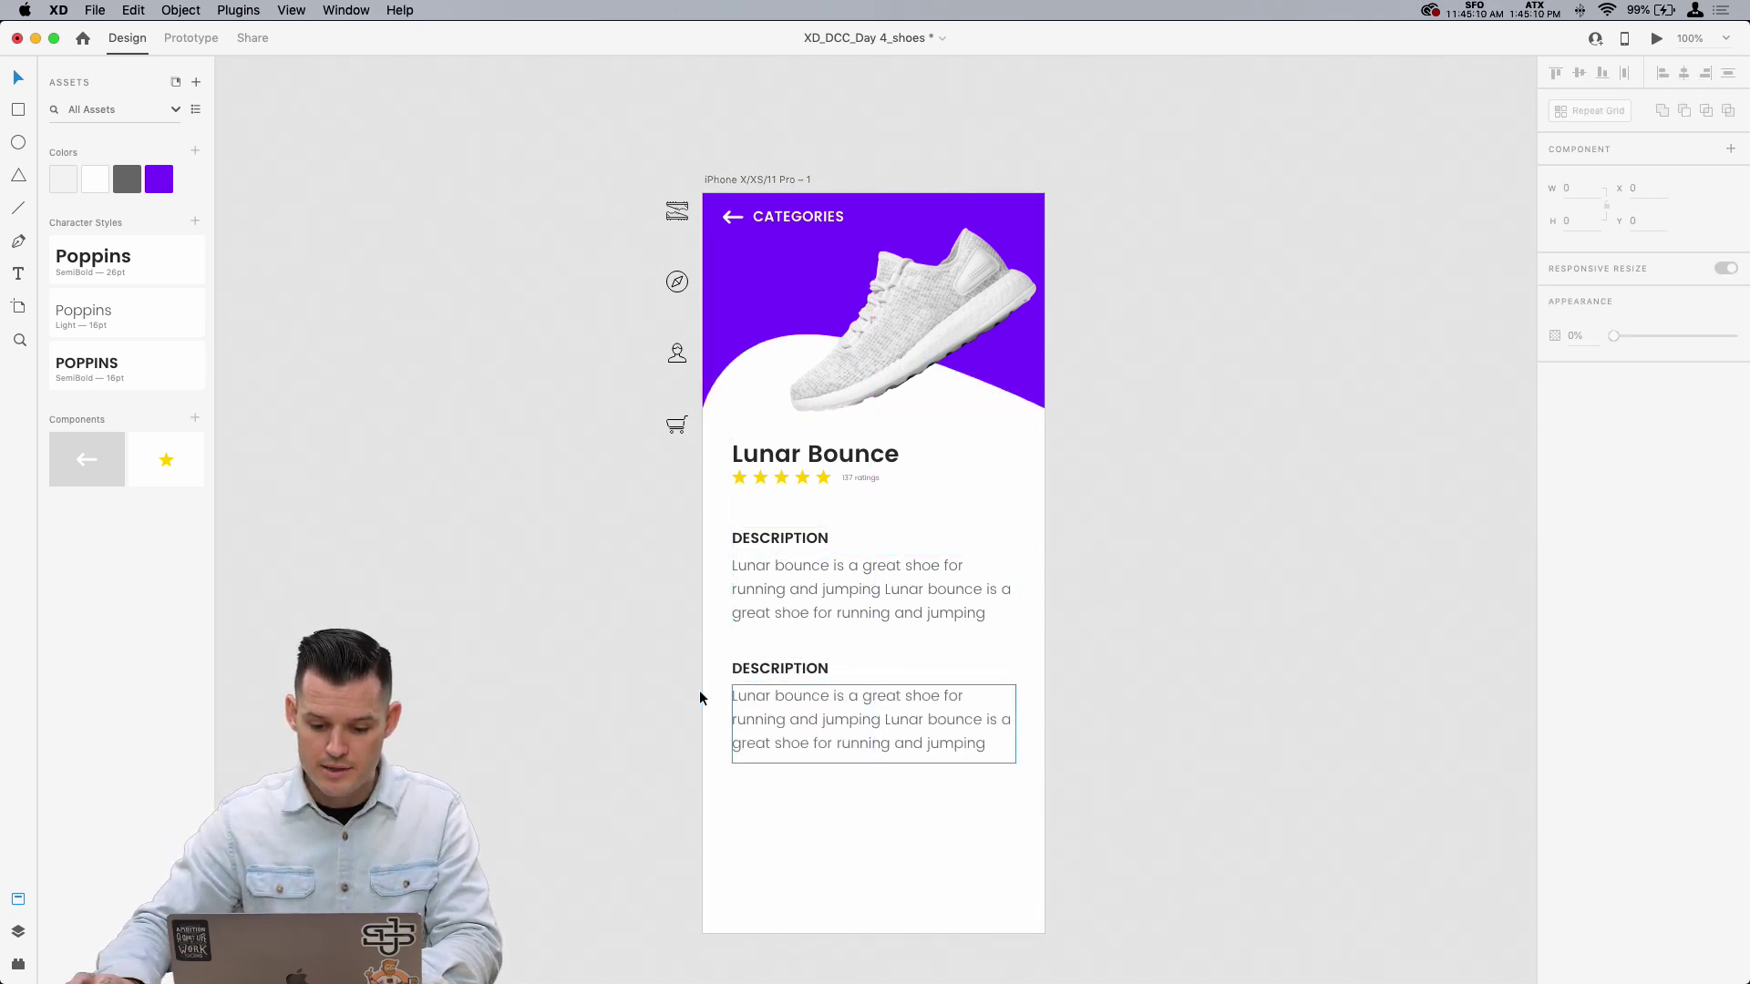
Step: Change the copied lower heading's text to COLORS
double_click(785, 671)
double_click(785, 671)
type("COLORS")
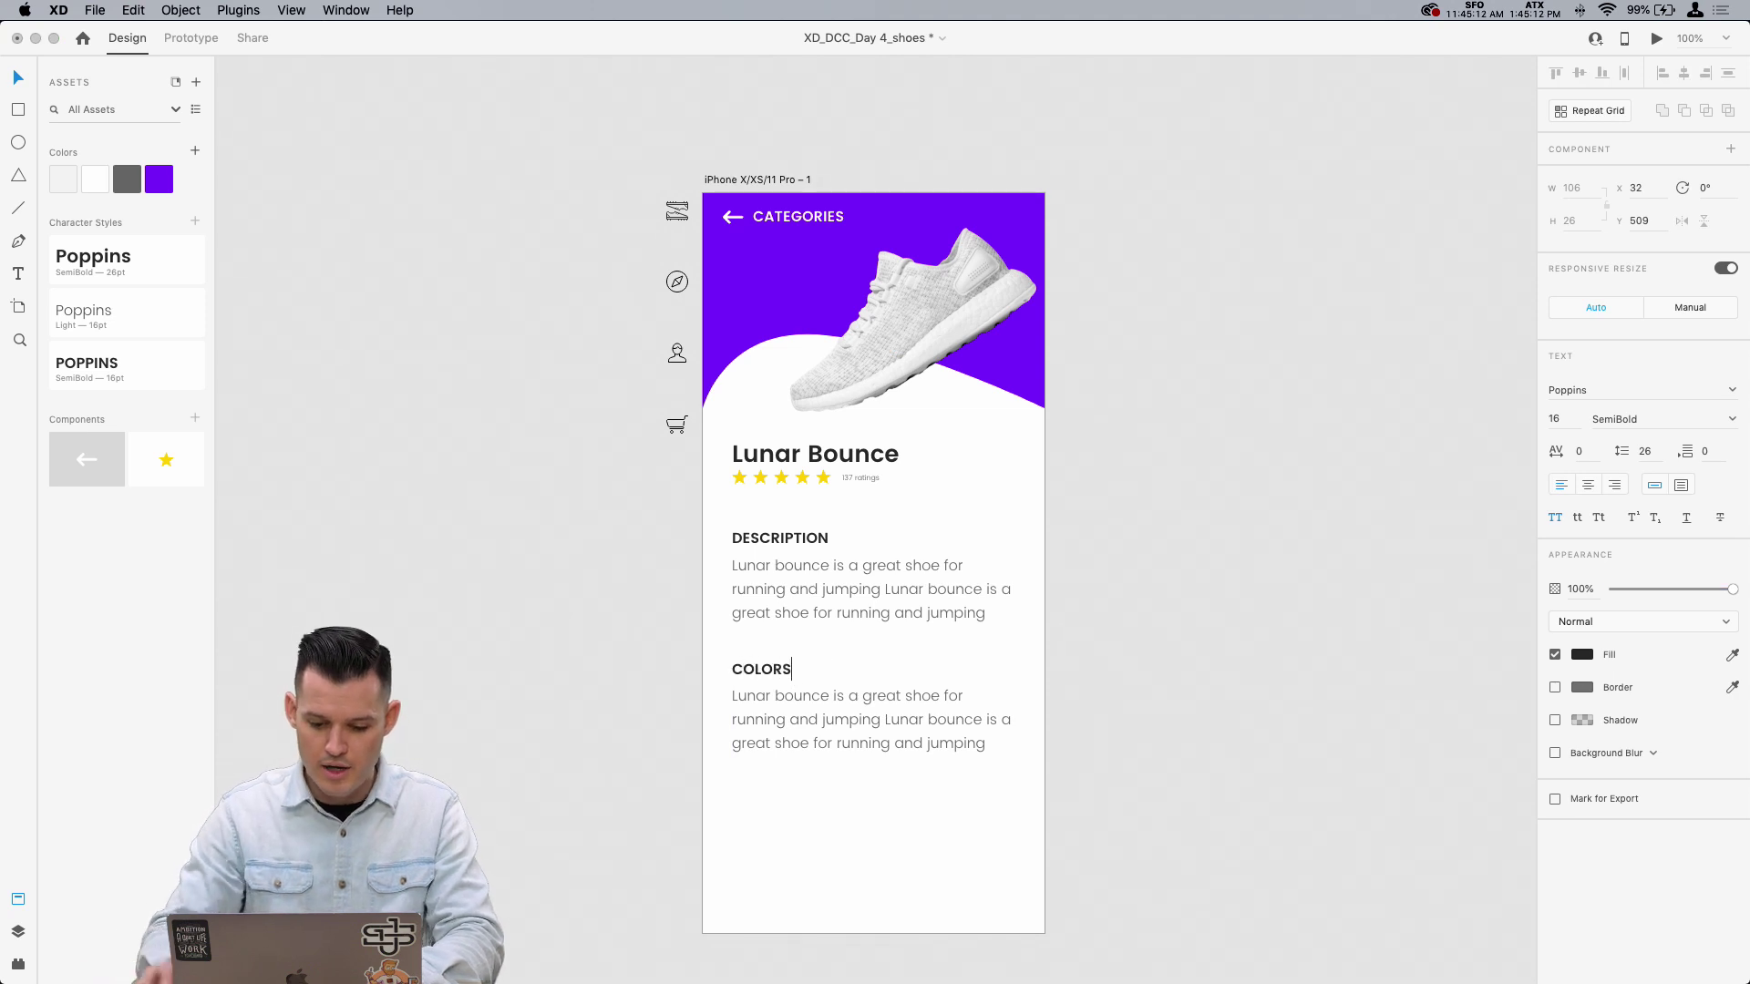
Step: Finish editing the COLORS heading and delete the copied paragraph below it
key("Escape")
left_click(893, 734)
key("Delete")
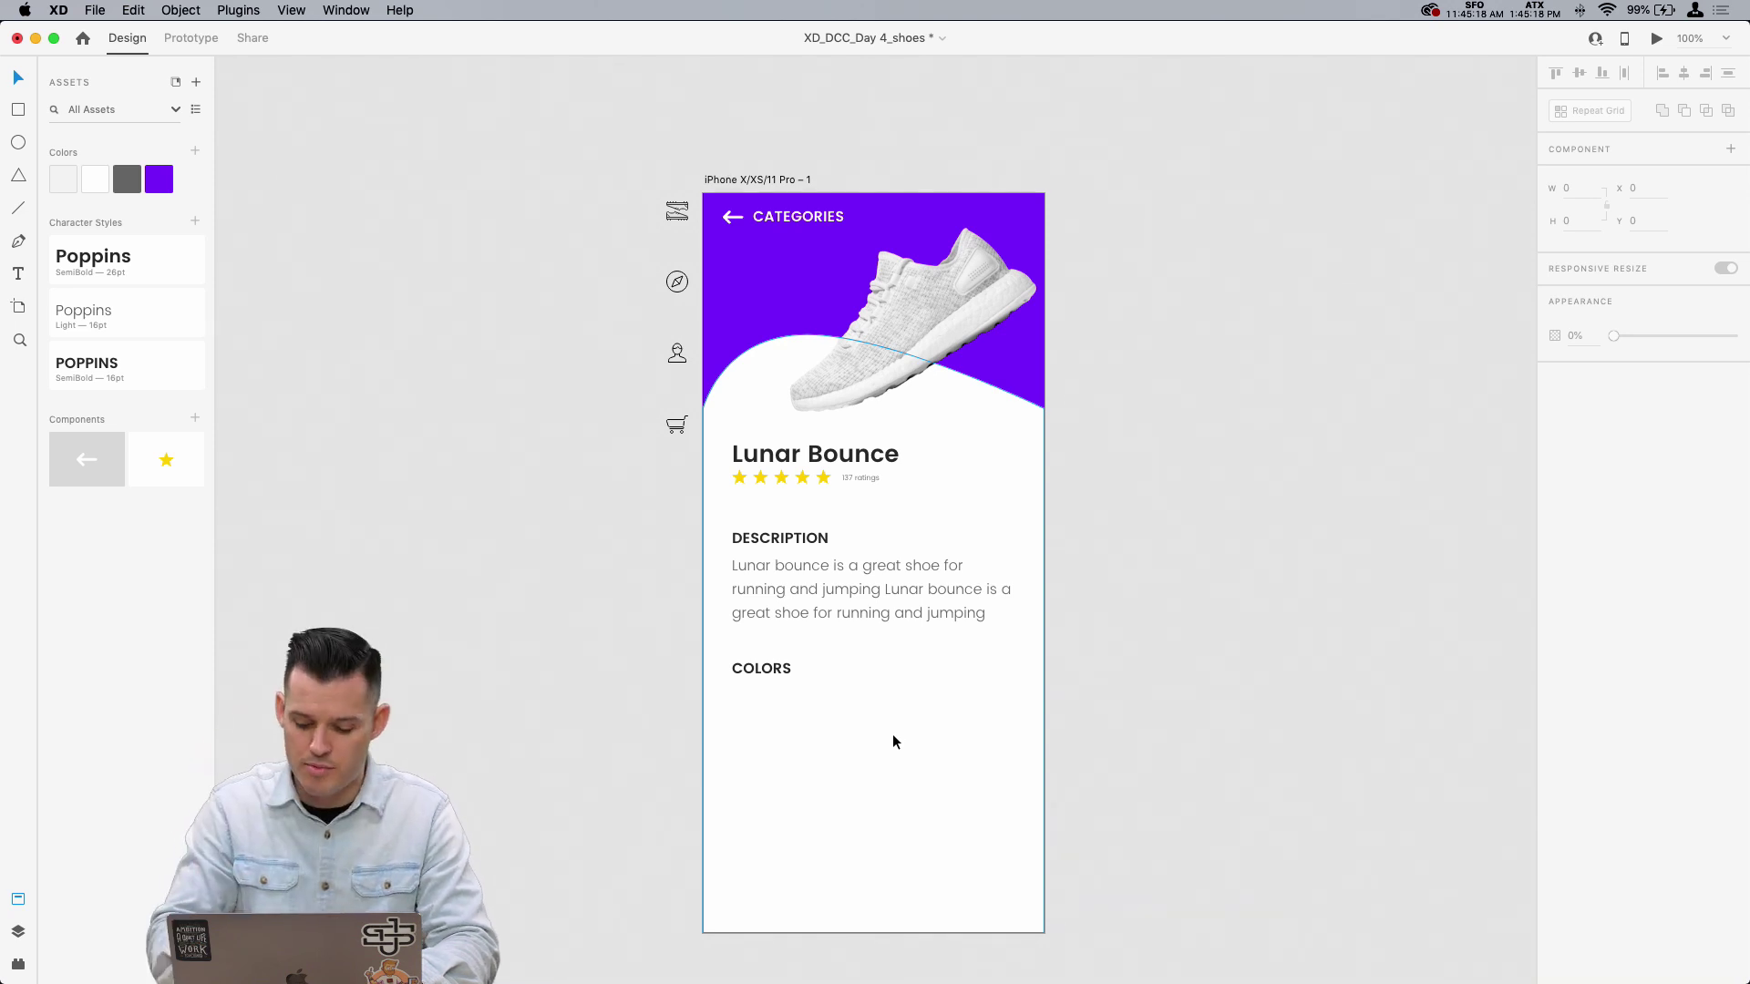
Step: Draw a borderless 43 by 43 circle under COLORS at X 32, Y 550 and fill it with the saved purple
key("cmd+2")
scroll(890, 734, "down", 5)
left_click(676, 474)
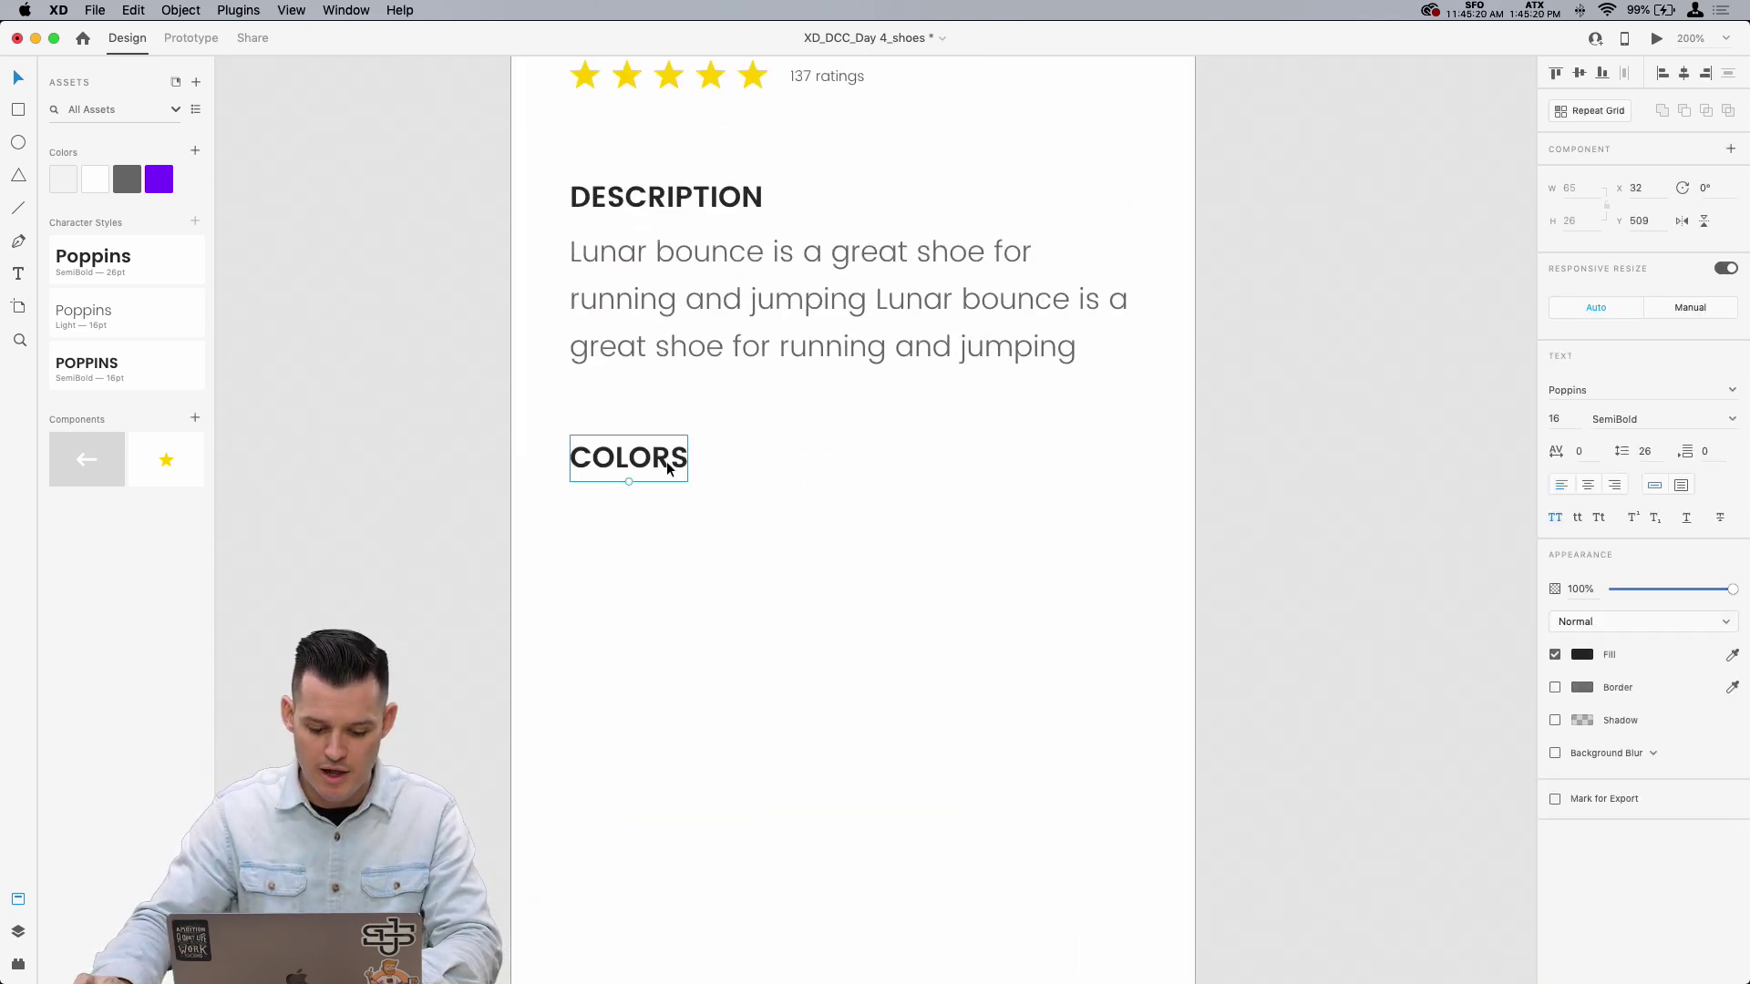
key("e")
left_click_drag(570, 512, 648, 588)
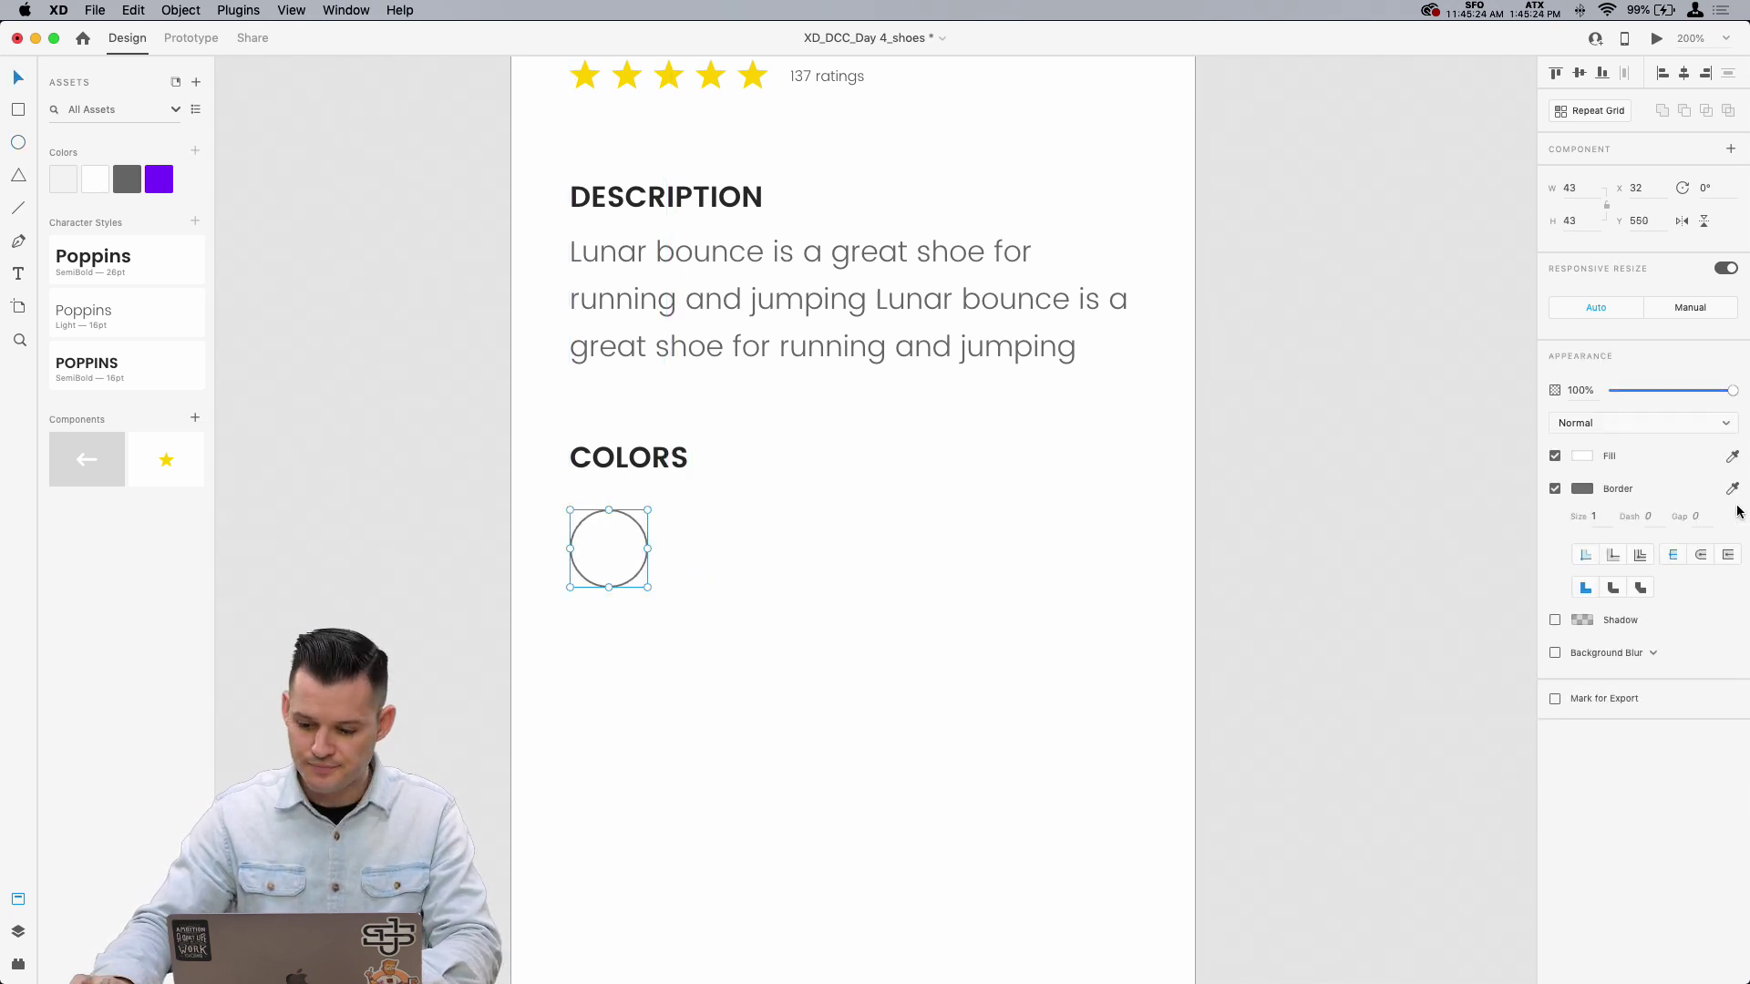
left_click(1554, 489)
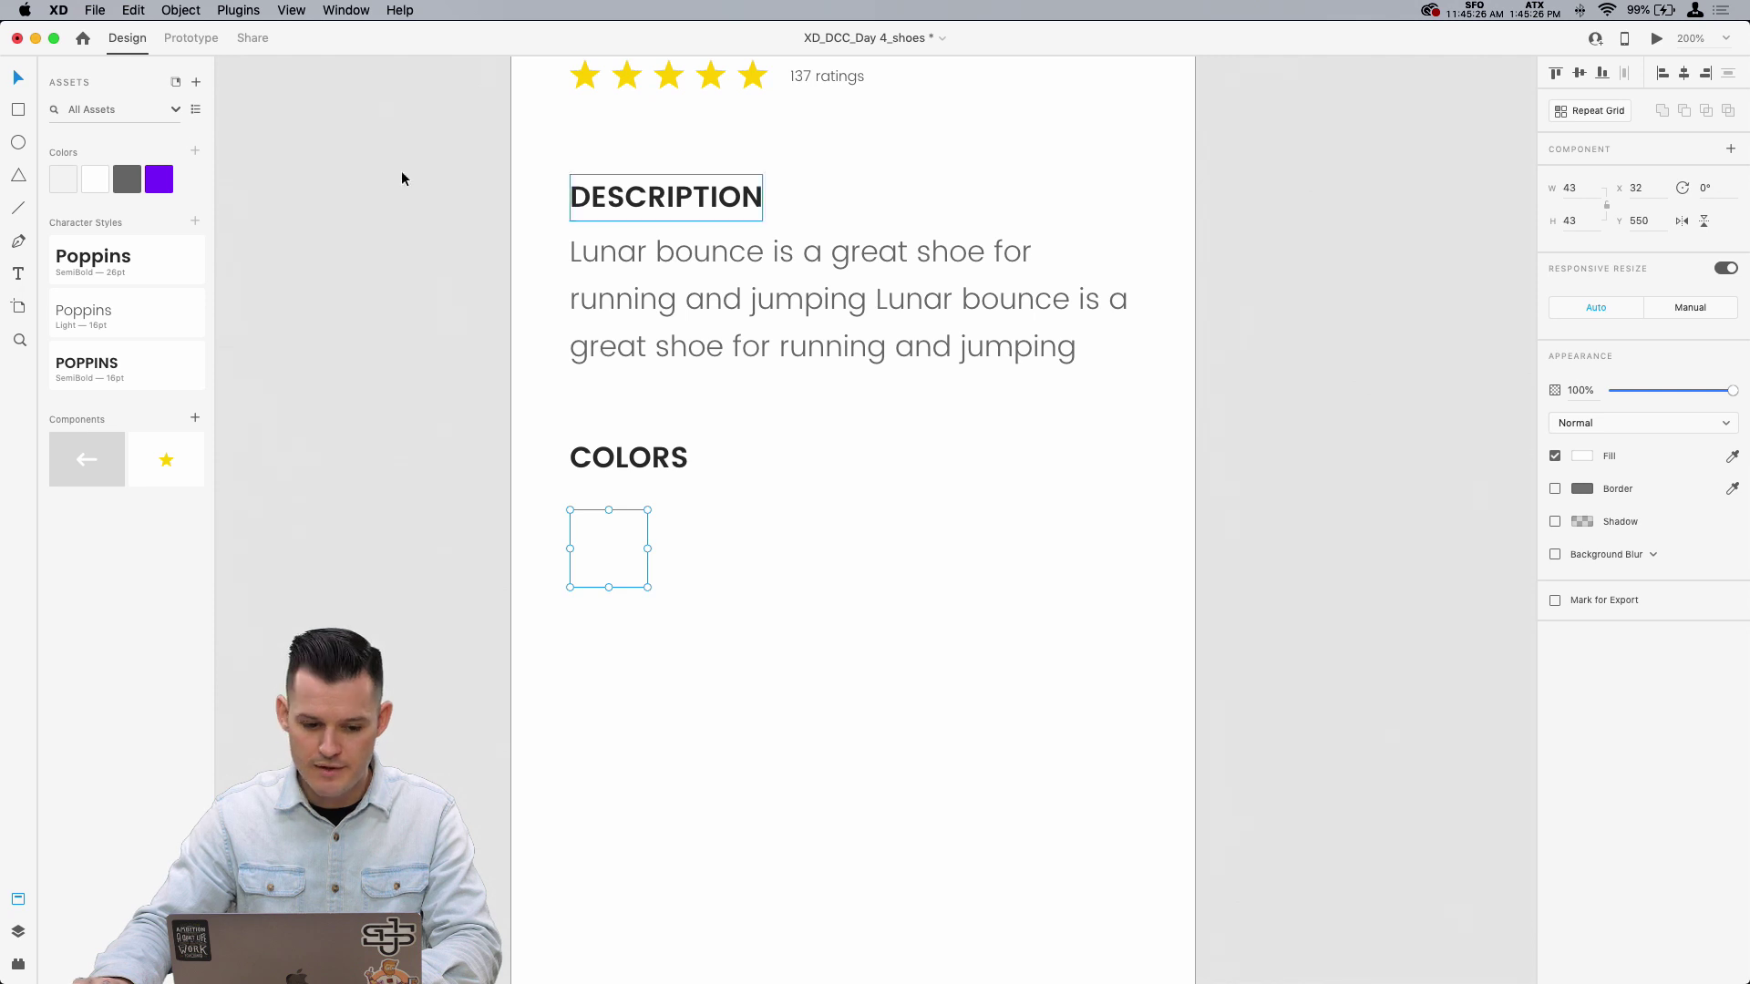
left_click(159, 178)
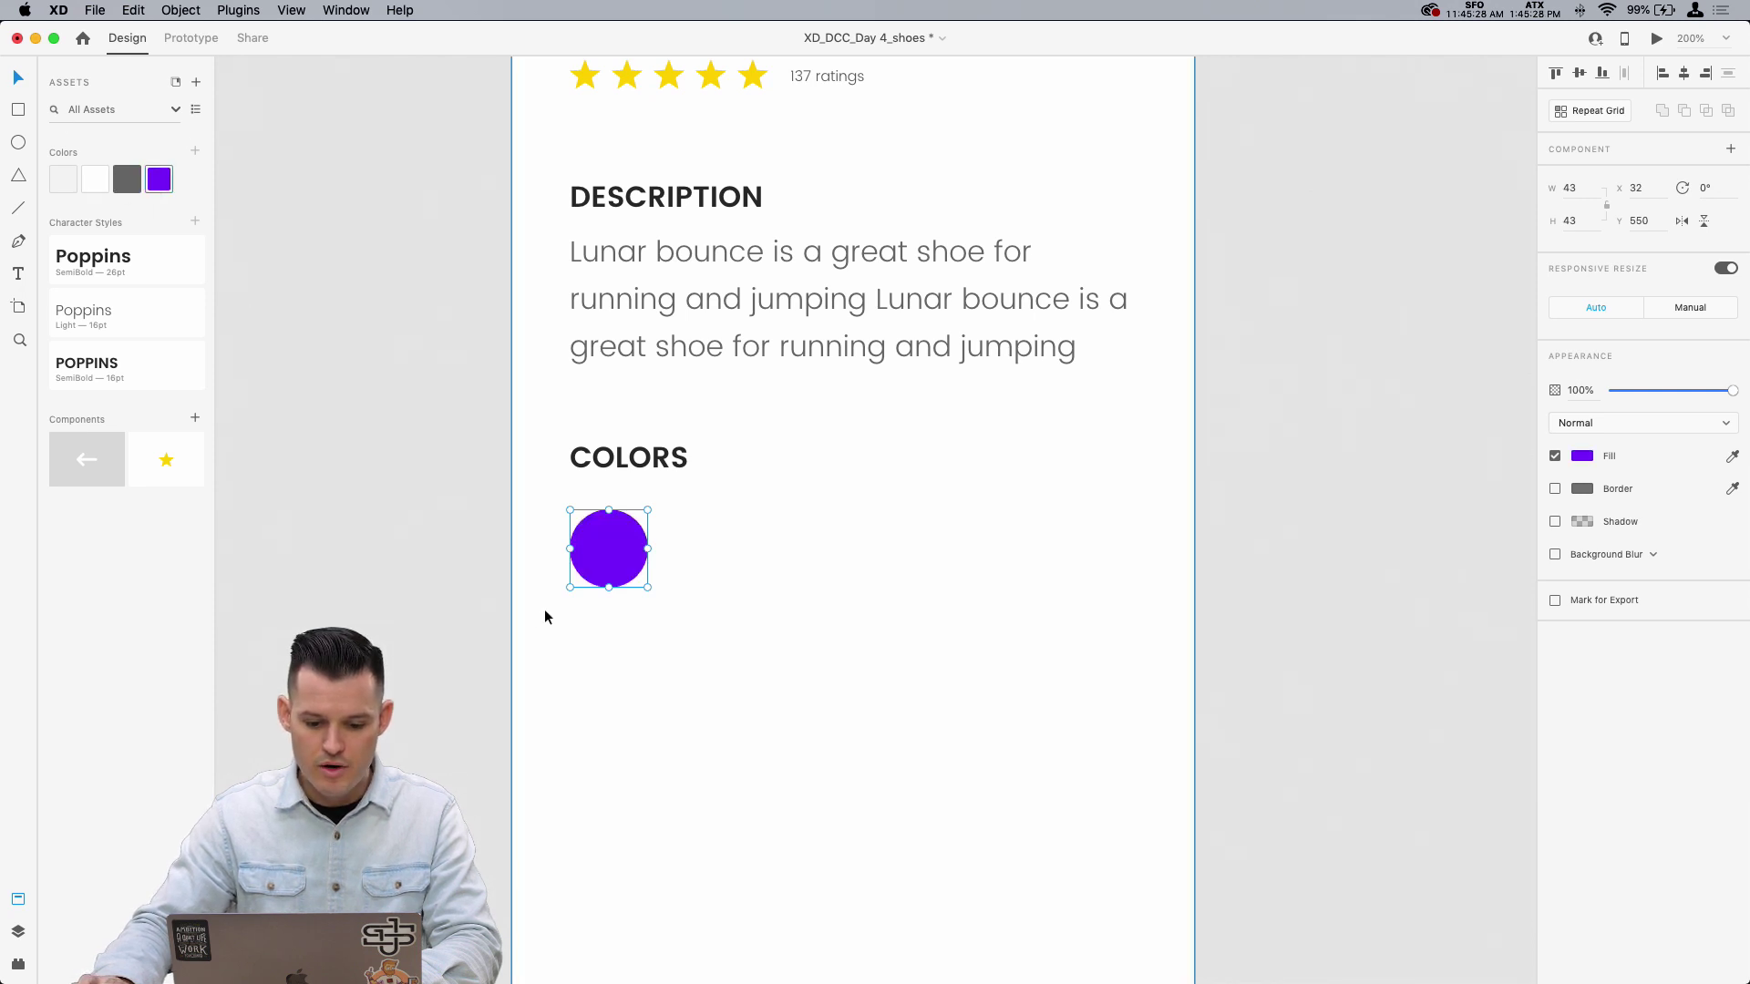
Step: Add the circle's purple fill, #7600FF, to the Shoes library and move it into the Colors group
key("super+shift+l")
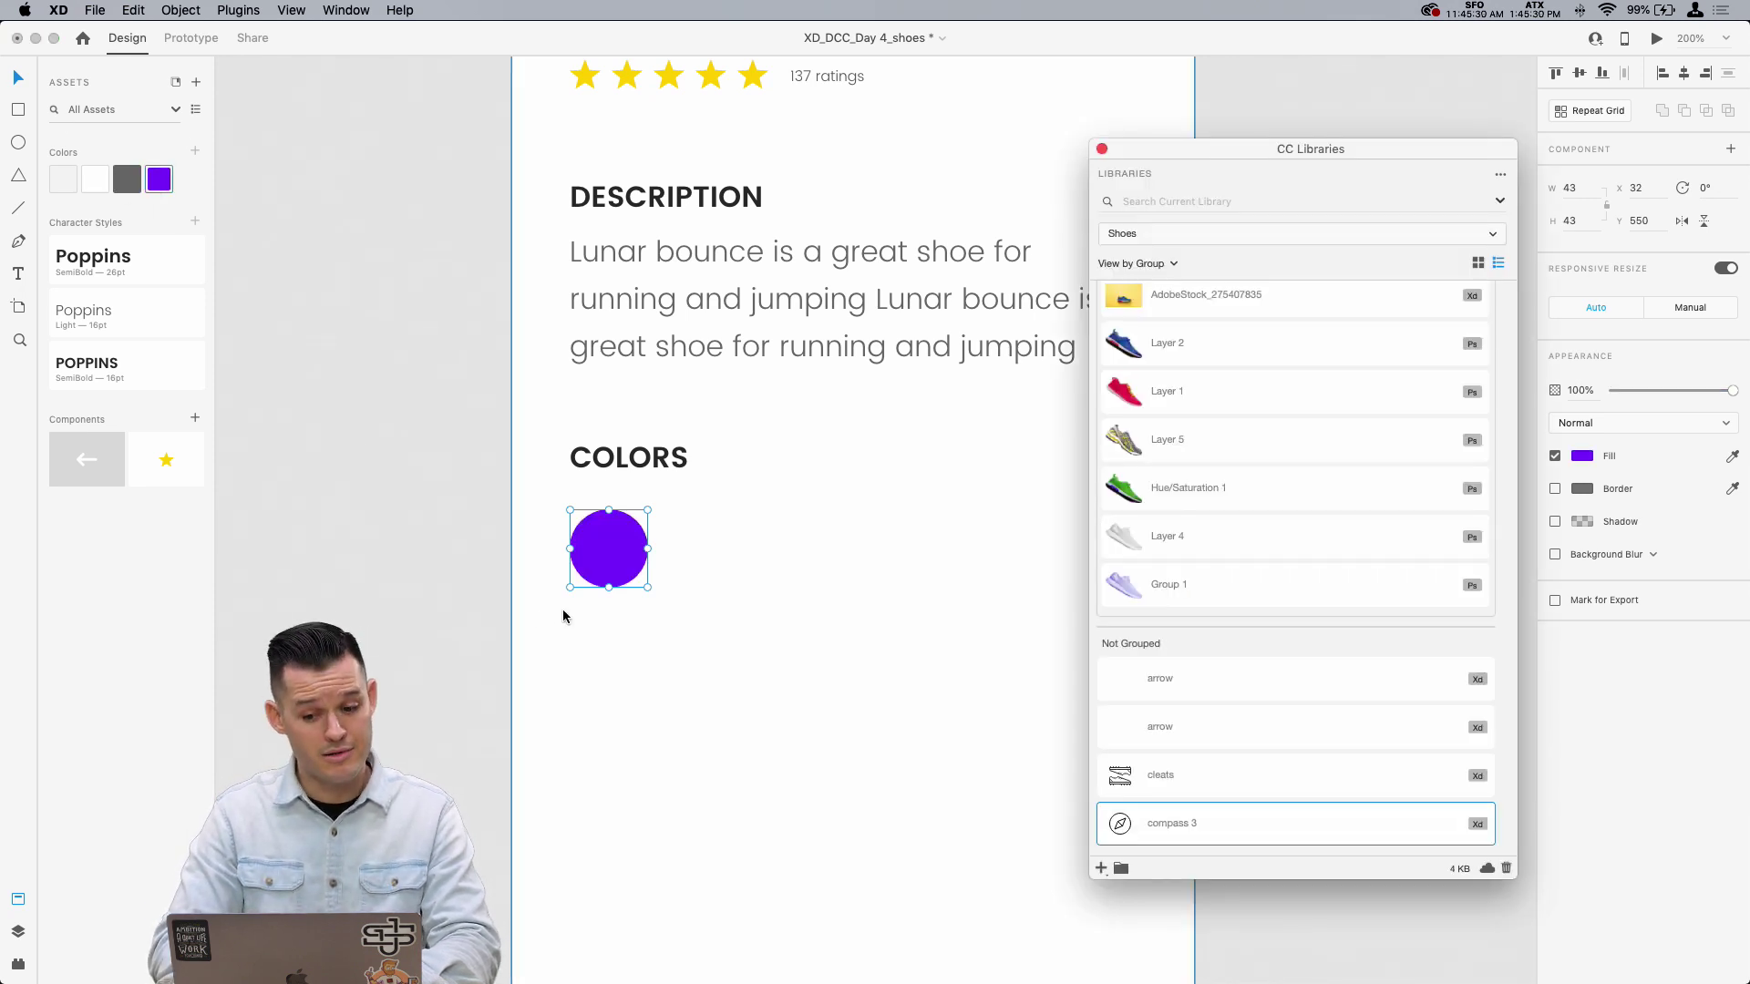
scroll(1184, 718, "up", 2)
scroll(1189, 715, "up", 4)
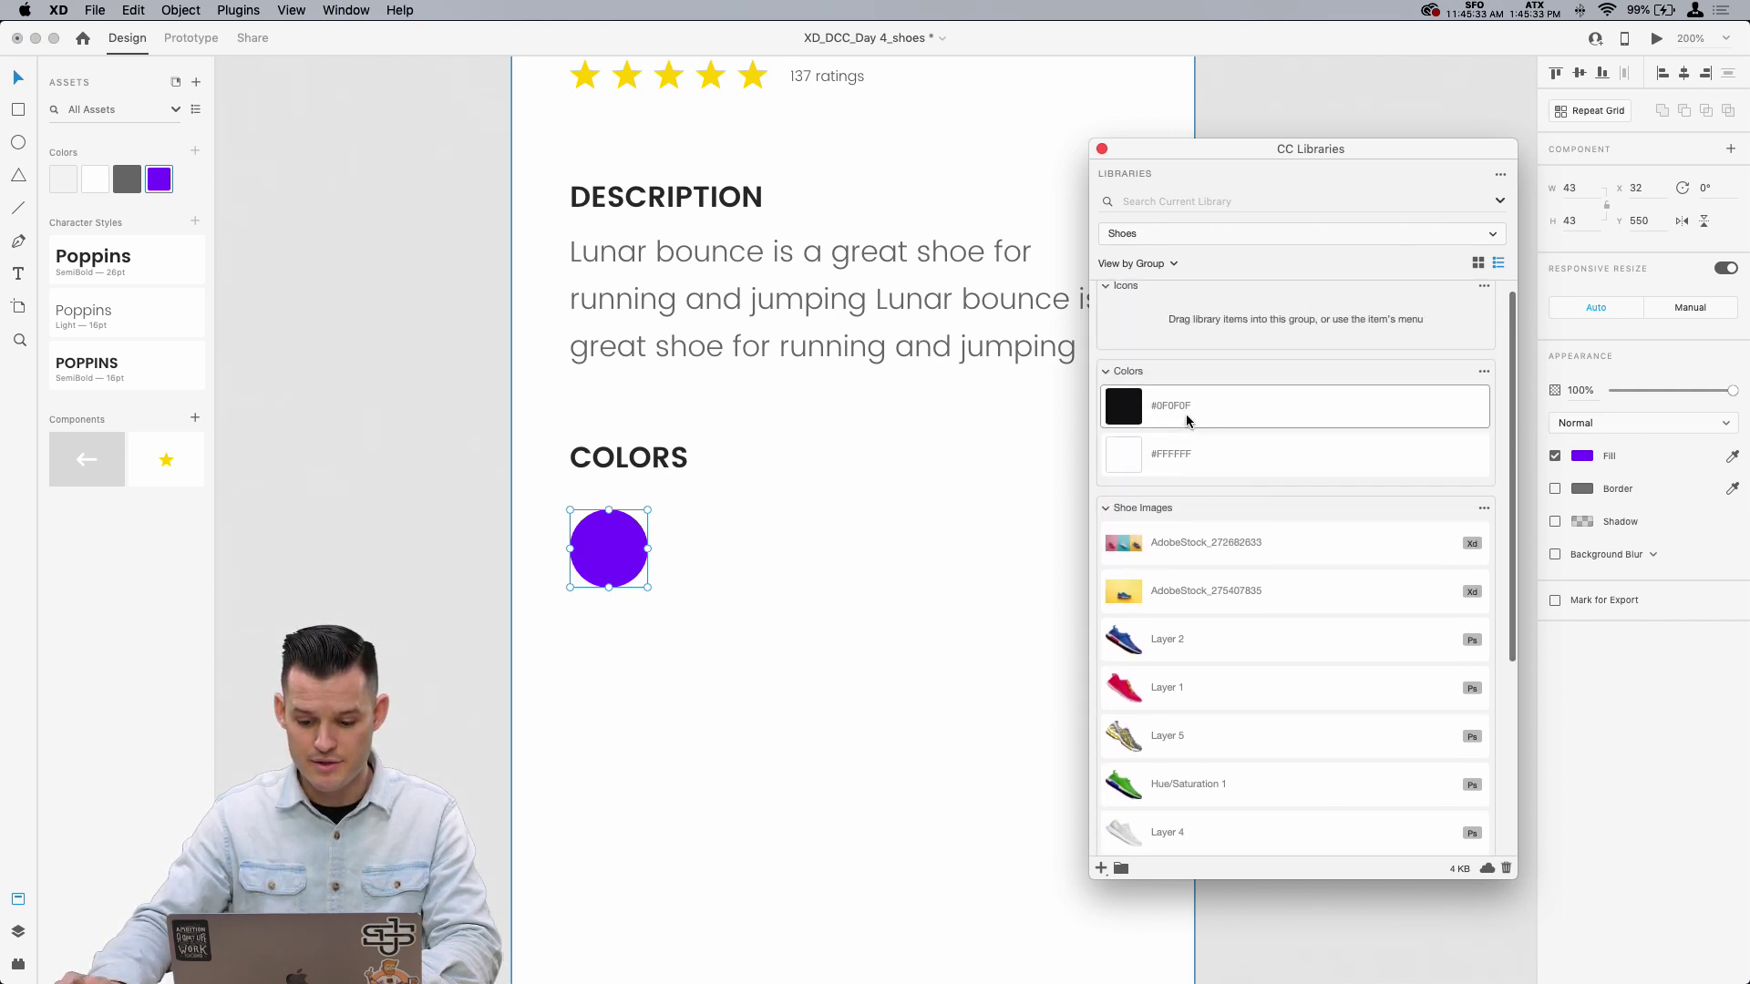
left_click(1100, 867)
left_click(1149, 818)
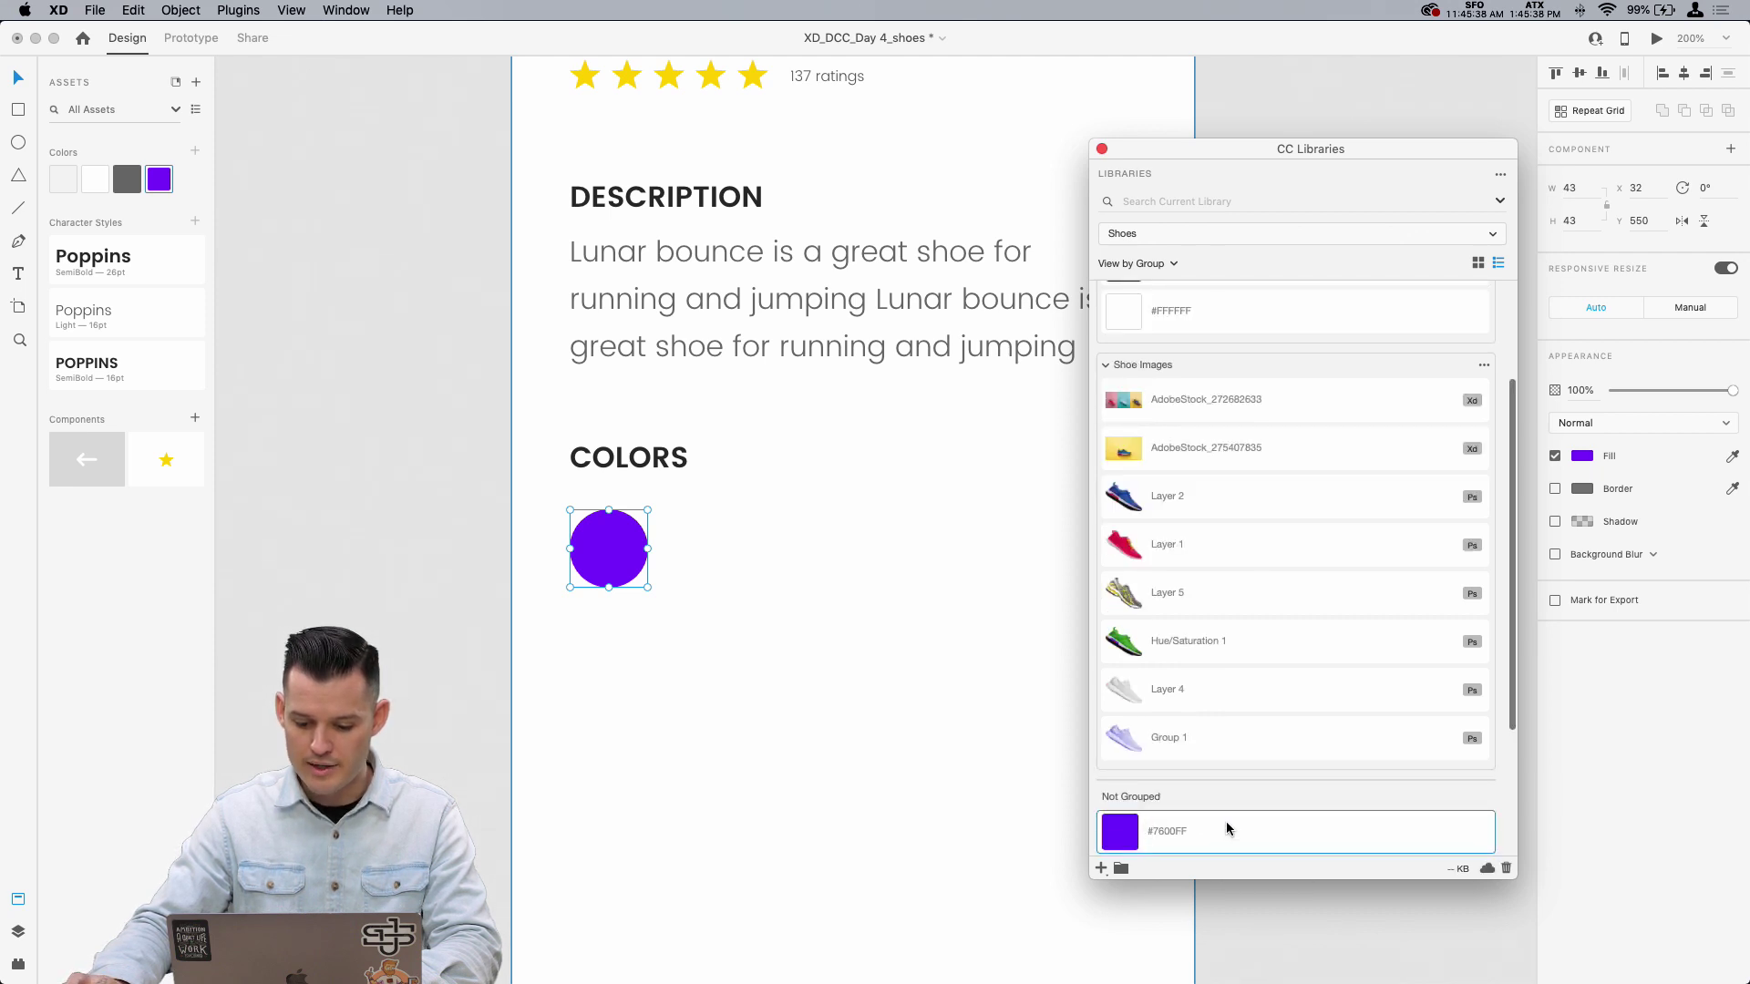
left_click_drag(1226, 822, 1242, 432)
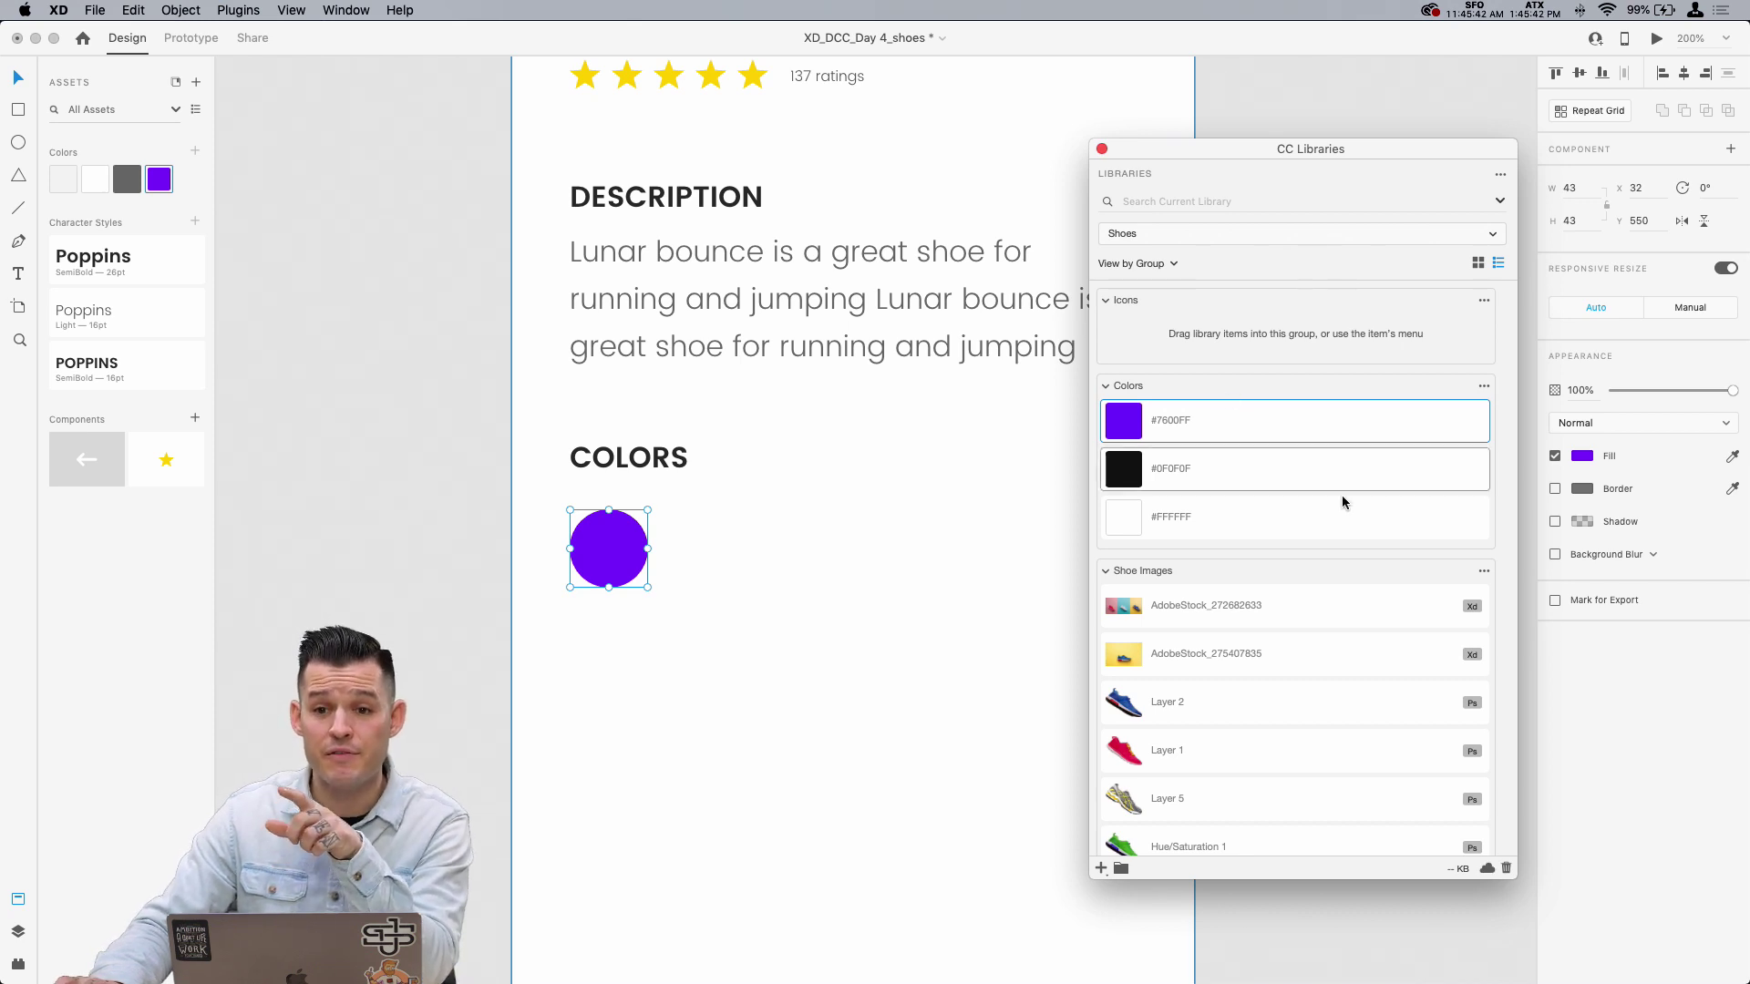
Step: Show the Shoes library items as a thumbnail grid and close the library window
left_click(1478, 264)
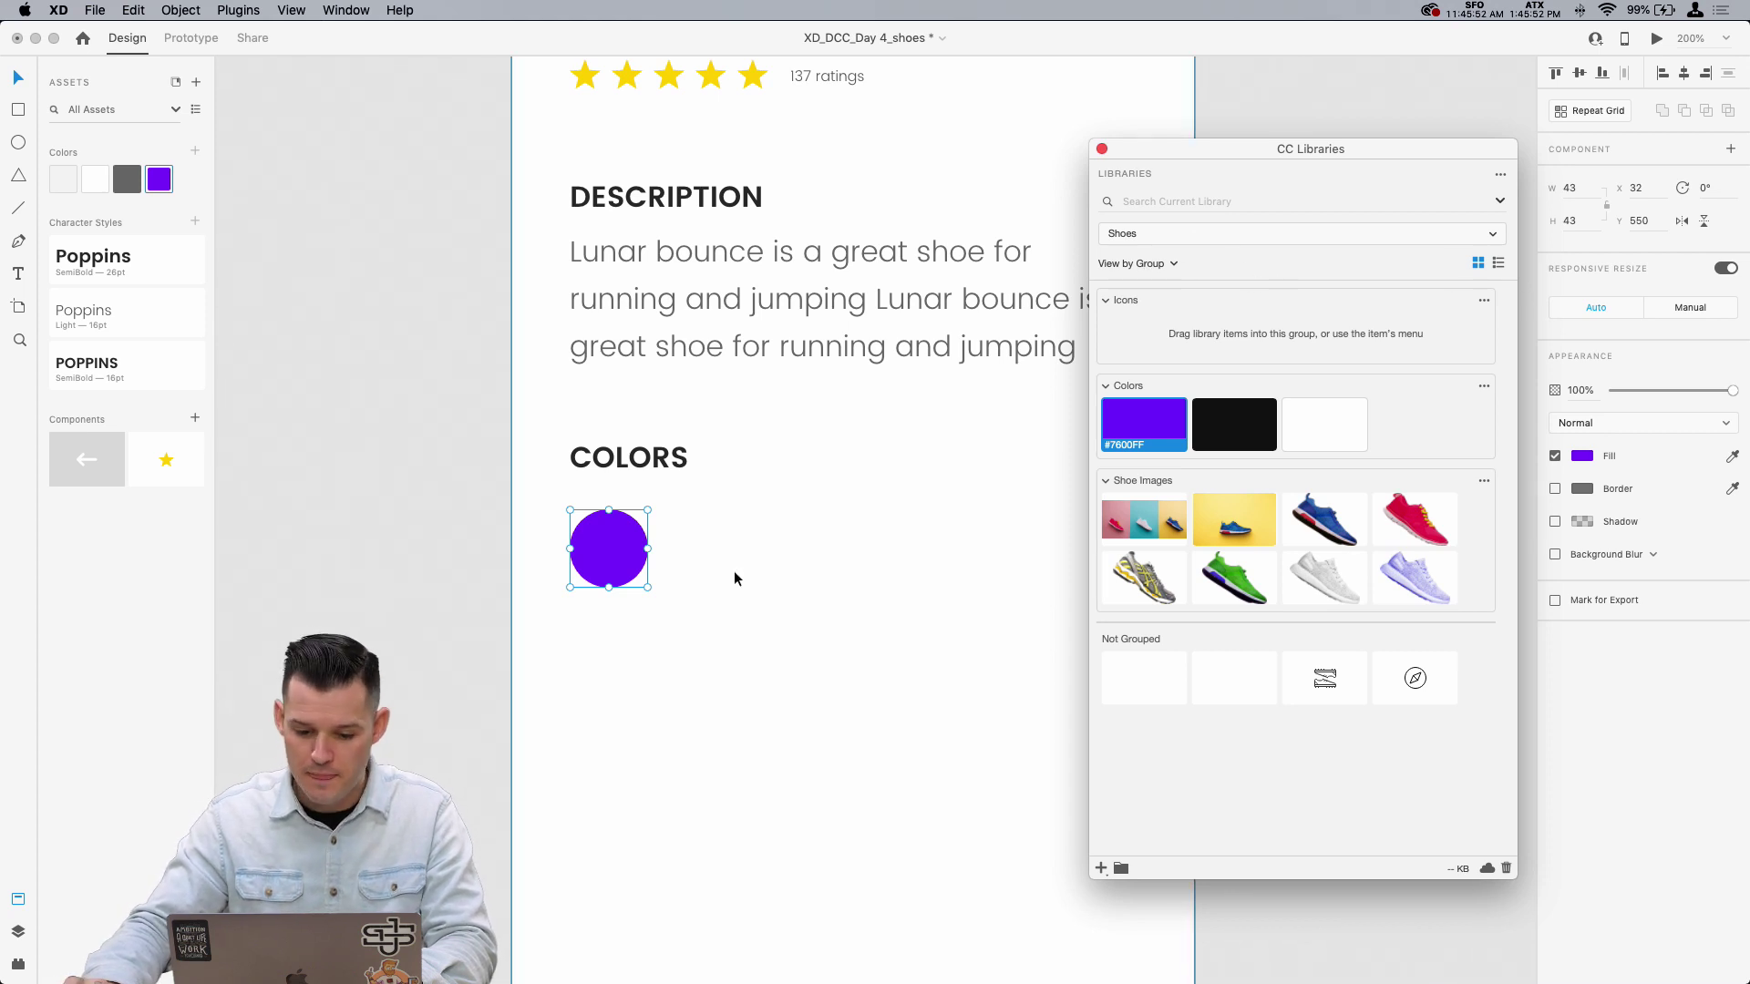
left_click(620, 559)
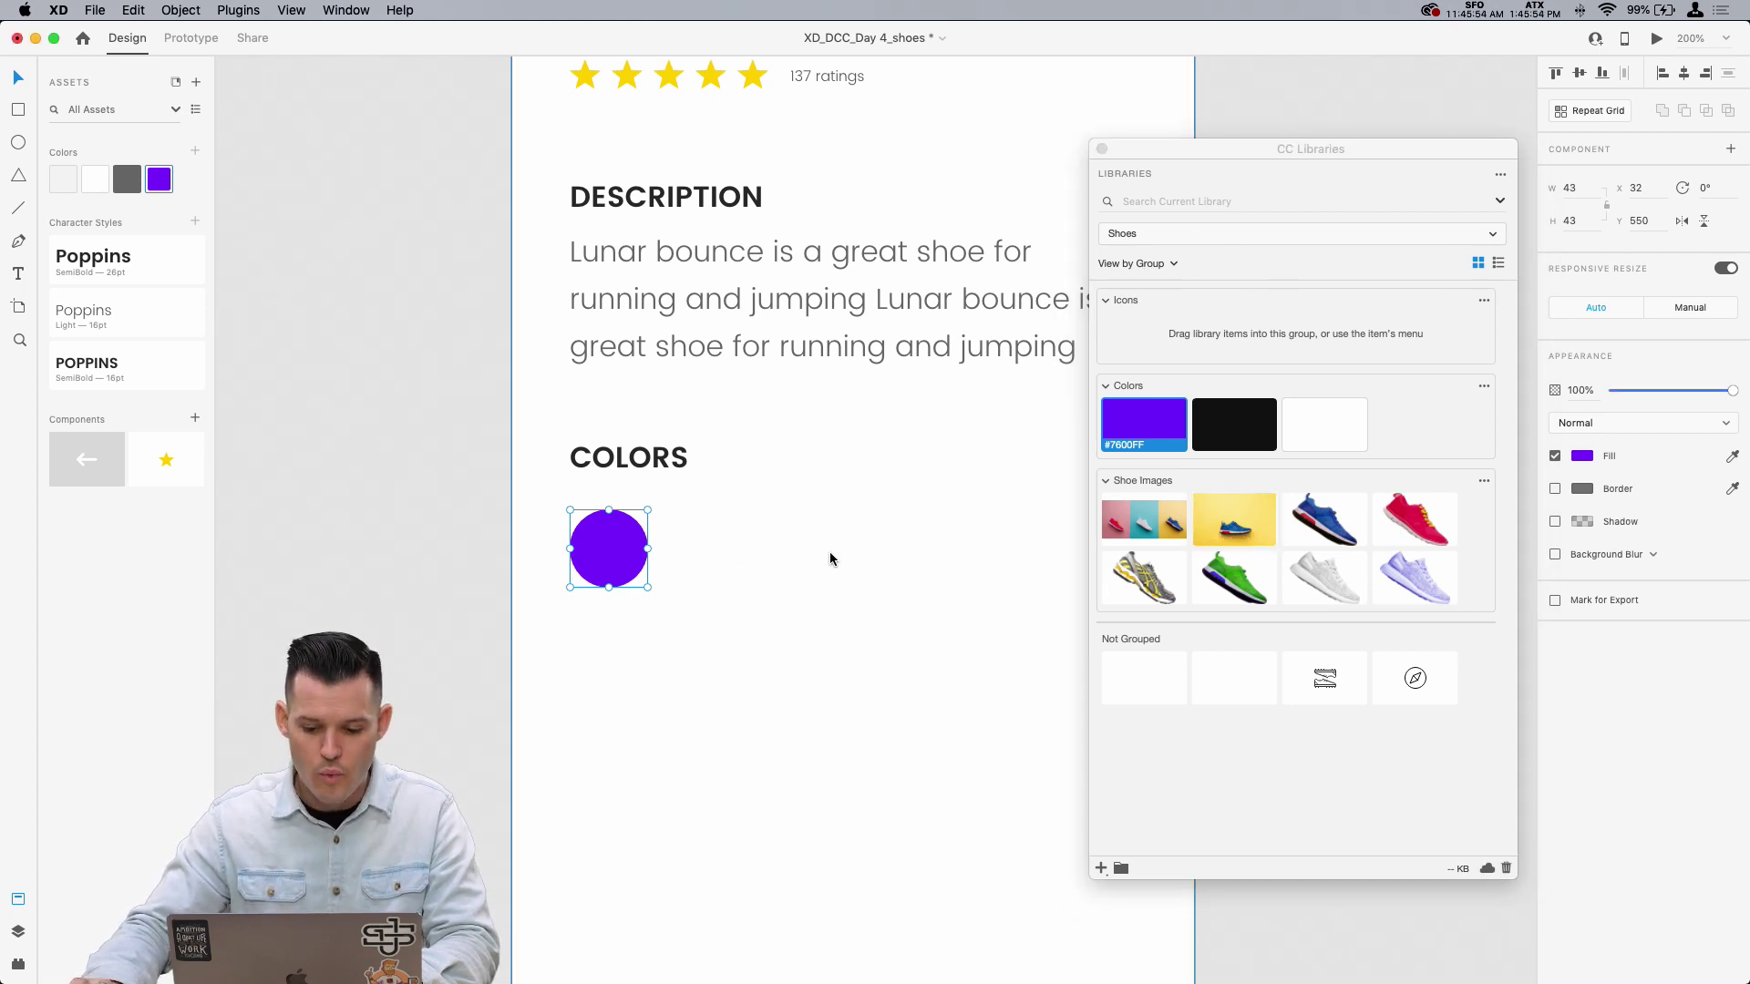
left_click(1105, 173)
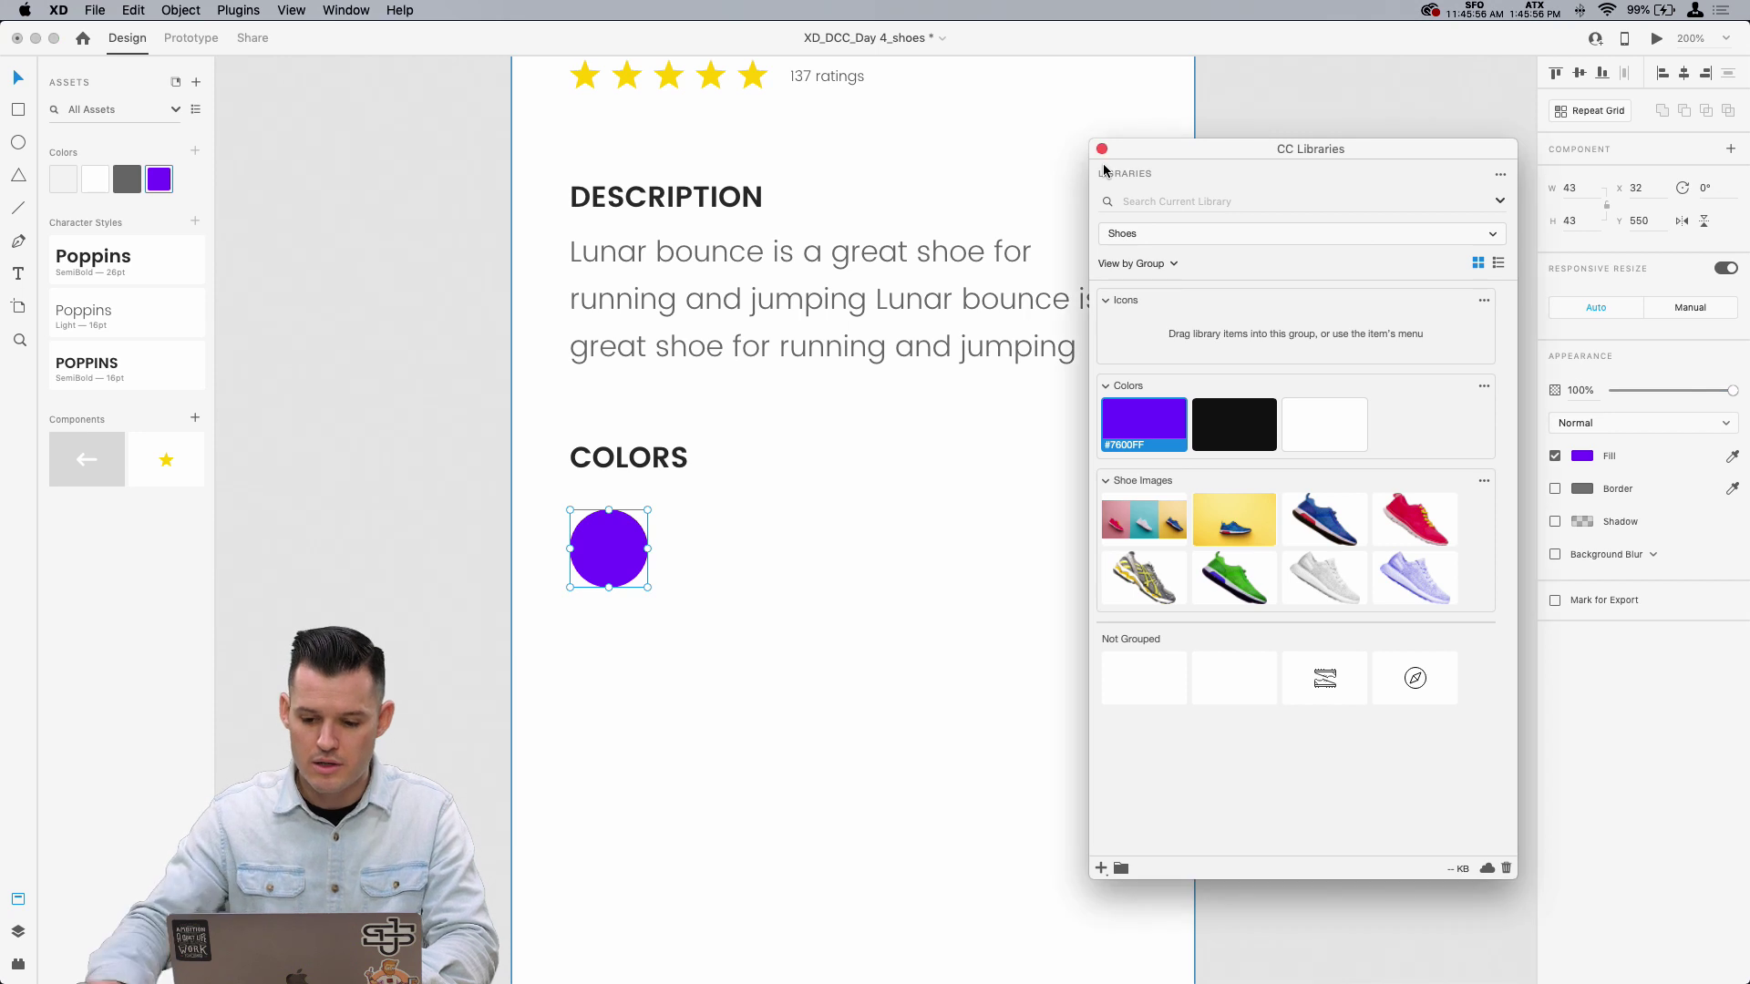
left_click(1102, 148)
Step: Make three copies of the purple circle in a horizontal row beside it under COLORS
left_click_drag(608, 567, 901, 572)
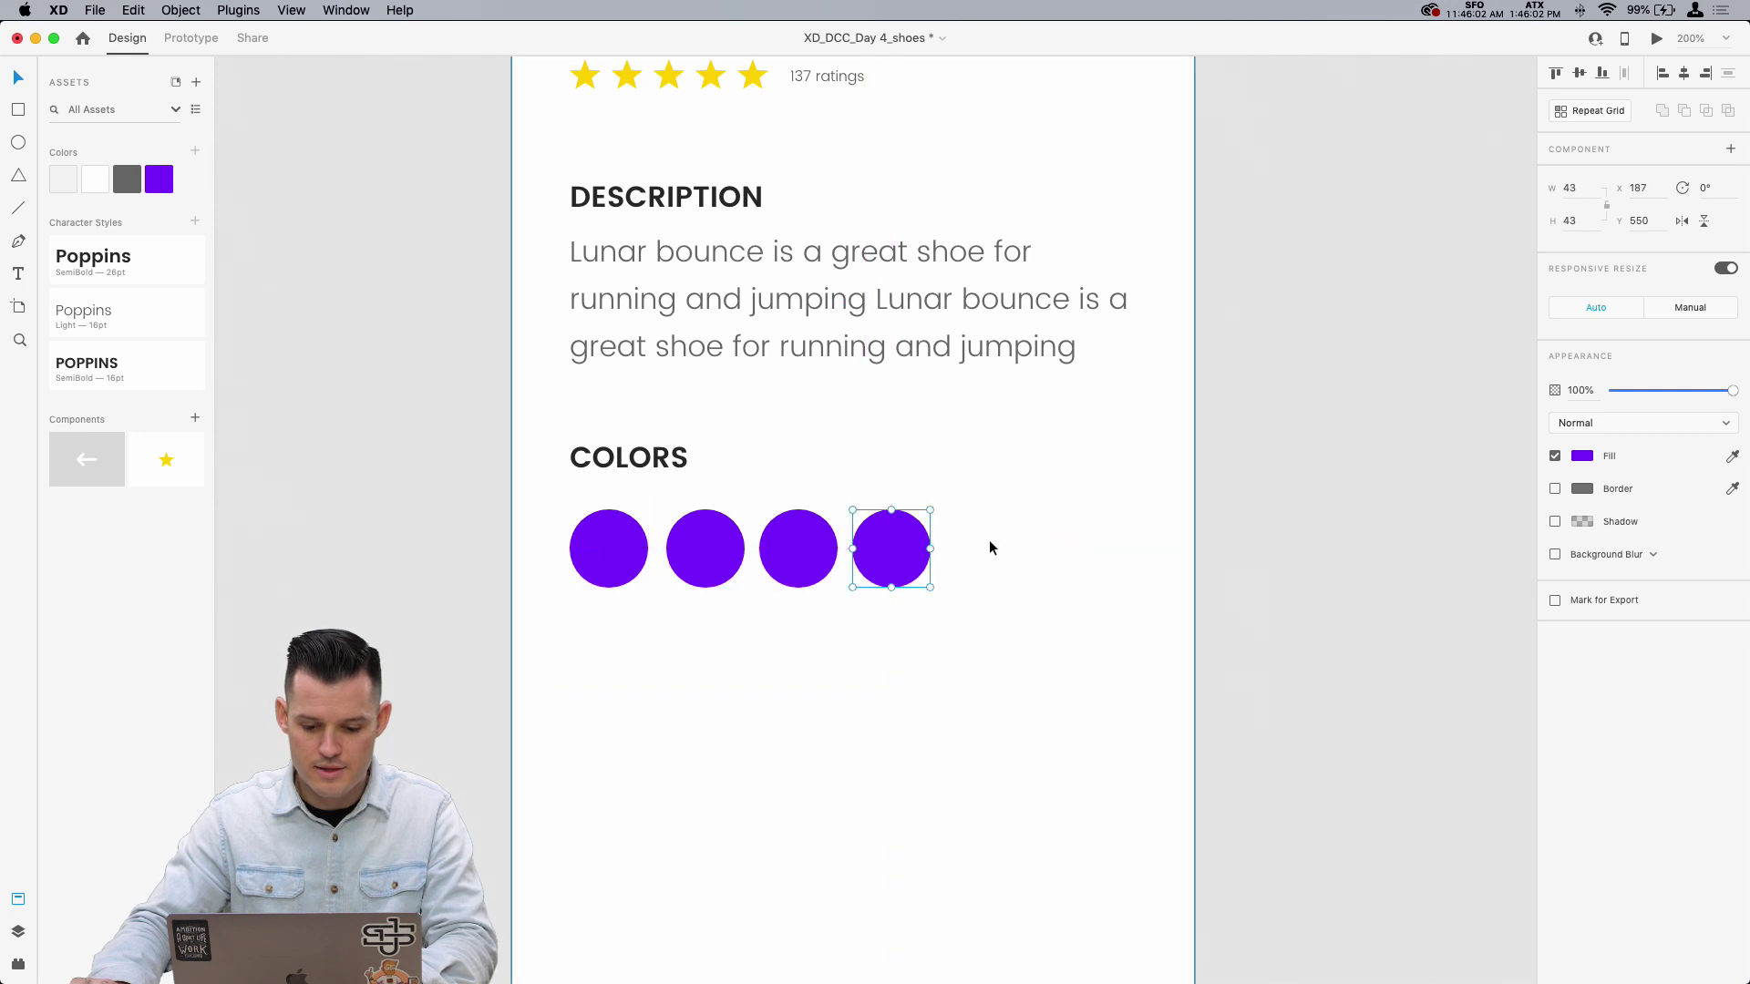
left_click(649, 567)
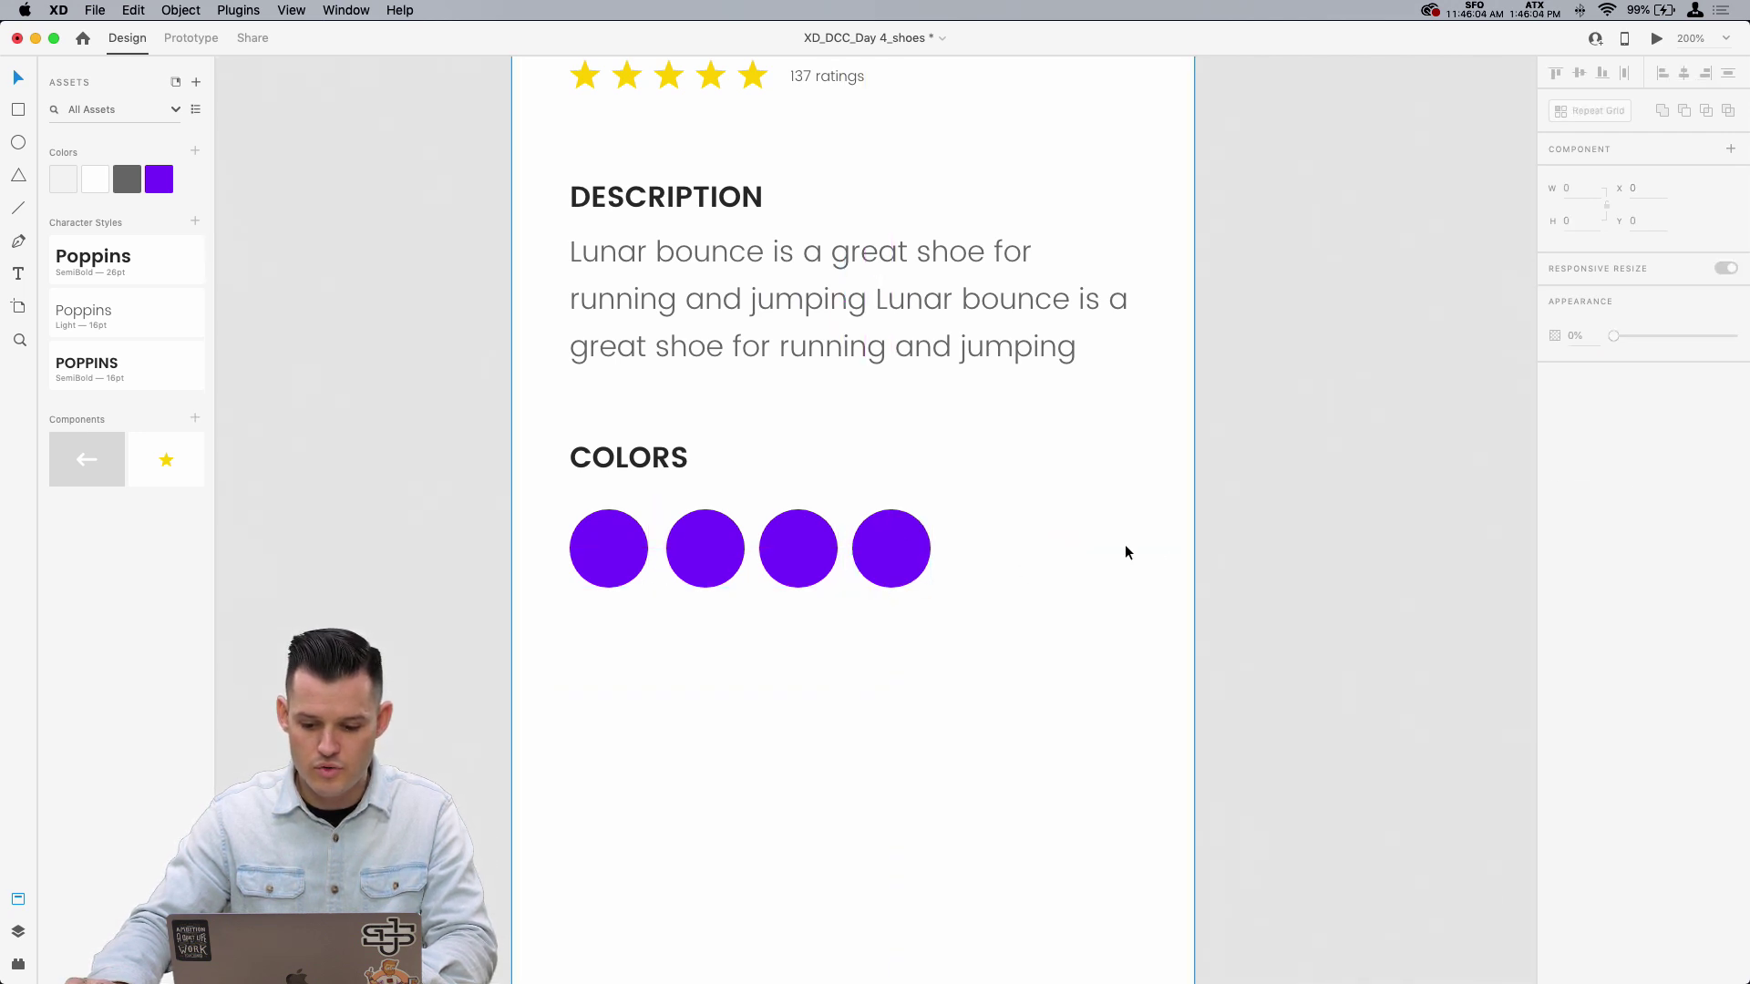
key("super+1")
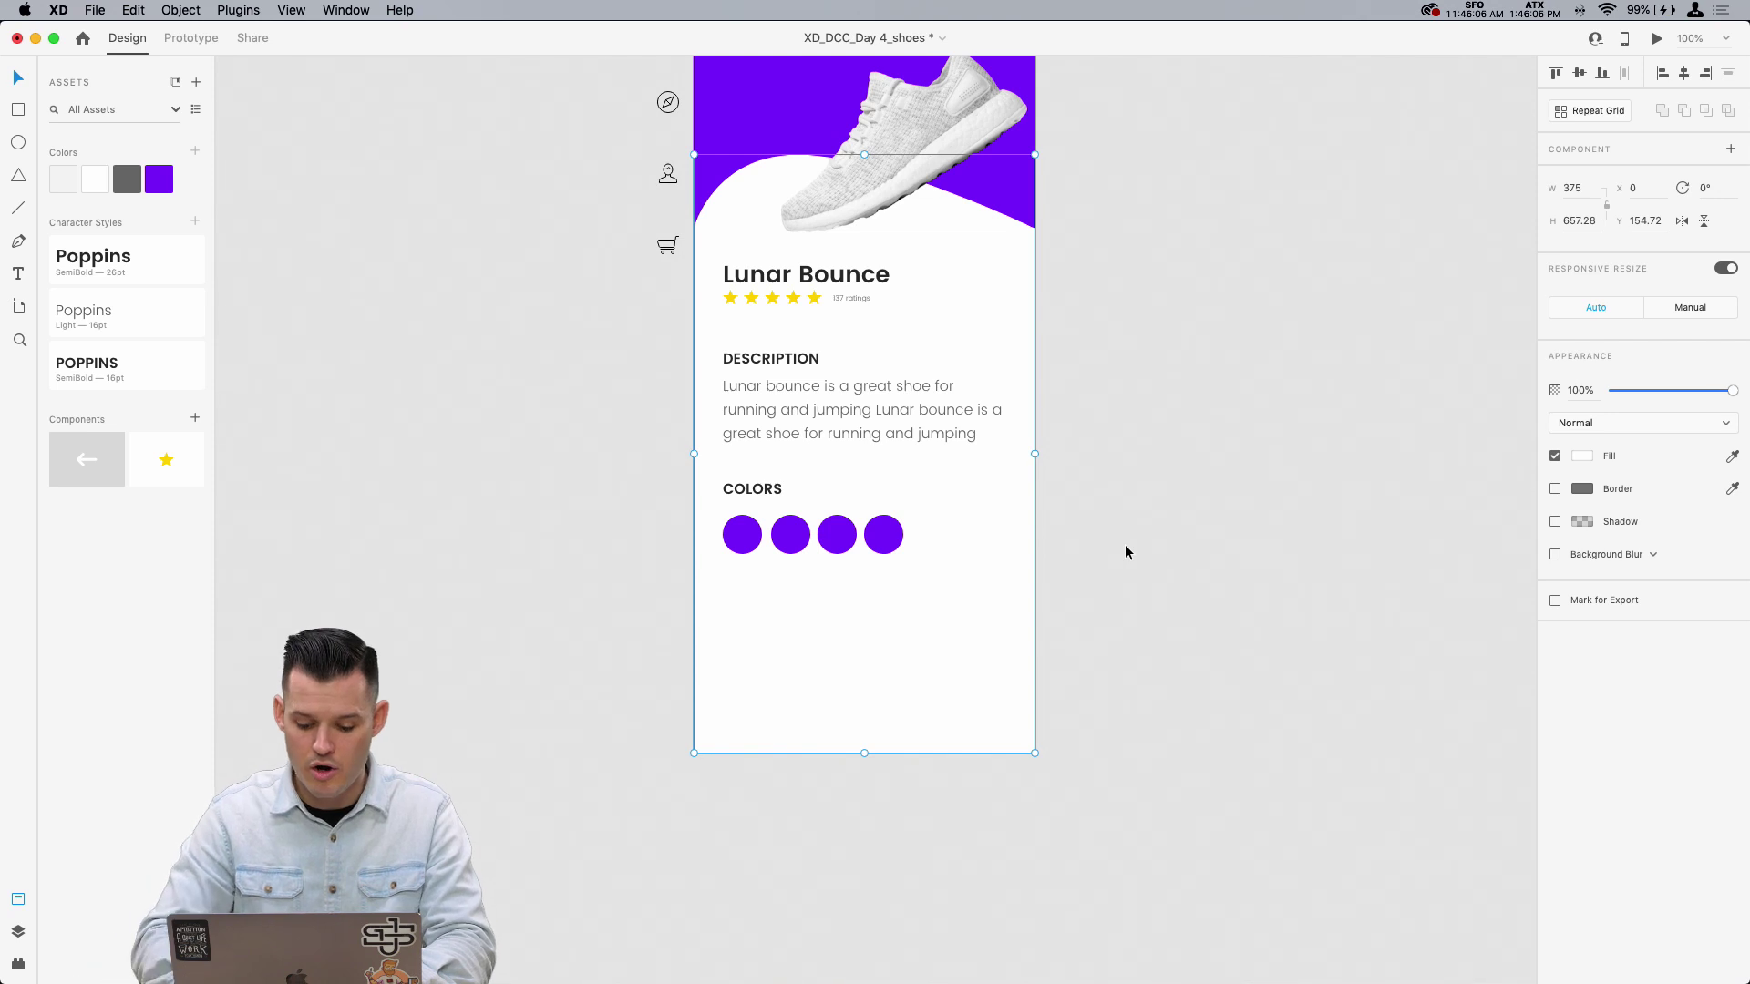
key("super+shift+l")
left_click(1102, 149)
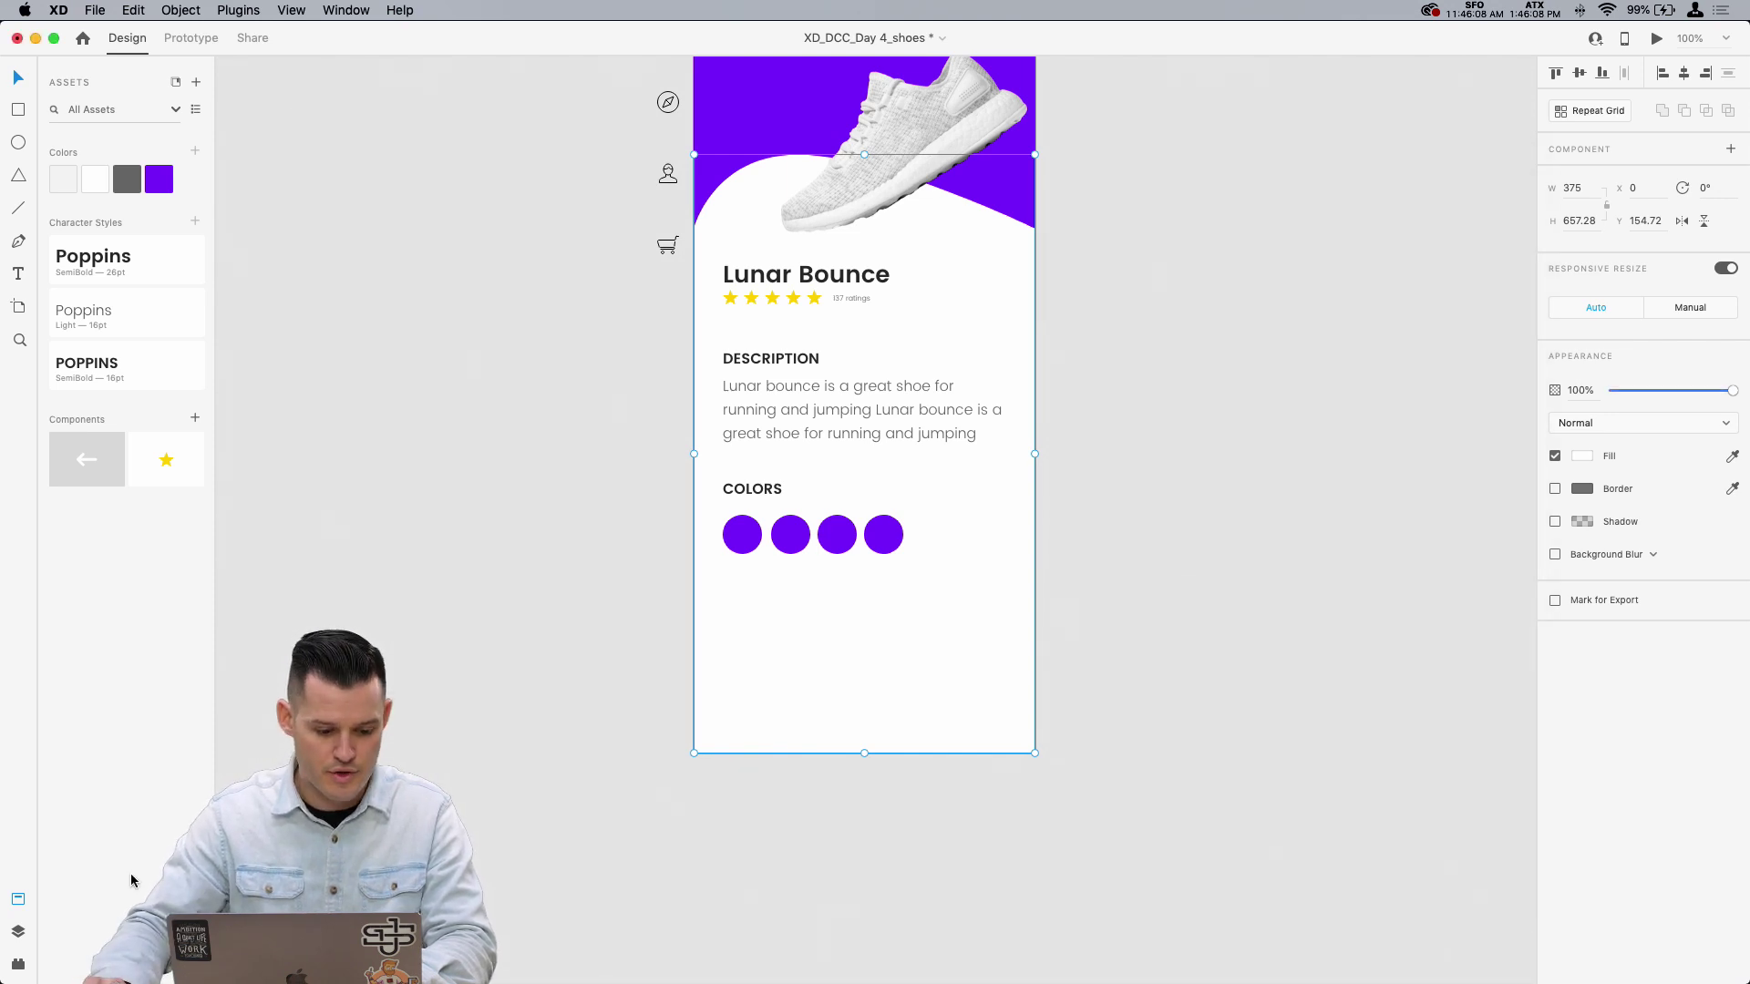
Step: Lock the white curved background path, Path 599, and rename it bg
left_click(15, 934)
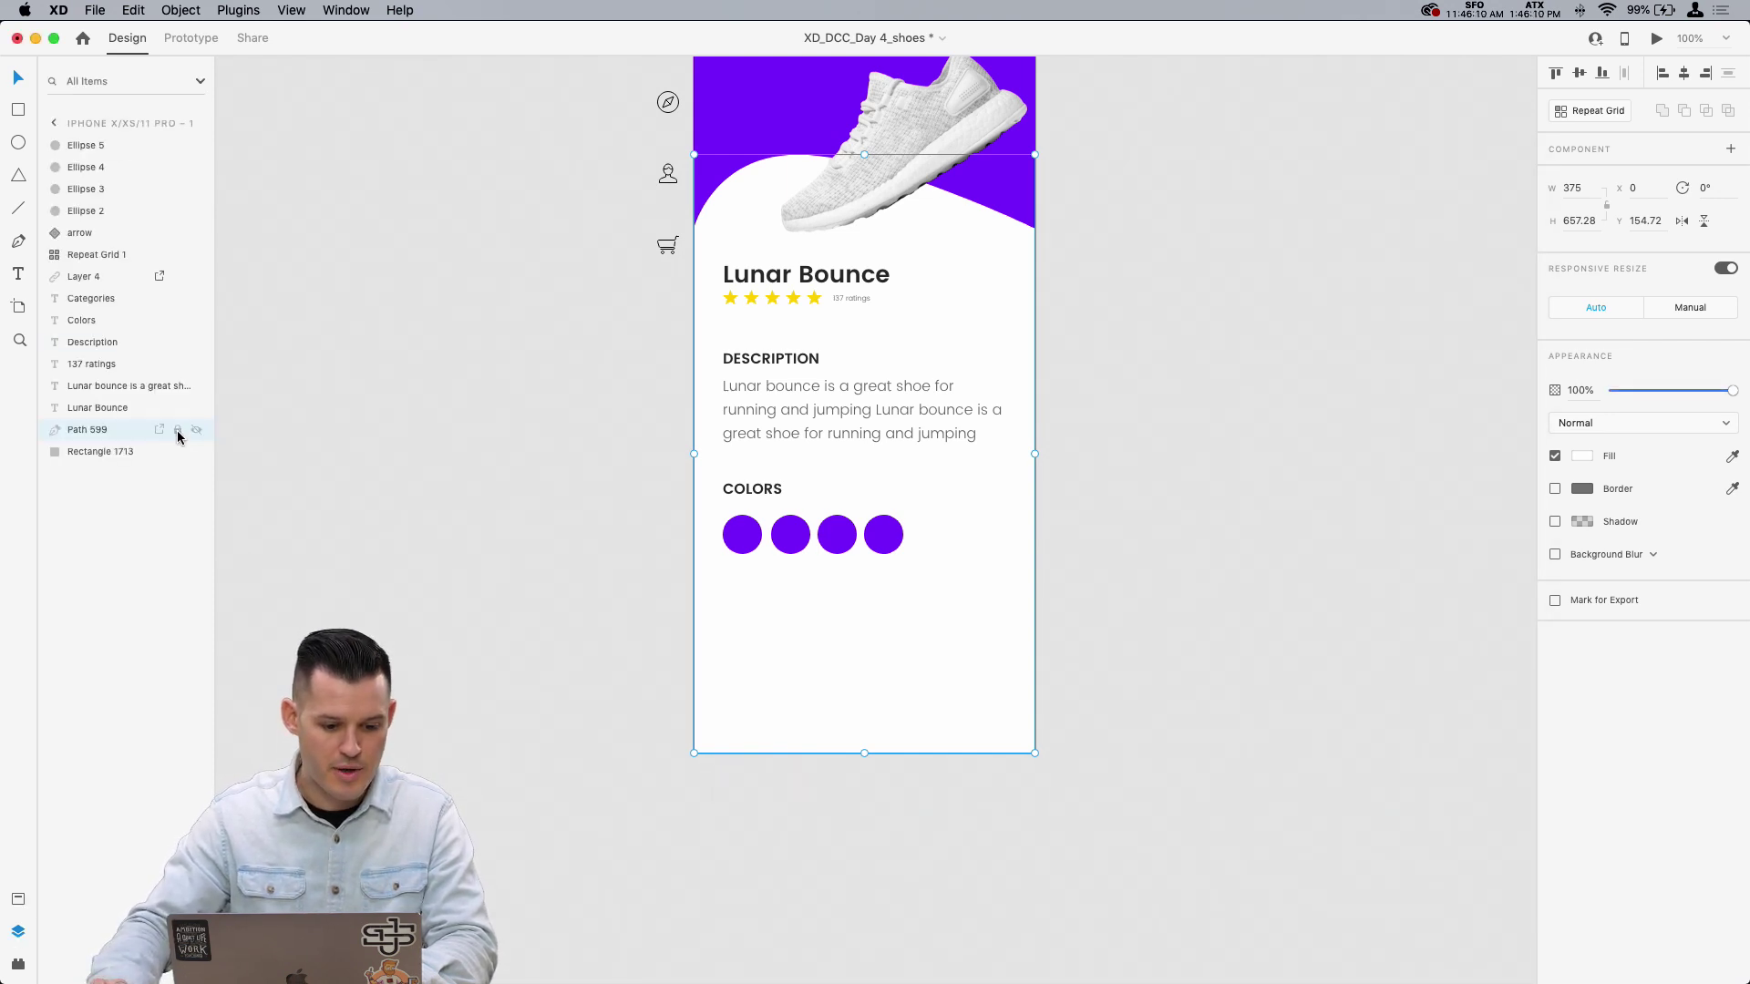
left_click(179, 430)
double_click(95, 432)
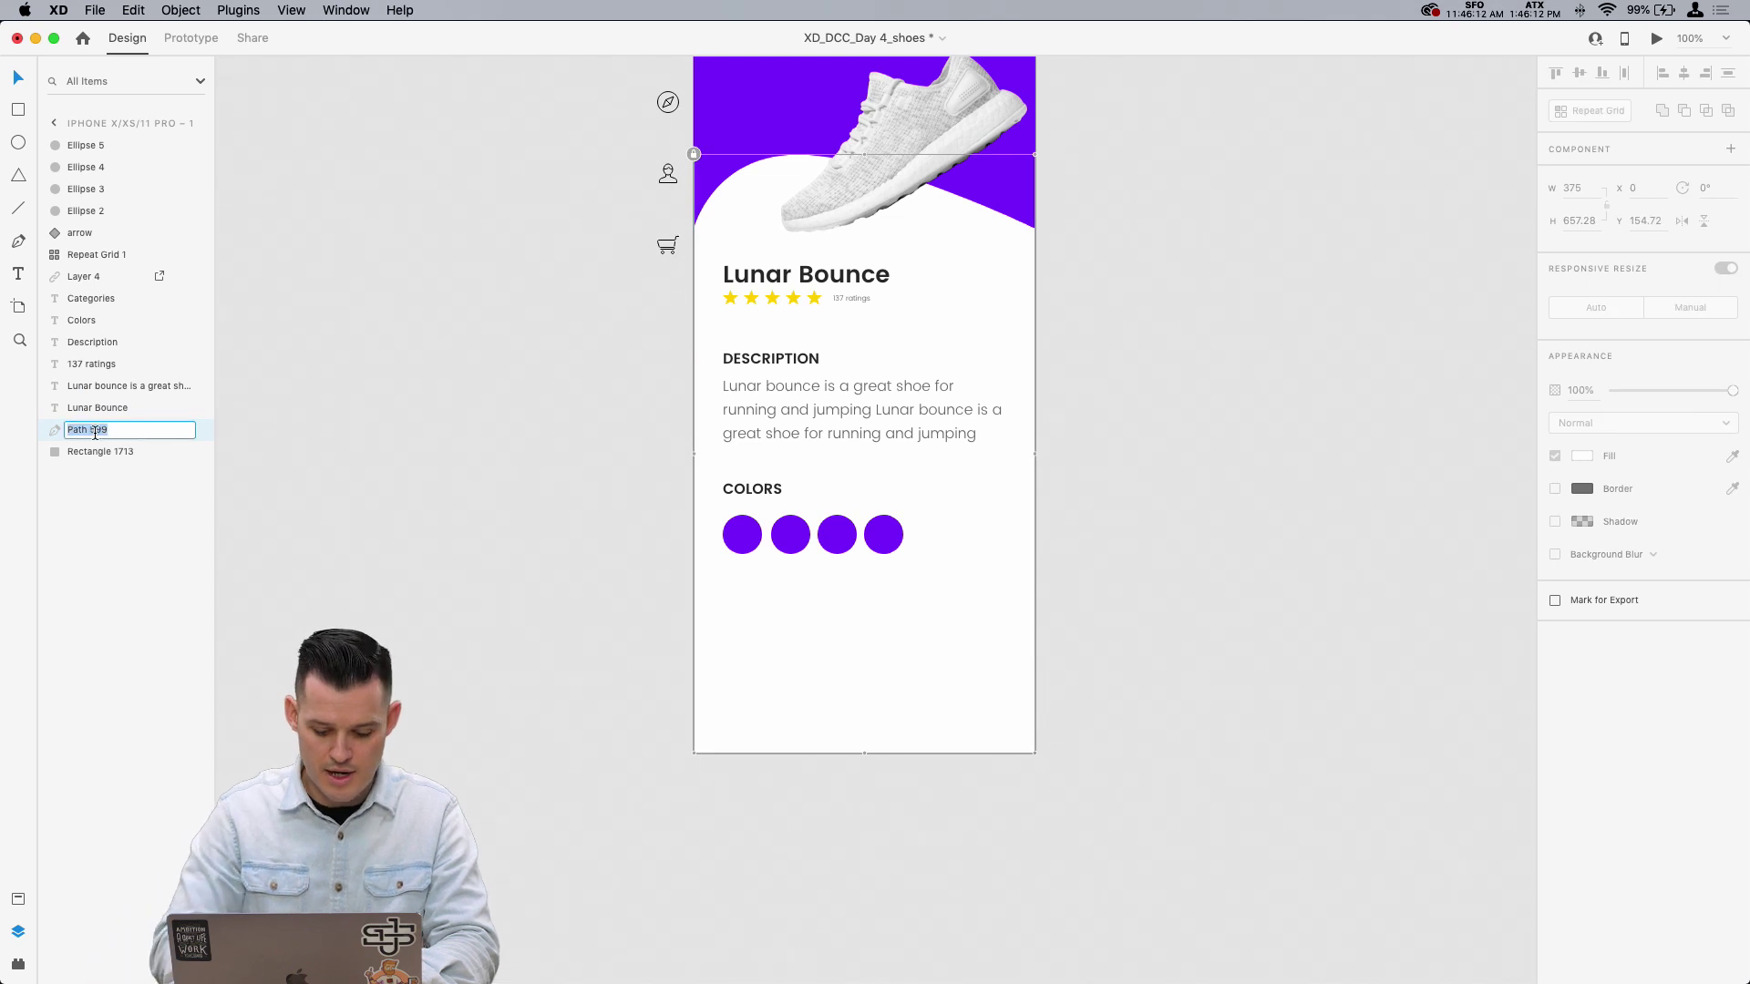
type("bg")
key("Return")
left_click(638, 427)
scroll(592, 511, "up", 5)
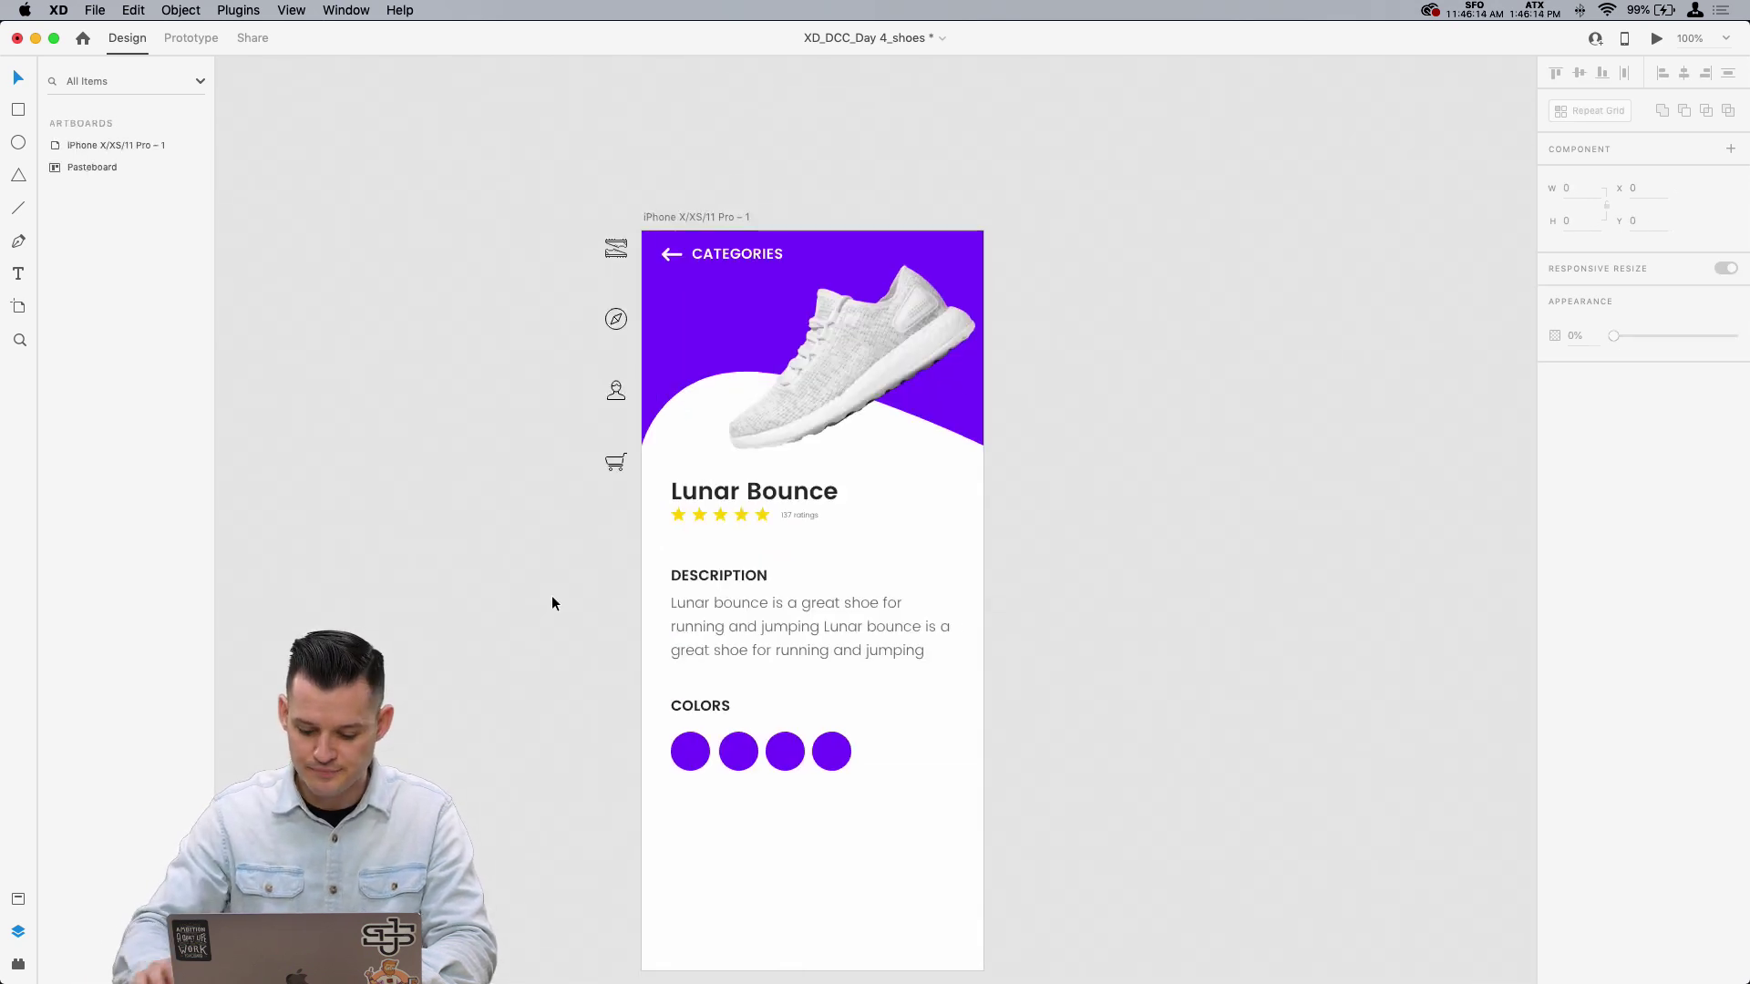
Step: Delete the three copied purple circles beside the first one under COLORS
key("super+2")
left_click_drag(618, 698, 687, 414)
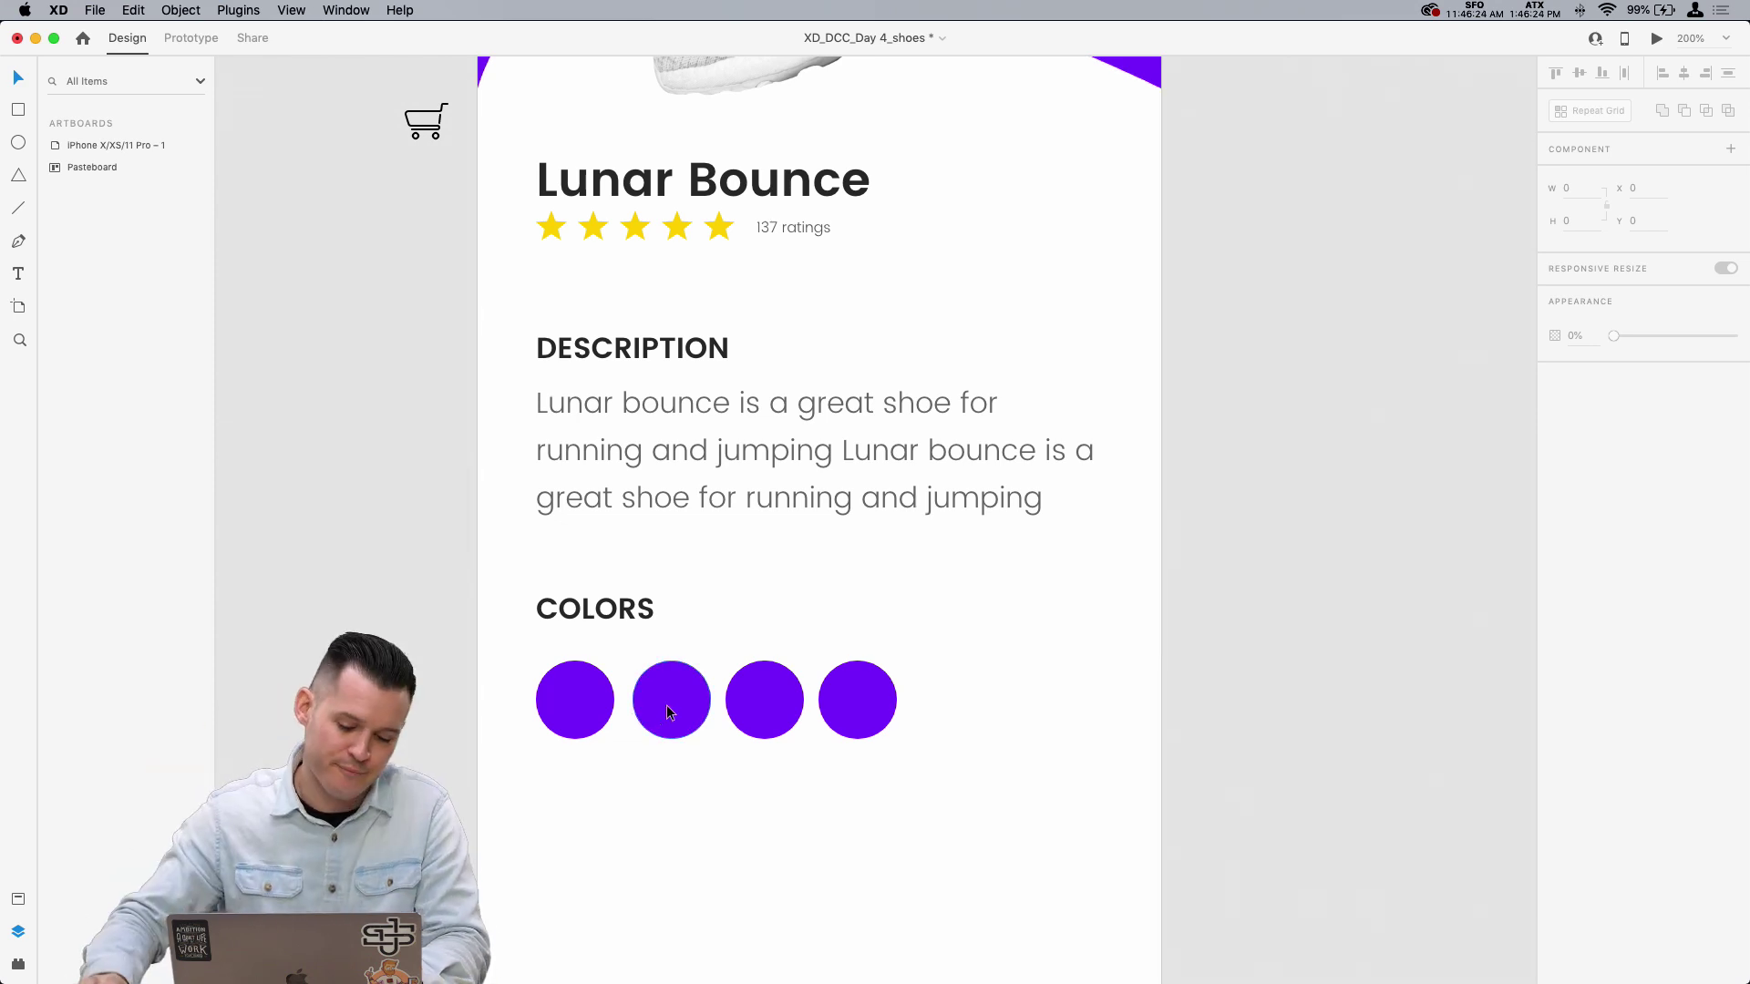
left_click(555, 700)
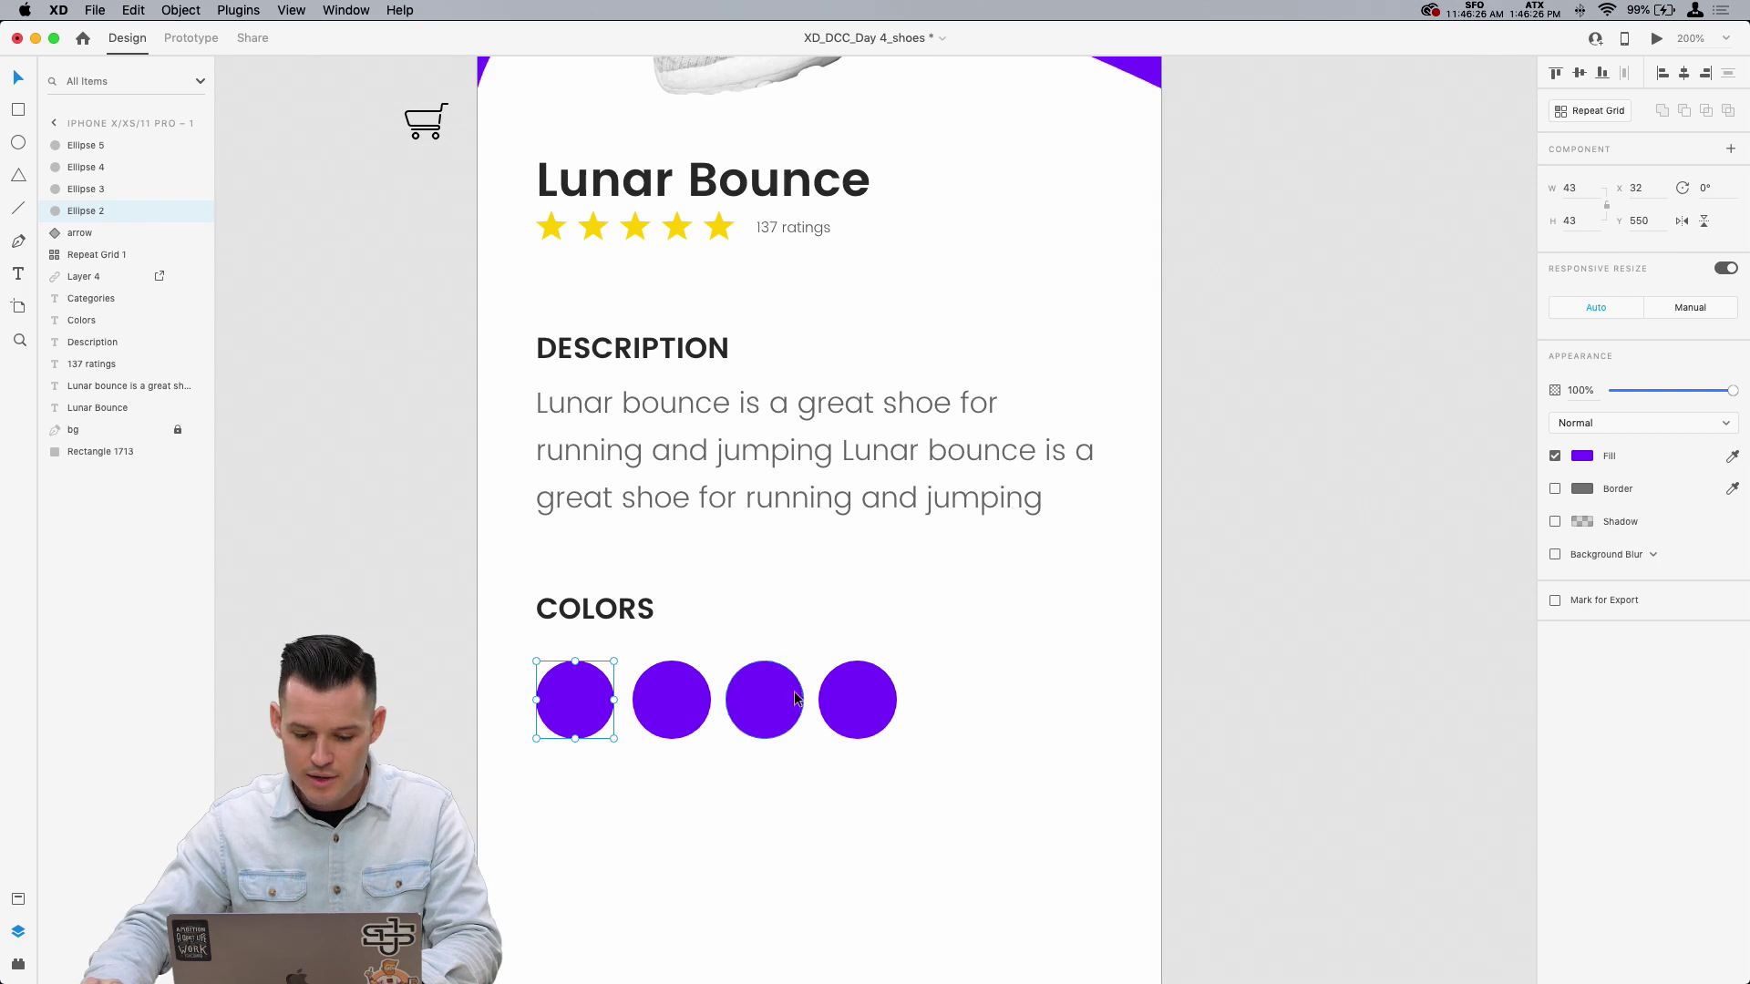
left_click(857, 699)
left_click(774, 697, "shift")
left_click(672, 699, "shift")
key("Delete")
Step: Give the purple circle under COLORS a light gray border
left_click(587, 700)
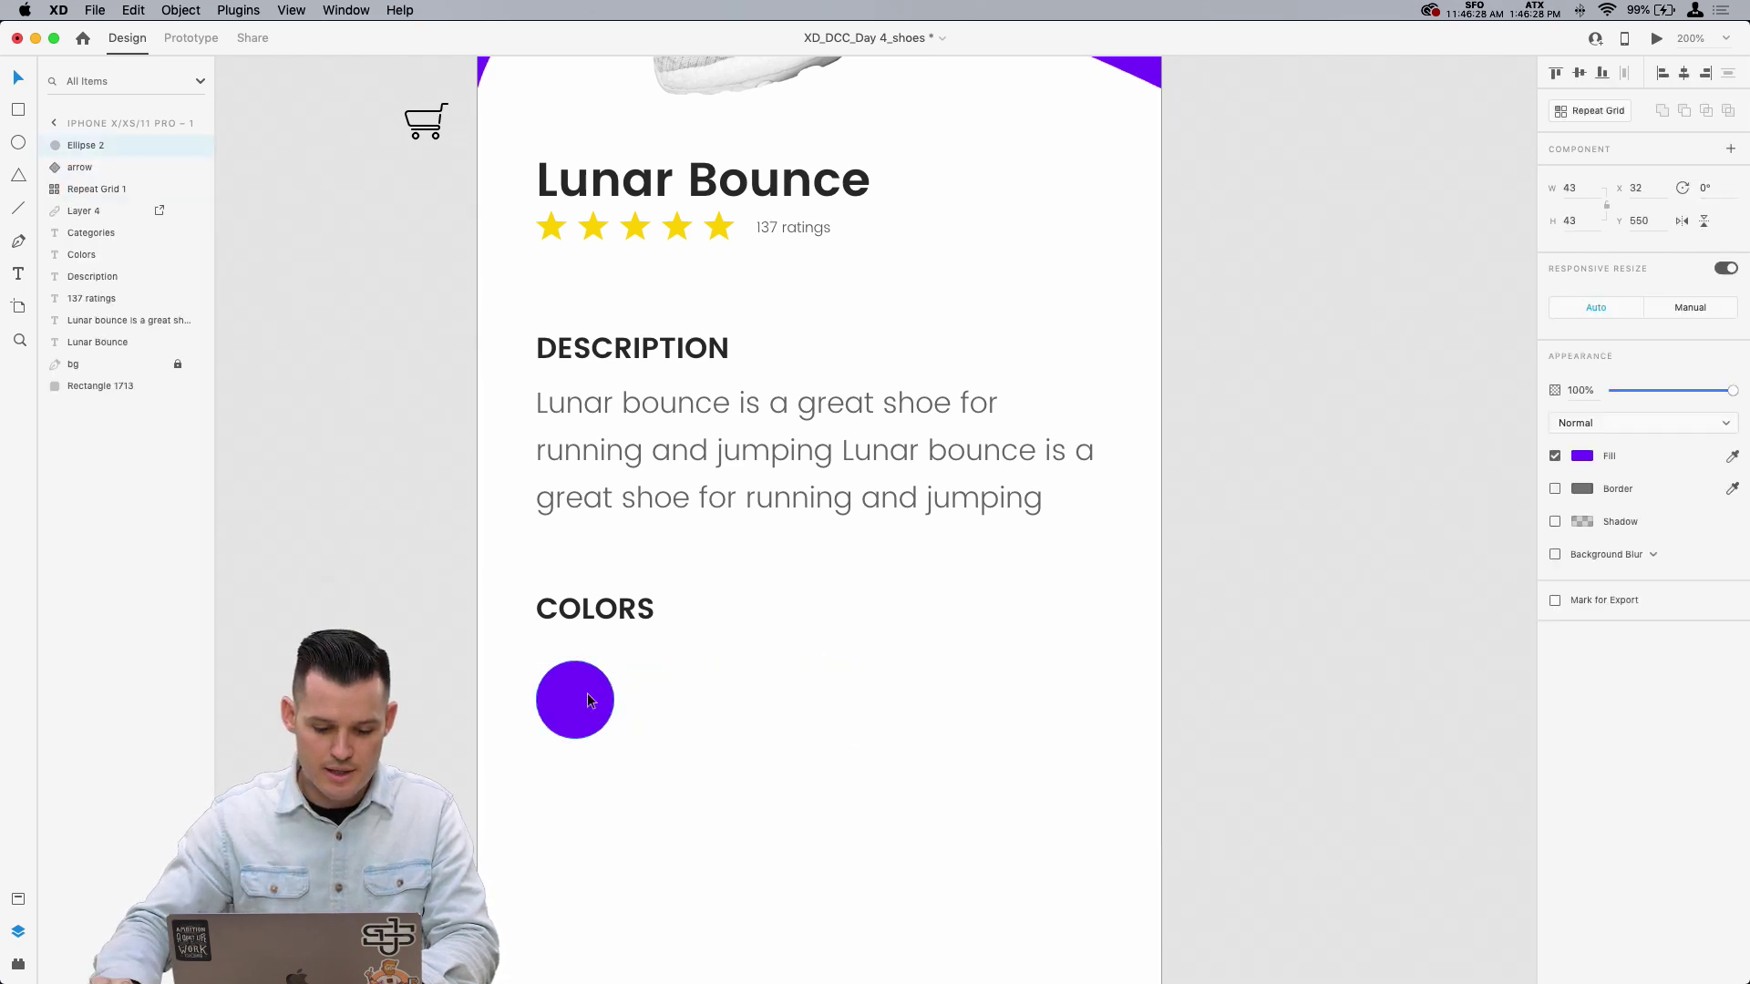
left_click(1555, 488)
left_click(1582, 488)
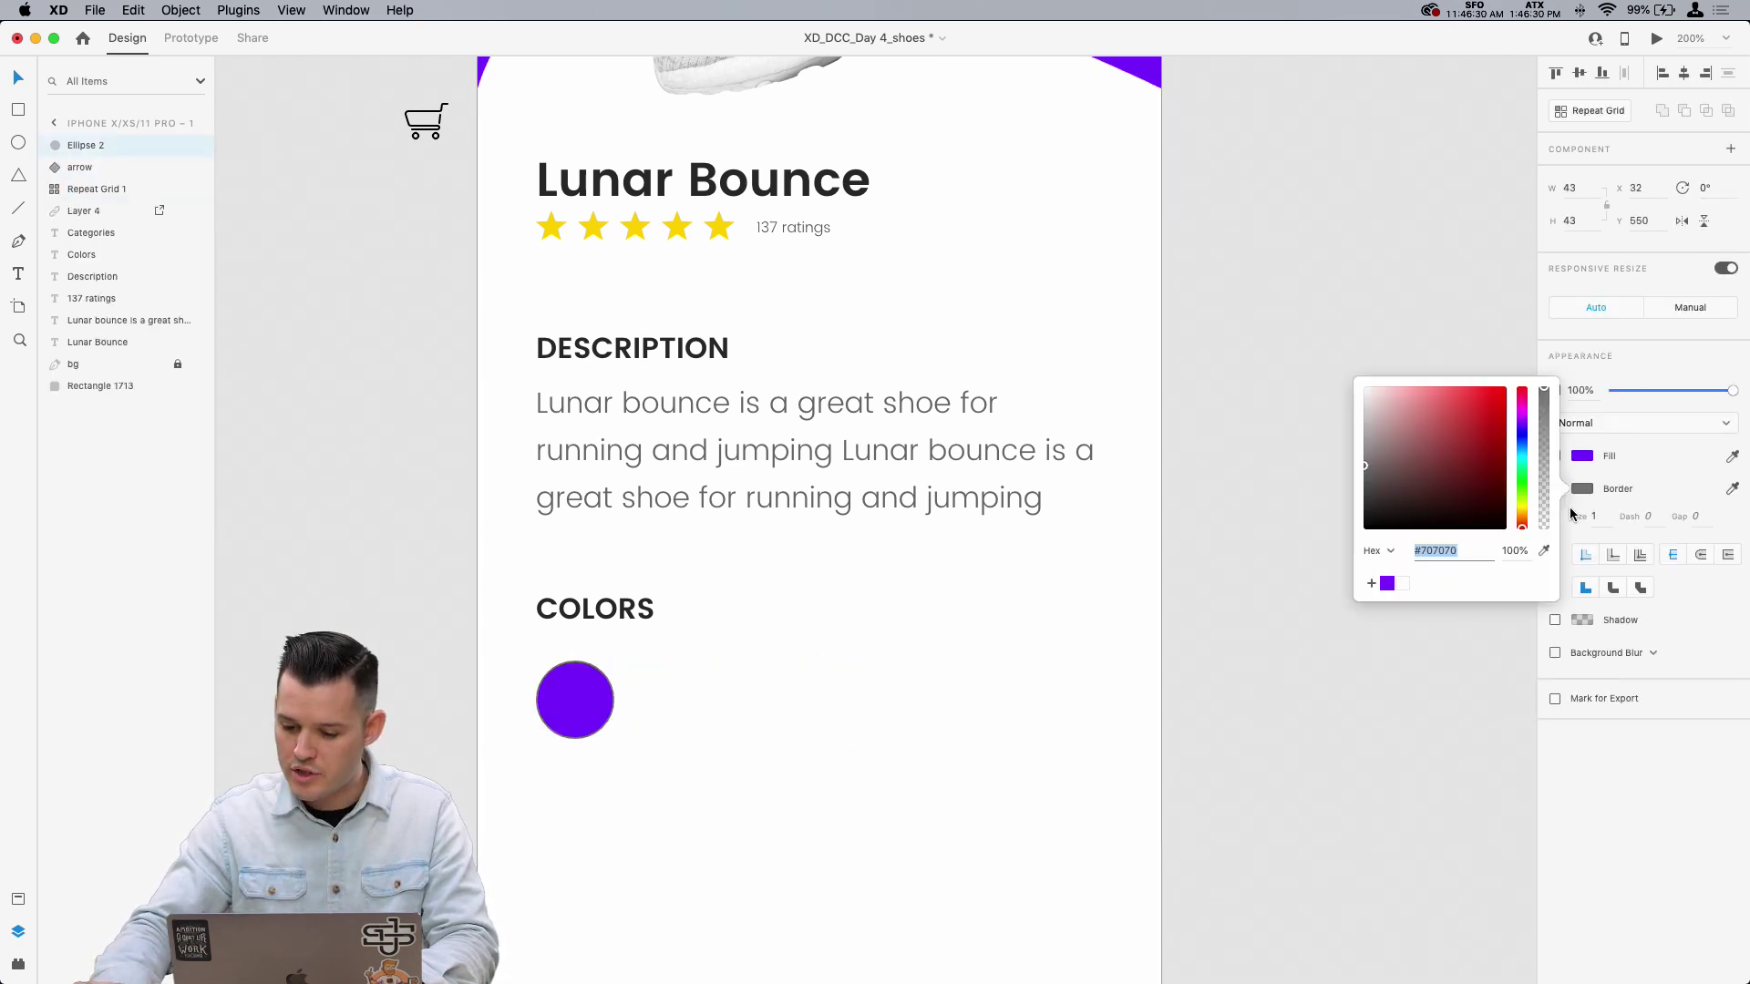
left_click(1622, 787)
Step: Add a shadow to the purple circle with X 2, Y 4 and blur 8, and fine-tune the shadow's opacity
left_click(1555, 622)
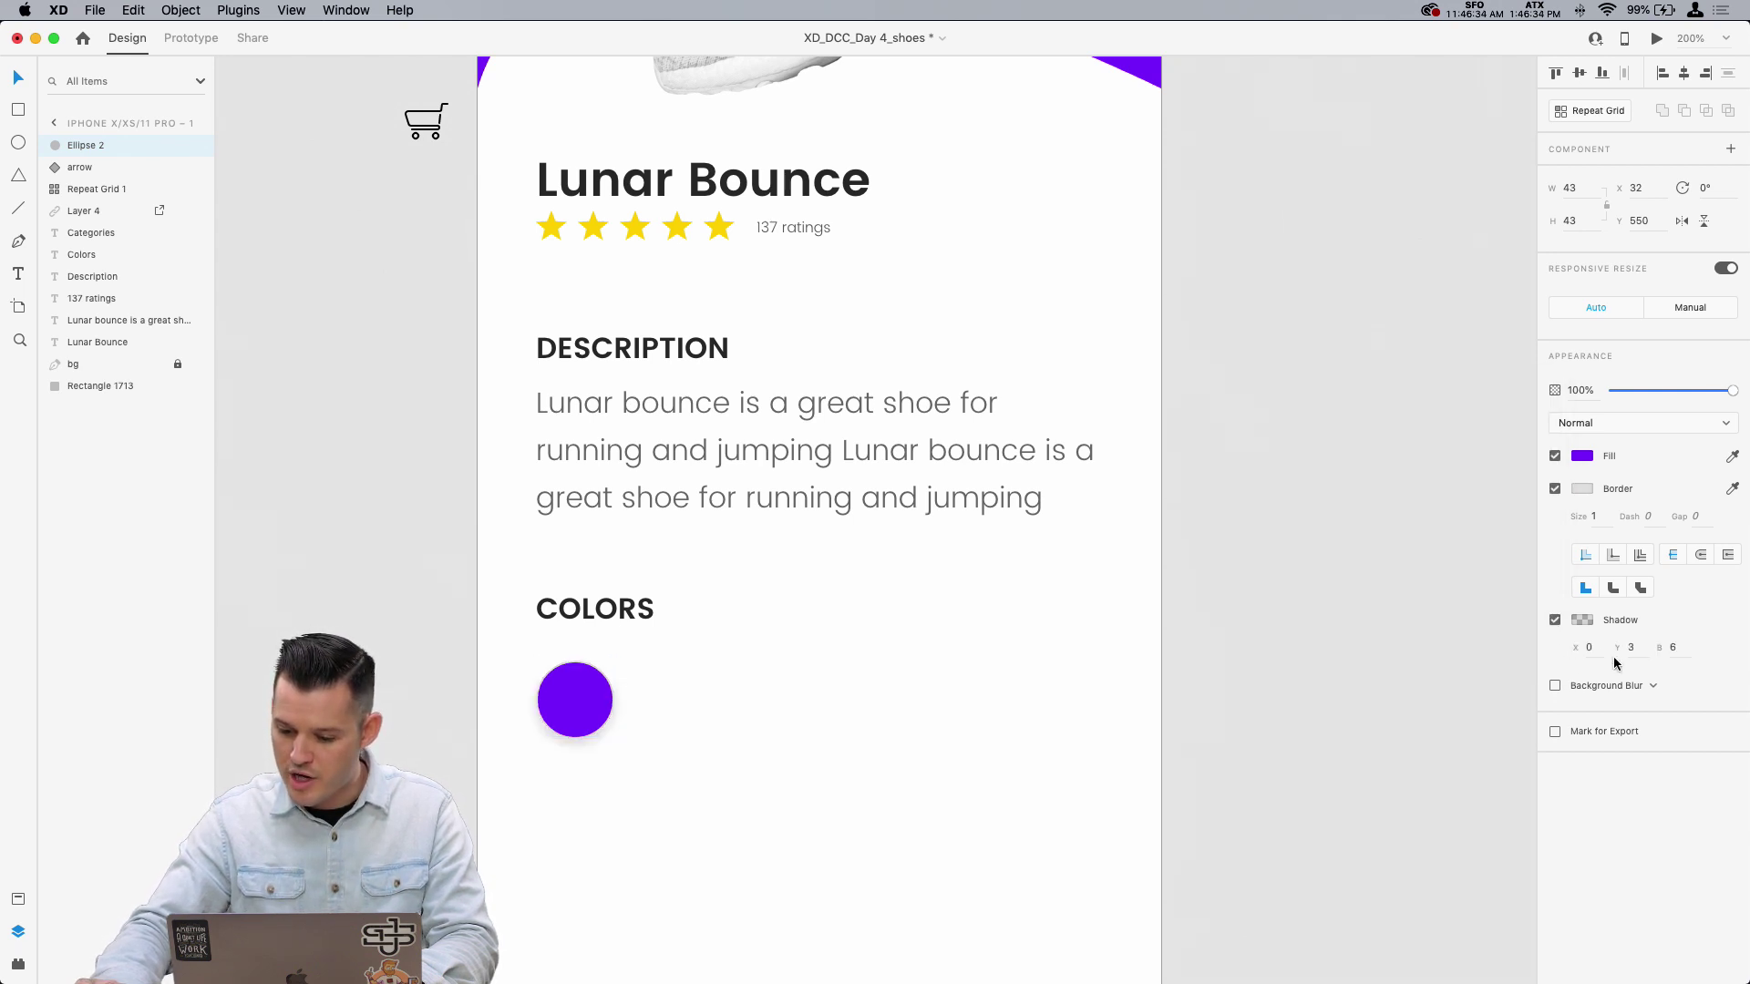
left_click(1588, 648)
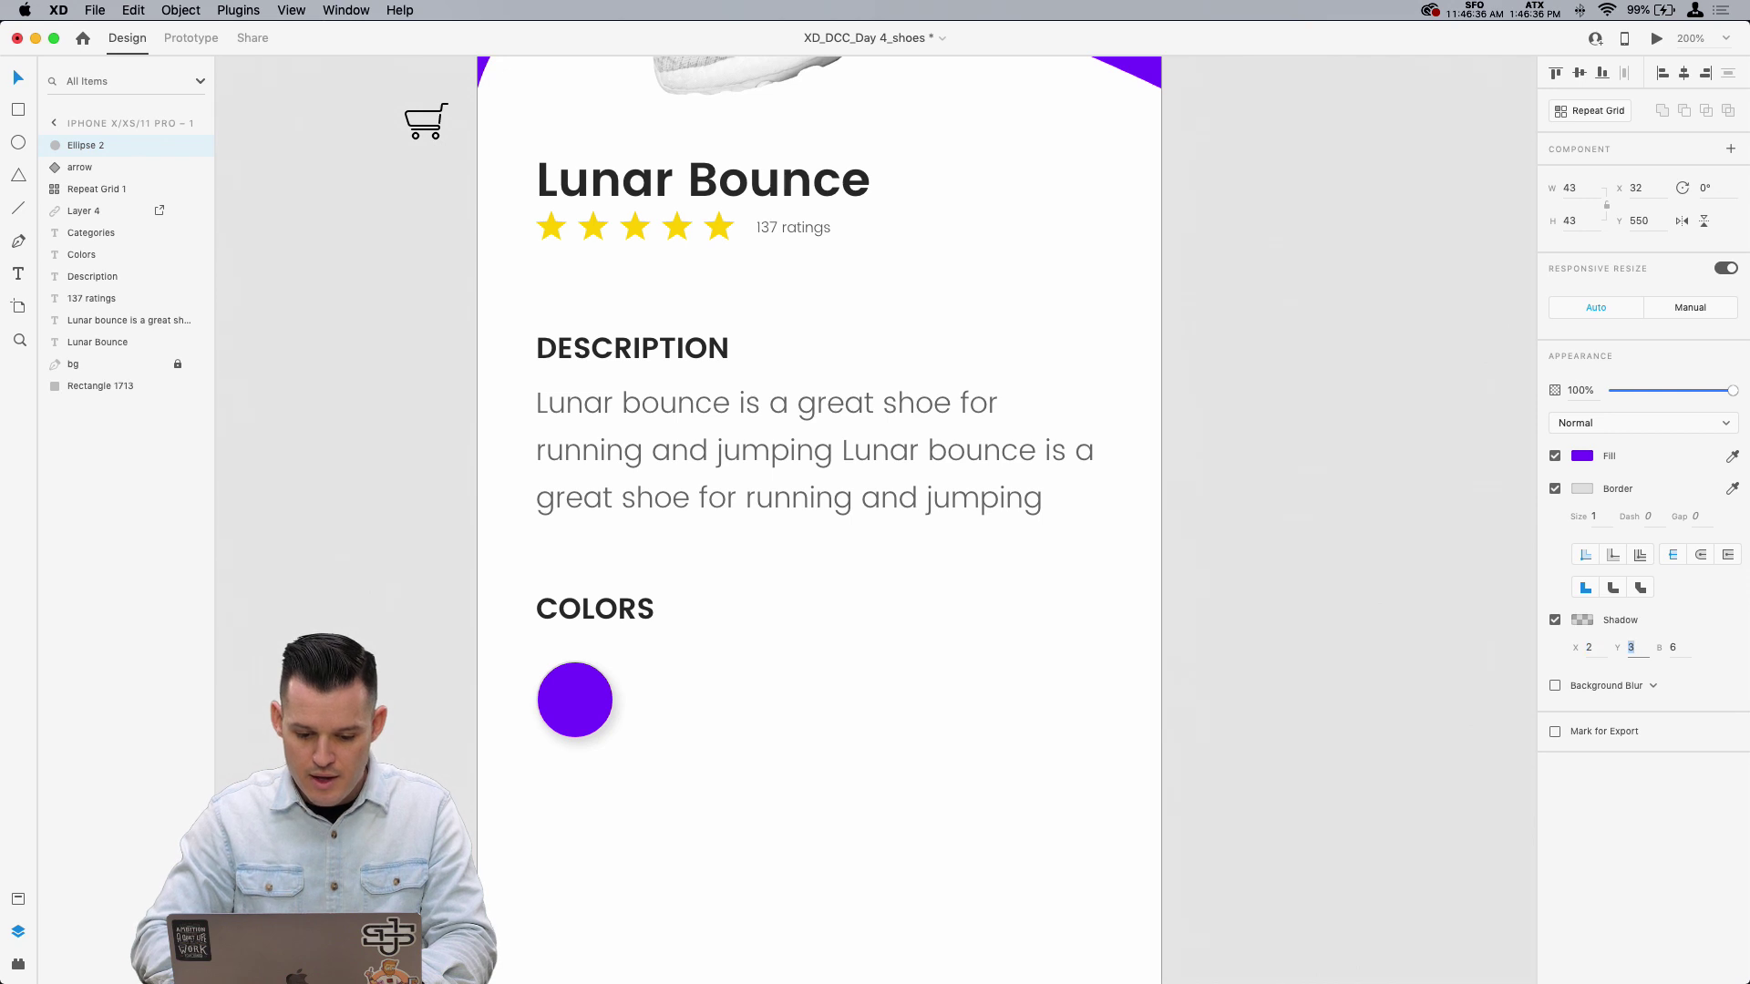
key("Up")
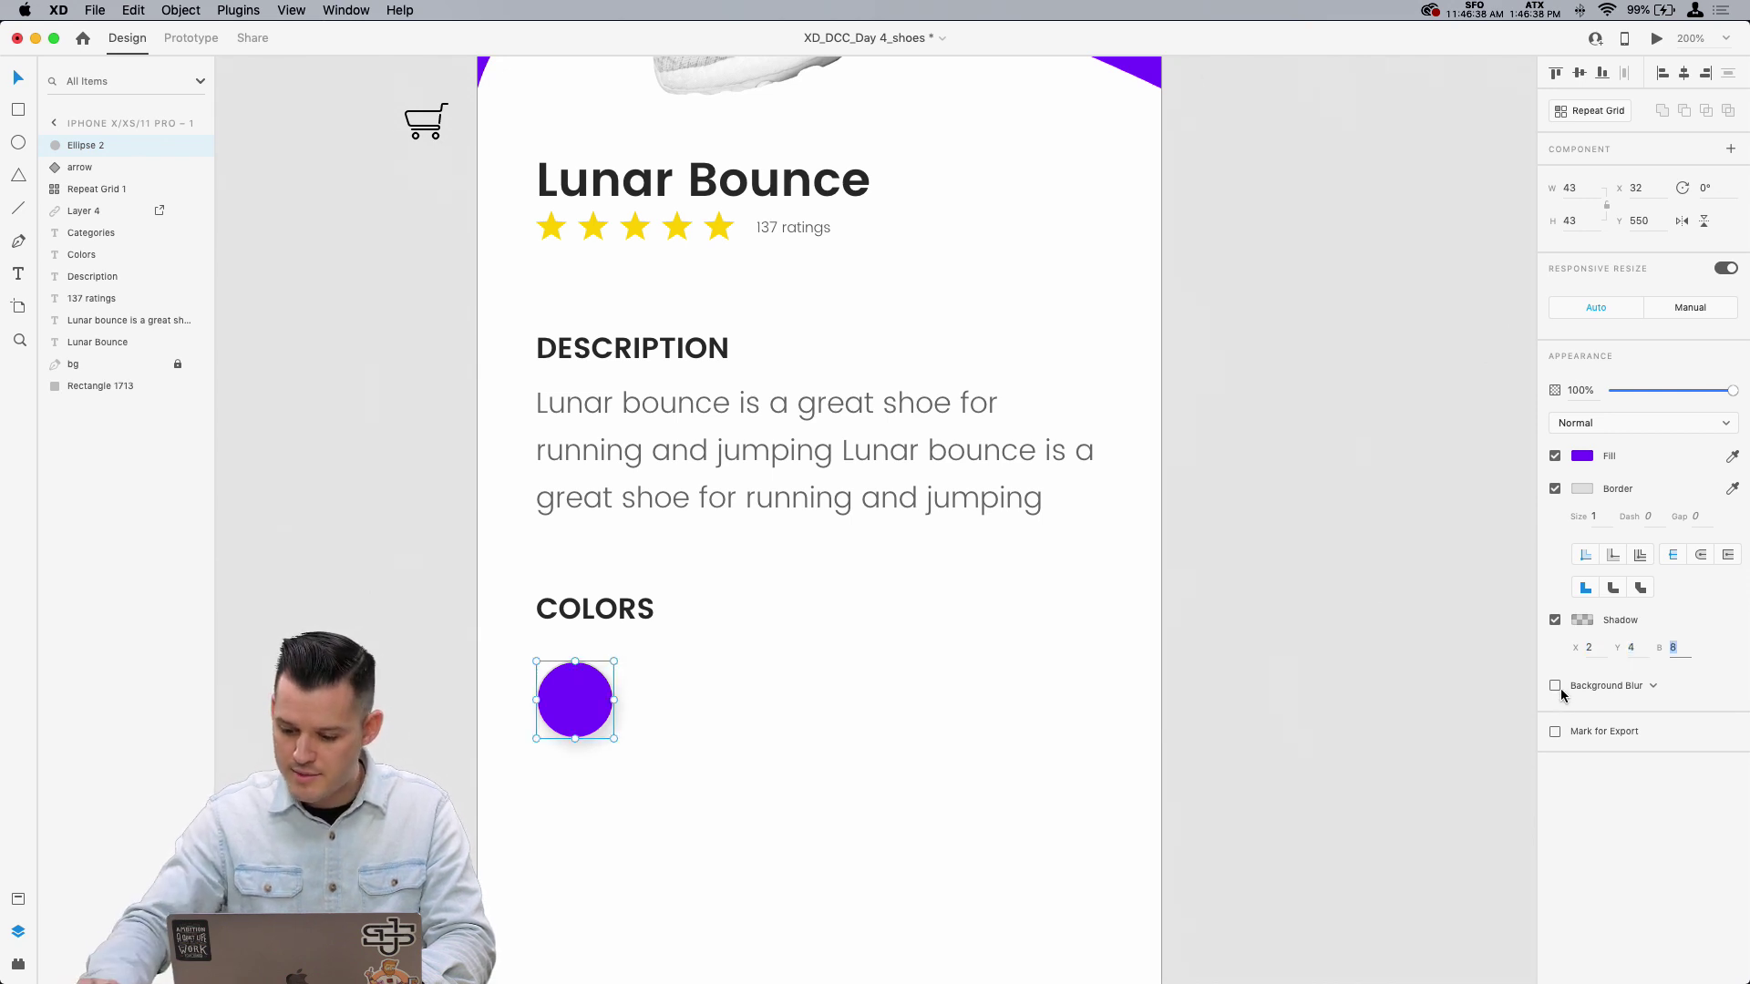
left_click(1583, 623)
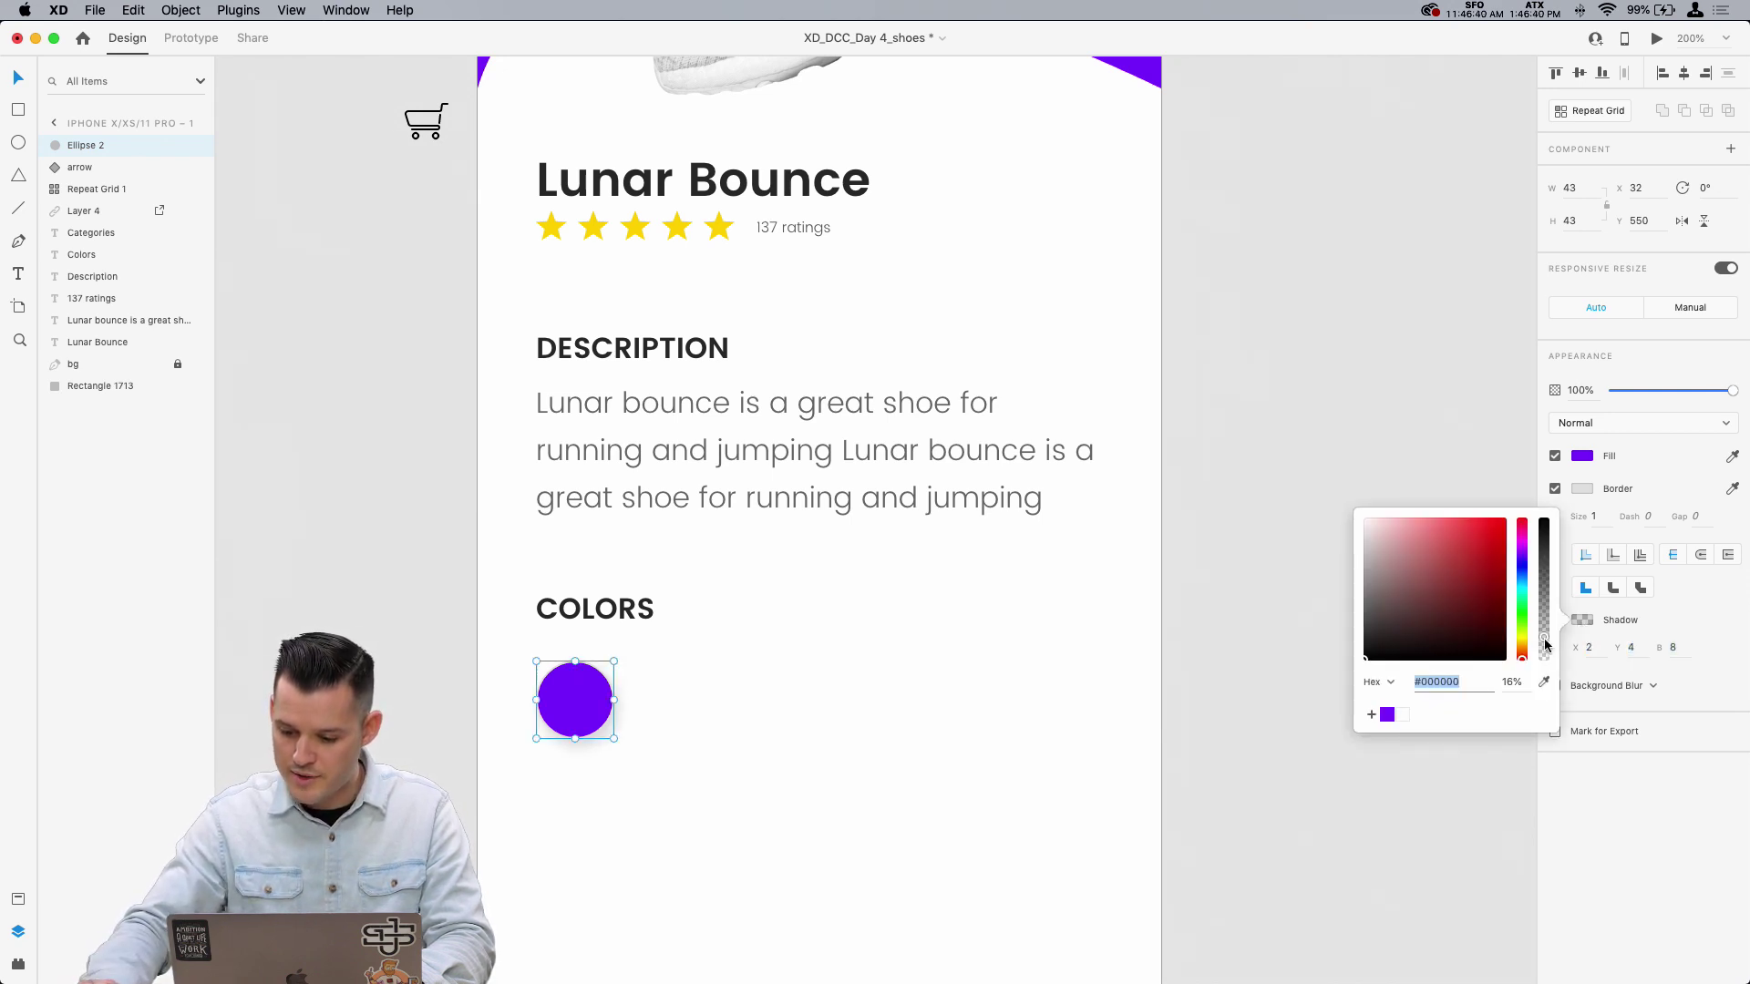
left_click_drag(1545, 644, 1546, 647)
left_click(1085, 807)
Step: Turn the purple circle into a component and place three copies of it in an evenly spaced row under COLORS
left_click(594, 706)
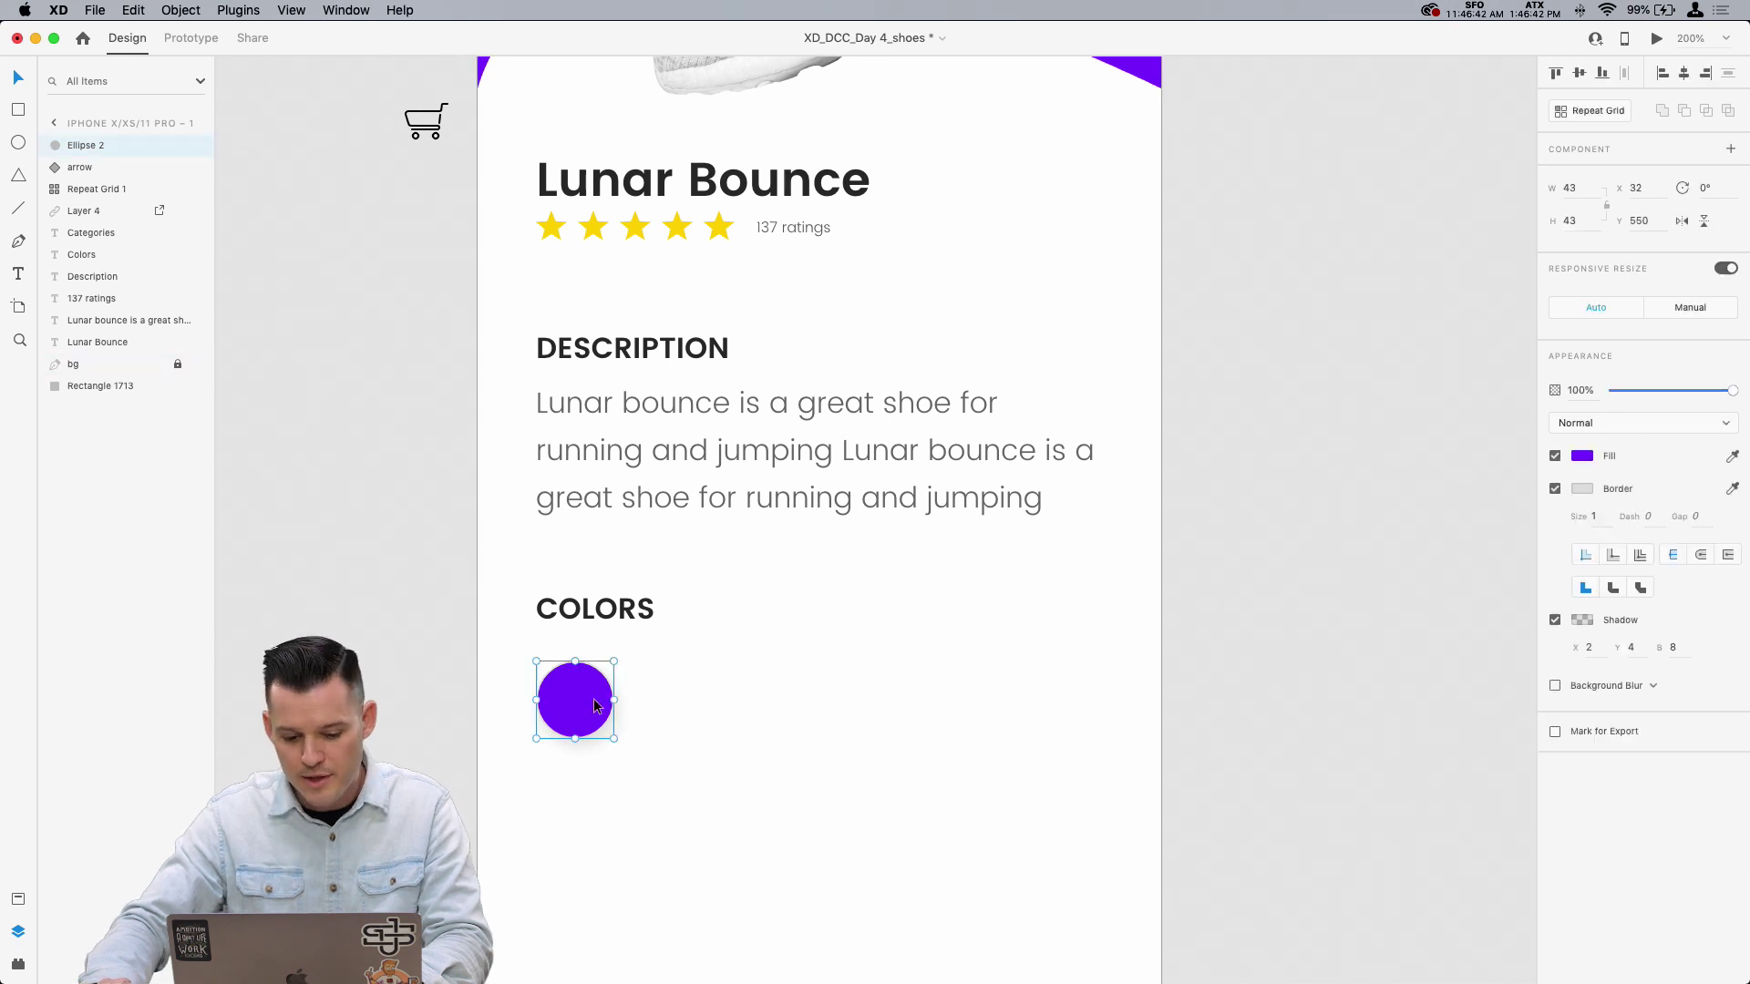
key("super+k")
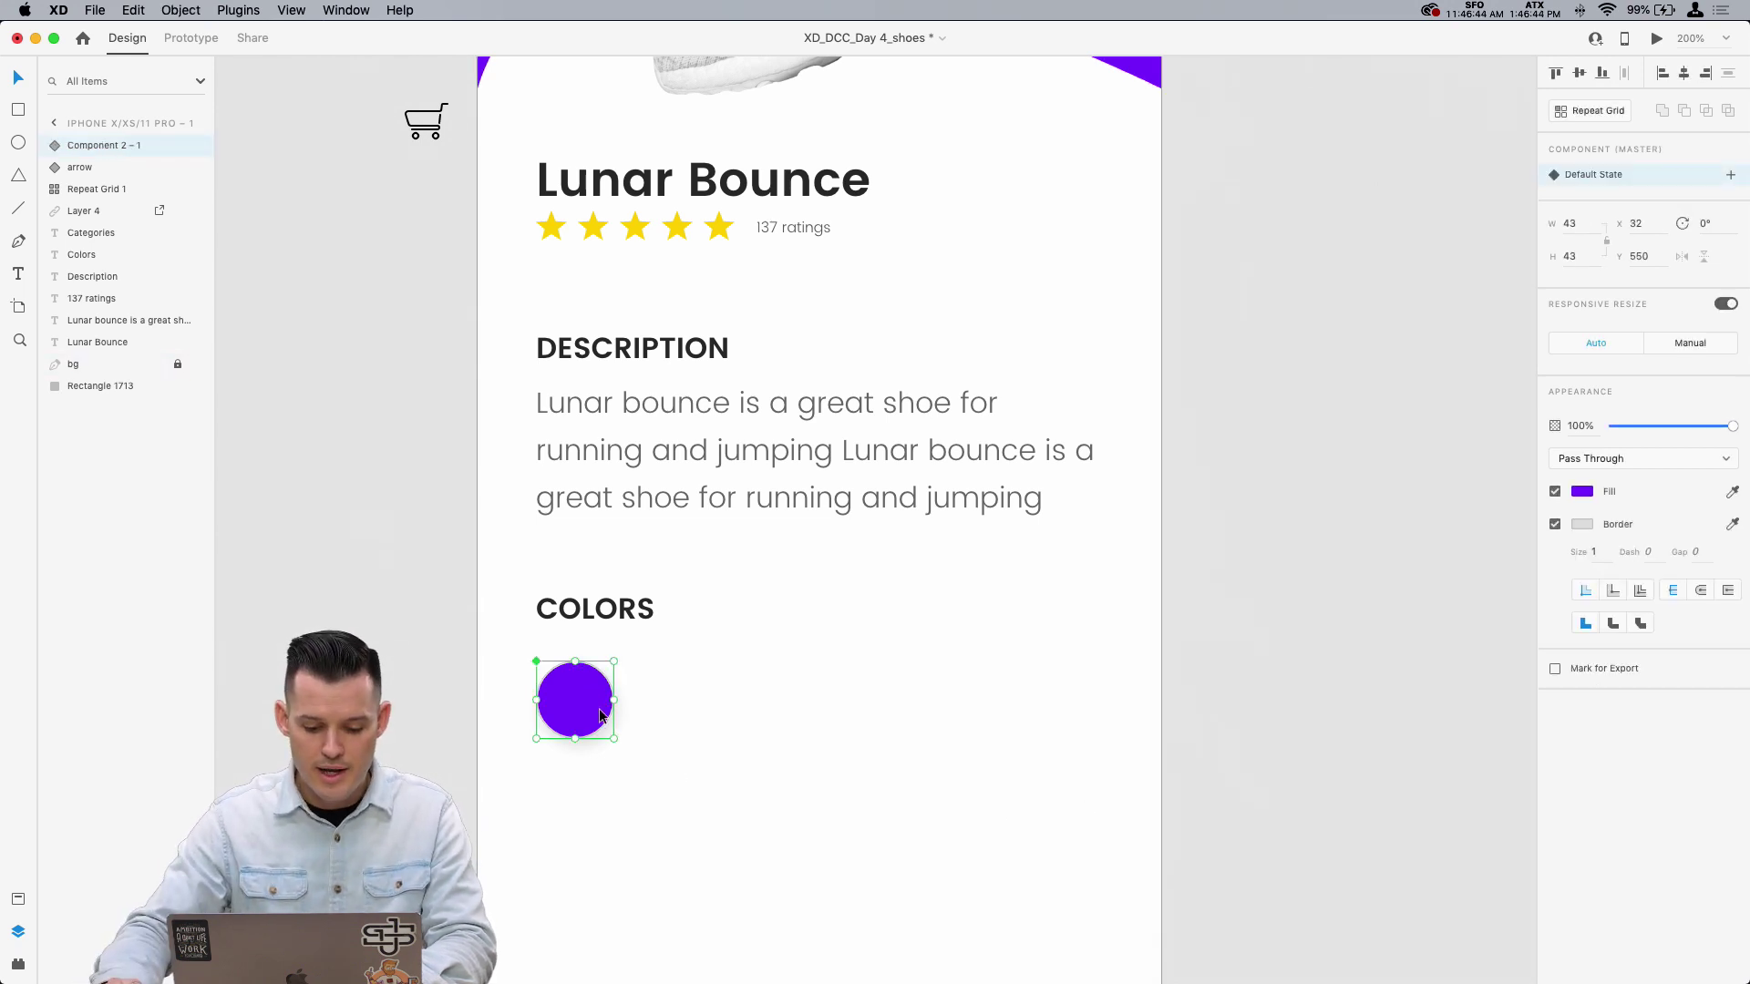
left_click_drag(600, 707, 843, 696)
key("super+z")
Step: Change the second circle's fill to blue, #004EFF
left_click(664, 700)
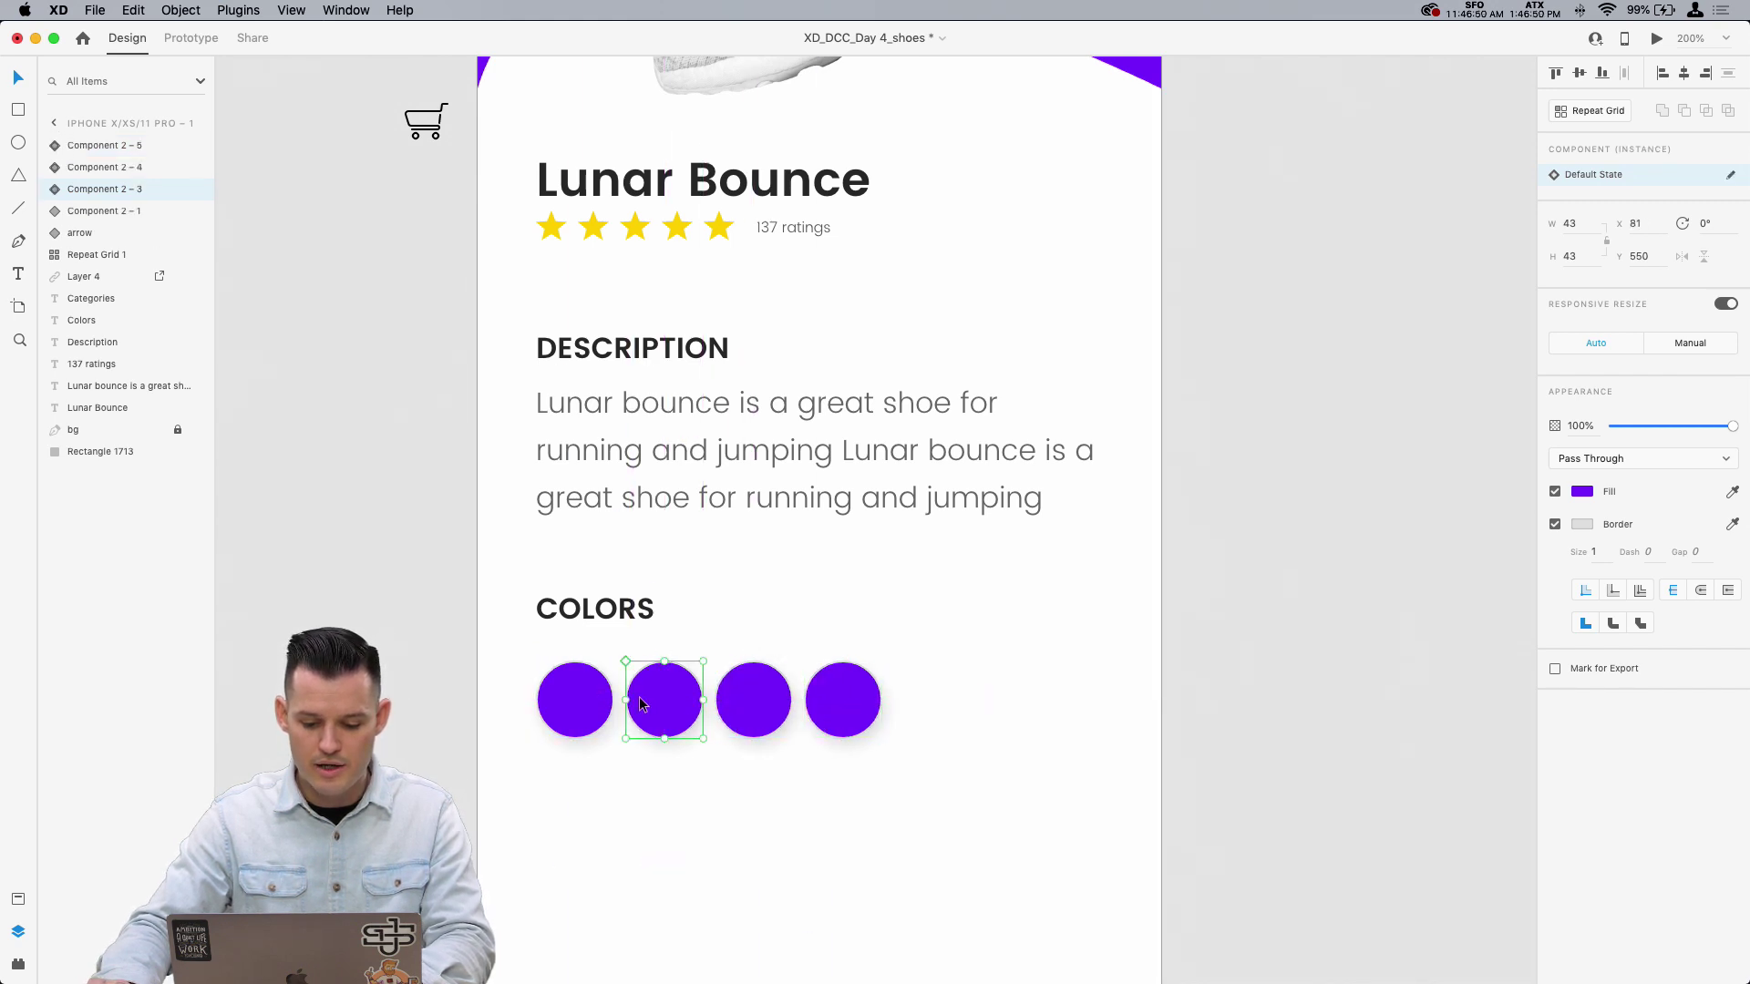
left_click(1582, 491)
left_click(1523, 456)
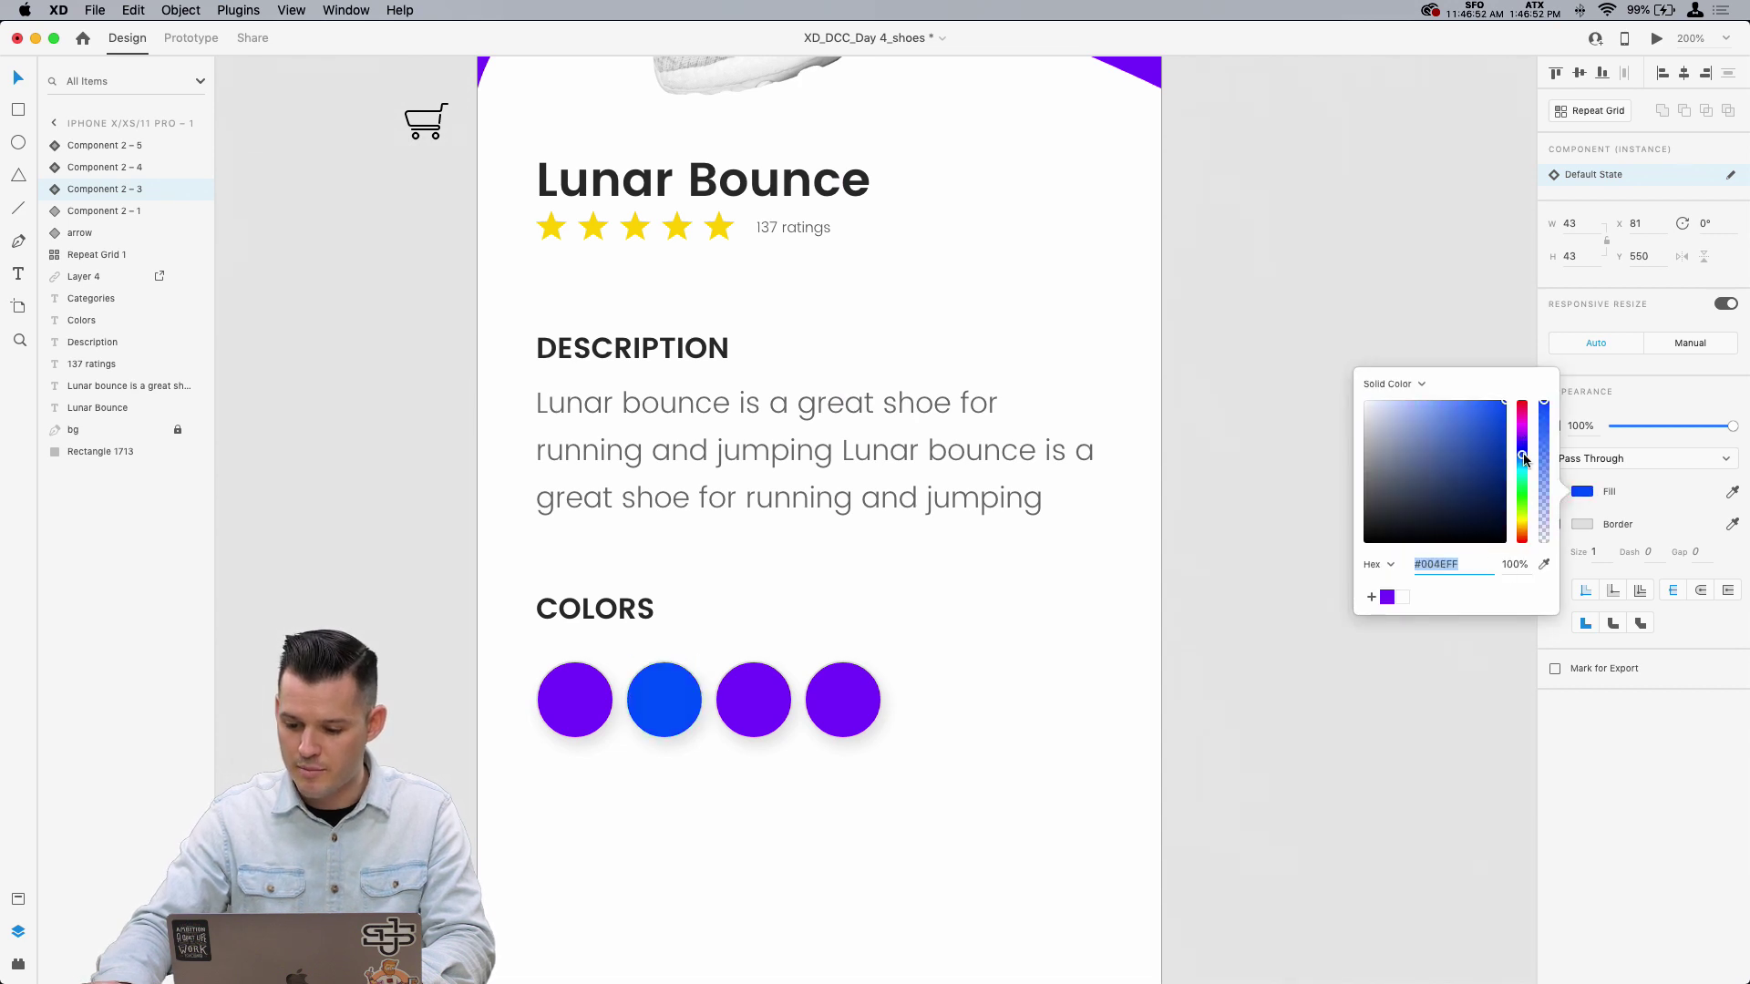
left_click(885, 683)
Step: Change the fill of the first circle, the master component, to white, #FFFFFF
left_click(572, 696)
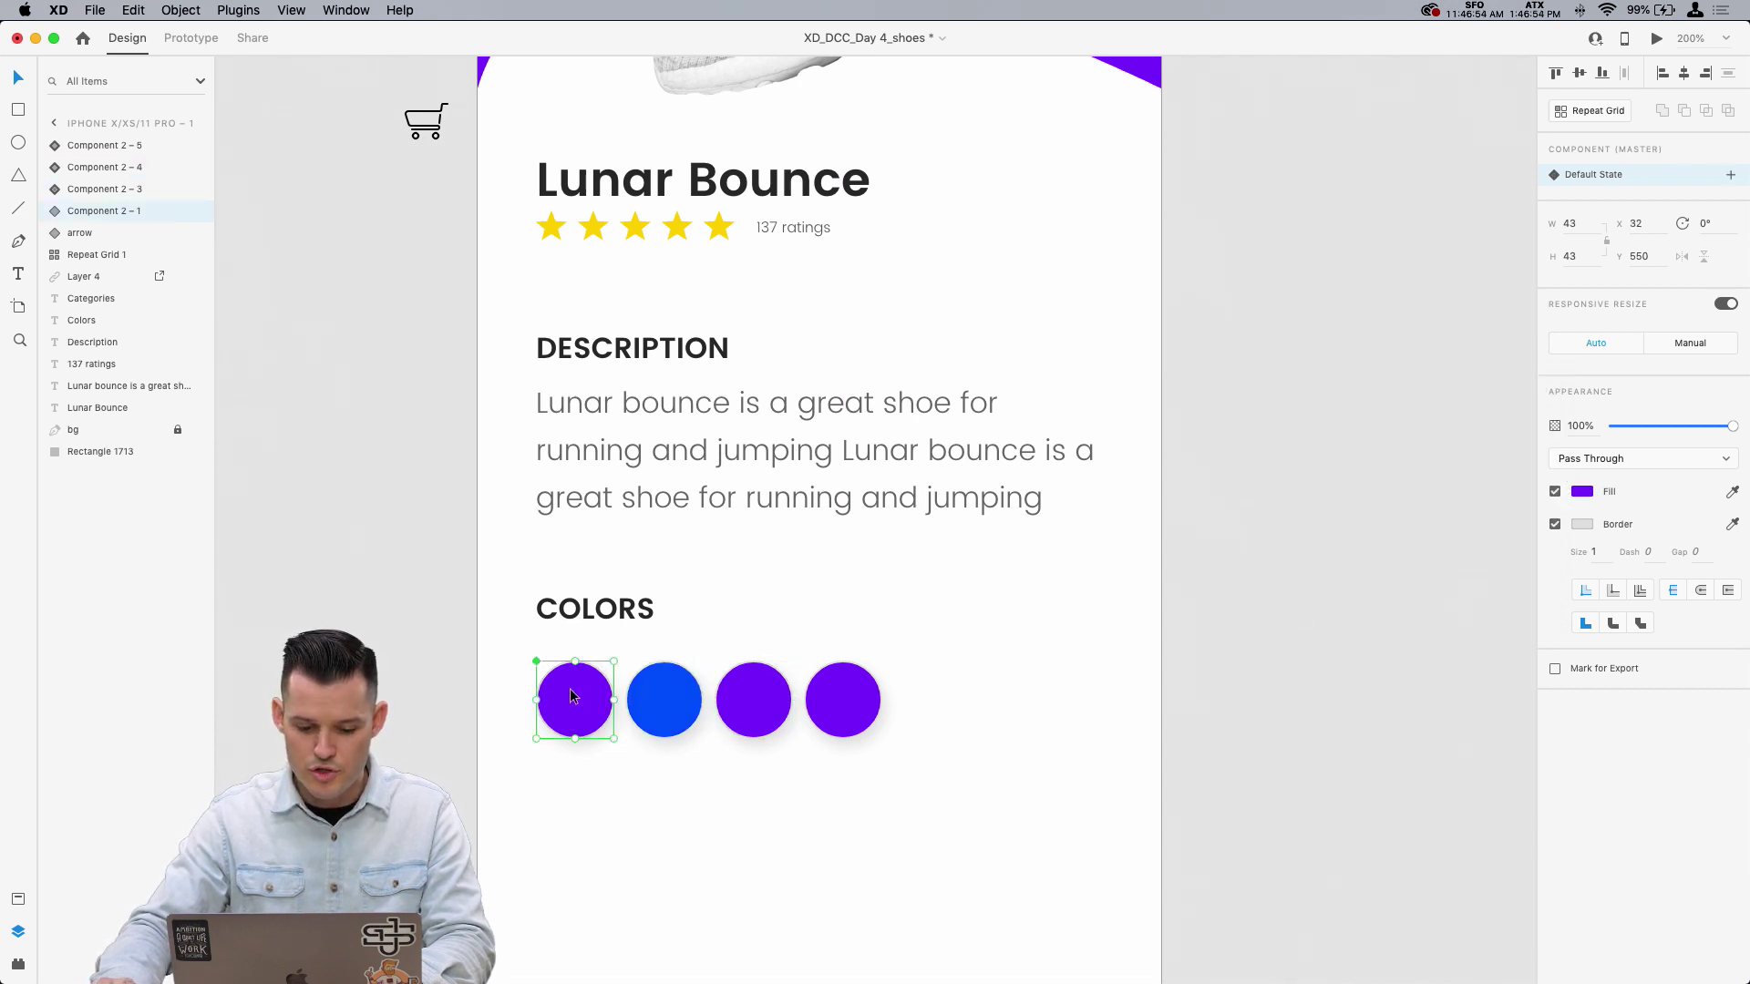
left_click(1582, 491)
left_click_drag(1418, 439, 1336, 385)
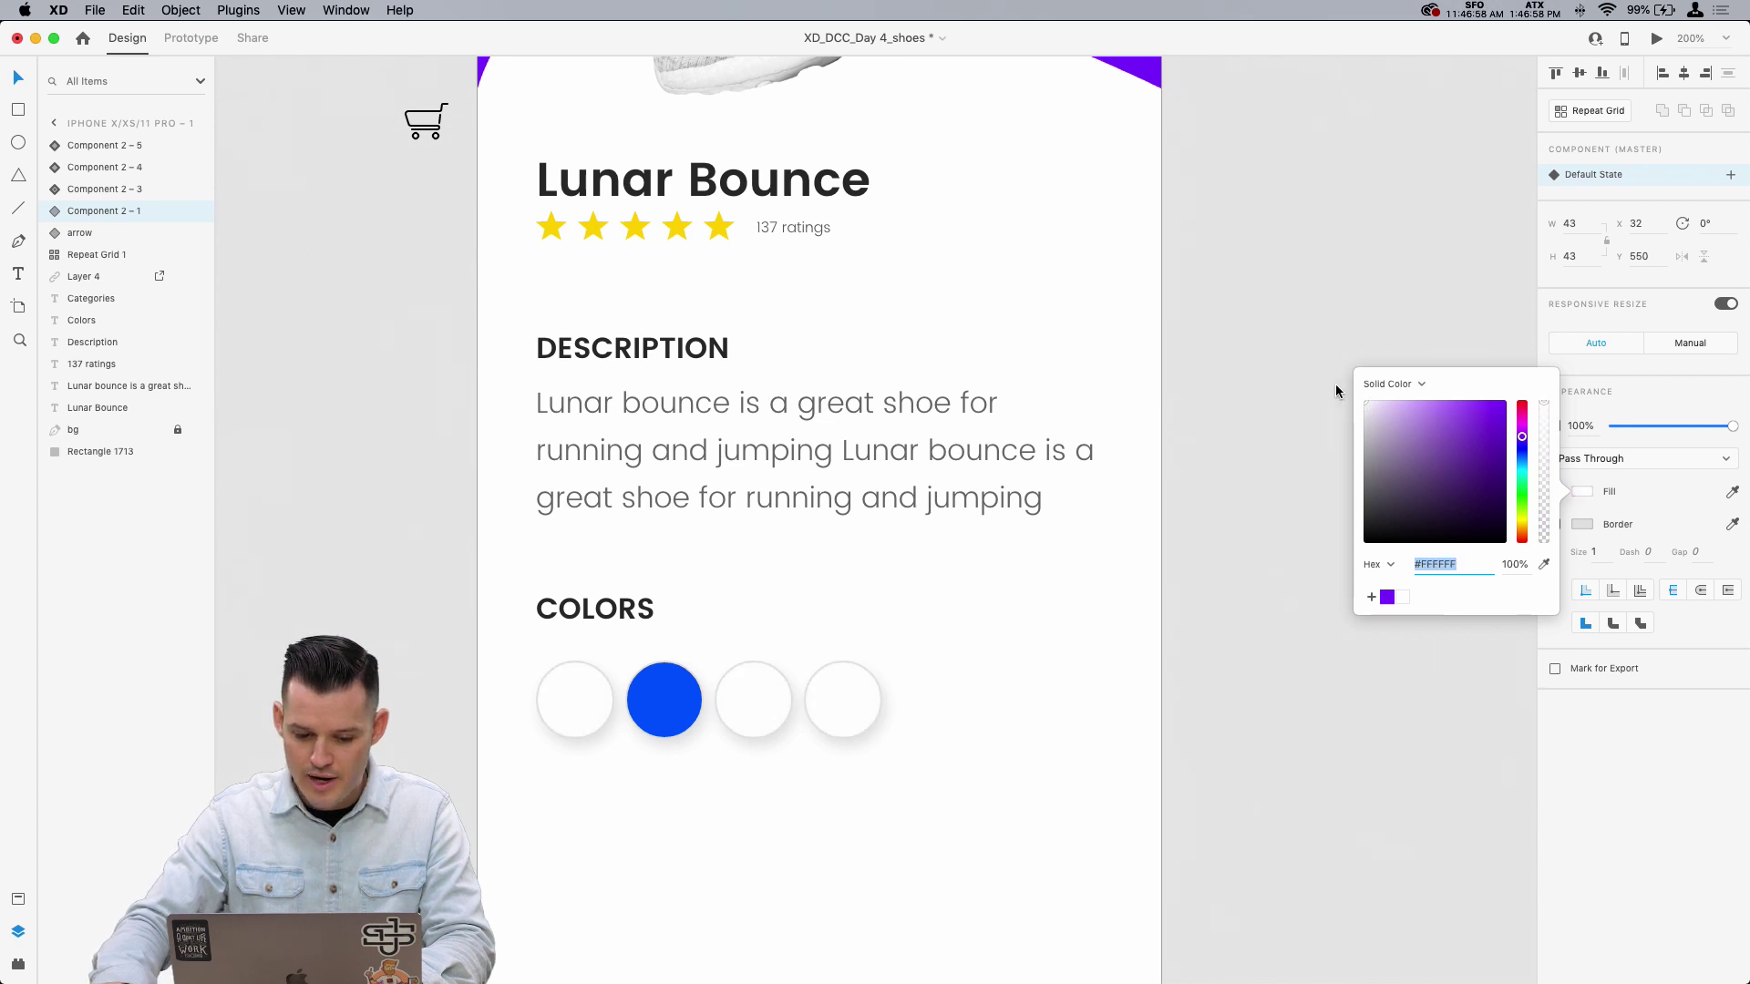
left_click(921, 718)
Step: Fill the ellipse inside the third circle's component with the saved purple, #7600FF
double_click(779, 720)
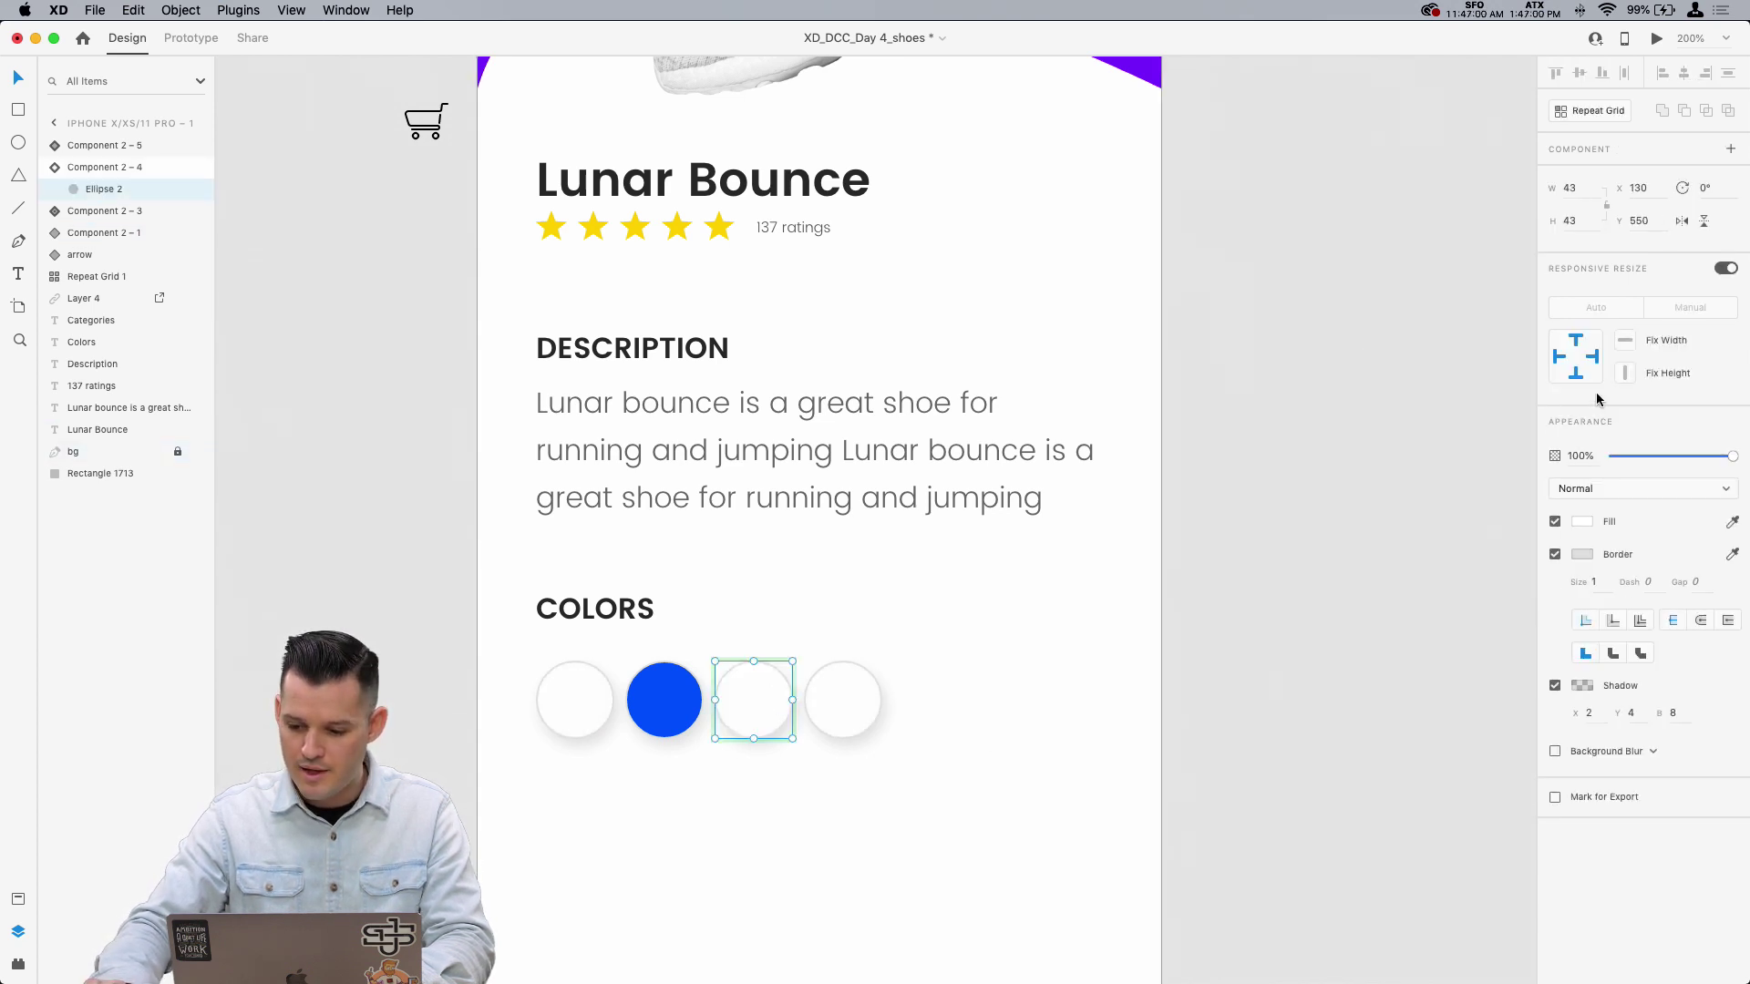
left_click(1582, 523)
left_click(1383, 627)
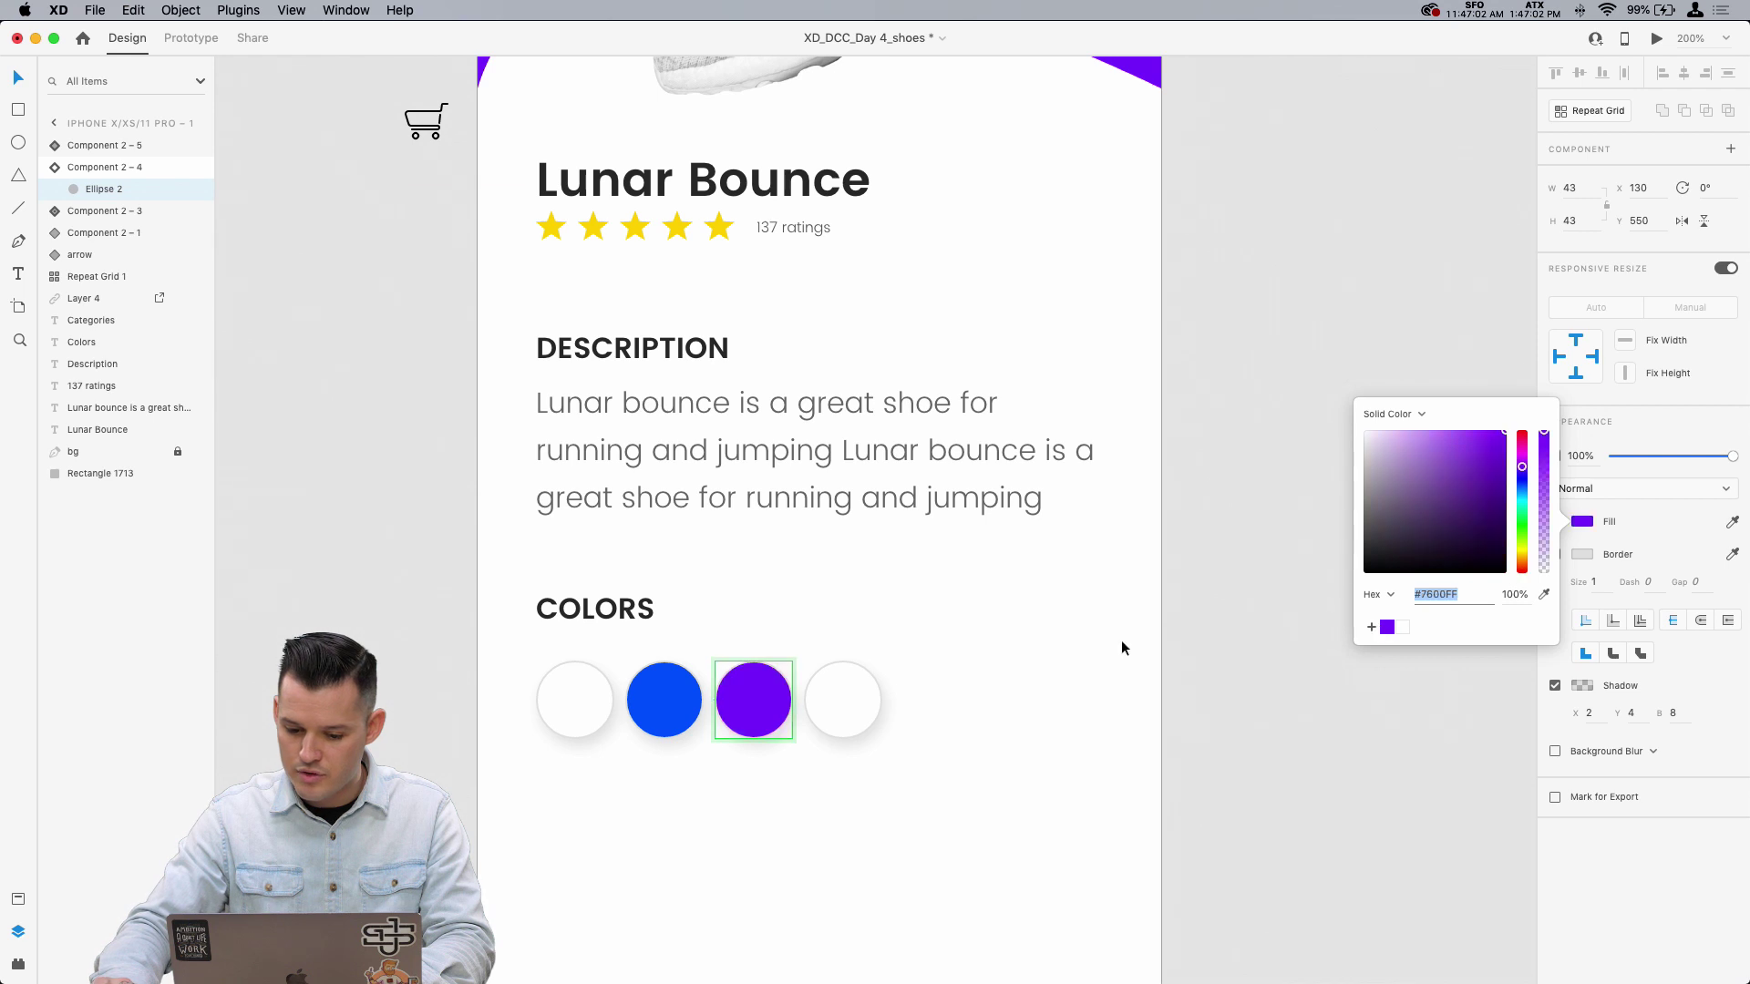
Step: Check the document assets and the Shoes Creative Cloud library for colors to use on the fourth circle
left_click(857, 702)
left_click(1581, 493)
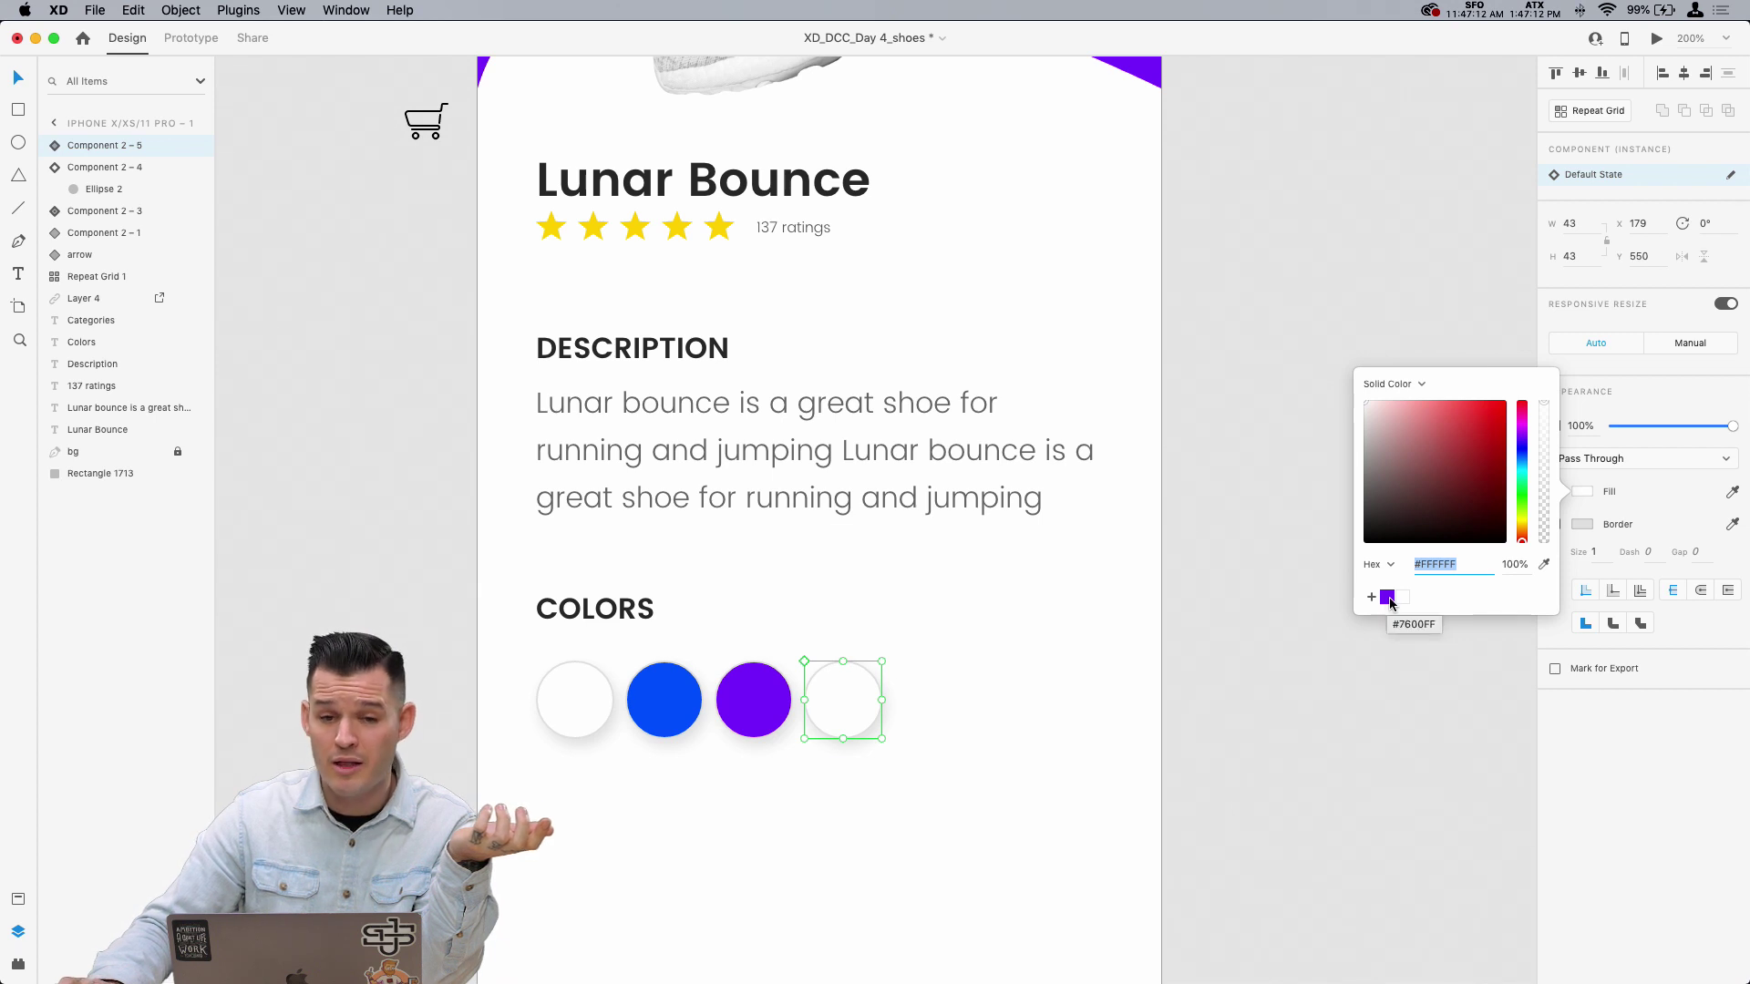
left_click(16, 899)
key("super+shift+k")
key("super+shift+l")
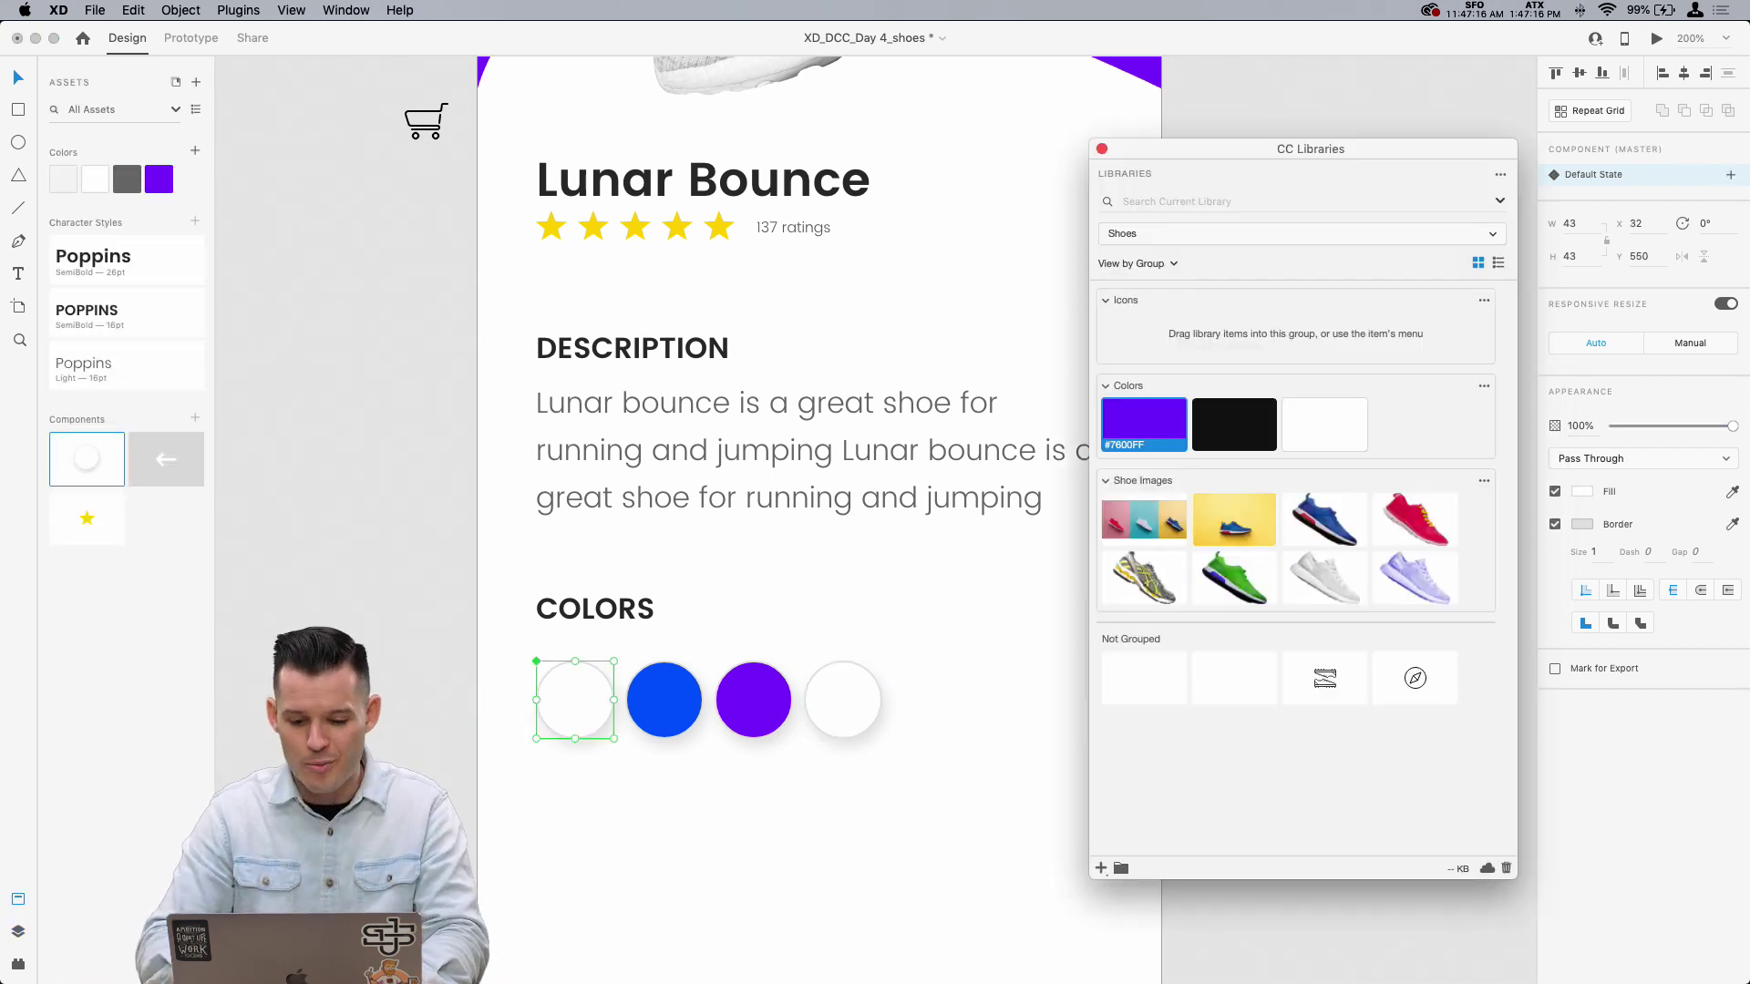
left_click(1102, 149)
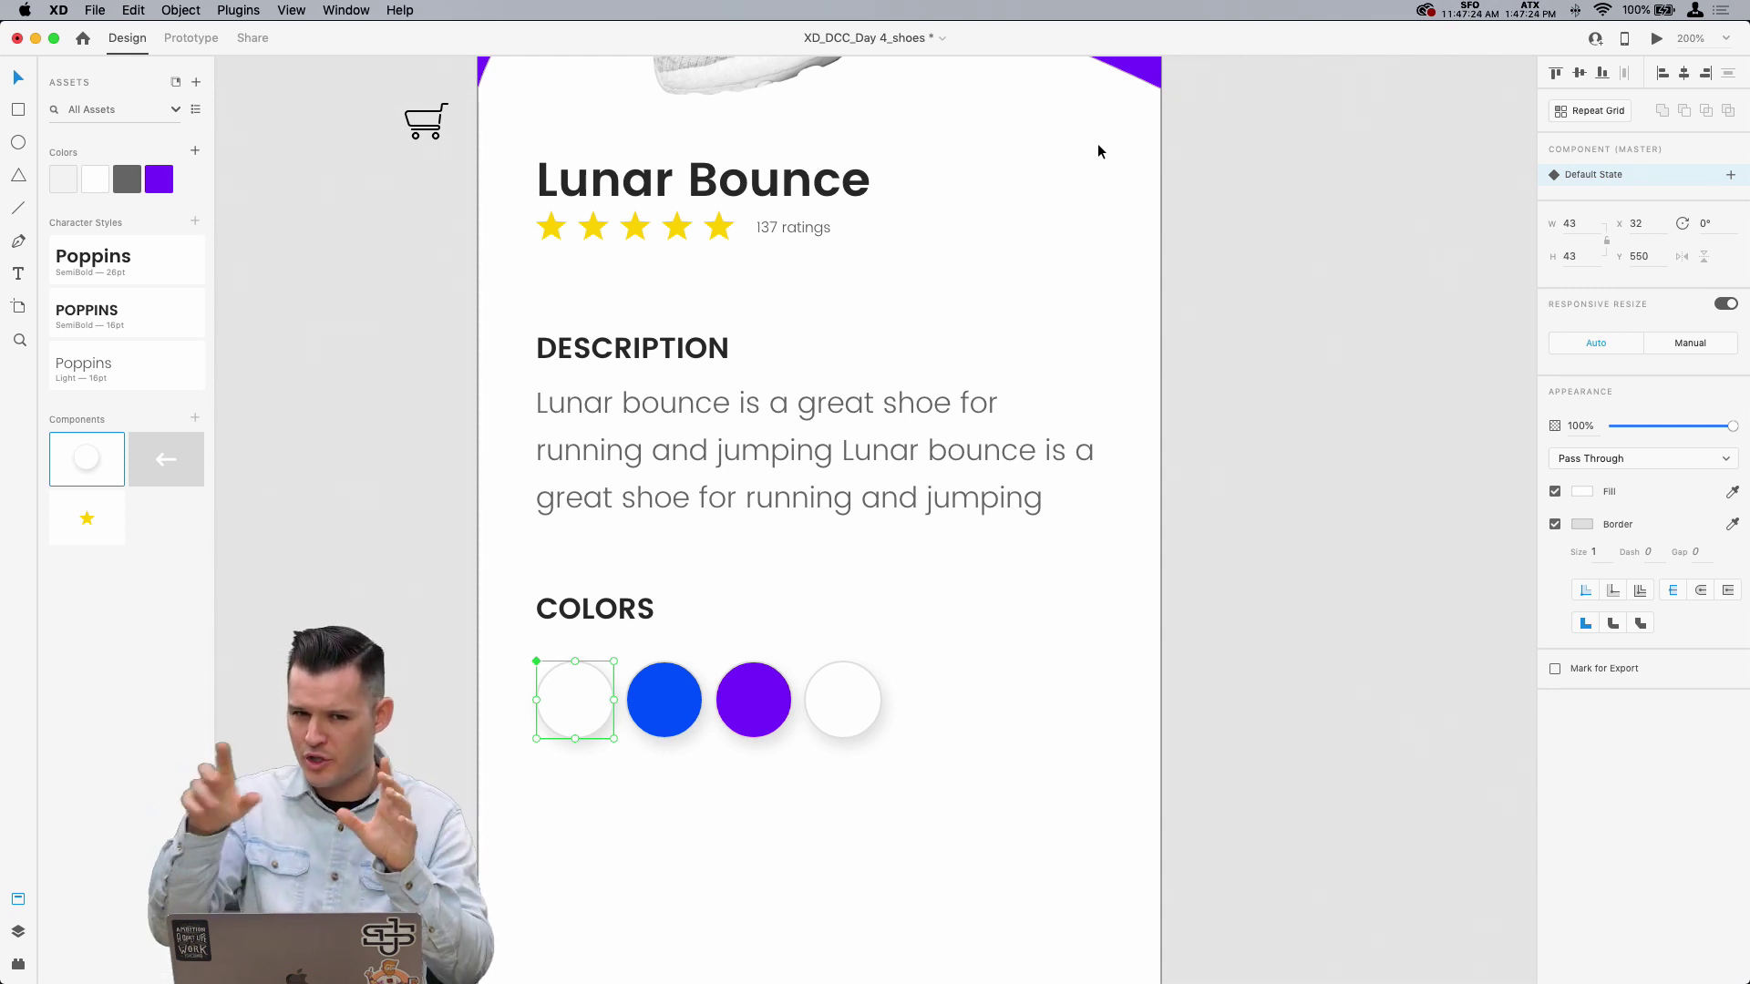
Step: Fill the ellipse inside the fourth circle's component with black
key("Tab")
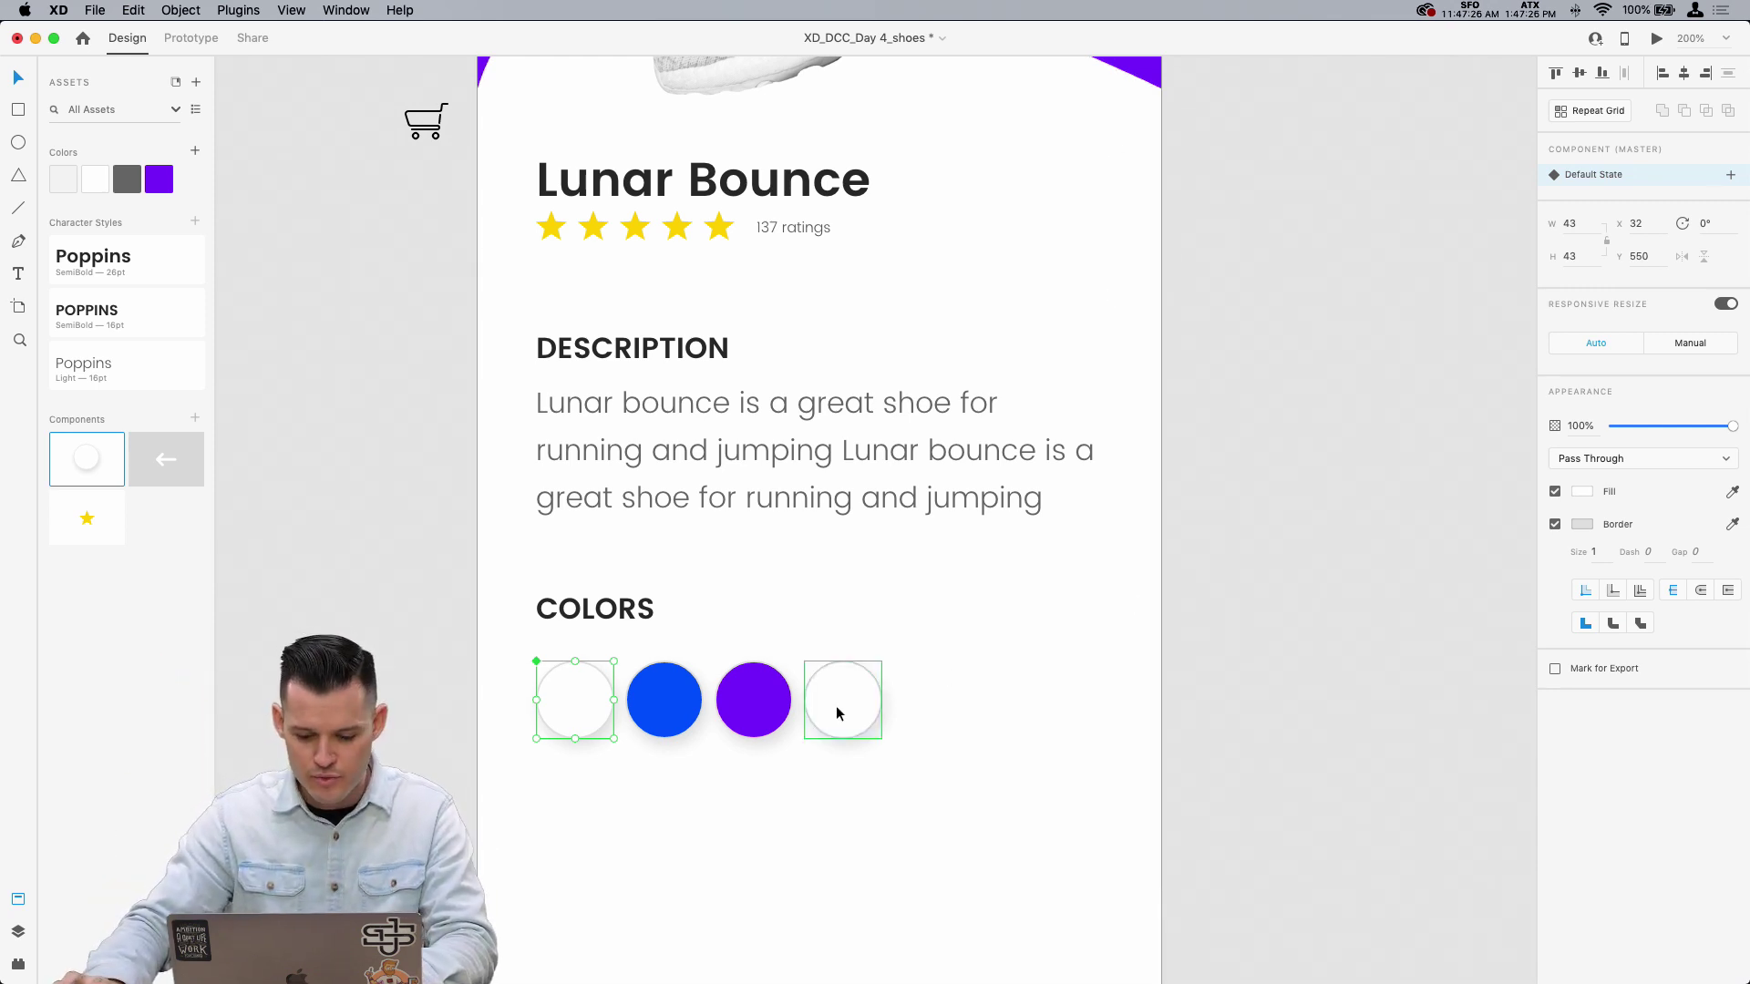
left_click(1590, 492)
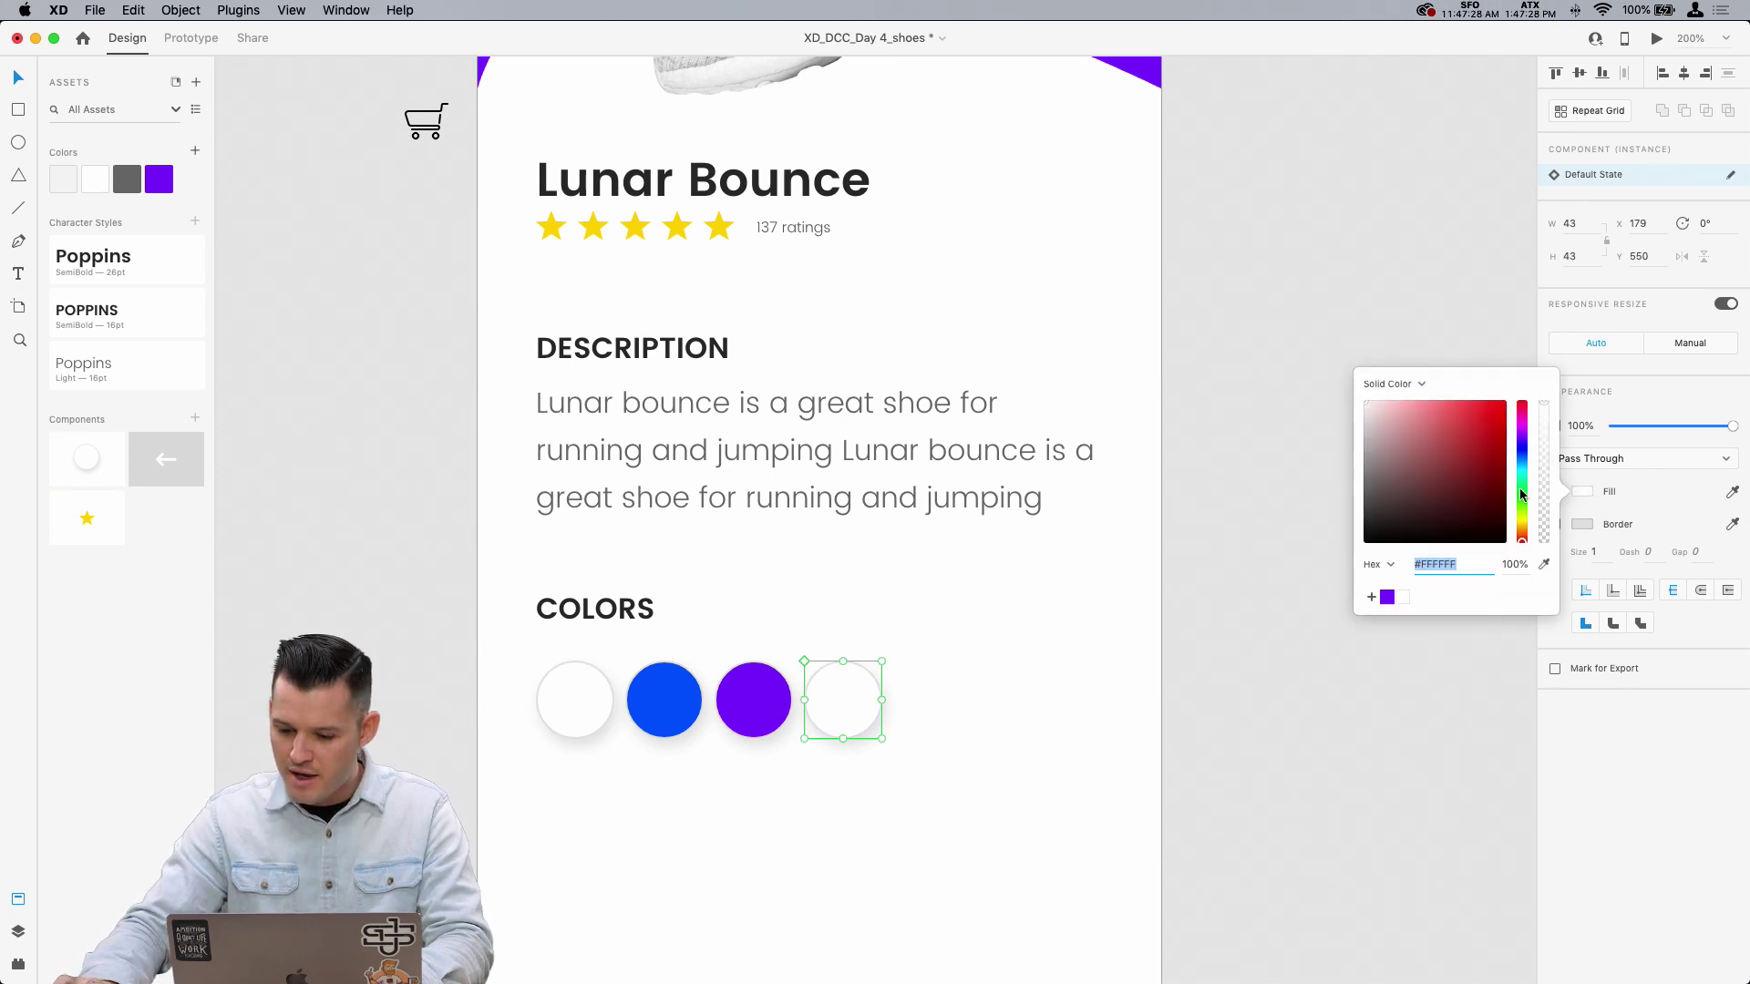
left_click_drag(1522, 497, 1522, 508)
left_click(1347, 670)
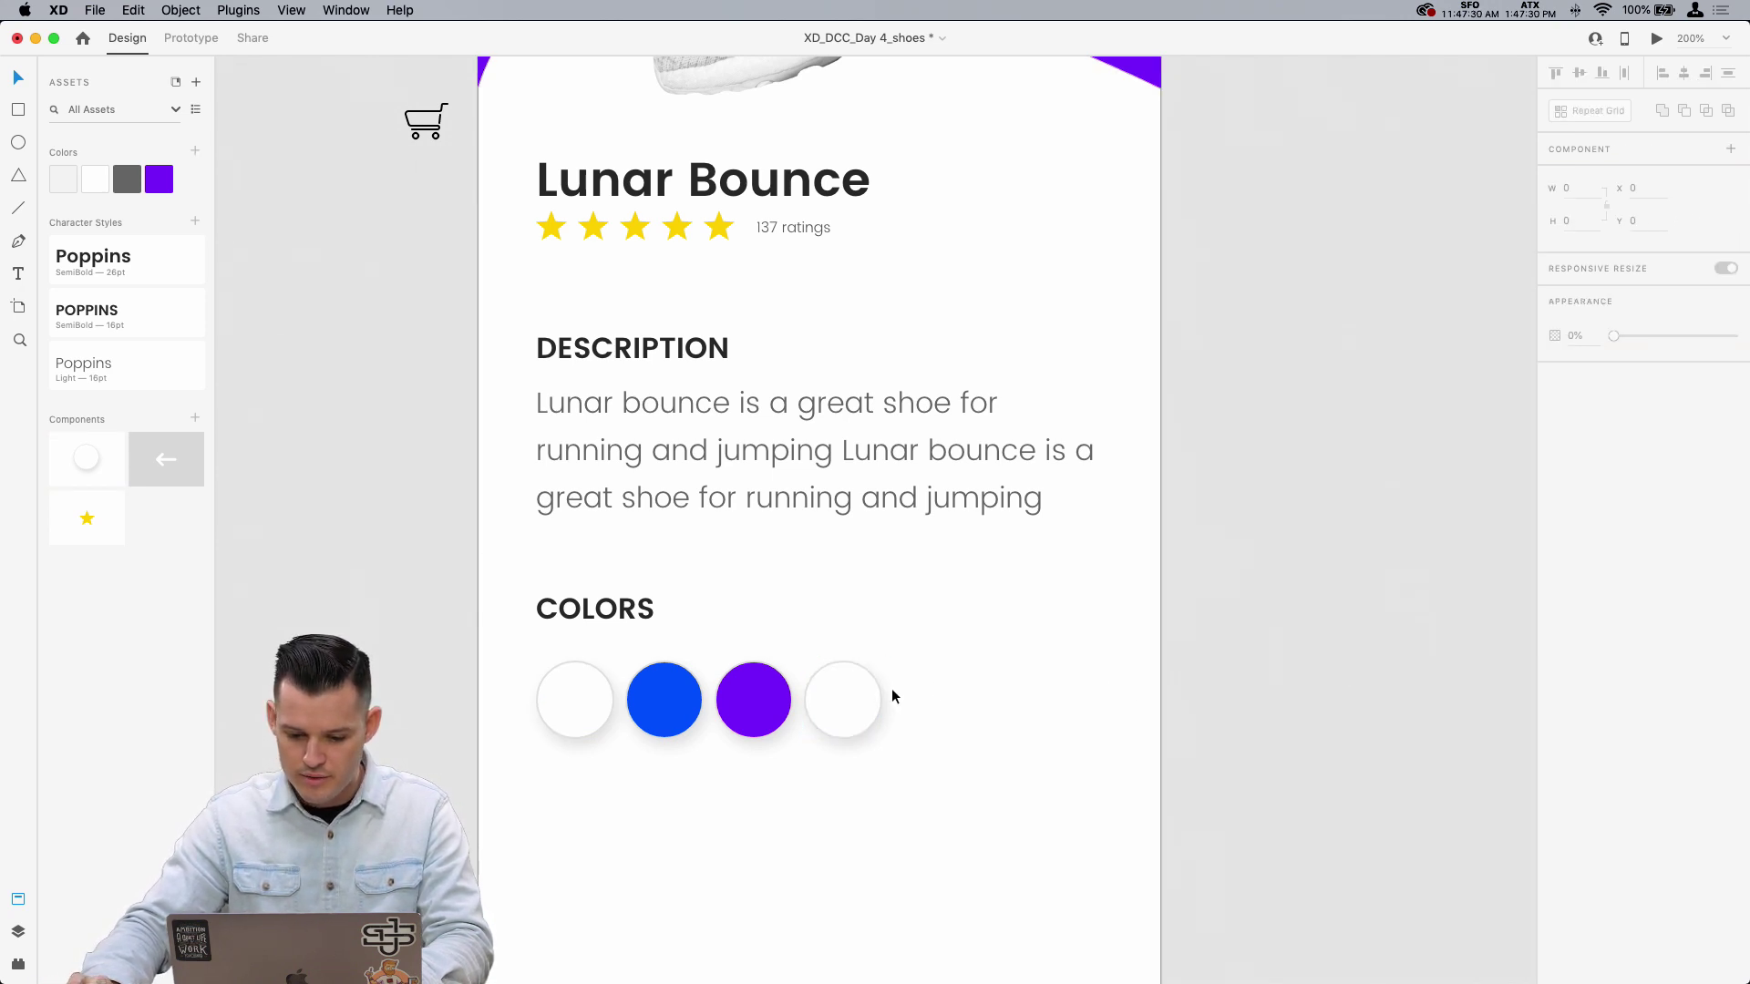
left_click(847, 702)
left_click(1582, 522)
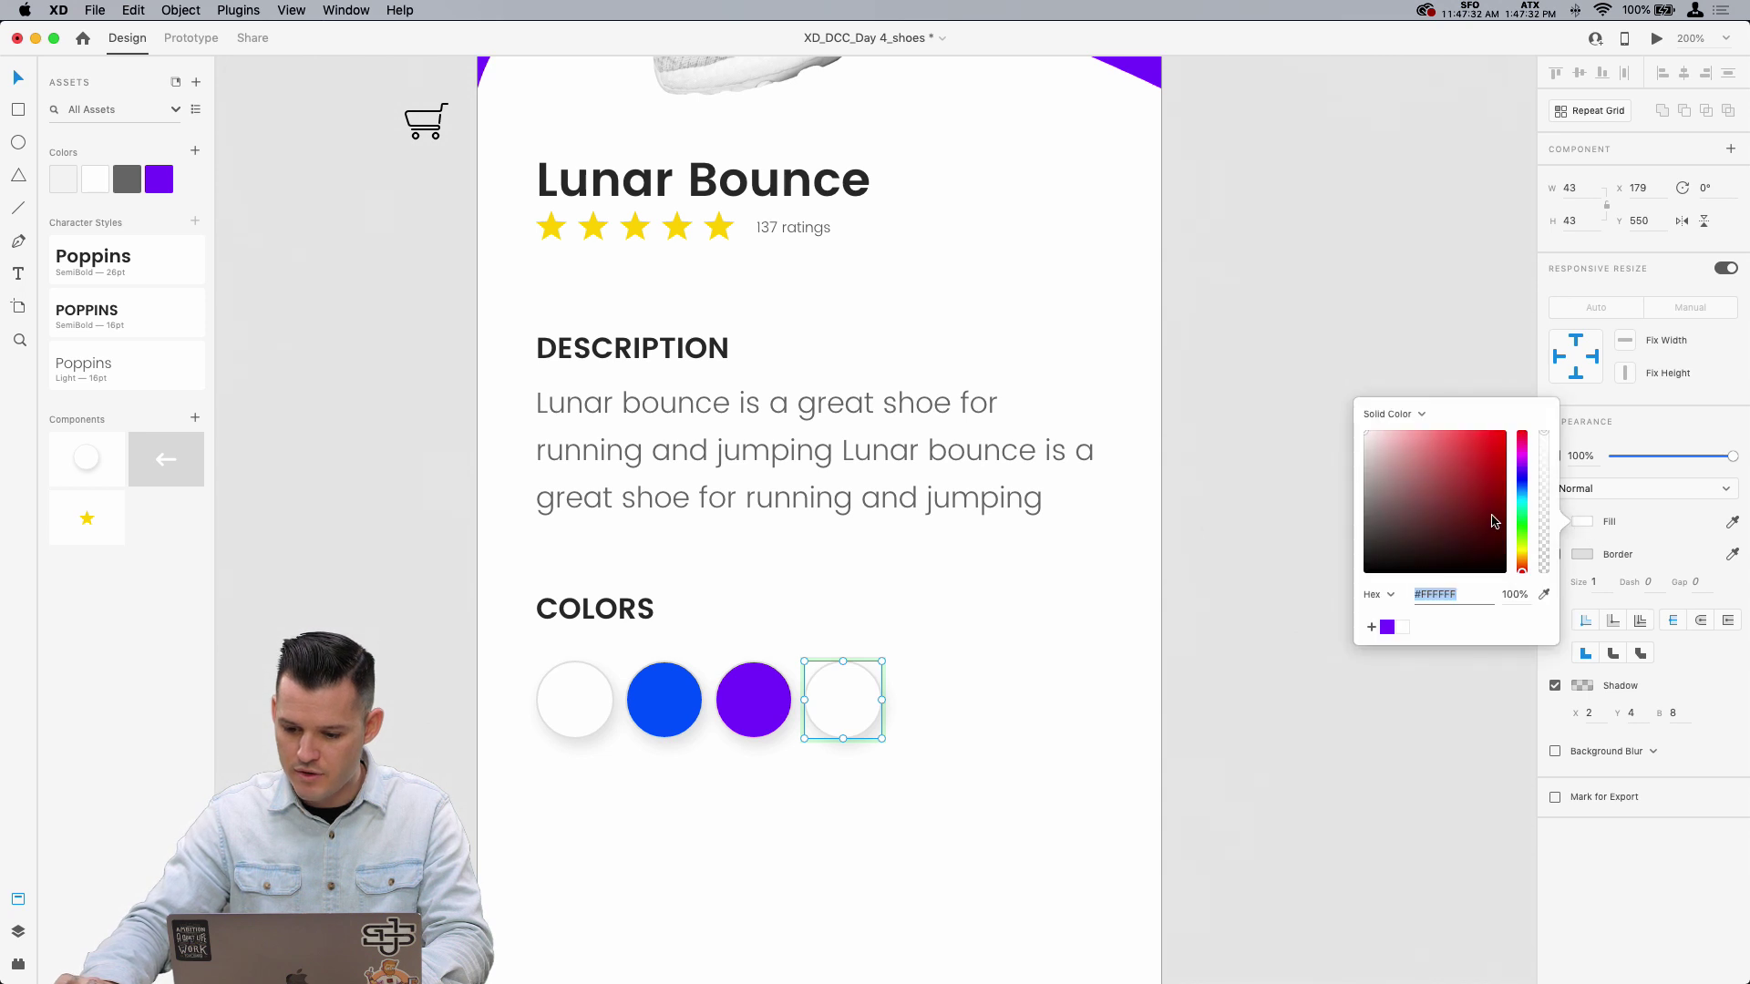
mouse_move(1495, 524)
left_mouse_down()
mouse_move(1359, 489)
mouse_move(1331, 577)
left_mouse_up()
left_click(1210, 421)
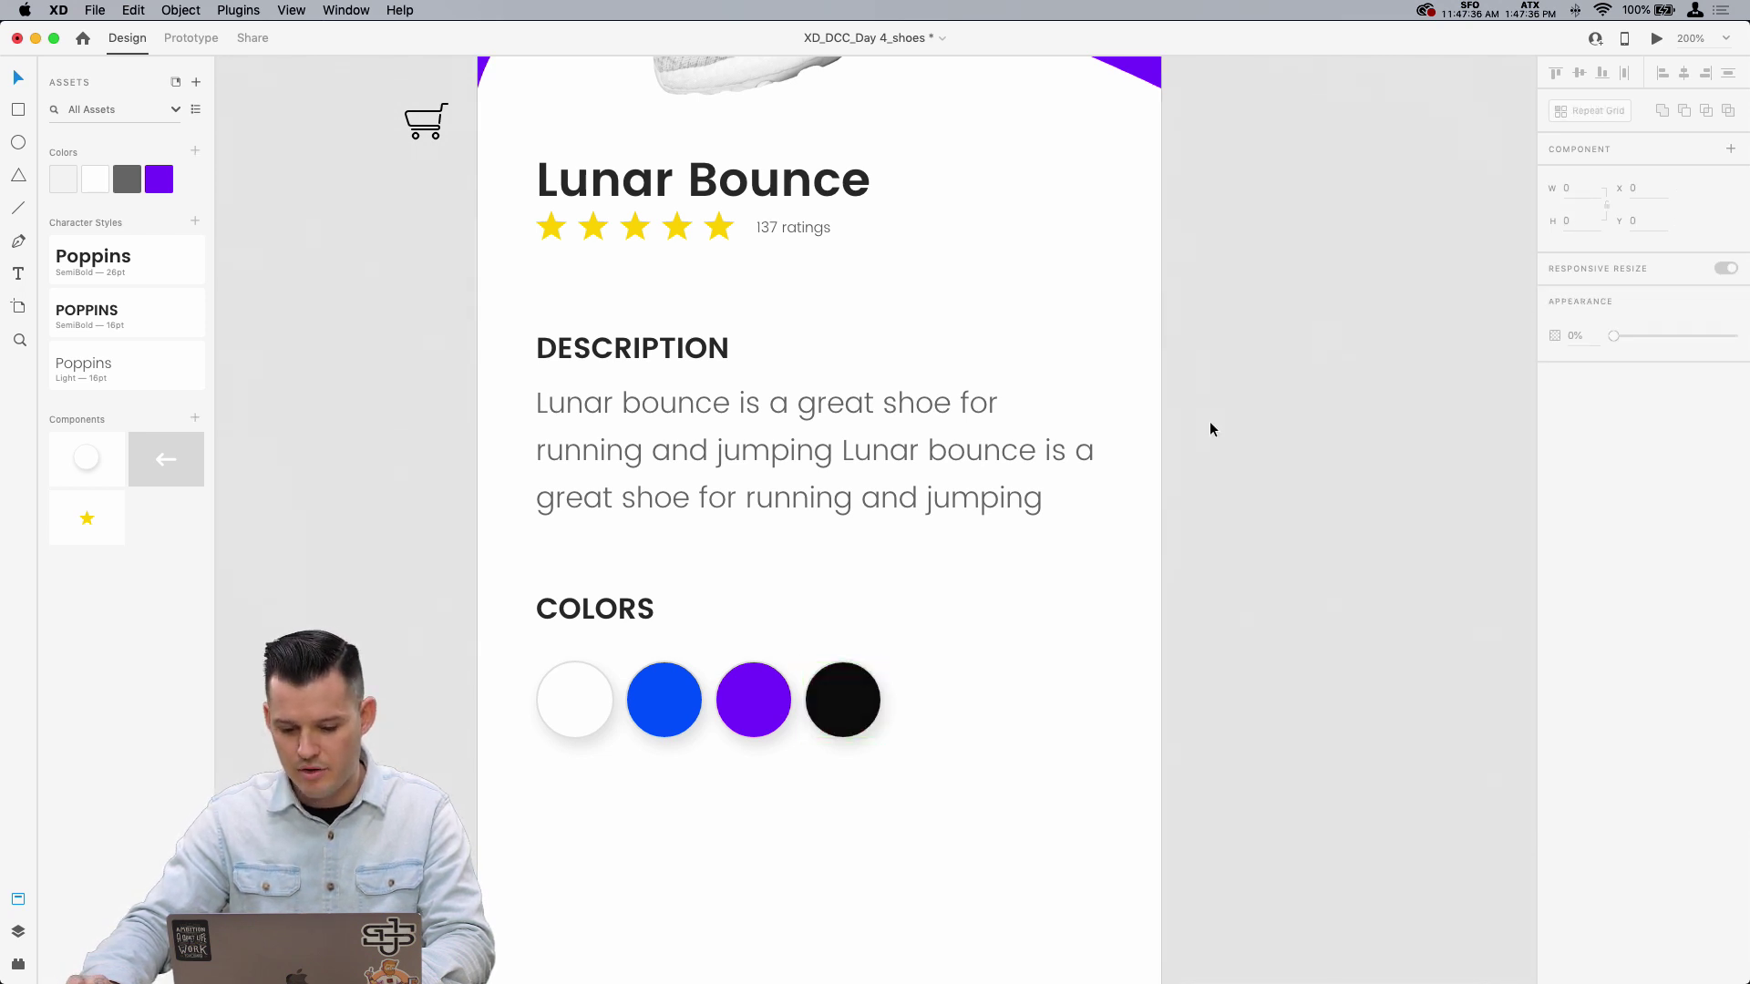
Step: Group the COLORS heading with its four swatches, and group the DESCRIPTION heading with its paragraph
key("super+minus")
scroll(1201, 431, "up", 3)
scroll(1187, 401, "down", 4)
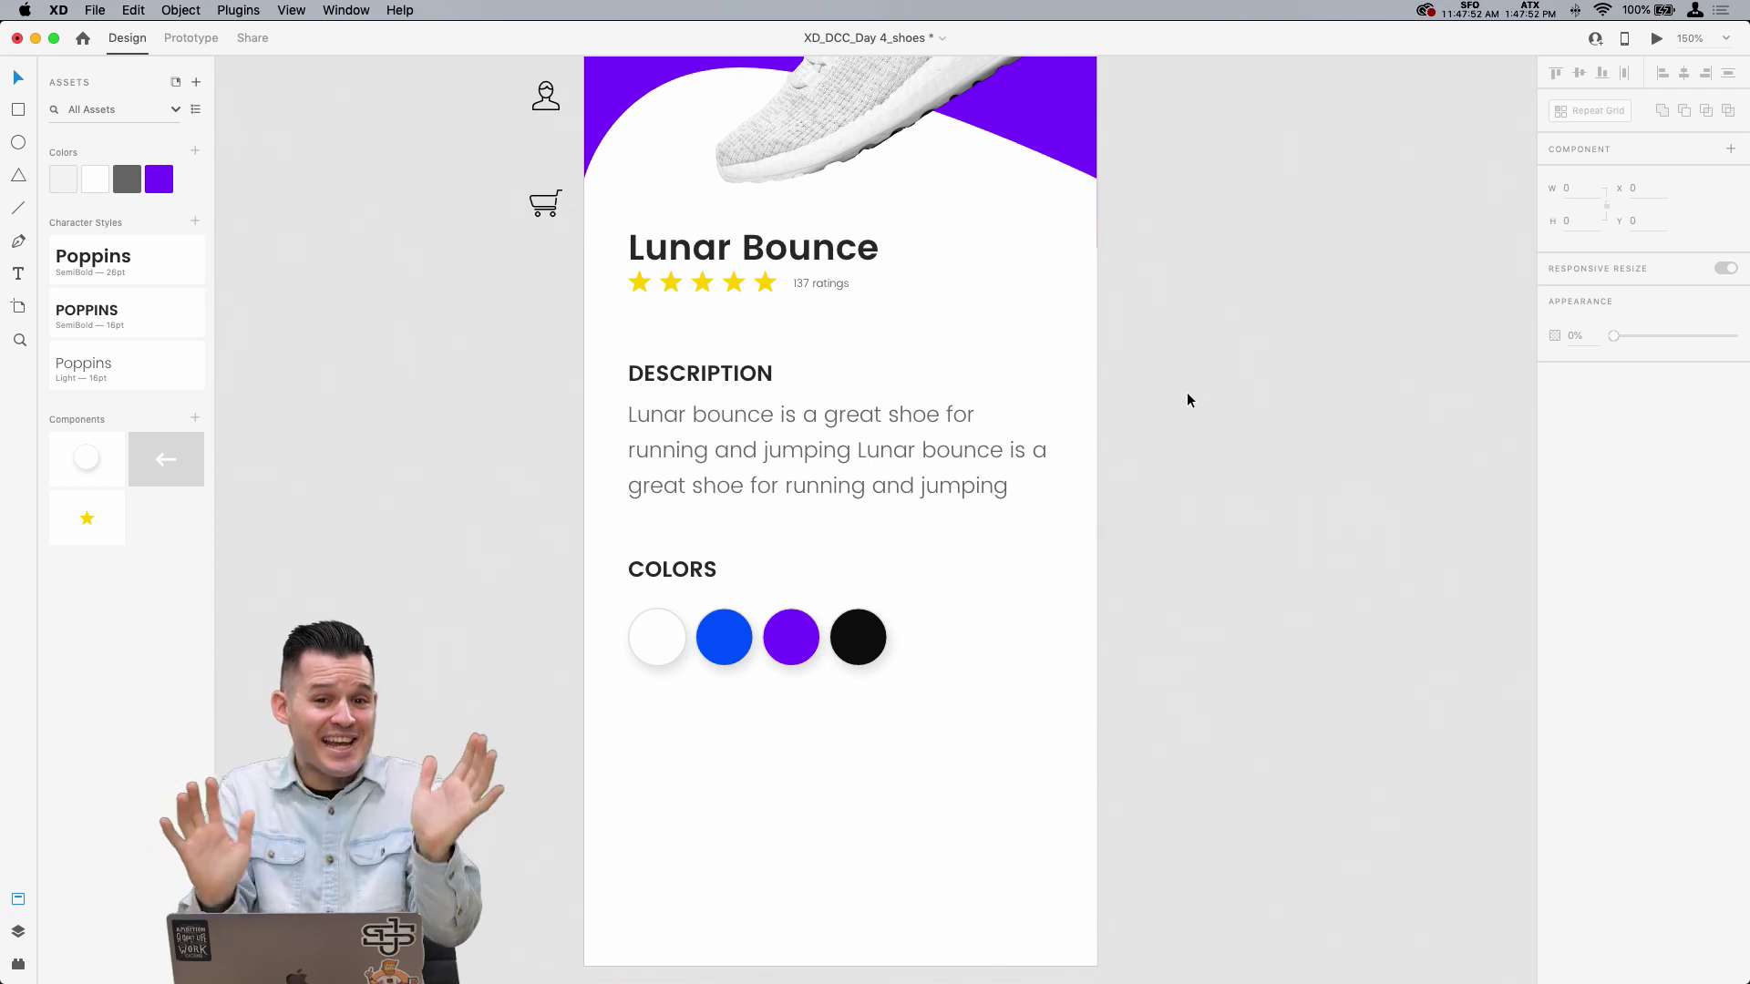
key("super+1")
scroll(1194, 429, "up", 2)
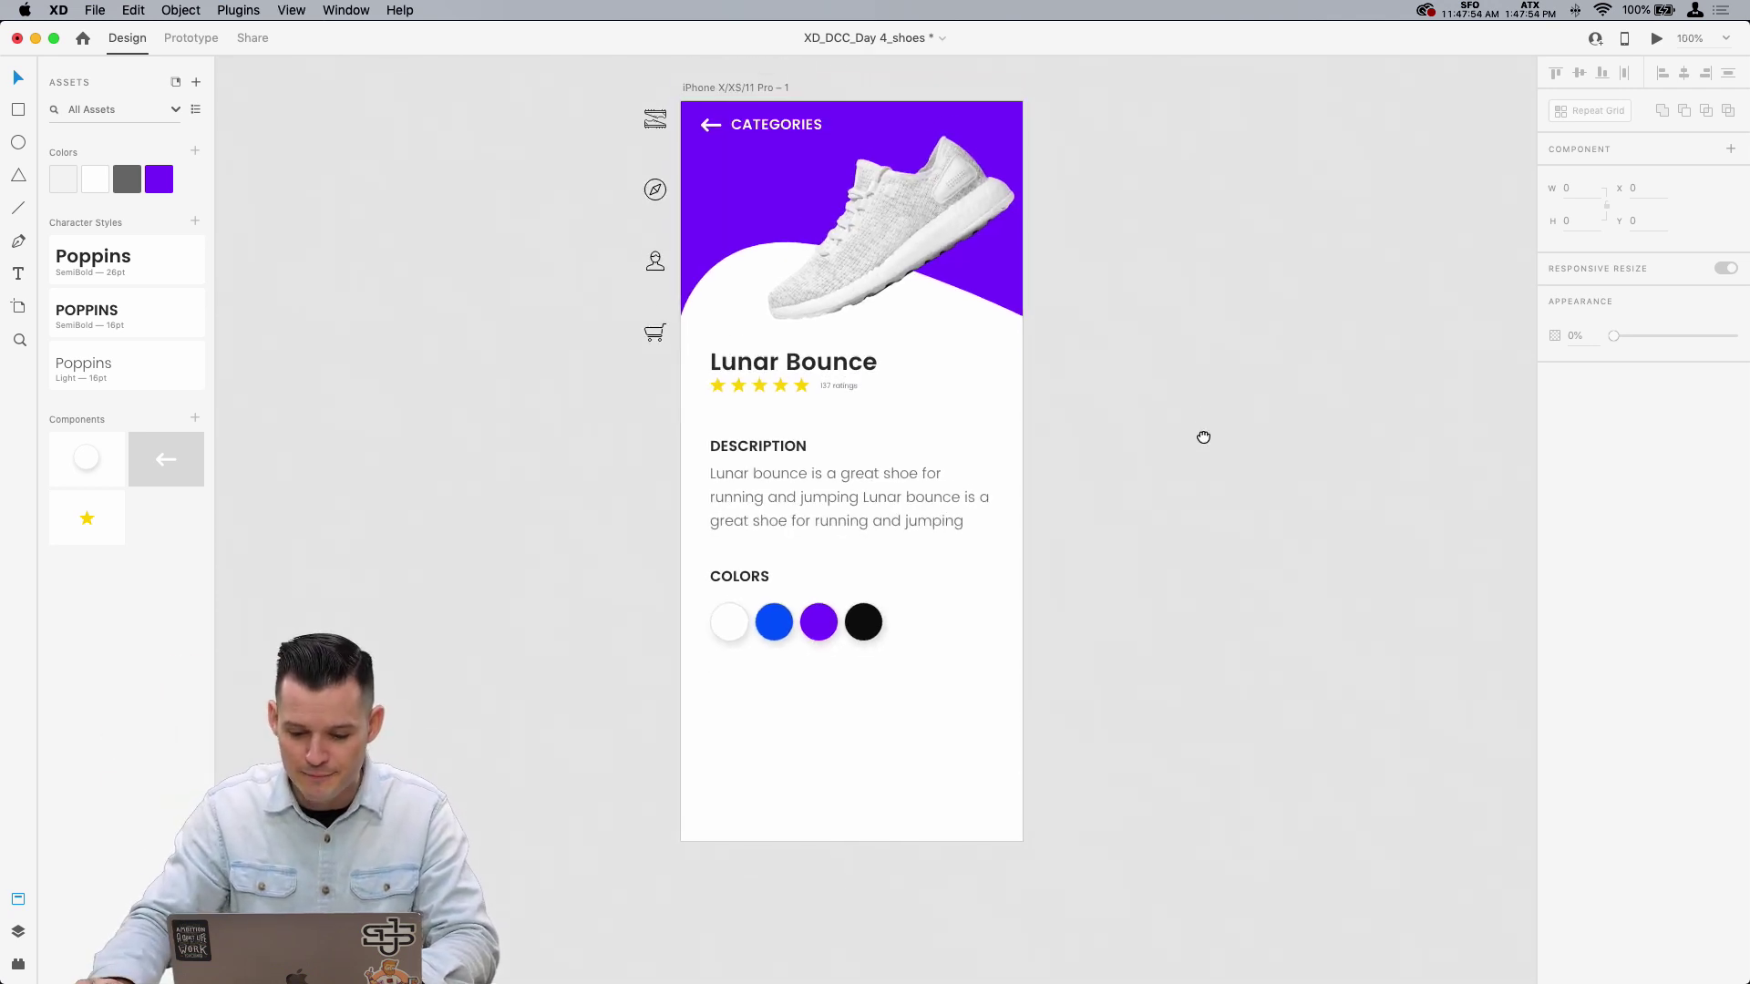
left_click_drag(938, 711, 691, 571)
left_click_drag(940, 550, 728, 453)
left_click(1111, 598)
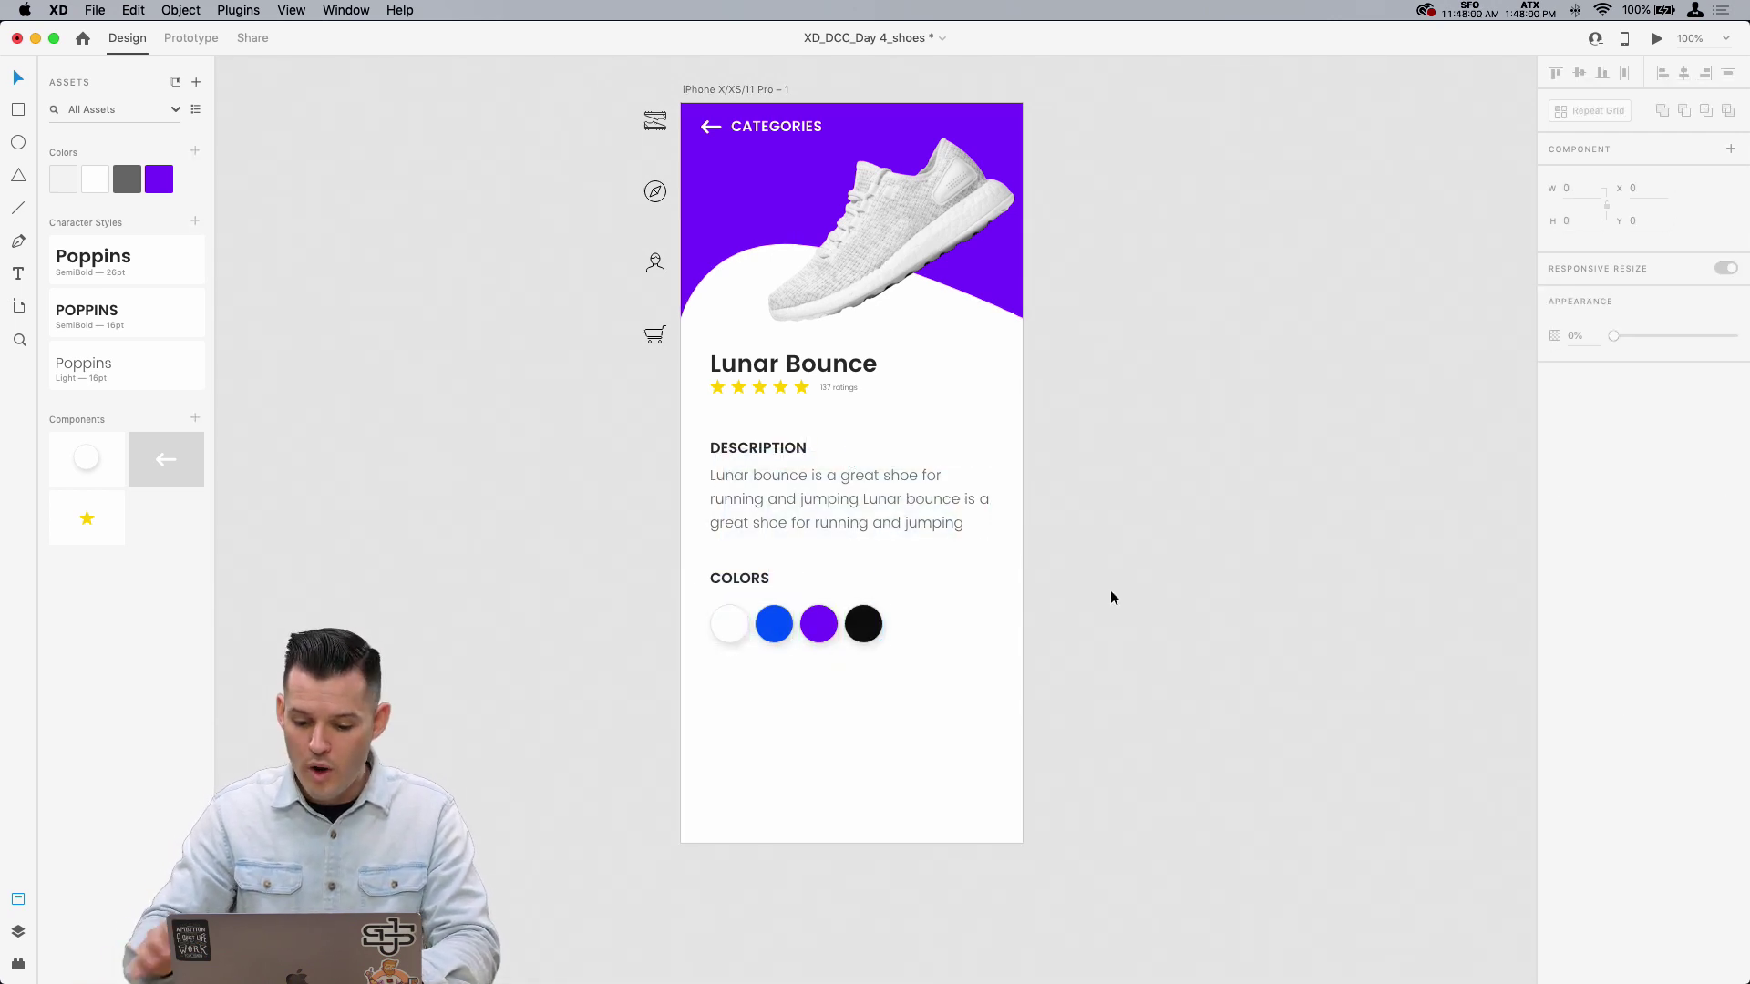
Step: Draw a 375 × 126 rectangle across the full width of the artboard's bottom edge and remove its border
key("super+equal")
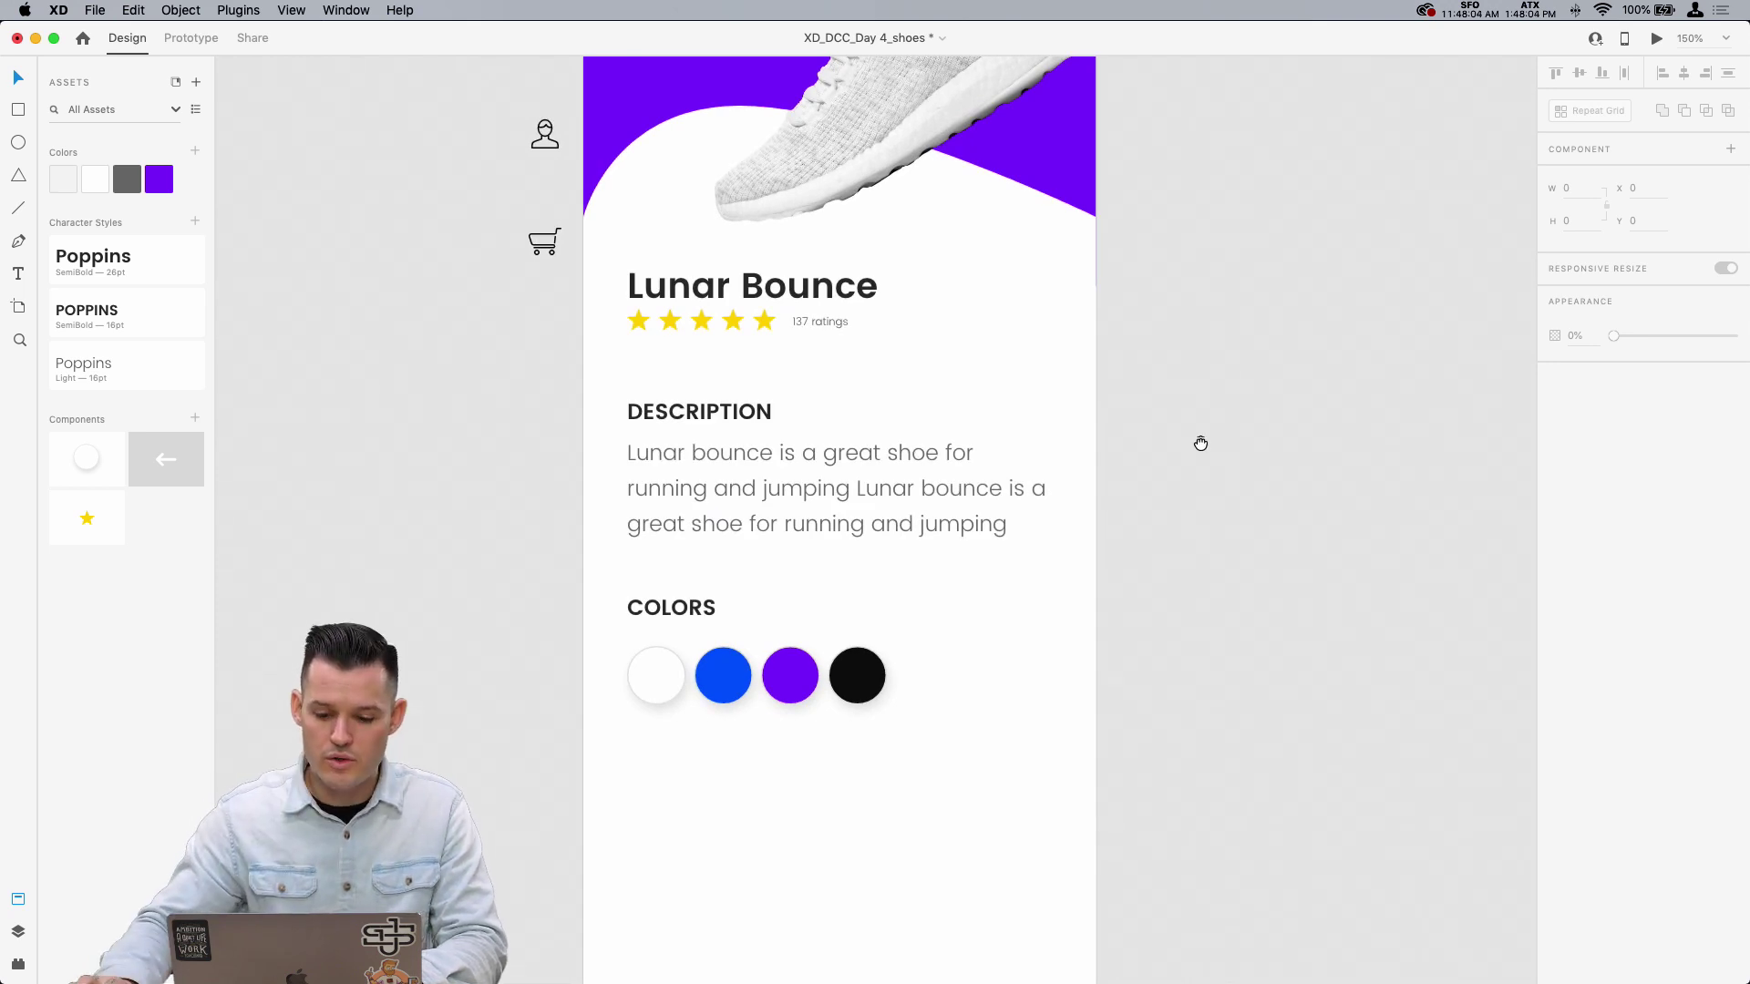
left_click_drag(1199, 441, 1199, 238)
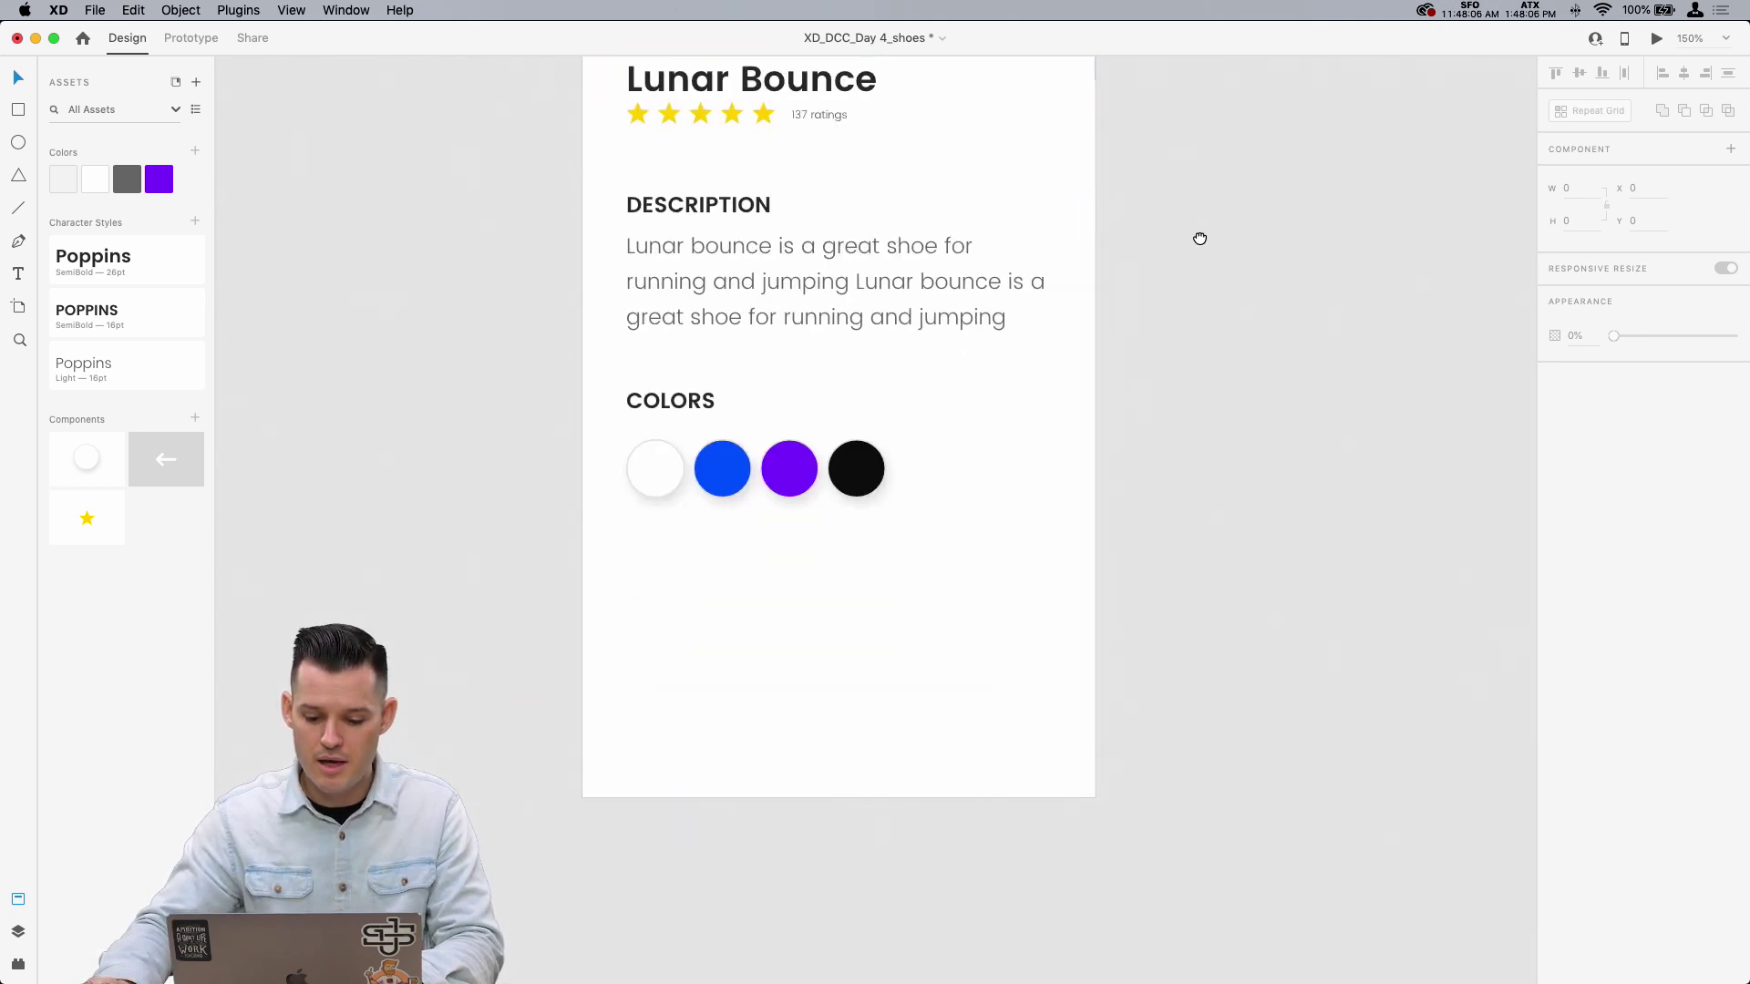
key("super+minus")
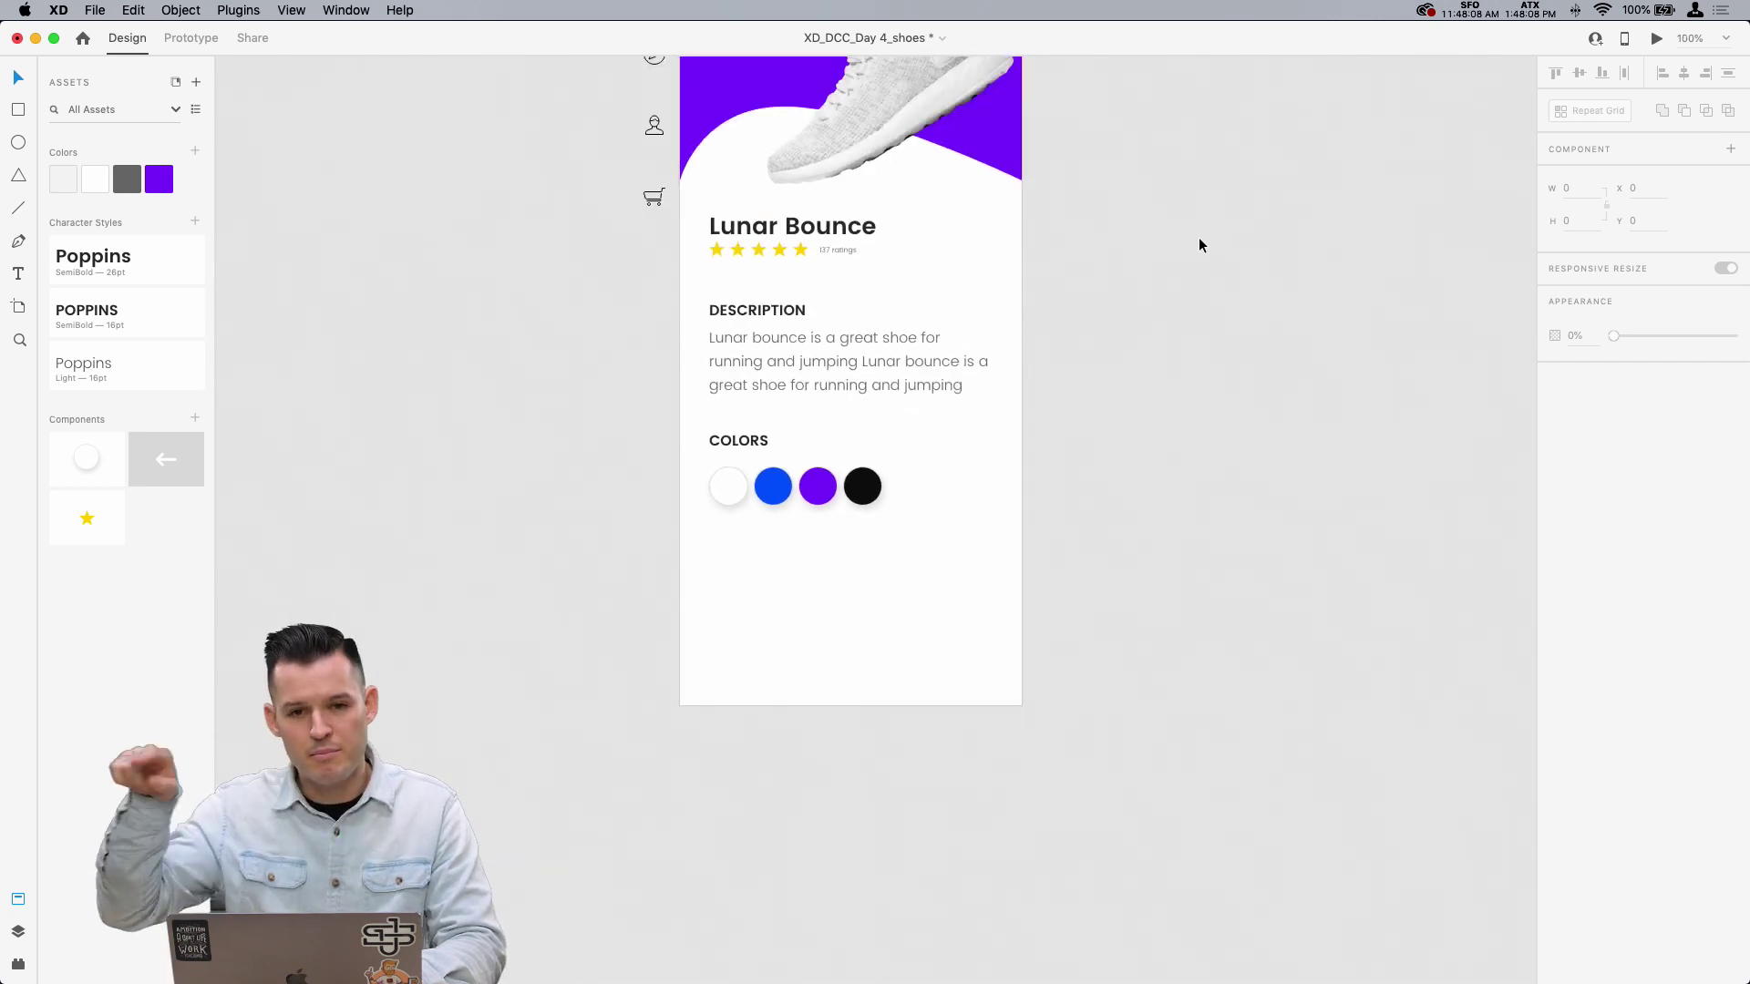
scroll(1208, 346, "up", 2)
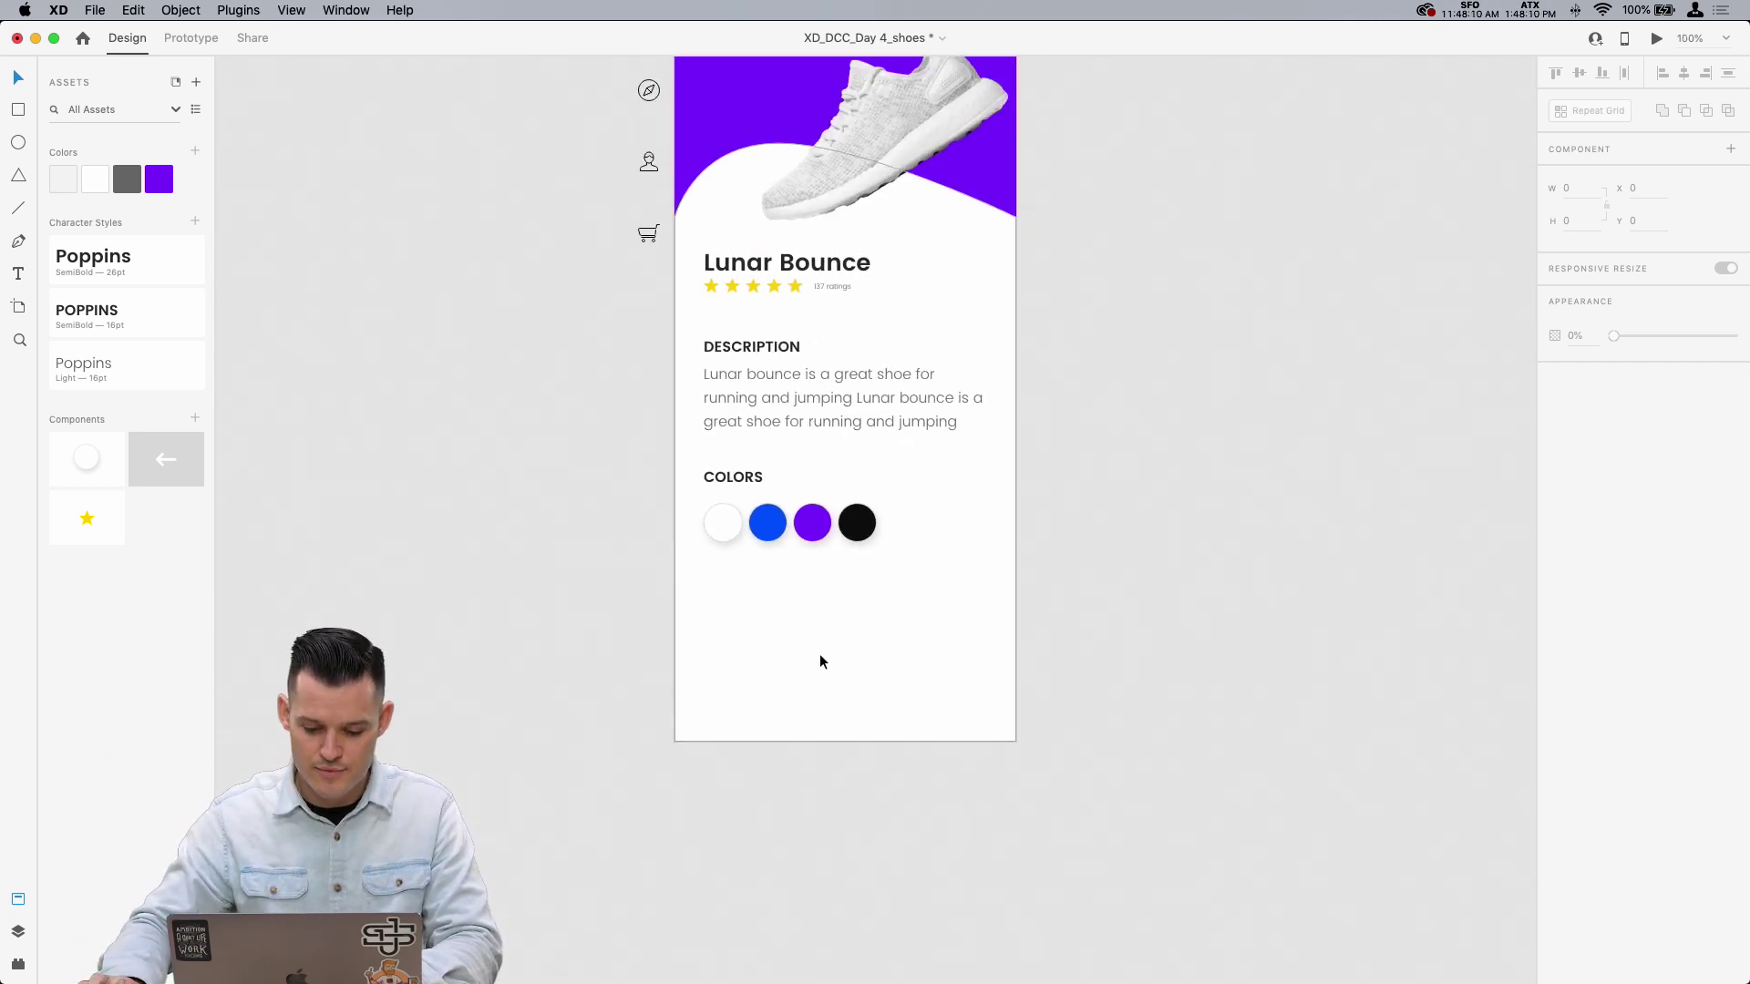
key("r")
left_click_drag(674, 743, 1016, 627)
left_click(1557, 523)
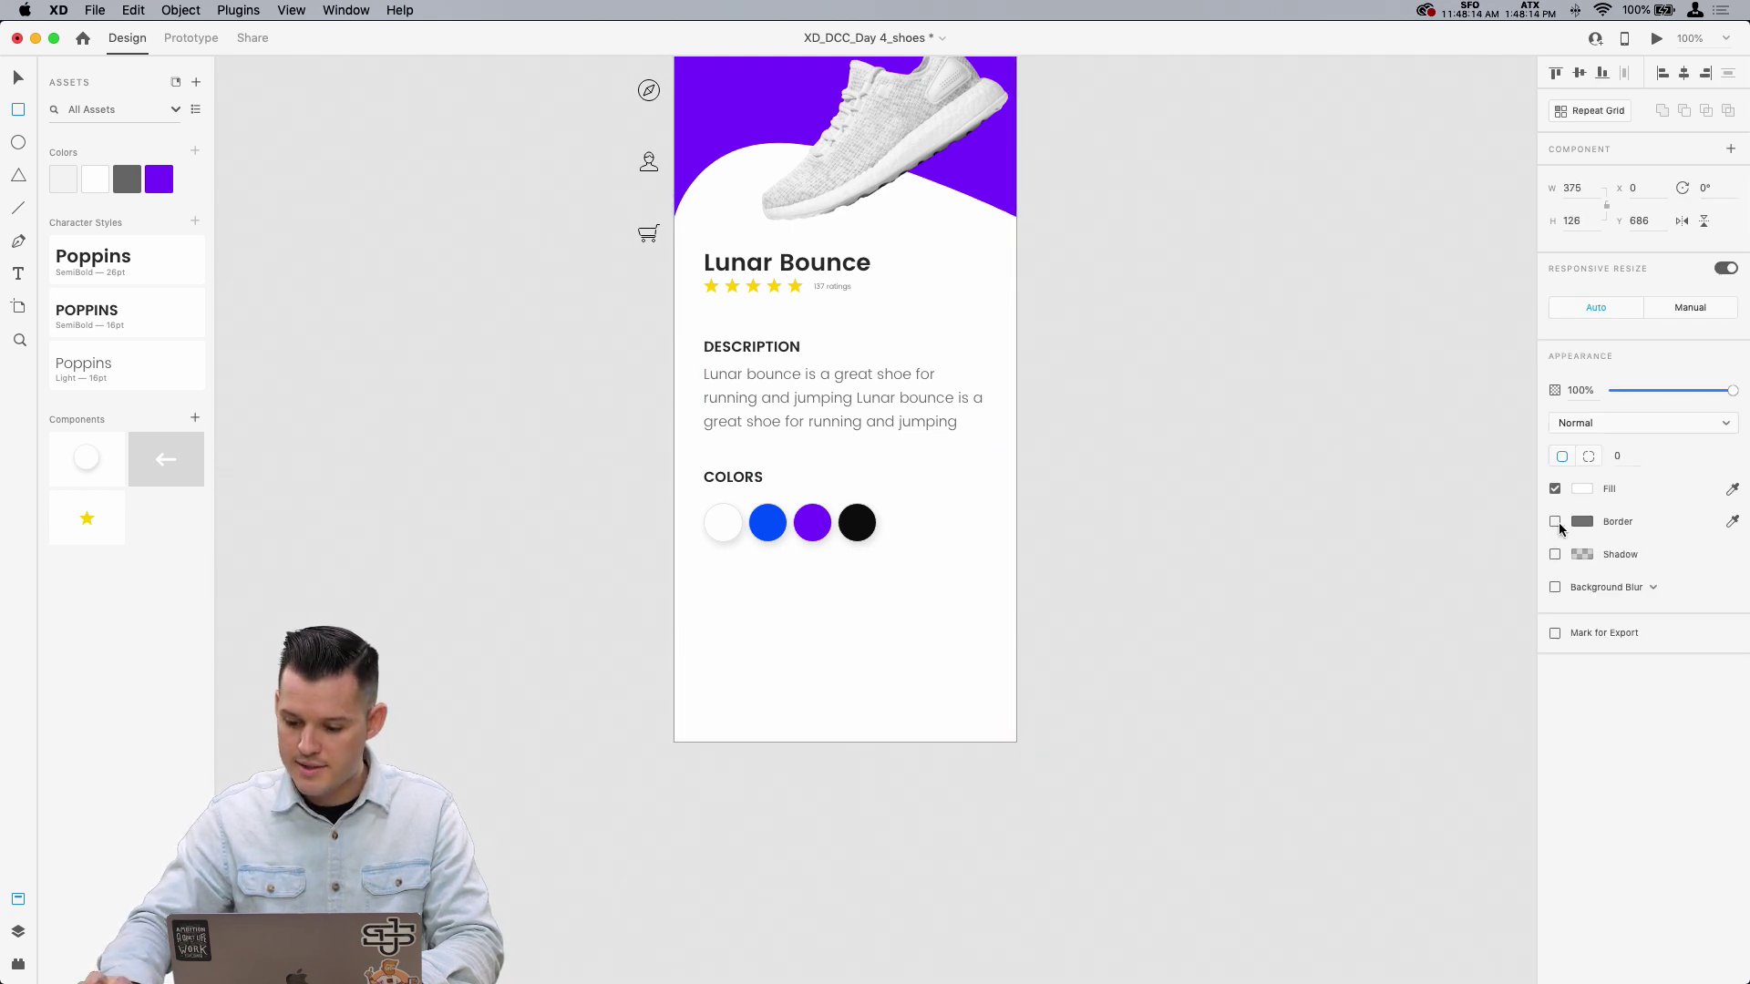
Step: Change the bottom rectangle's fill to a vertical linear gradient from white to gray
left_click(1582, 489)
left_click(1406, 382)
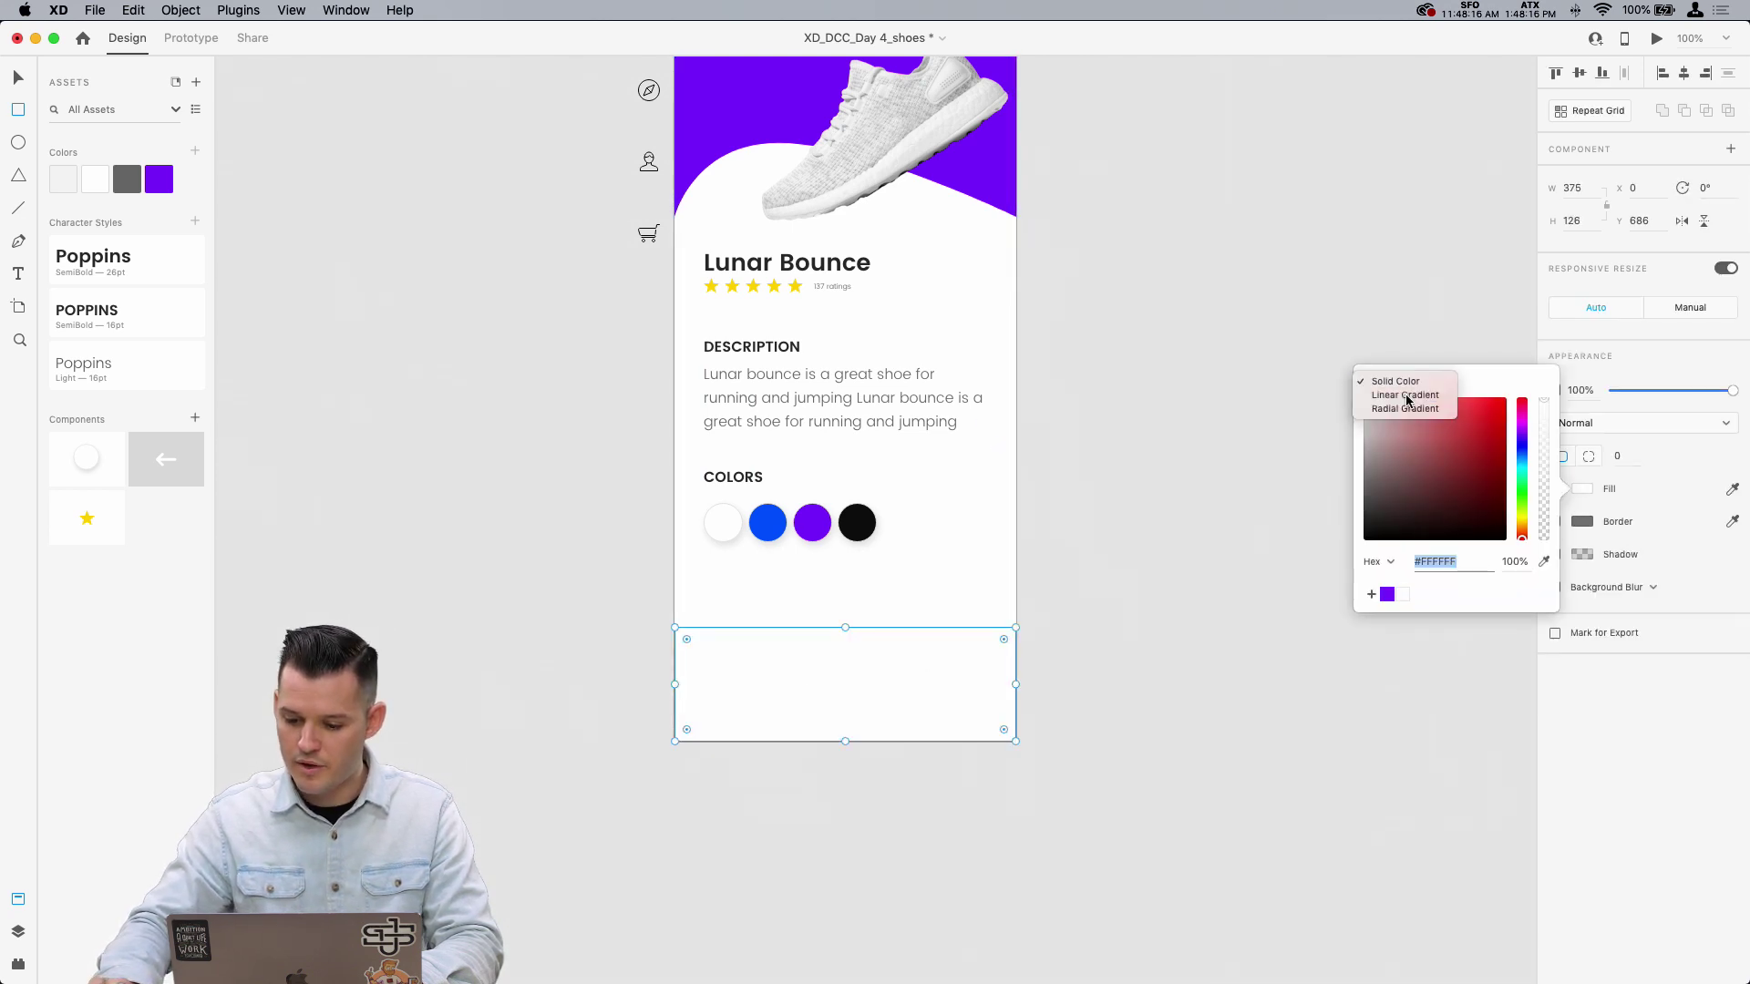
left_click(1404, 395)
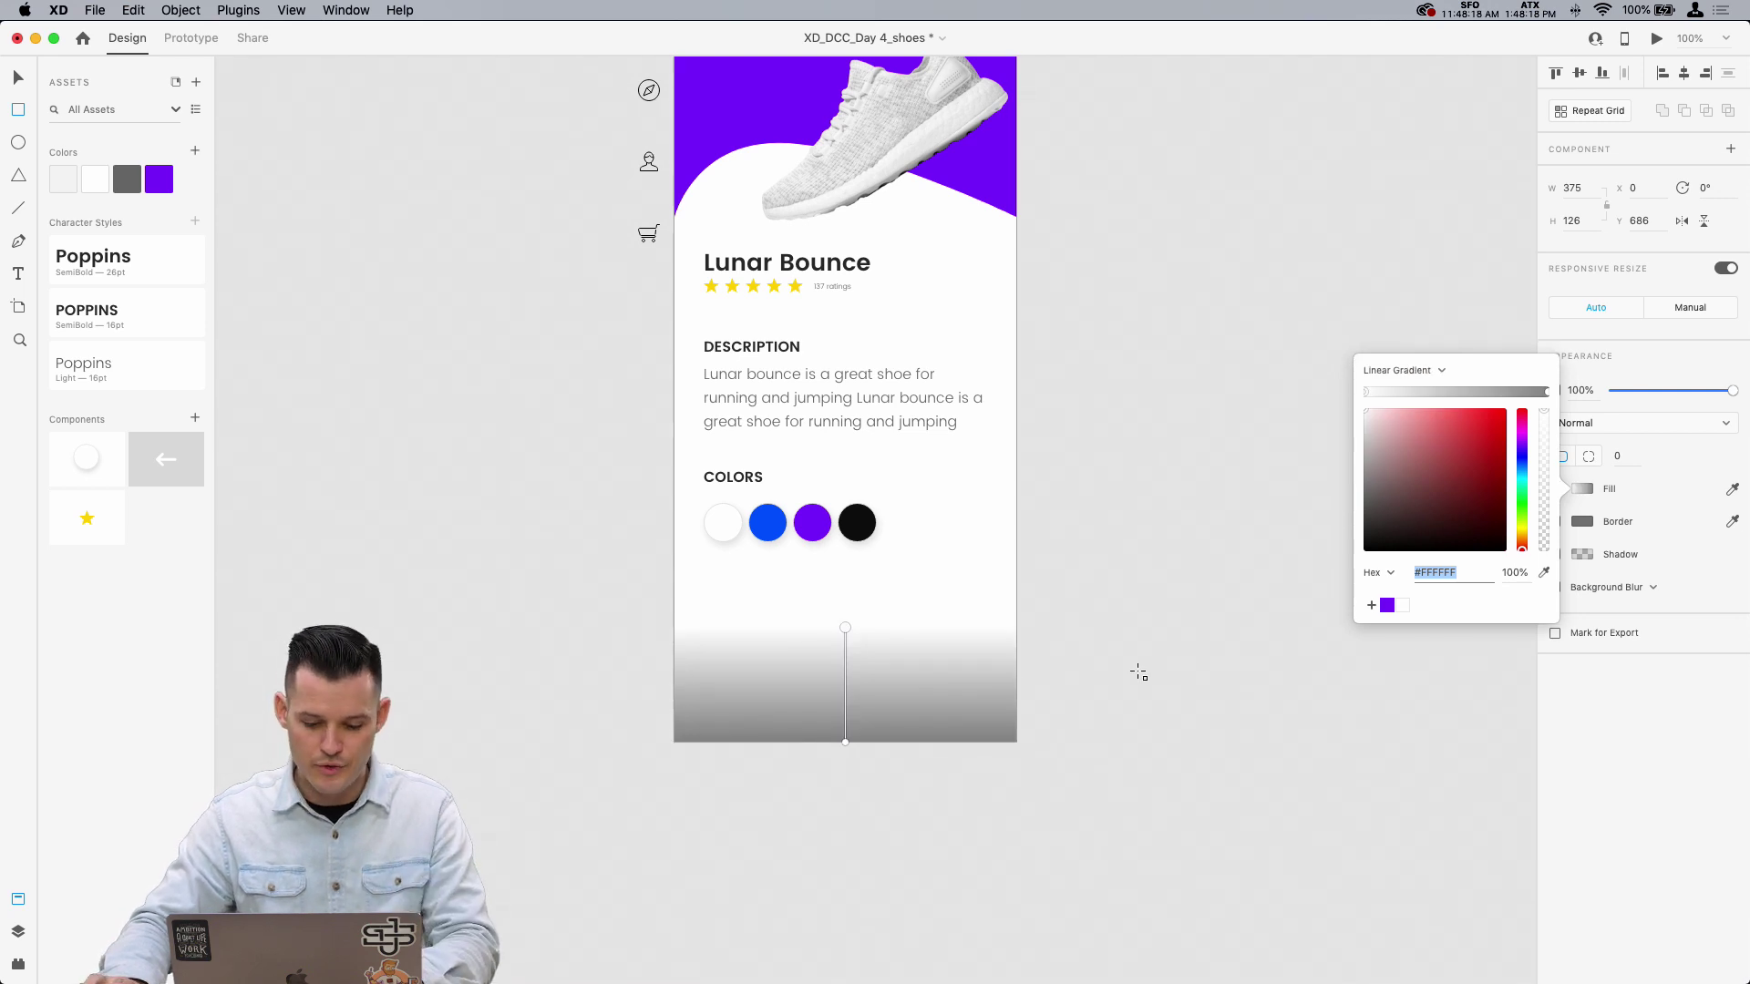
key("Escape")
key("Escape")
Step: Duplicate the gradient rectangle in place and give the copy a solid white fill
left_click(969, 676)
key("super+c")
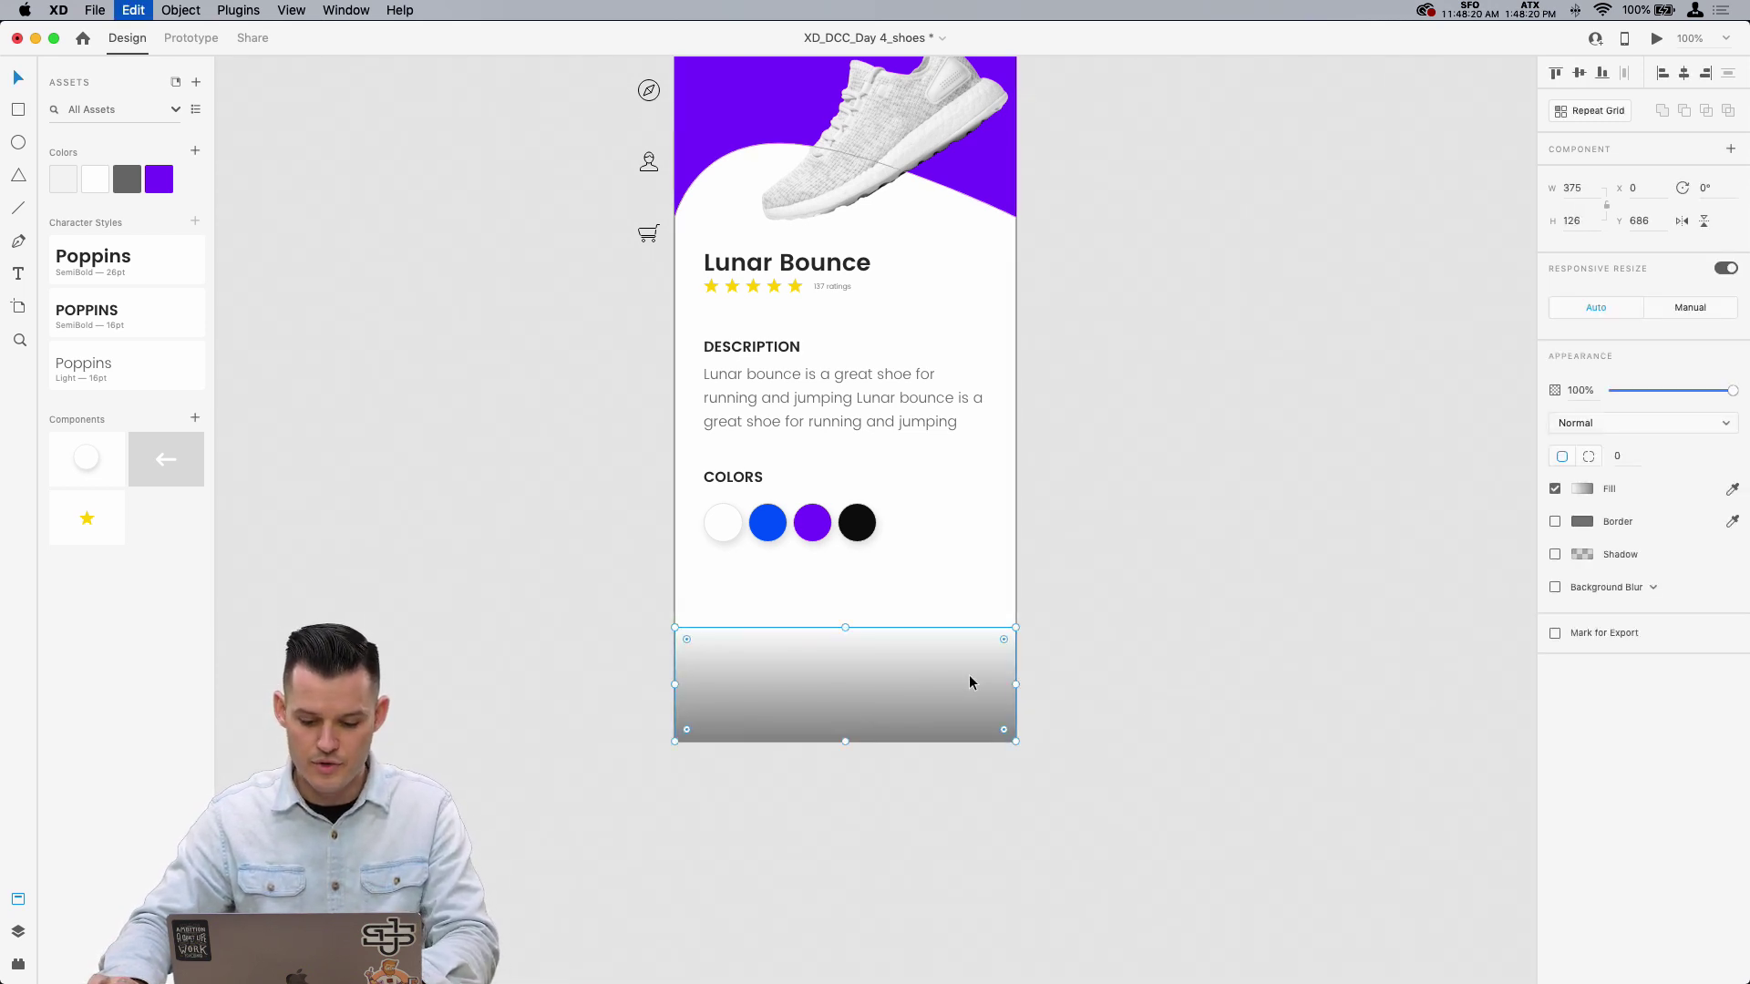
left_click(1573, 492)
left_click(1400, 370)
left_click(1394, 360)
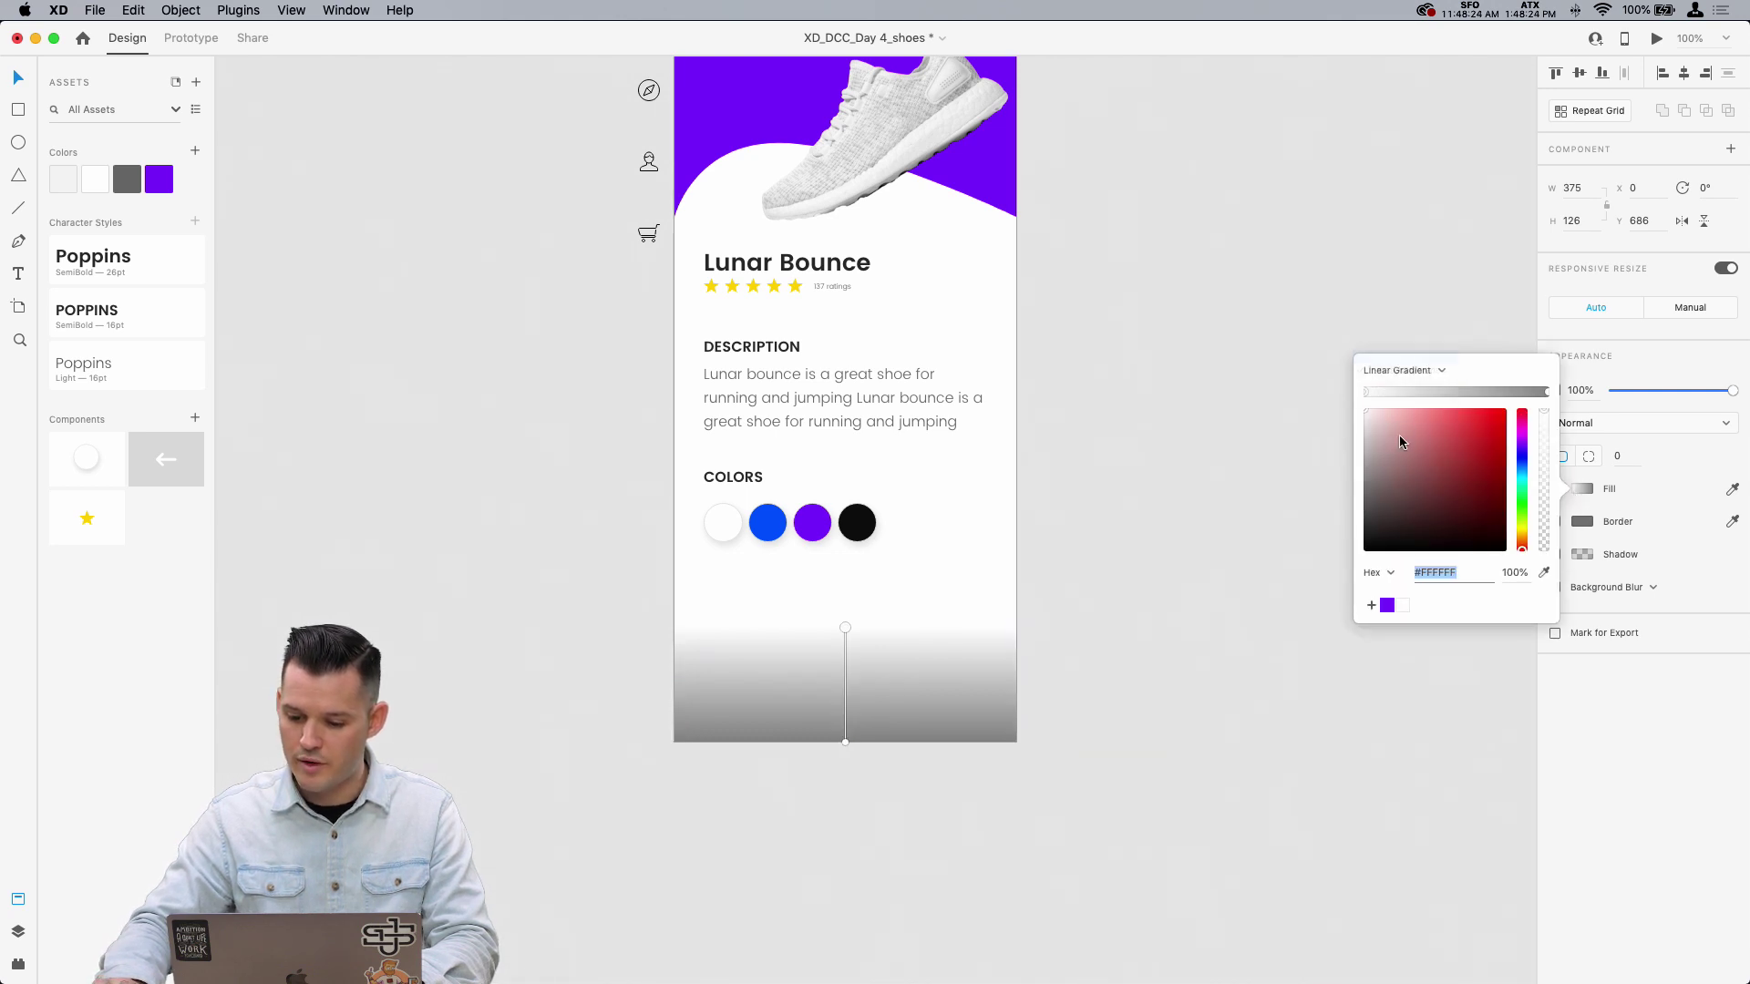
key("Escape")
key("Escape")
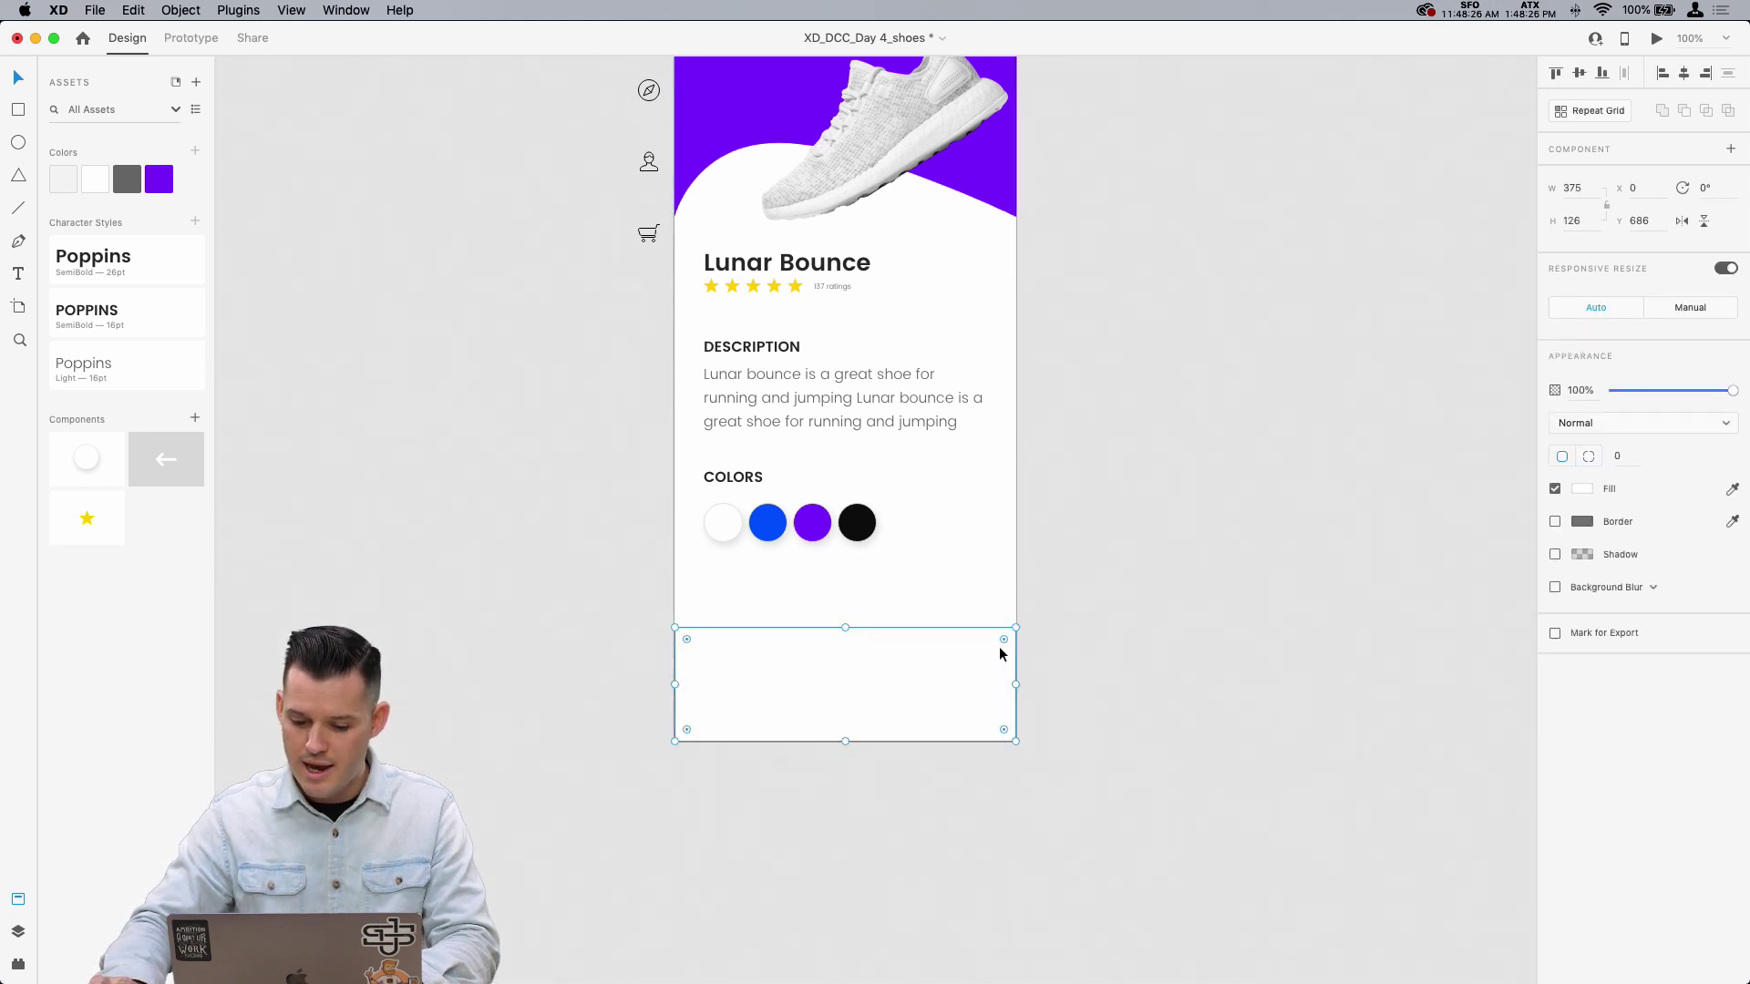
Step: Round the white rectangle's two top corners by about 30 and lower its top edge so it is 107 high
left_click_drag(1002, 641, 998, 652)
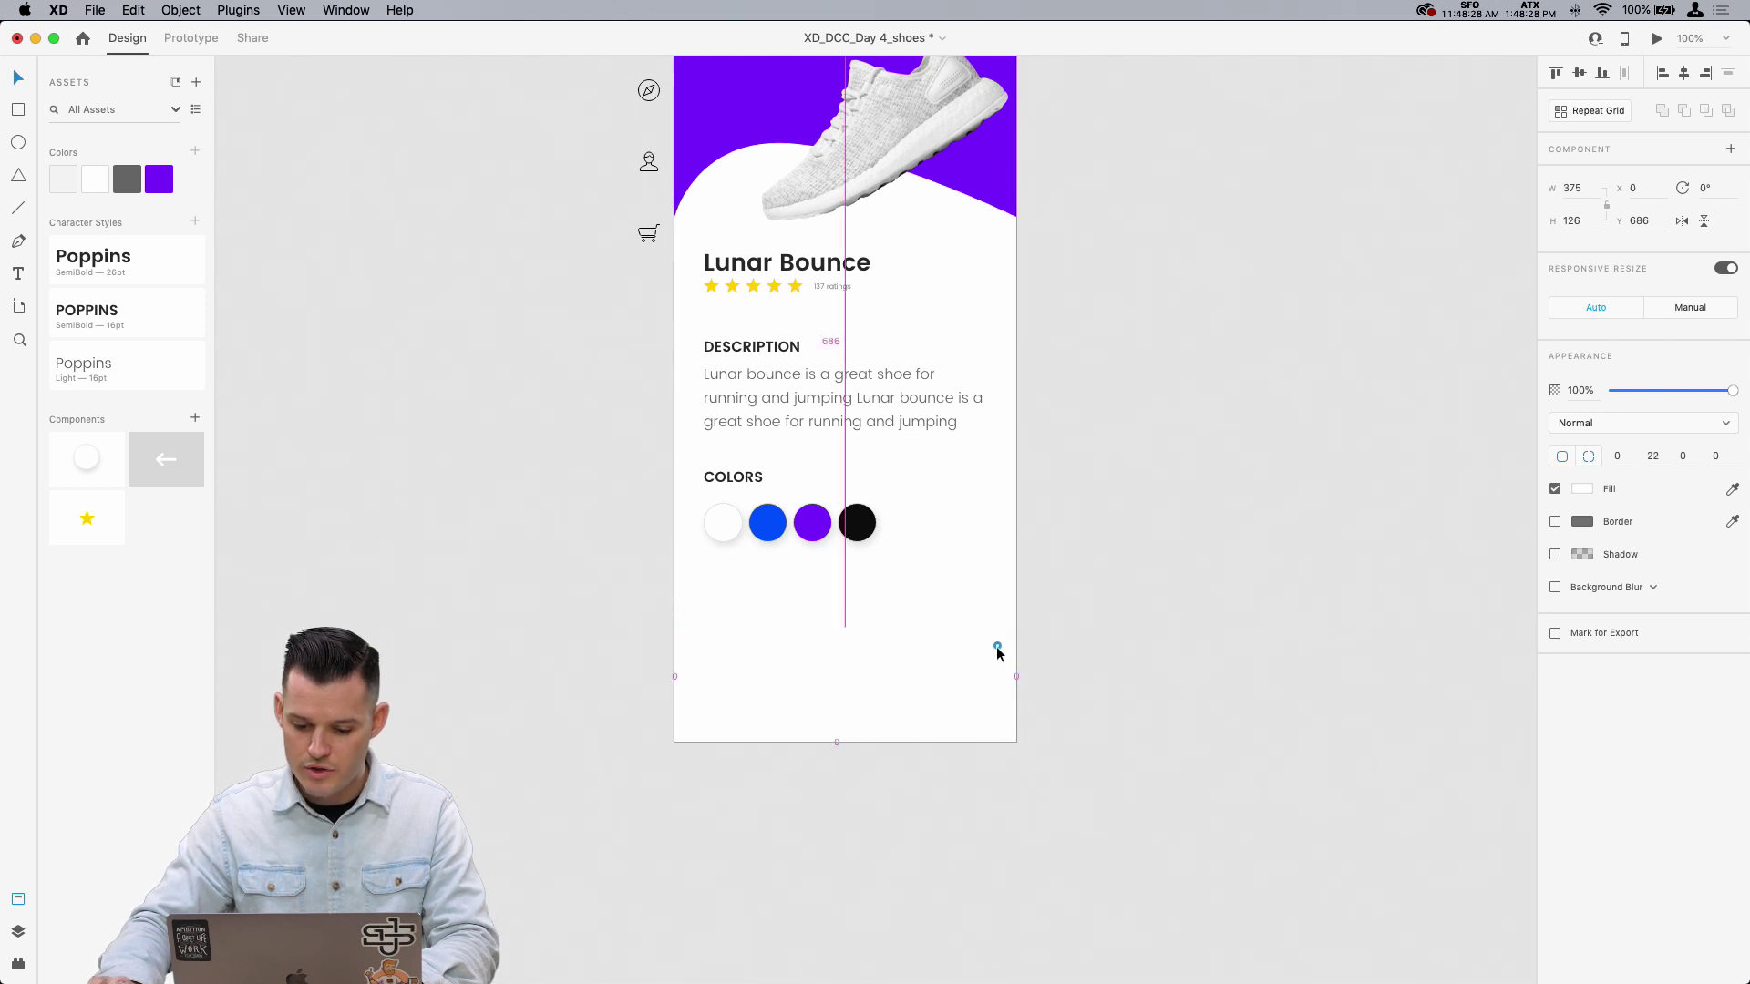
left_click_drag(684, 645, 701, 657)
left_click_drag(846, 628, 847, 642)
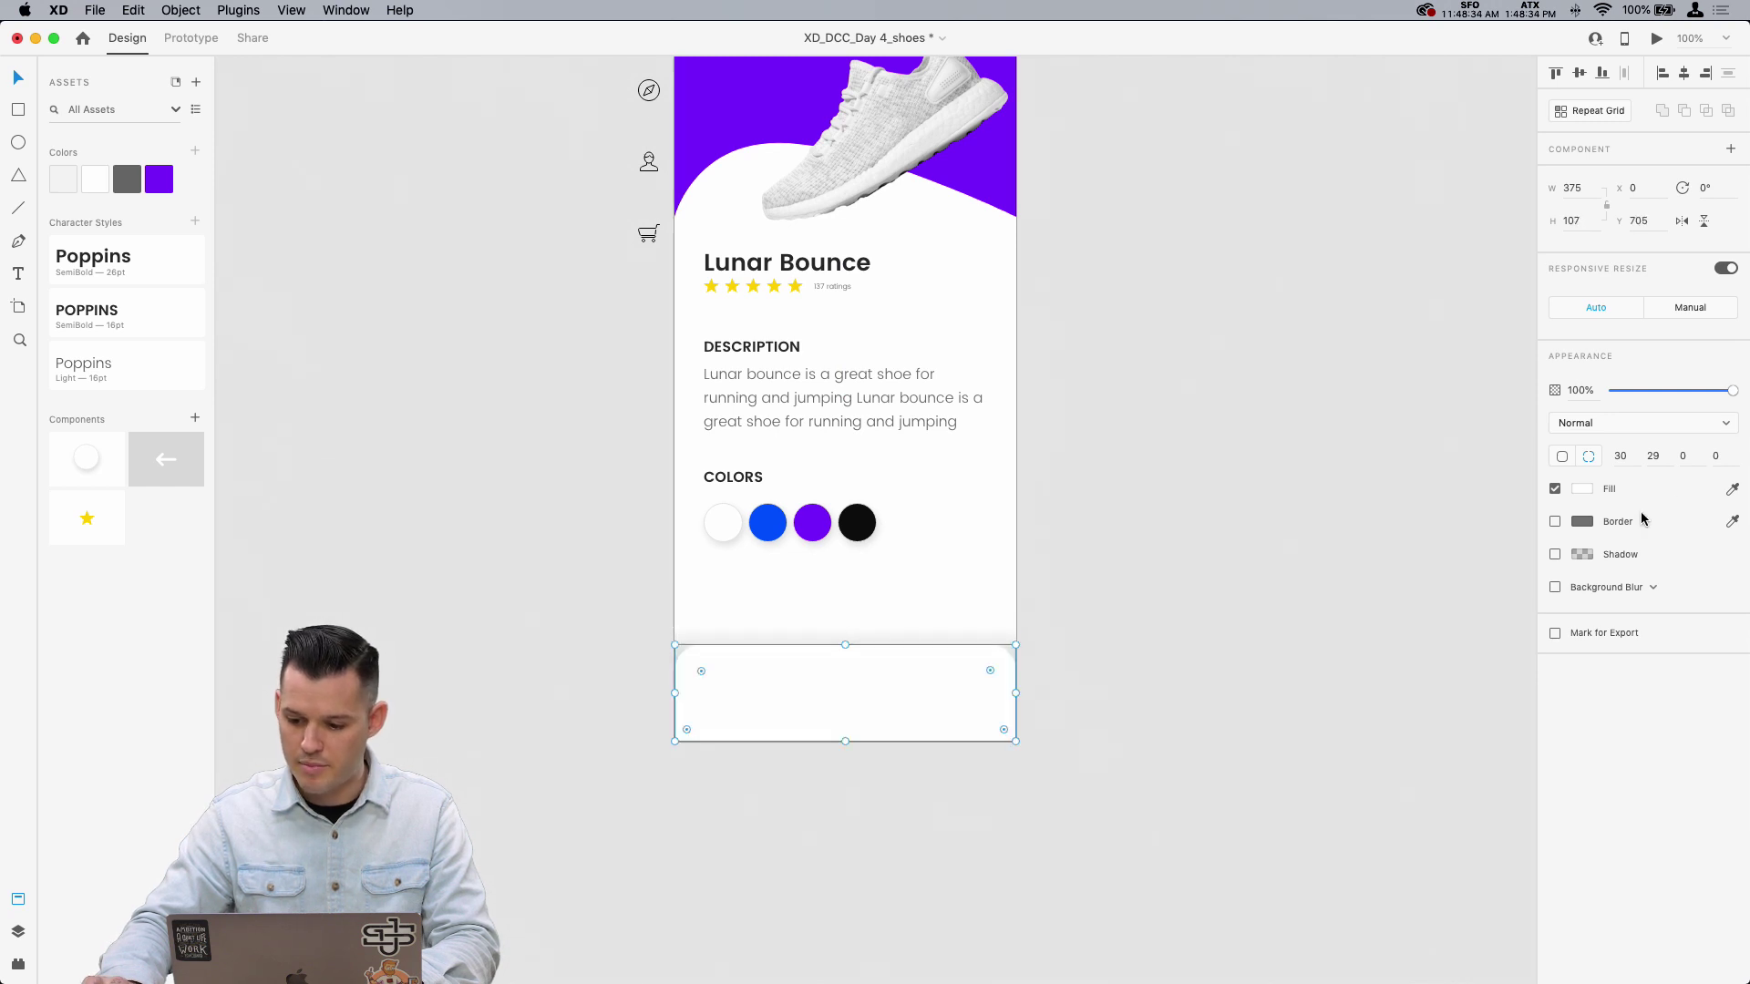
Step: Extend the gradient rectangle upward to a height of 149 and lower its opacity to about 33% as a soft shadow
left_click(1337, 691)
left_click(984, 633)
left_click_drag(846, 627, 845, 606)
key("3")
key("2")
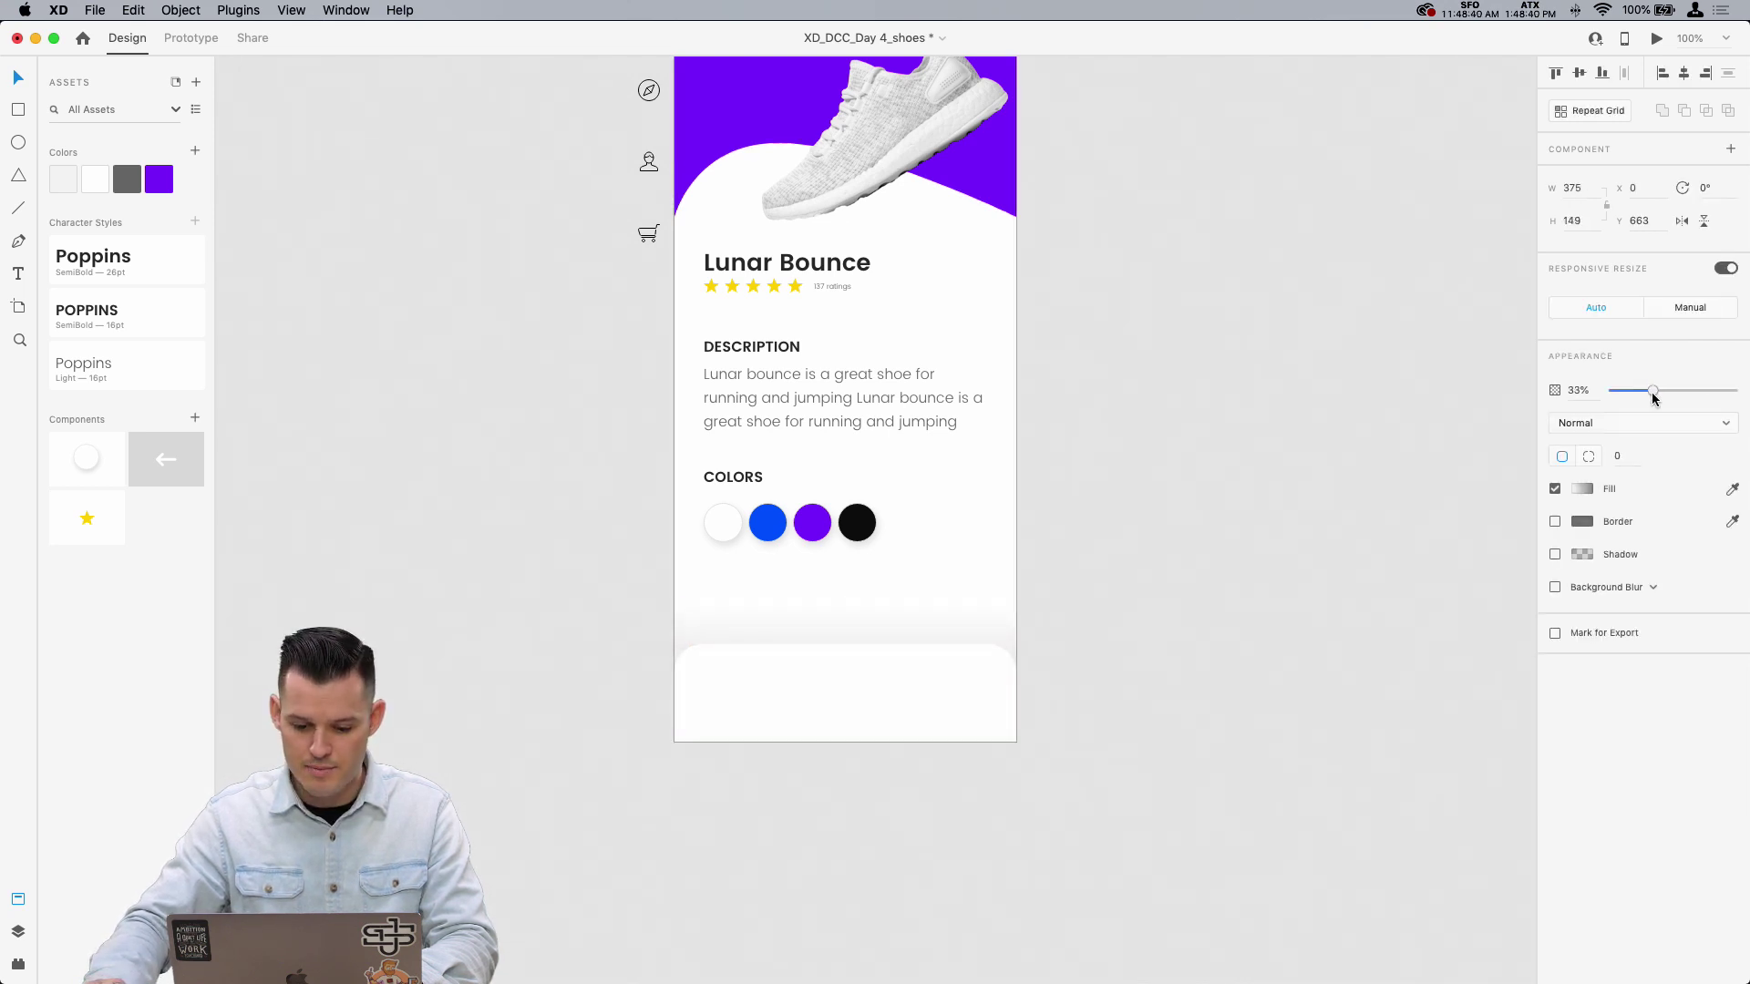
Step: Move the four line icons from beside the header to the empty canvas beside the artboard's lower right side
scroll(1204, 522, "up", 4)
left_click_drag(586, 480, 683, 238)
scroll(520, 328, "down", 4)
scroll(520, 329, "right", 1)
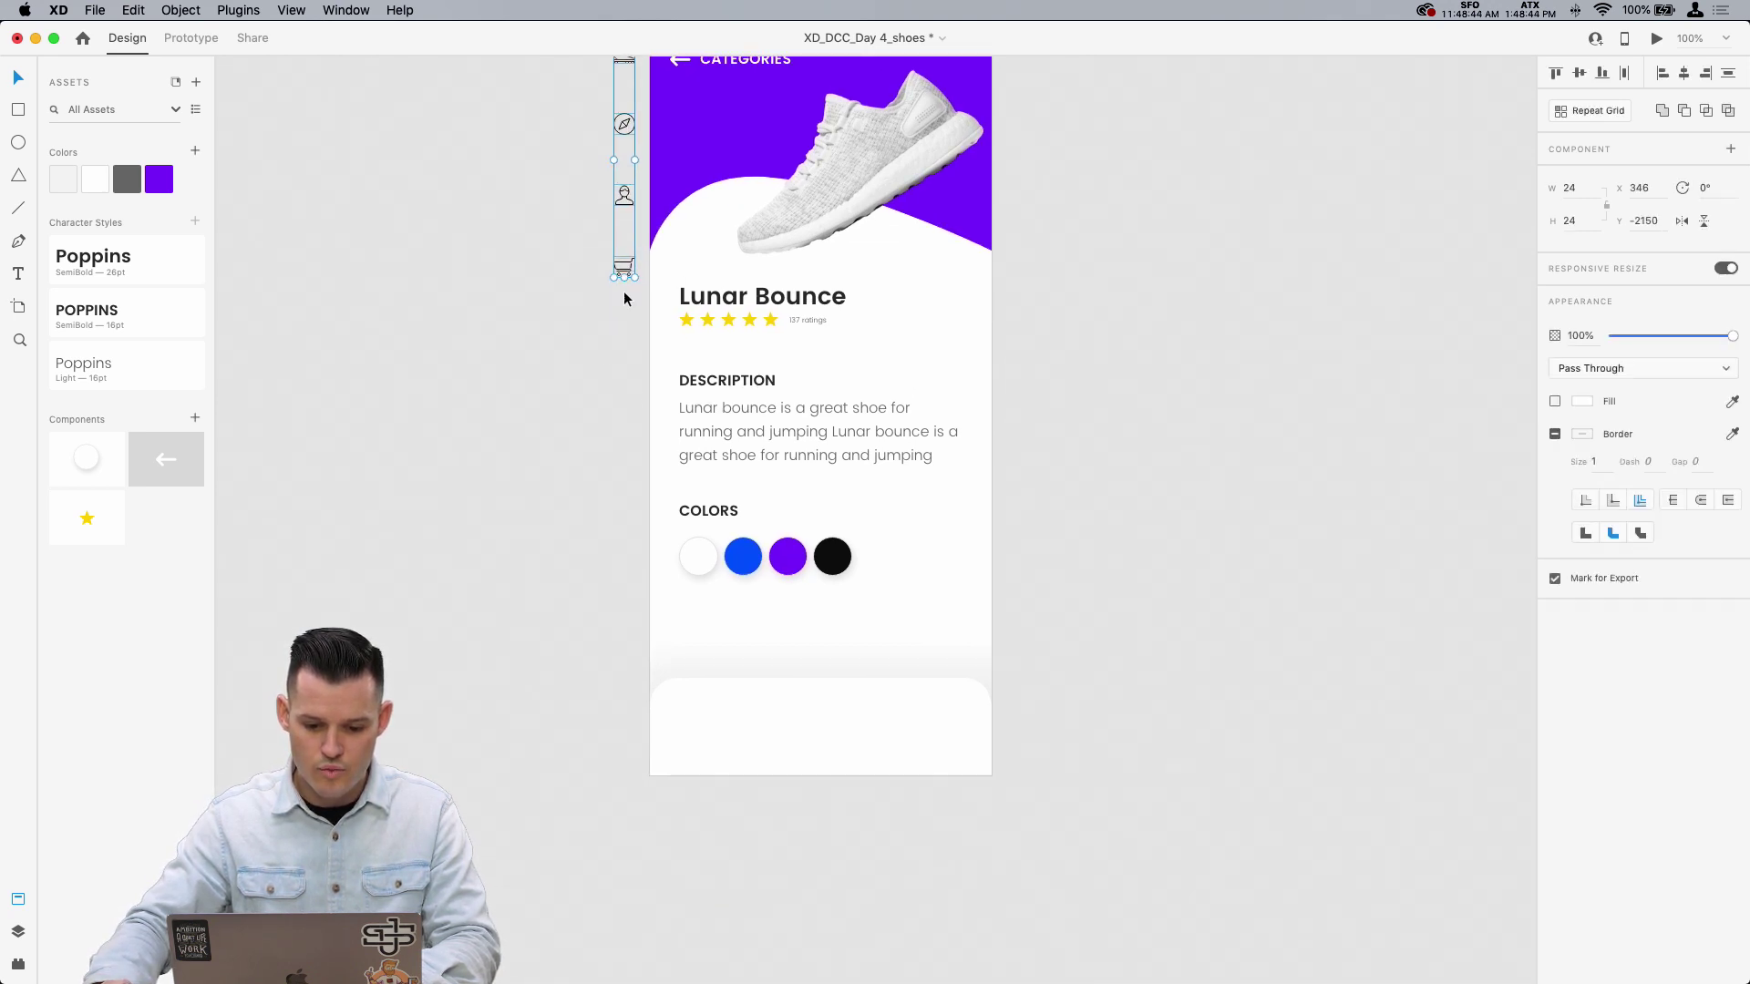
left_click_drag(623, 292, 1146, 937)
left_click(1146, 937)
Step: Place the cart, person, compass and cleats icons in a row on the white rounded bar
left_click_drag(1133, 830, 711, 734)
left_click_drag(1132, 761, 794, 728)
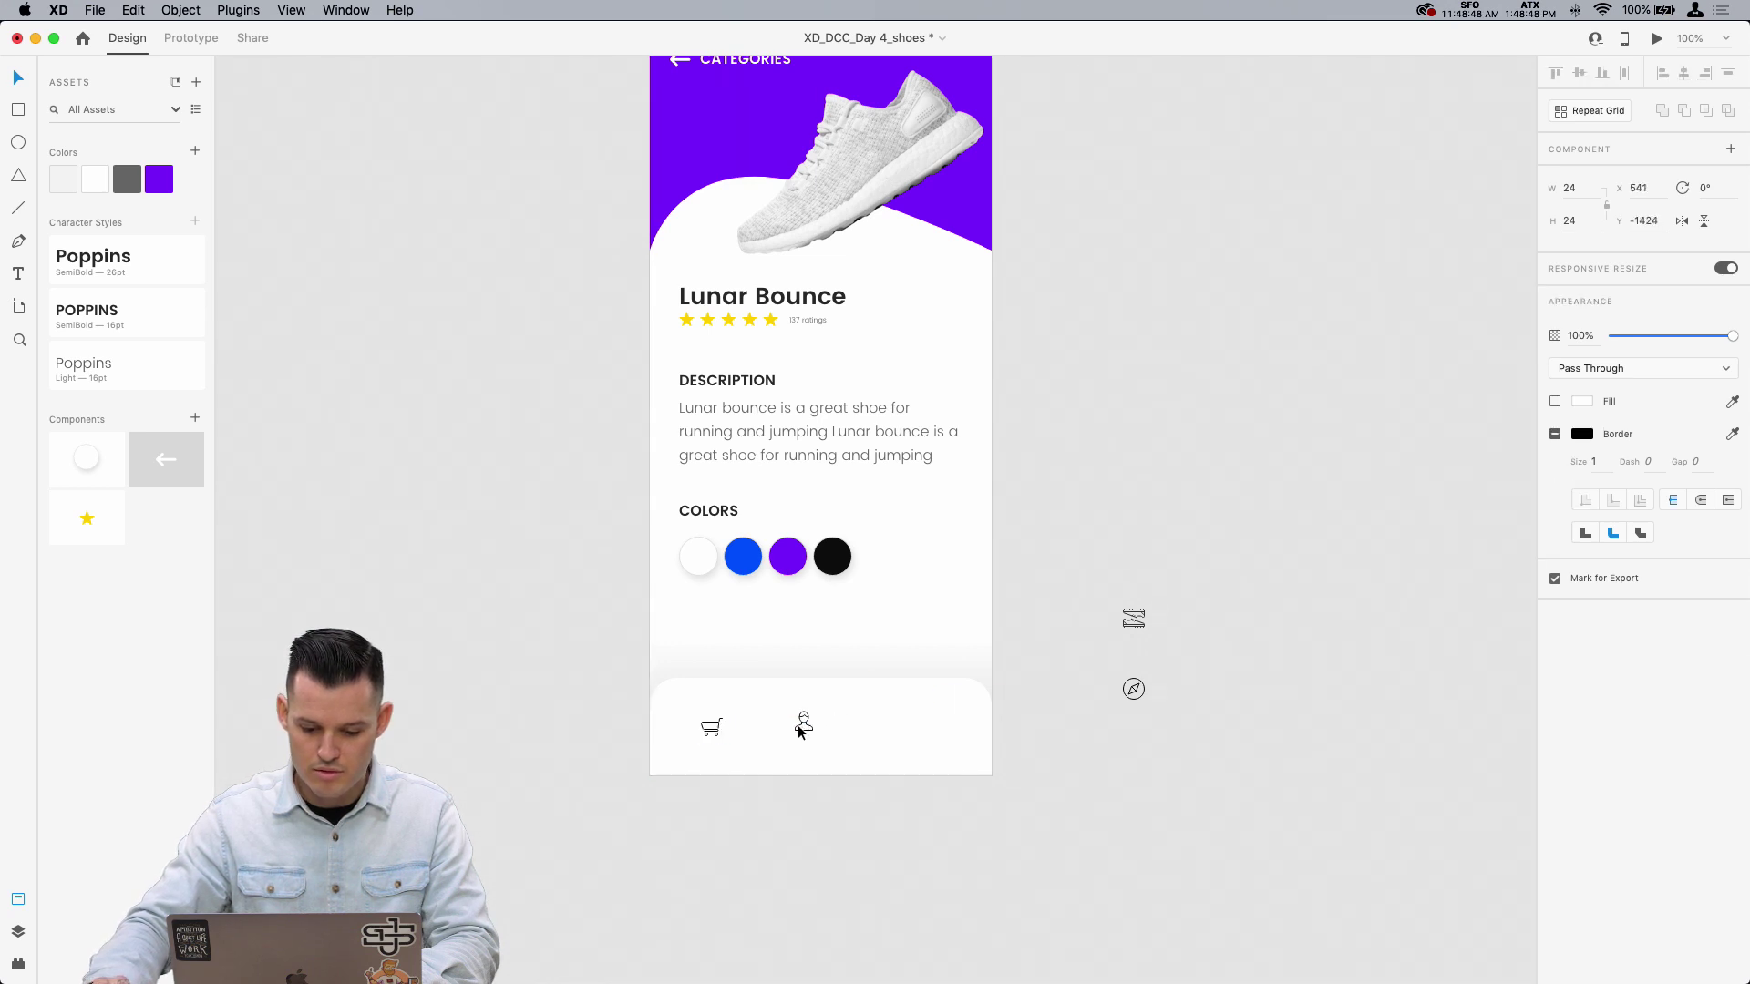
left_click_drag(1134, 689, 867, 730)
left_click_drag(1111, 638, 907, 749)
Step: Distribute the four navigation icons evenly across the bar and align them on their vertical centers
left_click_drag(1143, 911, 550, 610)
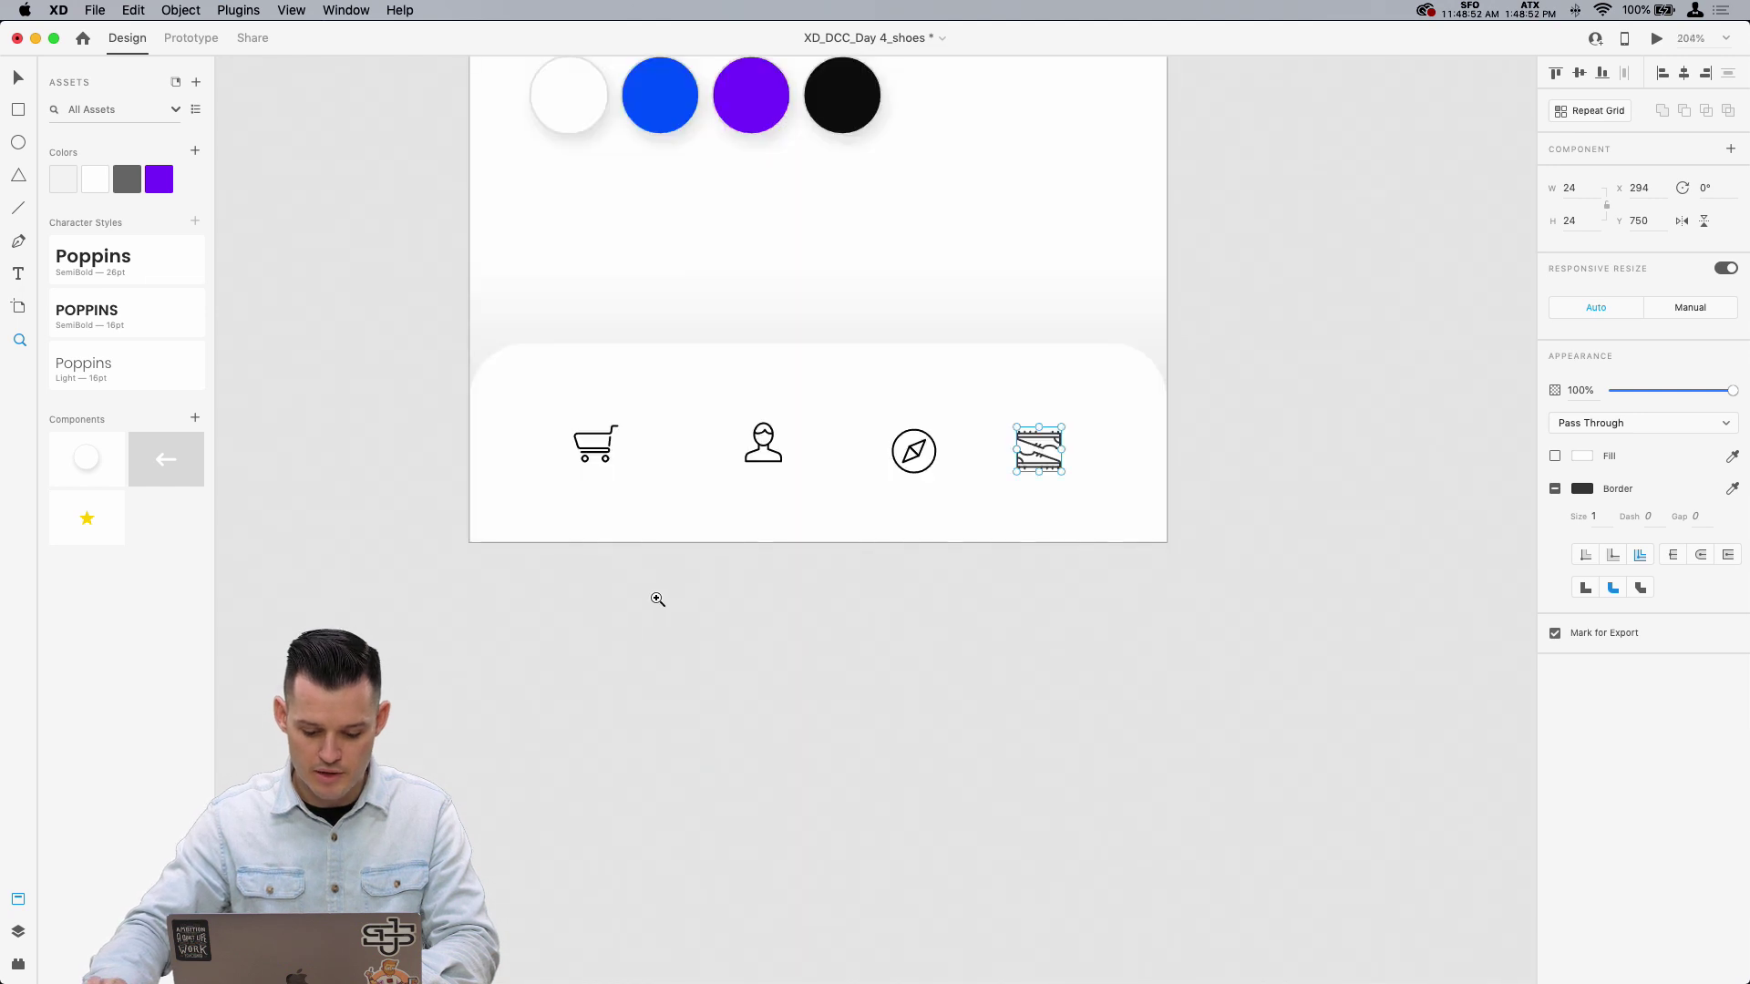
left_click(520, 468)
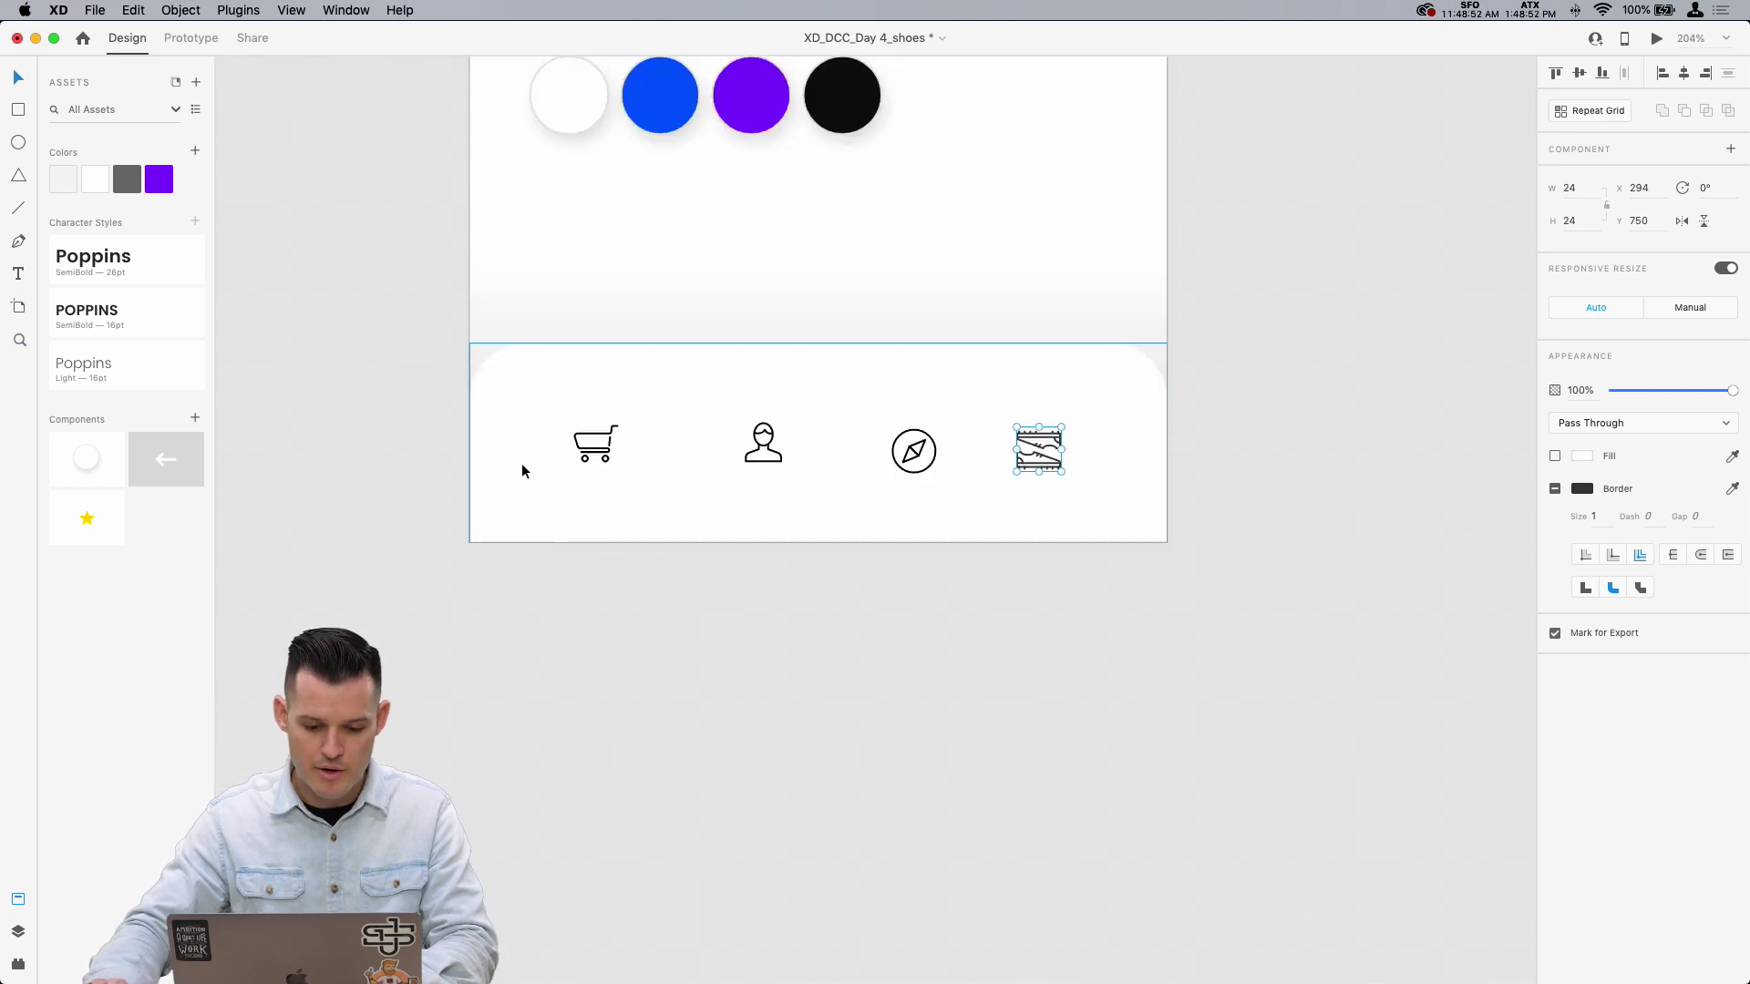
left_click(602, 450)
left_click(762, 443, "shift")
left_click(912, 451, "shift")
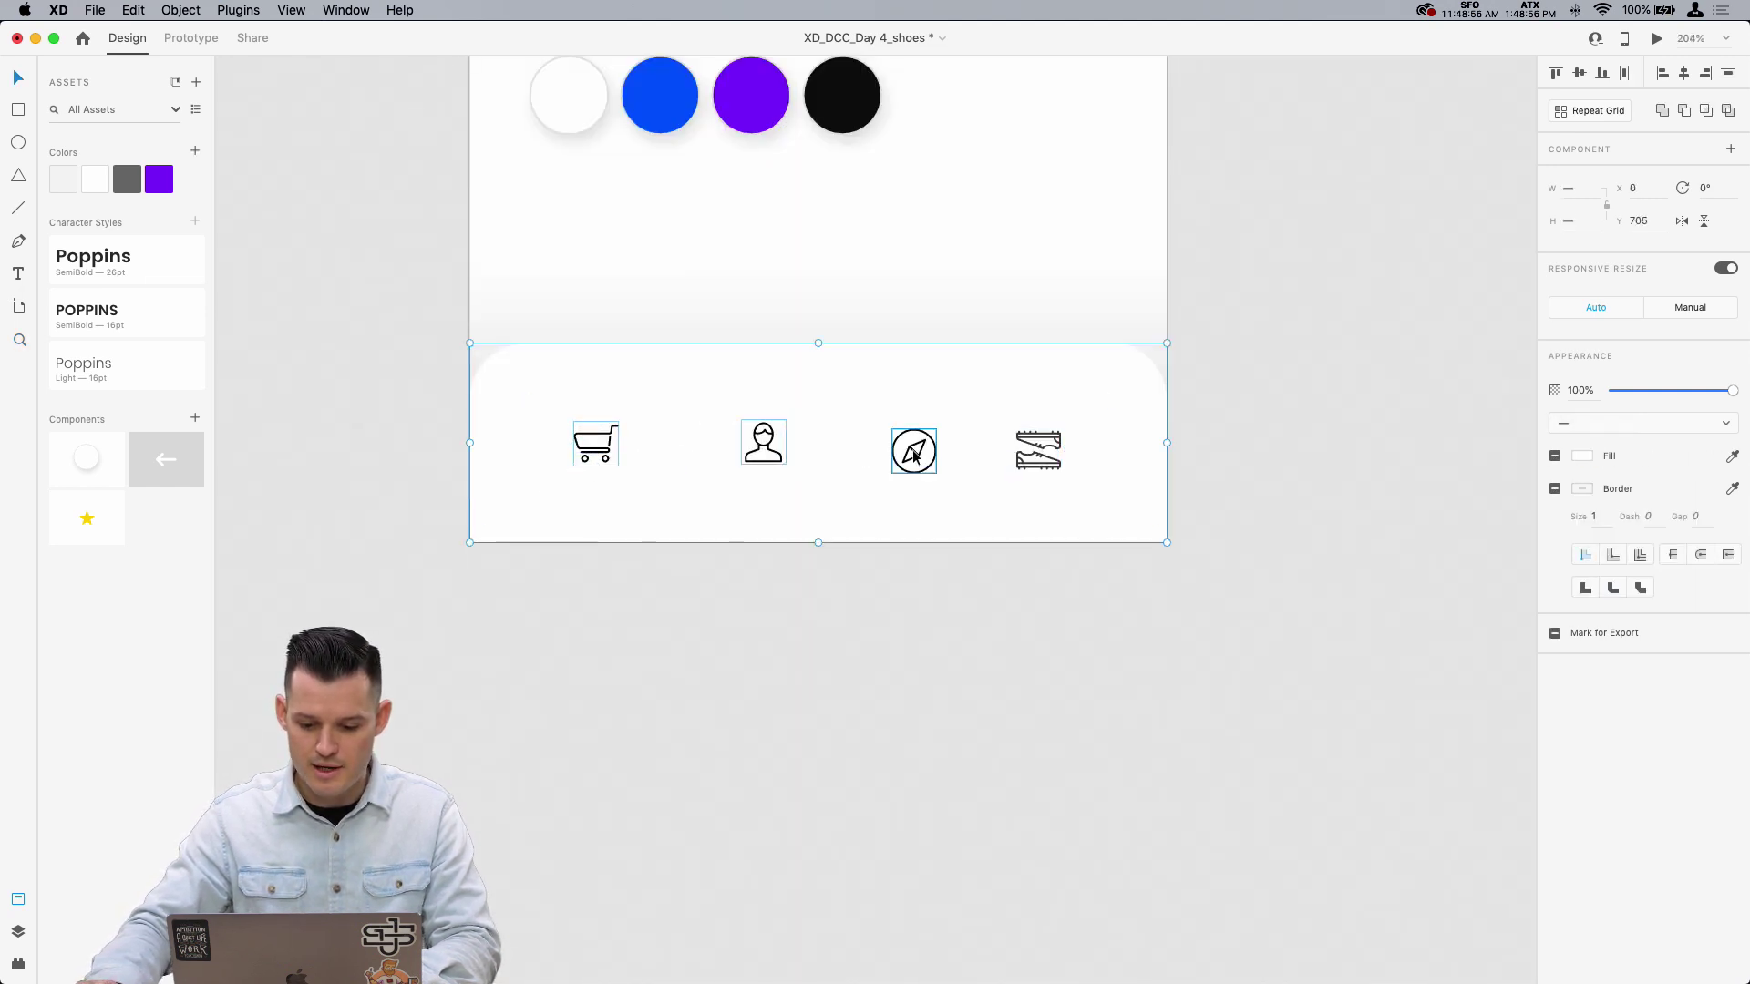
left_click(1039, 450, "shift")
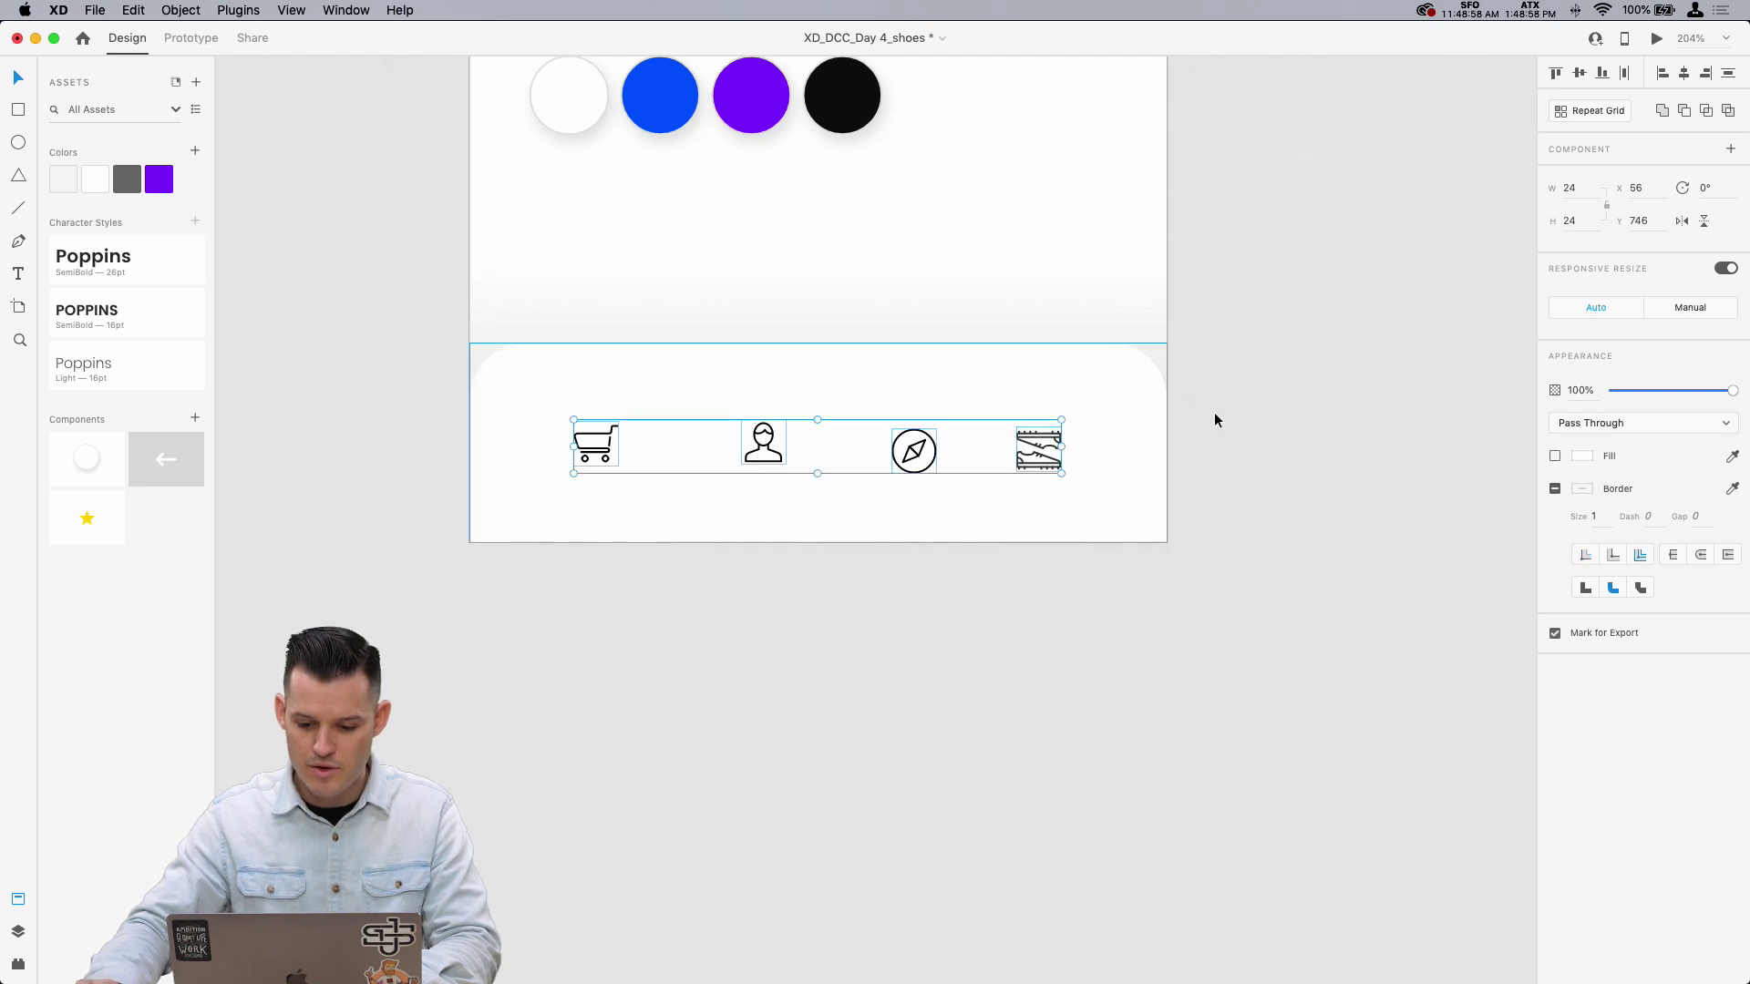
left_click(1624, 73)
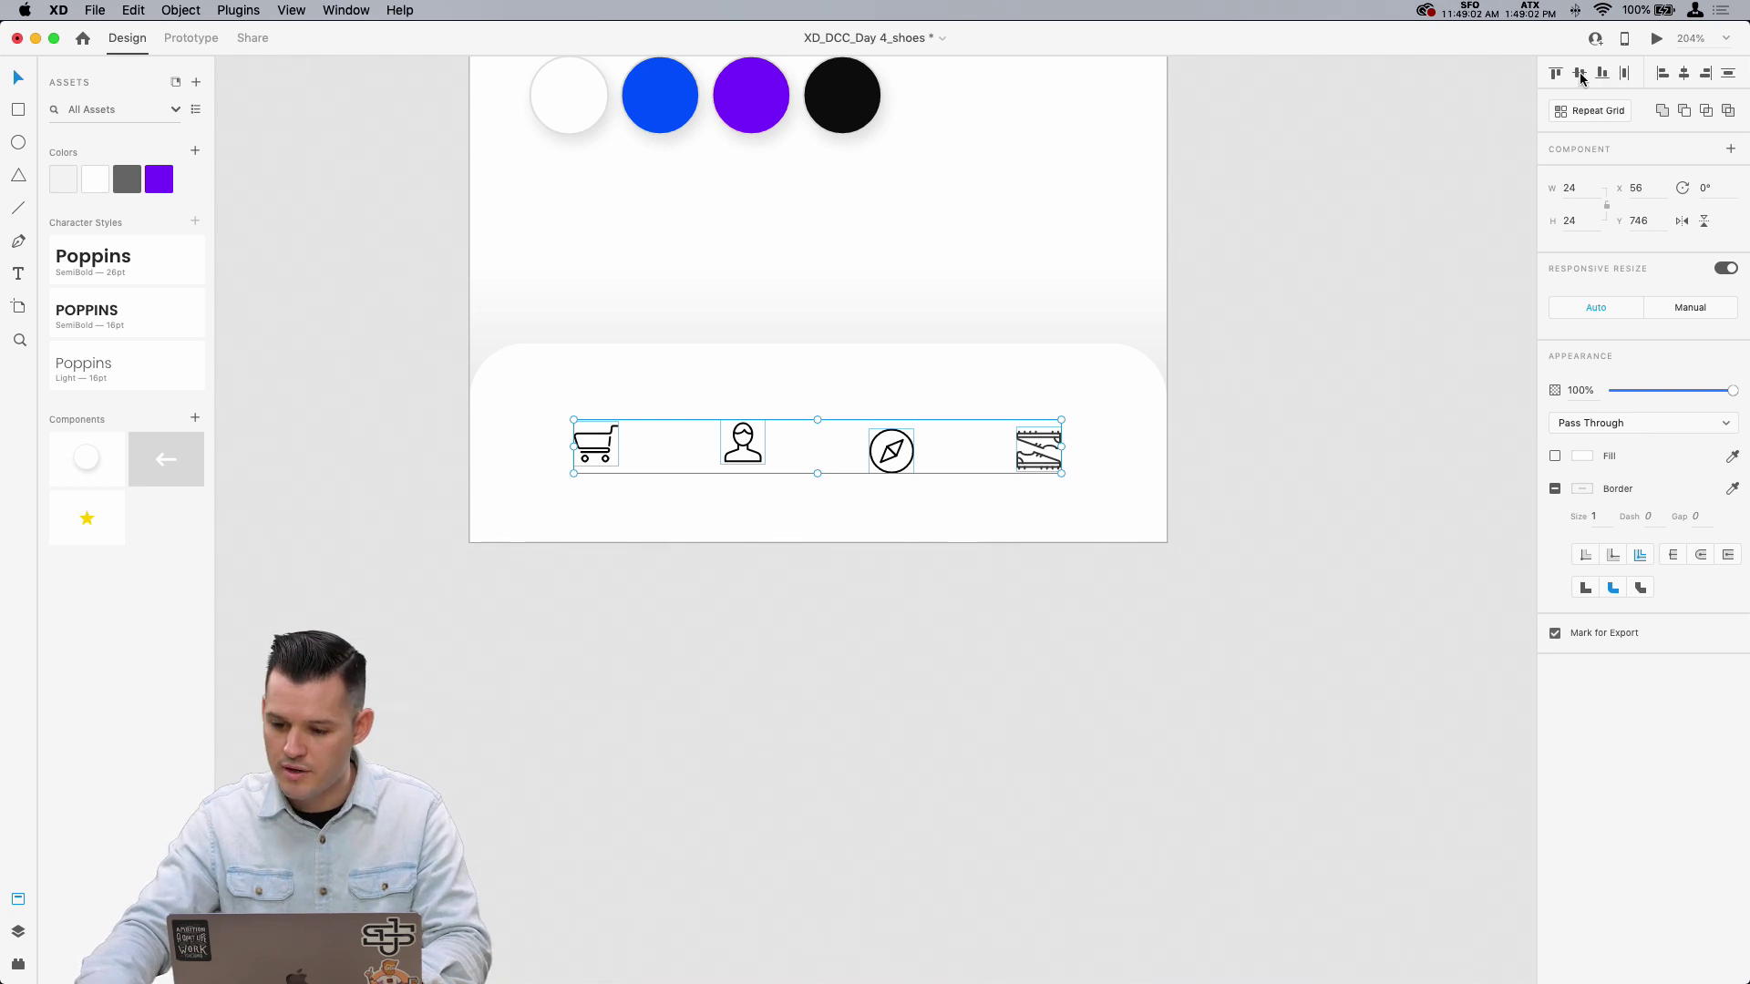
left_click(895, 456)
key("super+z")
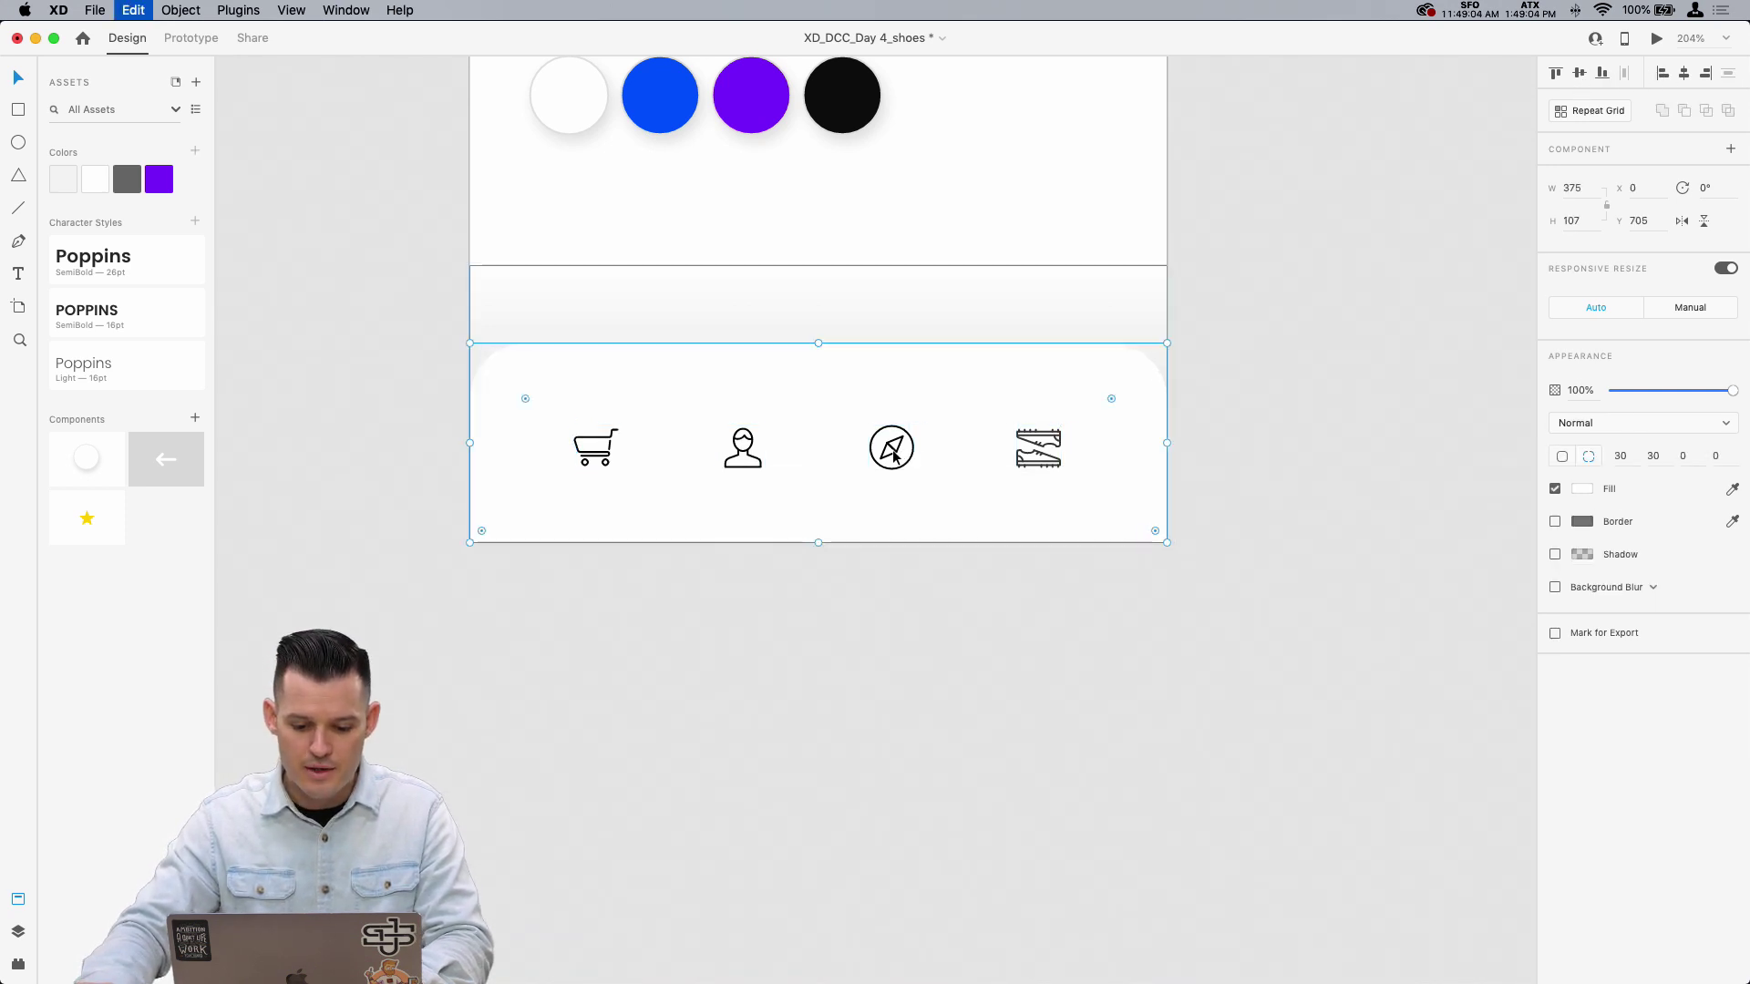
Step: Group the cleats, compass, person and shopping cart icon layers together
left_click(17, 931)
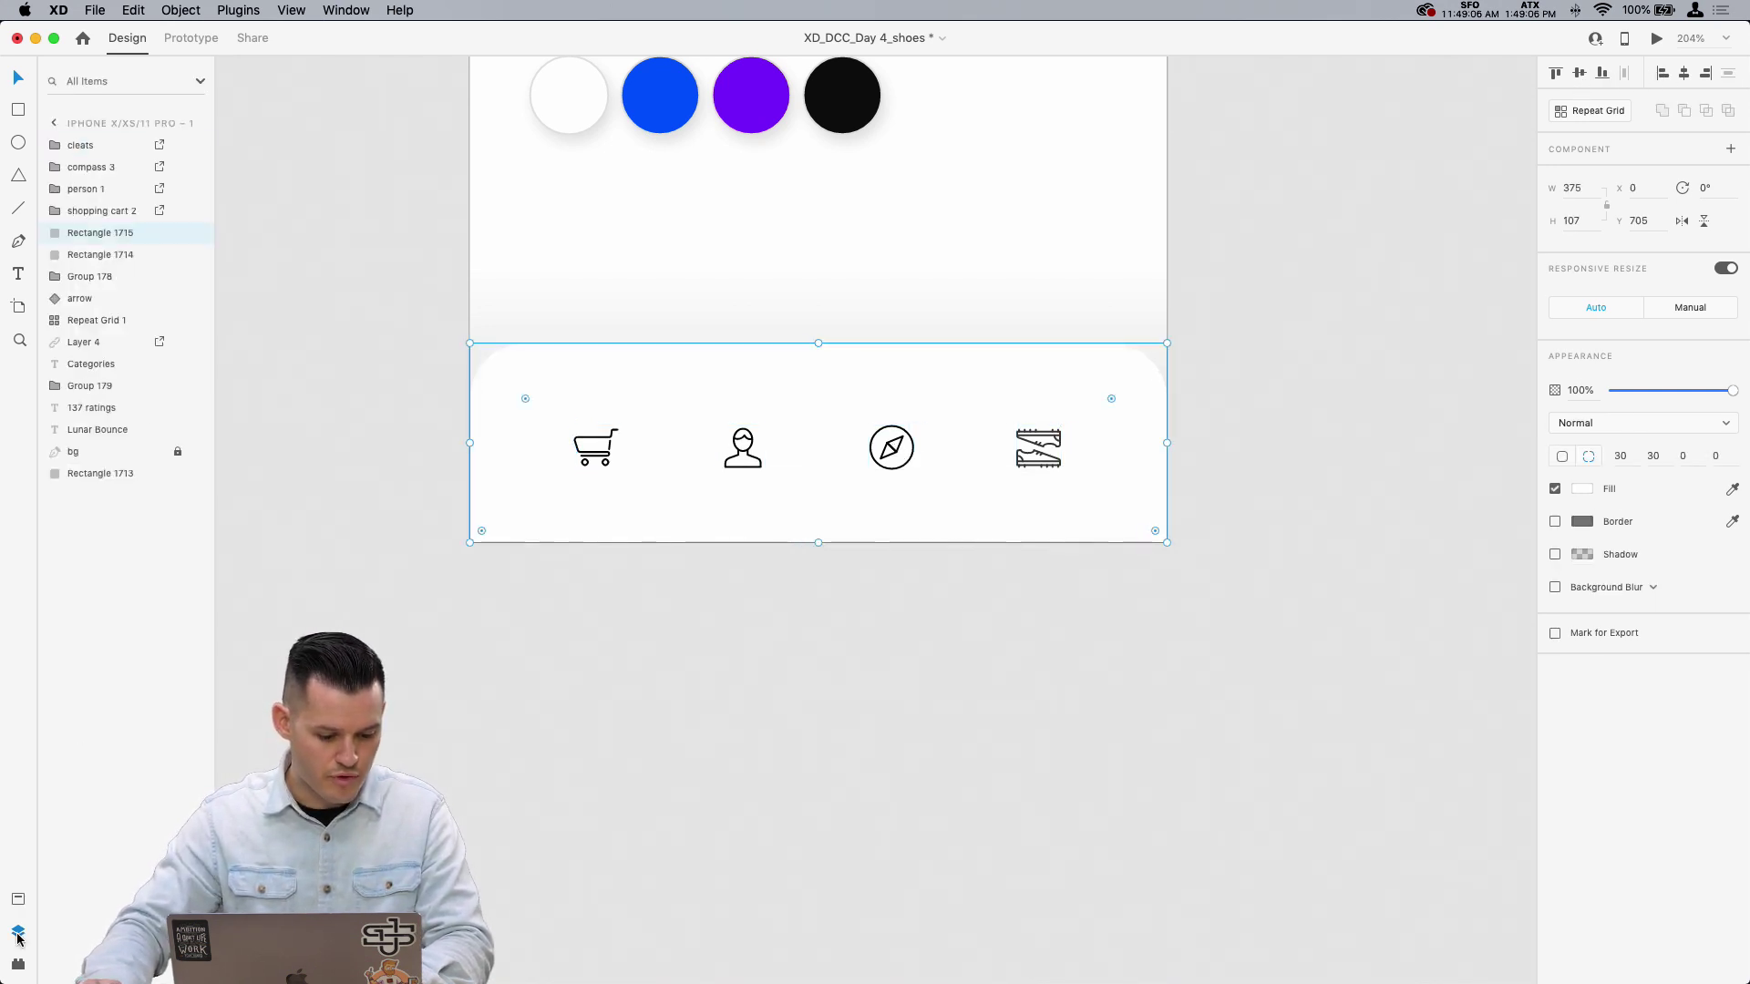
left_click(100, 212)
left_click(92, 145, "shift")
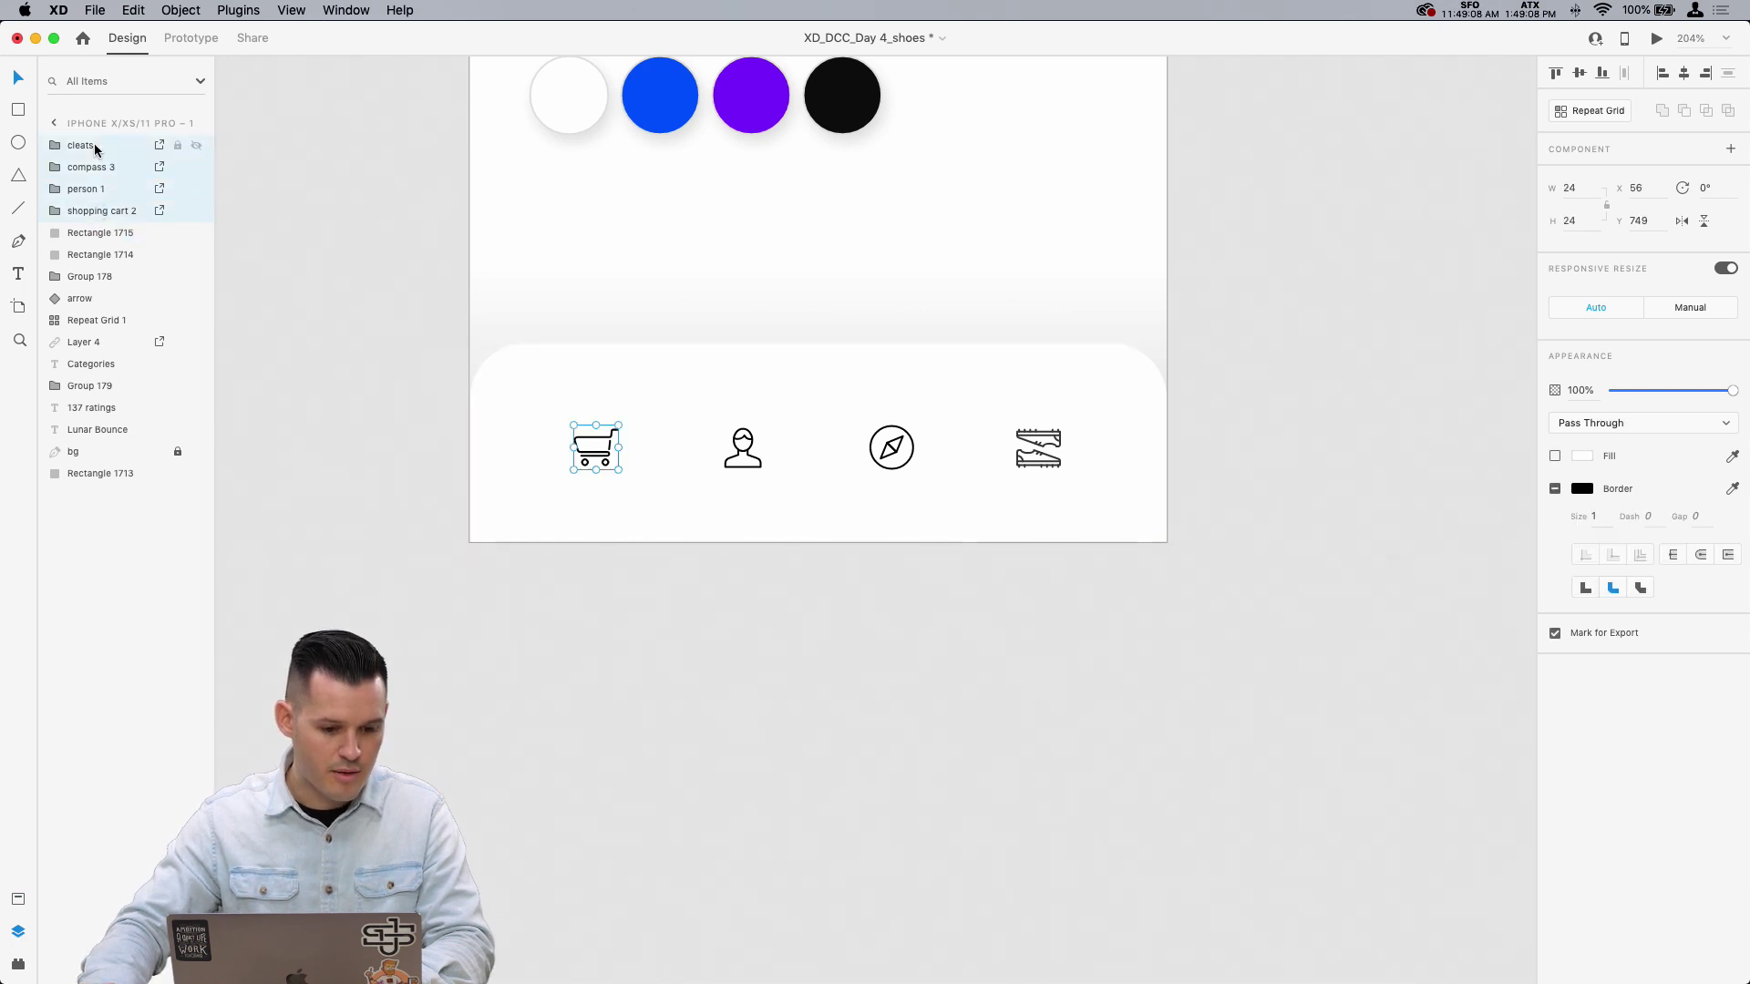
key("super+g")
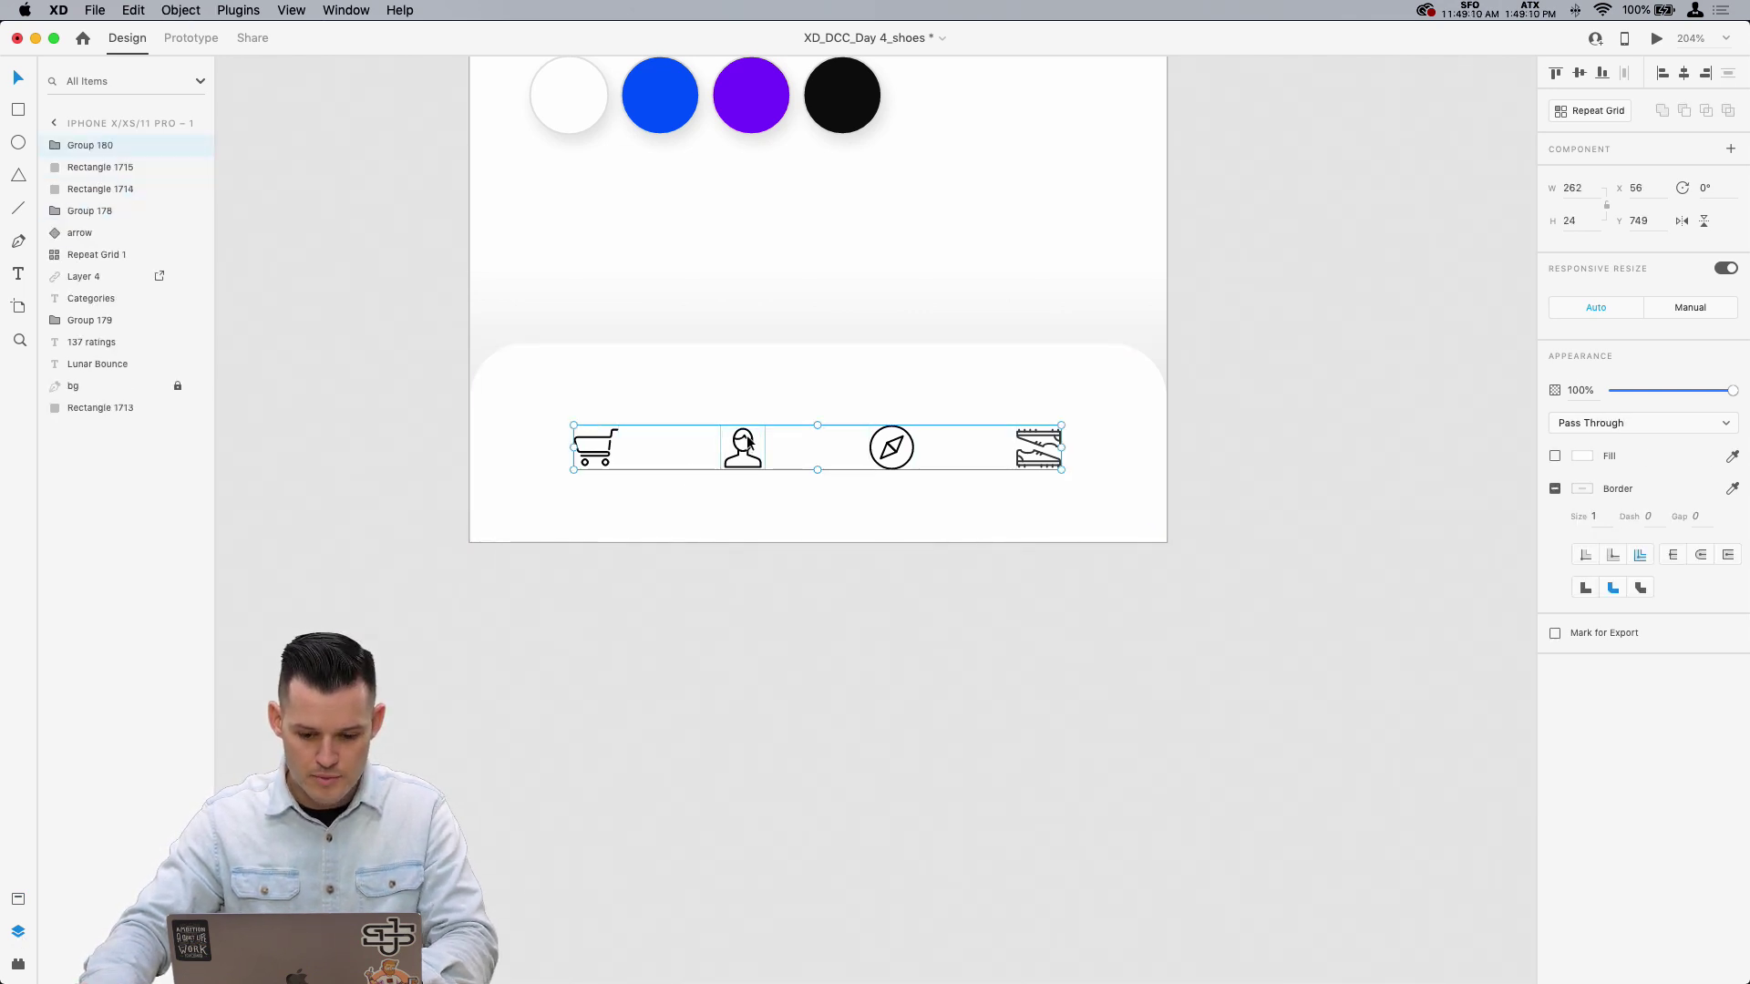
Step: Nudge the grouped navigation icons slightly so they sit centered on the white rounded bar
mouse_move(747, 444)
left_mouse_down()
mouse_move(716, 444)
mouse_move(749, 443)
left_mouse_up()
left_click(1285, 443)
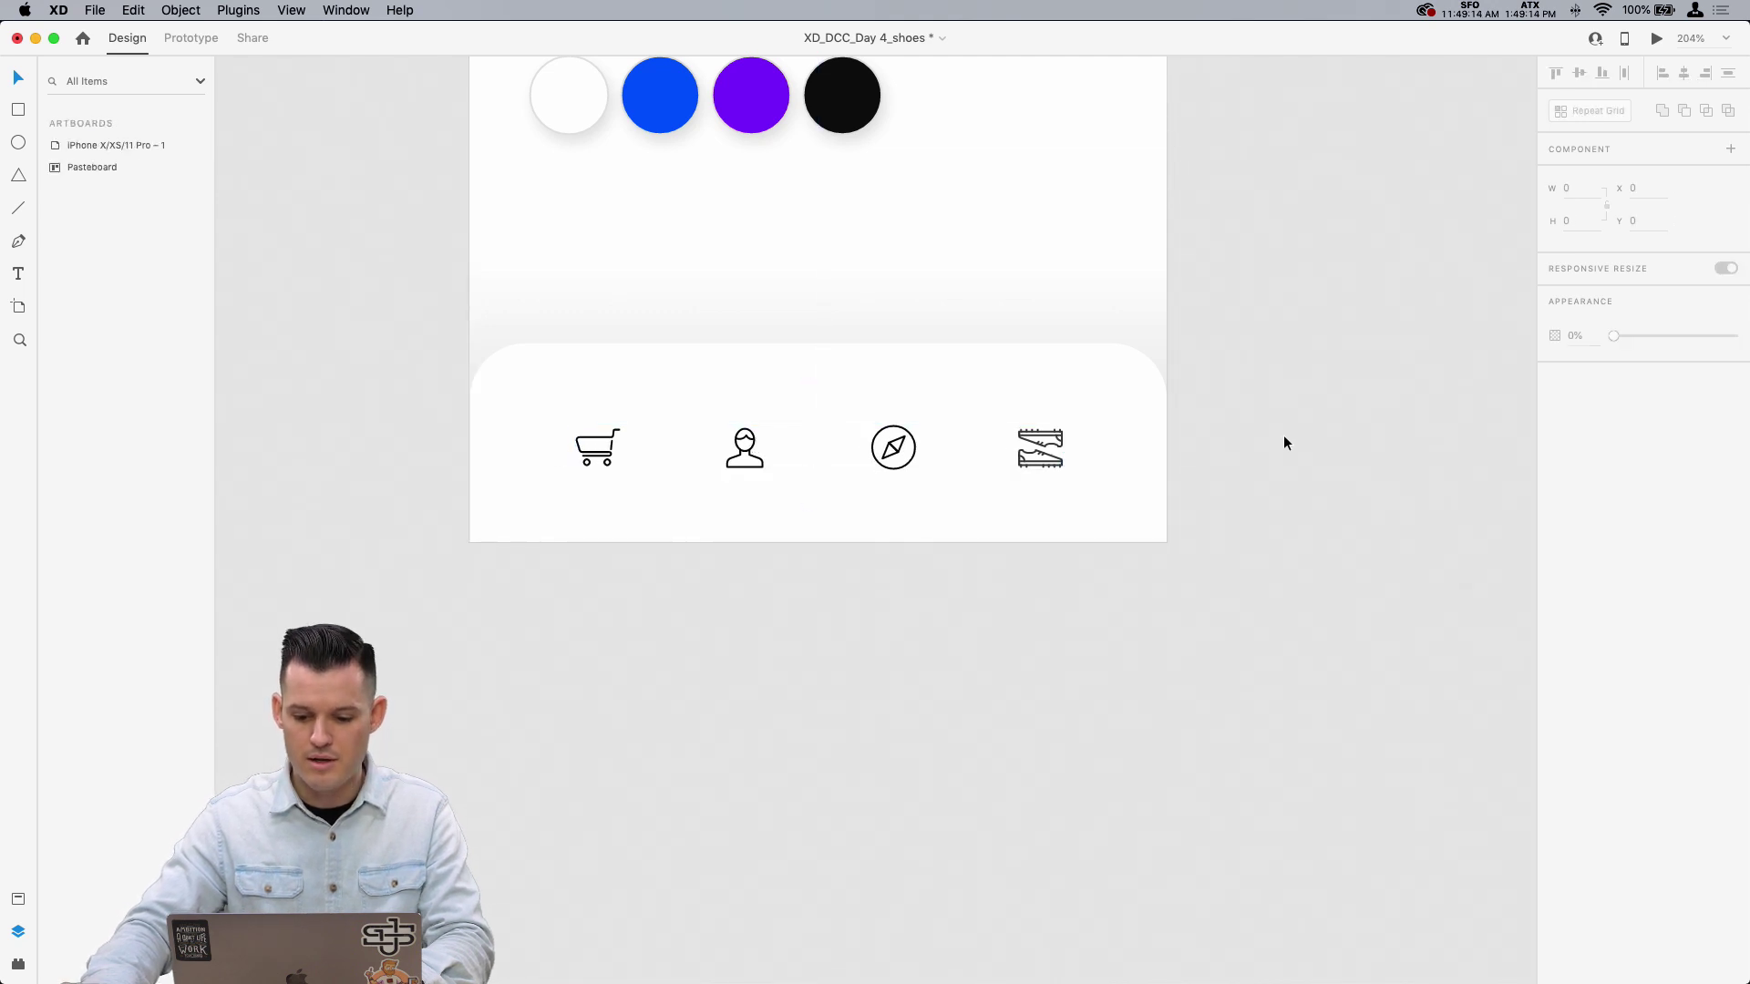
key("super+1")
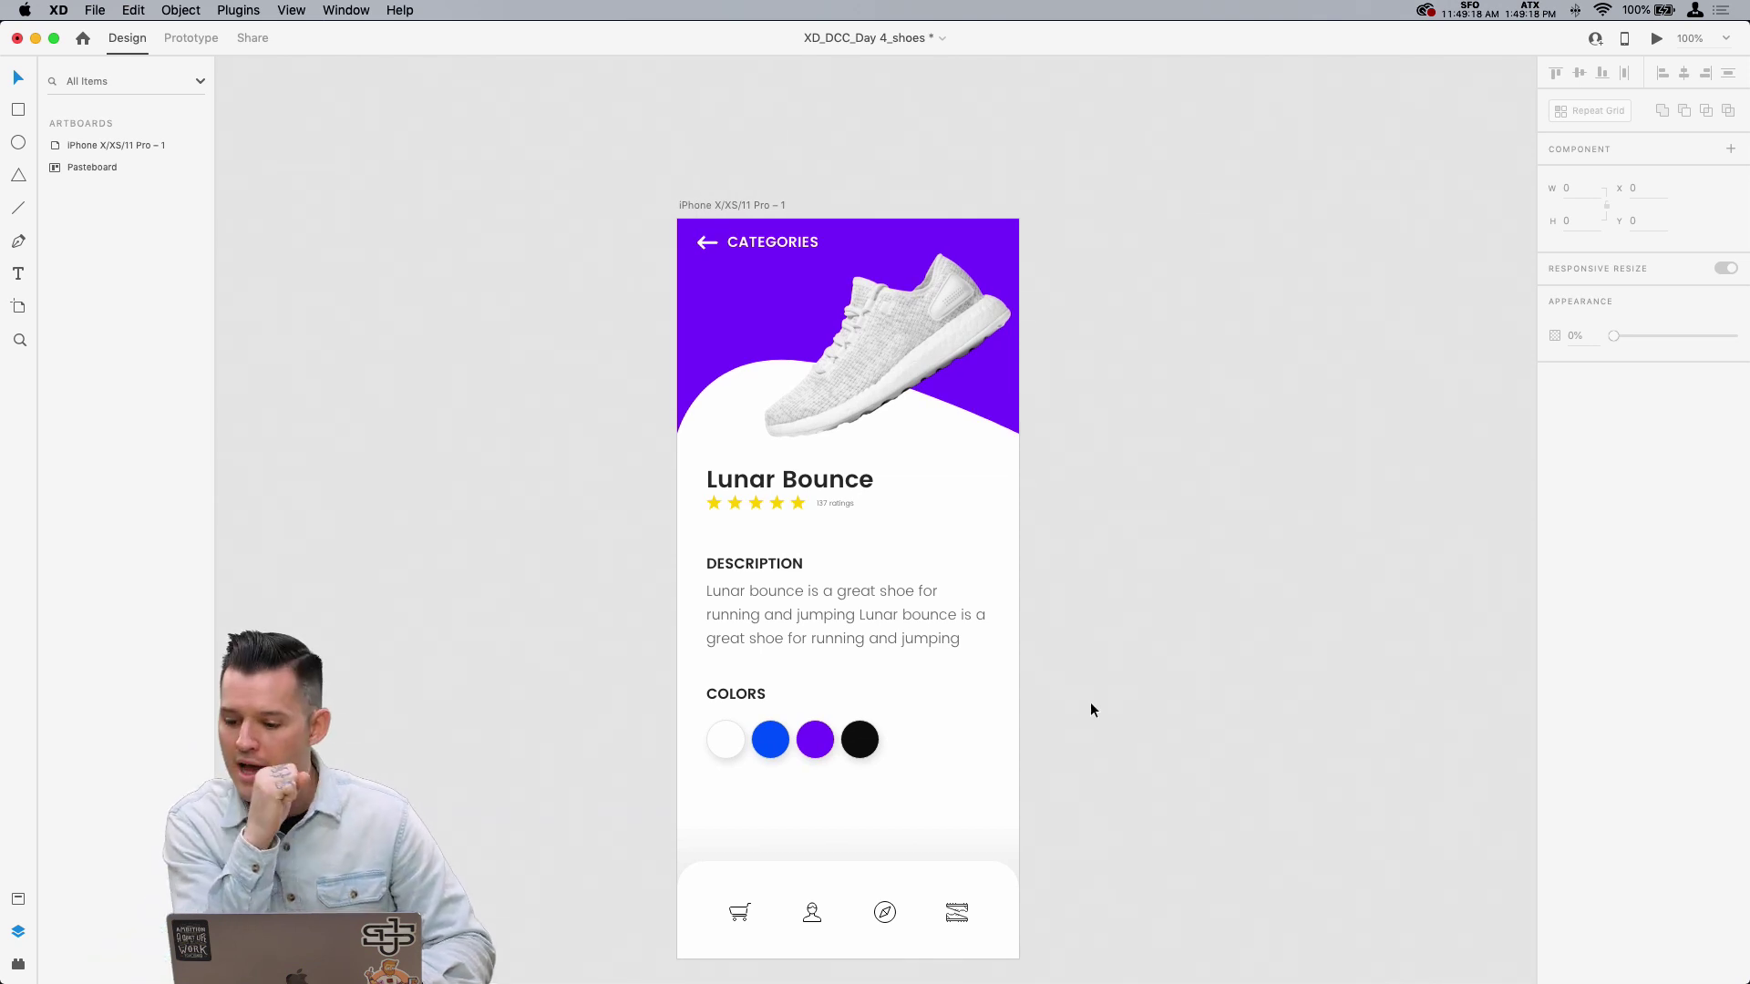
scroll(1107, 700, "down", 2)
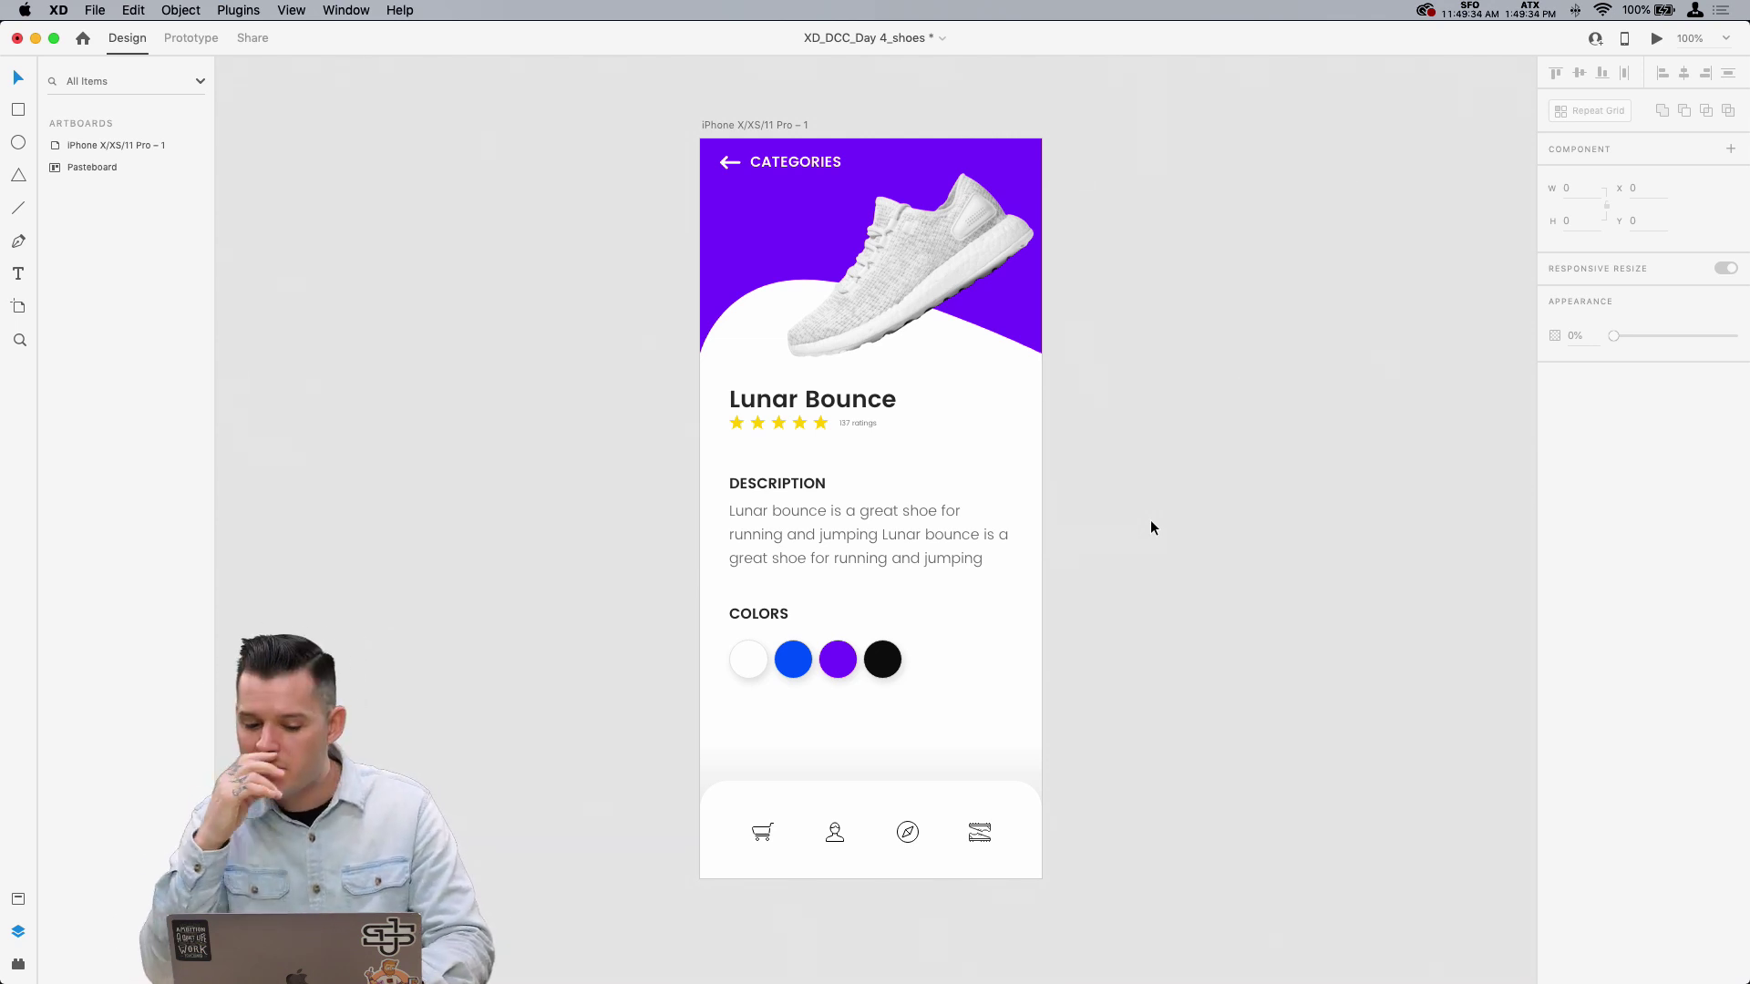
Step: Duplicate the shoe product artboard and place the copy to the left of the original
left_click_drag(774, 122, 391, 139)
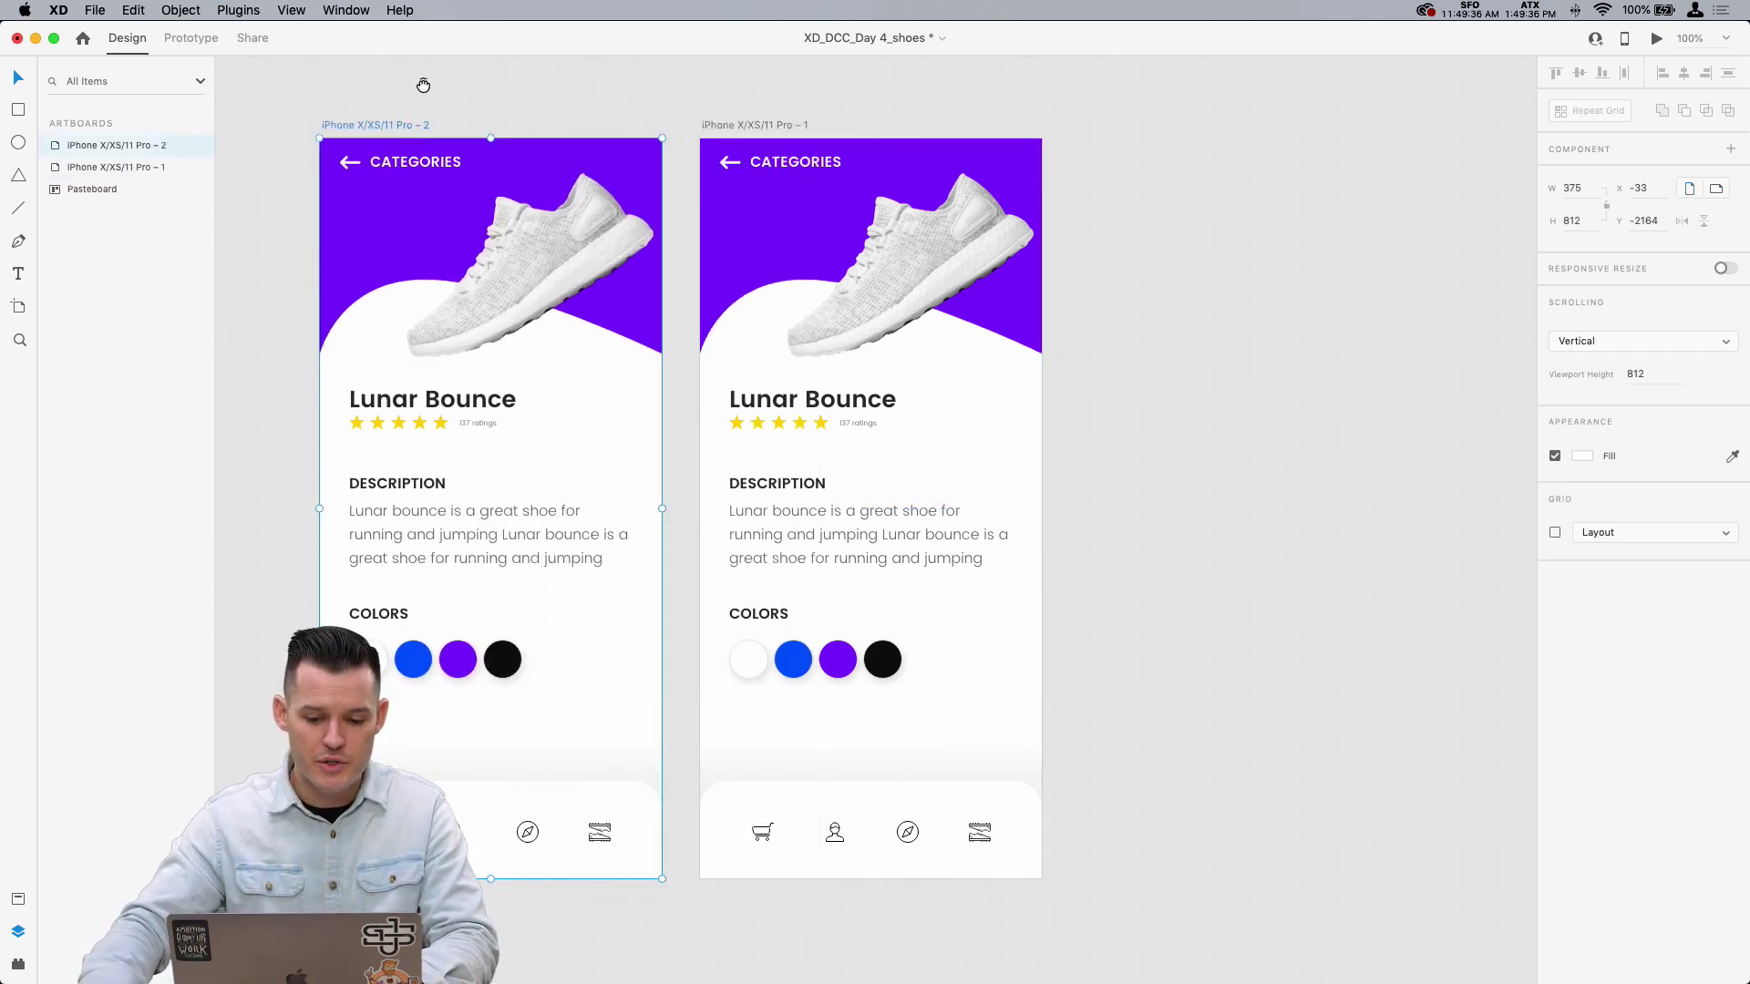
scroll(820, 510, "left", 10)
left_click(822, 716)
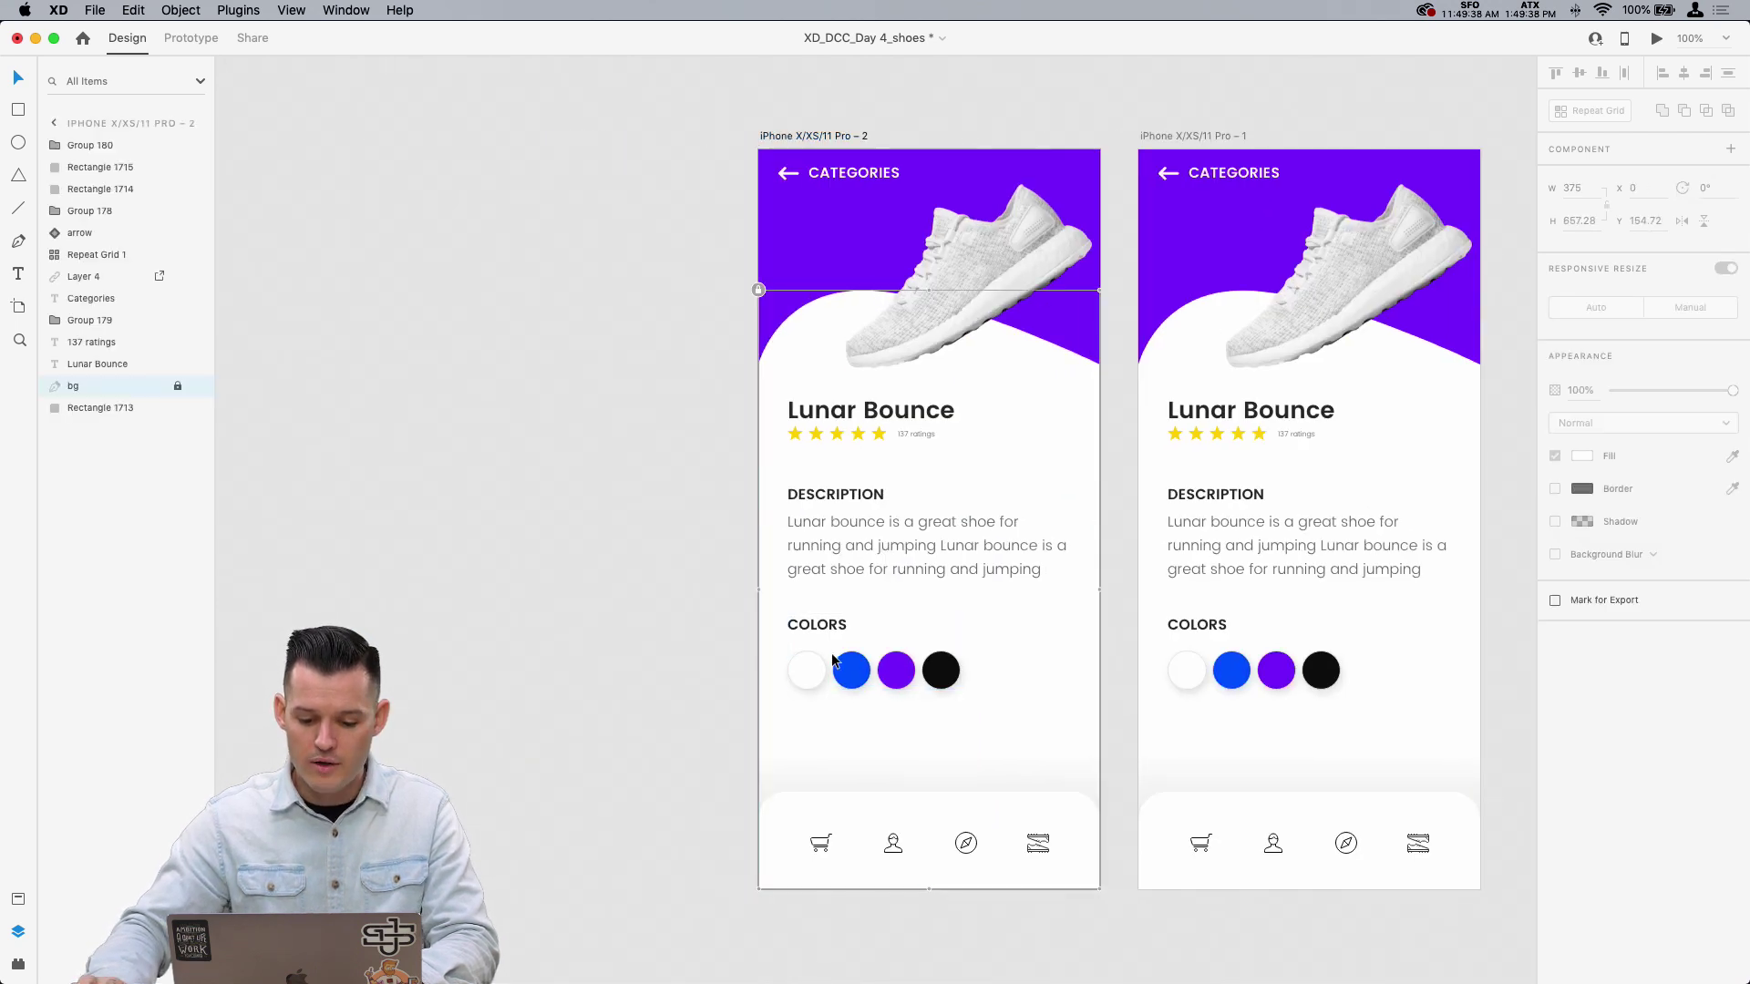
left_click_drag(831, 727, 855, 401)
left_click_drag(1732, 390, 1613, 390)
key("super+z")
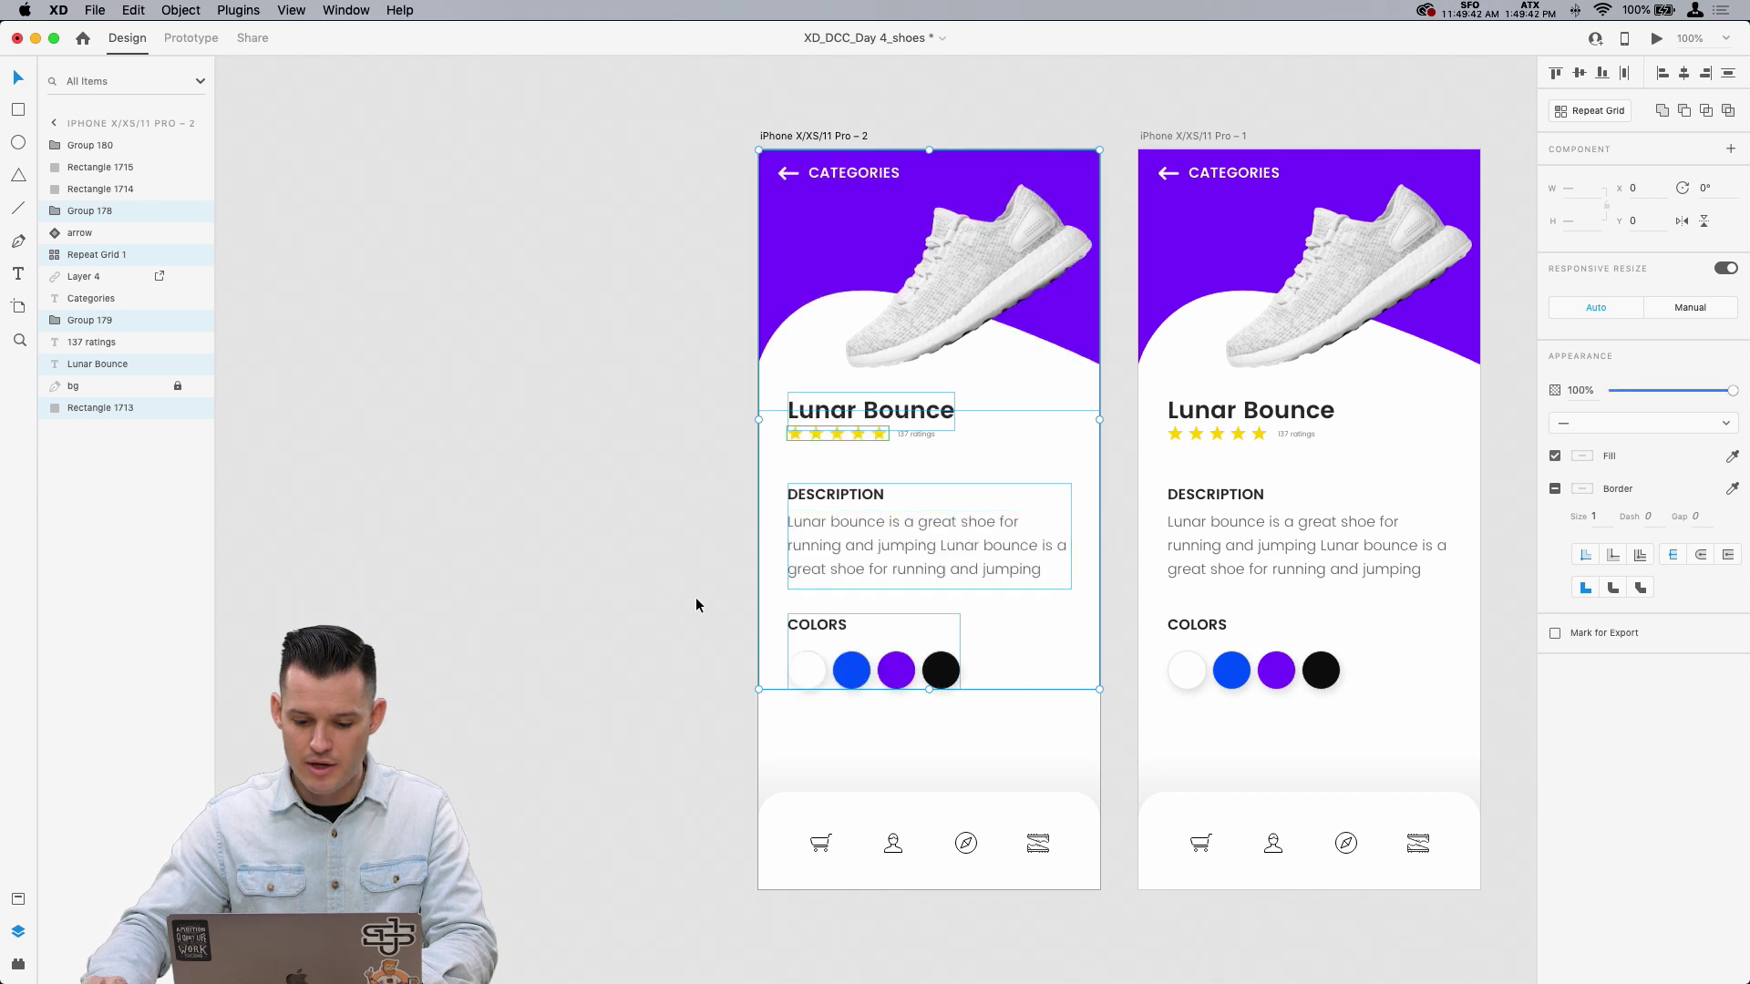
Step: Group the Lunar Bounce title, star rating and ratings count on the duplicated artboard
left_click(856, 433, "shift")
left_click(855, 434, "shift")
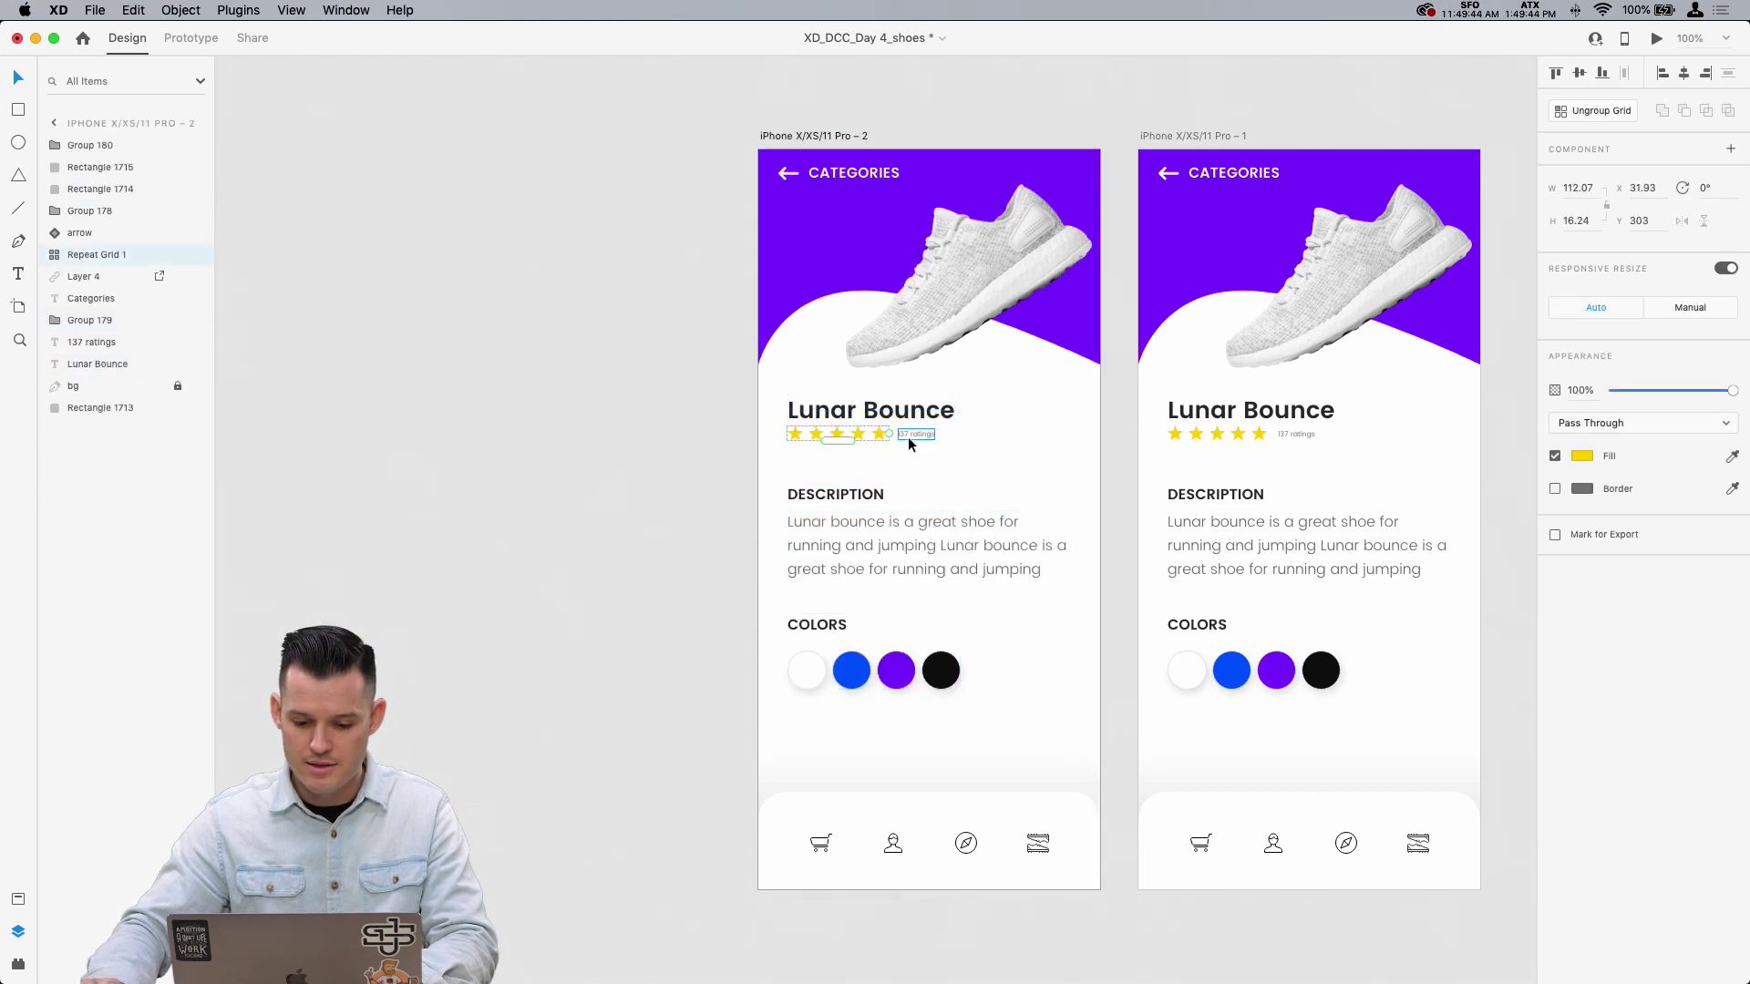
left_click(908, 436, "shift")
key("super+g")
Step: Set the title, description and colors groups on the duplicated artboard to 0% opacity and shift them to the right
left_click(862, 511, "shift")
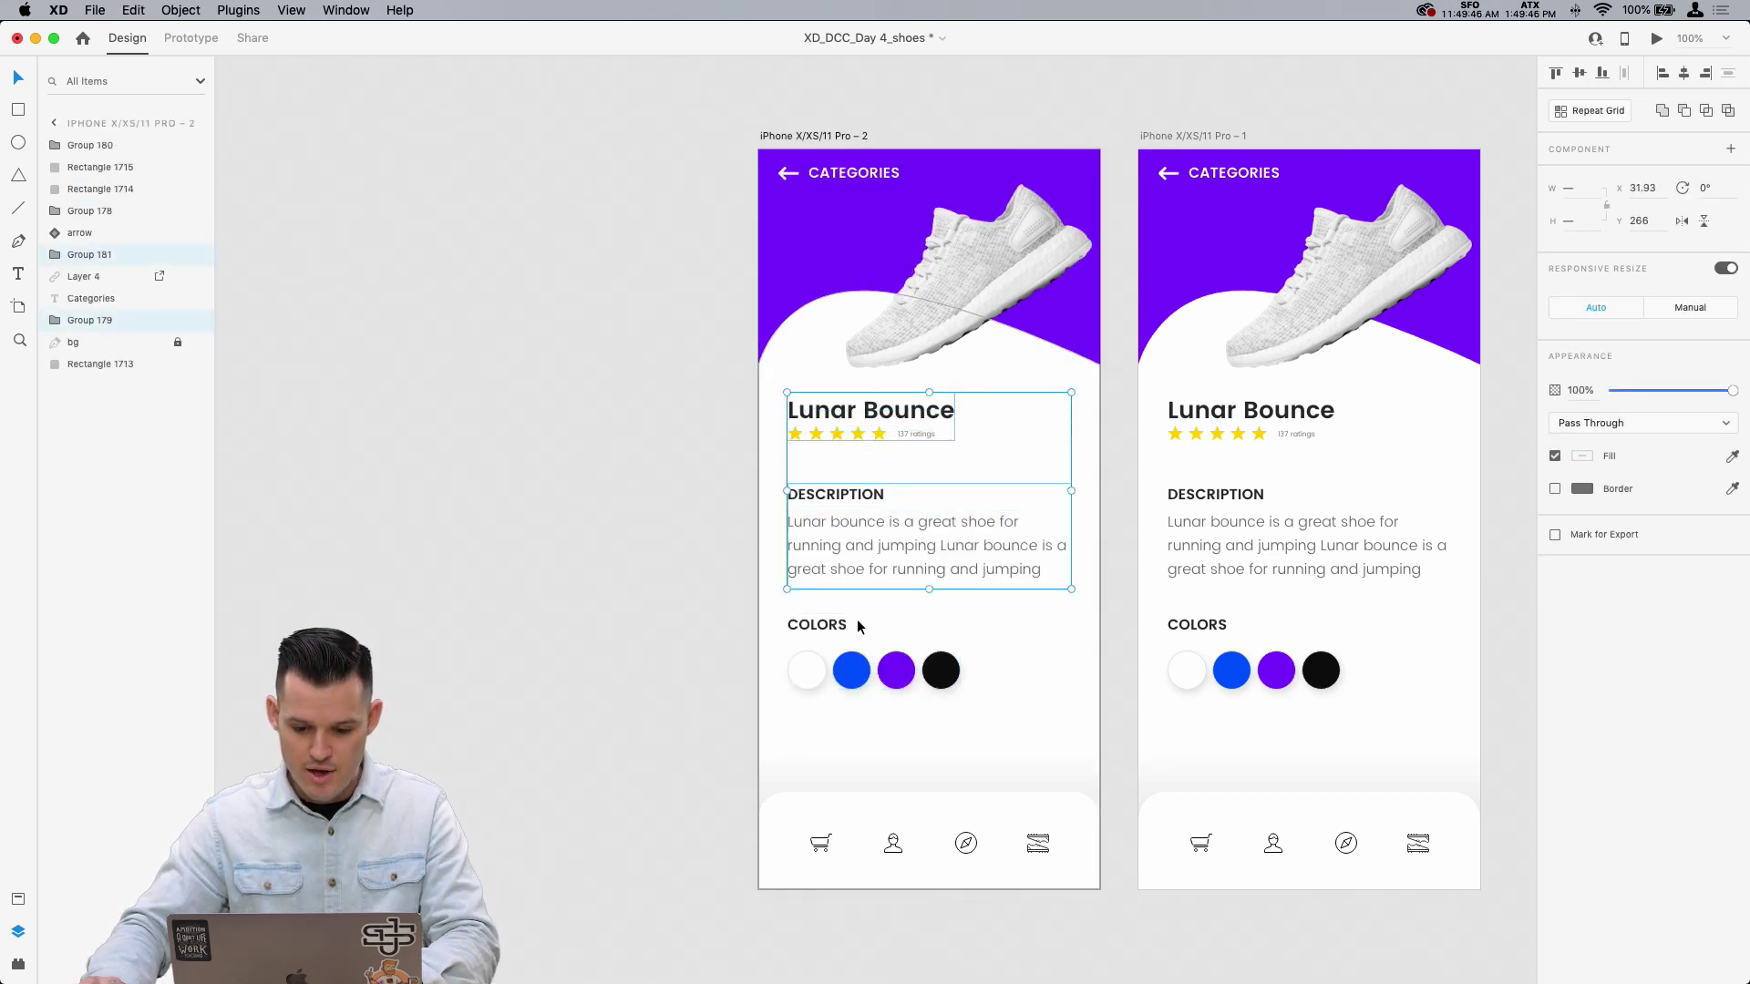
left_click(850, 661, "shift")
left_click_drag(1679, 390, 1613, 390)
left_click_drag(836, 559, 1093, 560)
Step: Unlock the white curved background on the duplicated artboard and shorten it to about 132 px high
left_click(914, 695)
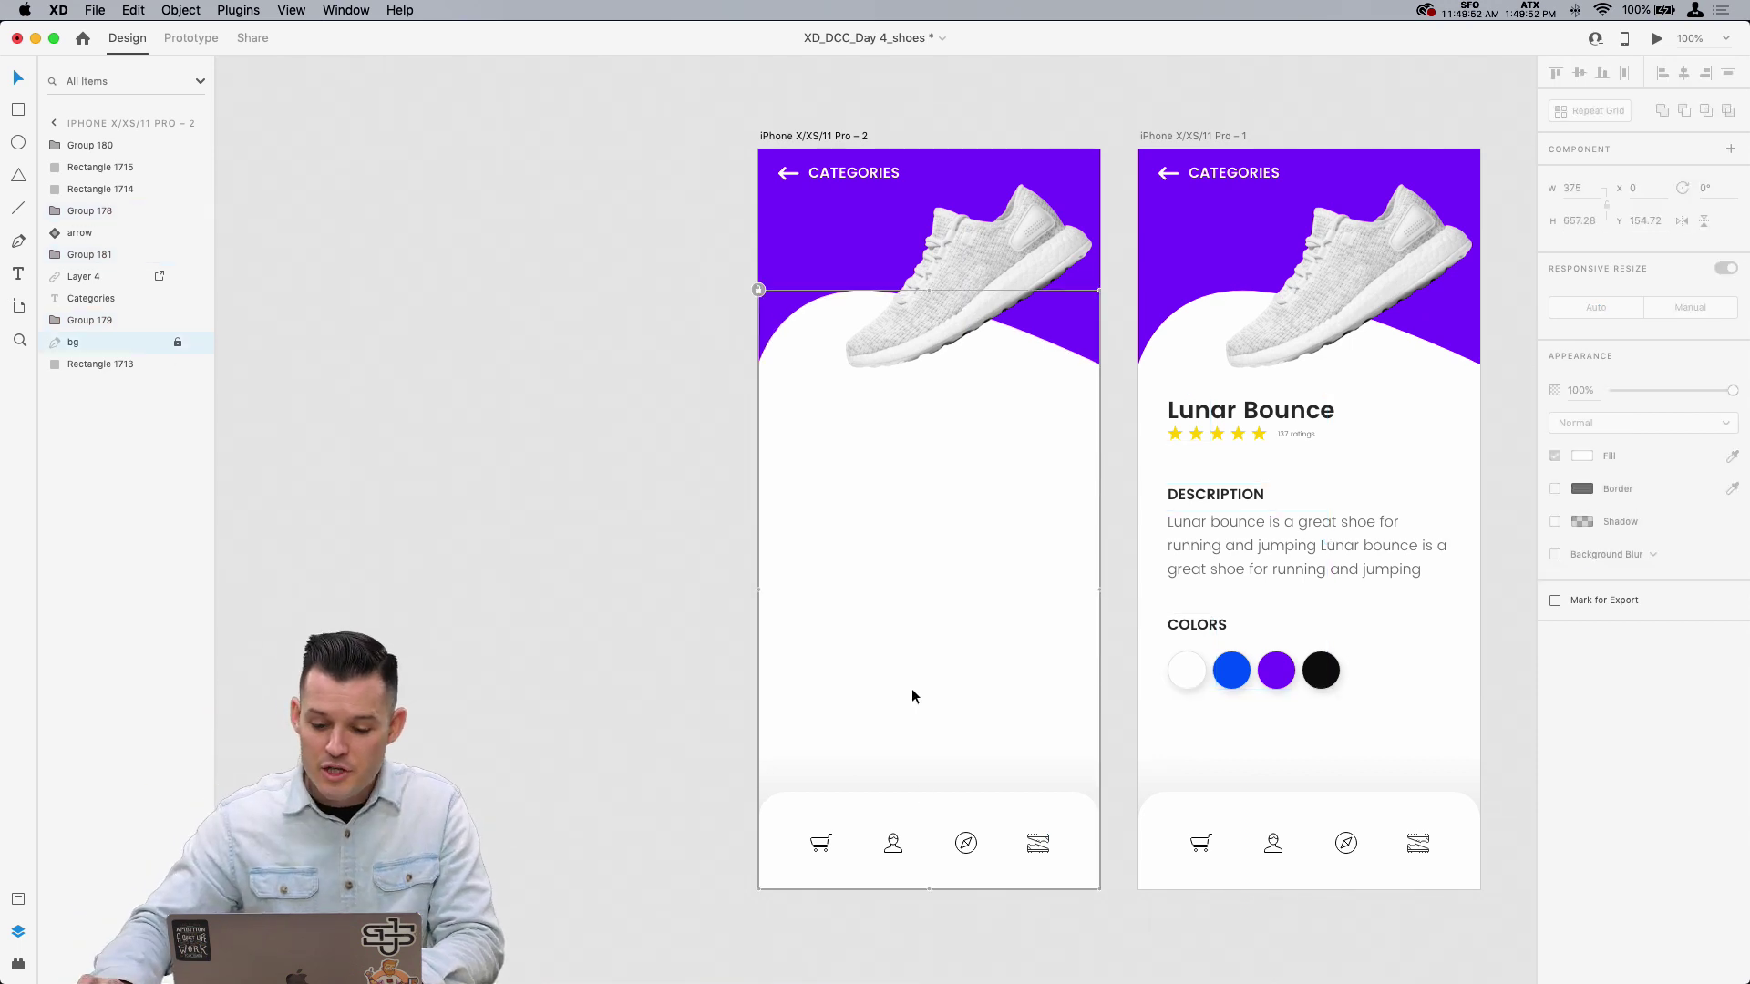
left_click(758, 289)
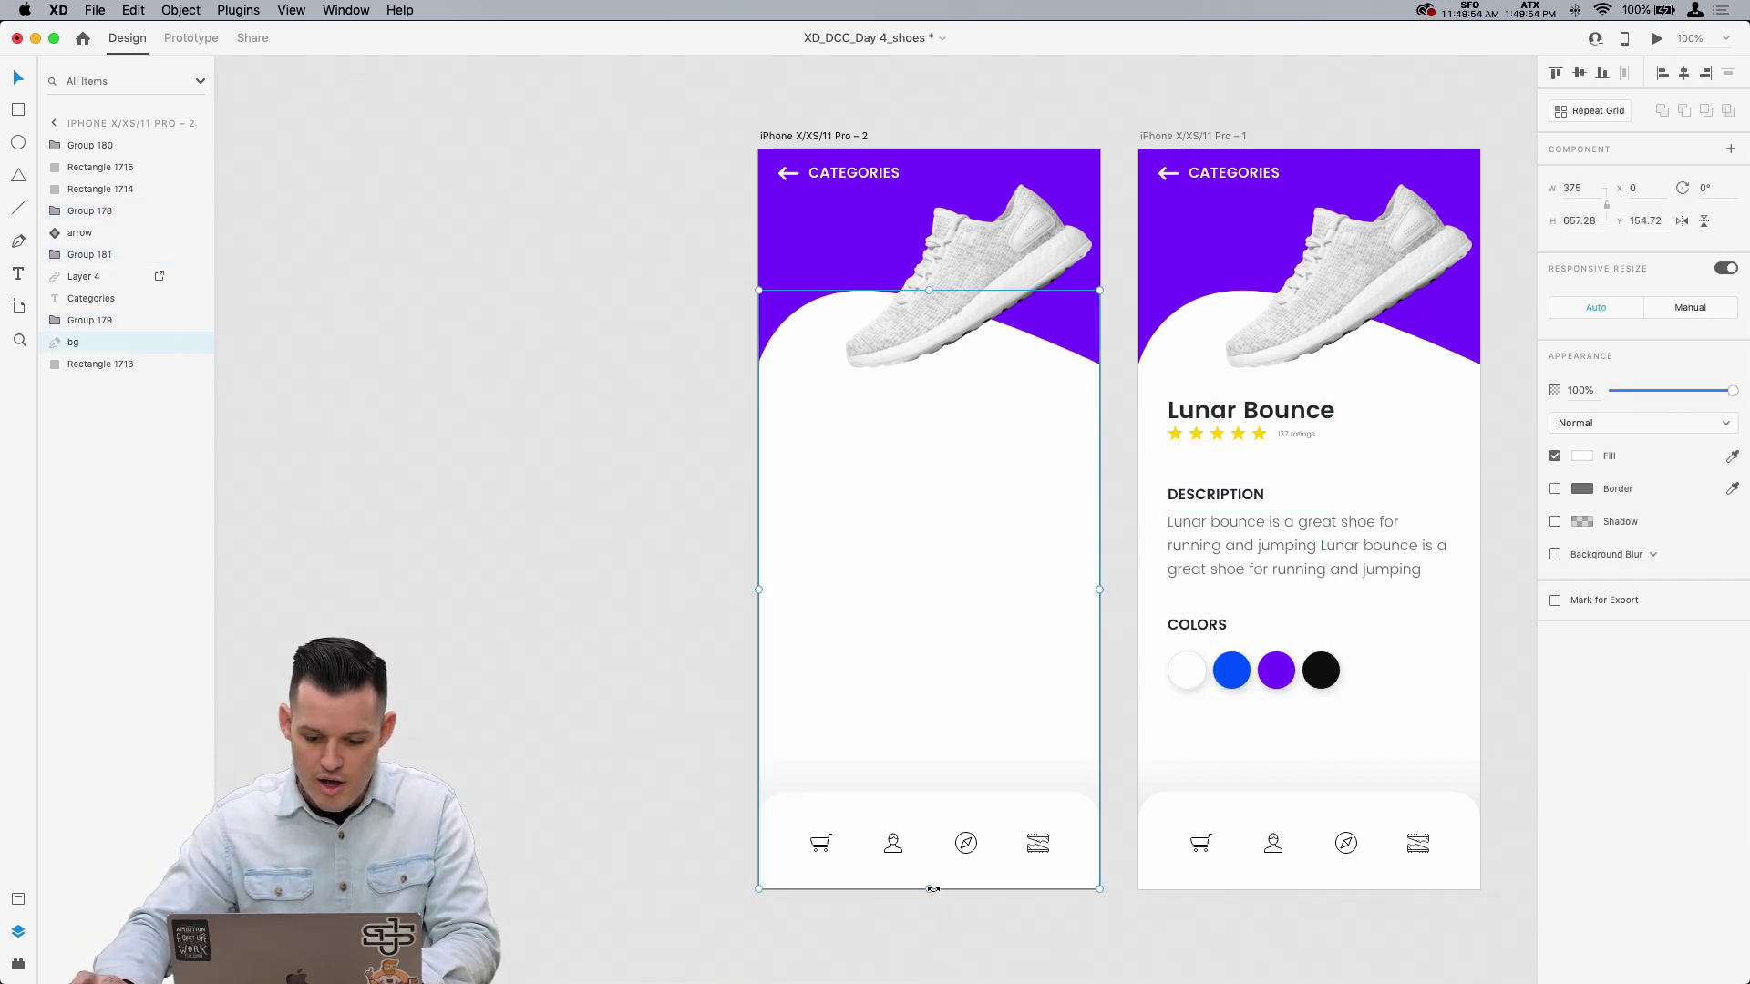
left_click_drag(929, 882, 945, 406)
Step: Shrink the duplicated artboard's shoe image to about 163 px wide and place it at the right of the white shape
left_click(1003, 277)
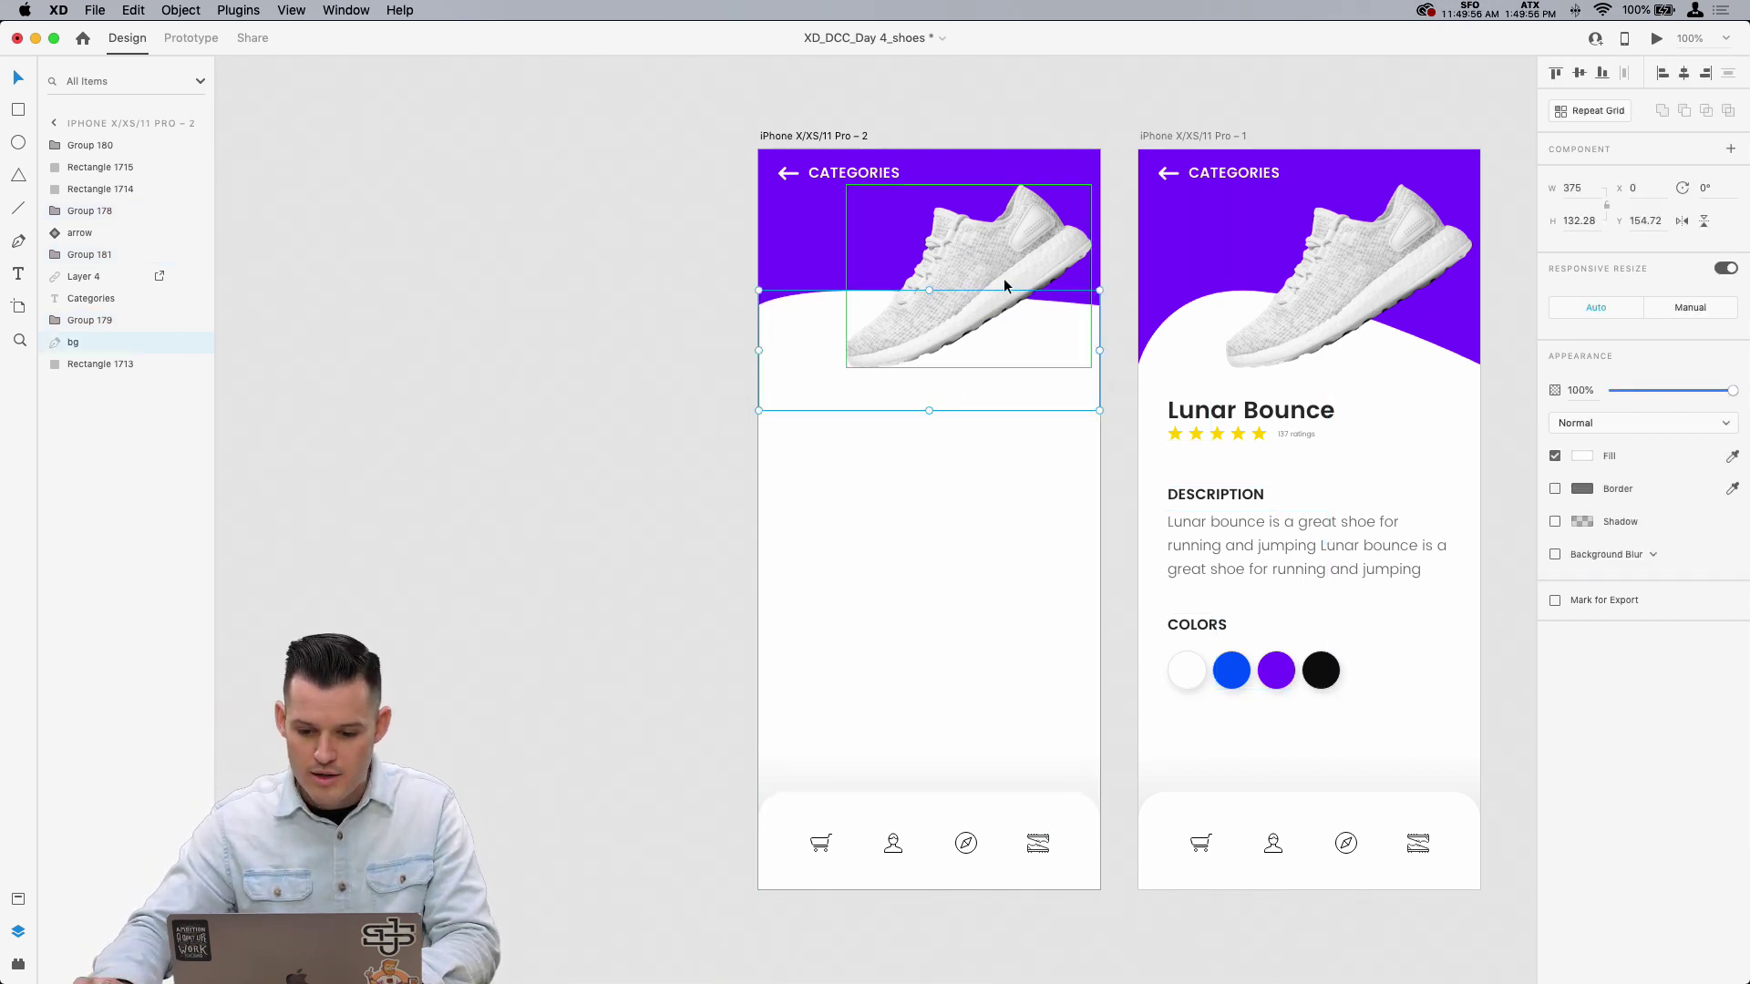
left_click_drag(1091, 185, 995, 256)
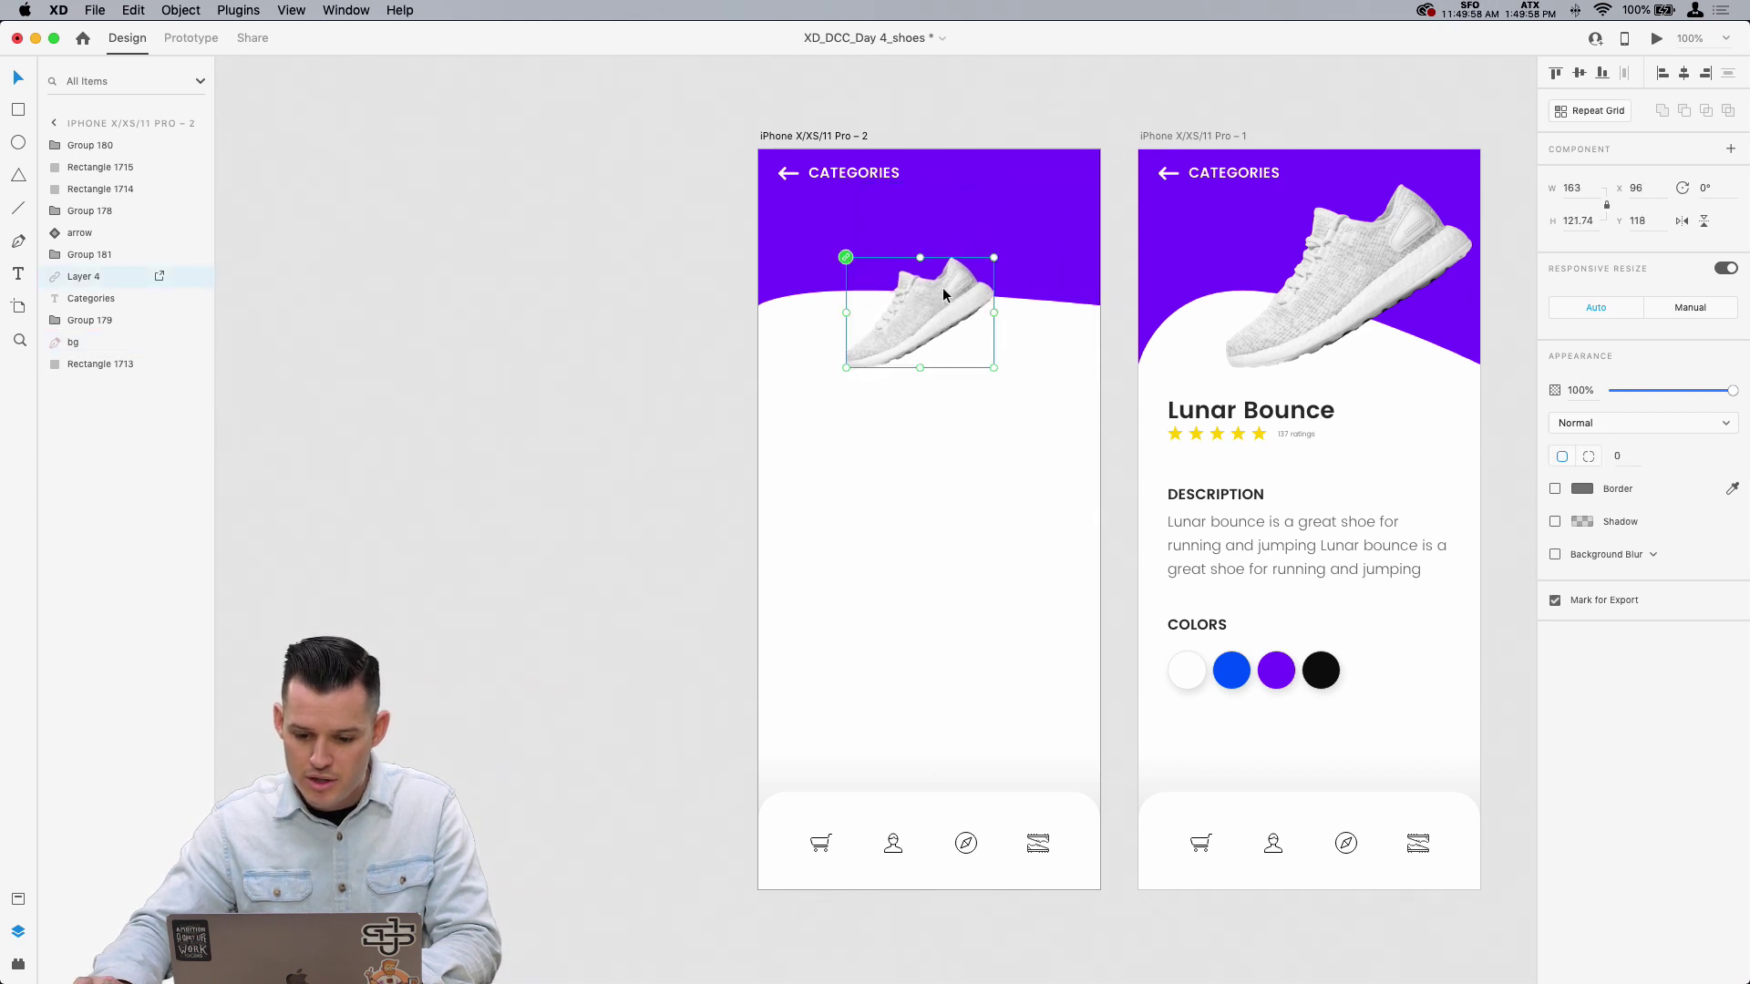
left_click_drag(923, 313, 1006, 348)
Step: Move the duplicated artboard's purple header rectangle up to Y -268 and set its opacity to 0%
left_click(972, 238)
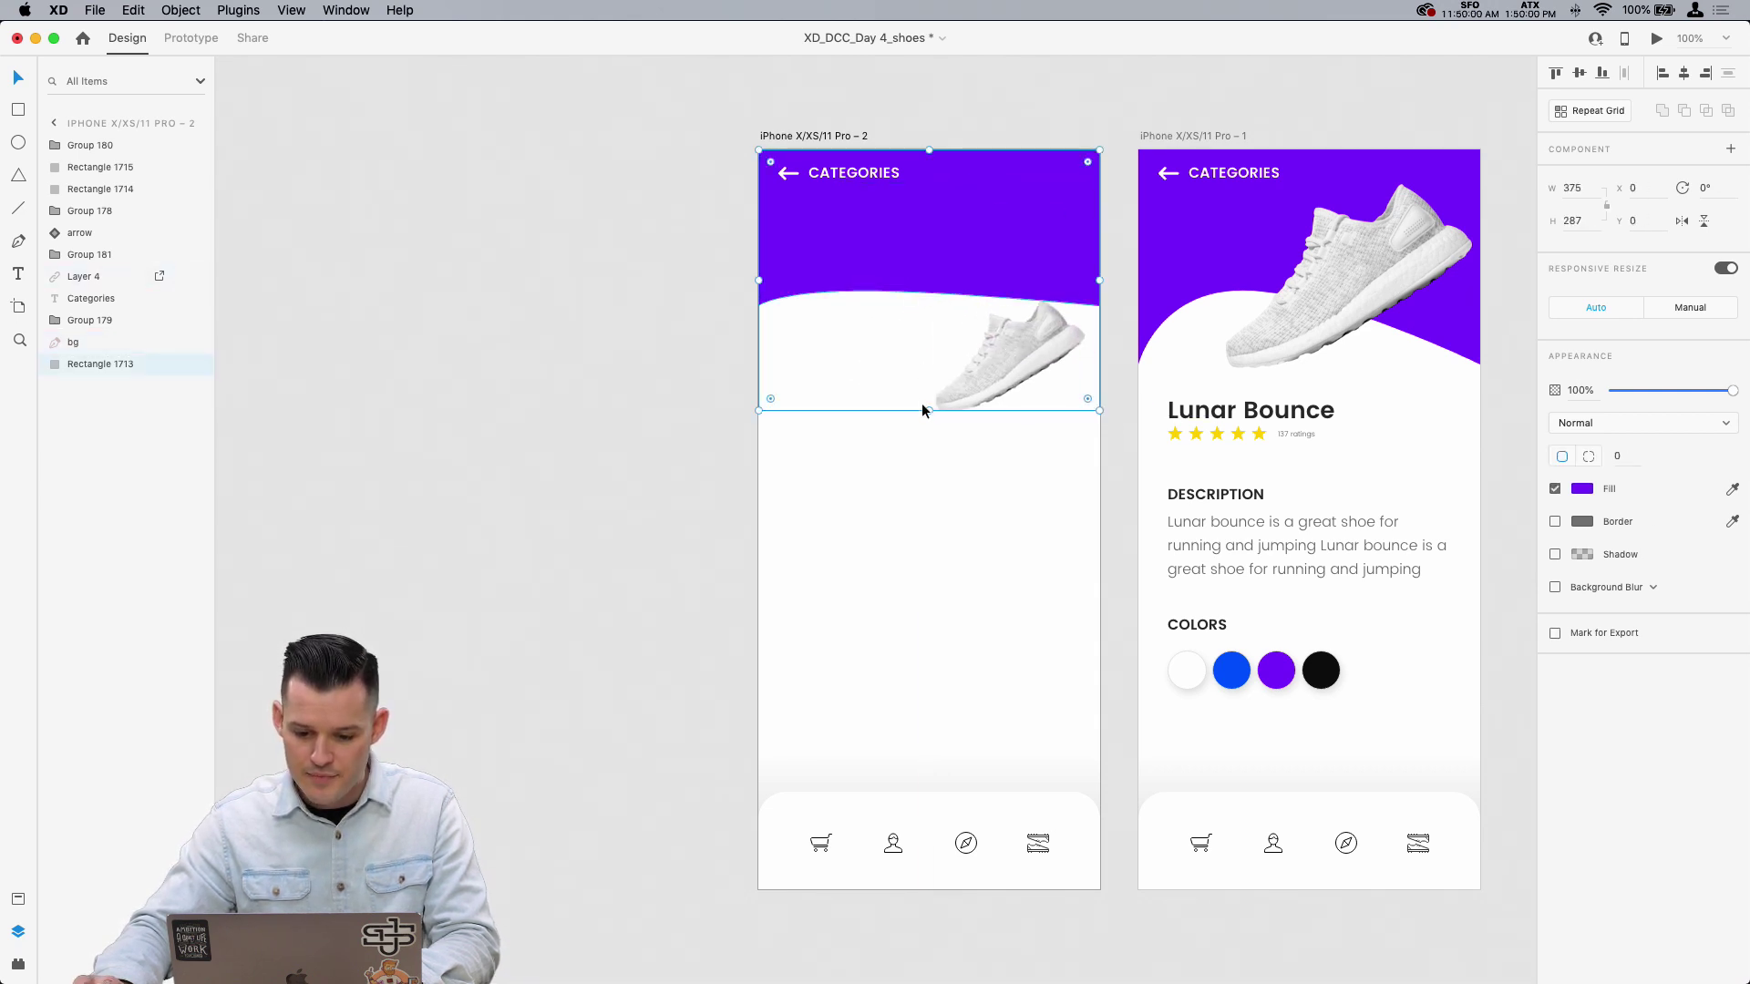
left_click_drag(944, 286, 957, 160)
left_click_drag(861, 275, 975, 193)
left_click_drag(1656, 392, 1542, 404)
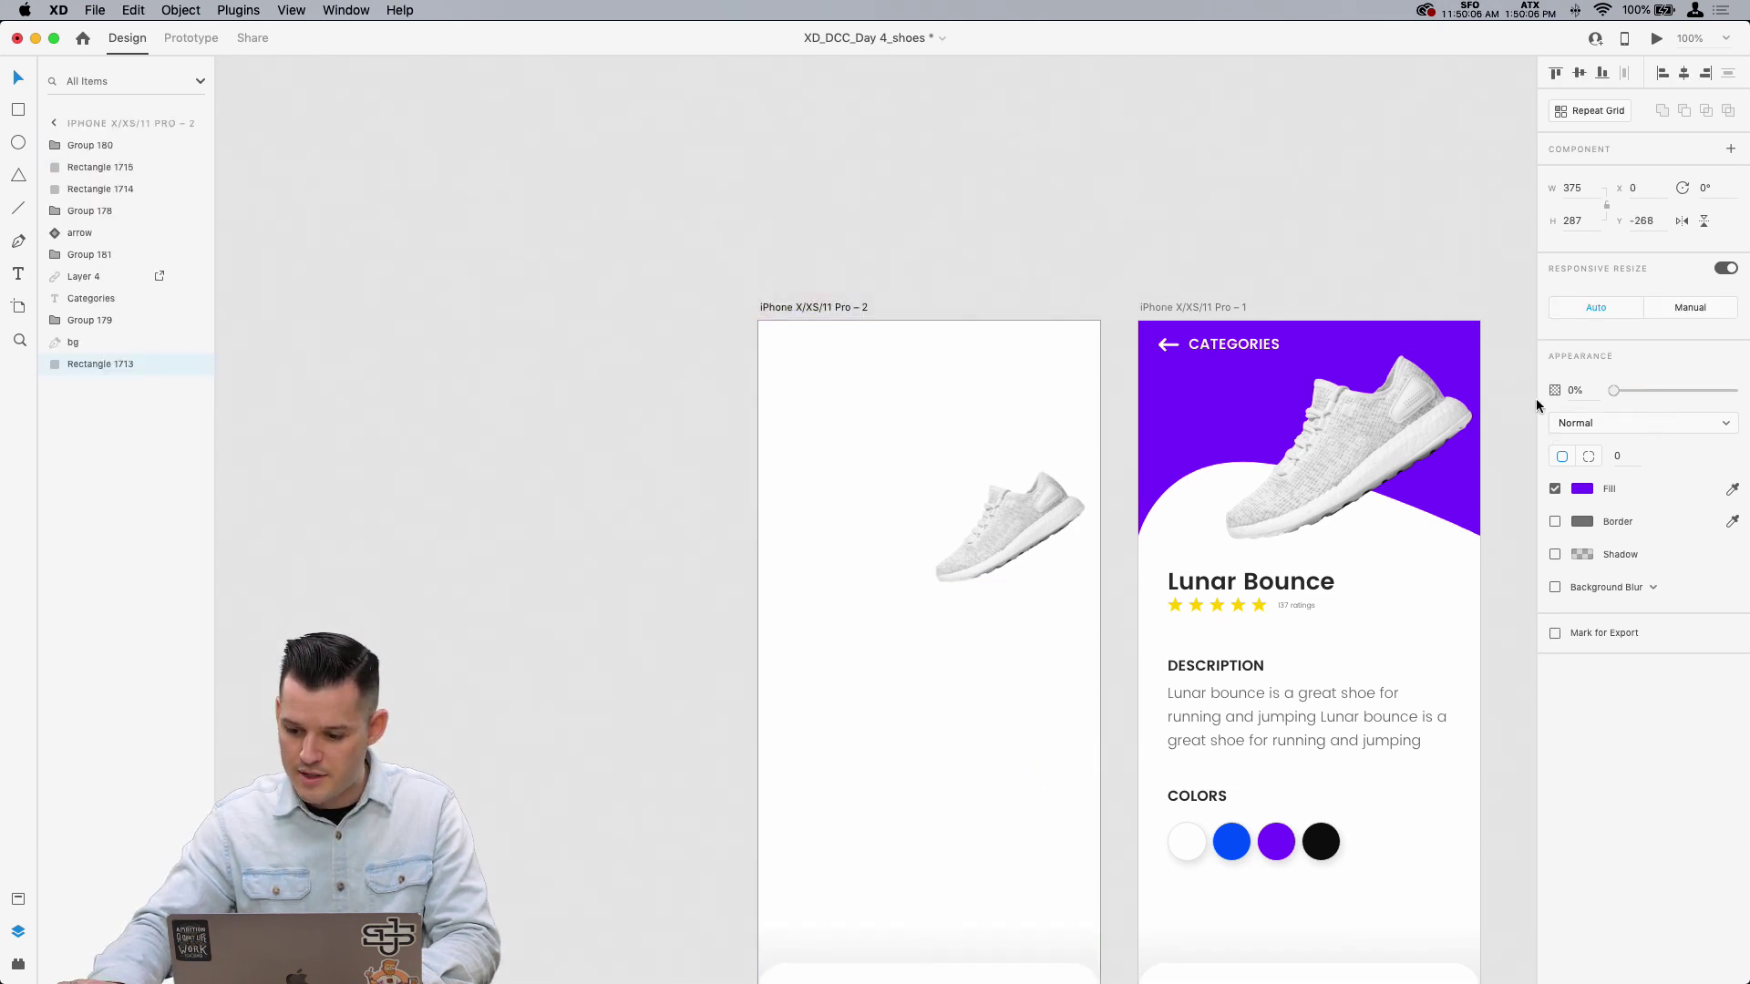
Step: Set the duplicated artboard's fill color to light gray #F7F7F7
left_click(822, 303)
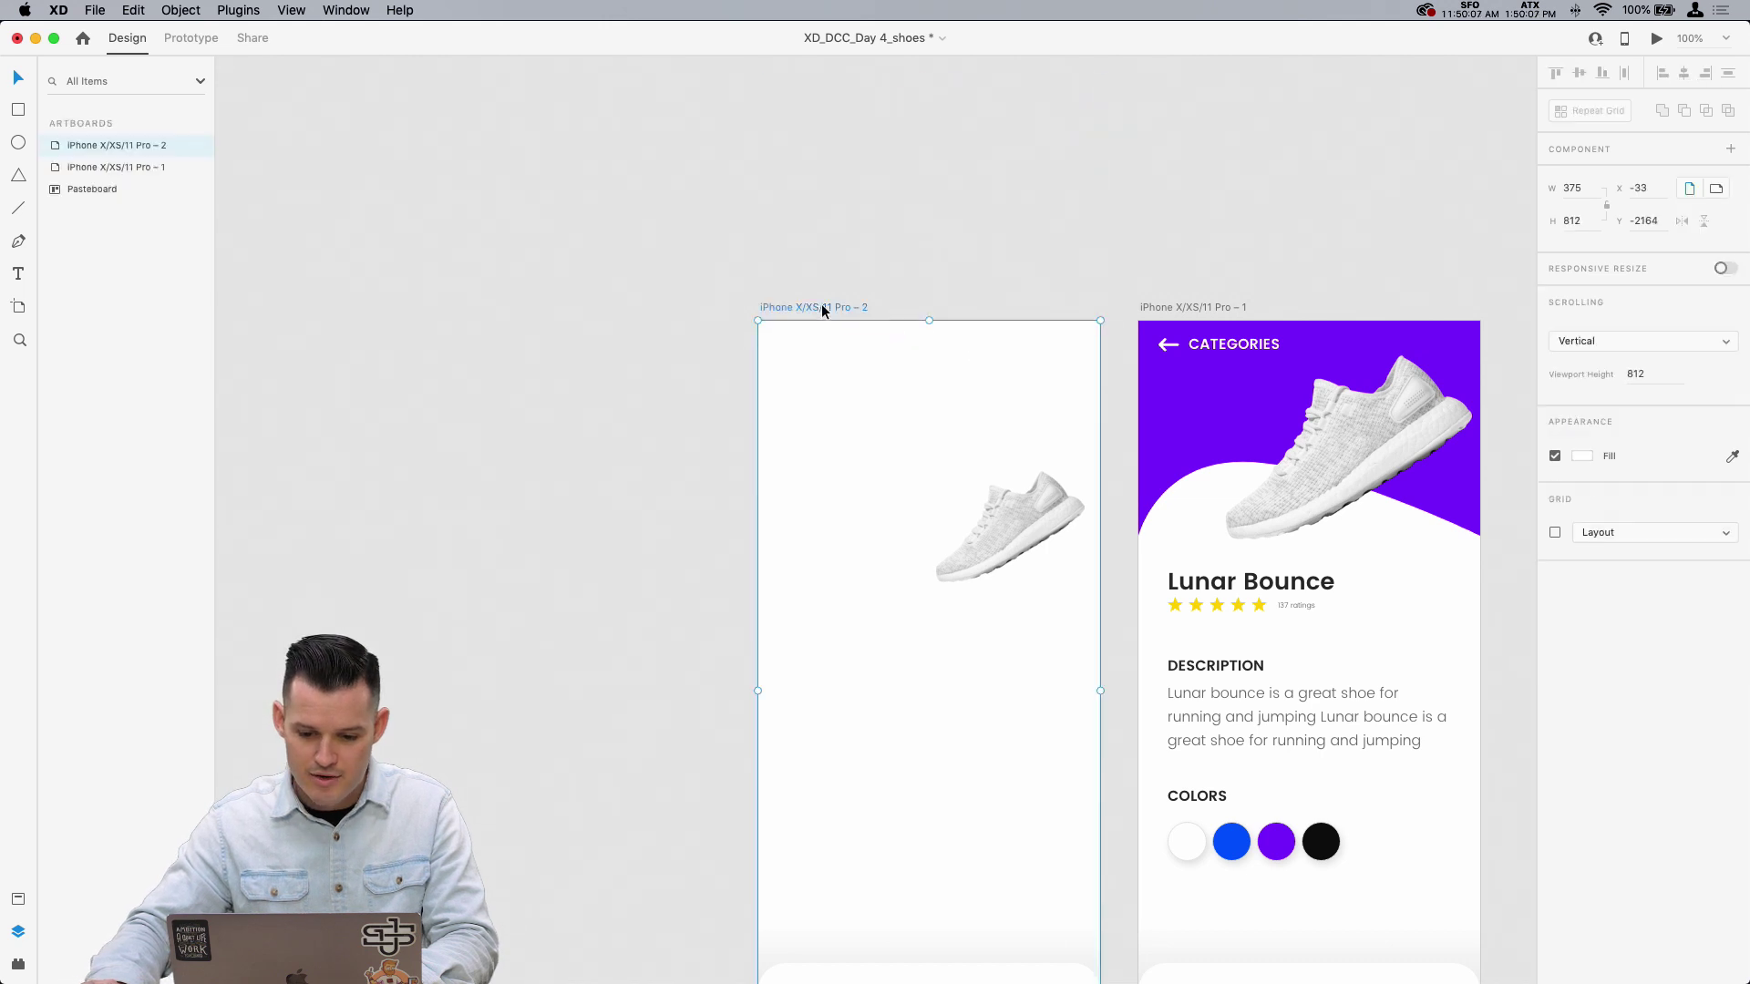
left_click(1580, 455)
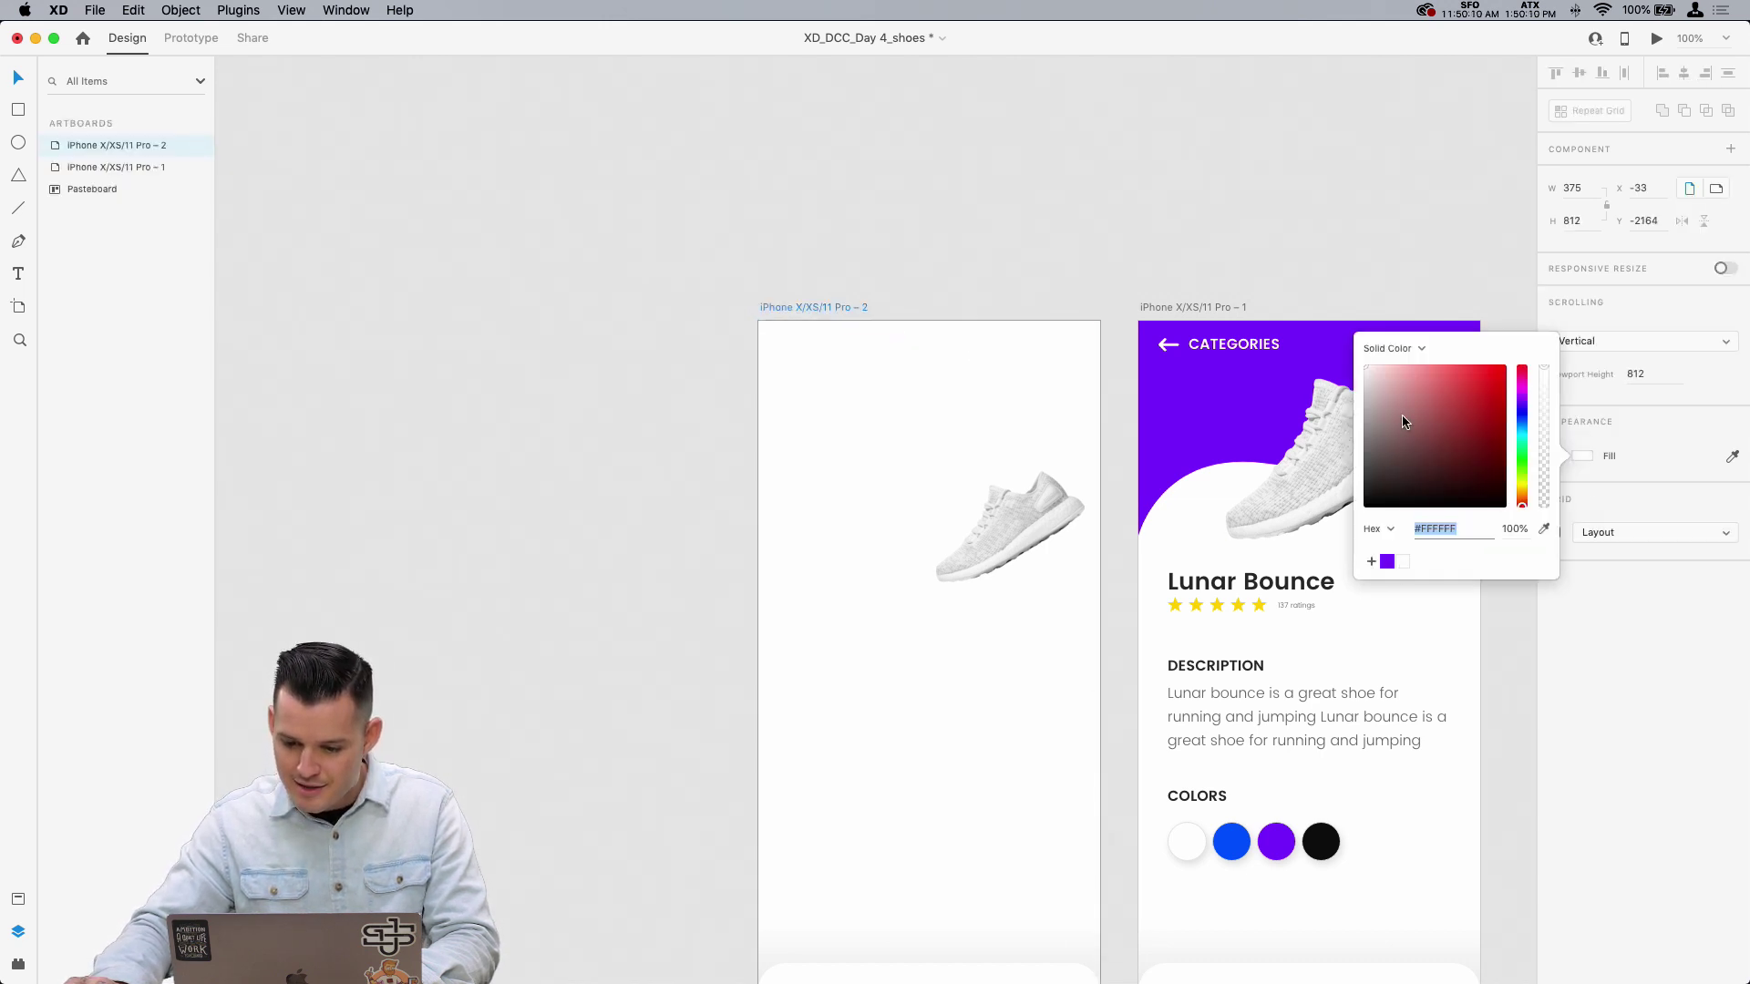
left_click_drag(1400, 417, 1358, 369)
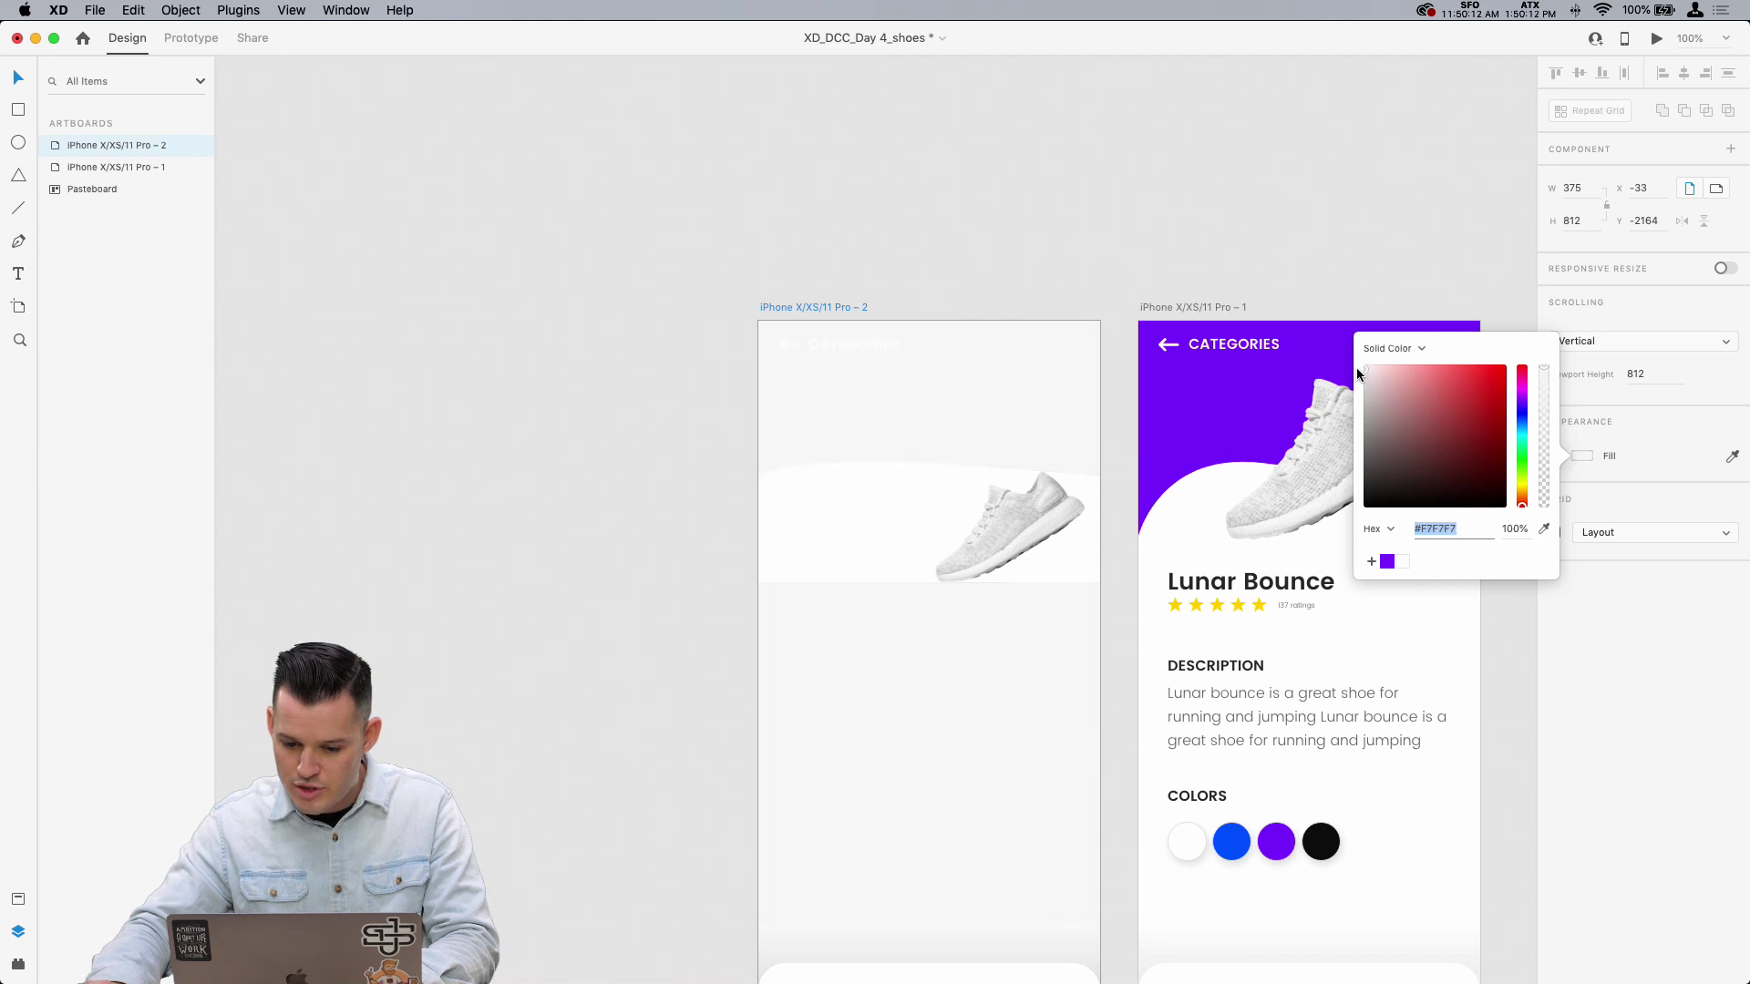
left_click(408, 379)
Step: Narrow the white card shape behind the small shoe from both sides to about 354 px wide
scroll(410, 365, "down", 5)
scroll(410, 364, "right", 3)
left_click(647, 271)
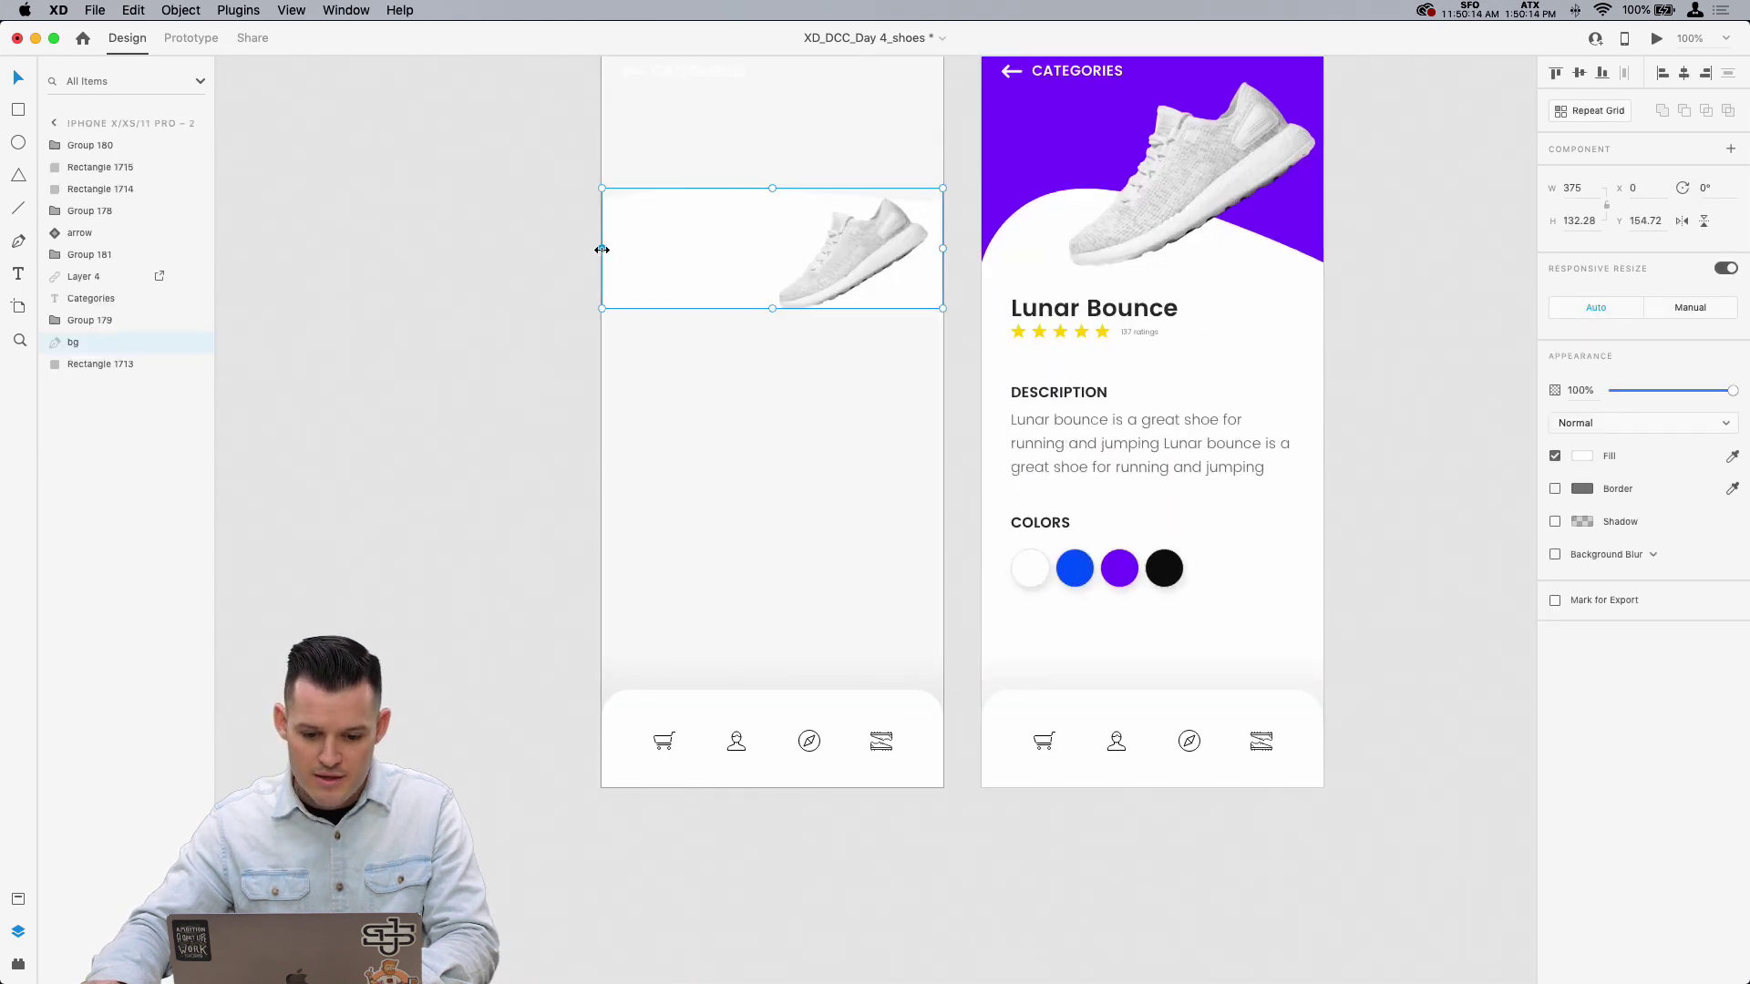
left_click_drag(602, 247, 610, 248)
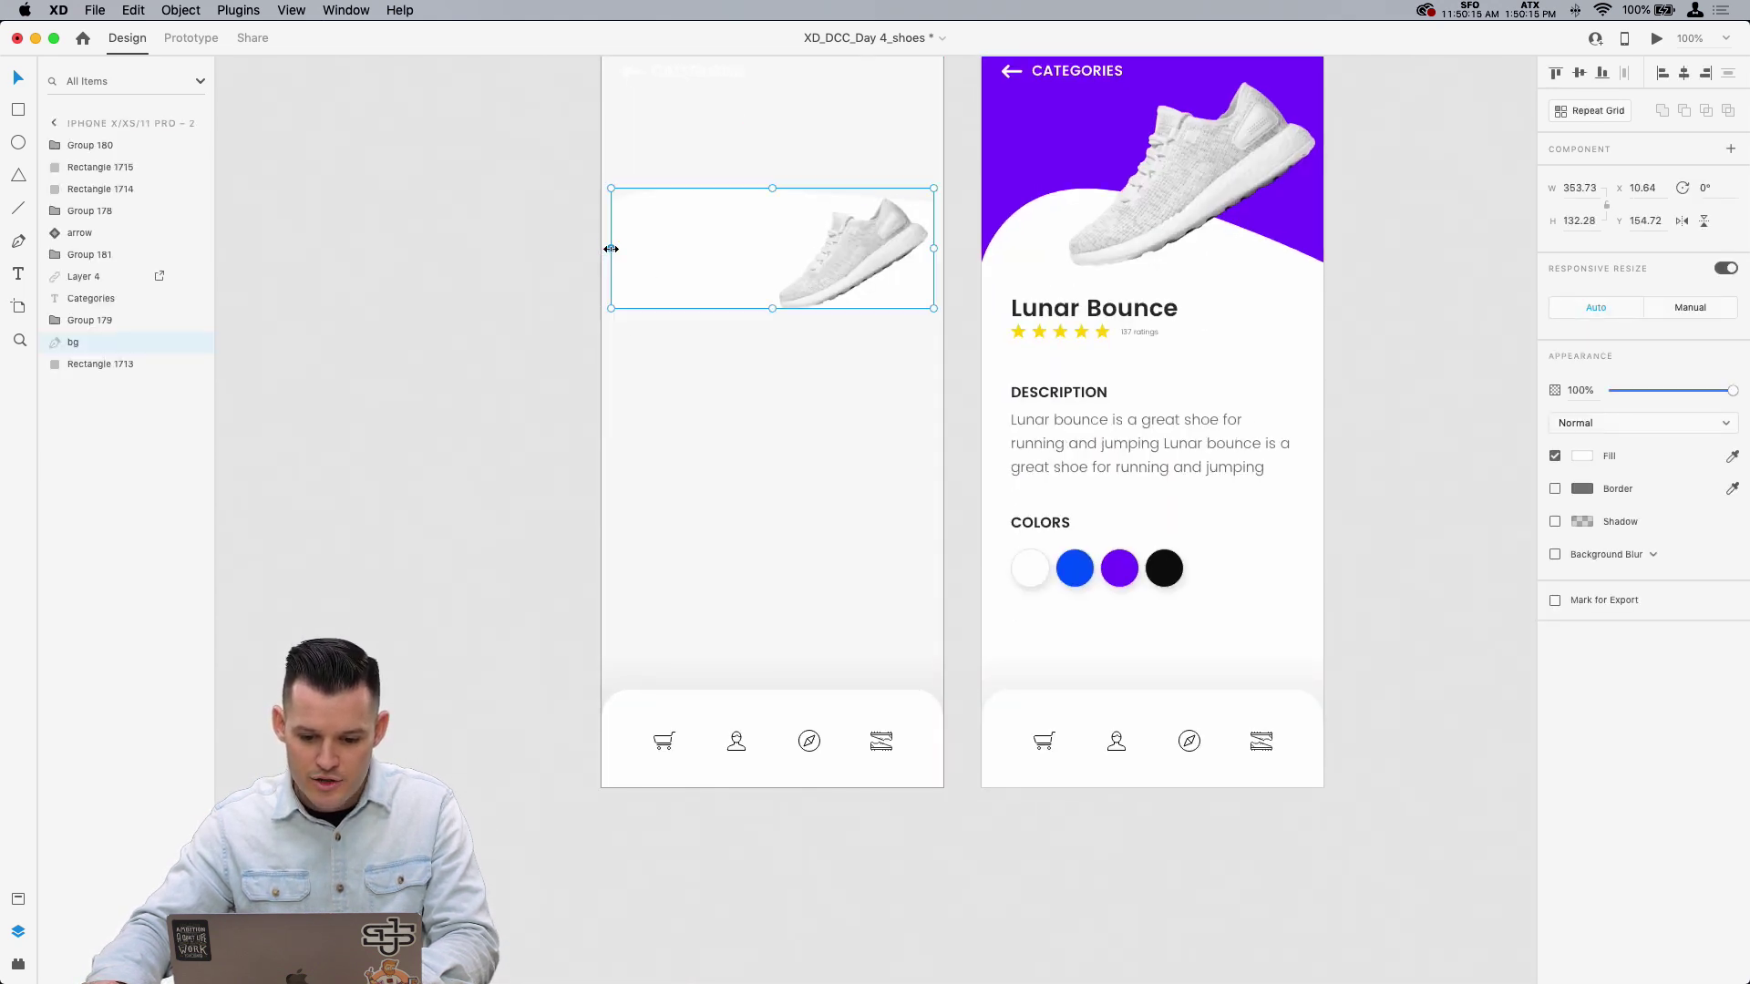
left_click(838, 223)
Step: Link the duplicated artboard to the original product artboard with a tap-triggered Auto-Animate interaction in Prototype mode
scroll(429, 527, "up", 5)
scroll(429, 527, "right", 2)
left_click(621, 188)
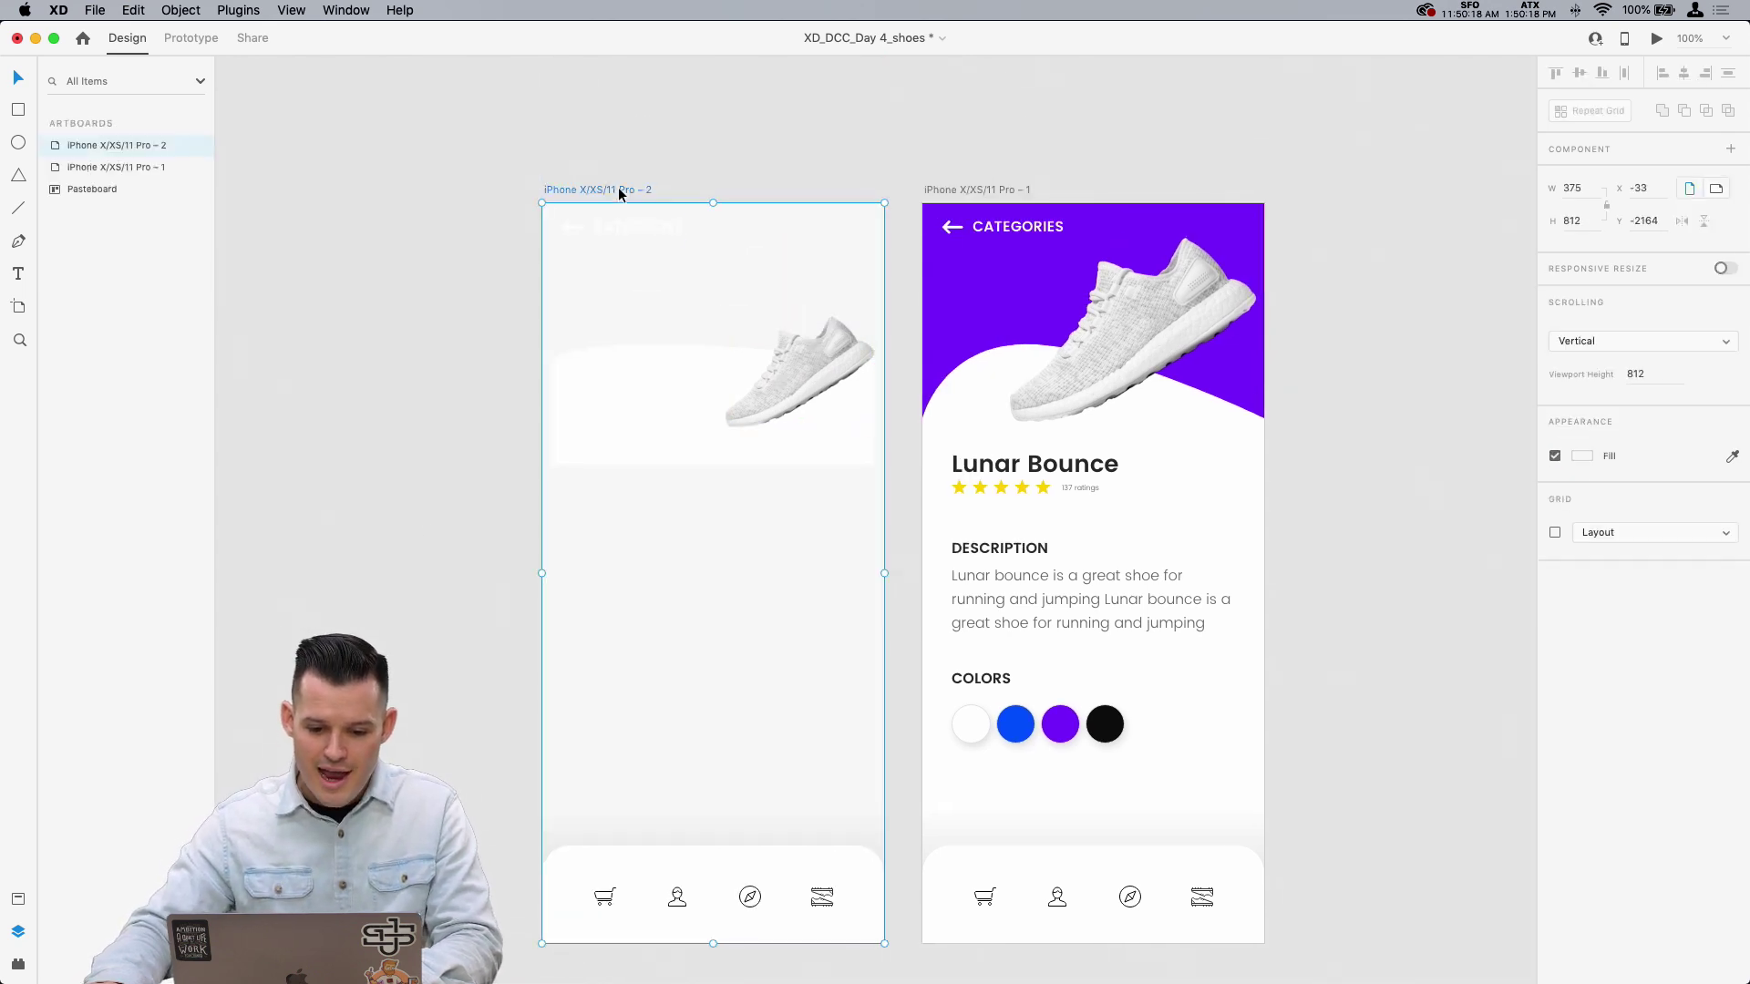
left_click(215, 48)
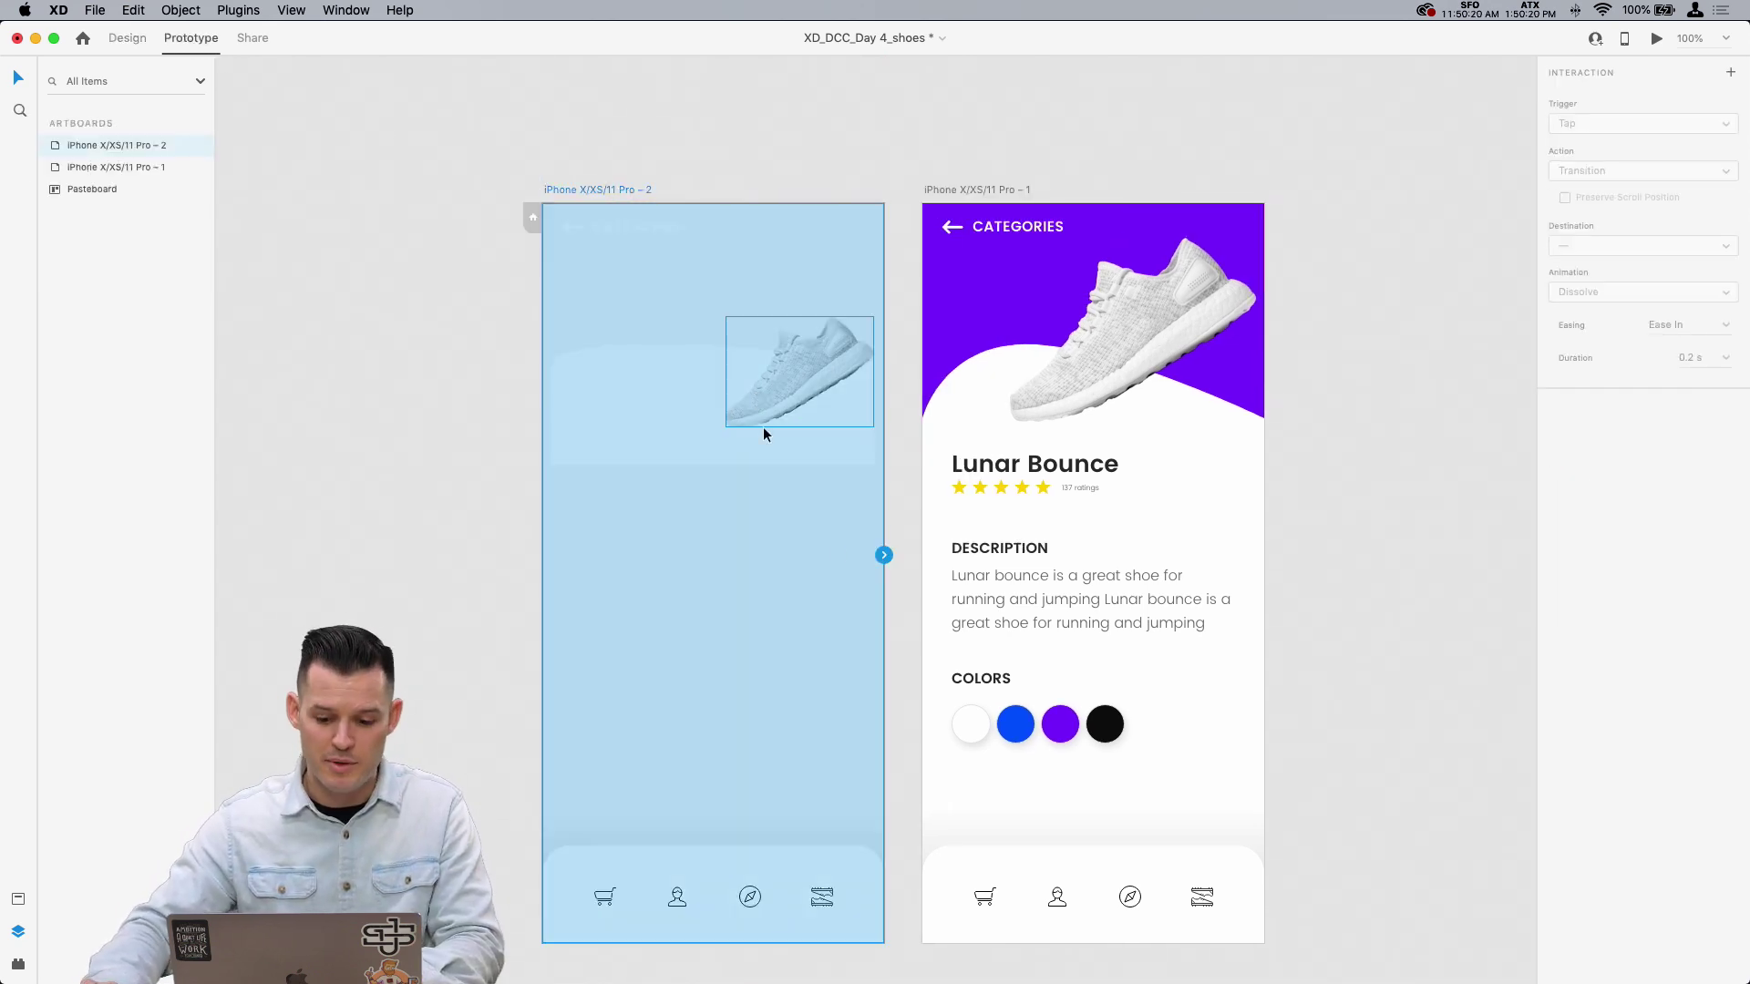
left_click_drag(883, 556, 1061, 660)
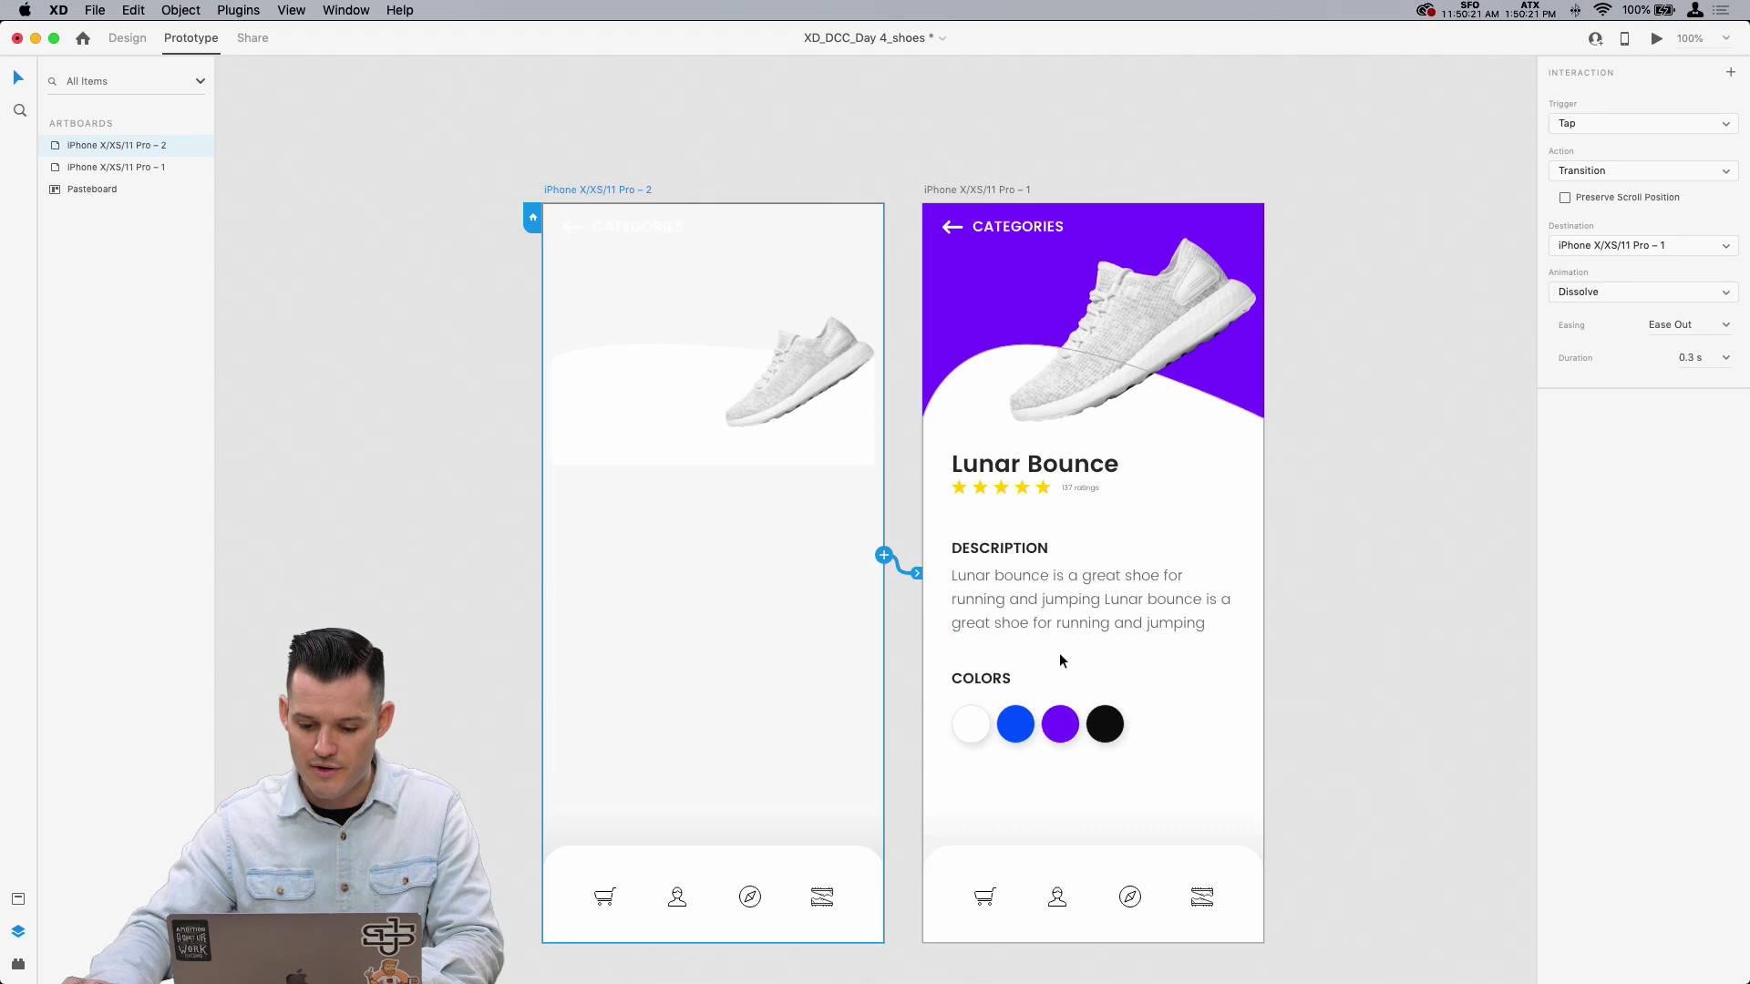
left_click(1622, 173)
left_click(1622, 175)
Step: Link the product artboard back to iPhone X/XS/11 Pro – 2 with tap Auto-Animate and preview the transition
left_click(1002, 189)
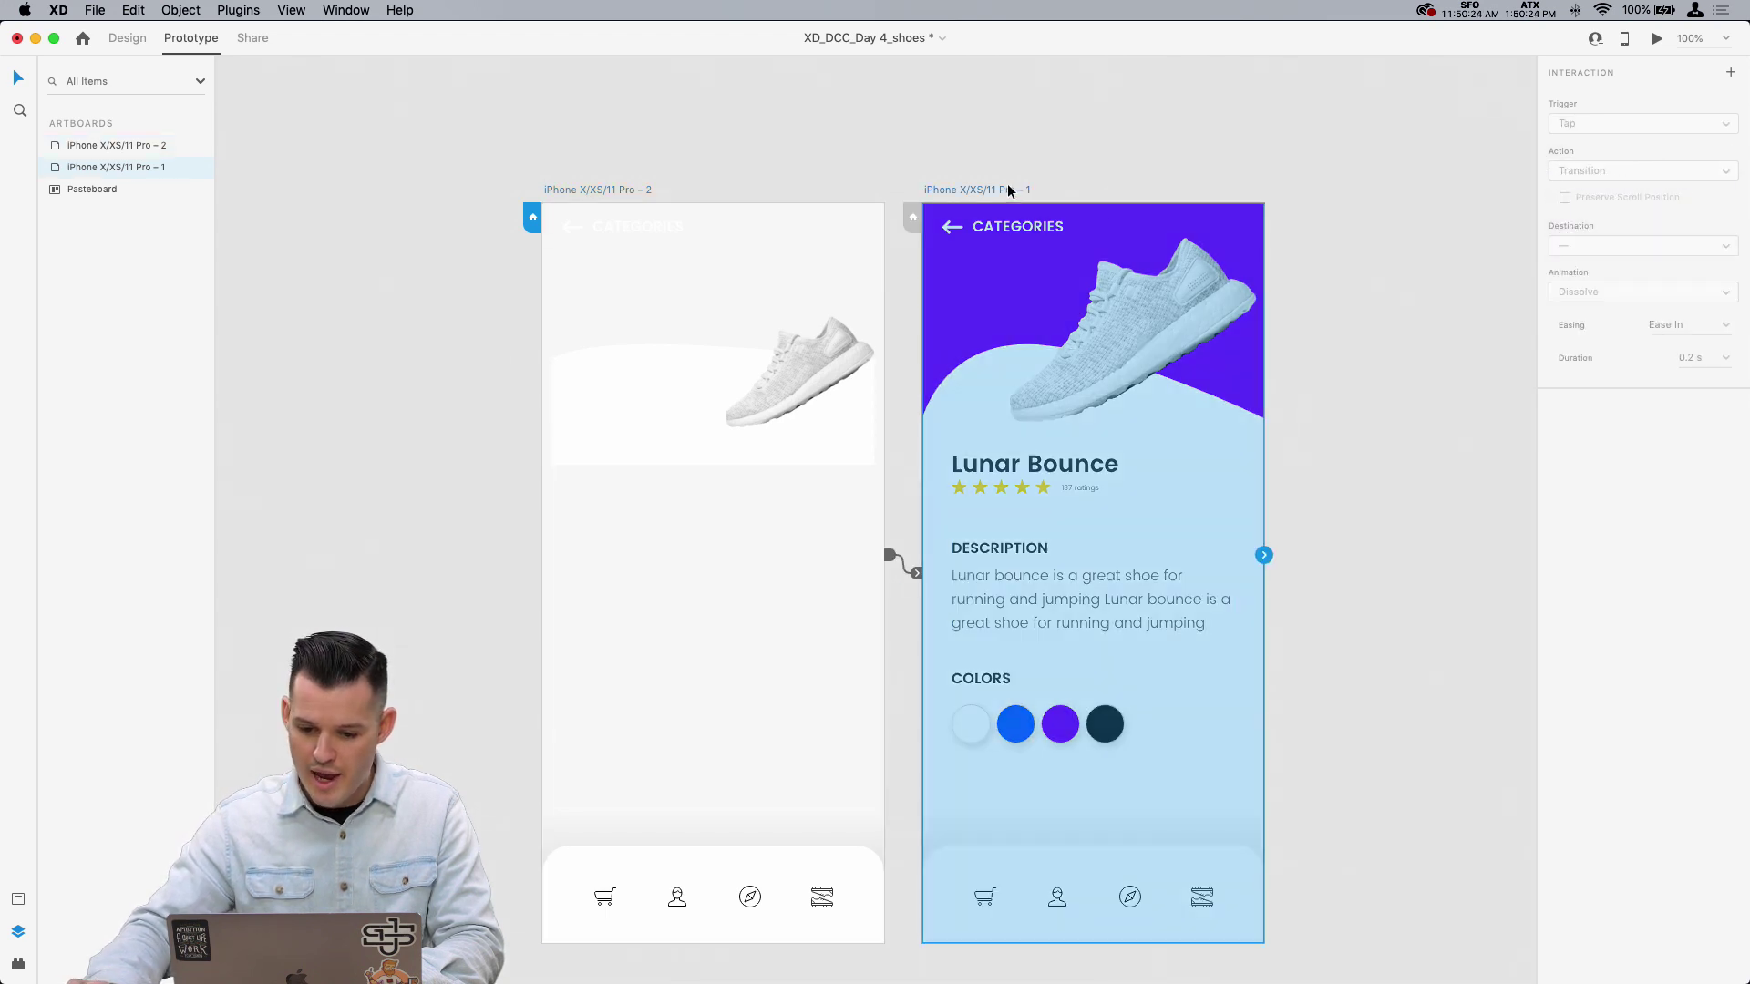
left_click_drag(1265, 557, 787, 407)
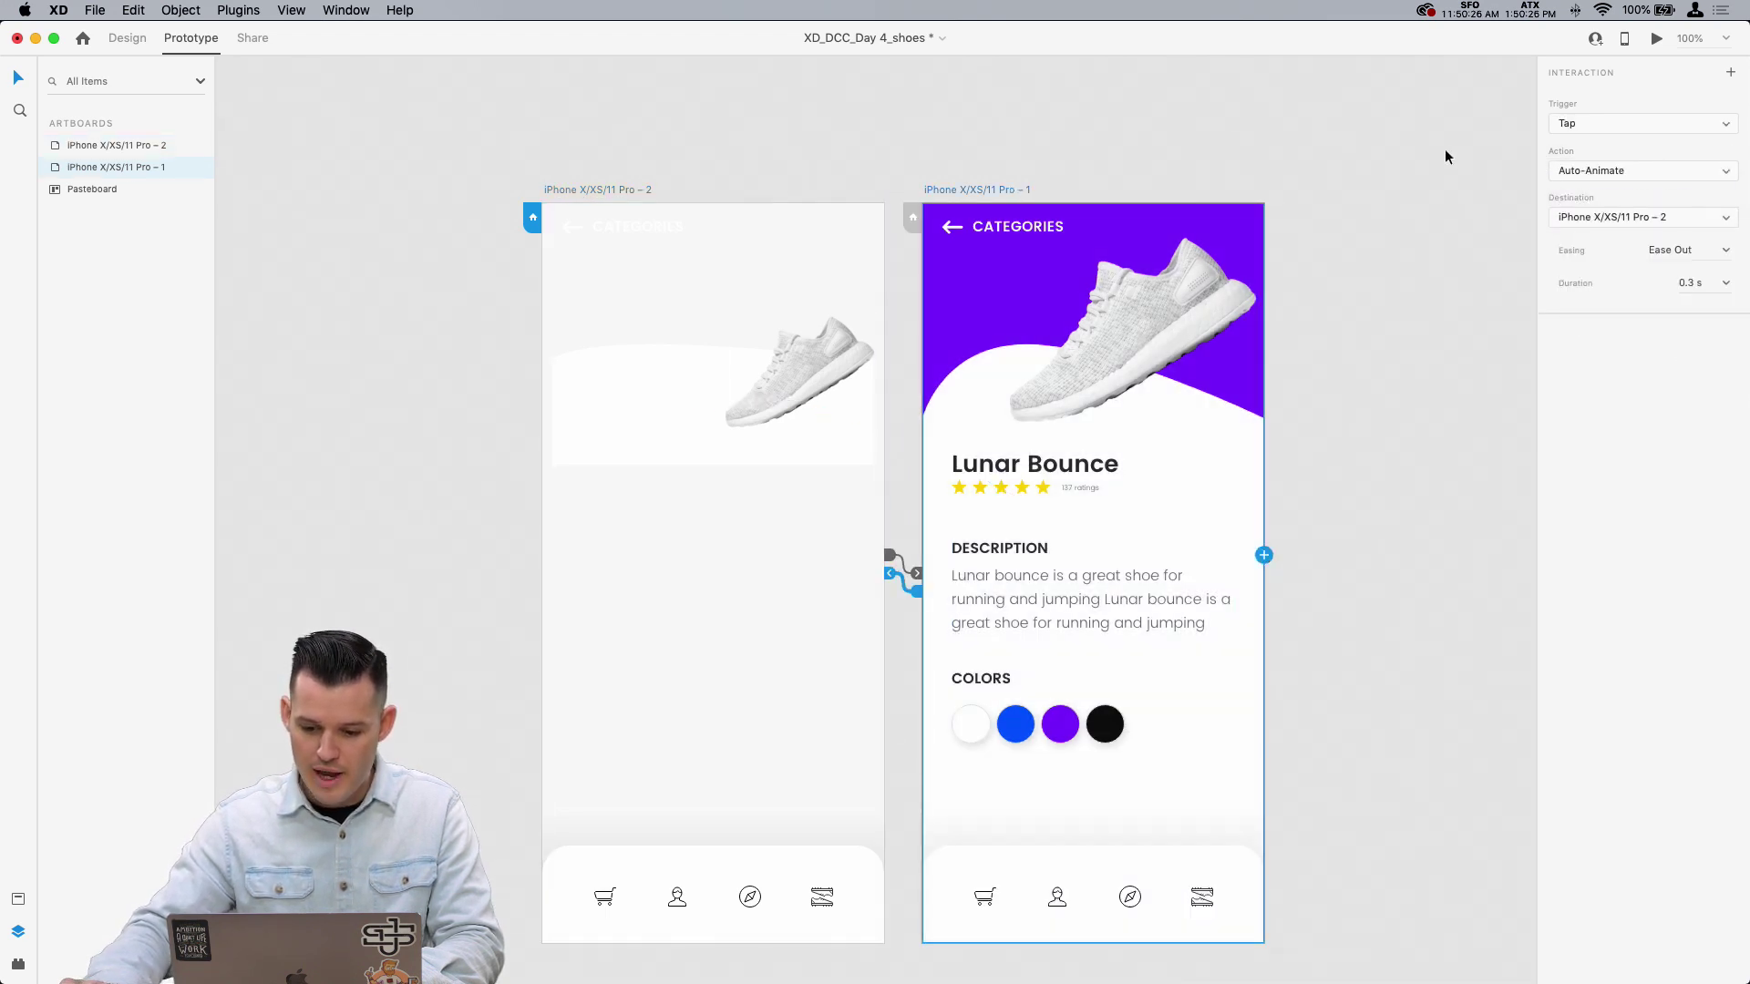
left_click(1656, 43)
left_click(495, 110)
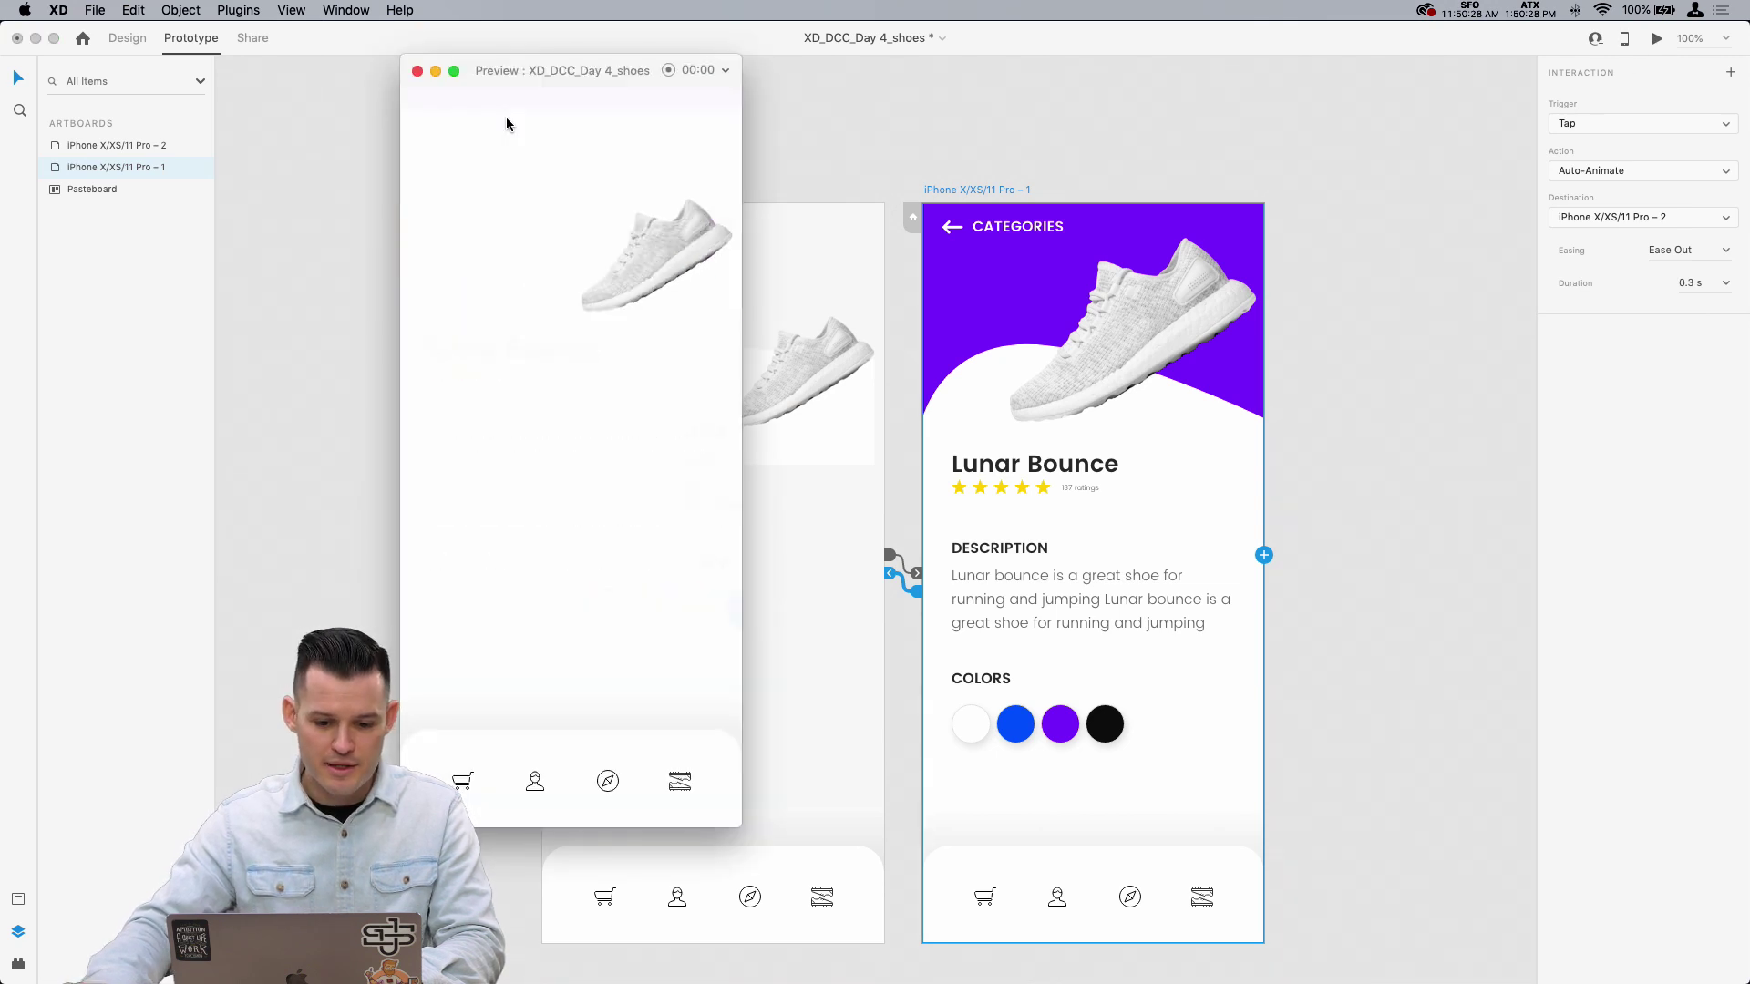
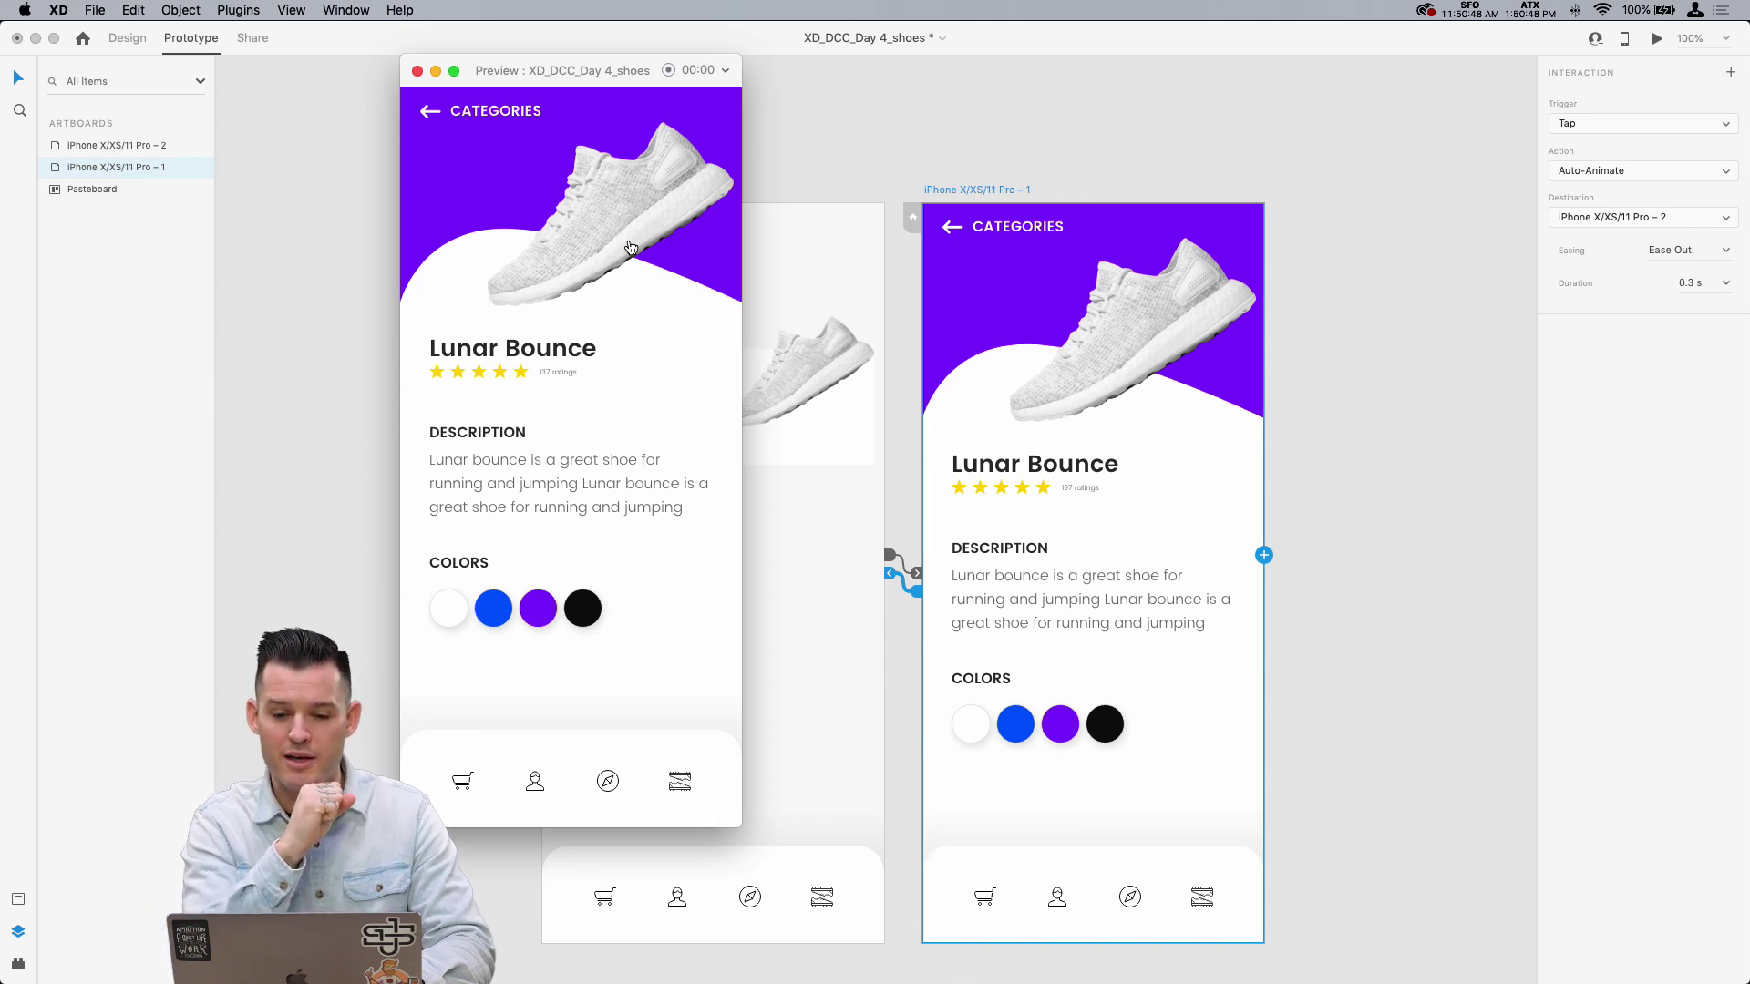
Step: Switch to Discord's current-challenge channel, open the day 3 Workout tracker app Behance link, and return to the channel
key("super+Tab")
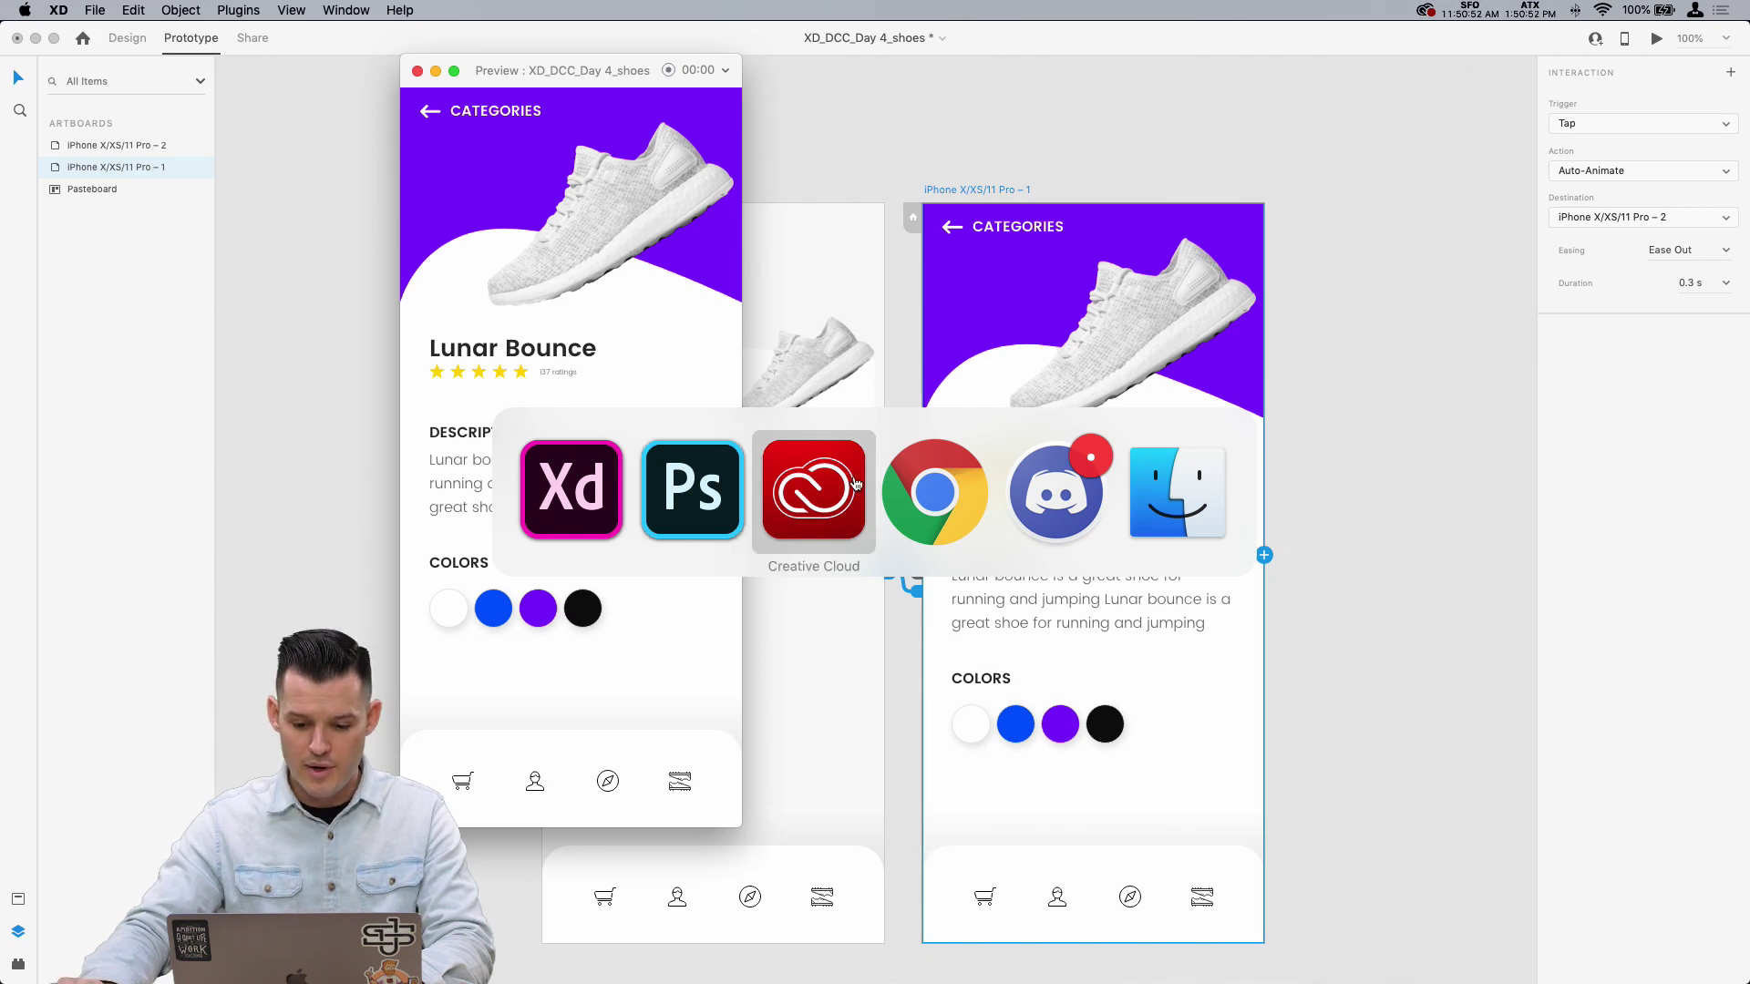
key("super+Tab")
key("super+Tab")
key("super+Tab")
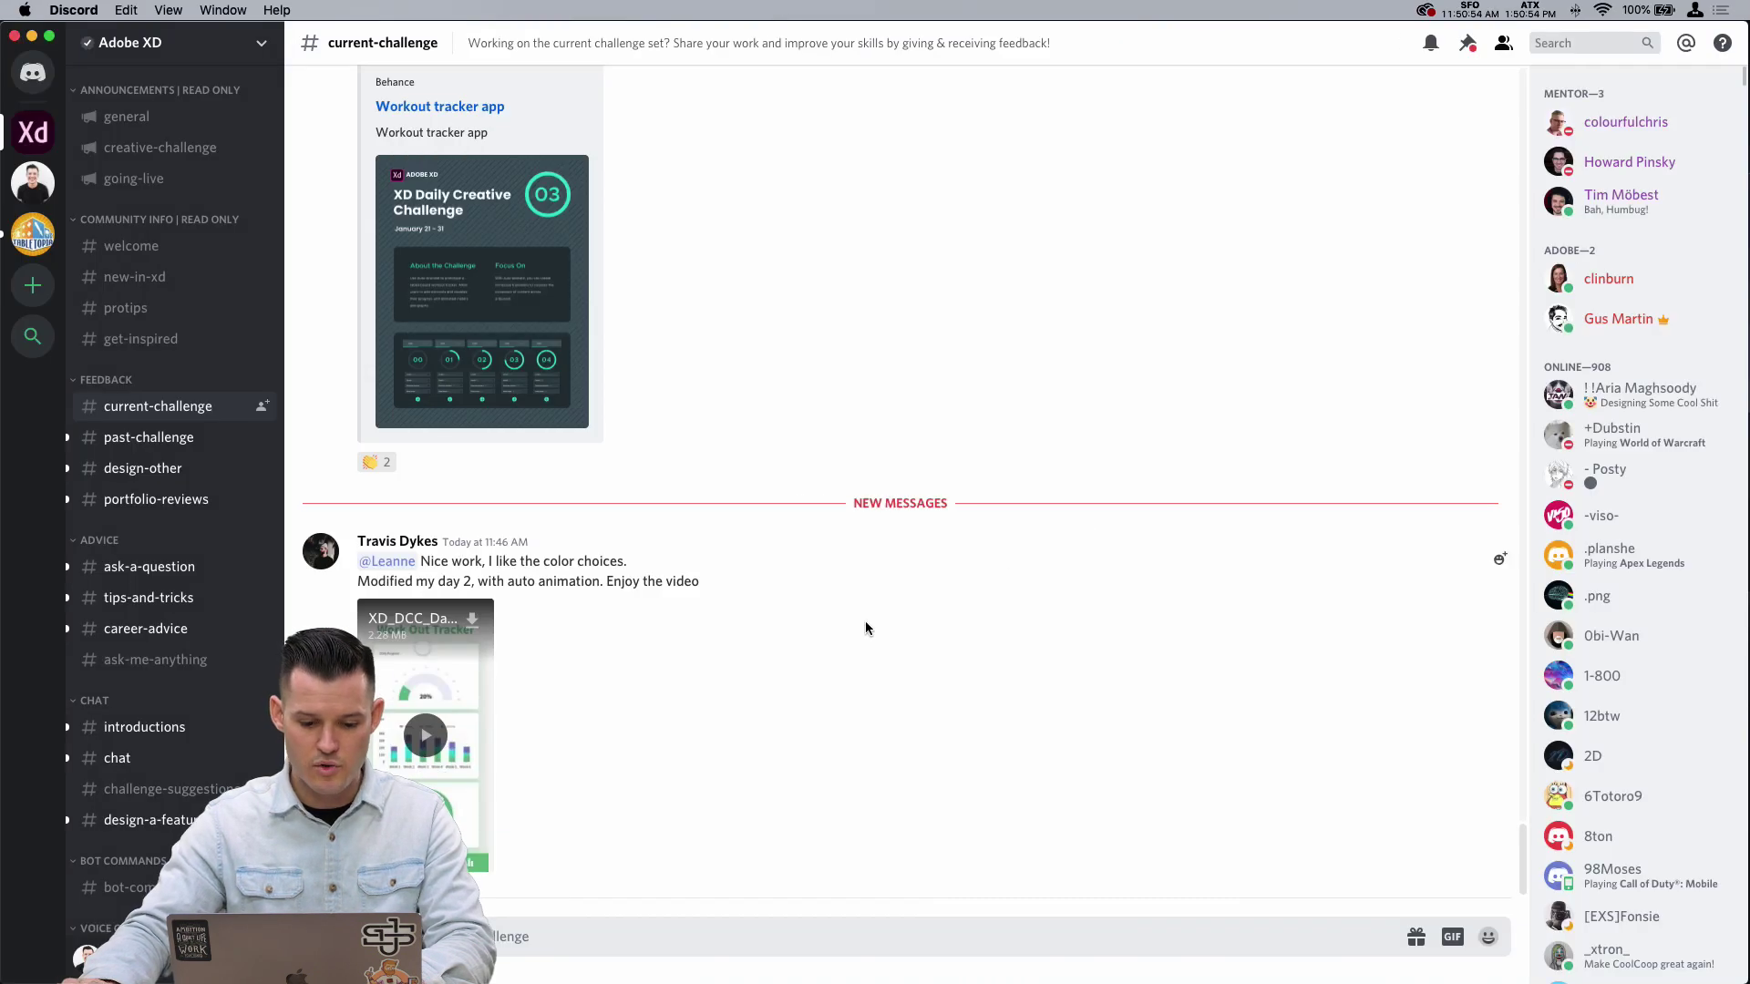
scroll(645, 640, "up", 5)
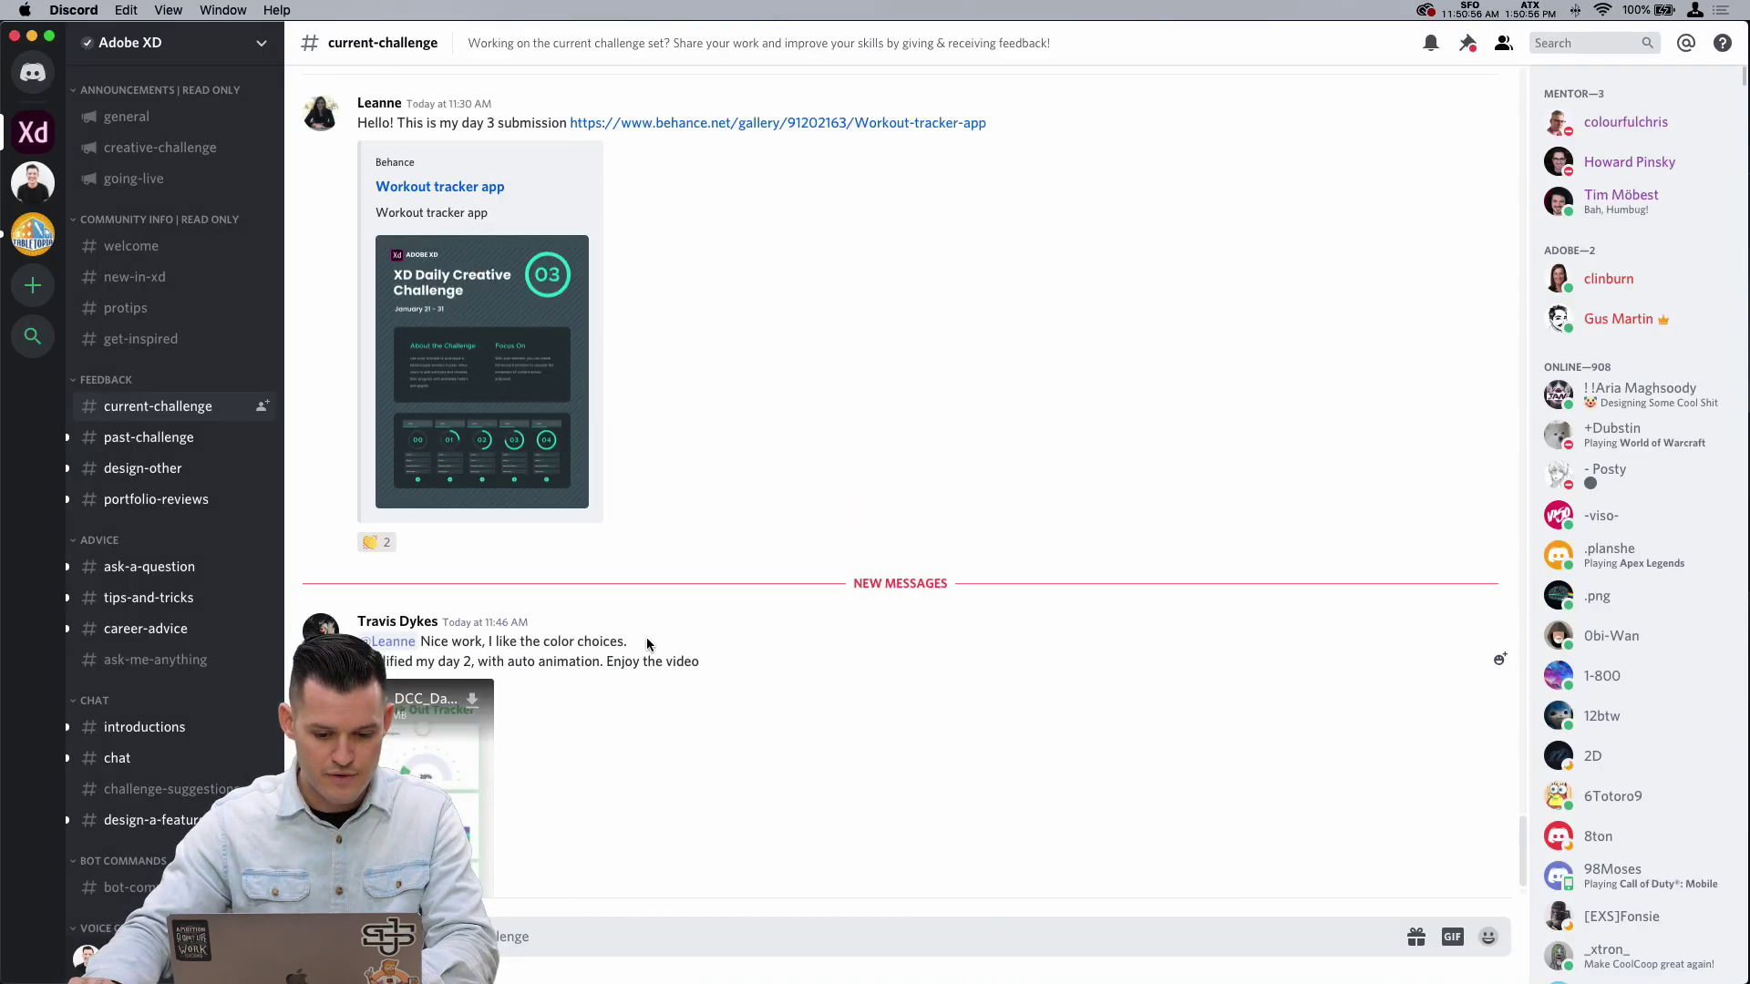
left_click(702, 394)
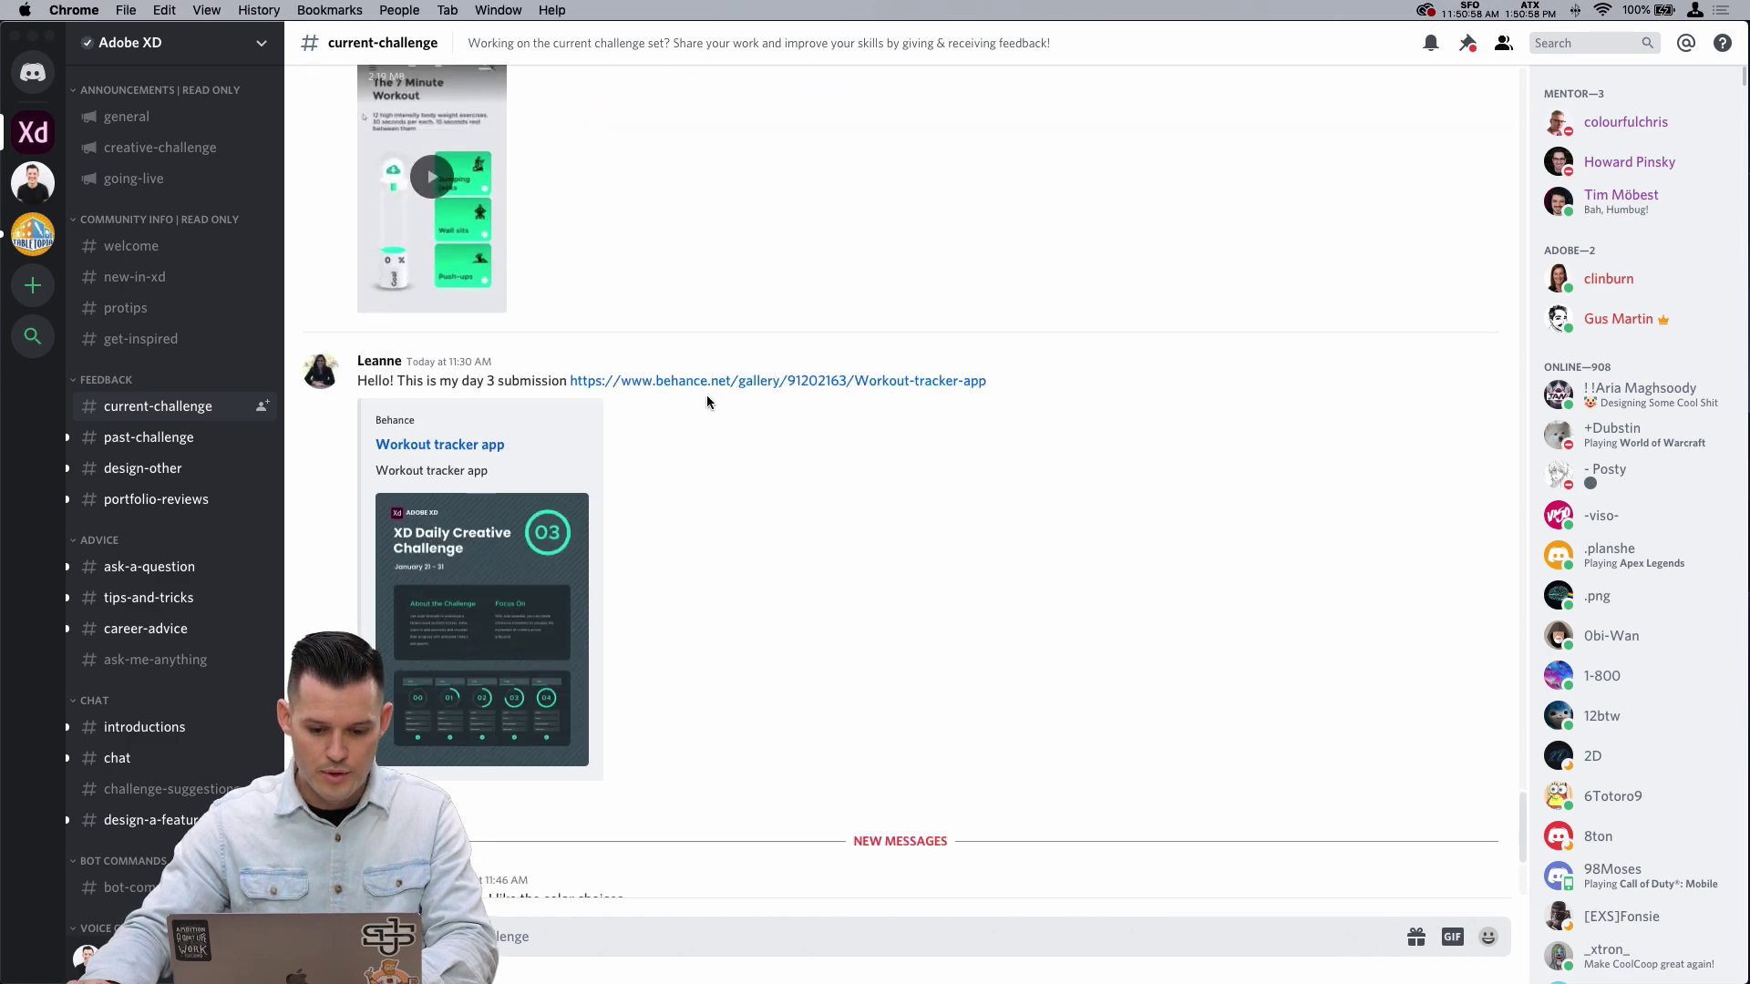
key("super+Tab")
Step: Look back through the channel's submissions and feedback, and open the workout-animate prototype link from the day 3 post
scroll(713, 441, "up", 8)
scroll(692, 465, "up", 10)
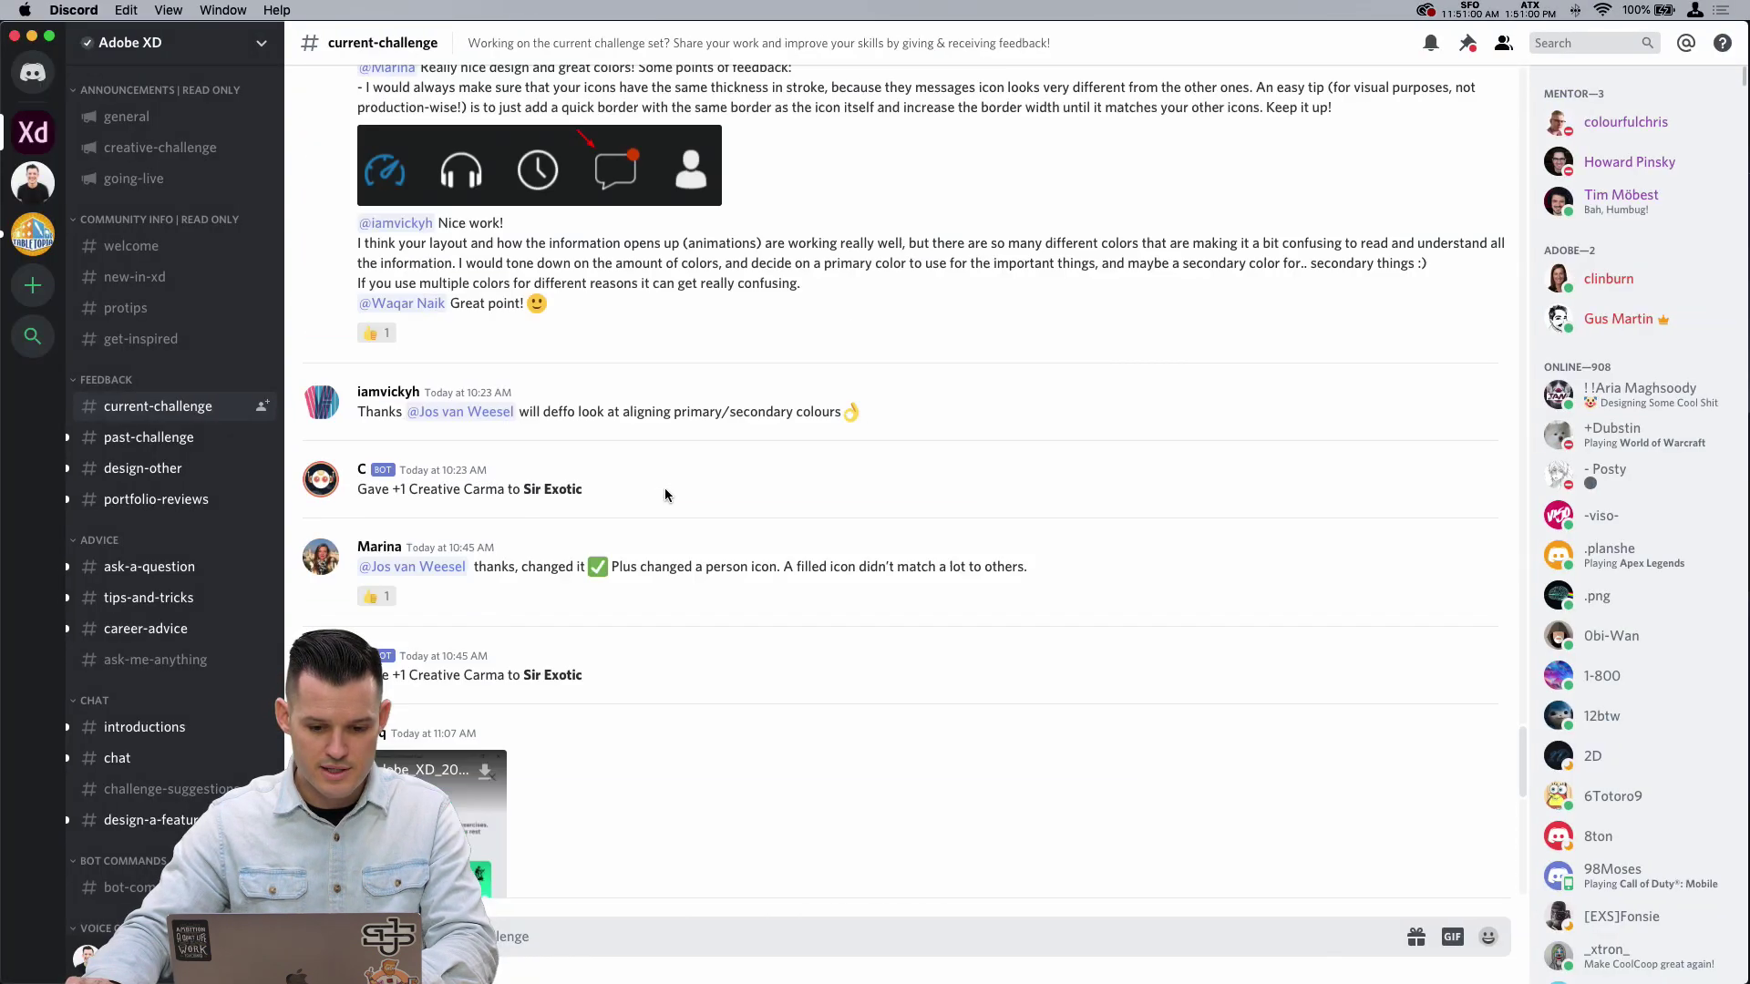
scroll(675, 487, "up", 20)
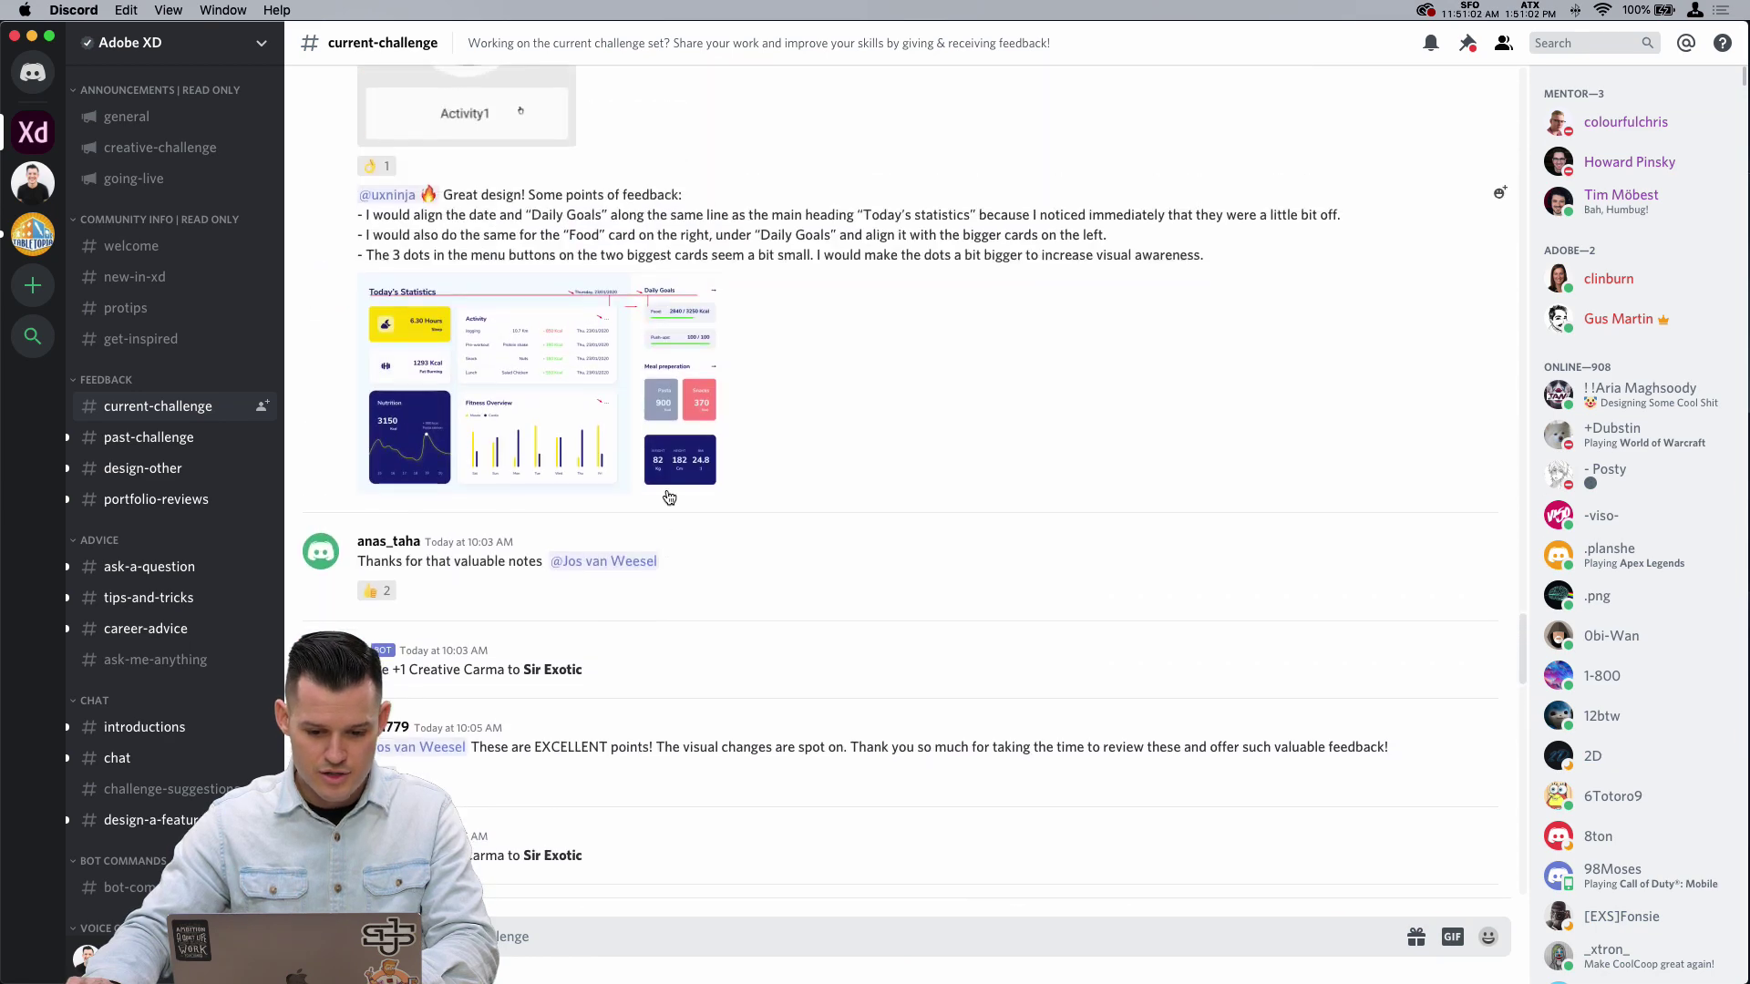
scroll(678, 492, "up", 10)
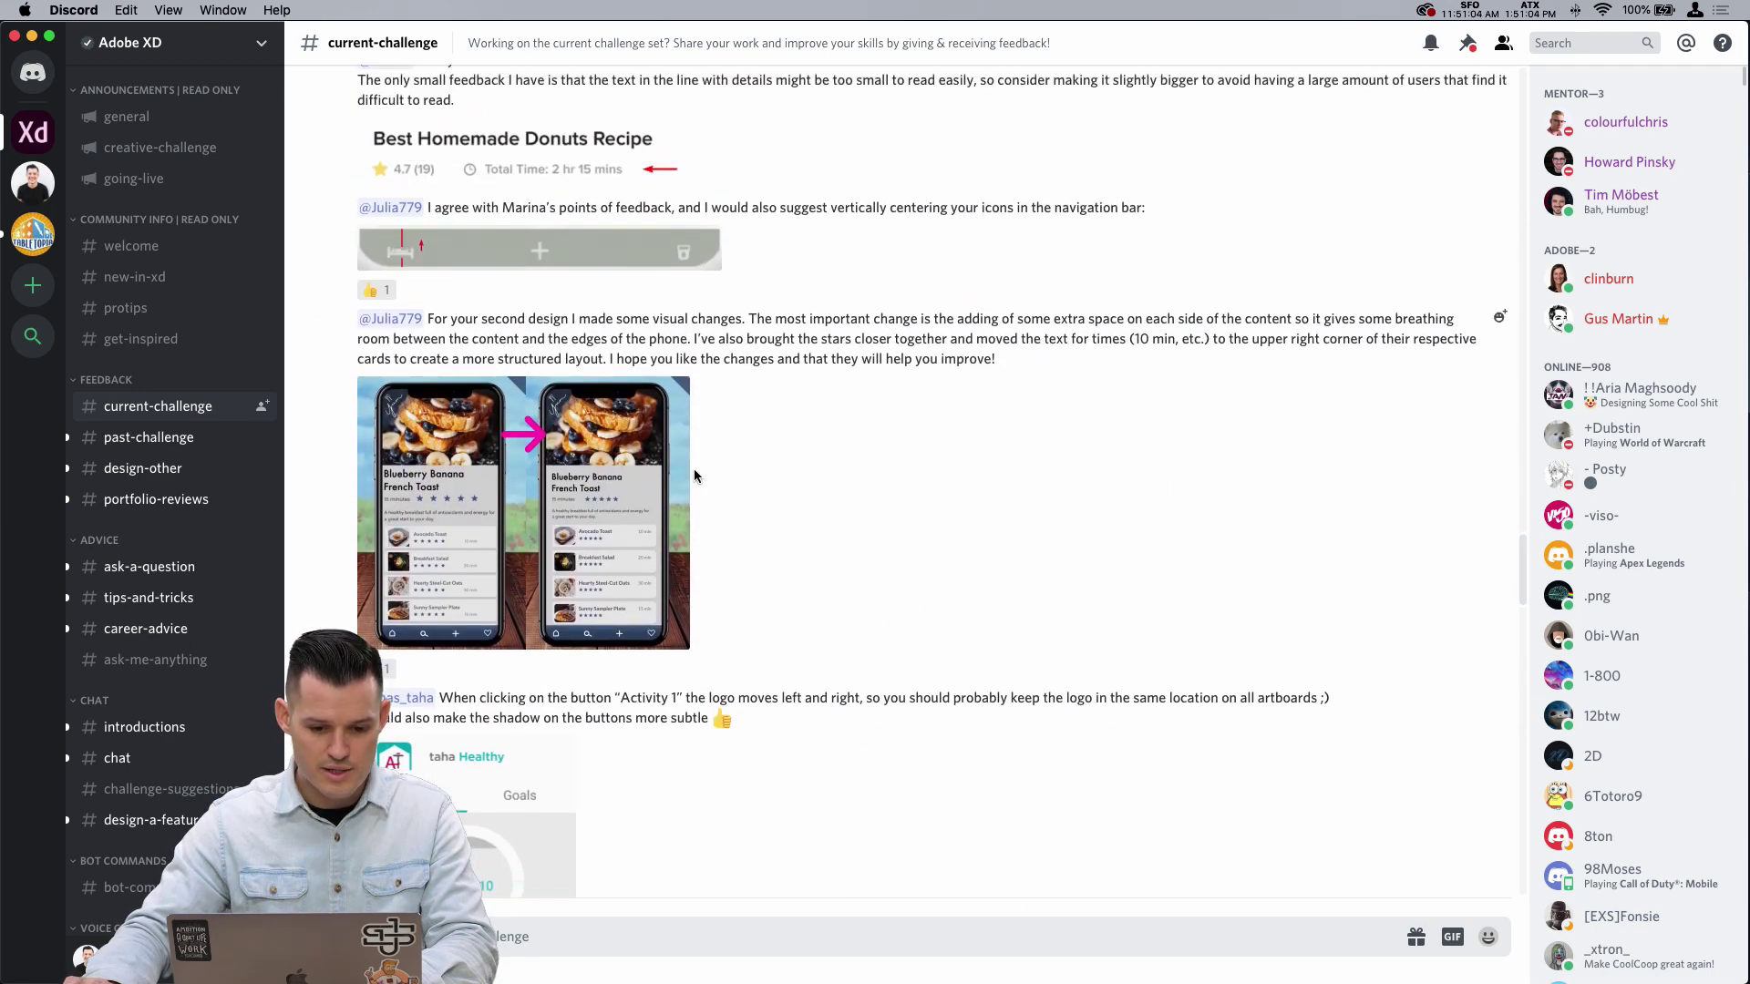
scroll(661, 507, "up", 15)
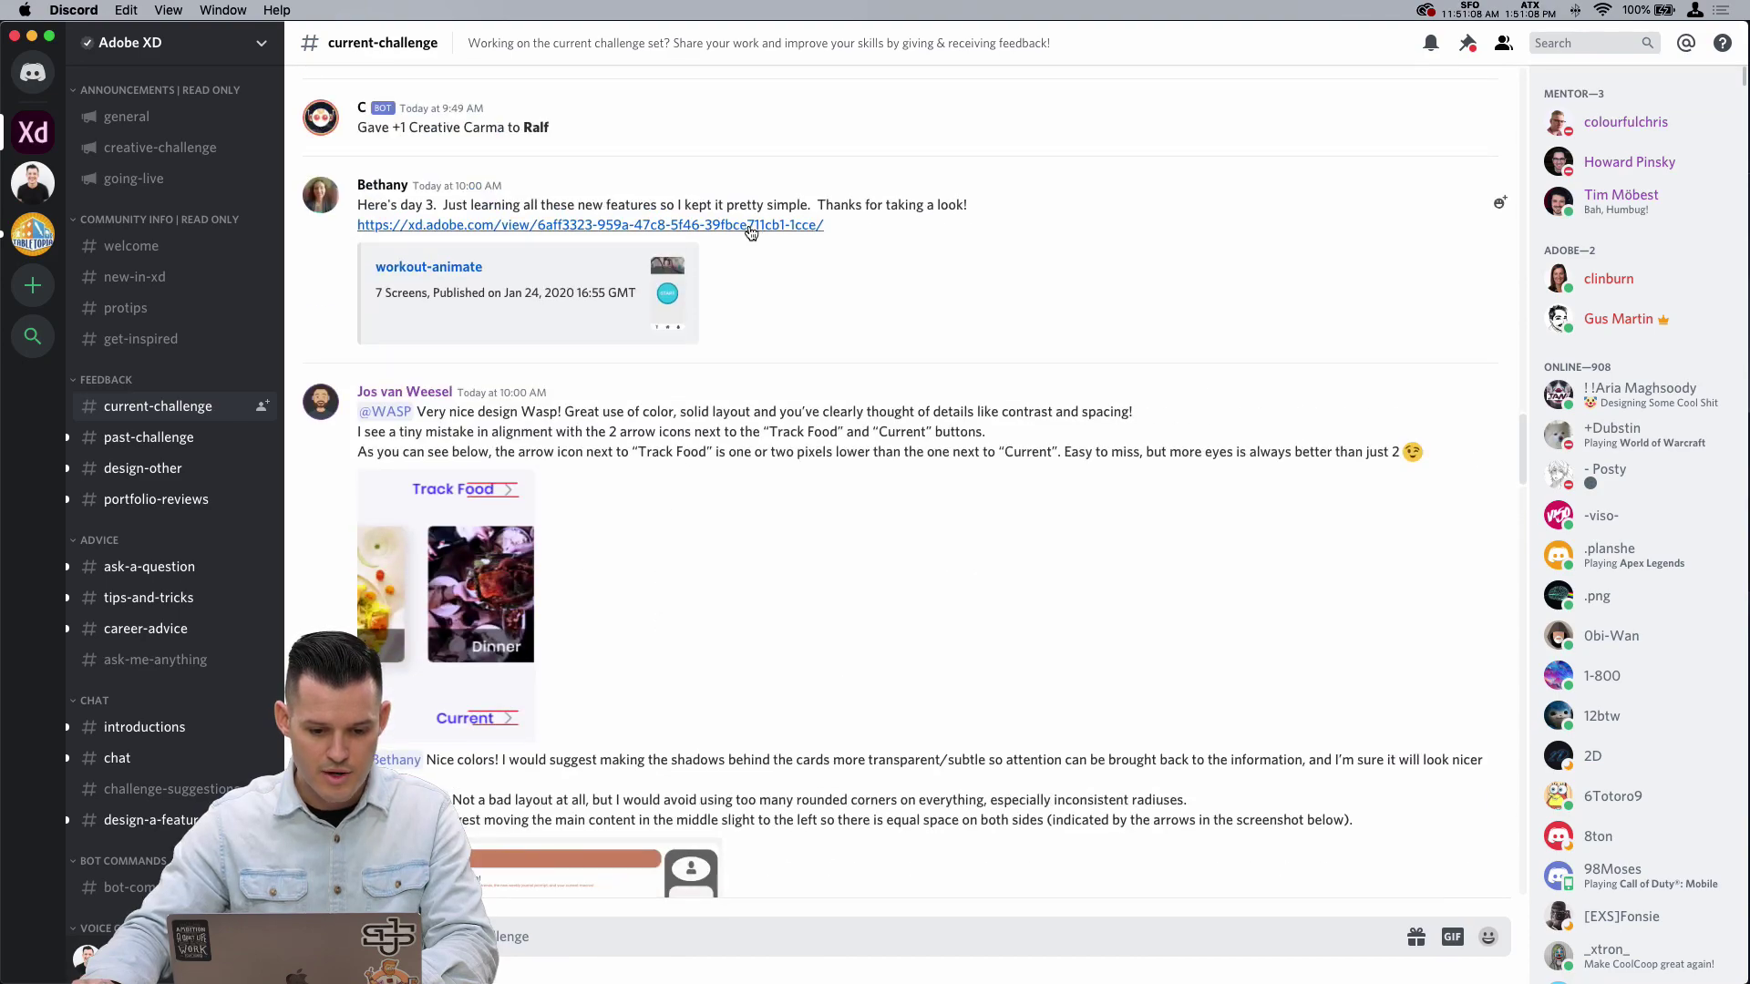
left_click(747, 227)
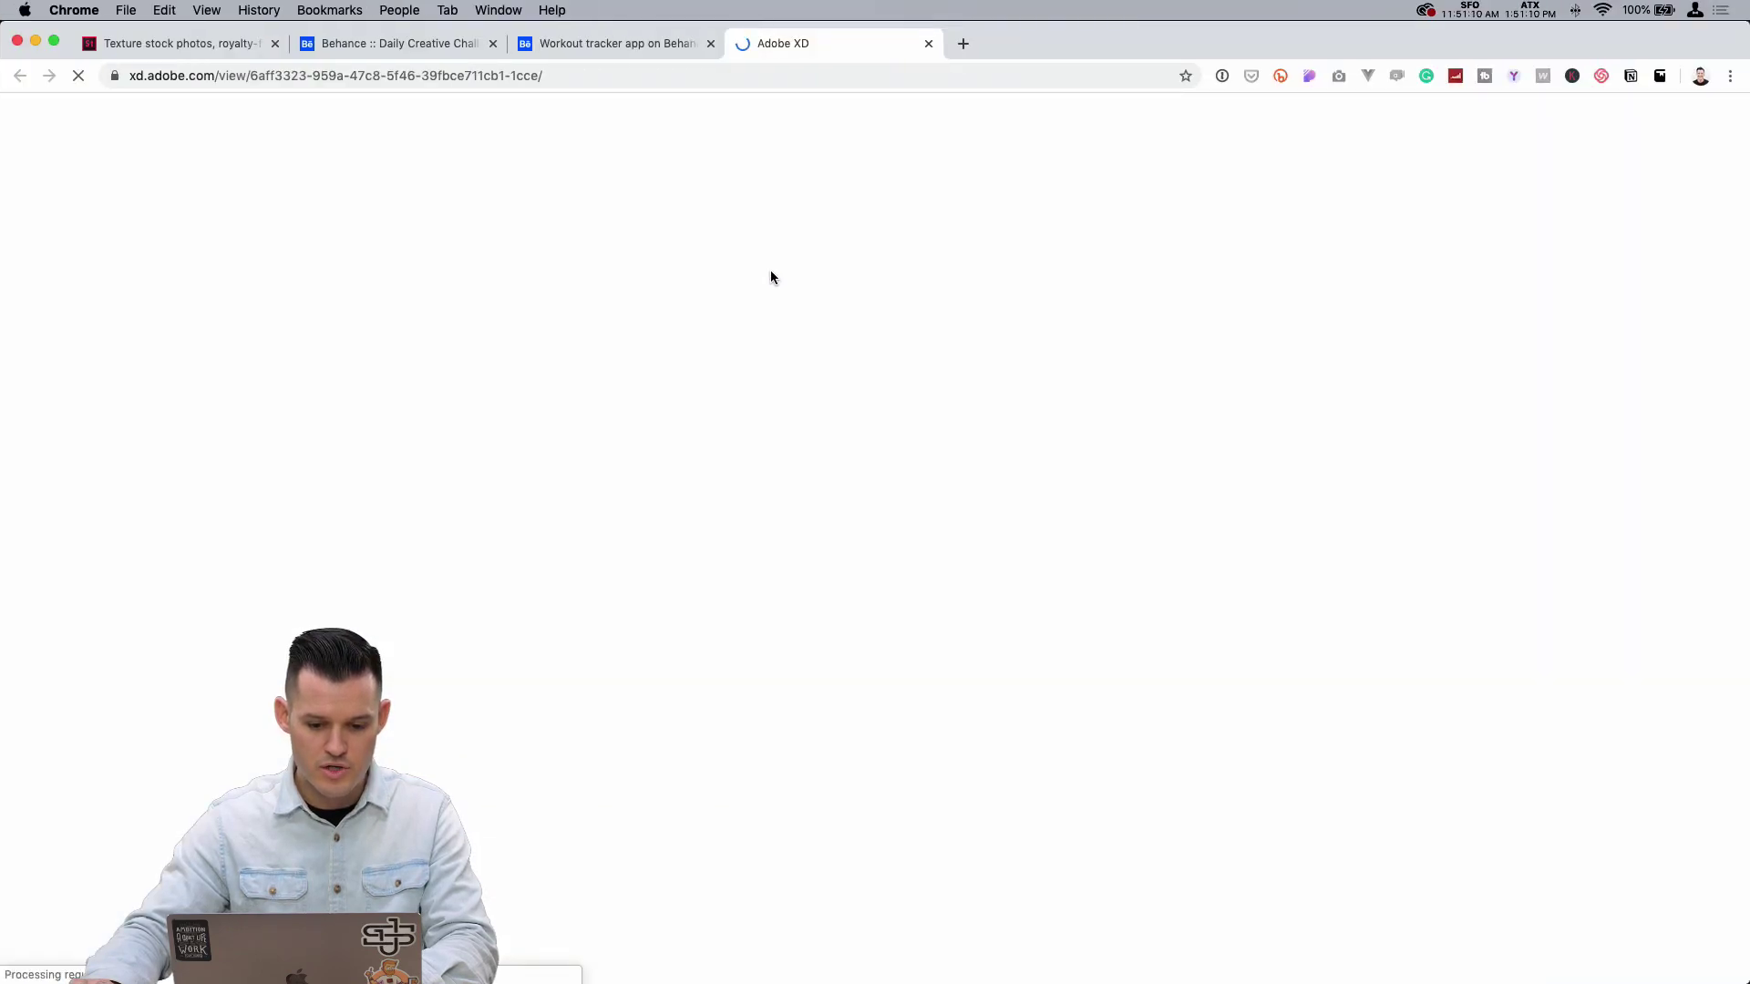
Step: Look back through Discord's current-challenge channel, open the Healthy Tracker Behance link, and switch to Chrome
key("super+Tab")
scroll(770, 278, "up", 10)
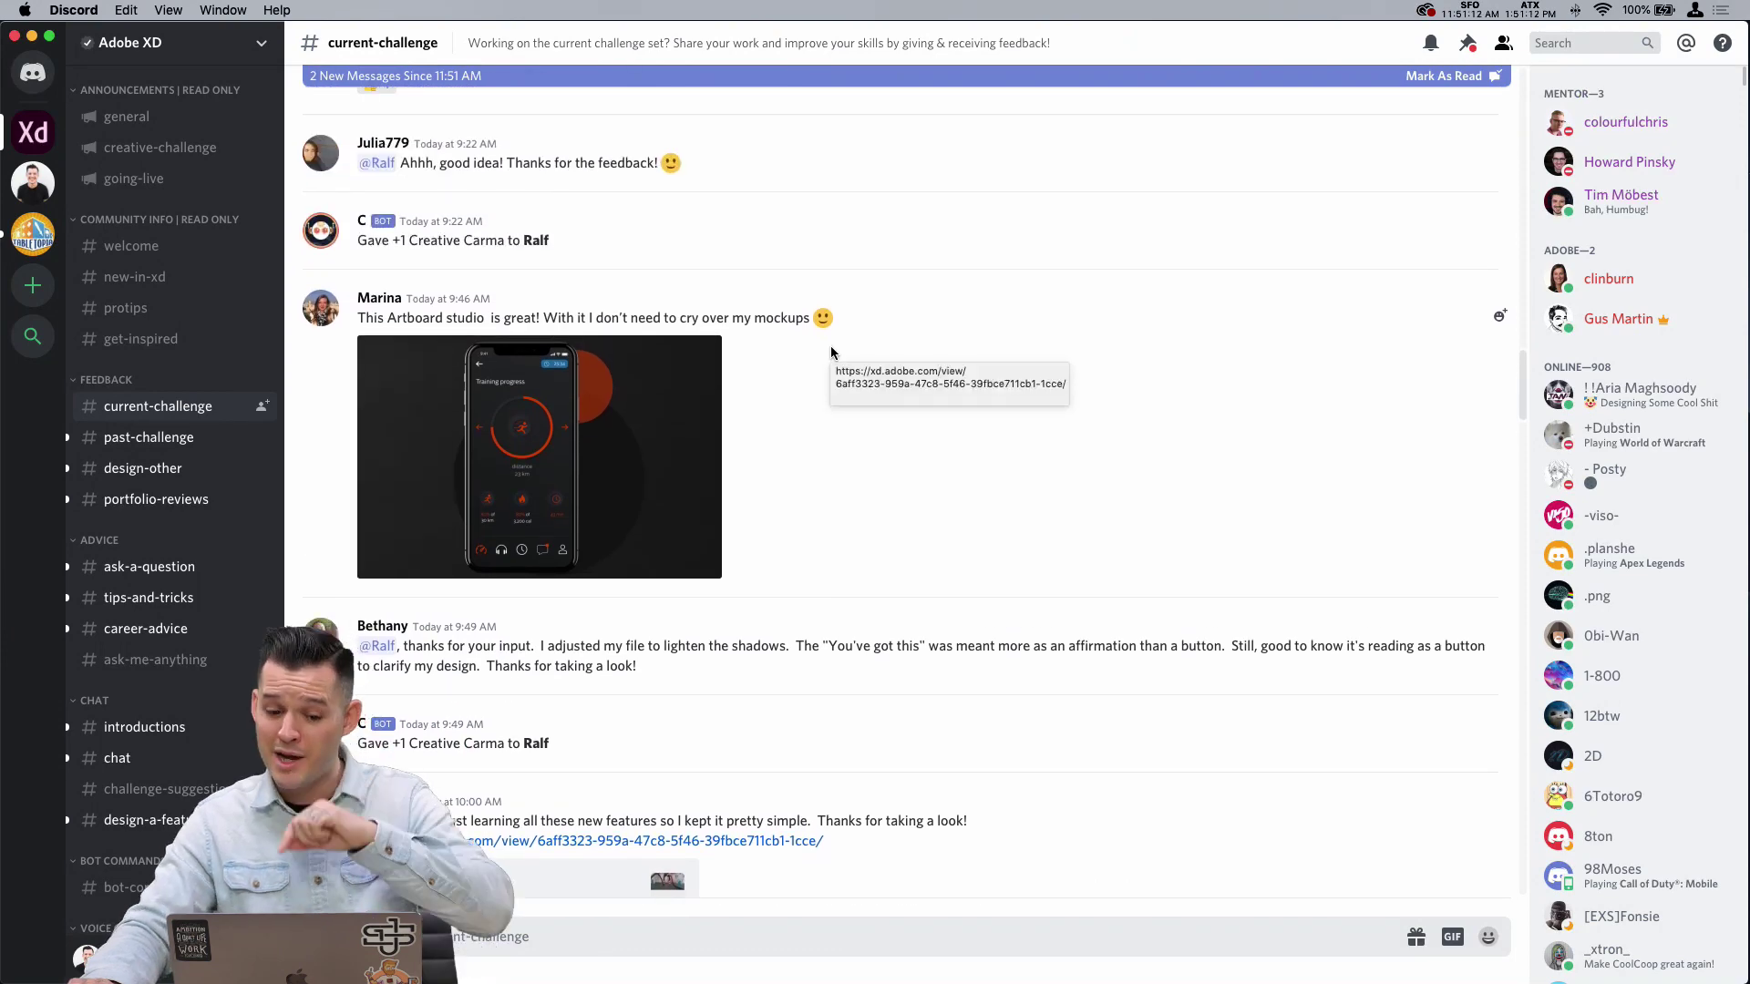
scroll(854, 372, "up", 15)
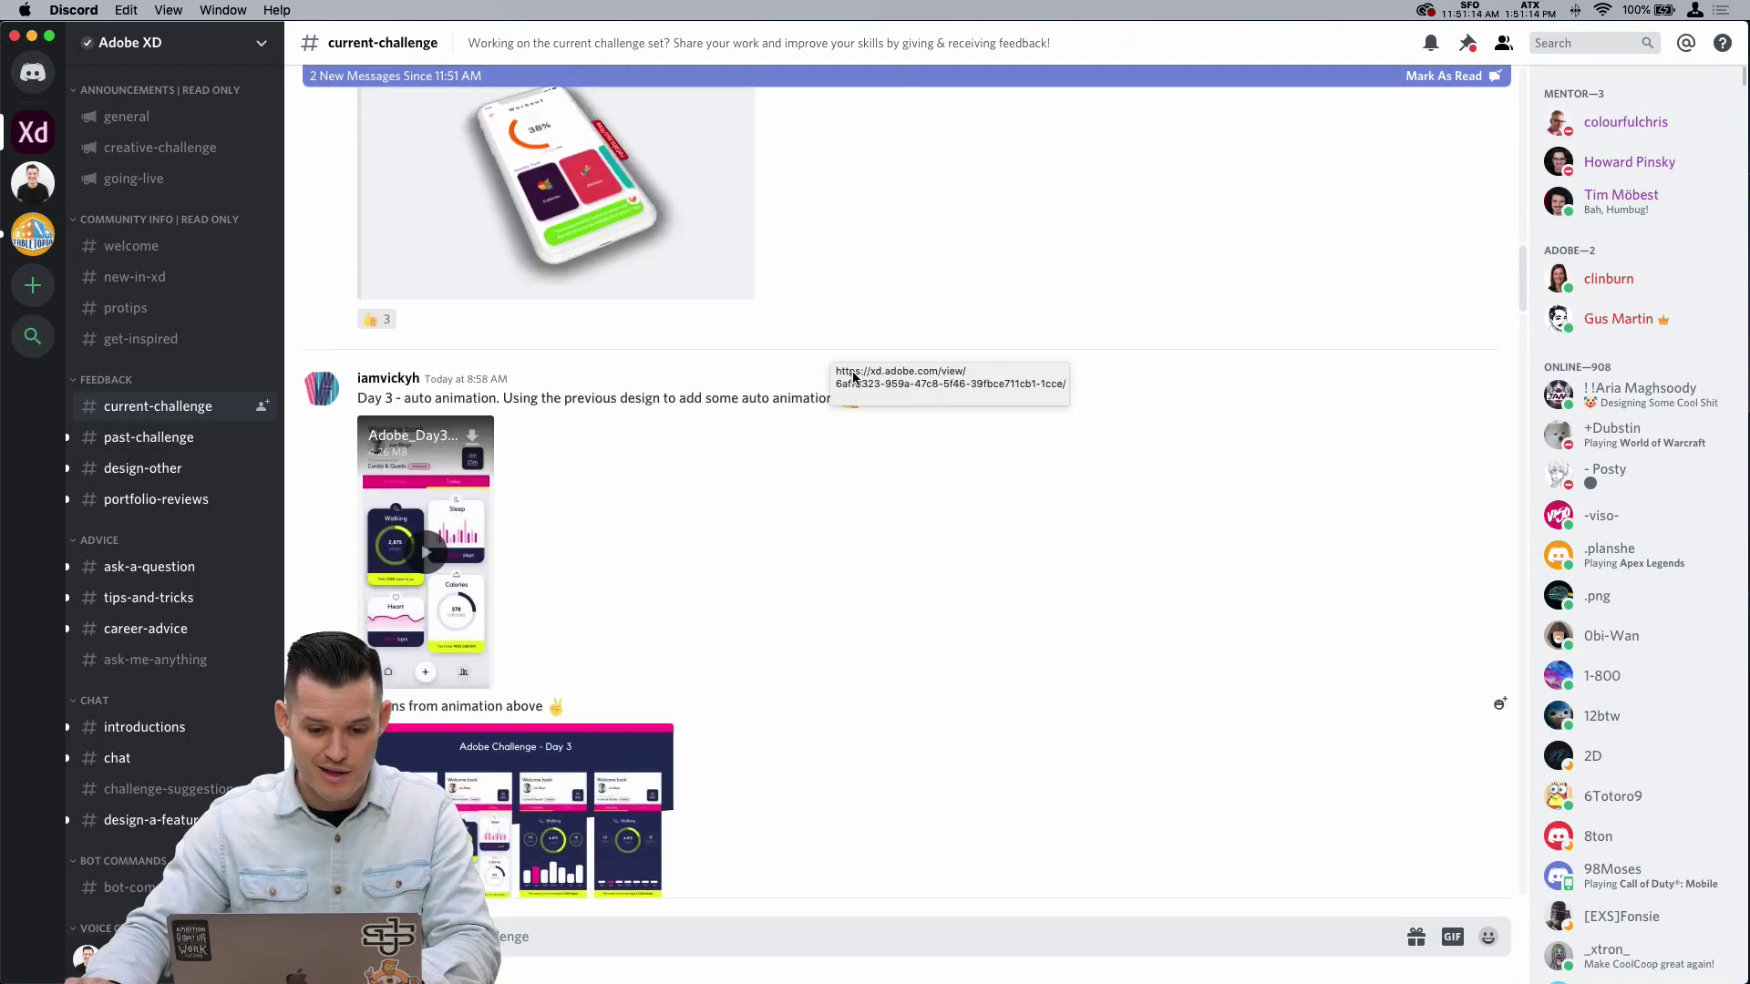
scroll(854, 374, "up", 3)
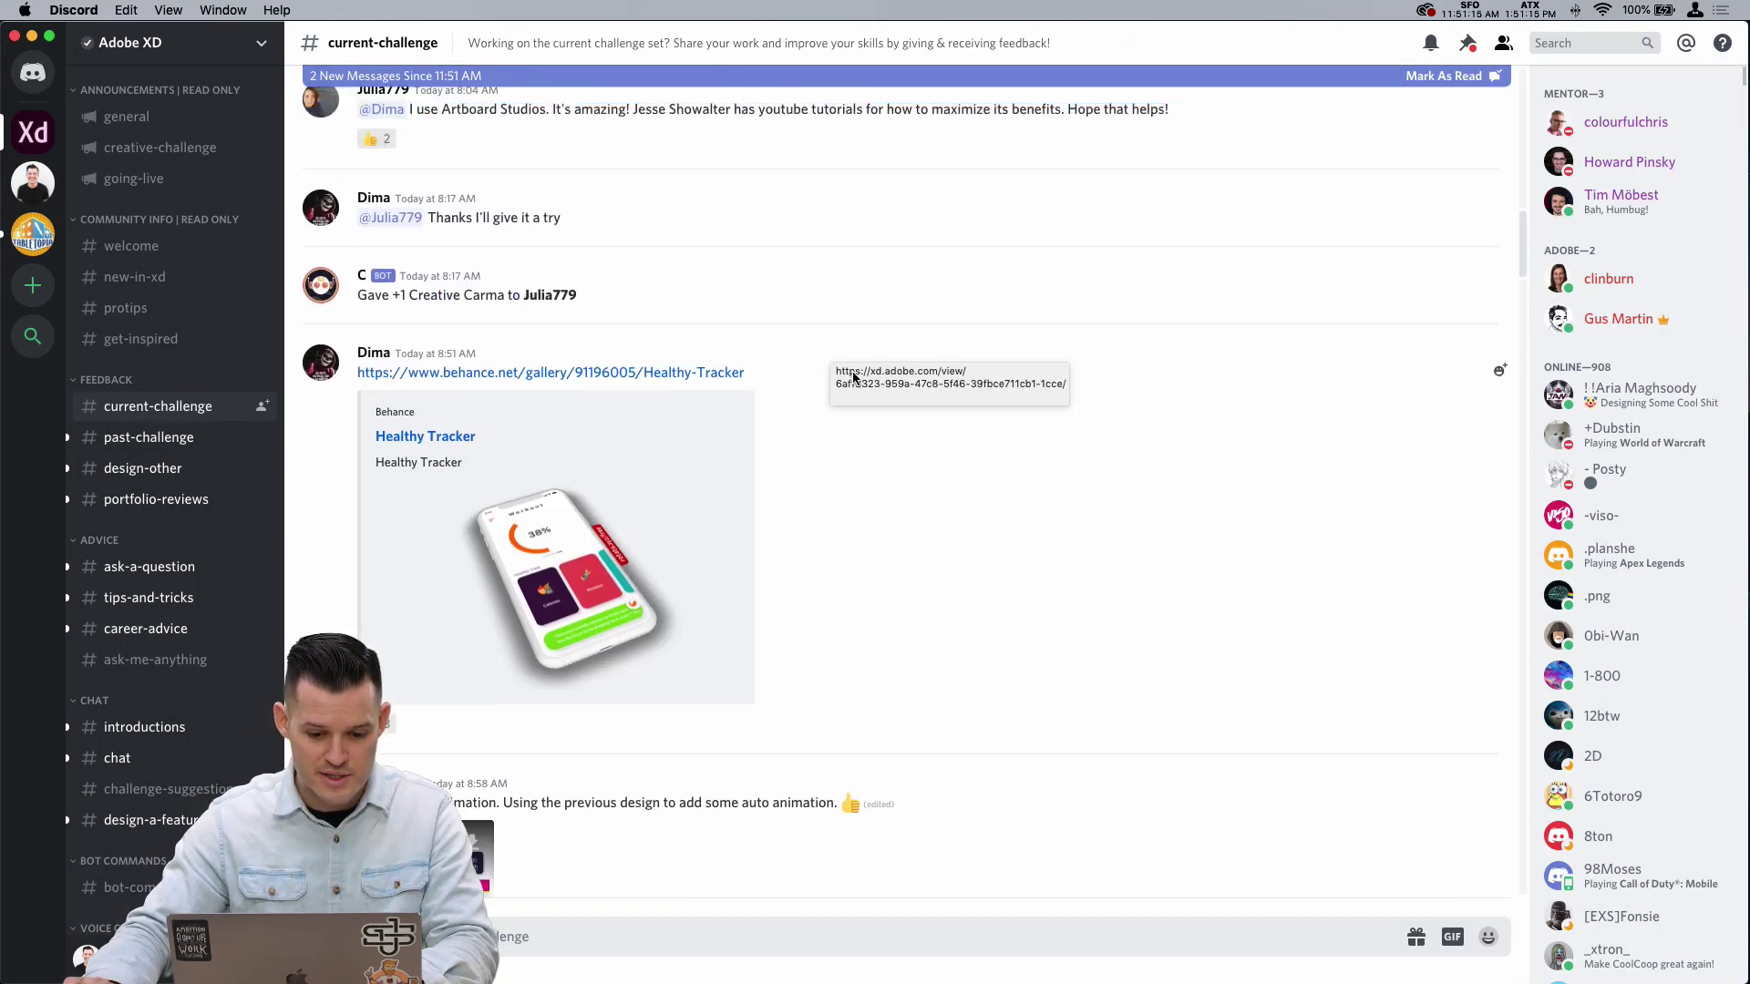
left_click(647, 372)
scroll(893, 379, "up", 8)
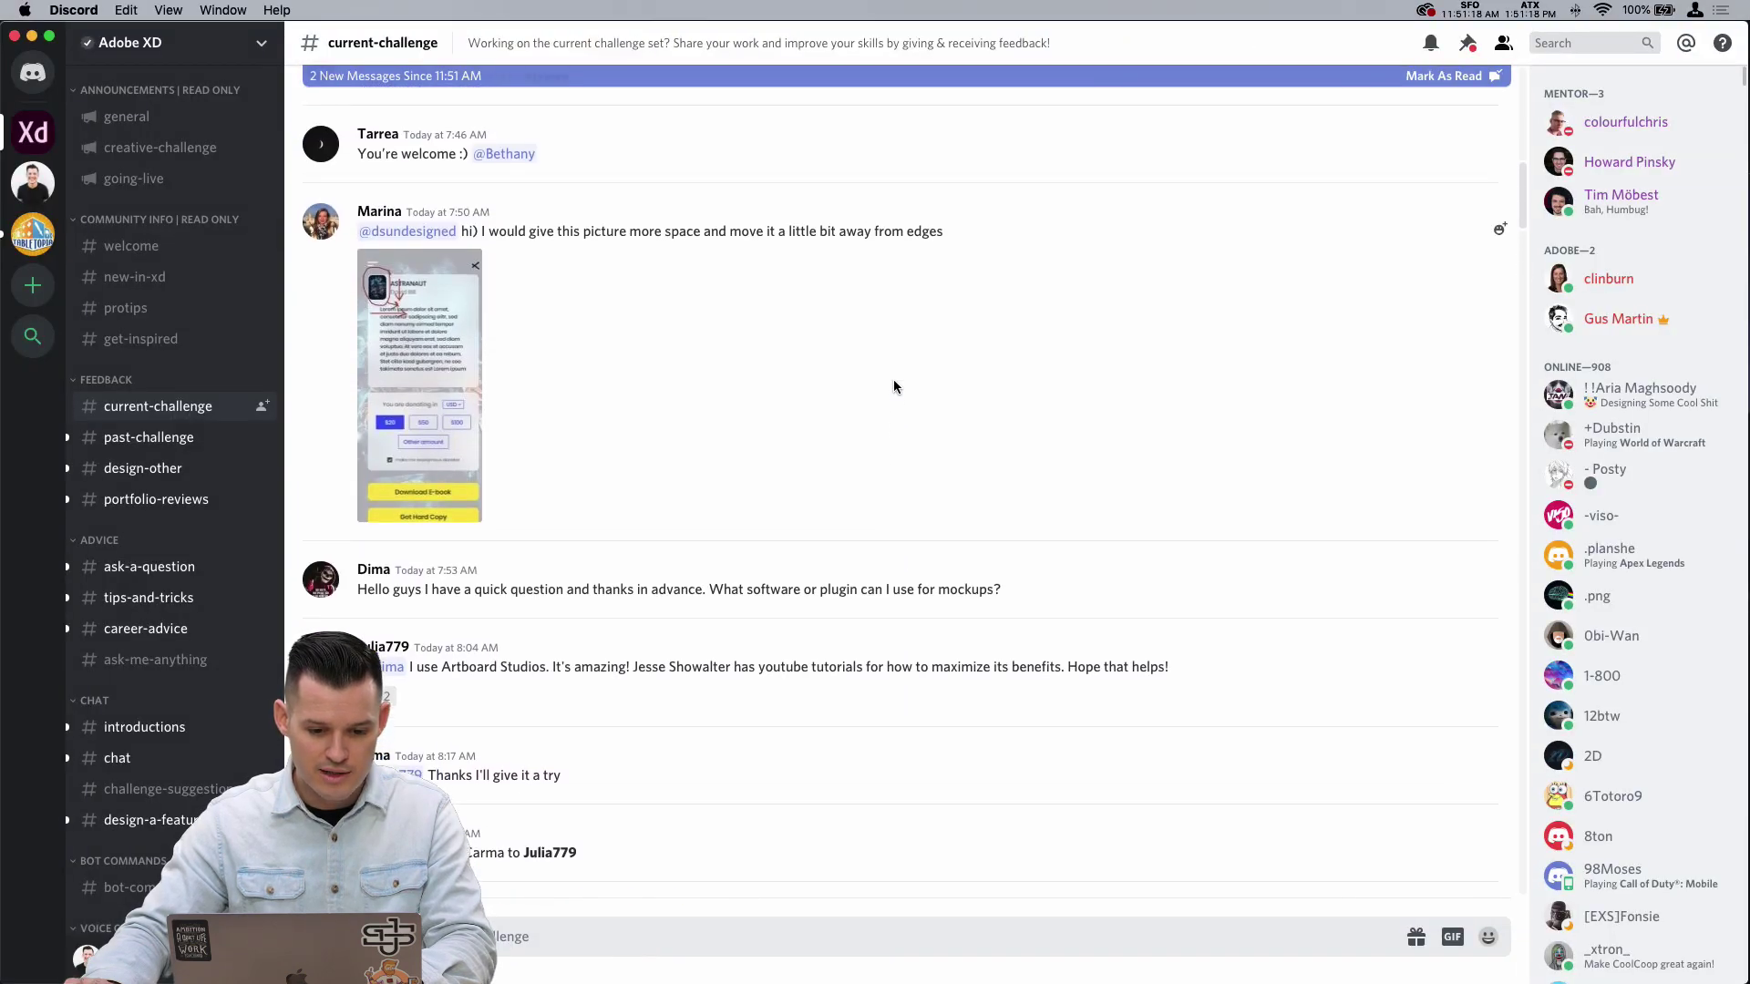
key("super+Tab")
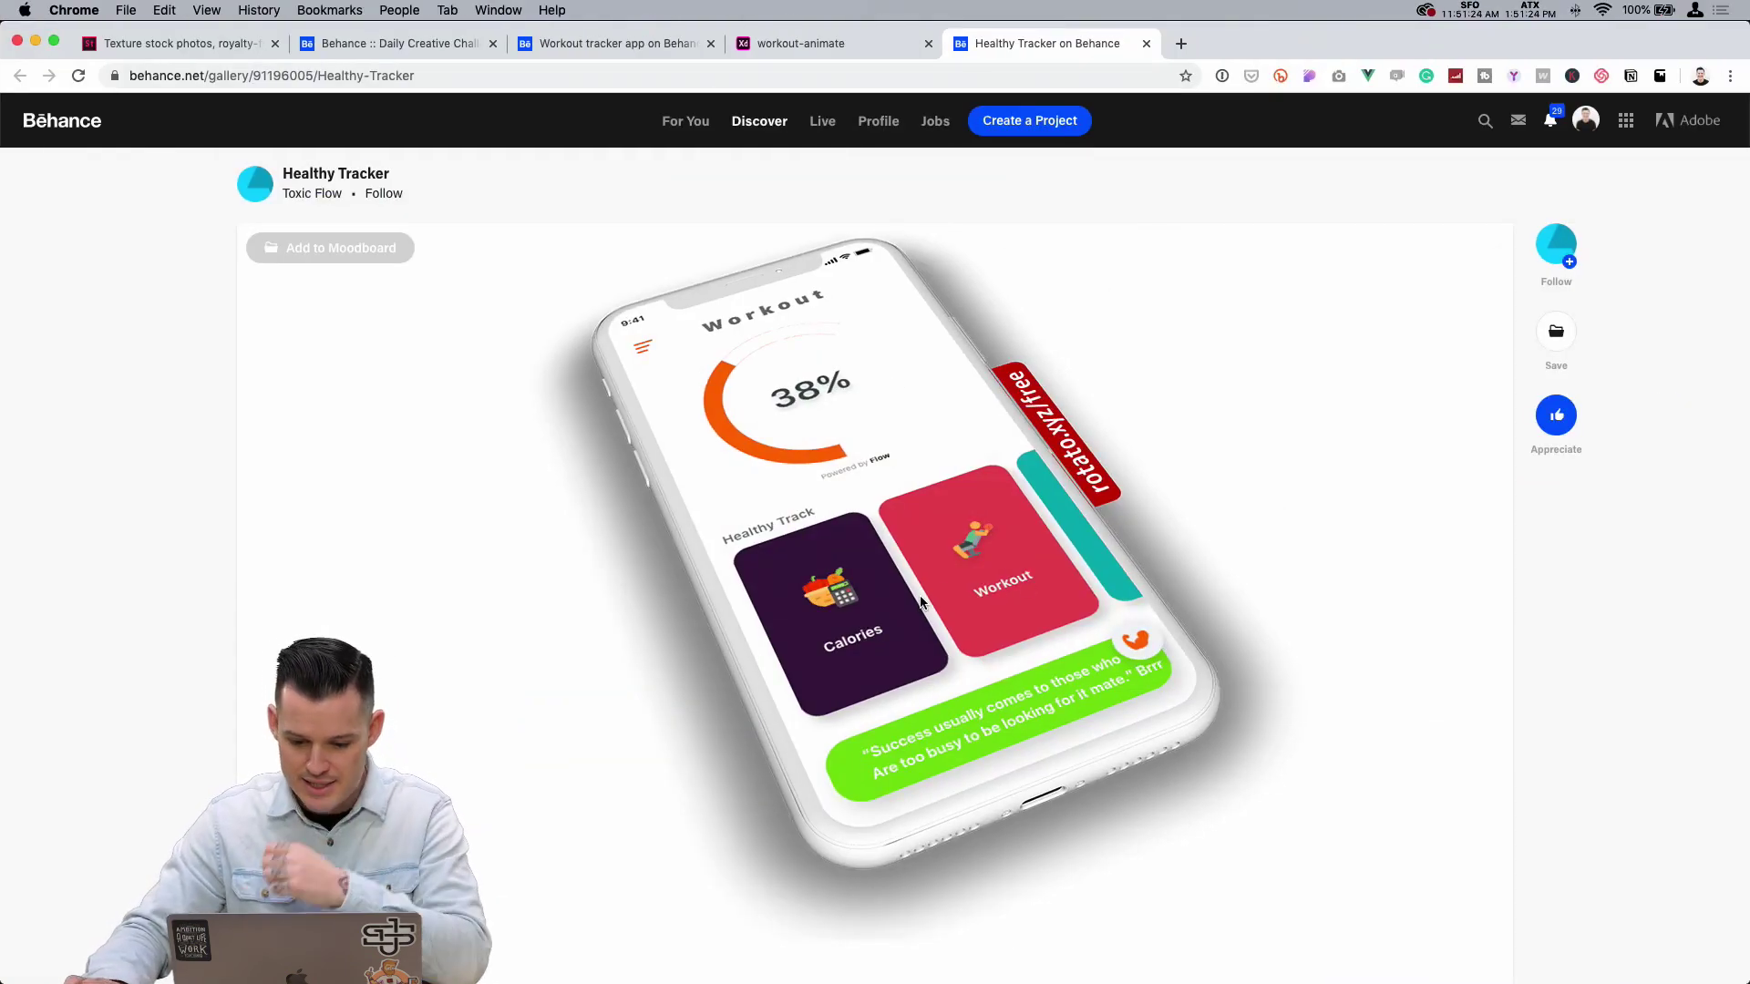
Step: Review the phone mockups in the Healthy Tracker project on Behance
scroll(880, 581, "down", 10)
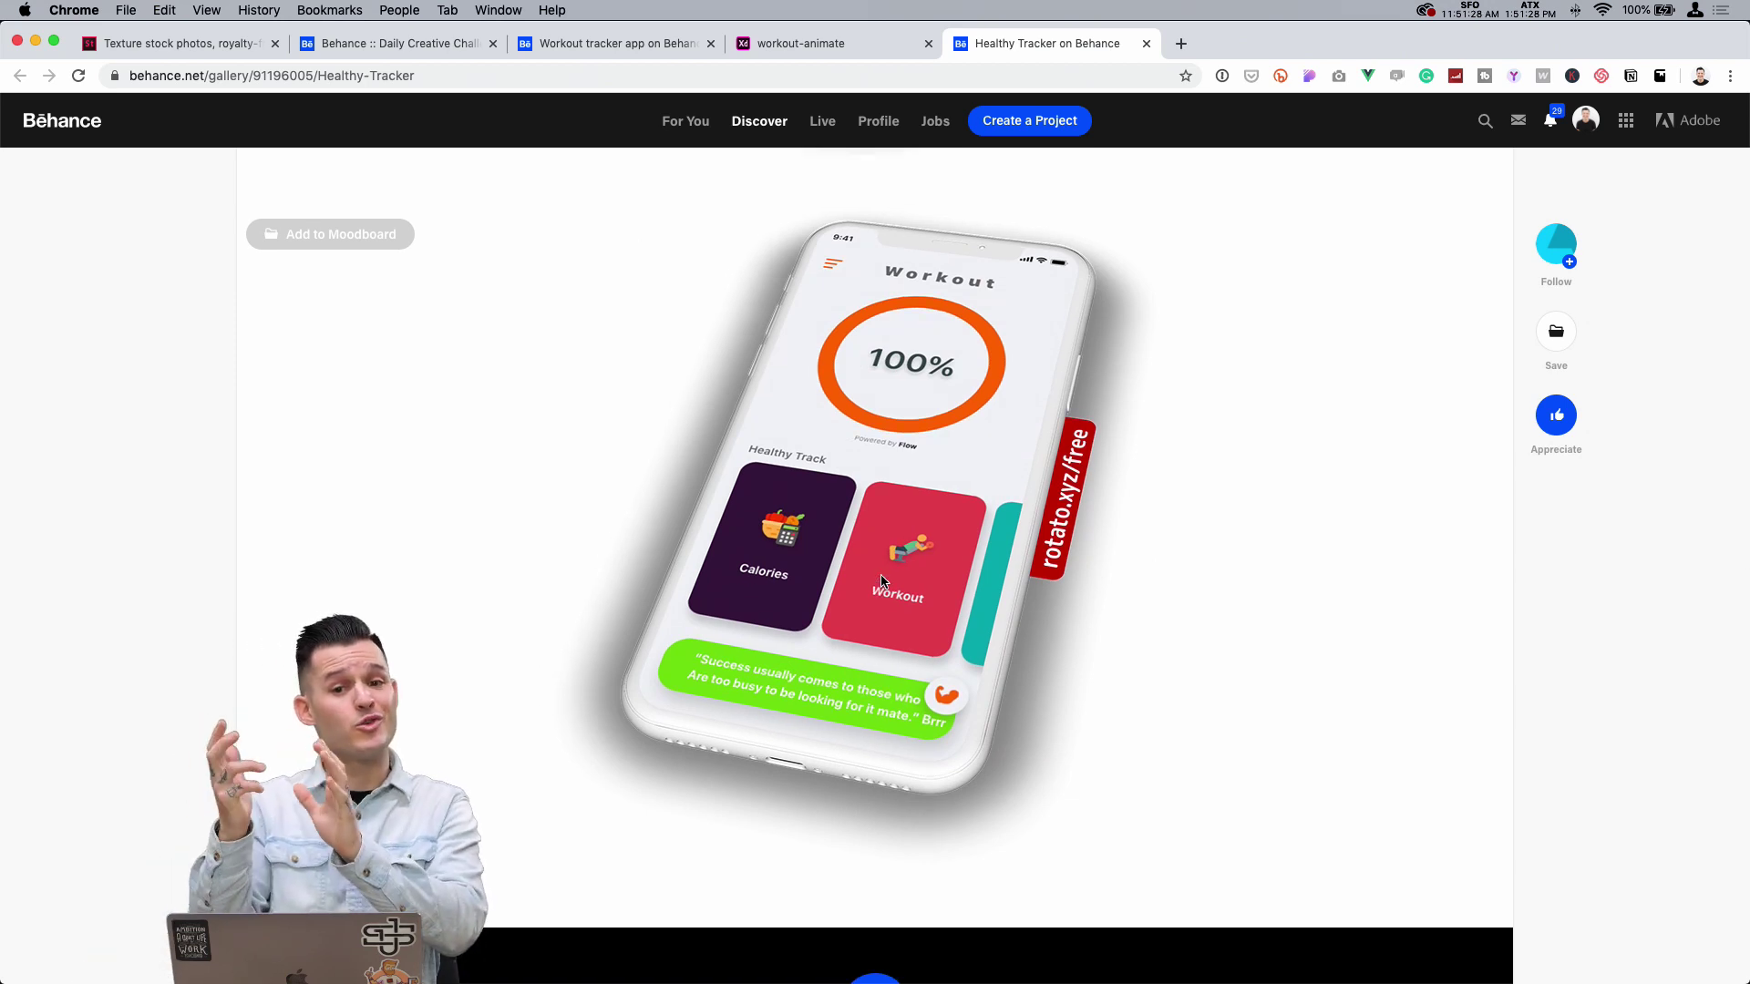
scroll(881, 580, "down", 5)
scroll(866, 574, "up", 5)
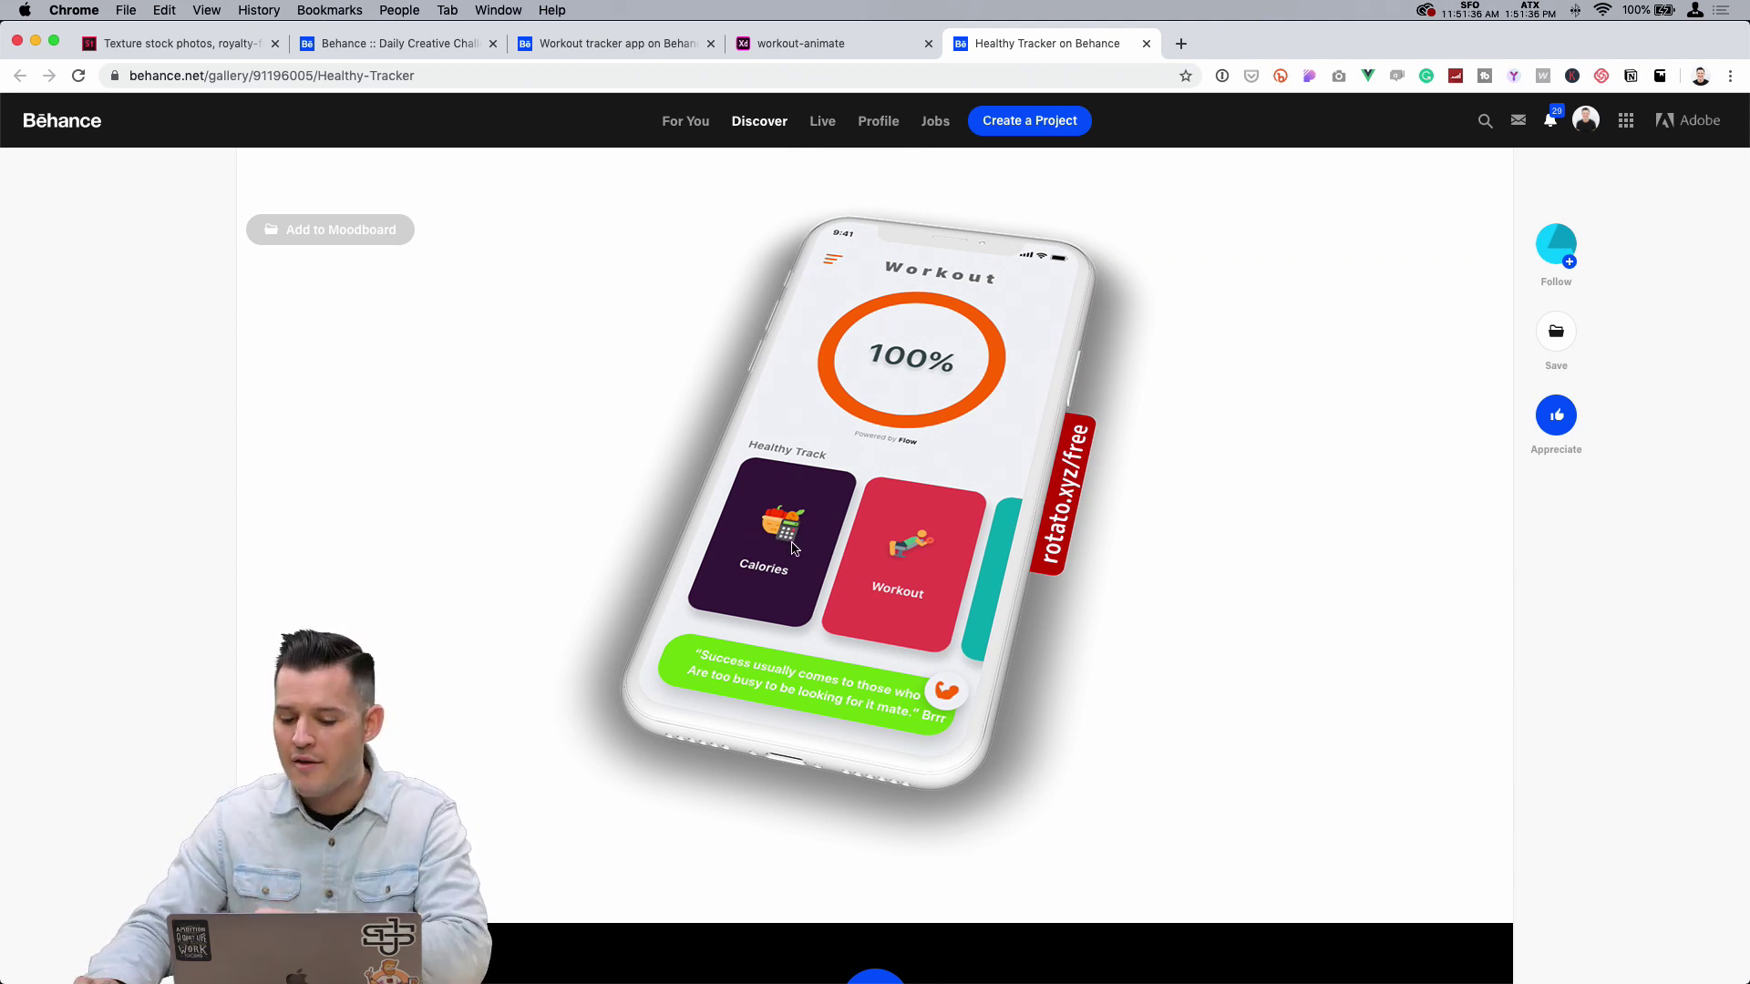
scroll(792, 548, "down", 4)
scroll(793, 548, "up", 5)
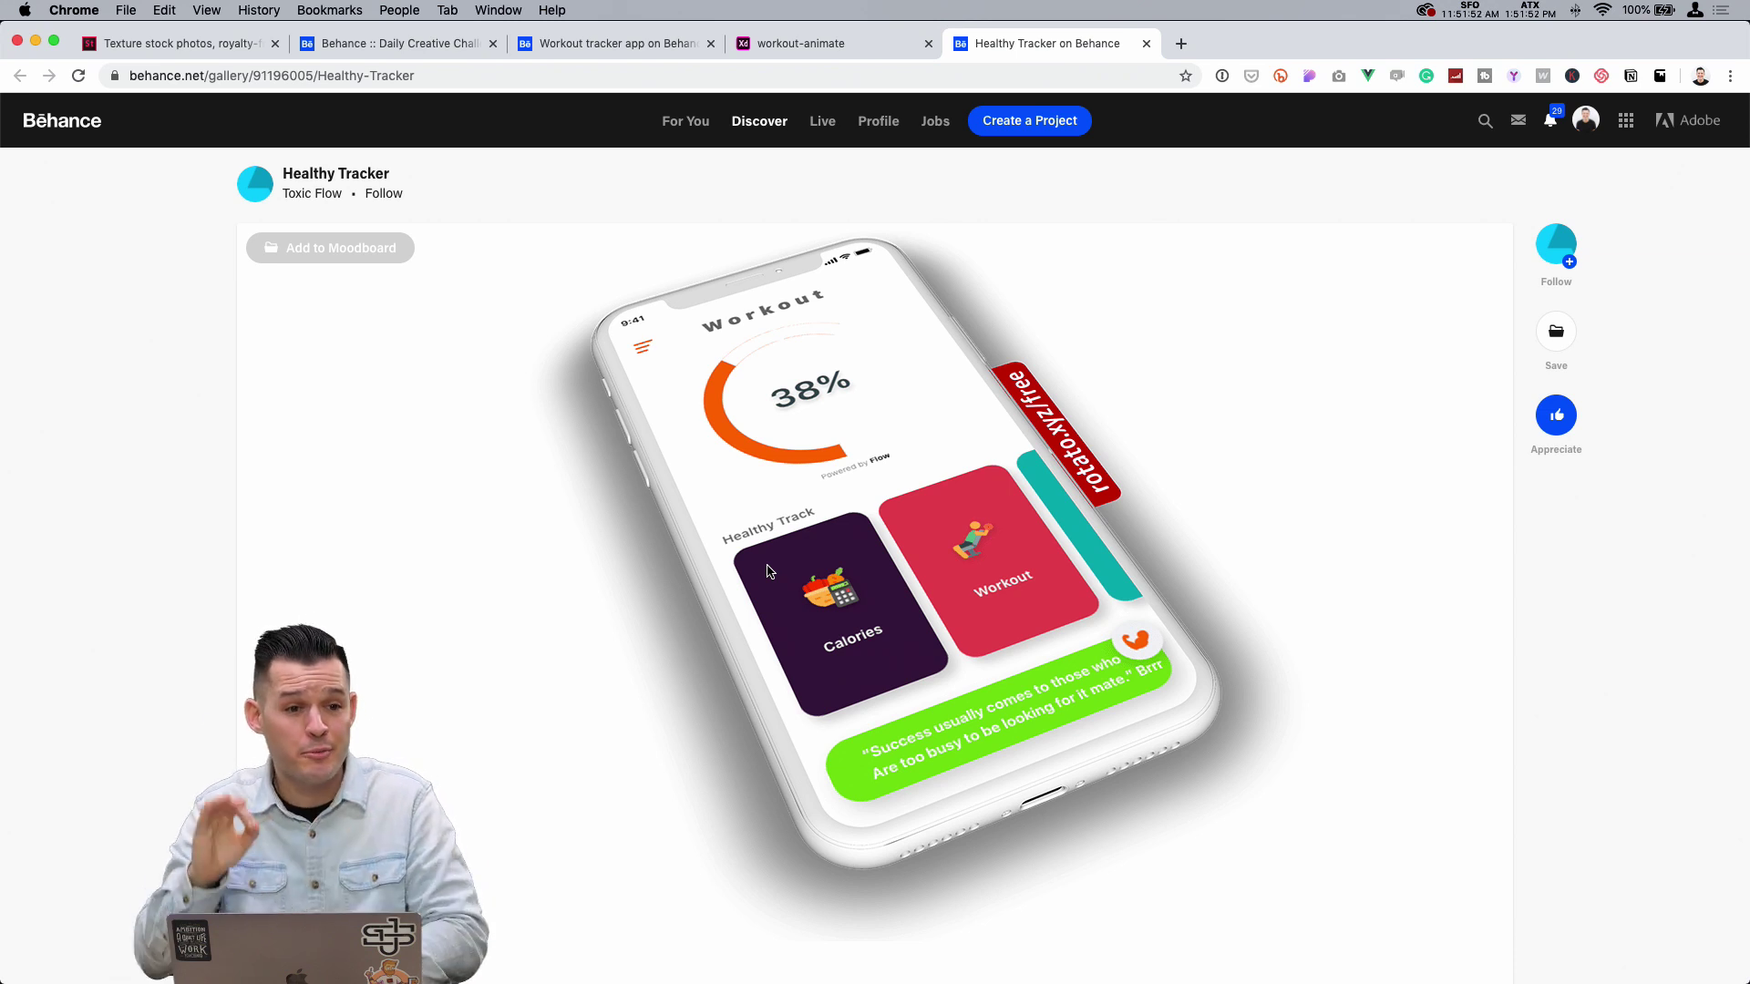
Step: Run the workout-animate prototype, starting the workout and checking off 10 Push-ups, 50 Crunches, 25 Burpees and 25 Squats
left_click(844, 46)
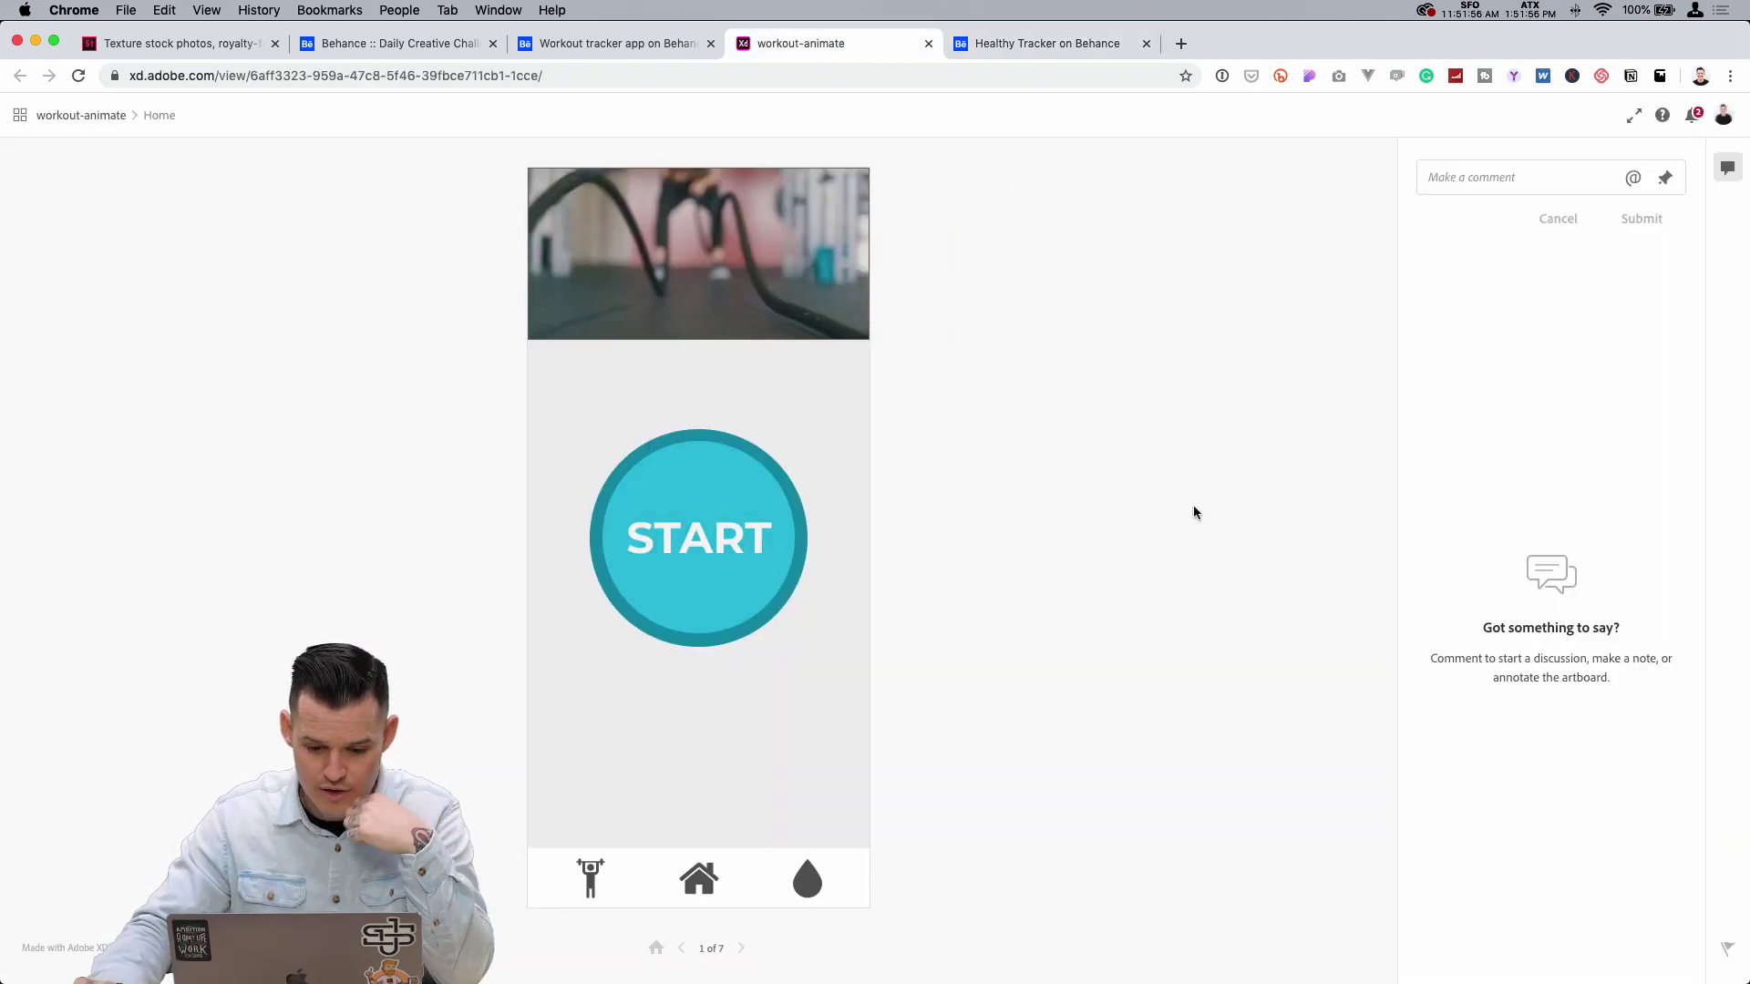
left_click(699, 553)
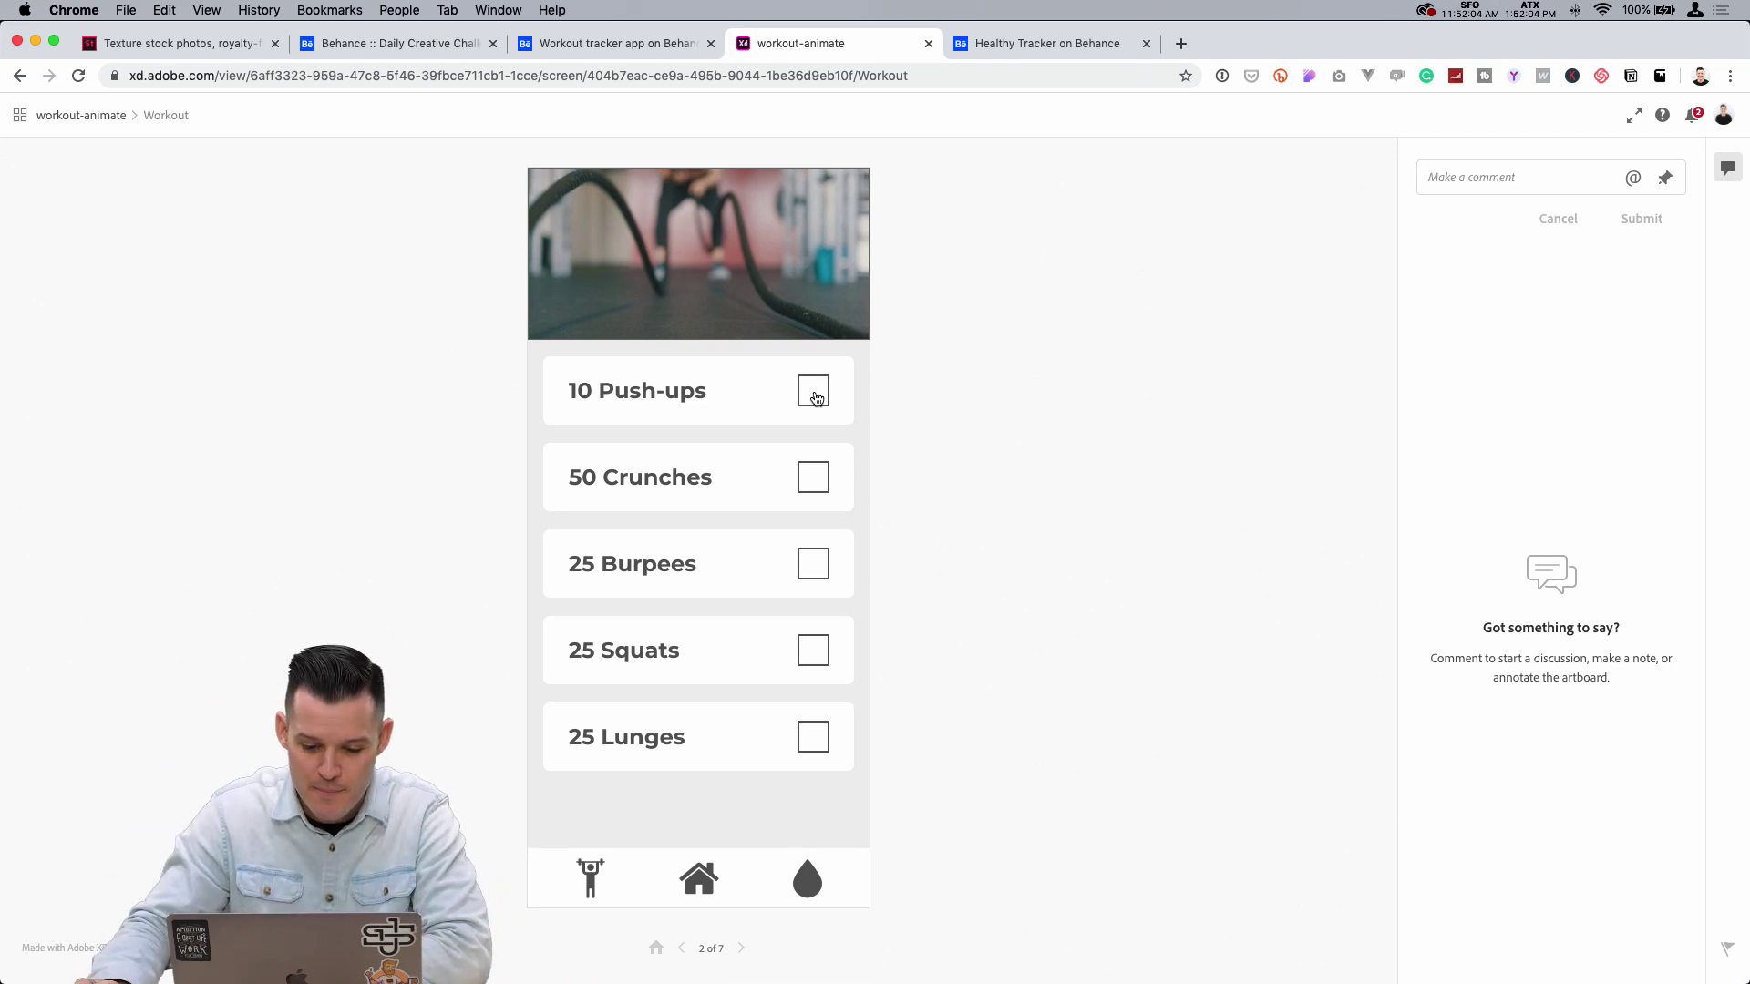
left_click(813, 391)
left_click(815, 483)
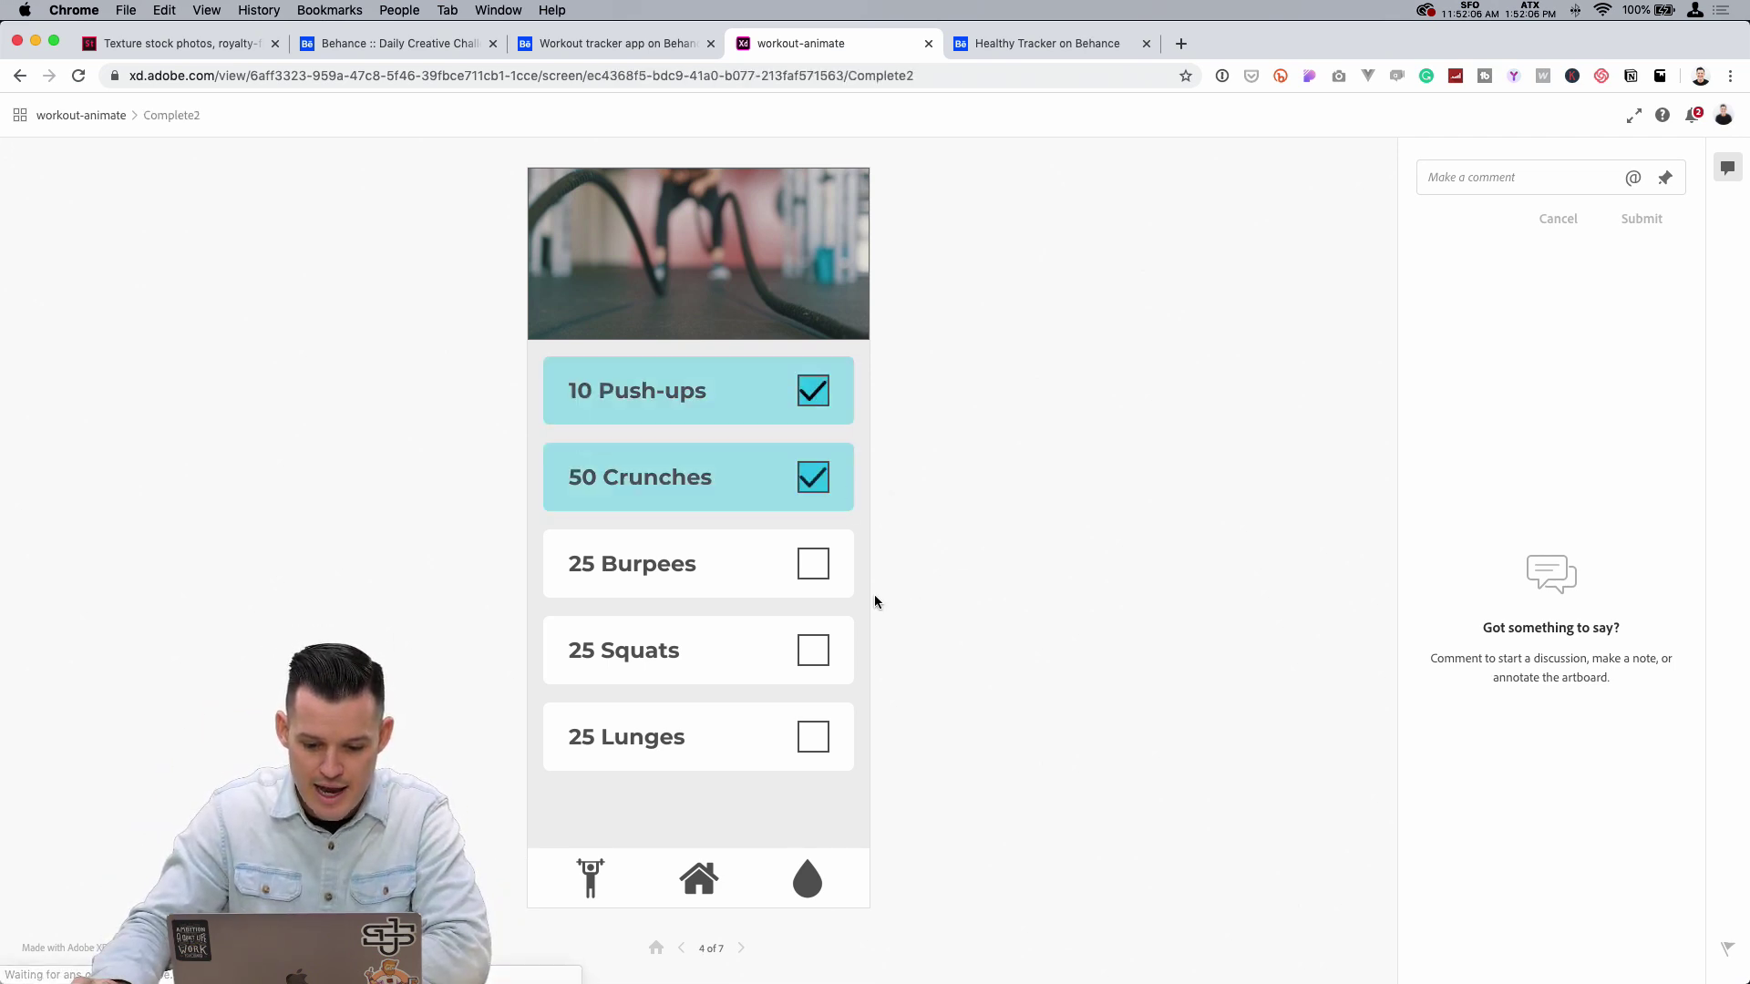
left_click(814, 565)
left_click(815, 653)
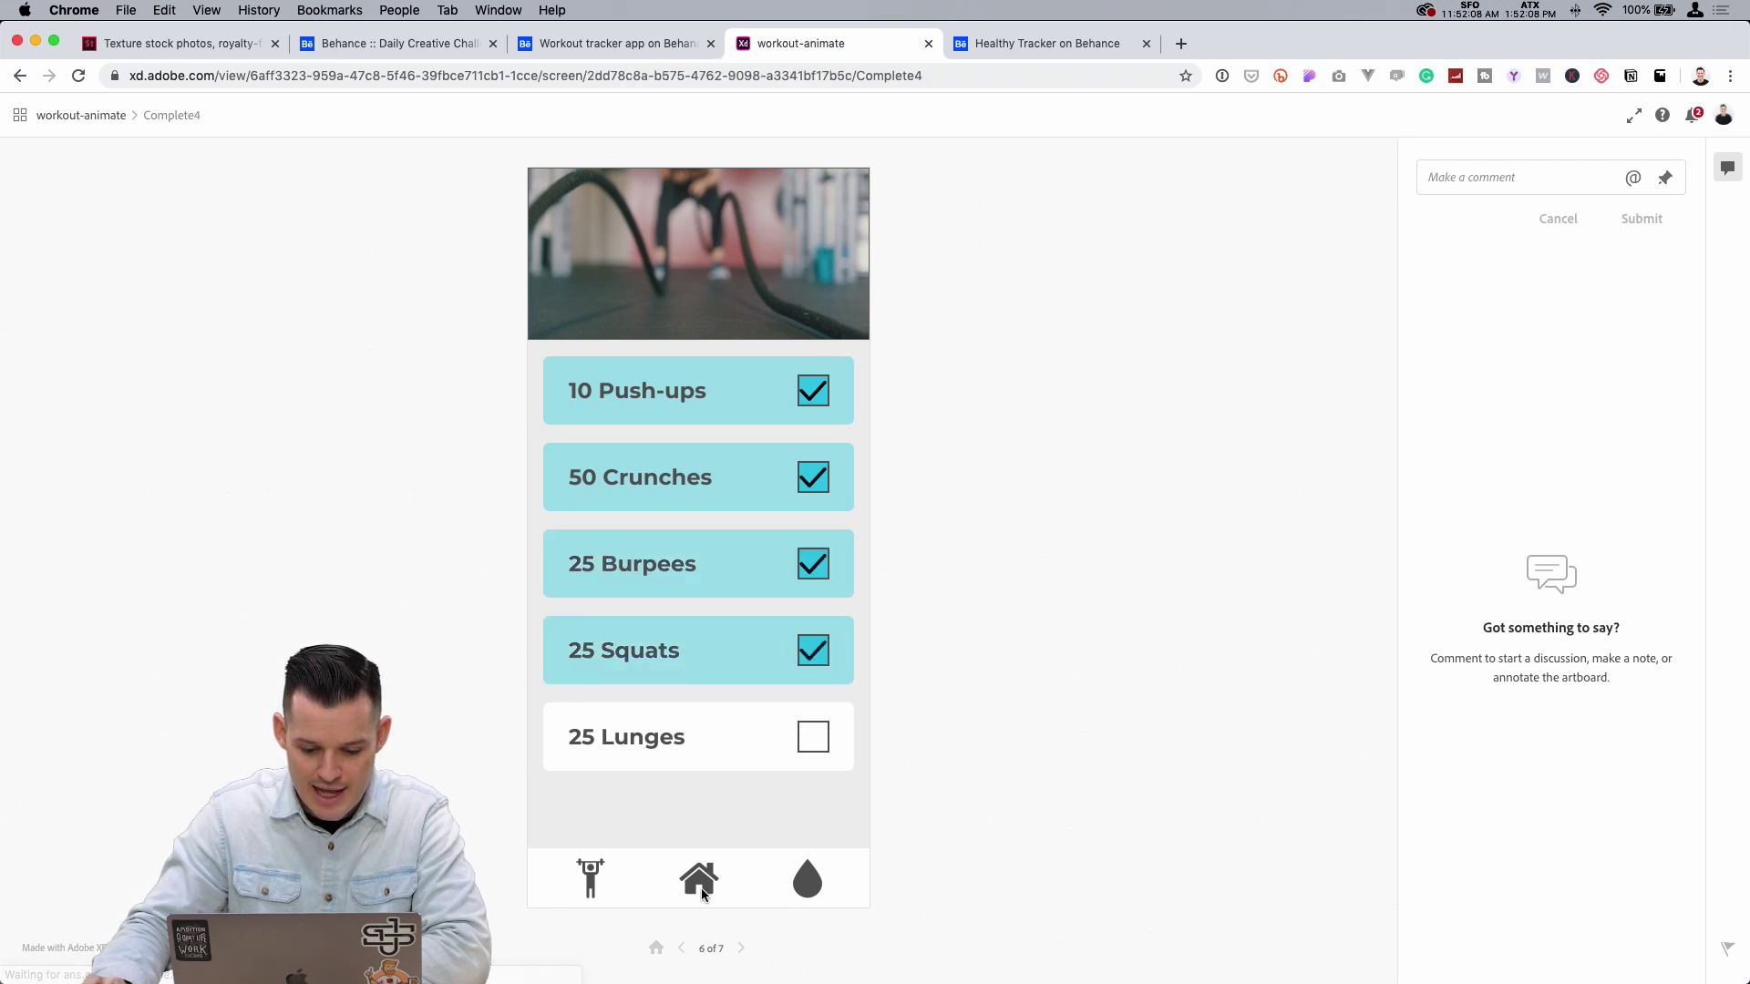
left_click(1150, 304)
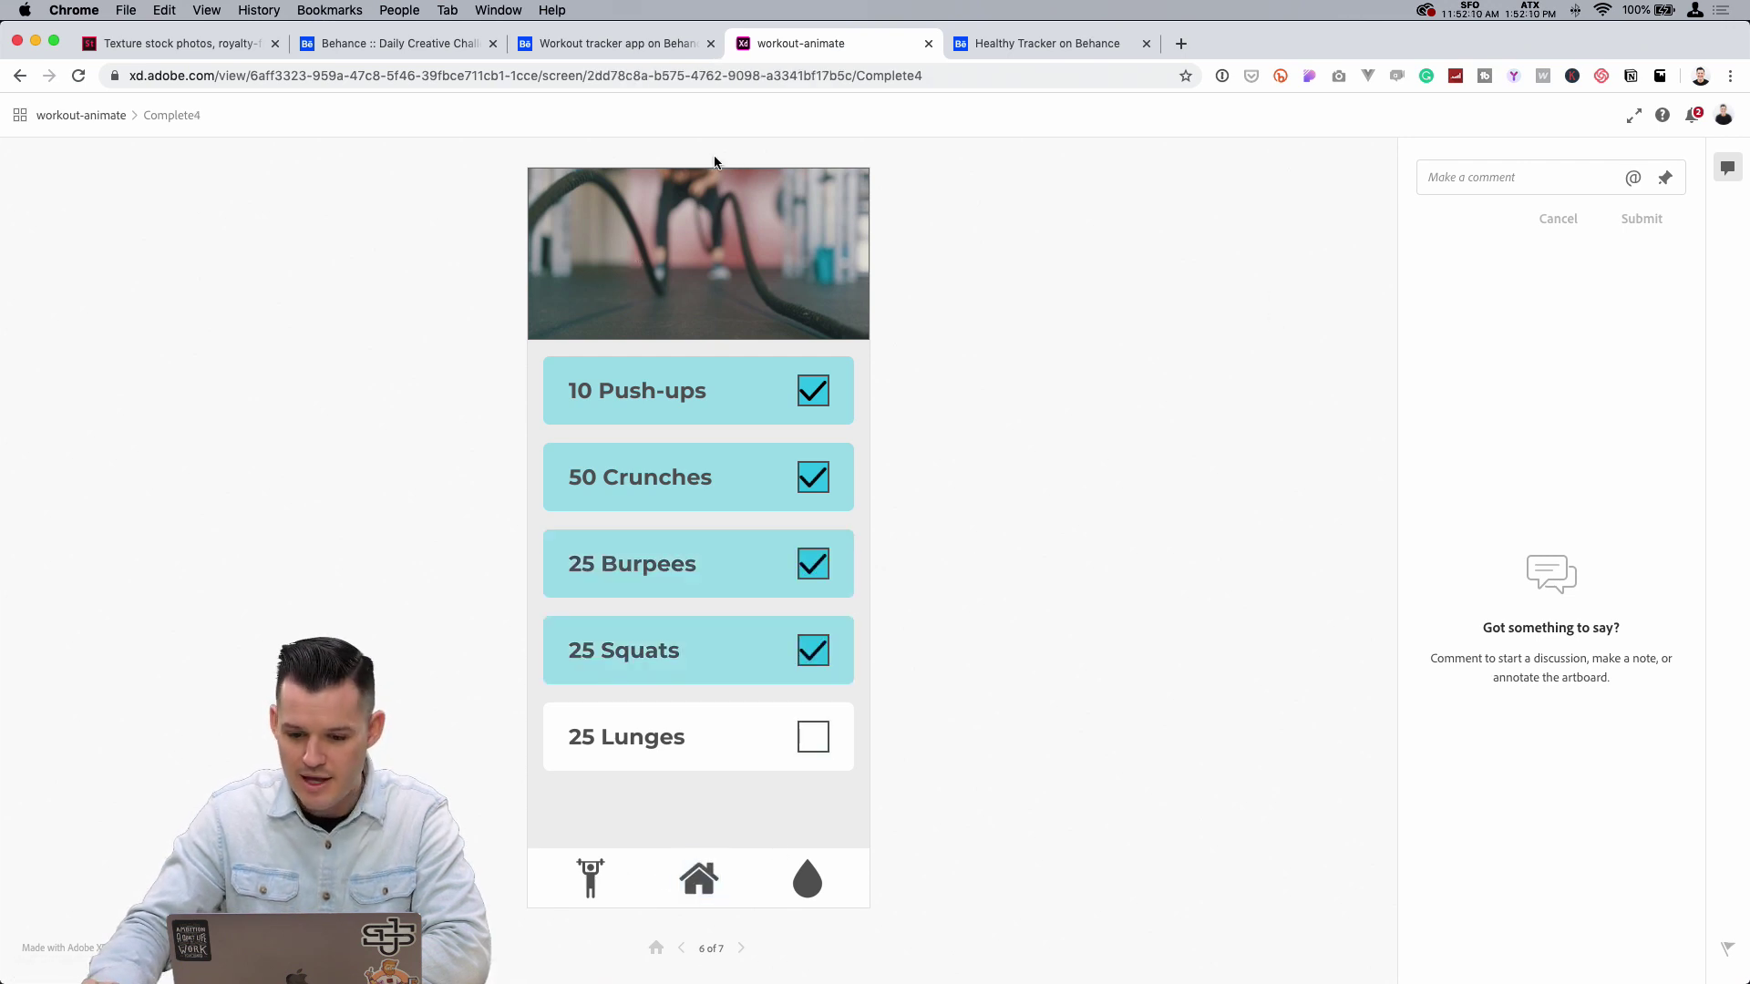
Step: Check off 25 Lunges in the workout-animate prototype and return to its home screen
left_click(613, 43)
left_click(780, 45)
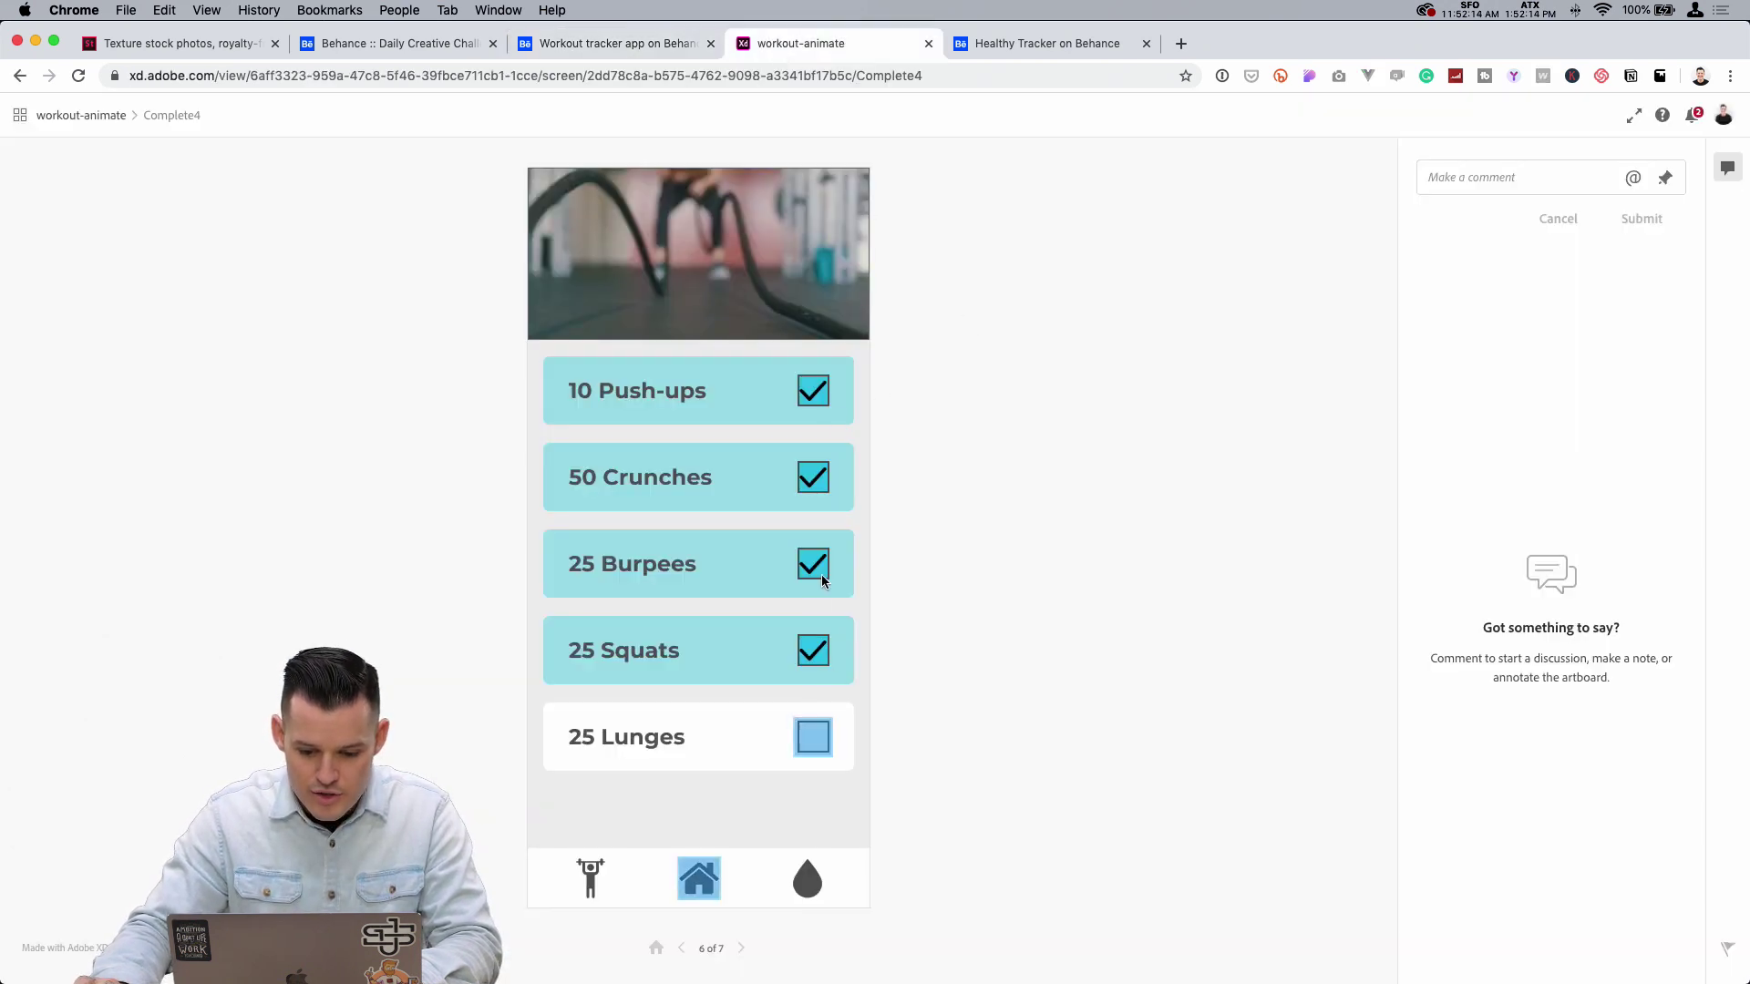
left_click(814, 738)
left_click(709, 888)
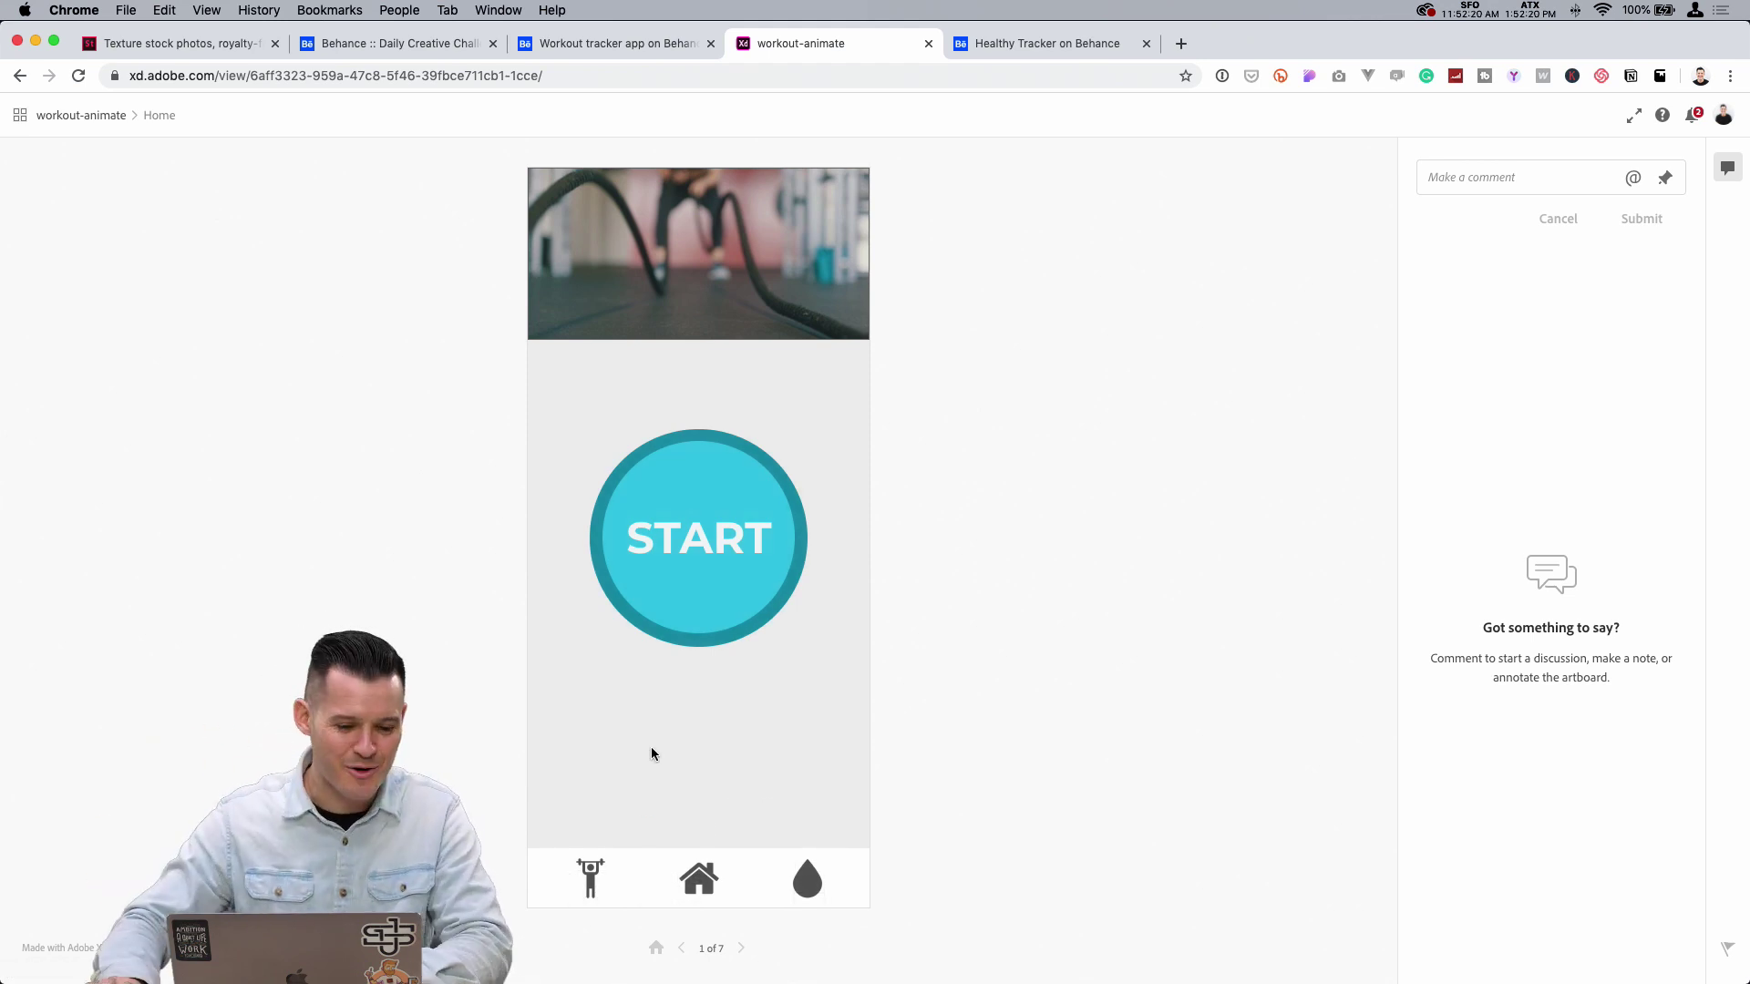
Step: Examine the Workout tracker app project on Behance, including its progress-ring artboards and the animated exercise checklist
left_click(641, 42)
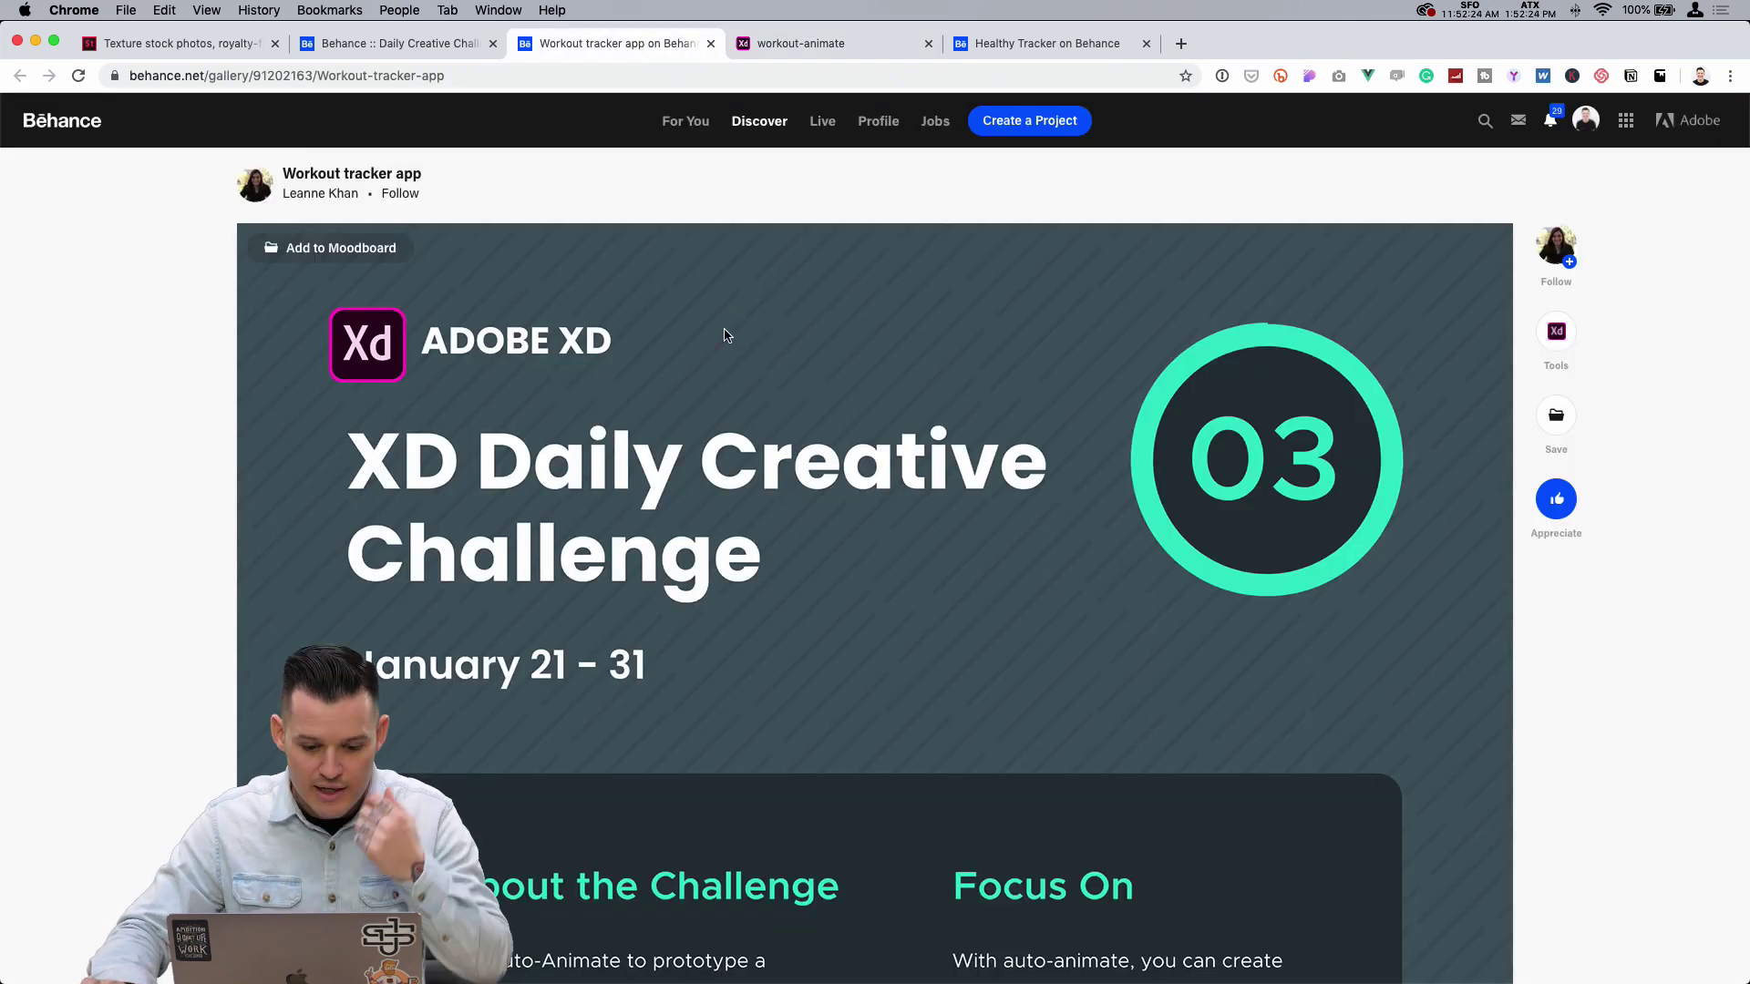
scroll(736, 350, "down", 10)
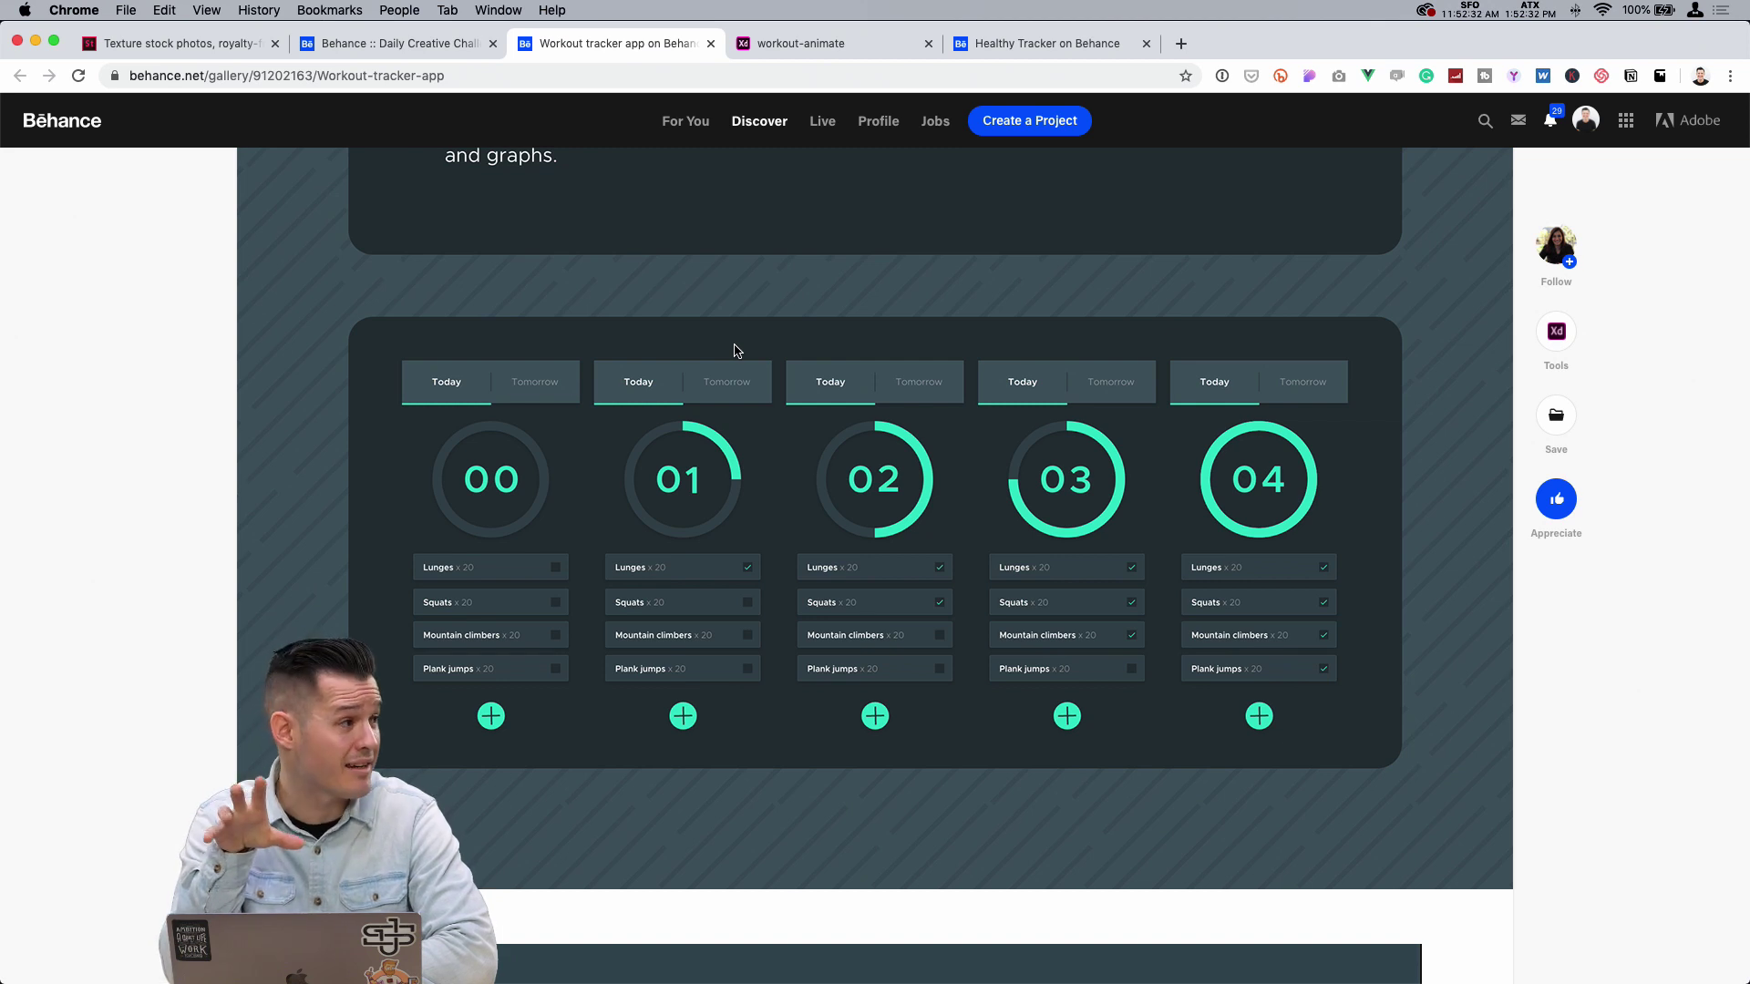
scroll(786, 425, "down", 10)
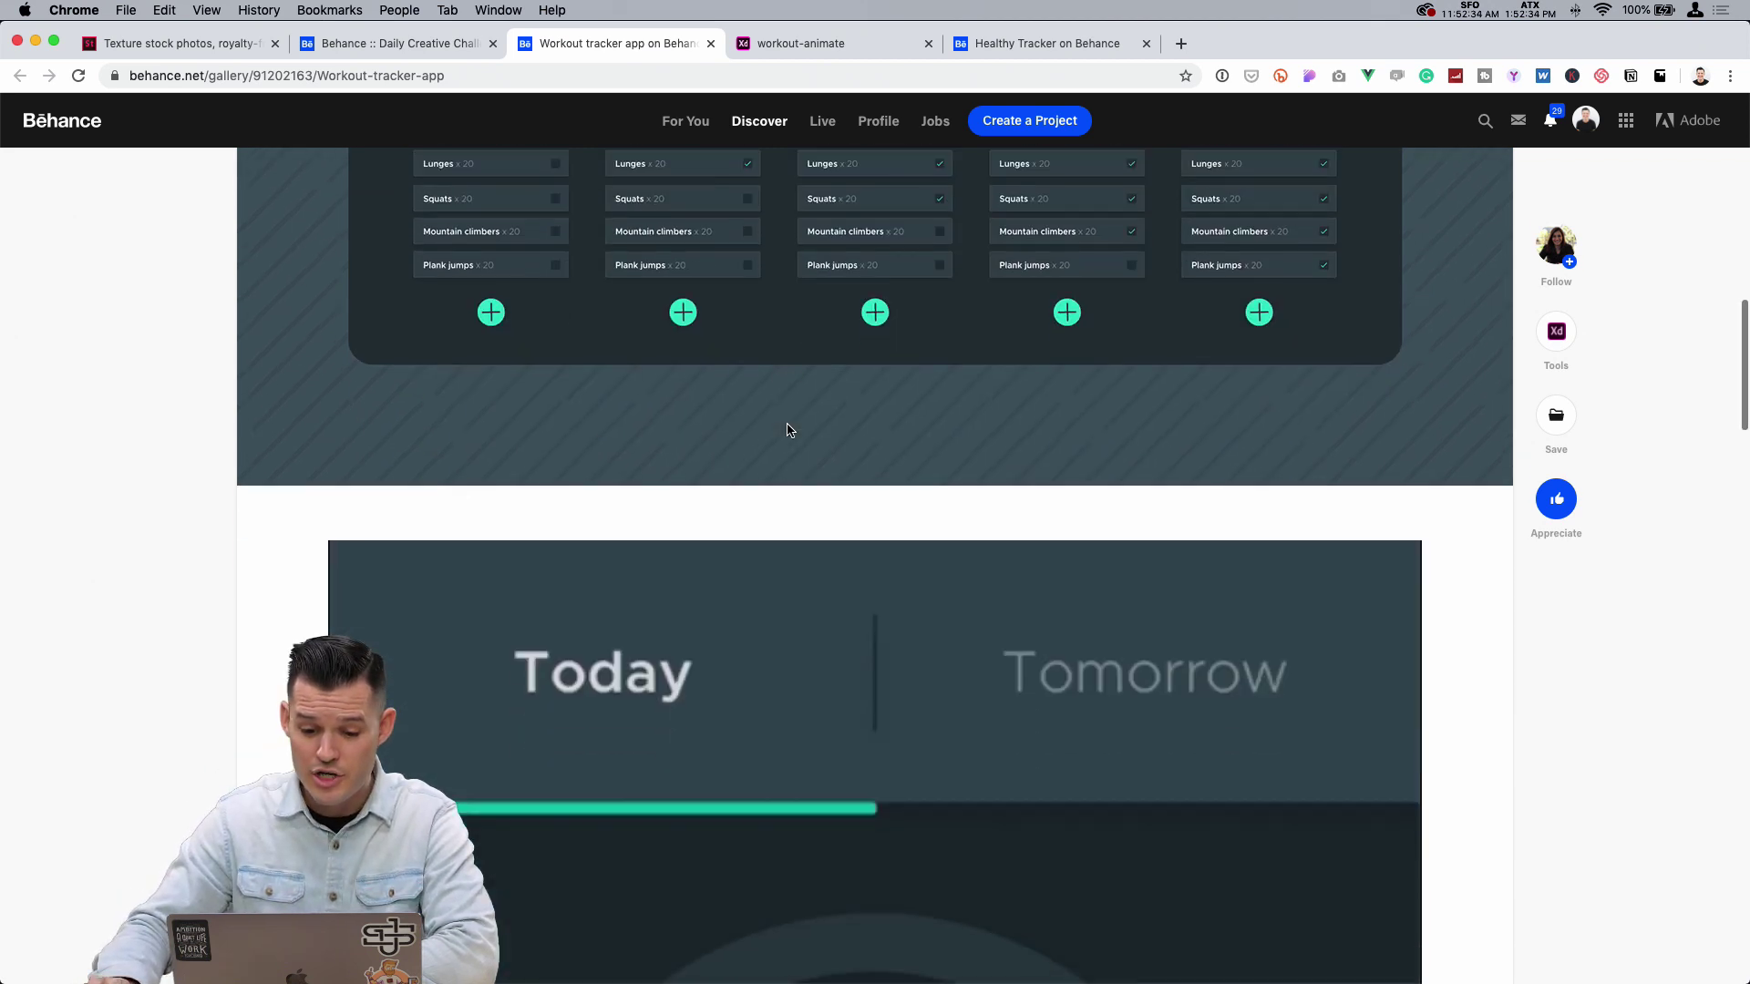
scroll(789, 431, "down", 8)
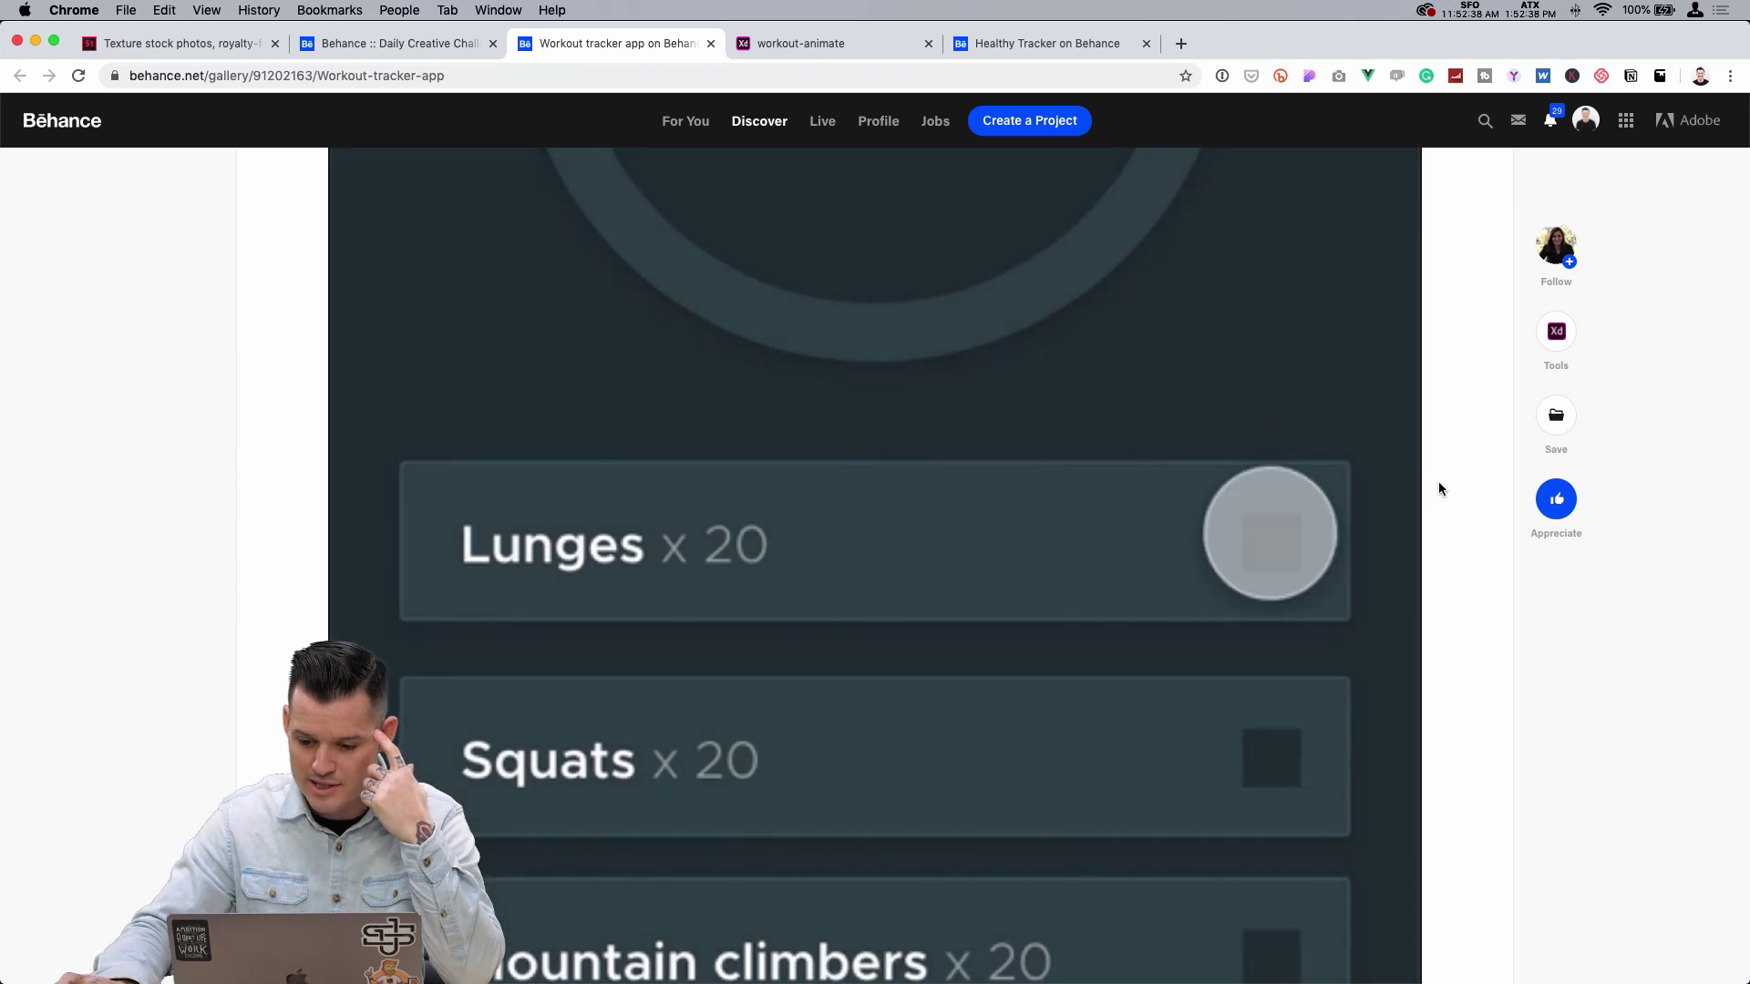
scroll(1425, 483, "down", 2)
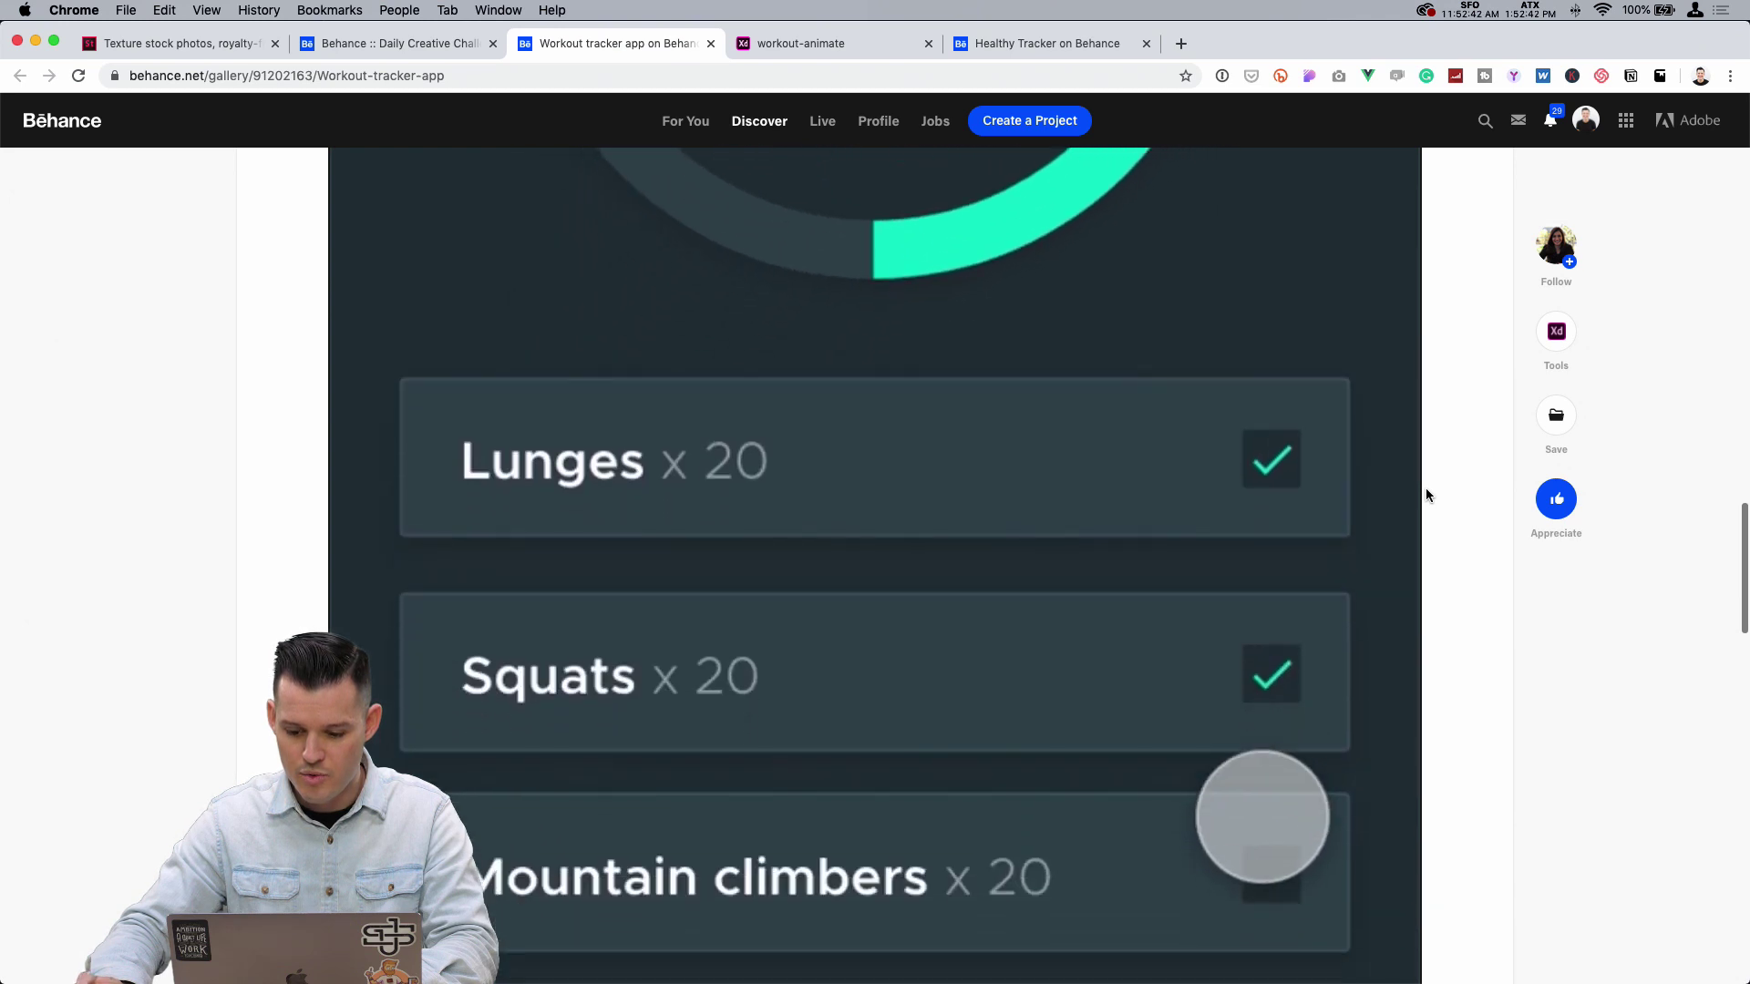
scroll(1428, 494, "down", 8)
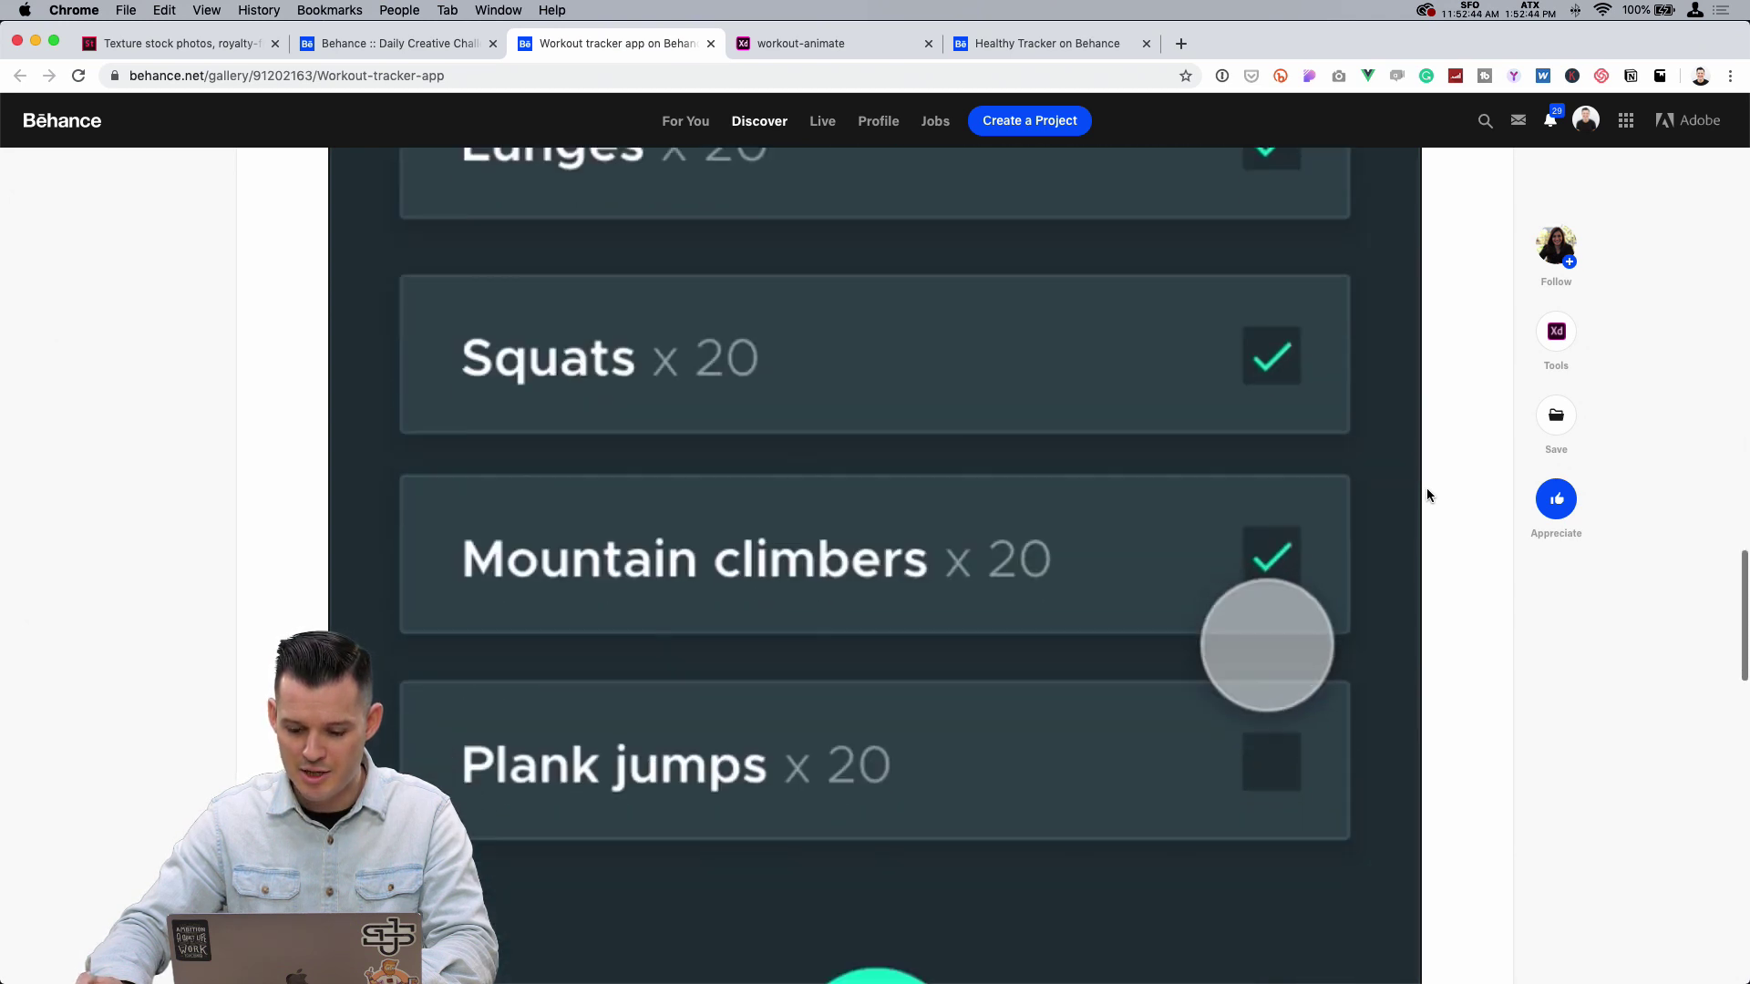
scroll(1427, 495, "up", 5)
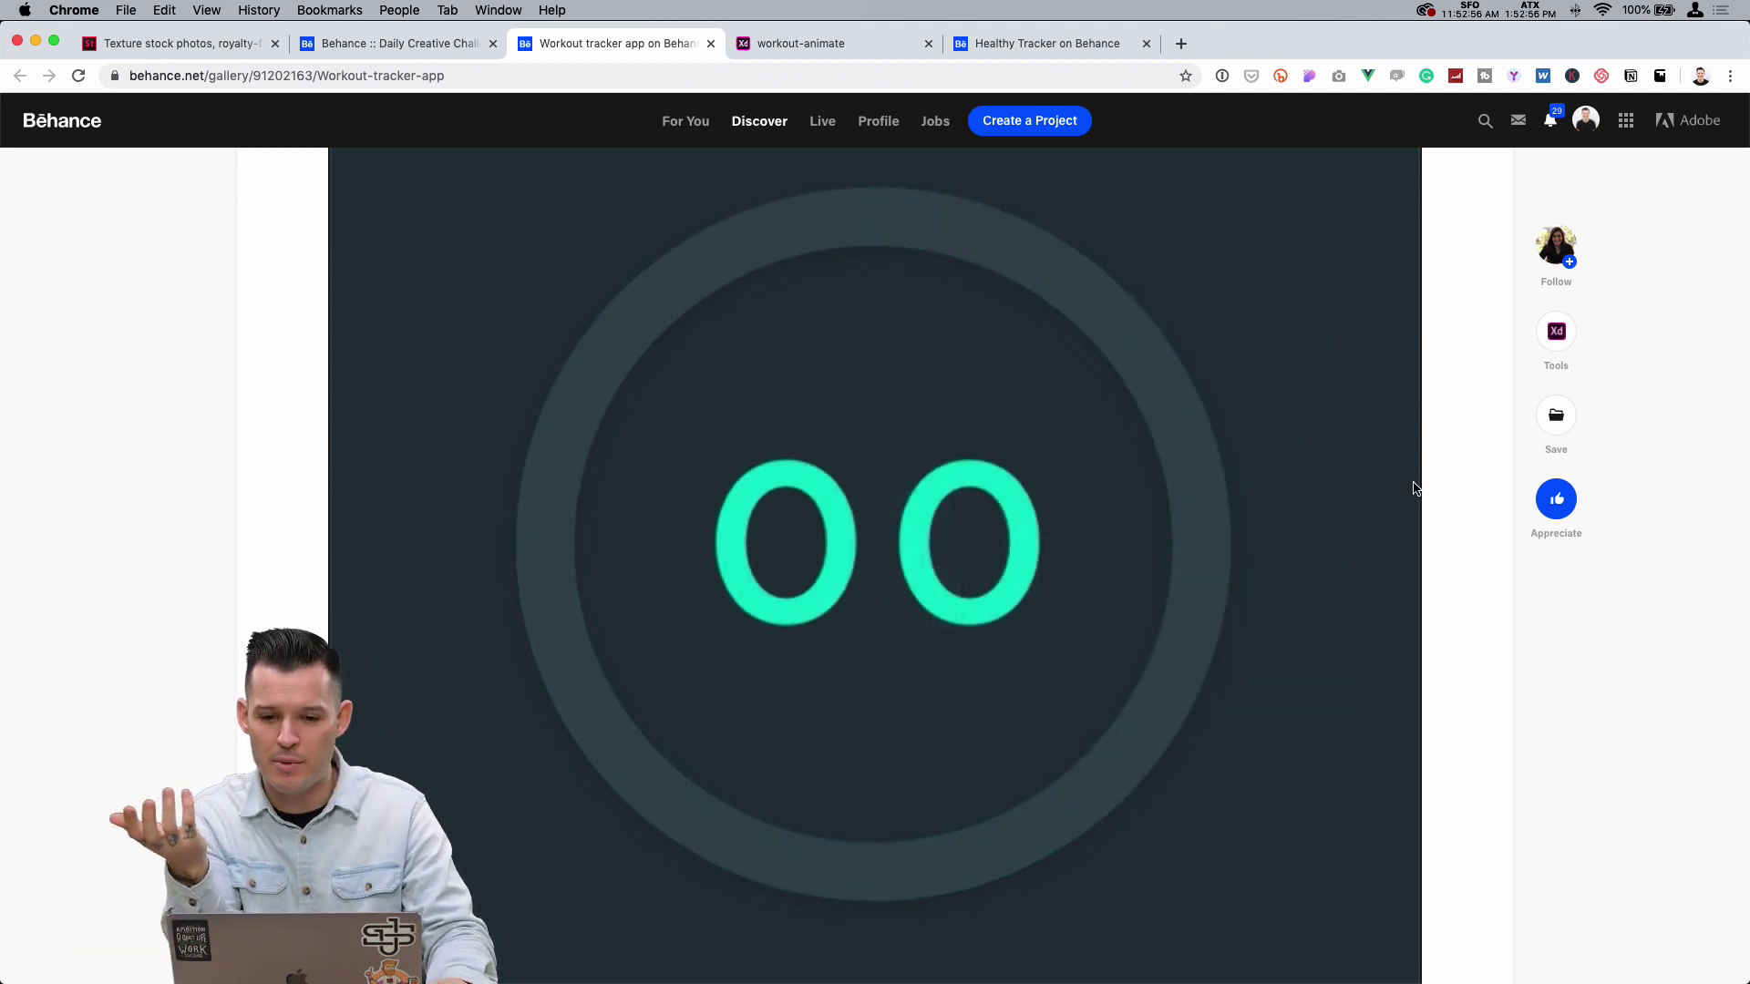
scroll(1426, 496, "down", 15)
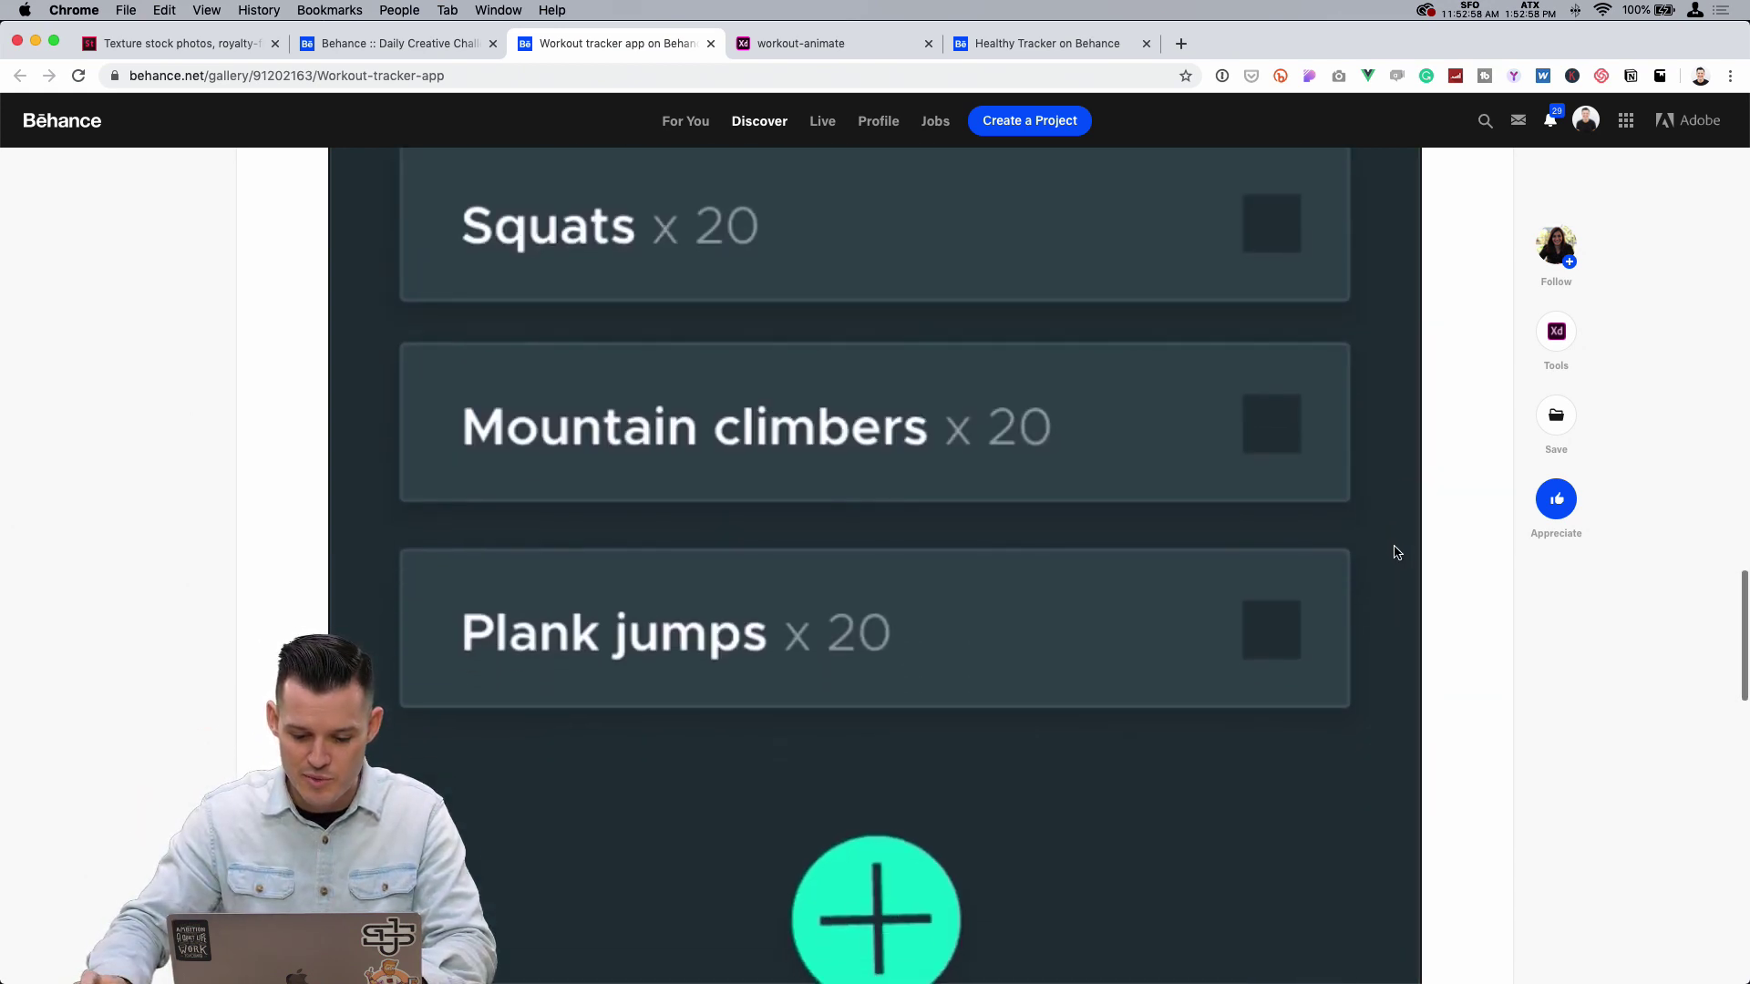
scroll(671, 207, "up", 10)
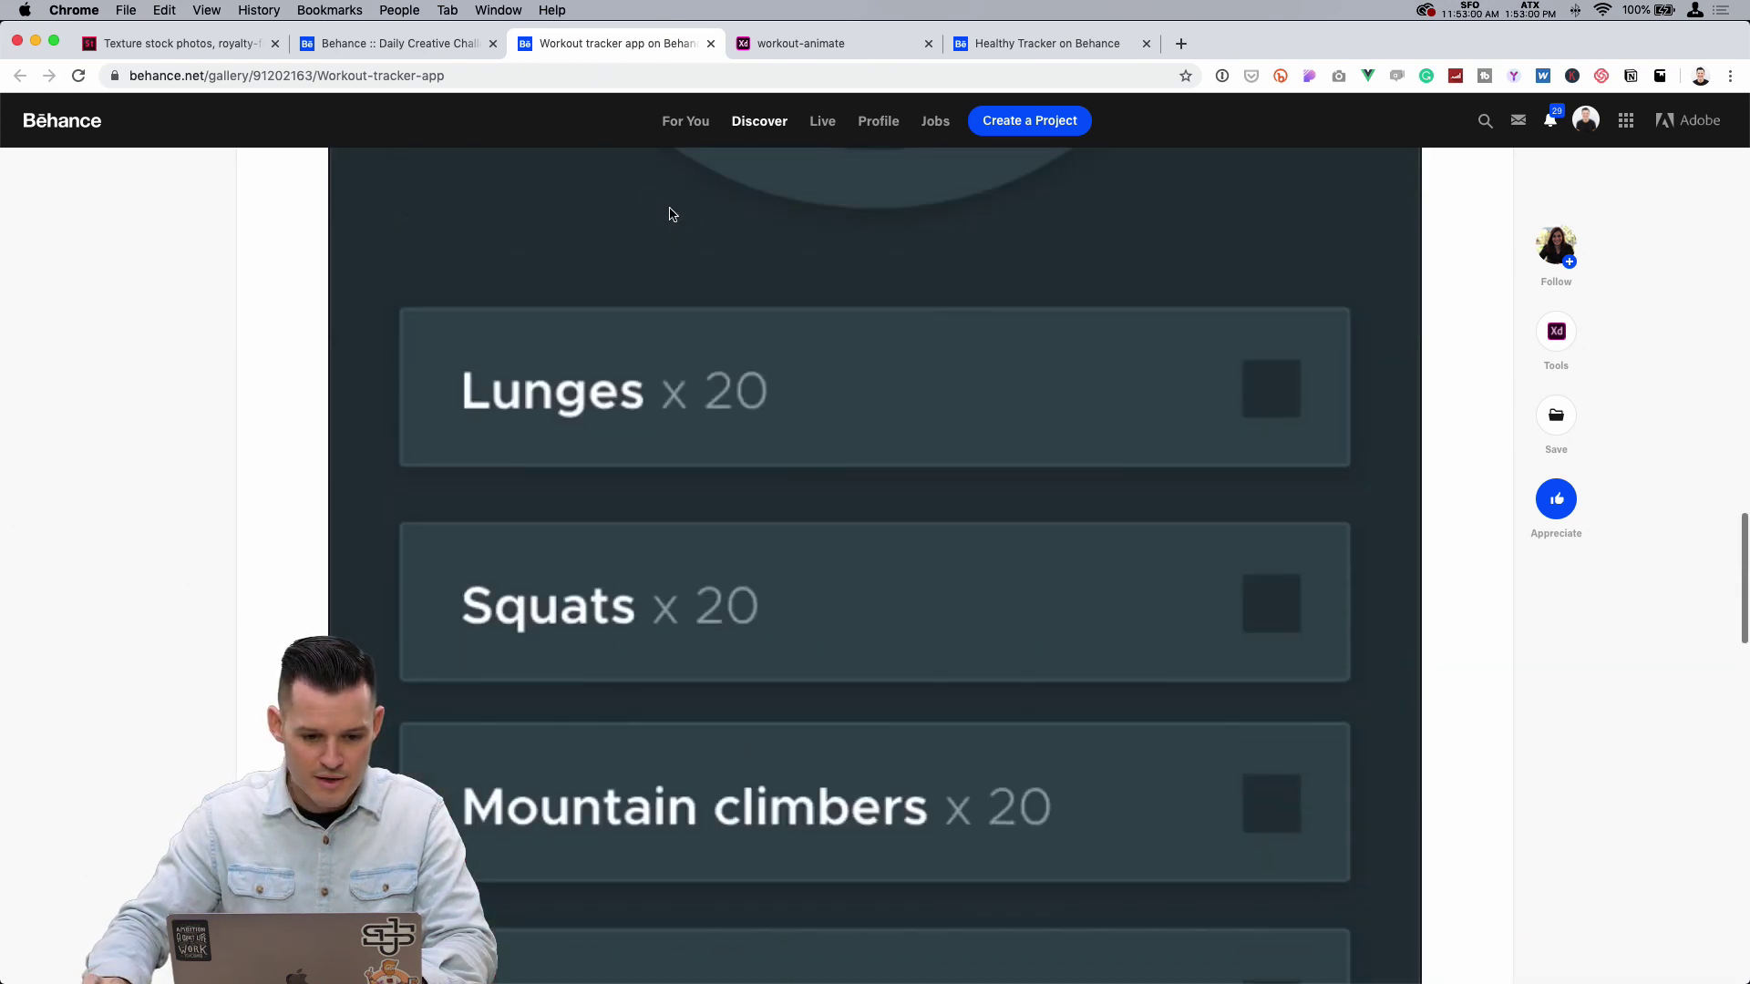
Step: Switch back to Adobe XD and close the preview window of the shoe prototype
left_click(433, 44)
key("super+Tab")
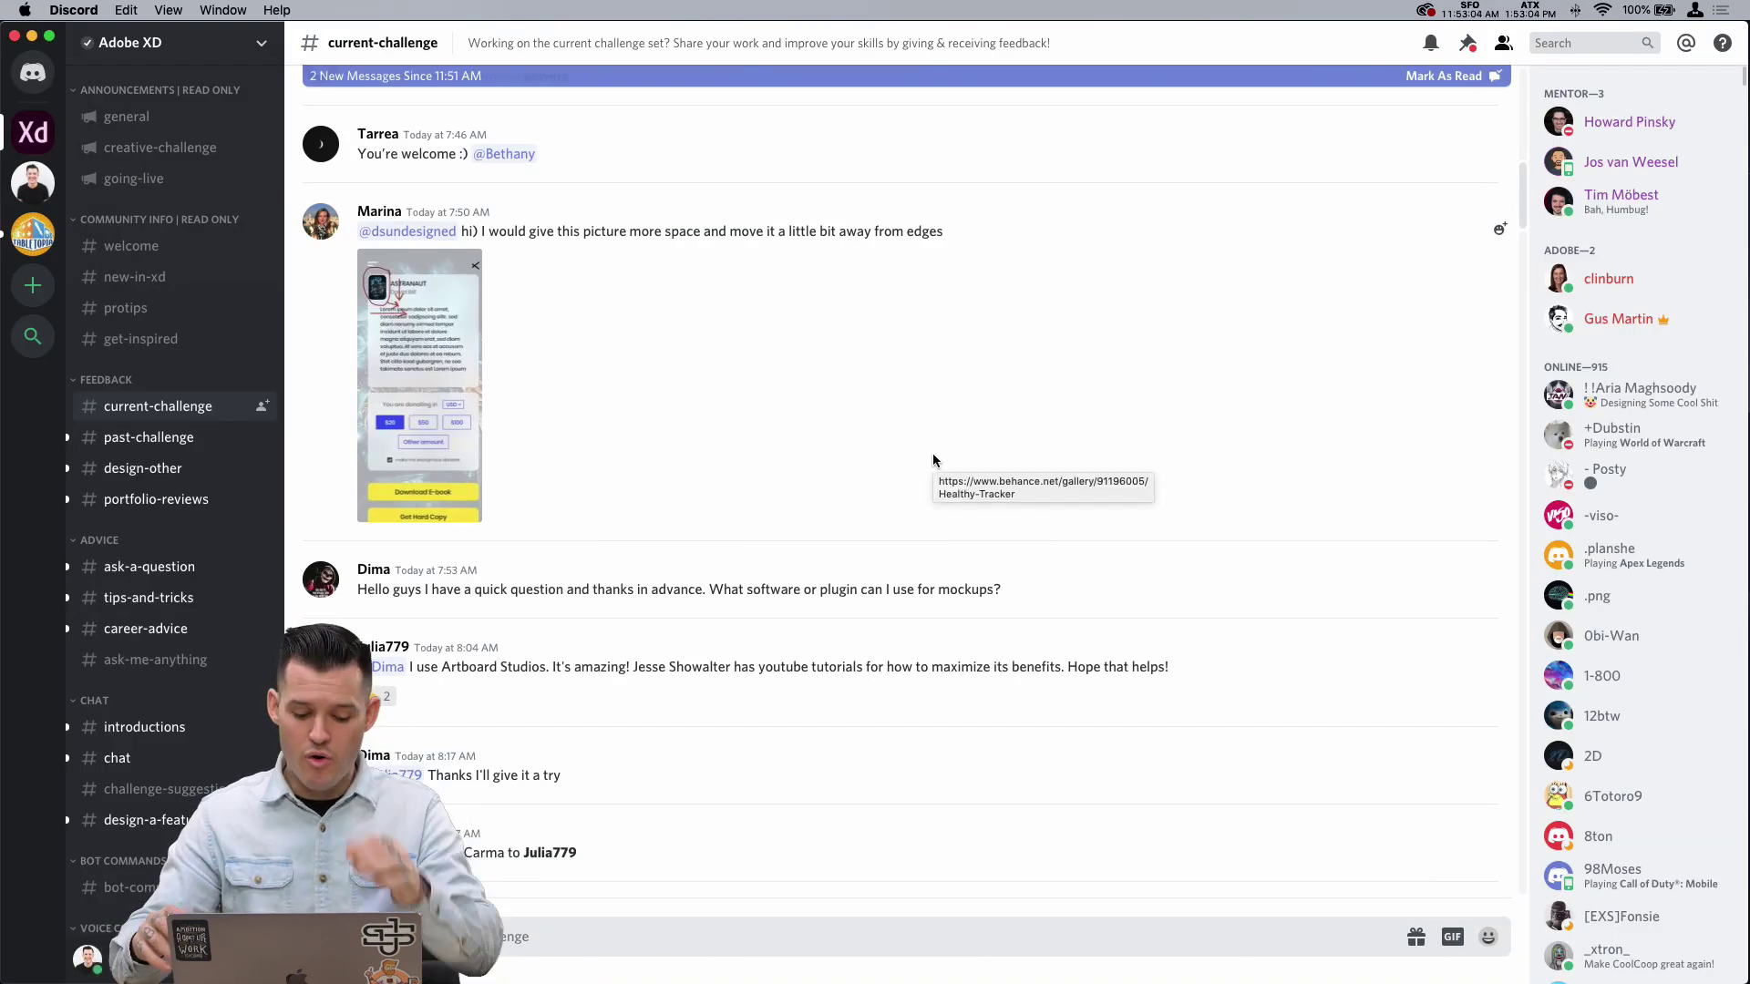
key("super+Tab")
key("super+Tab")
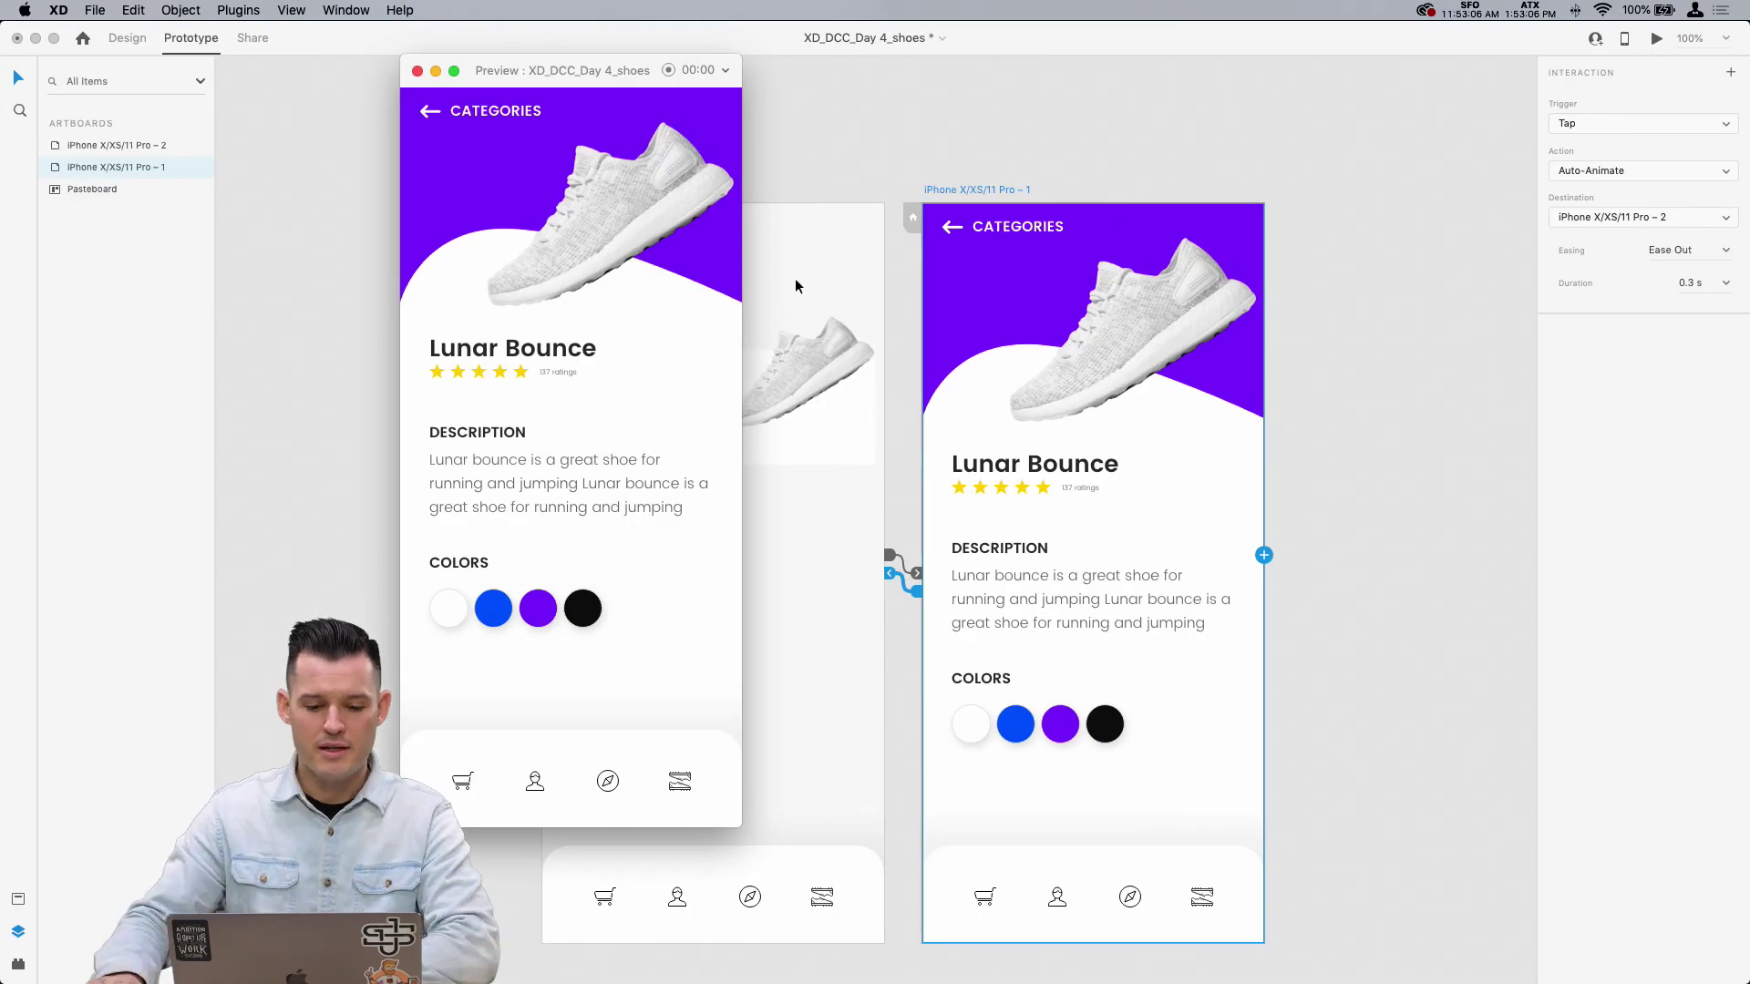
left_click(416, 71)
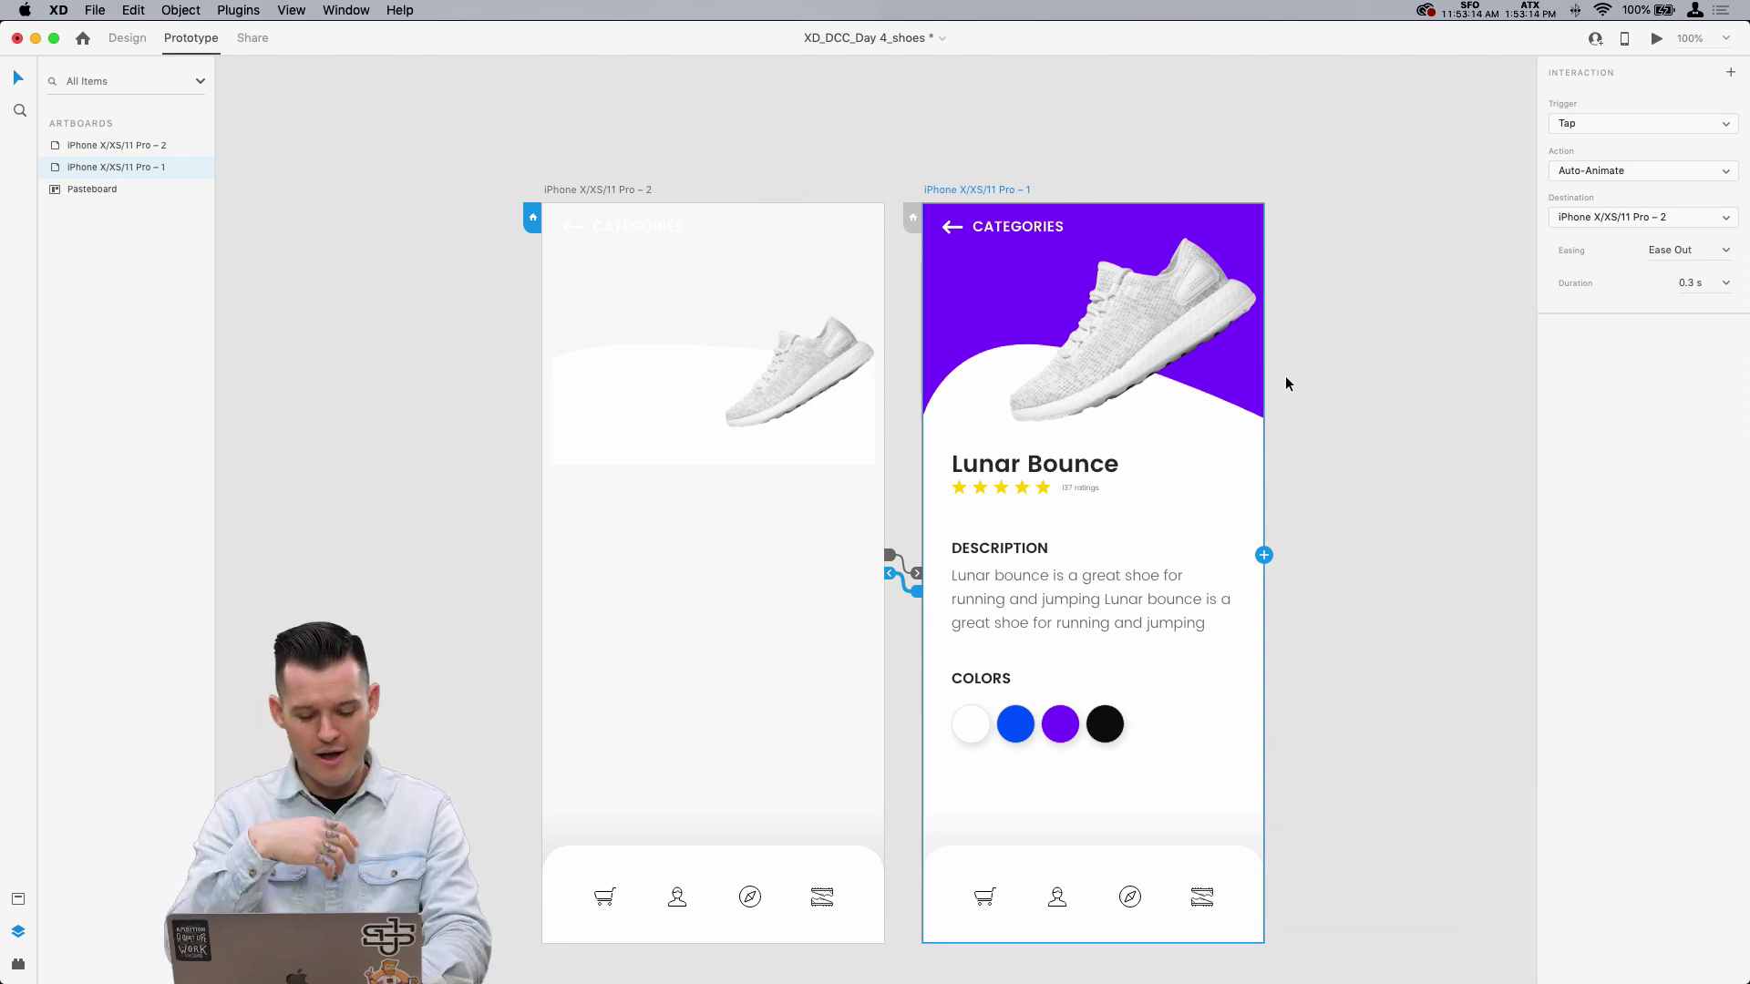
Step: Return to Discord's current-challenge channel and view the enlarged Blueberry Banana French Toast before-and-after layout feedback
key("super+Tab")
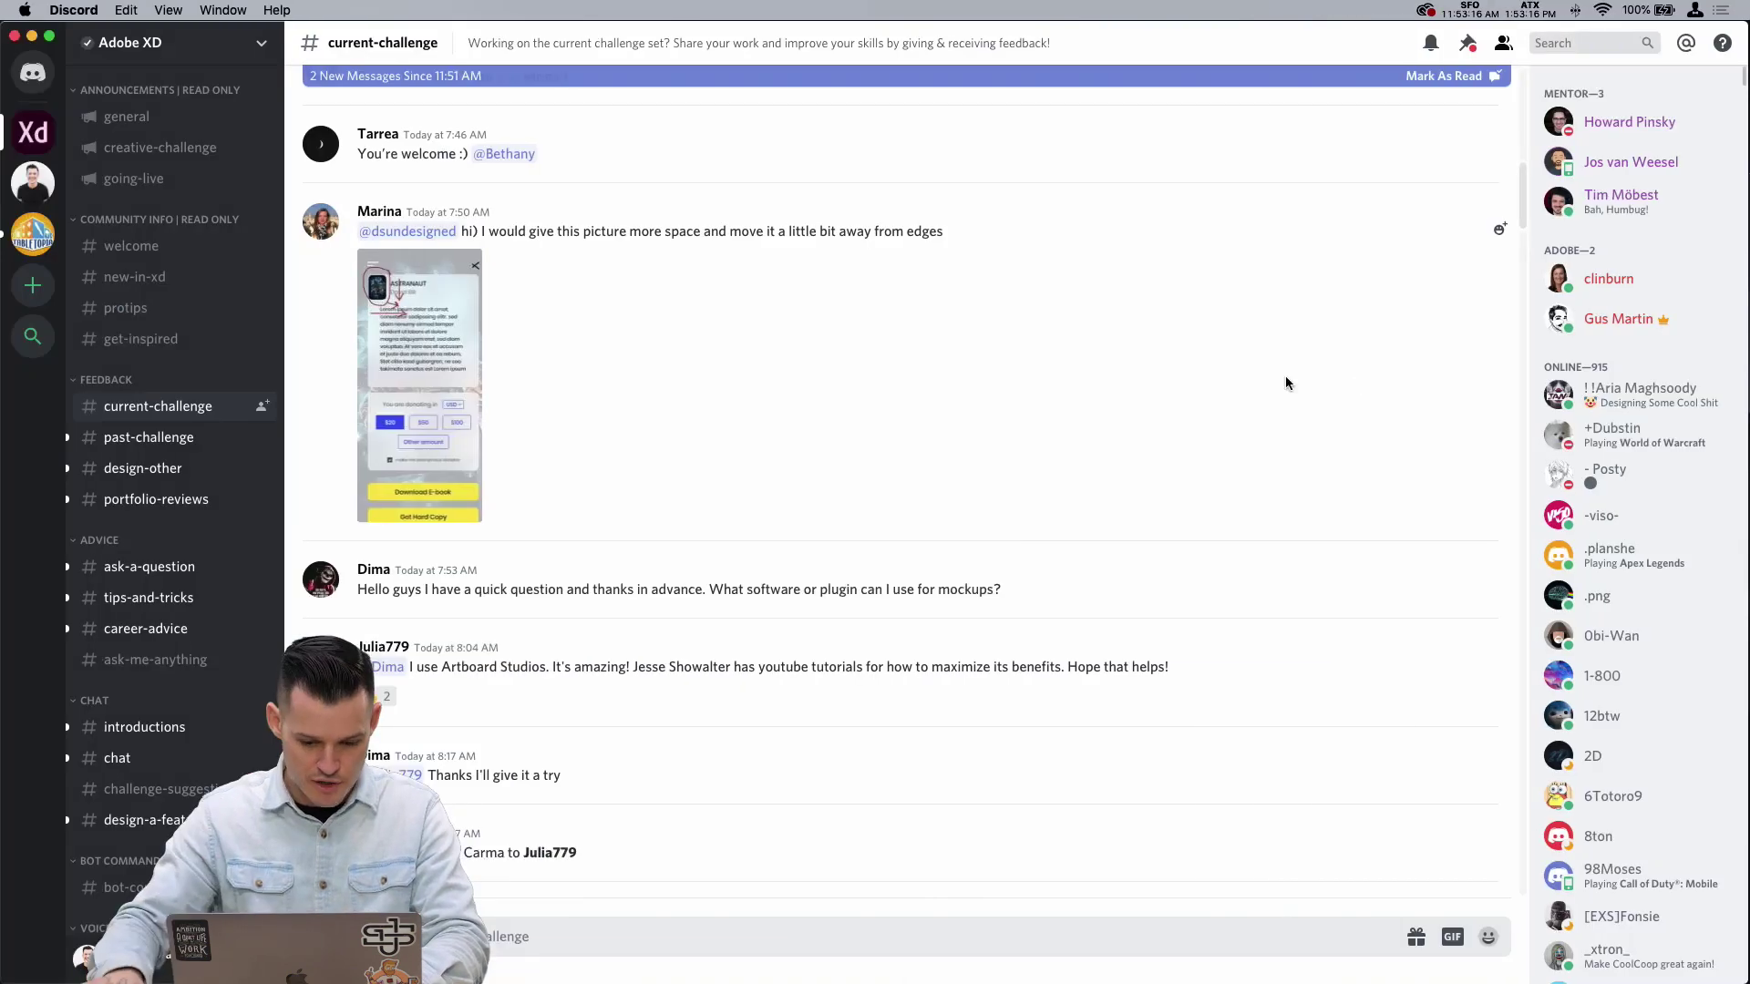
scroll(1085, 497, "down", 15)
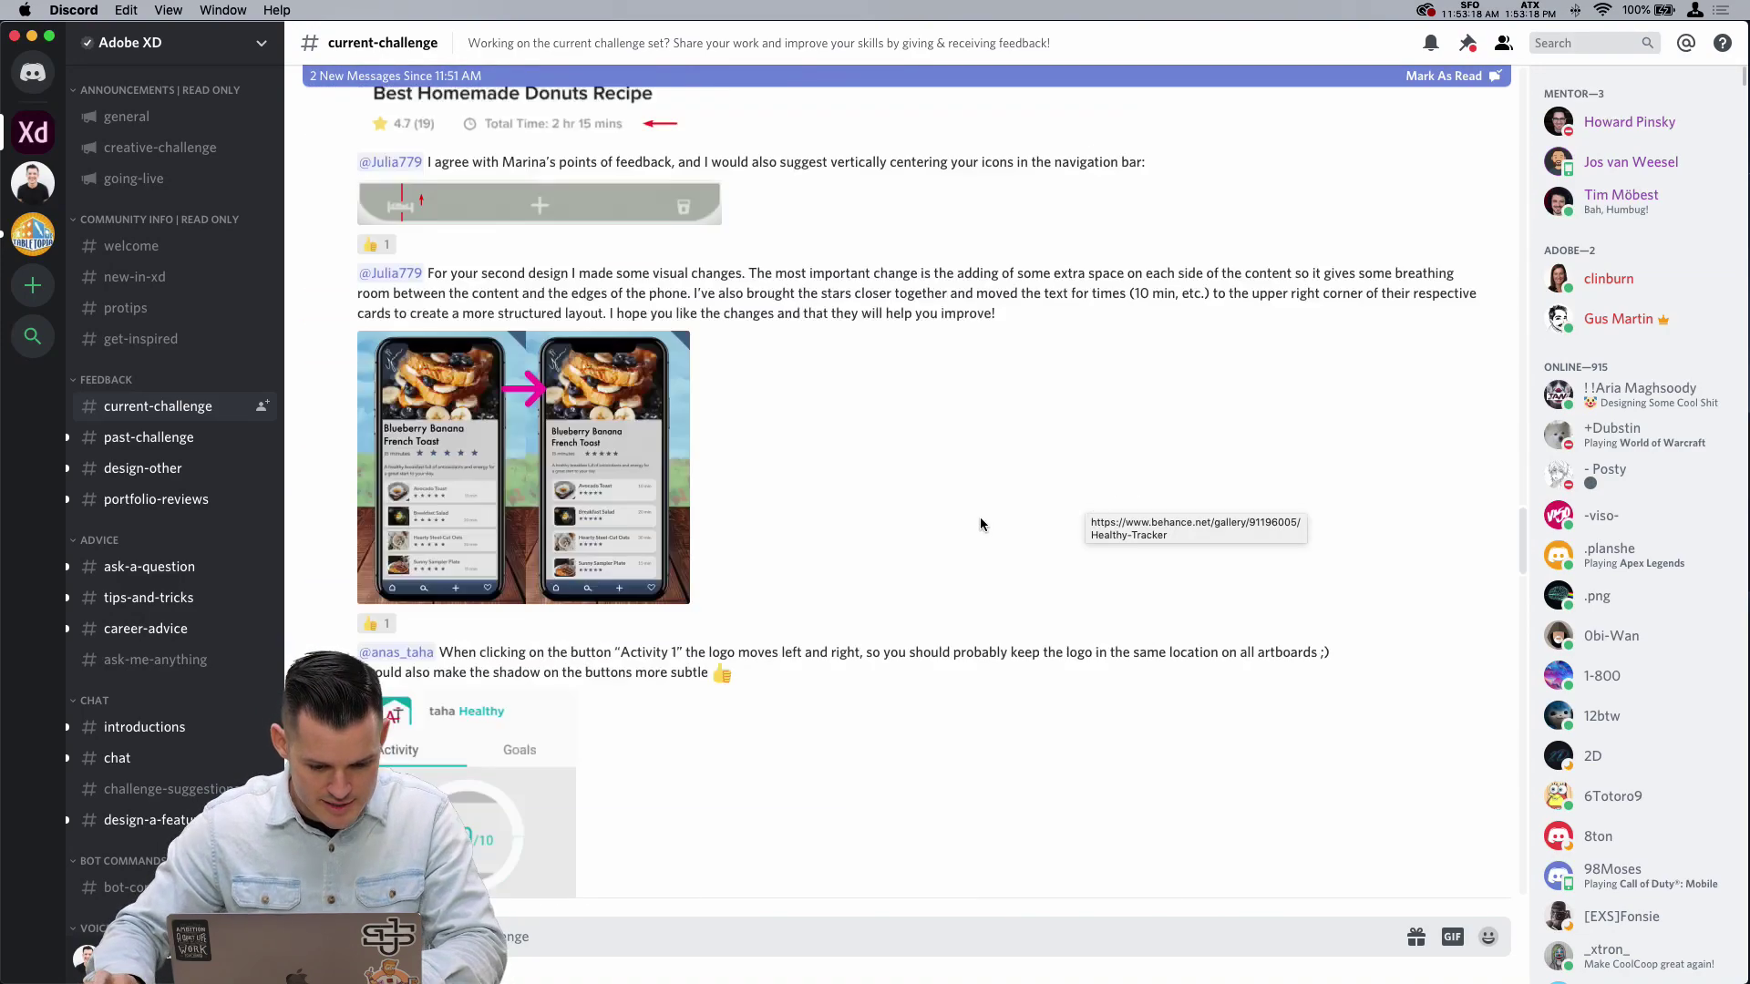
scroll(981, 520, "up", 5)
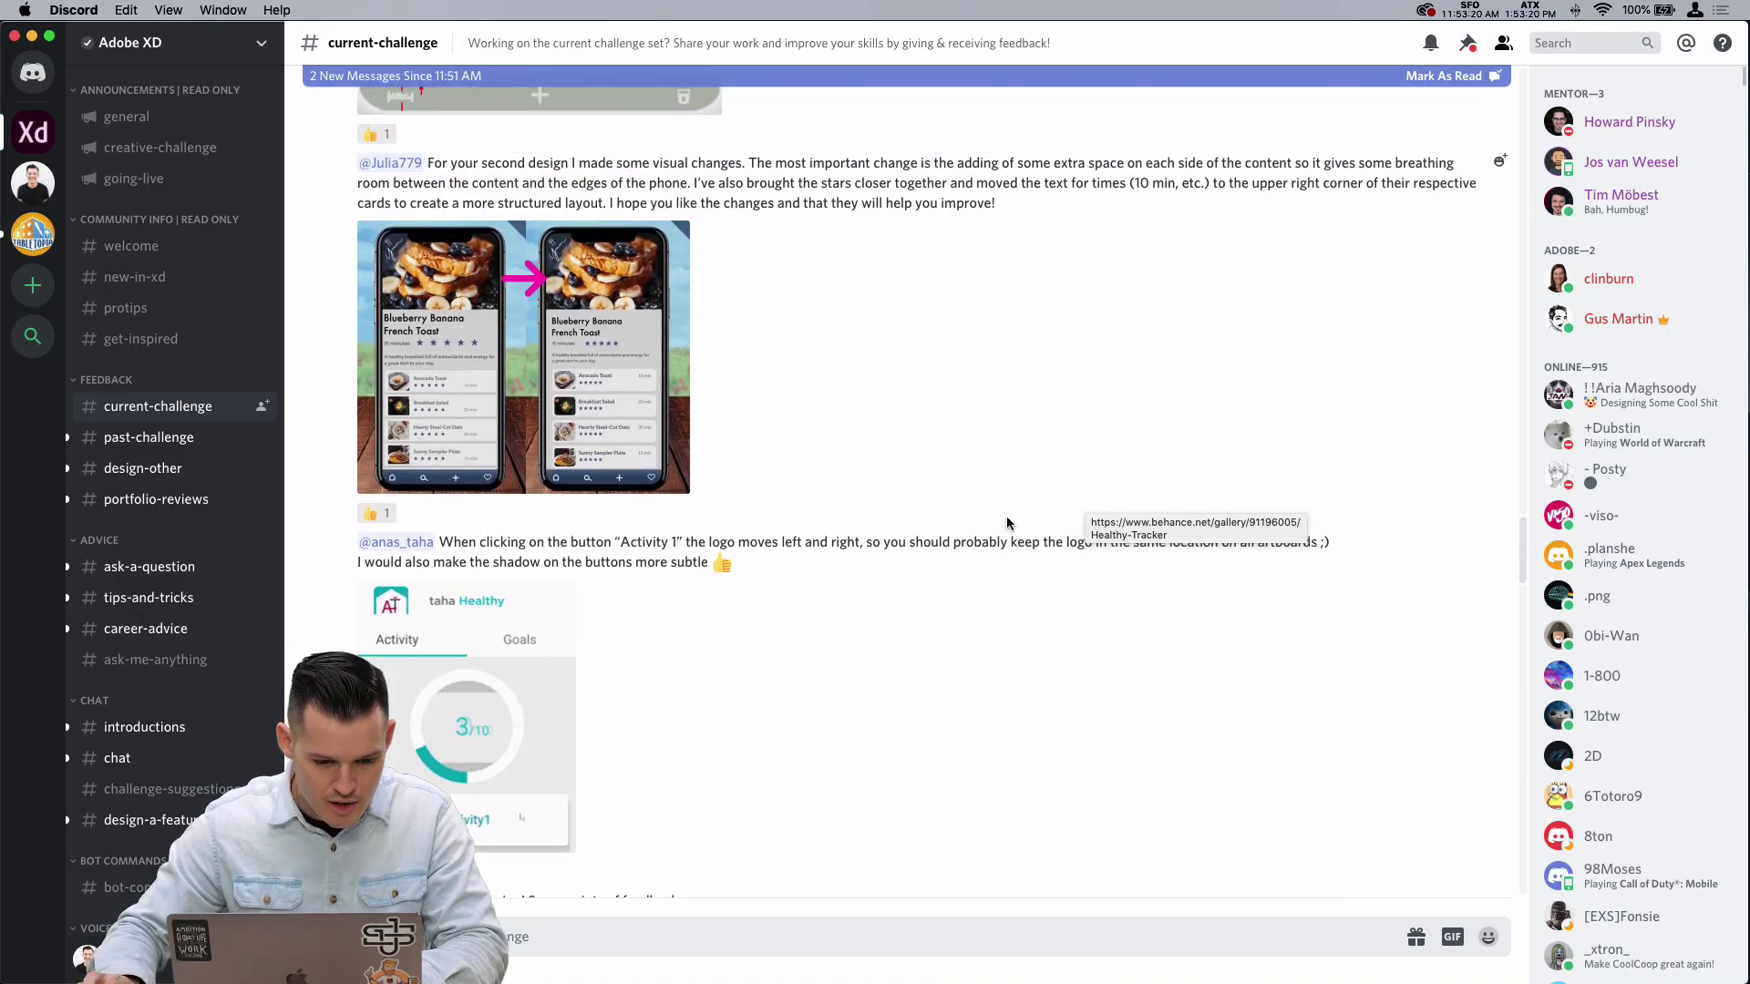
left_click(424, 325)
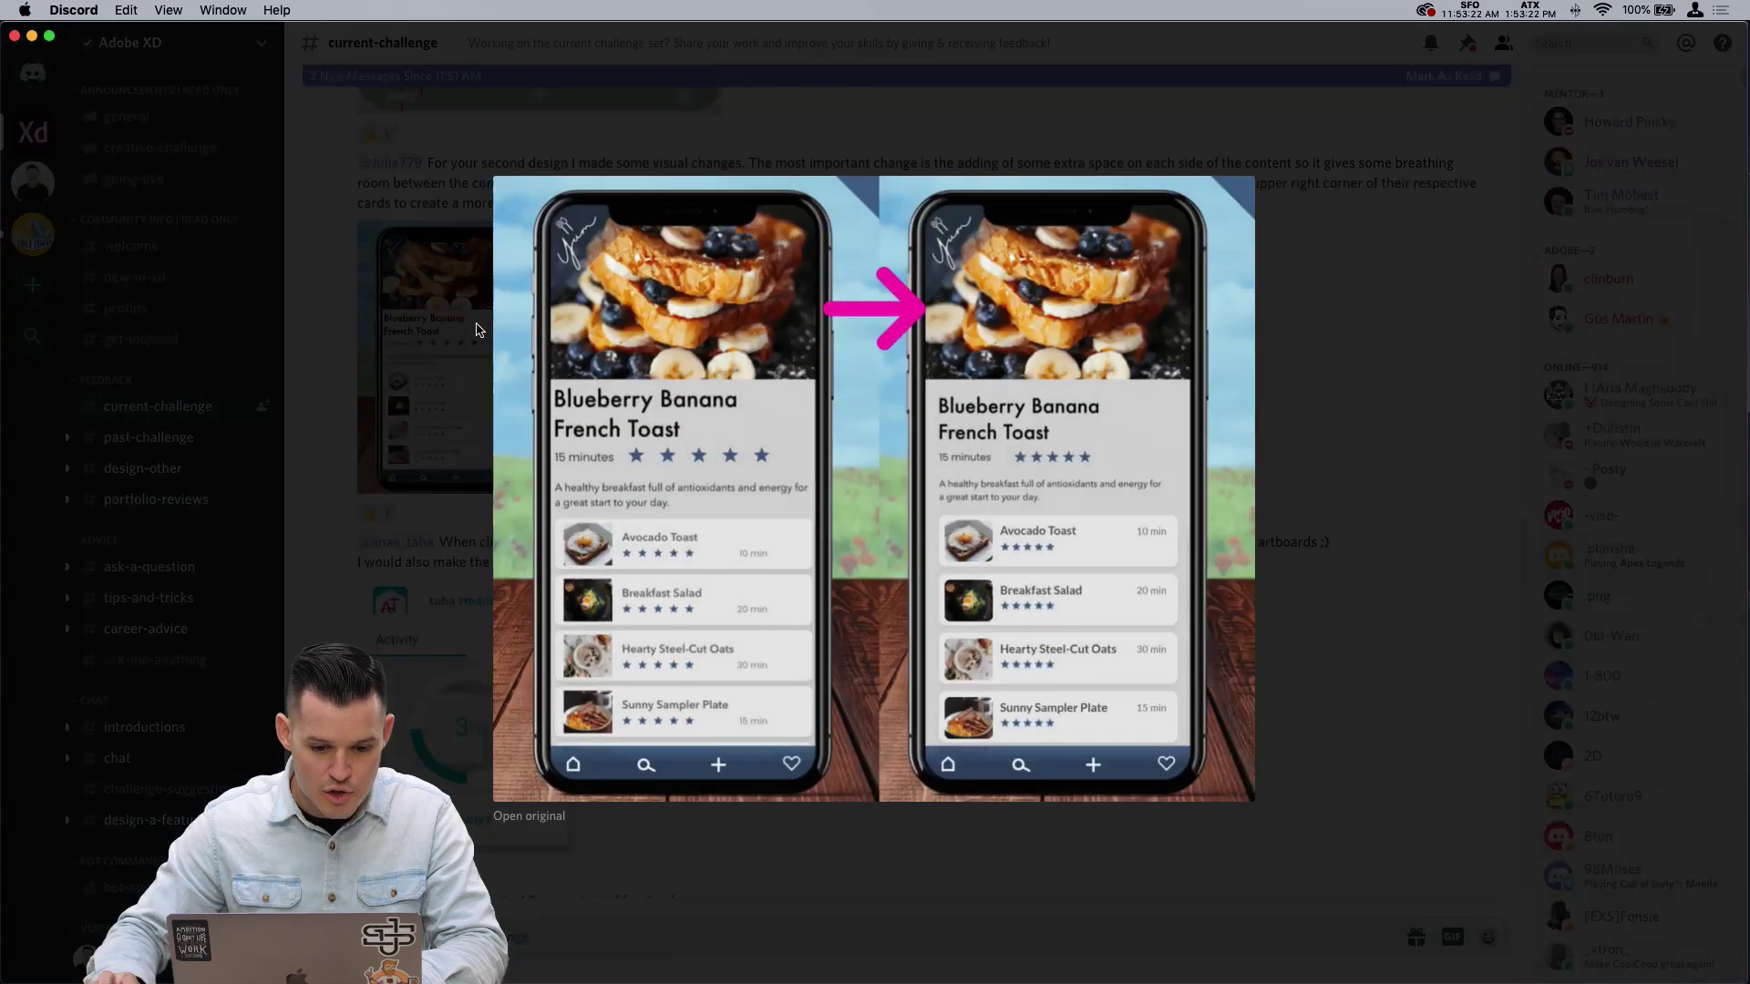
left_click(1392, 533)
Step: View the enlarged taha Healthy activity animation and the marked-up Today's Statistics dashboard in the channel's feedback
scroll(1133, 616, "down", 3)
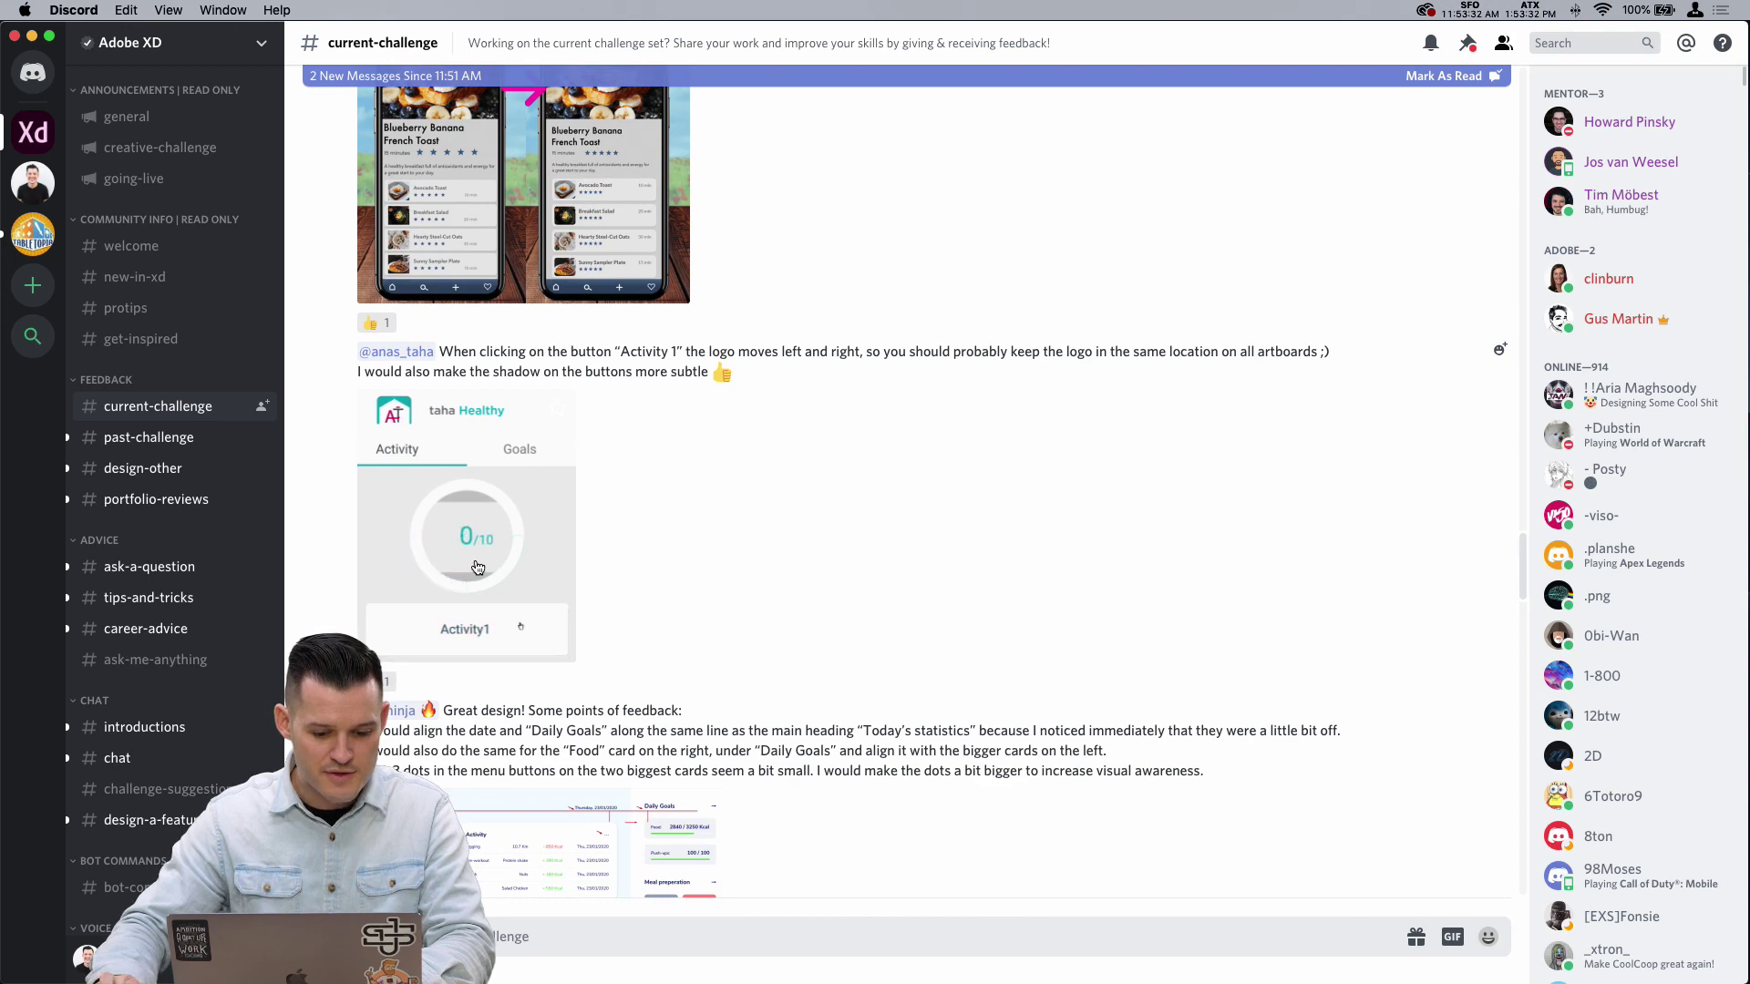
left_click(519, 551)
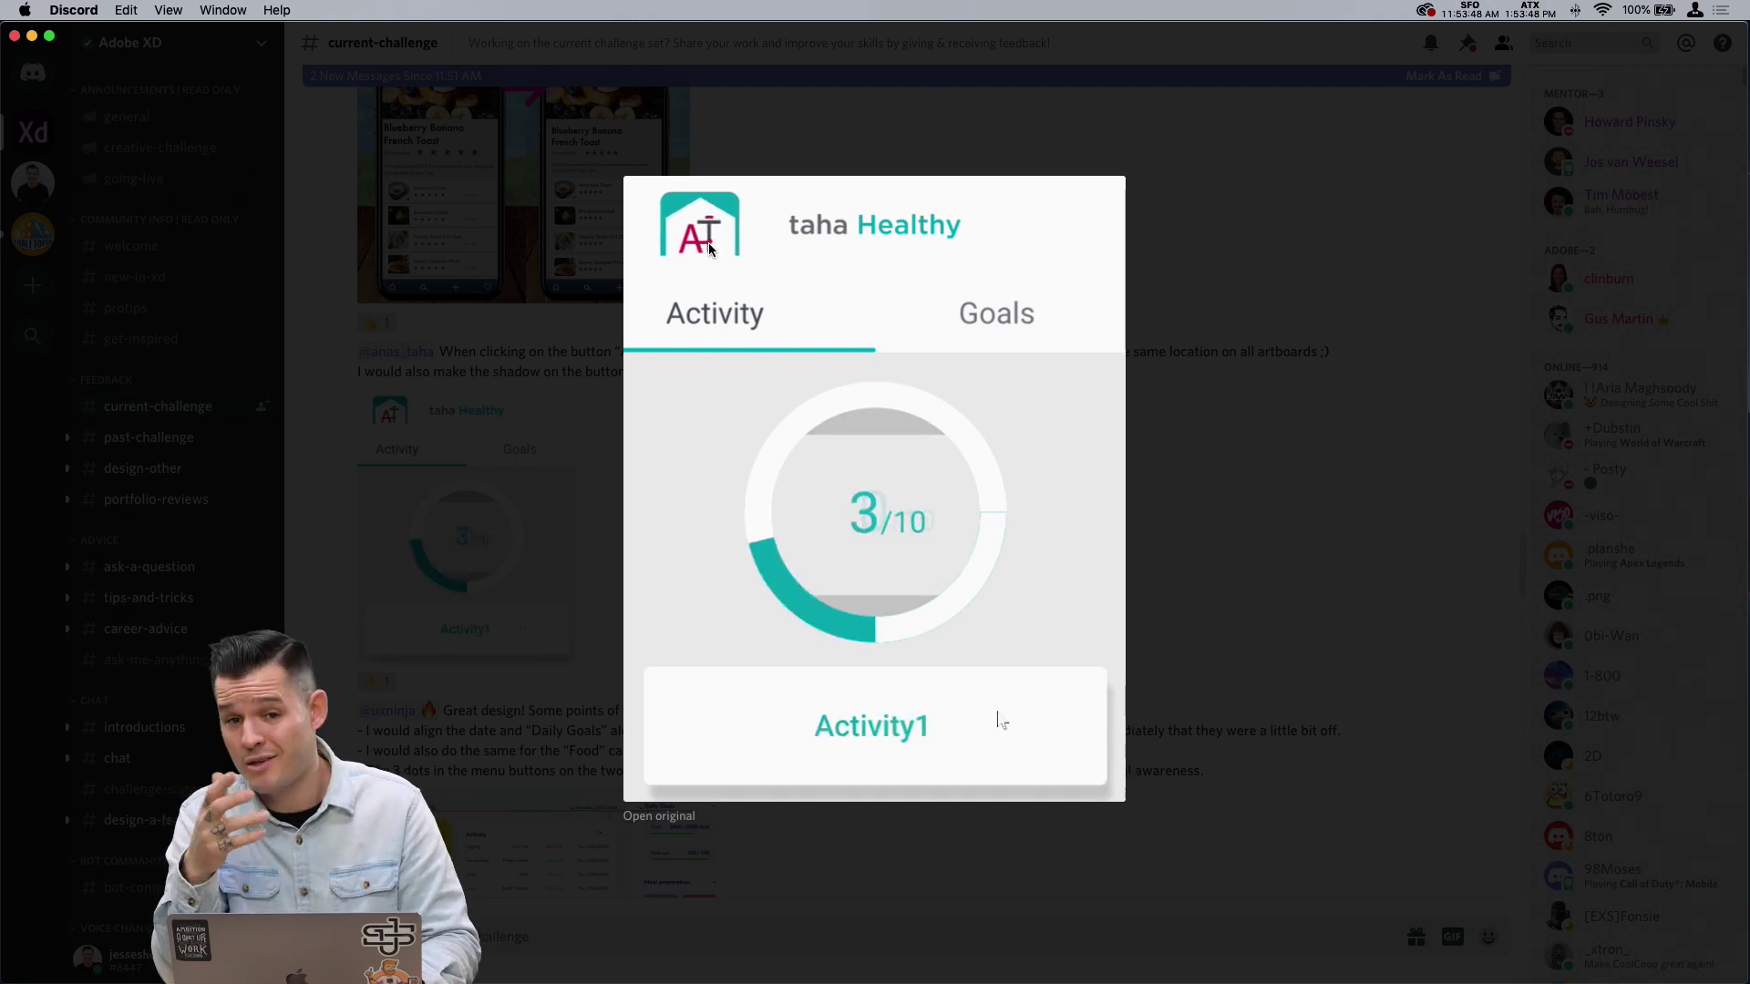
left_click(1156, 263)
scroll(1058, 434, "down", 5)
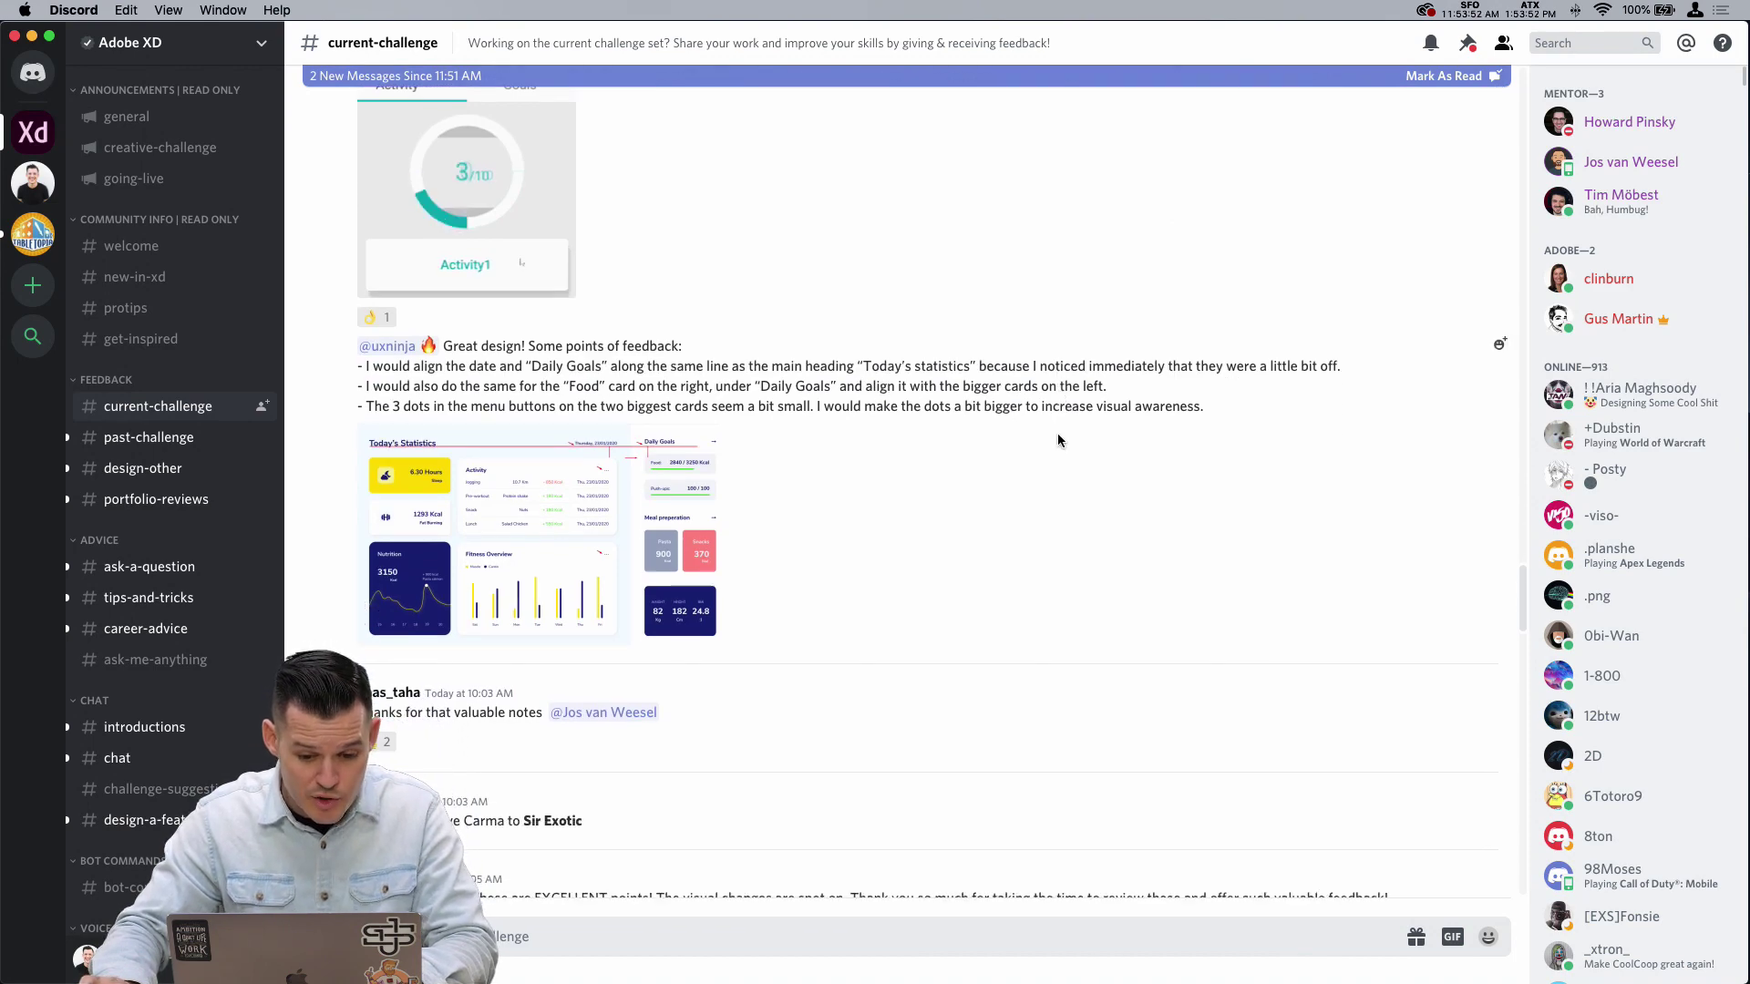
left_click(493, 564)
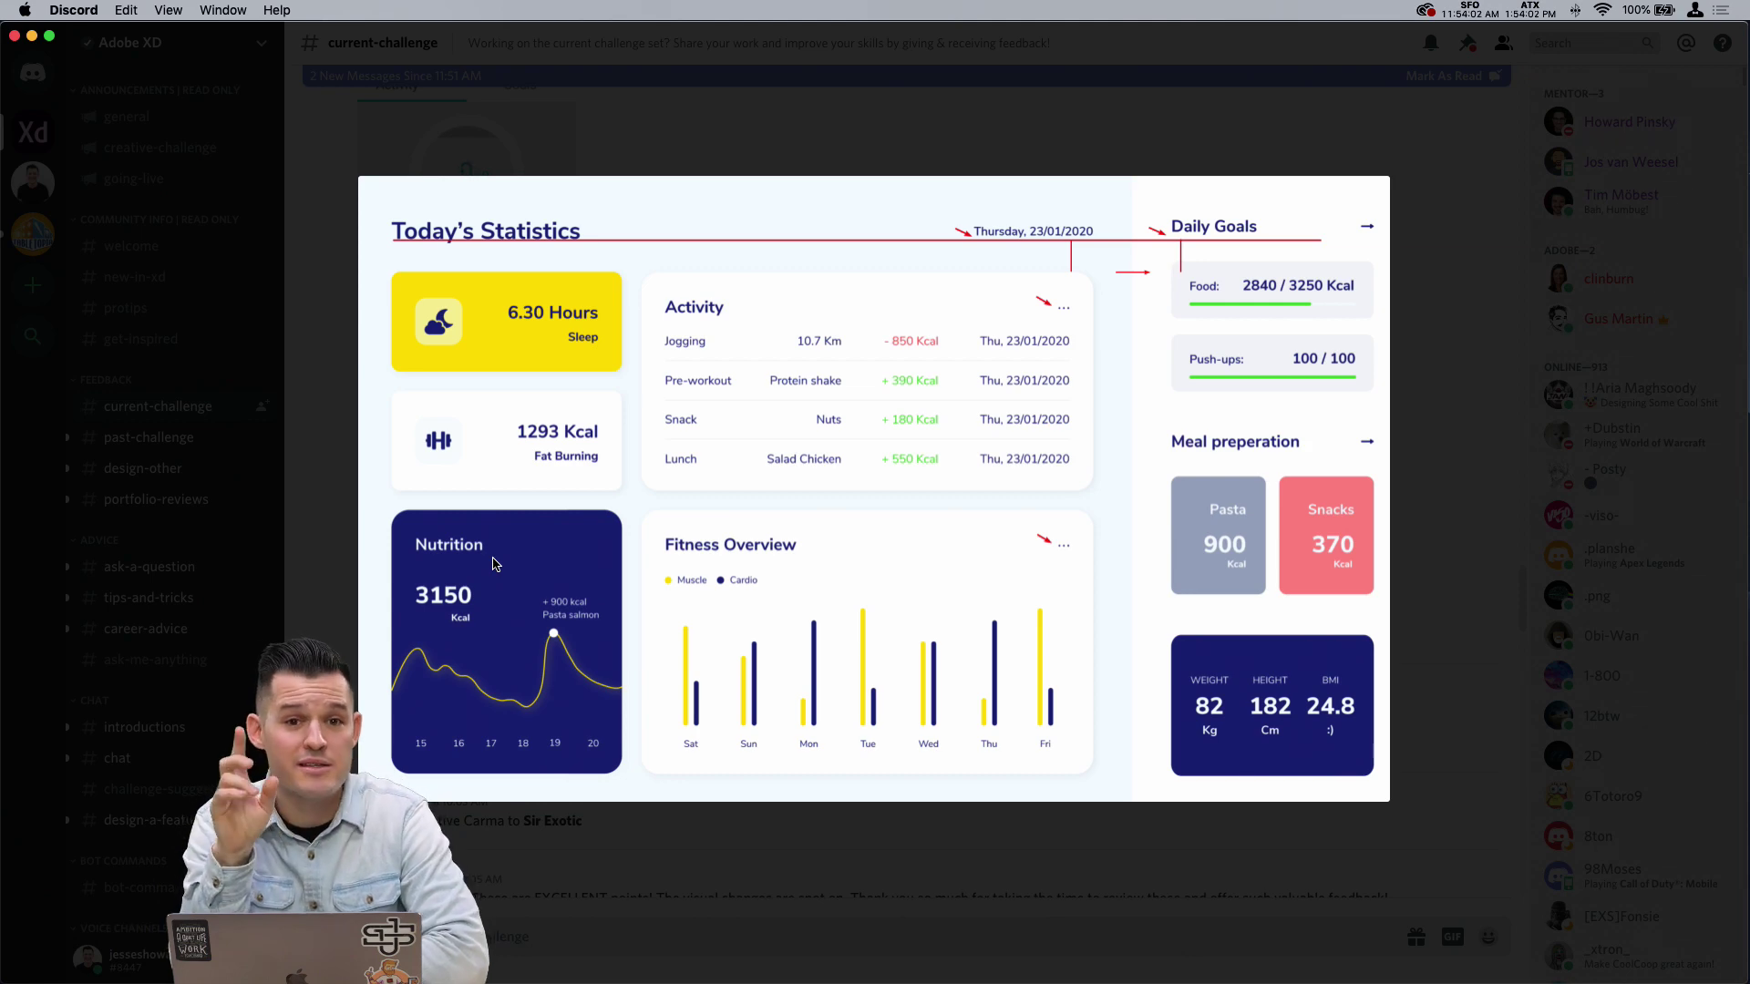
Step: Switch to Adobe XD, select the shoe image on the iPhone X/XS/11 Pro – 1 artboard, and enter Design mode
key("super+Tab")
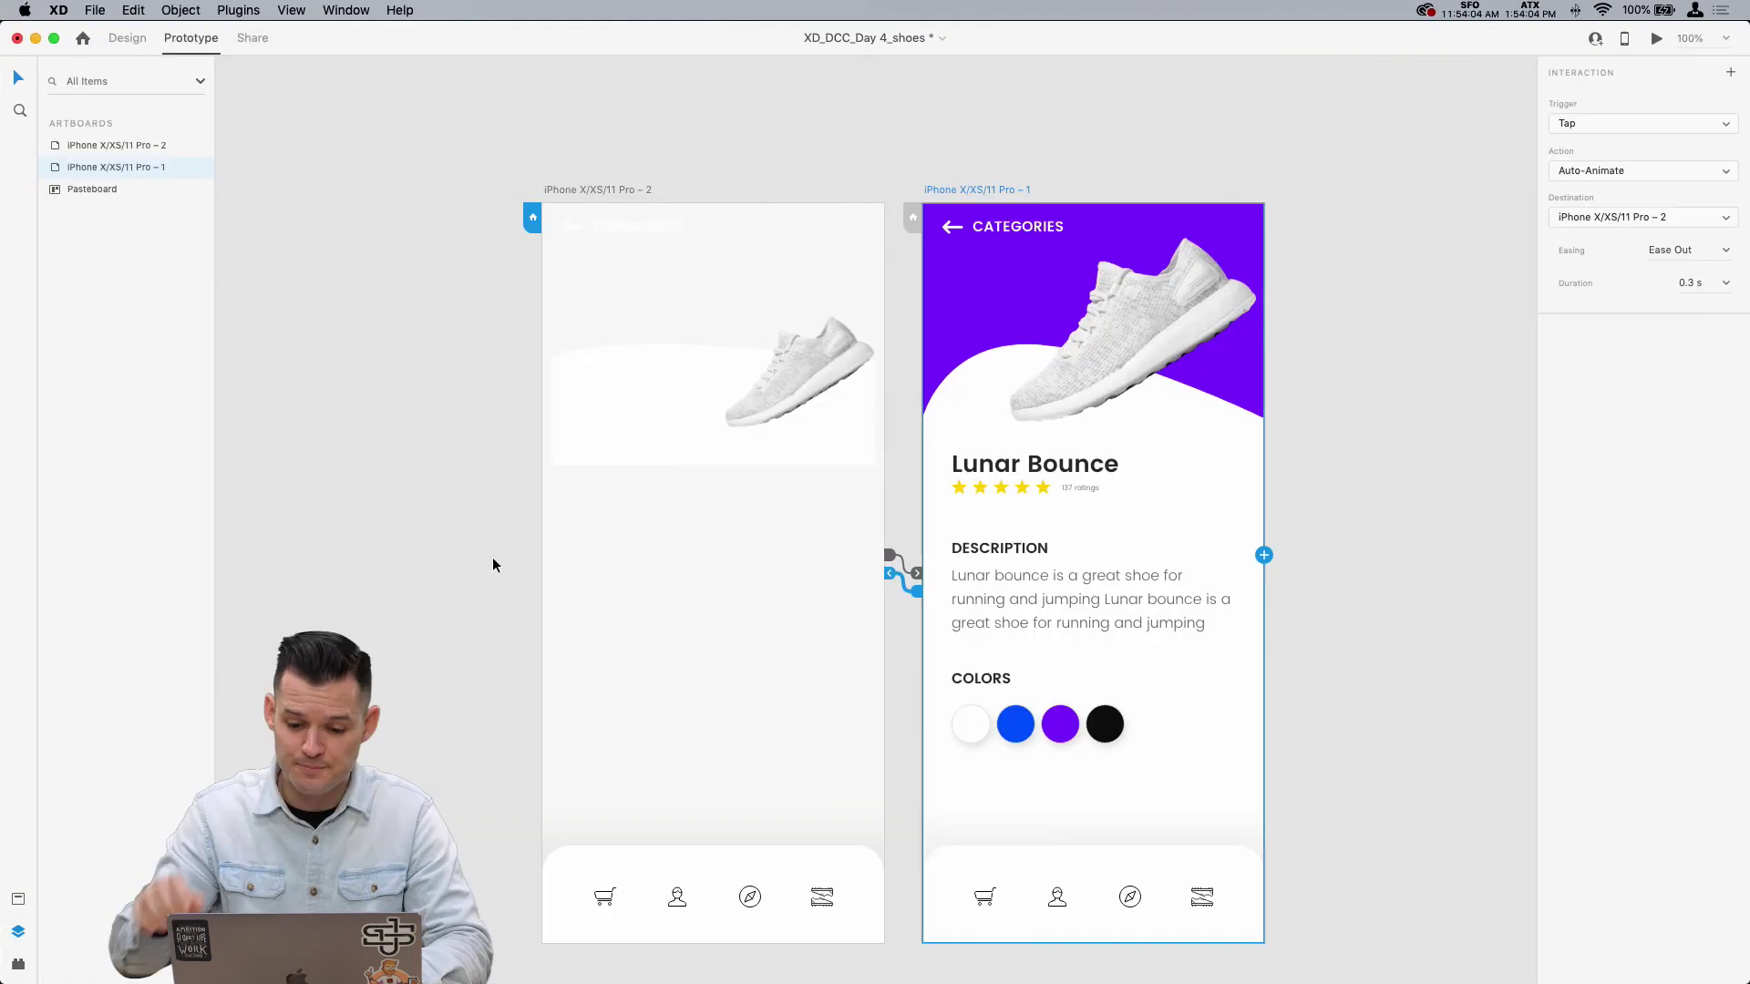
scroll(1018, 183, "right", 5)
left_click(751, 134)
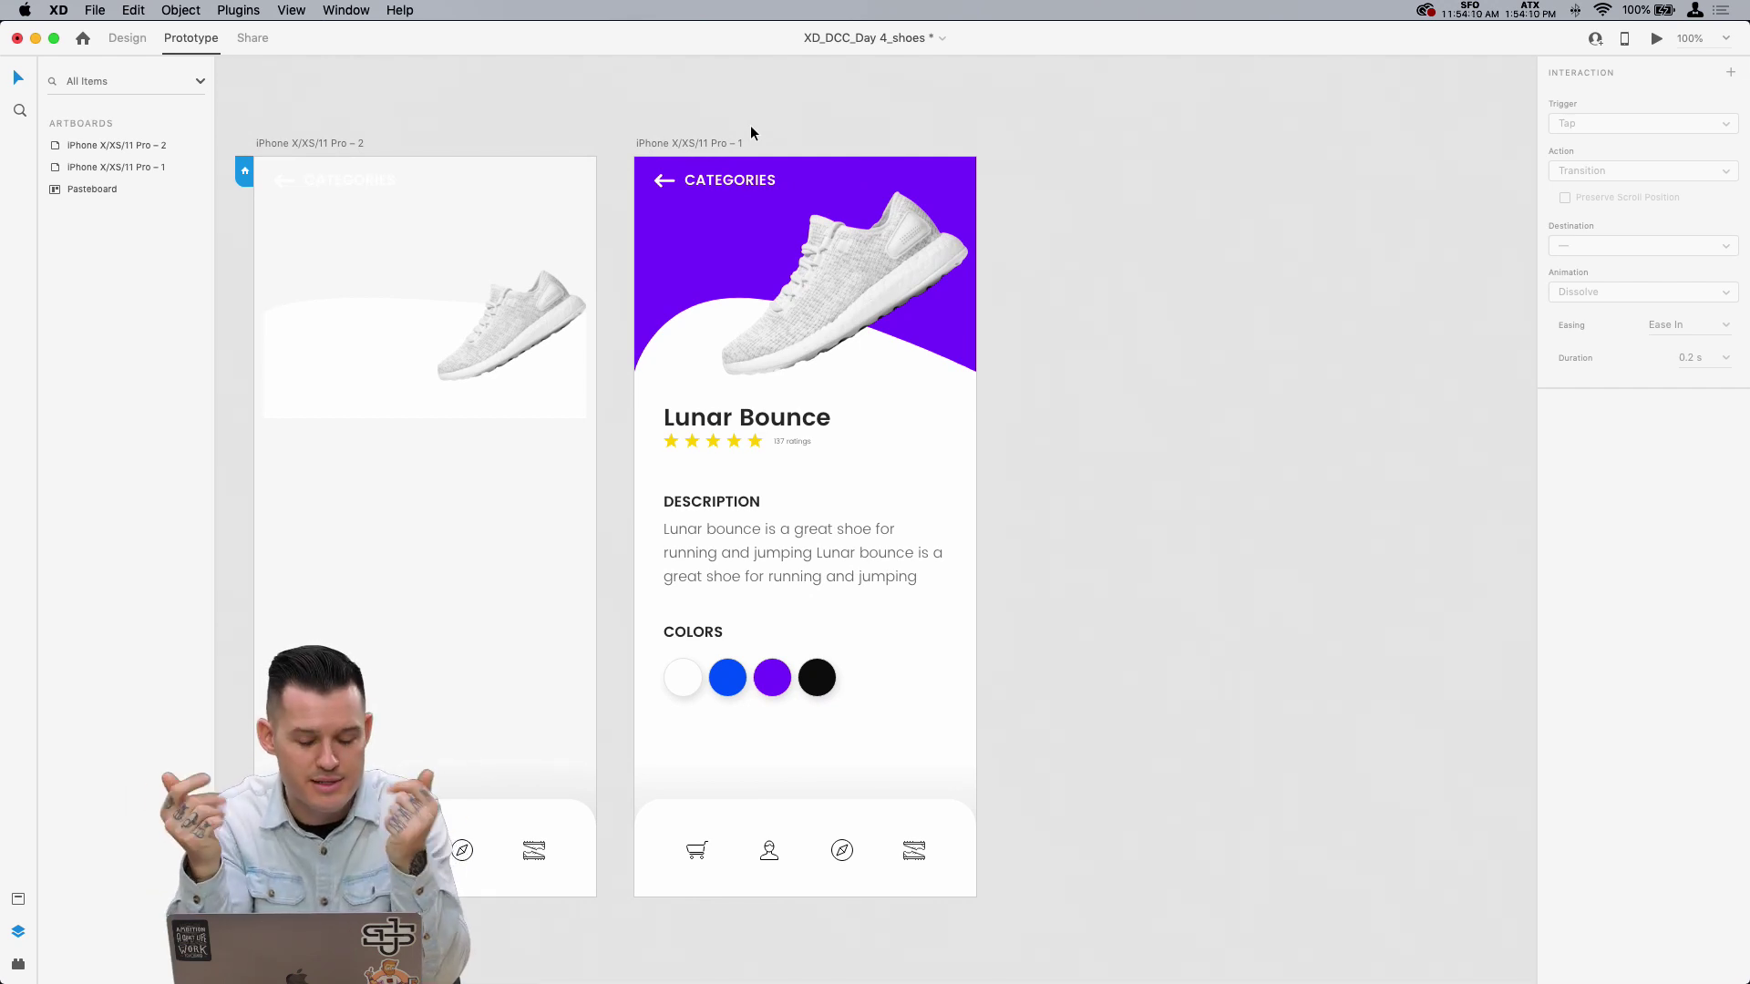
left_click(736, 141)
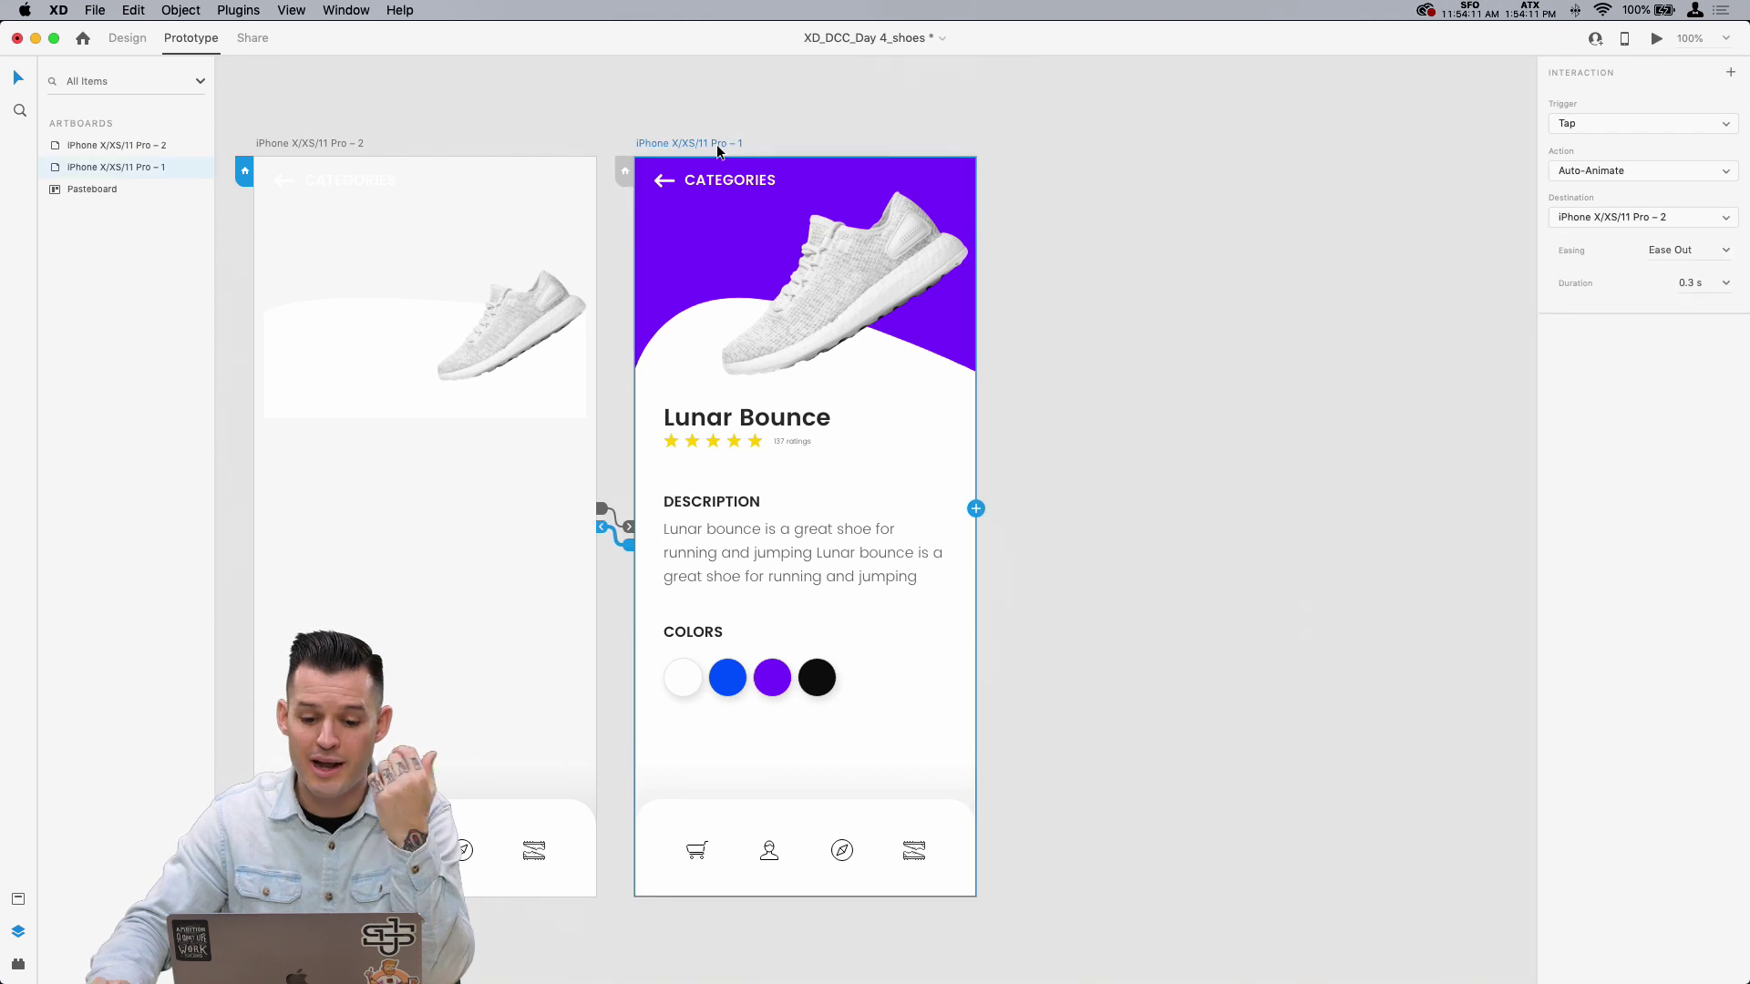
left_click(872, 236)
left_click(130, 39)
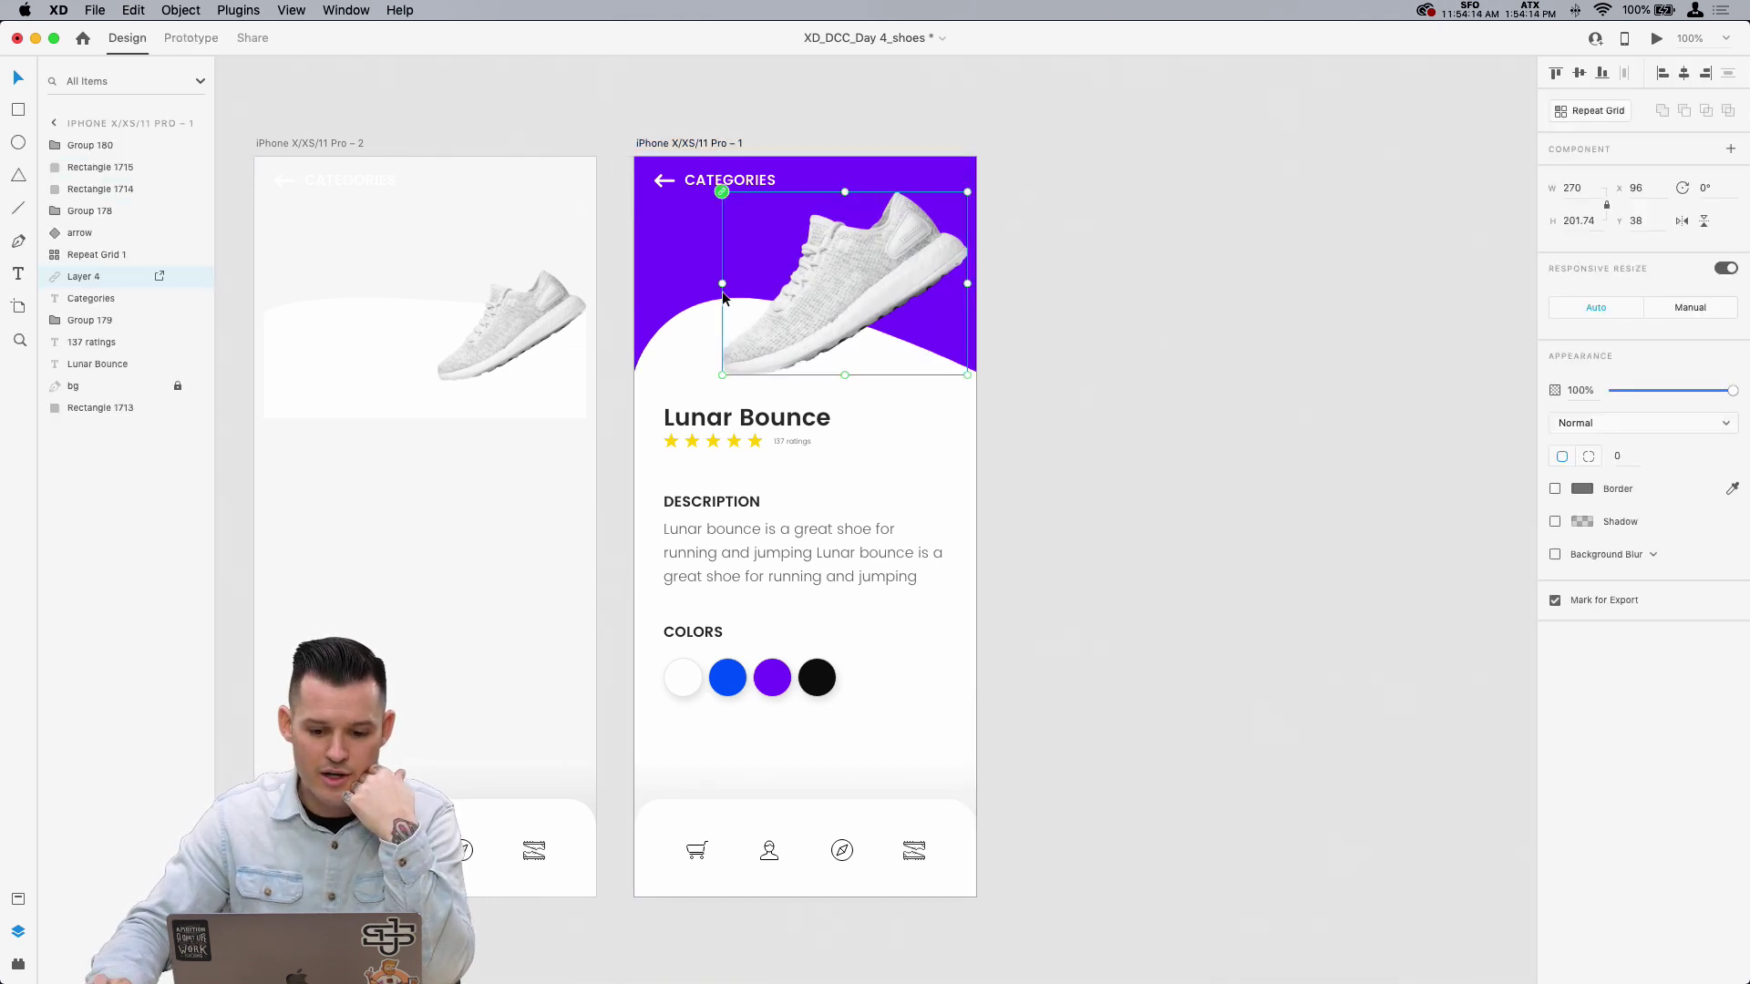